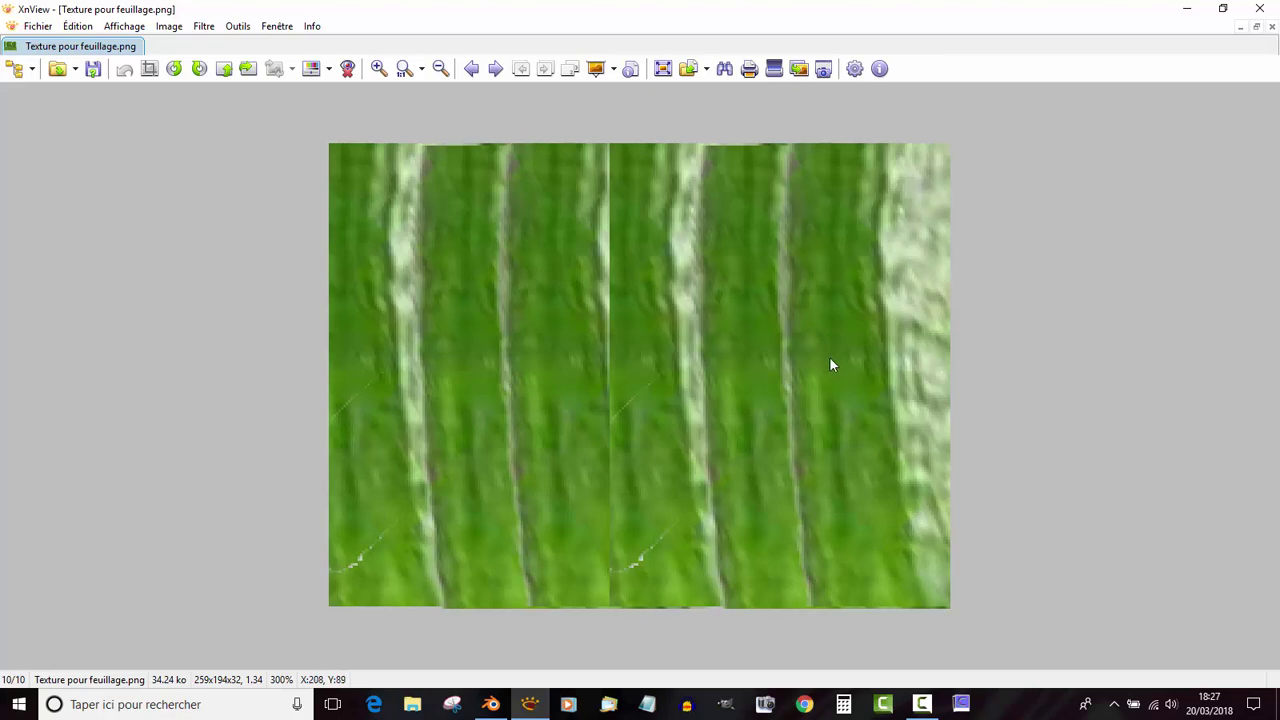
Step: In Blender, add a plane with a radius of 1 and start editing its mesh in the top view
middle_click(893, 484)
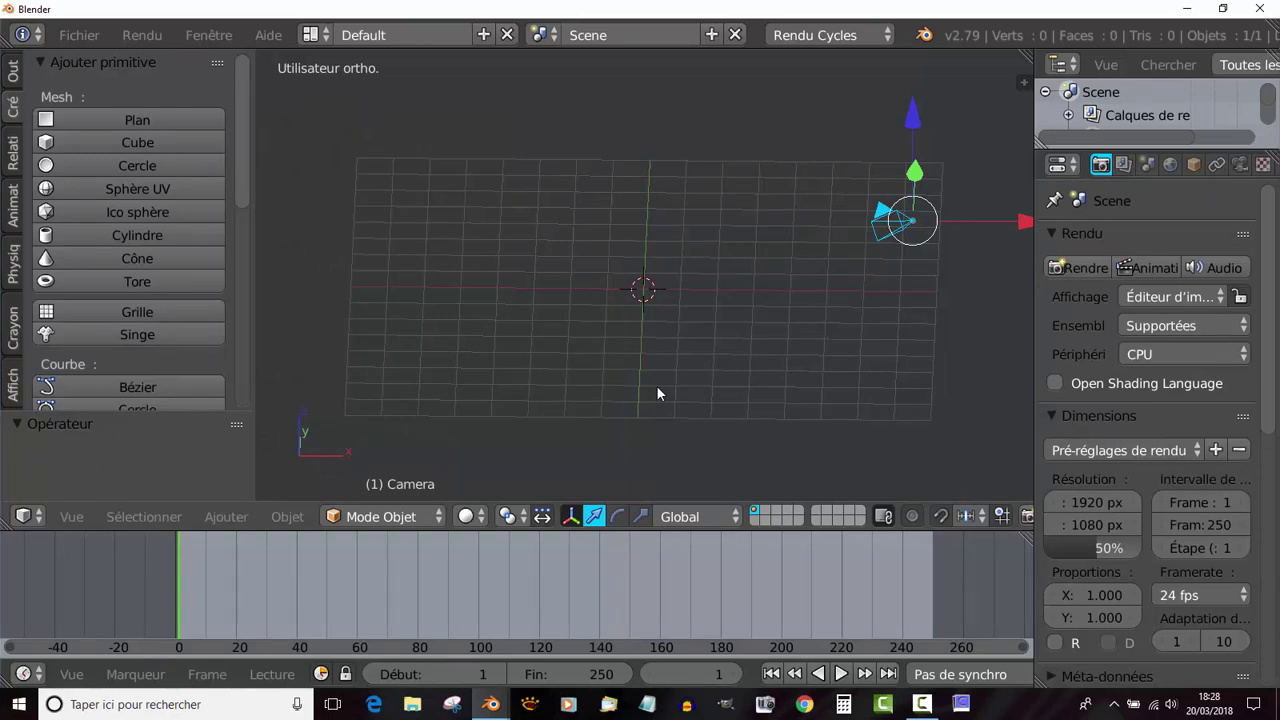
left_click(115, 121)
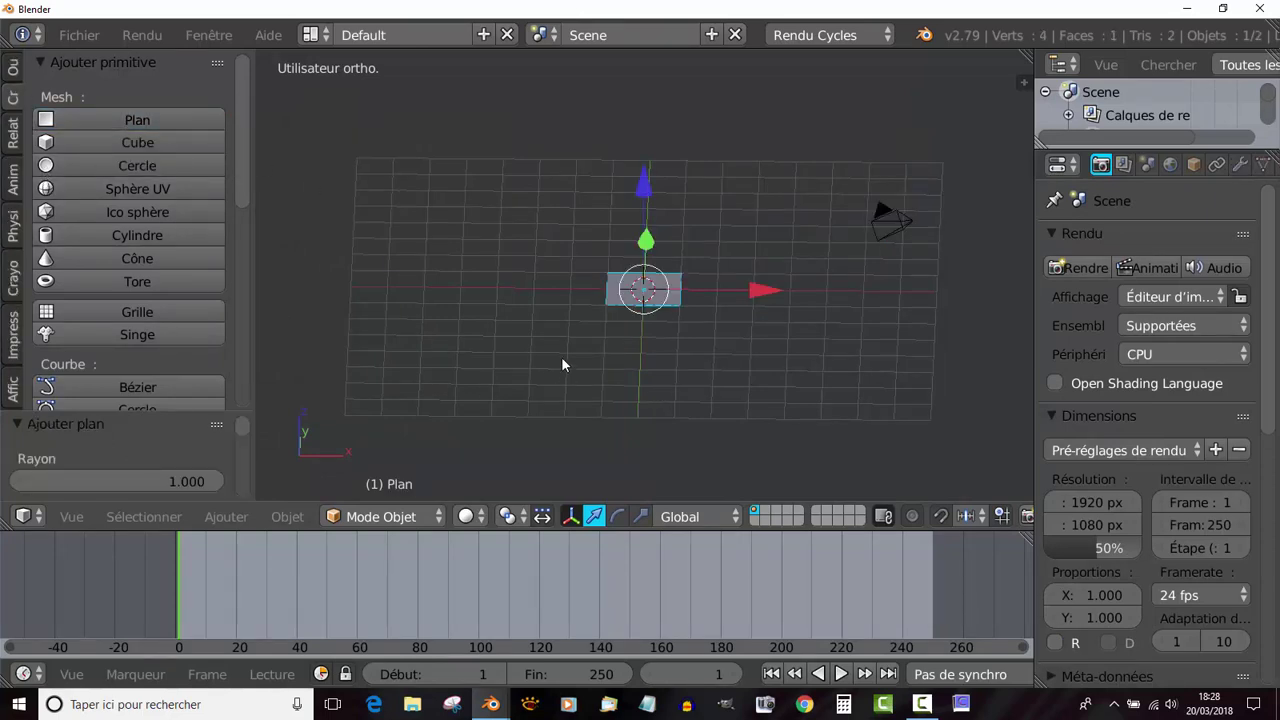
key("KP_7")
scroll(561, 356, "up", 4)
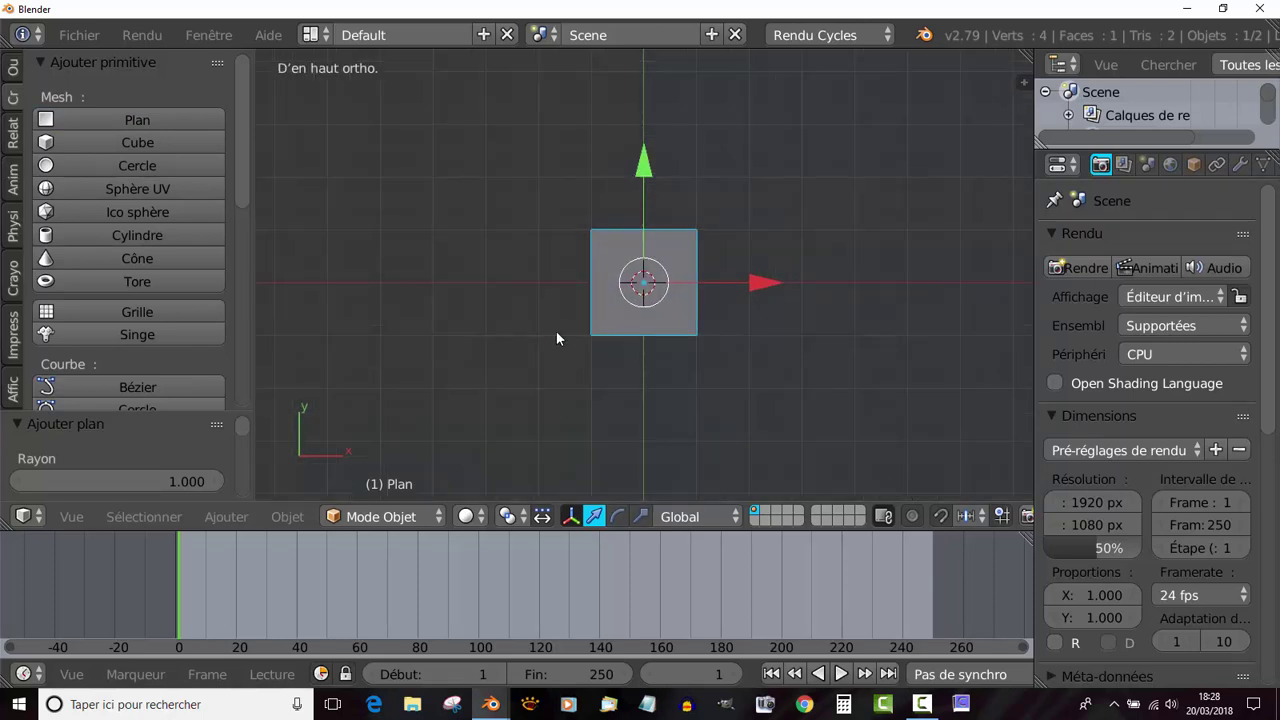
key("Tab")
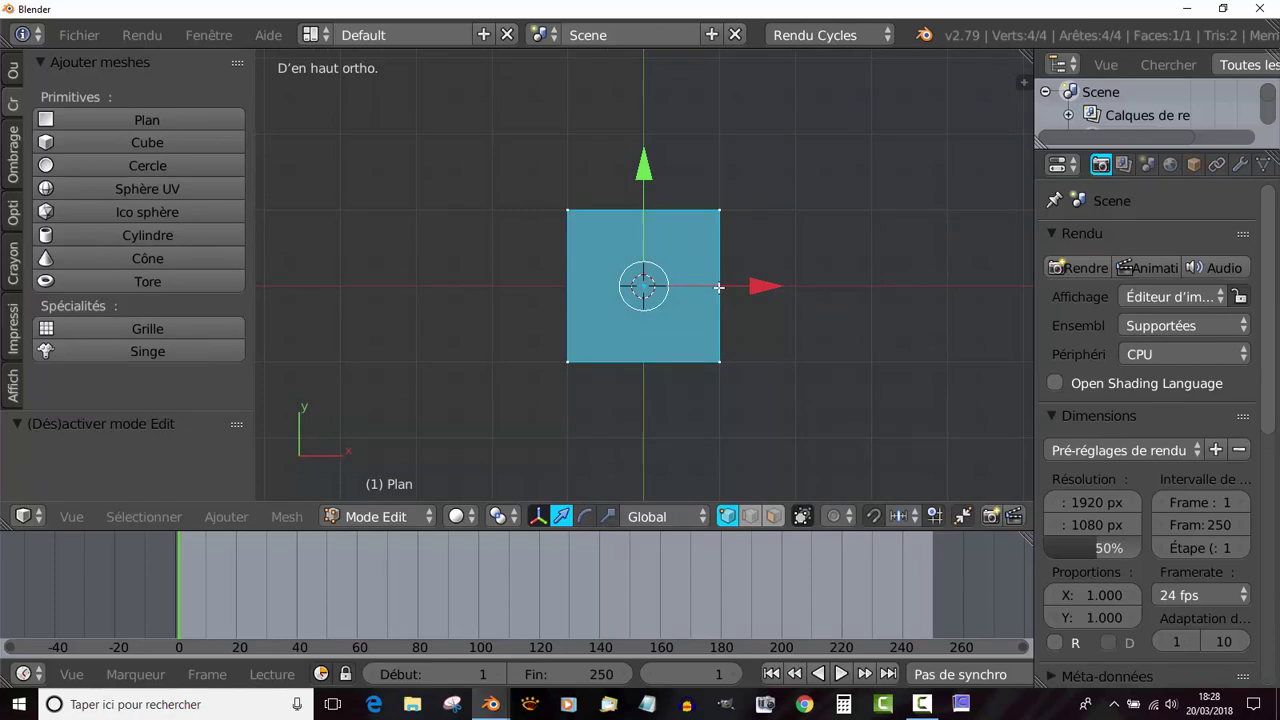
Step: Add a centred loop cut along the plane's X axis and move the cut's right end vertex about 3.3 units along X
key("ctrl+r")
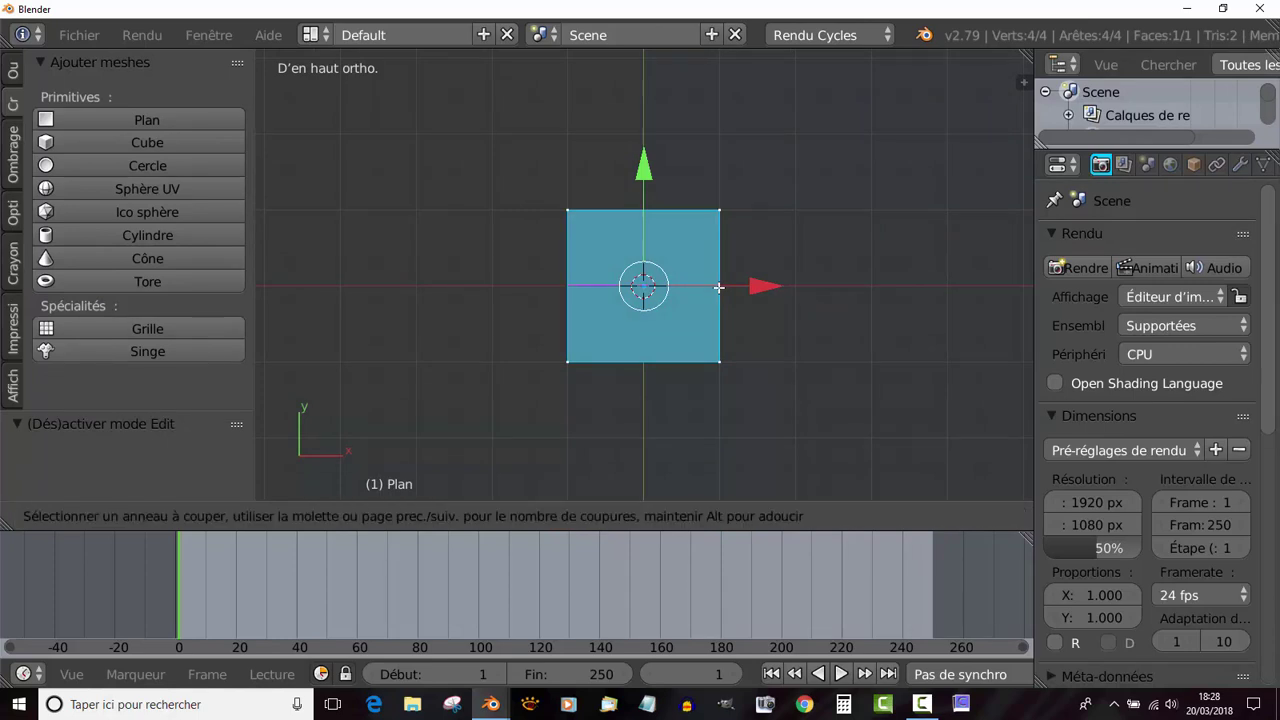
left_click(718, 287)
right_click(719, 289)
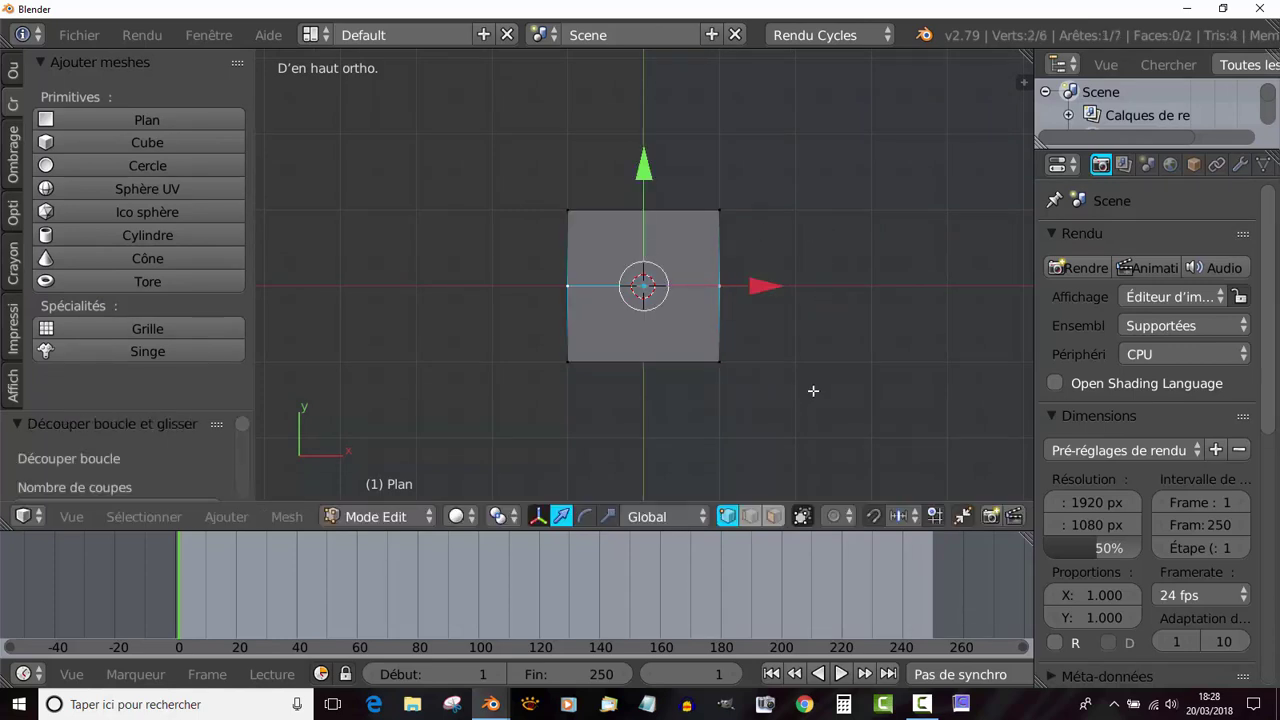
right_click(734, 304)
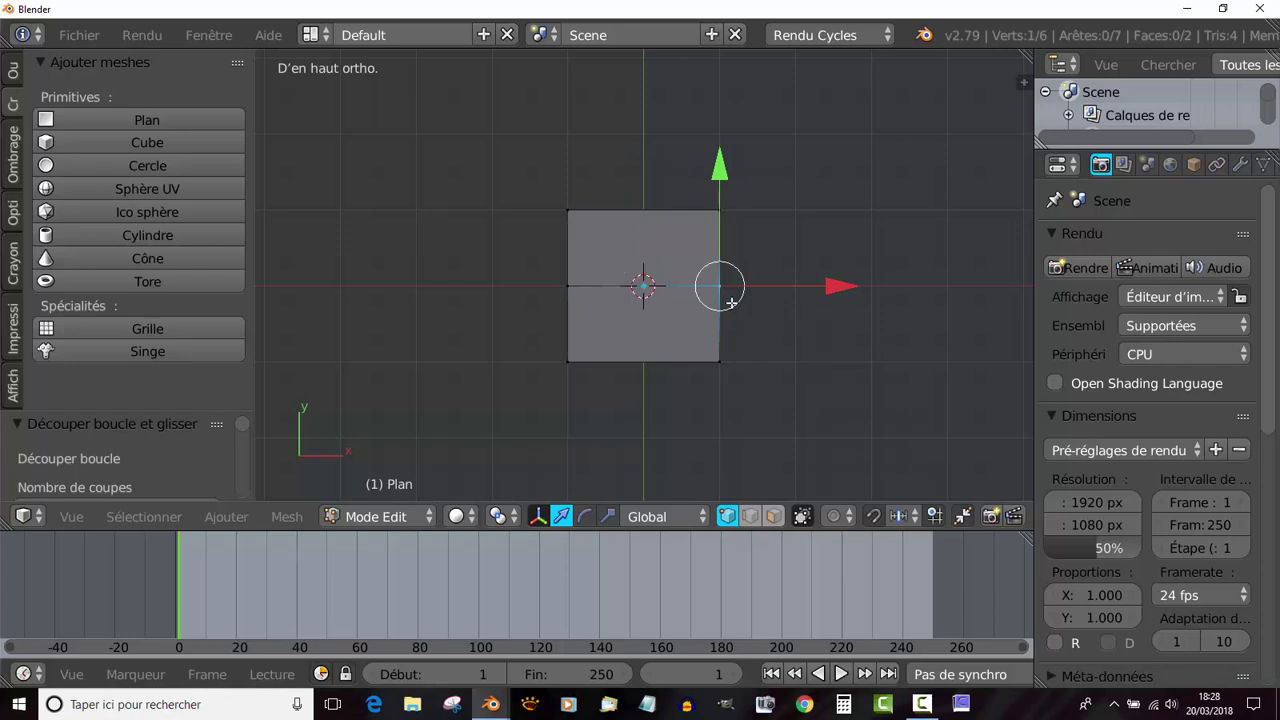
left_click_drag(829, 289, 306, 297)
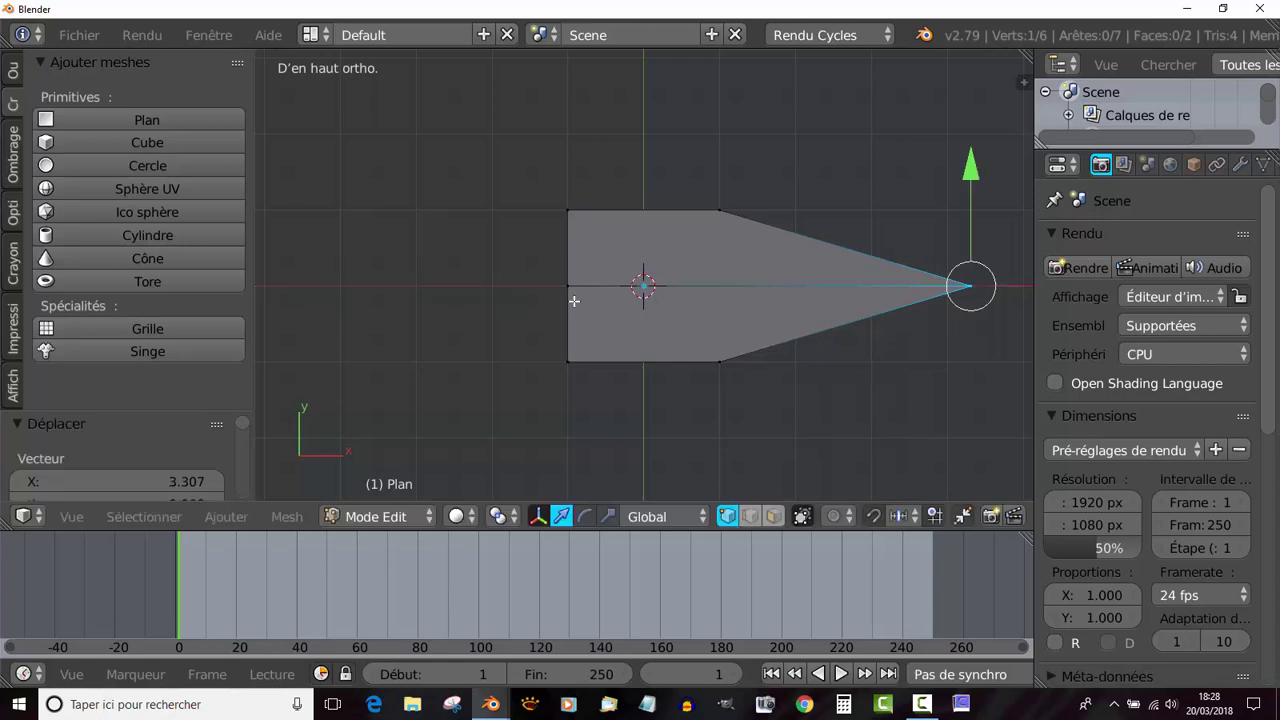
Step: Scale the two corner vertices at the blunt end along Y to about 0.5, narrowing the leaf's base
left_click(575, 212)
left_click(584, 360, "shift")
left_click(608, 516)
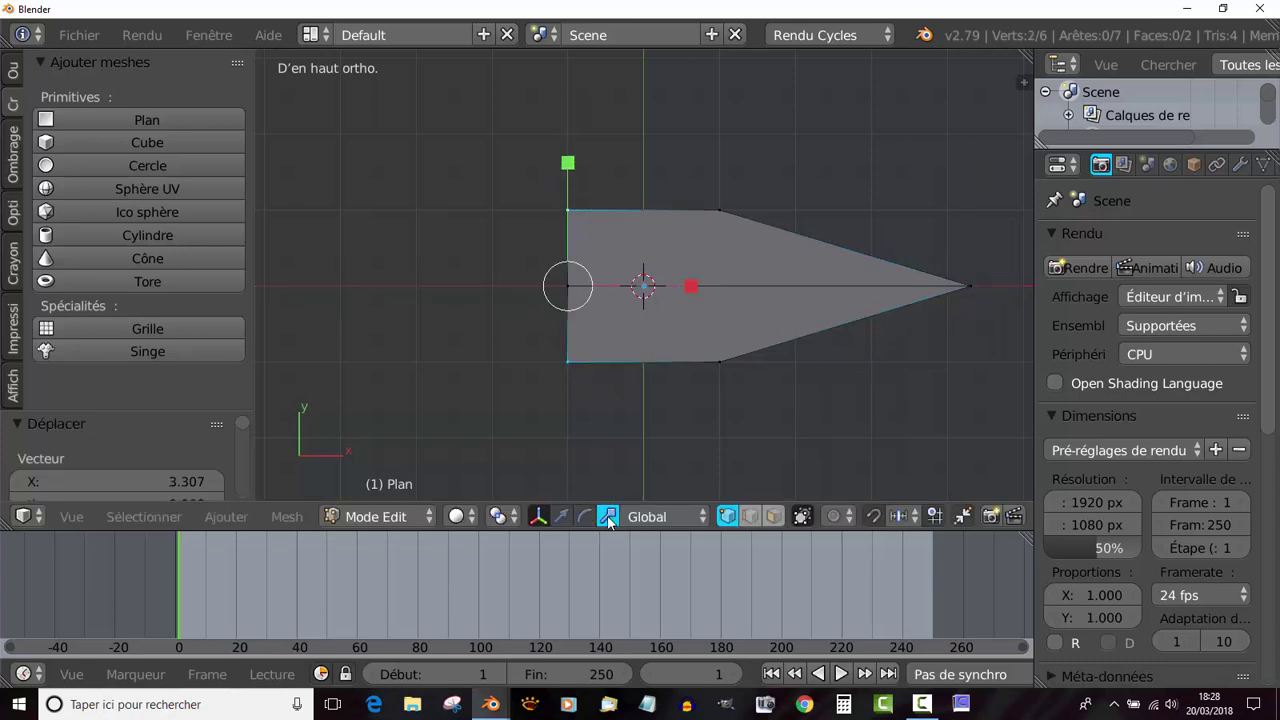
left_click_drag(575, 160, 560, 215)
Step: Scale the two vertices at the leaf's widest part along Y to about 0.77
left_click(724, 220)
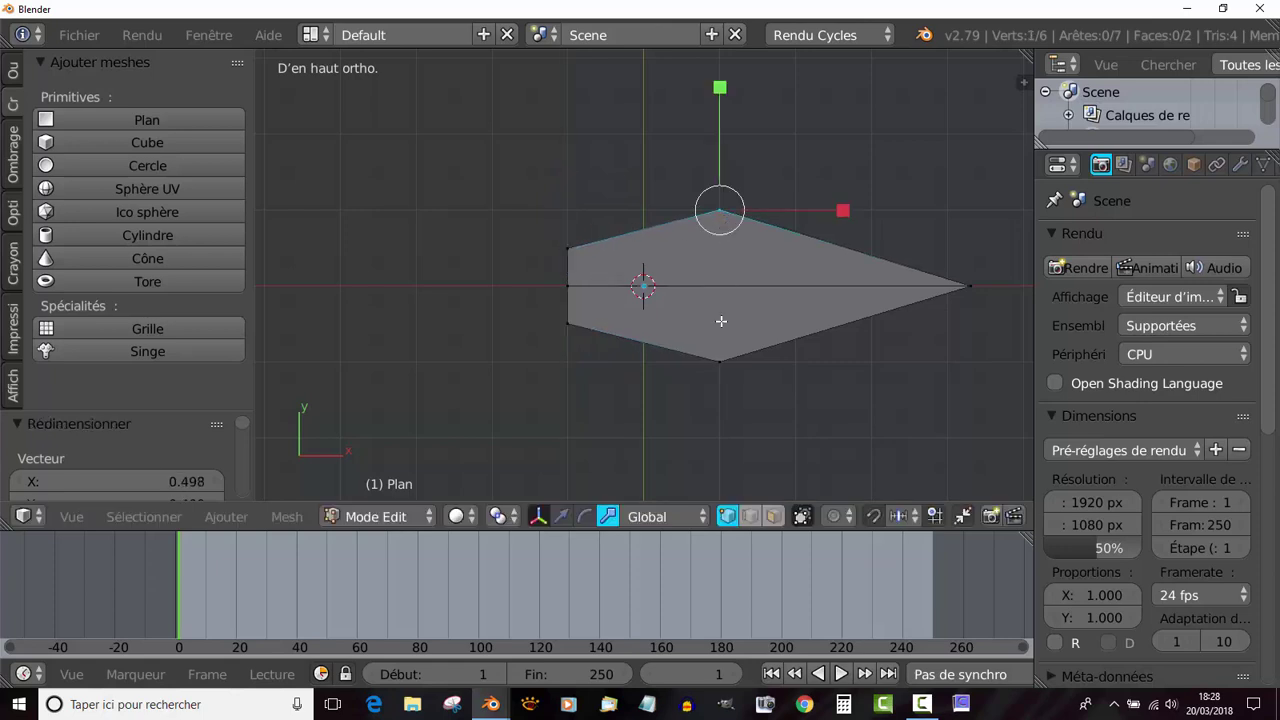
left_click(726, 366, "shift")
left_click_drag(721, 172, 721, 196)
Step: Add a crosswise loop cut between the leaf's base and tip, slid towards the tip end
middle_click_drag(721, 196, 756, 274)
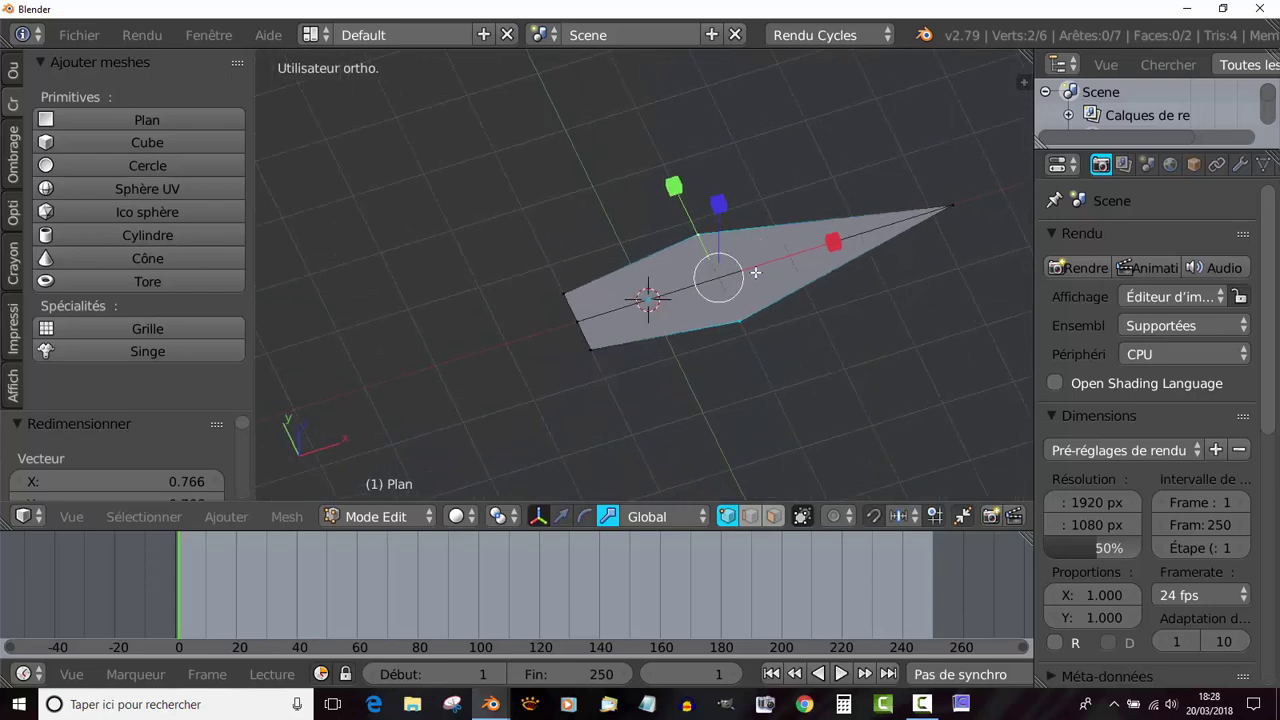
middle_click_drag(674, 346, 747, 278)
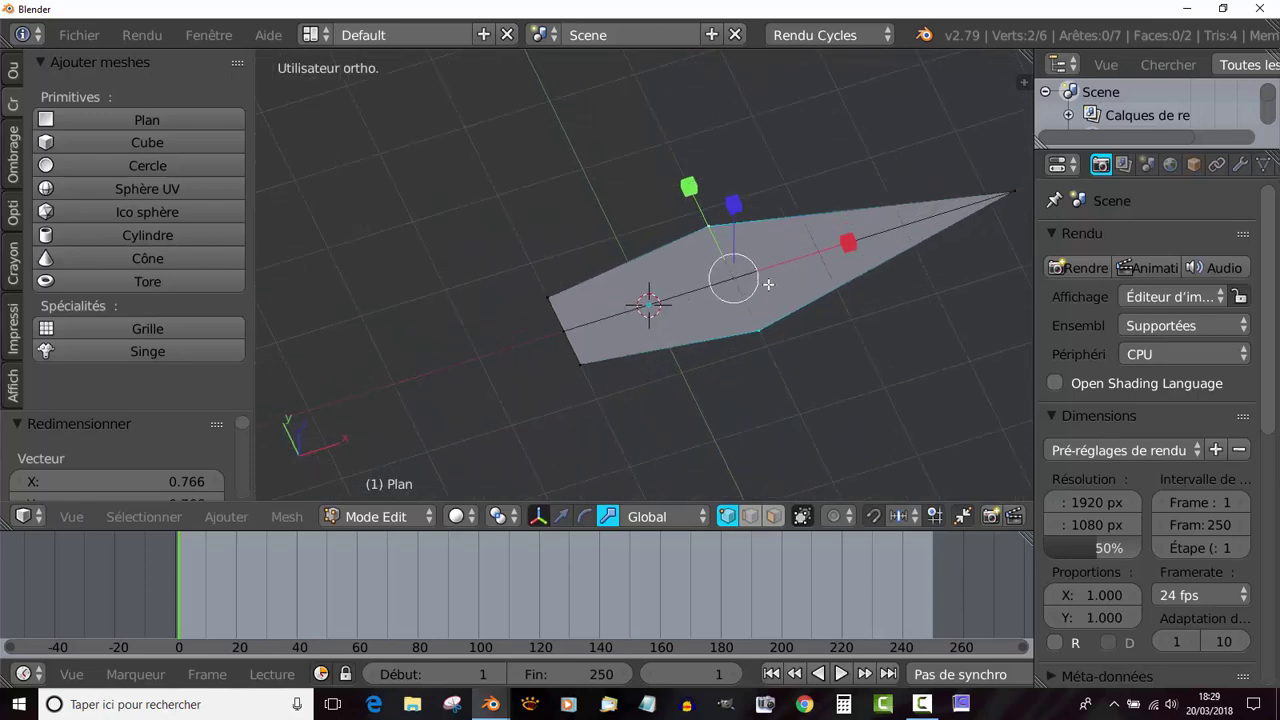
key("ctrl+r")
left_click(674, 292)
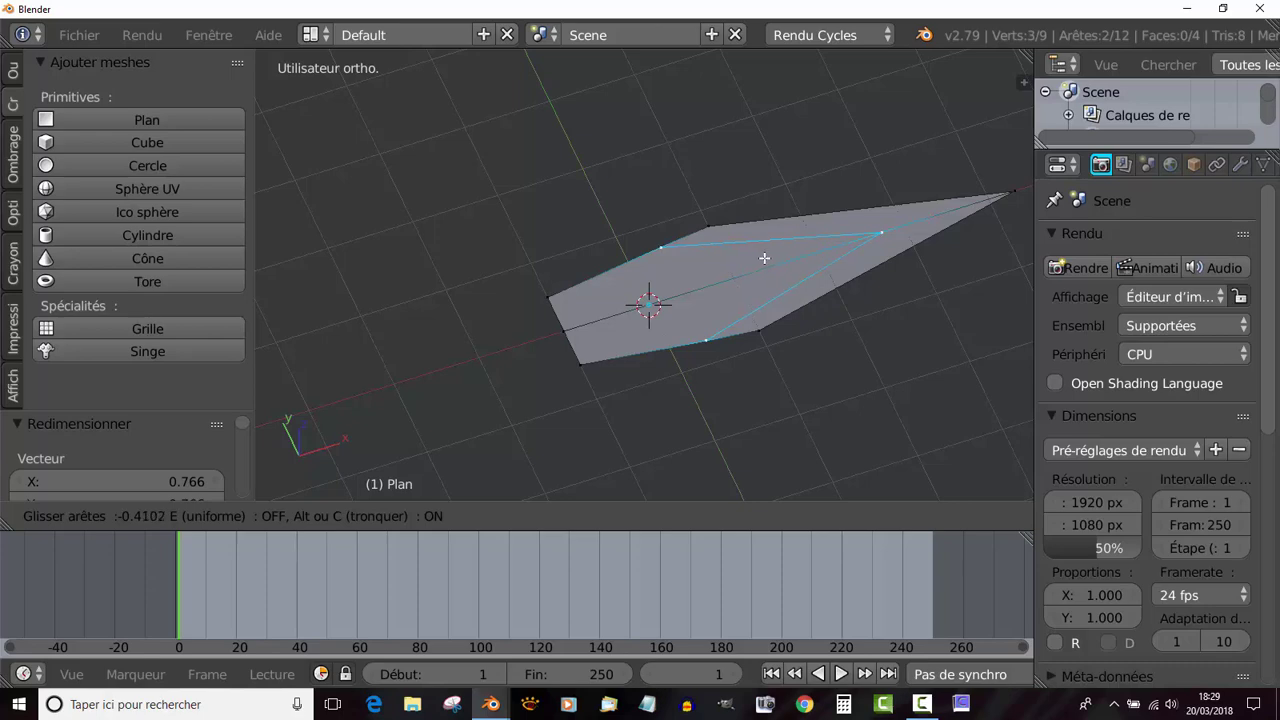
left_click(777, 252)
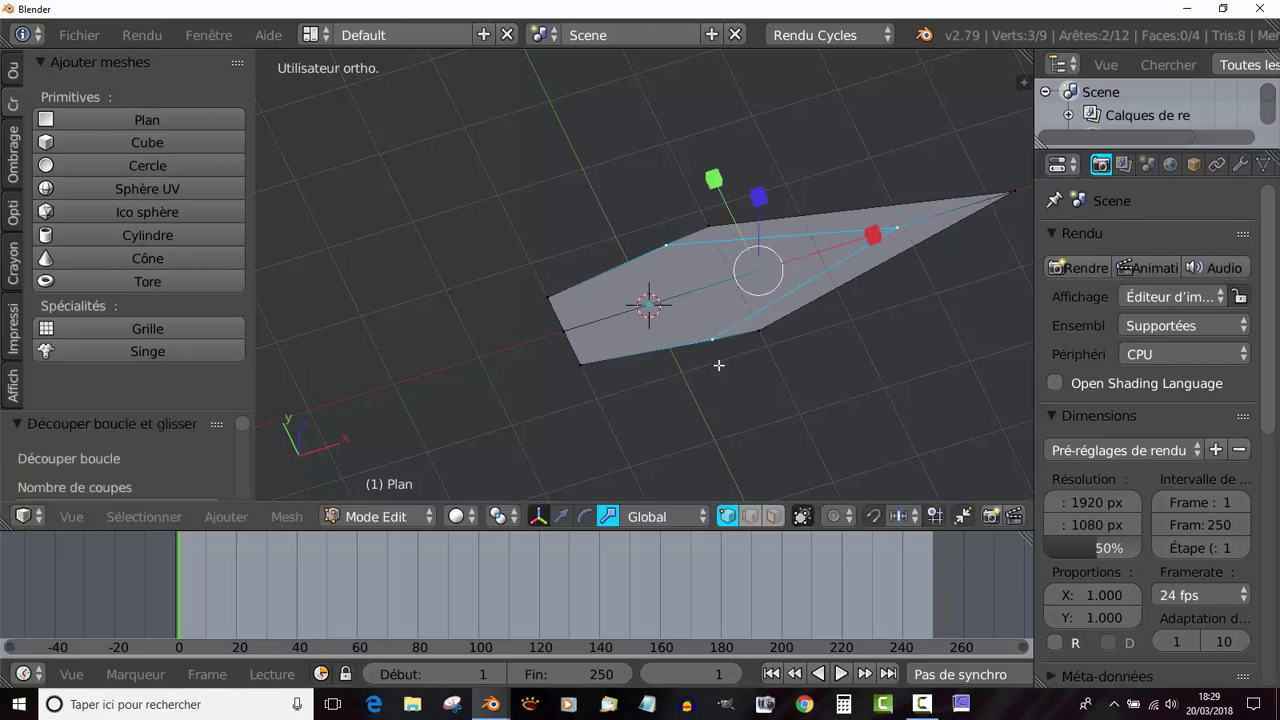
Step: Add two lengthwise loop cuts close to the leaf's centre line, one on each side of it
middle_click_drag(717, 366, 692, 345)
middle_click_drag(792, 322, 923, 288)
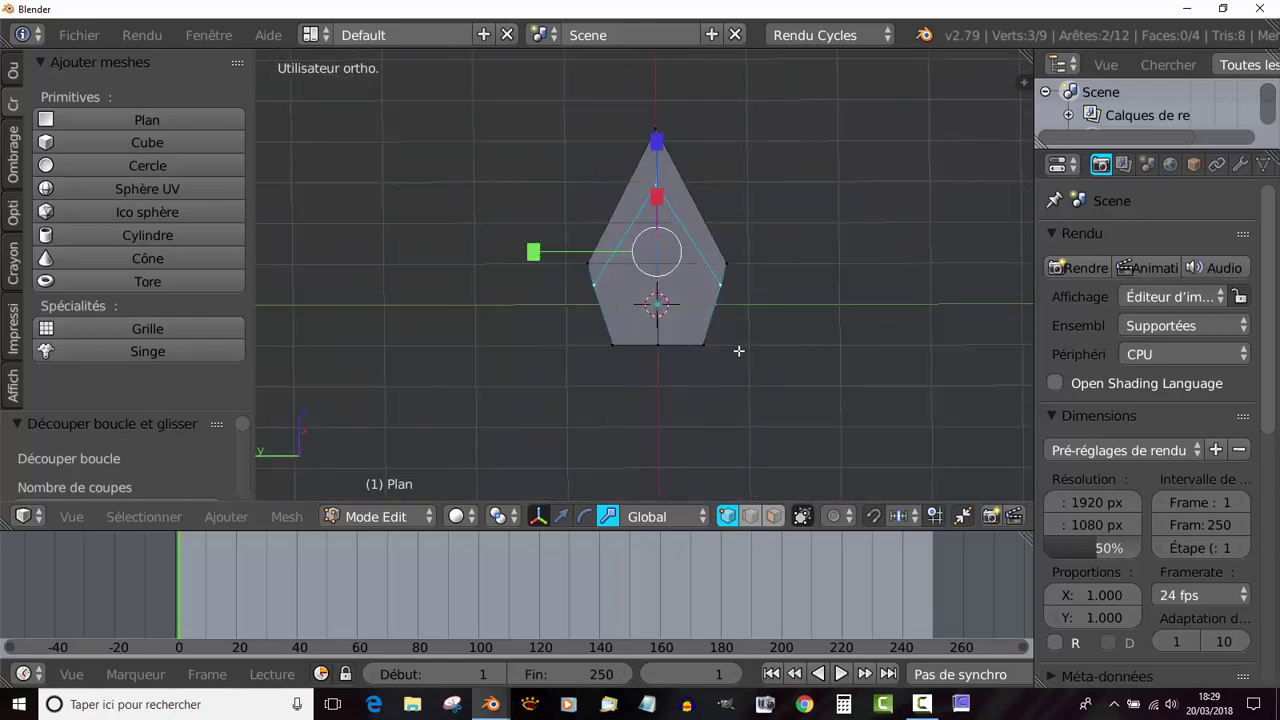
scroll(738, 352, "up", 1)
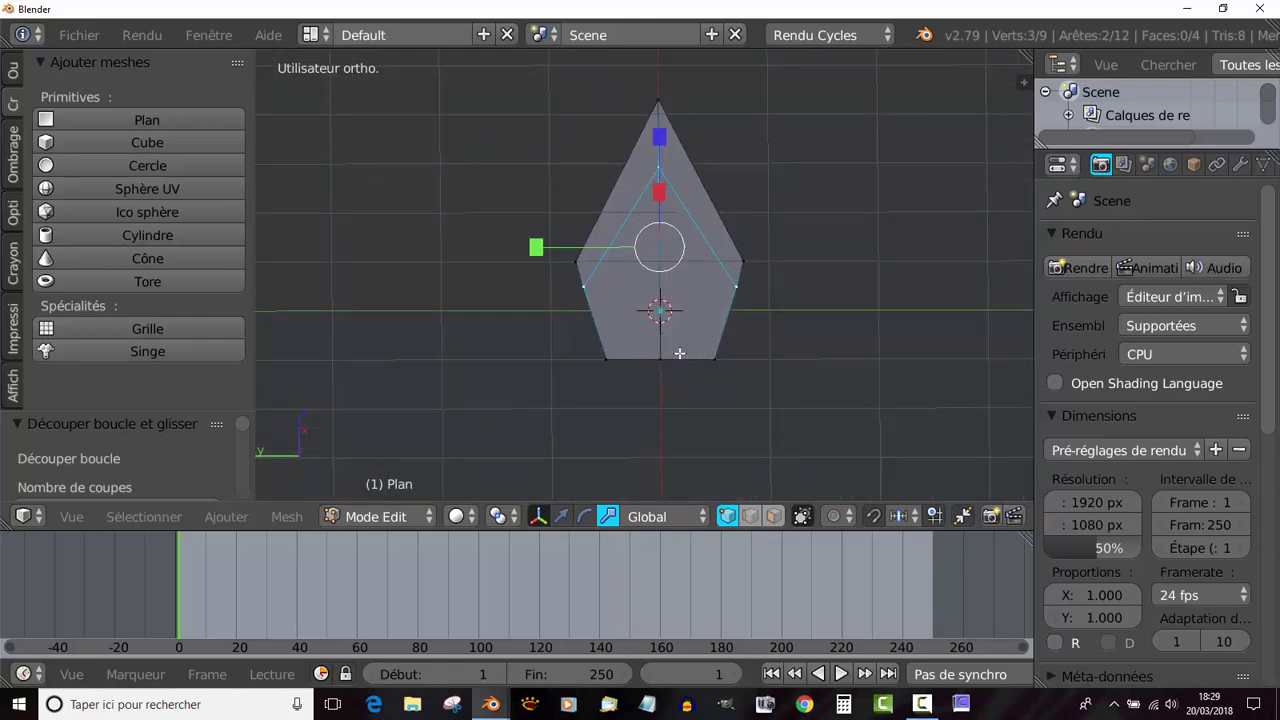
key("ctrl+r")
left_click(664, 308)
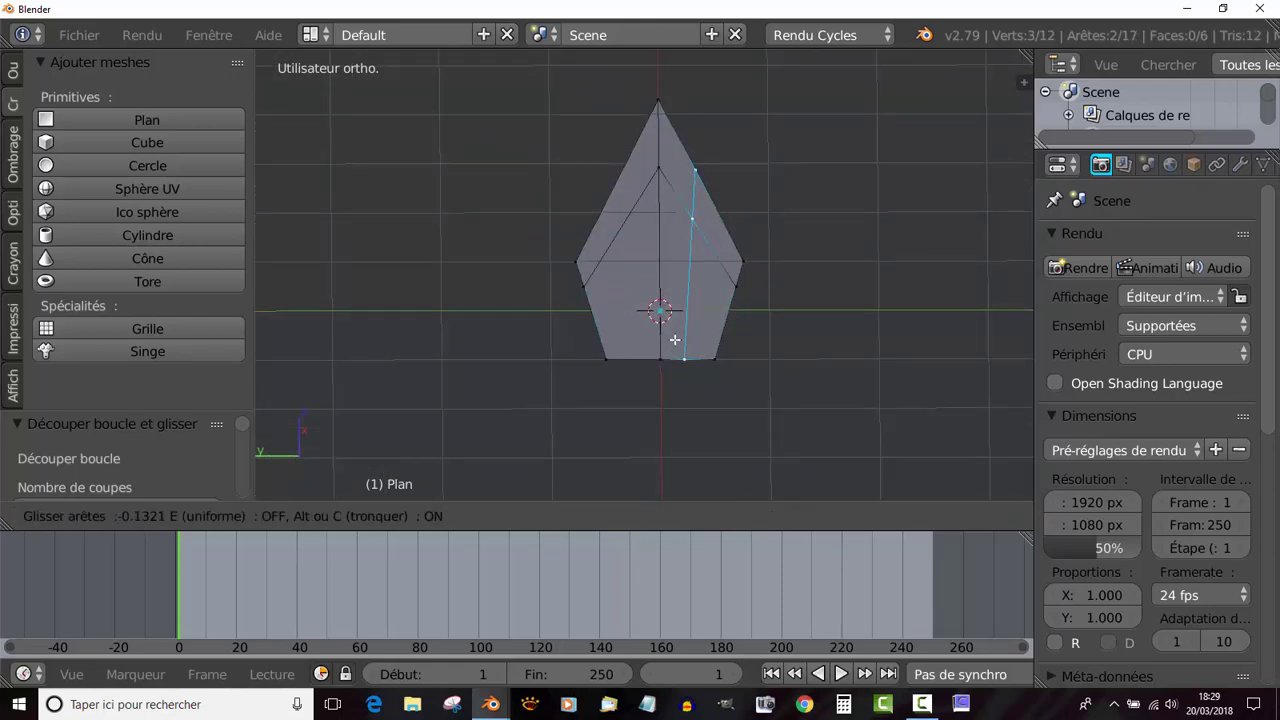
left_click(655, 274)
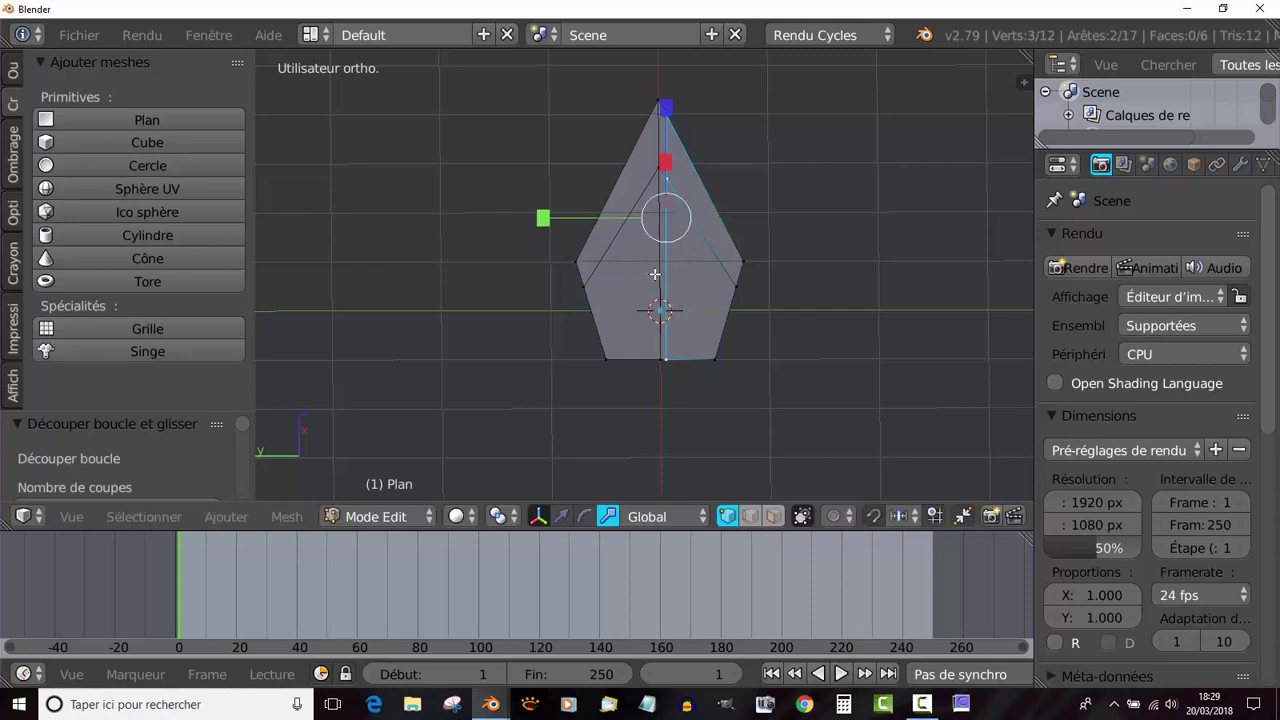
key("ctrl+r")
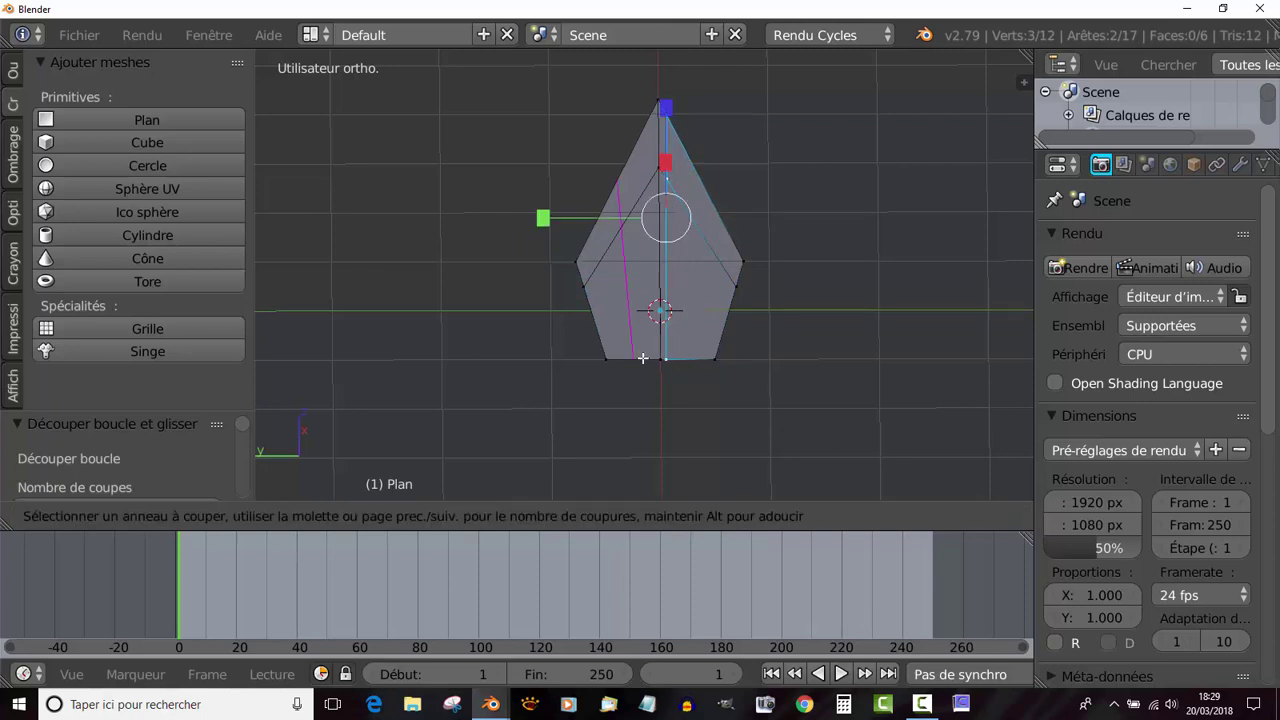
left_click(650, 345)
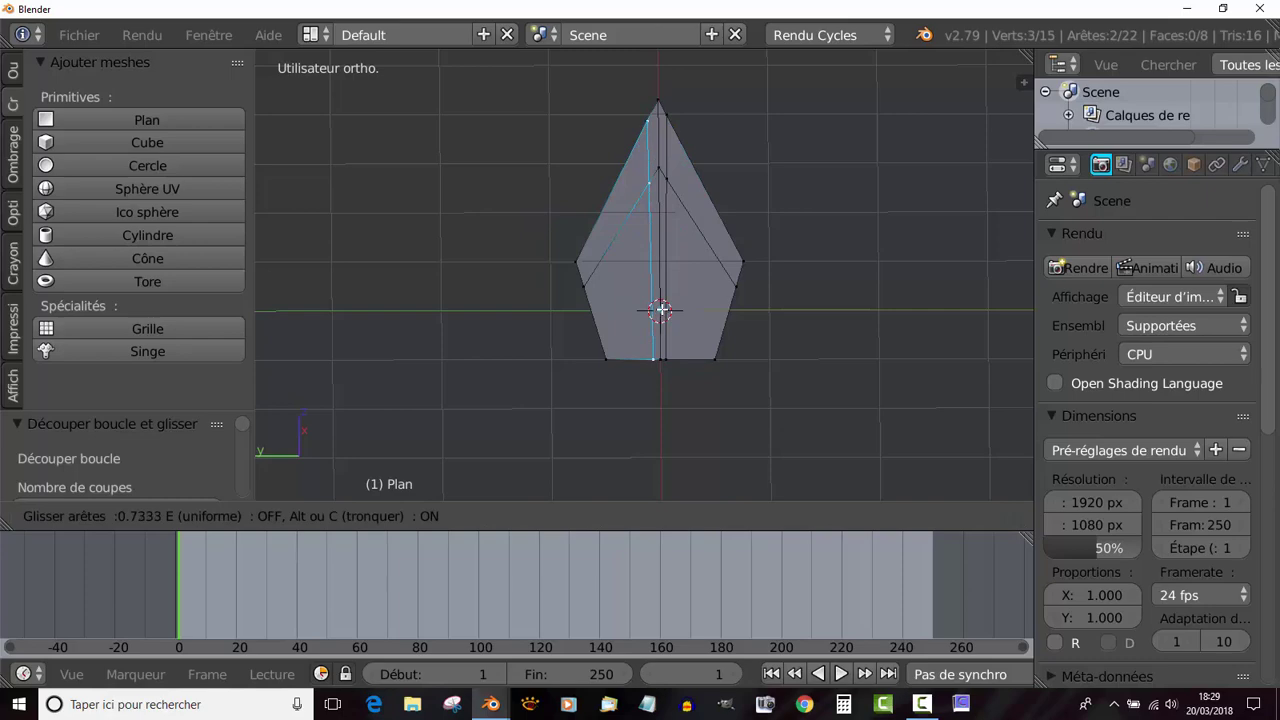
left_click(663, 306)
Step: Select the three vertices at the leaf's tip and lower them slightly along Z
middle_click_drag(742, 367, 629, 435)
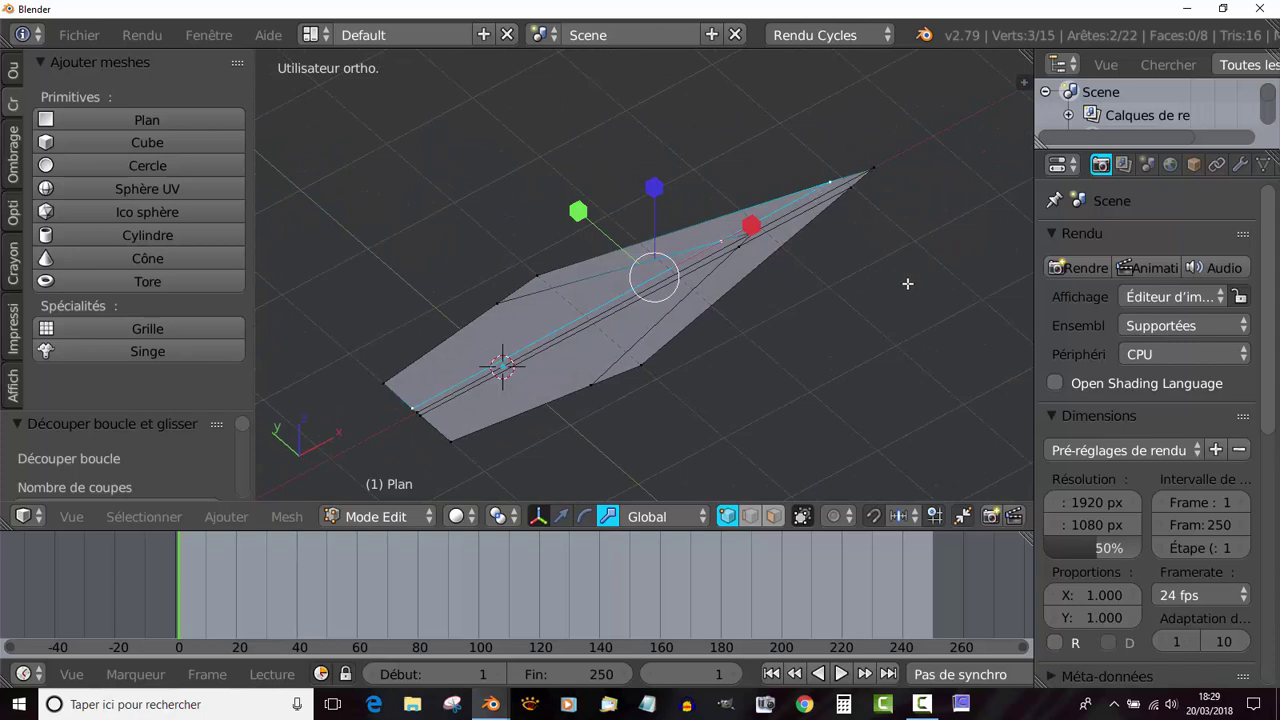
right_click(832, 167)
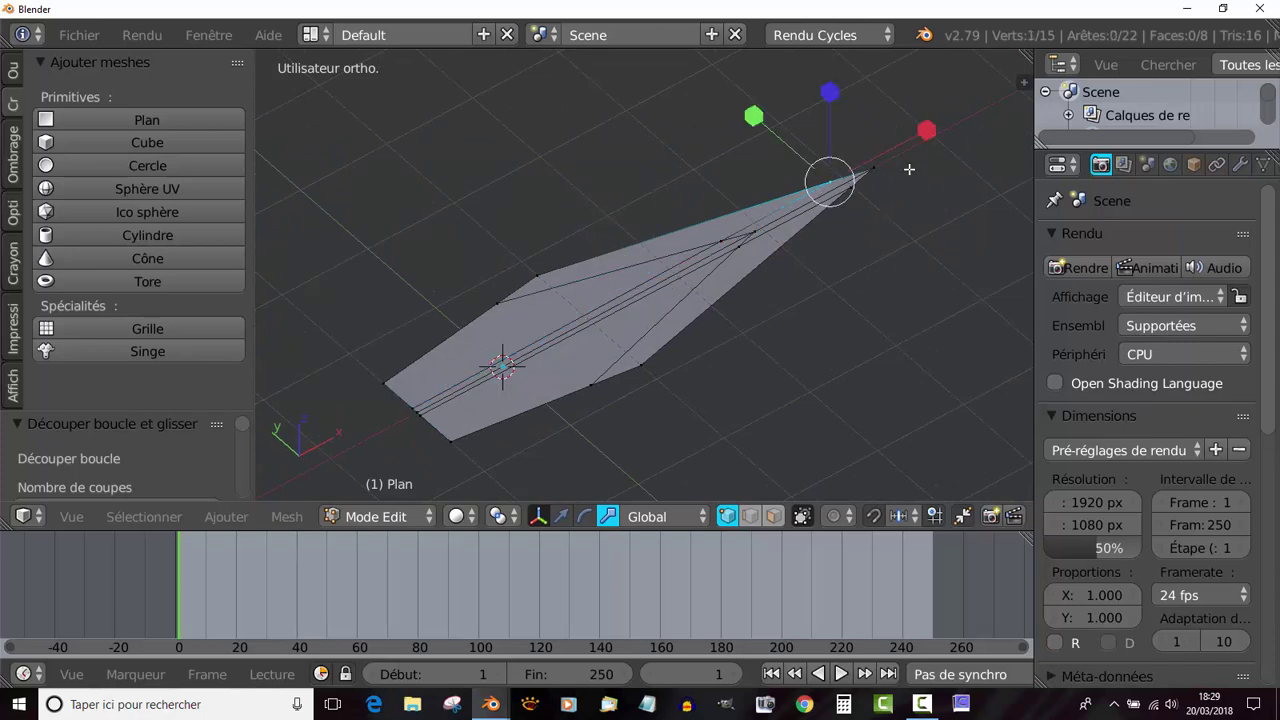
right_click(882, 162, "ctrl")
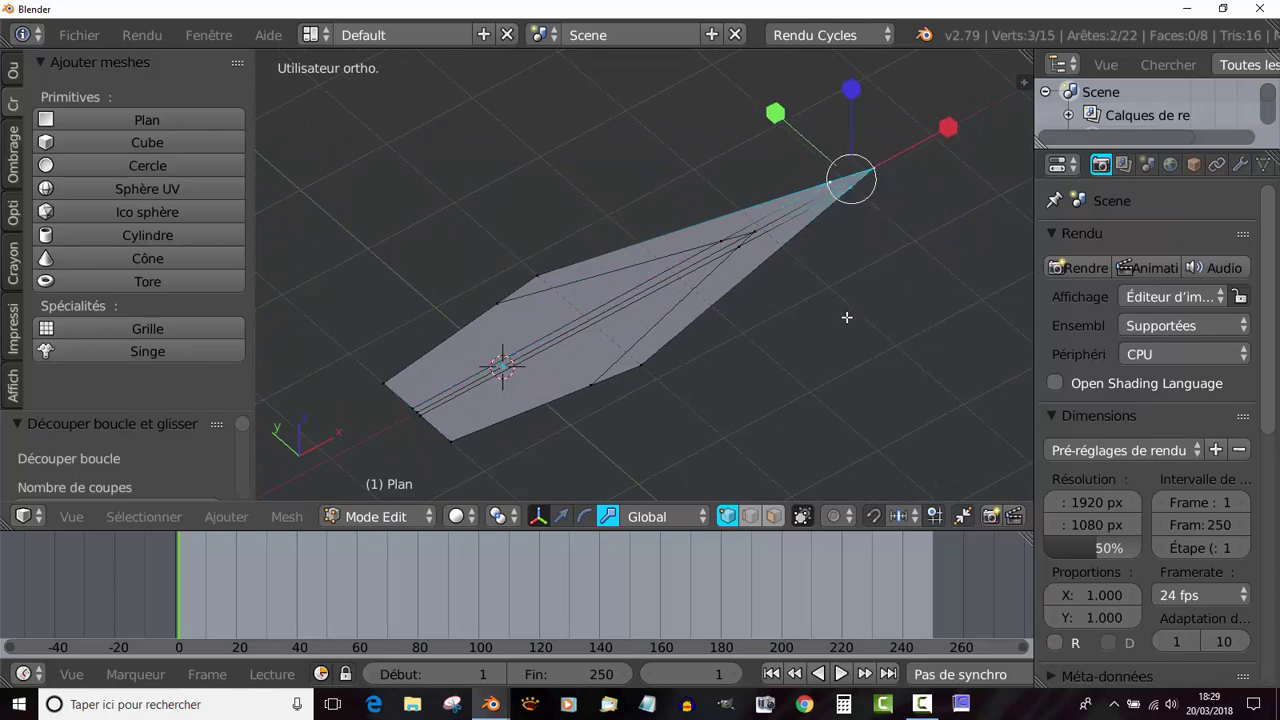
middle_click_drag(847, 317, 786, 371)
left_click(561, 516)
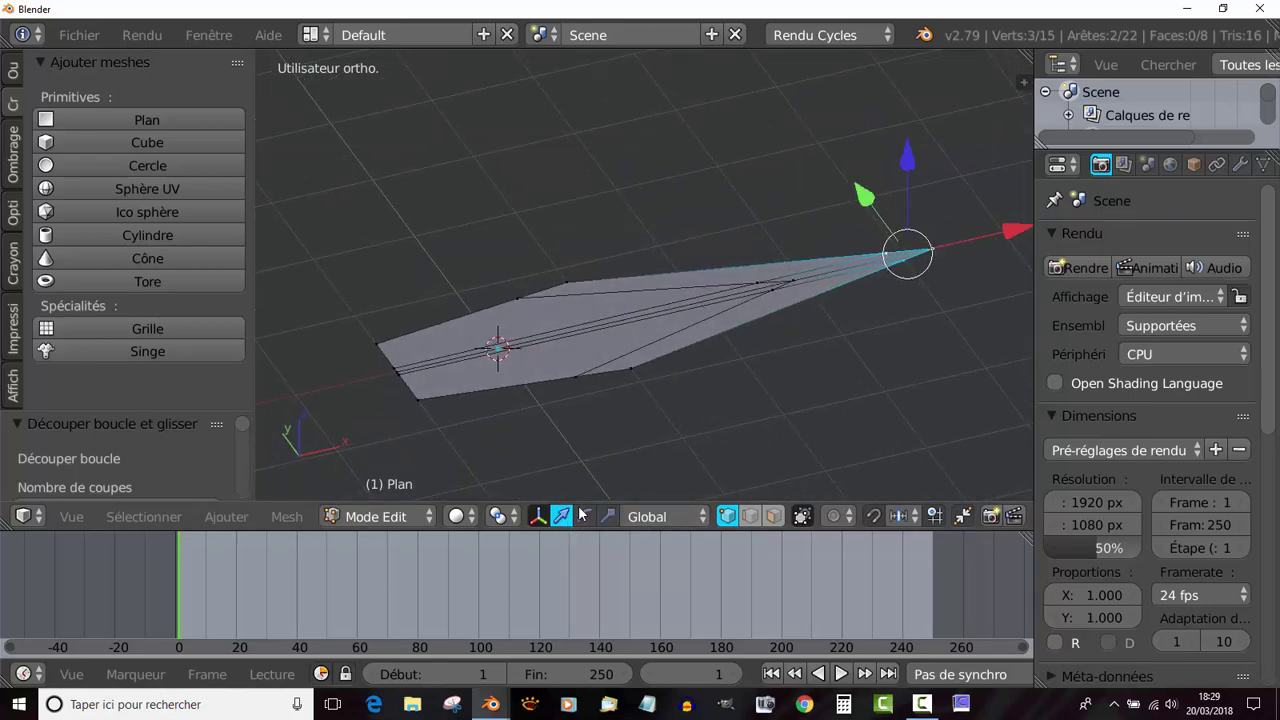
left_click_drag(907, 158, 910, 183)
Step: Lower the centre-line vertex of the crosswise cut slightly along Z to hollow the central vein
middle_click_drag(910, 183, 879, 347)
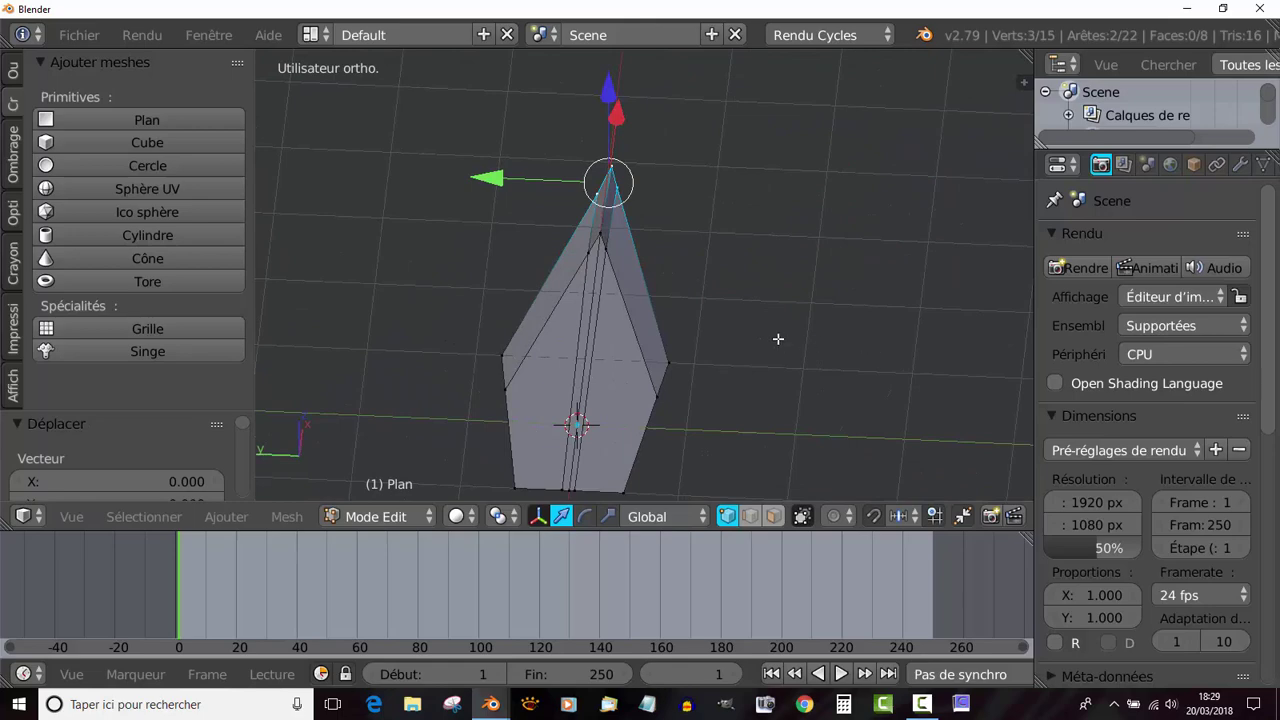
middle_click_drag(778, 339, 555, 259)
right_click(580, 215)
middle_click_drag(729, 313, 655, 312)
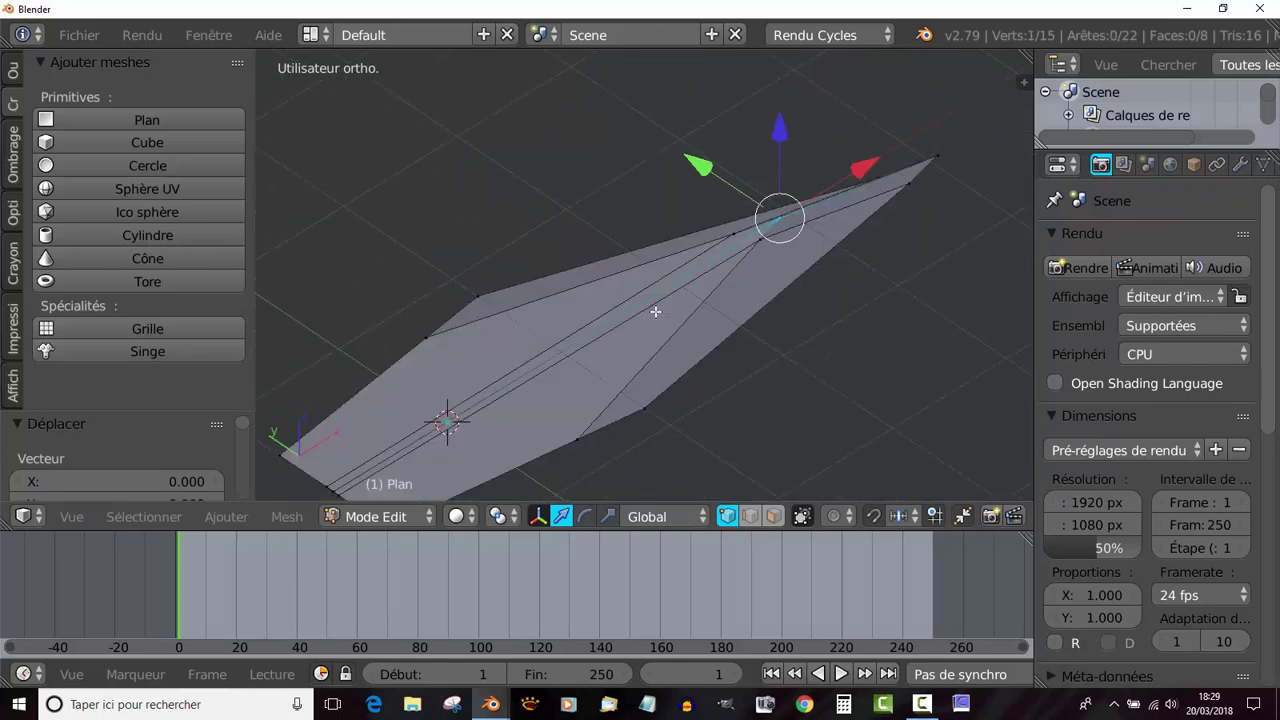
left_click_drag(781, 134, 780, 142)
Step: Return to Object Mode and add a Subdivision Surface modifier to the leaf with its viewport level set to 2
key("Tab")
middle_click_drag(699, 347, 764, 334)
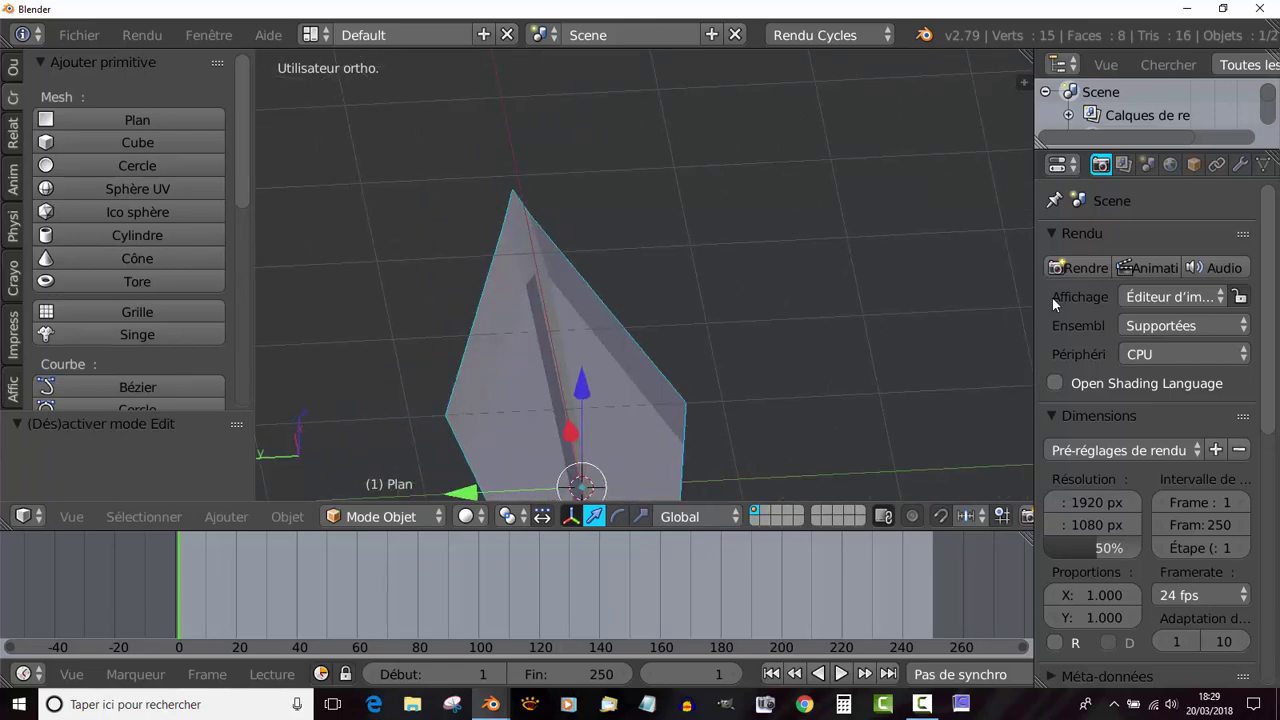
left_click(1240, 165)
left_click(1150, 245)
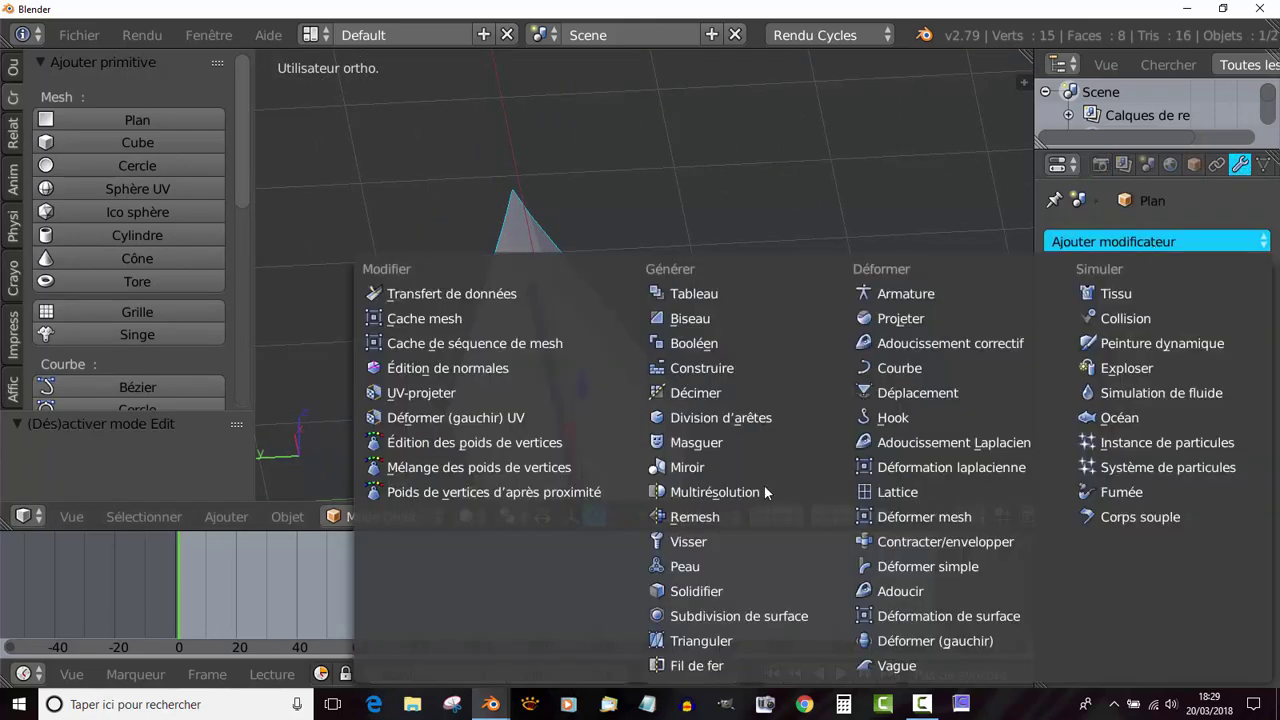
left_click(713, 617)
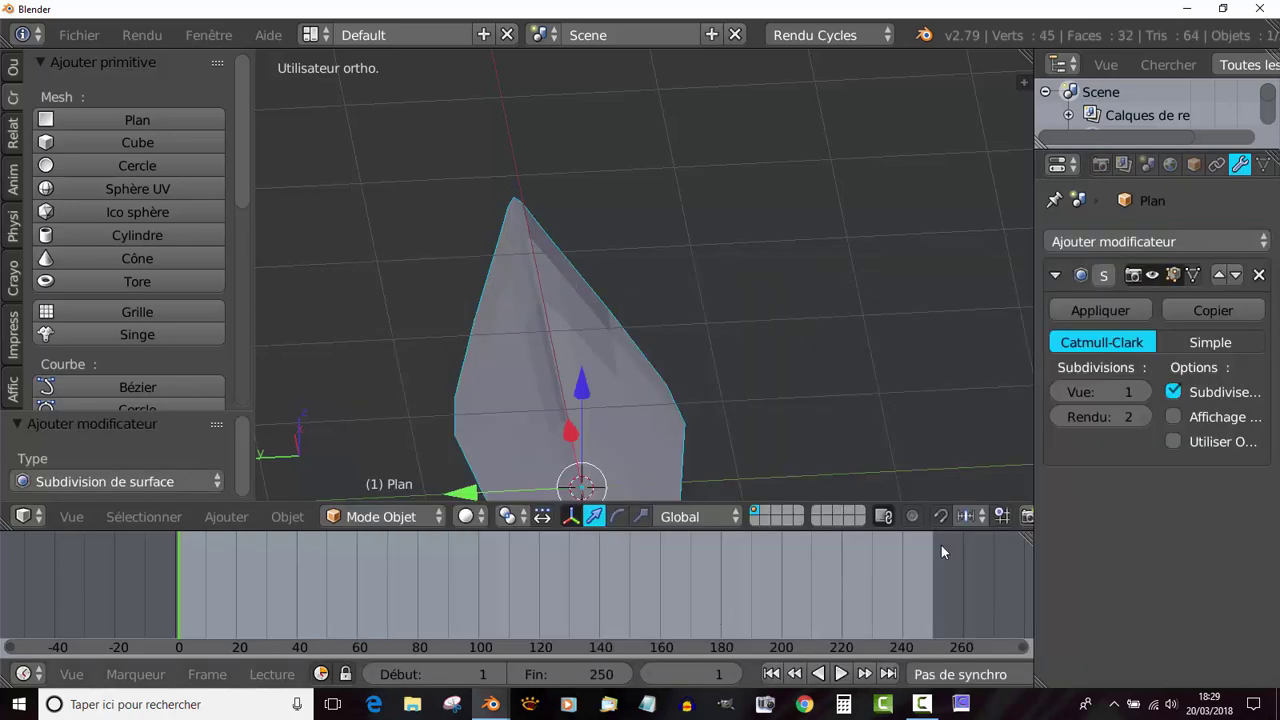
left_click(1146, 392)
mouse_move(850, 417)
middle_mouse_down()
mouse_move(773, 422)
mouse_move(759, 453)
mouse_move(726, 427)
mouse_move(726, 414)
mouse_move(809, 429)
mouse_move(856, 401)
middle_mouse_up()
key("Tab")
key("Tab")
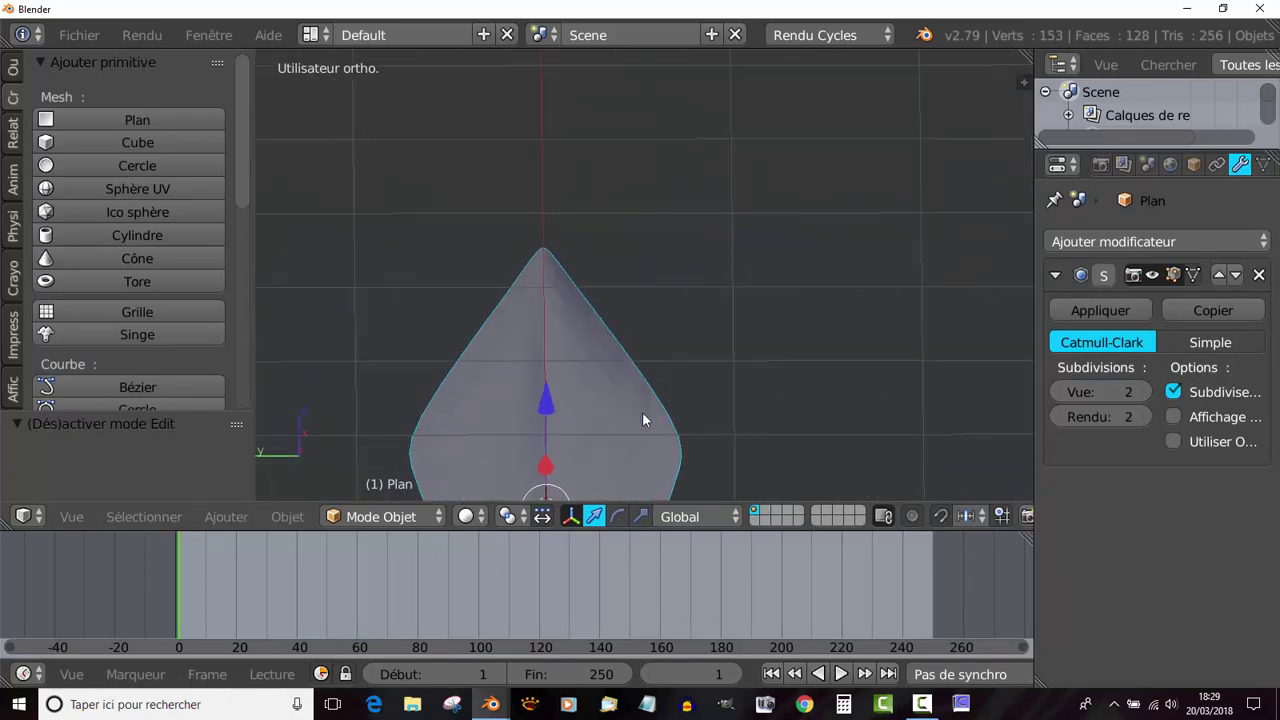
Step: Apply smooth shading to the leaf
middle_click_drag(643, 420, 463, 418)
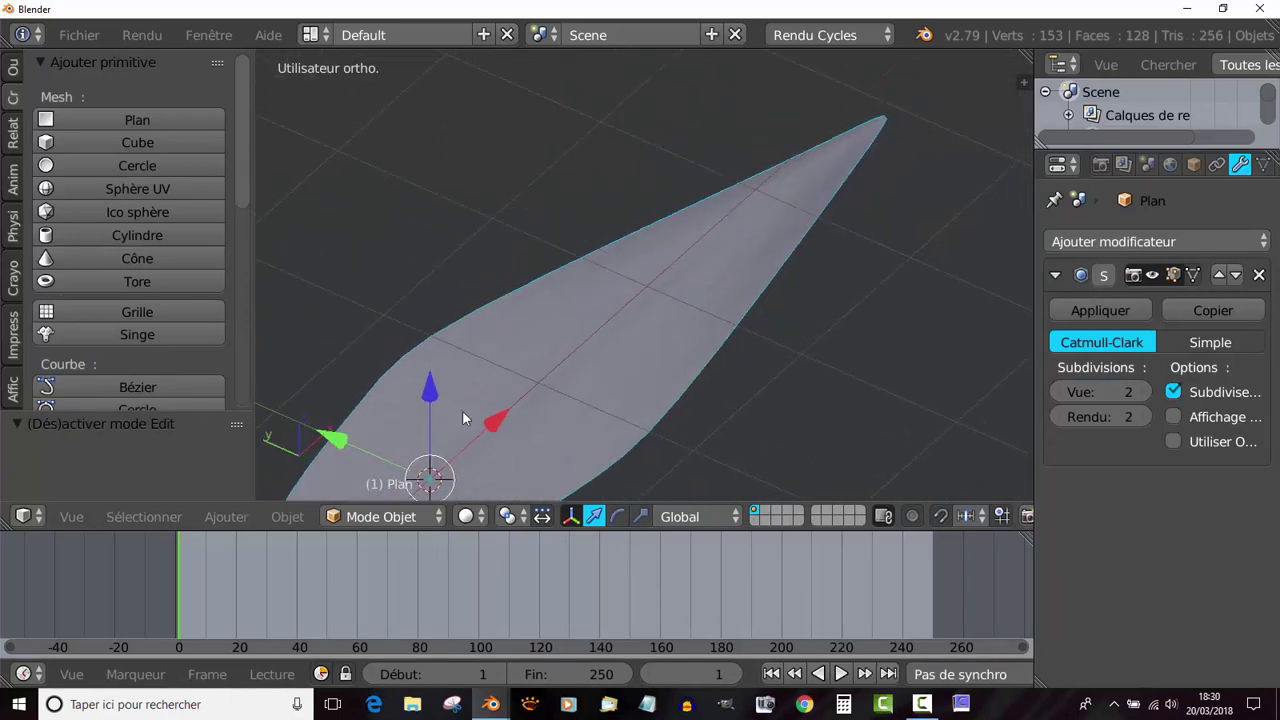
left_click(12, 70)
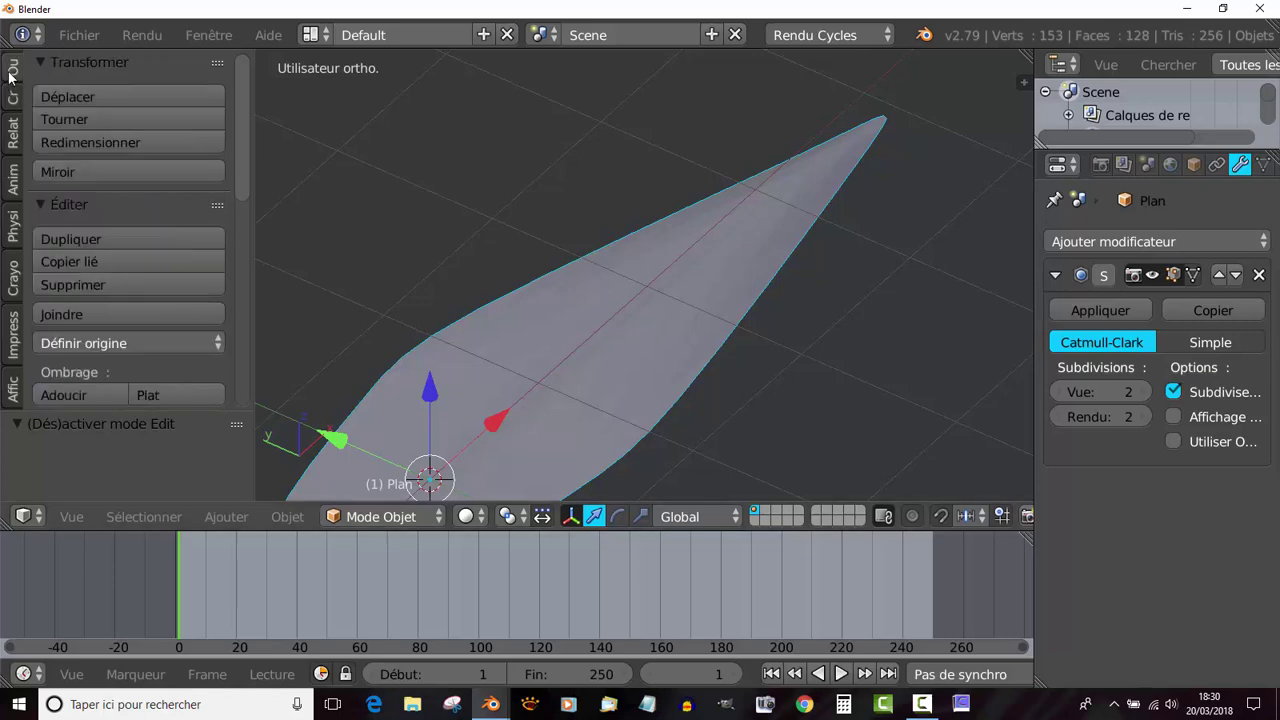
scroll(120, 261, "down", 4)
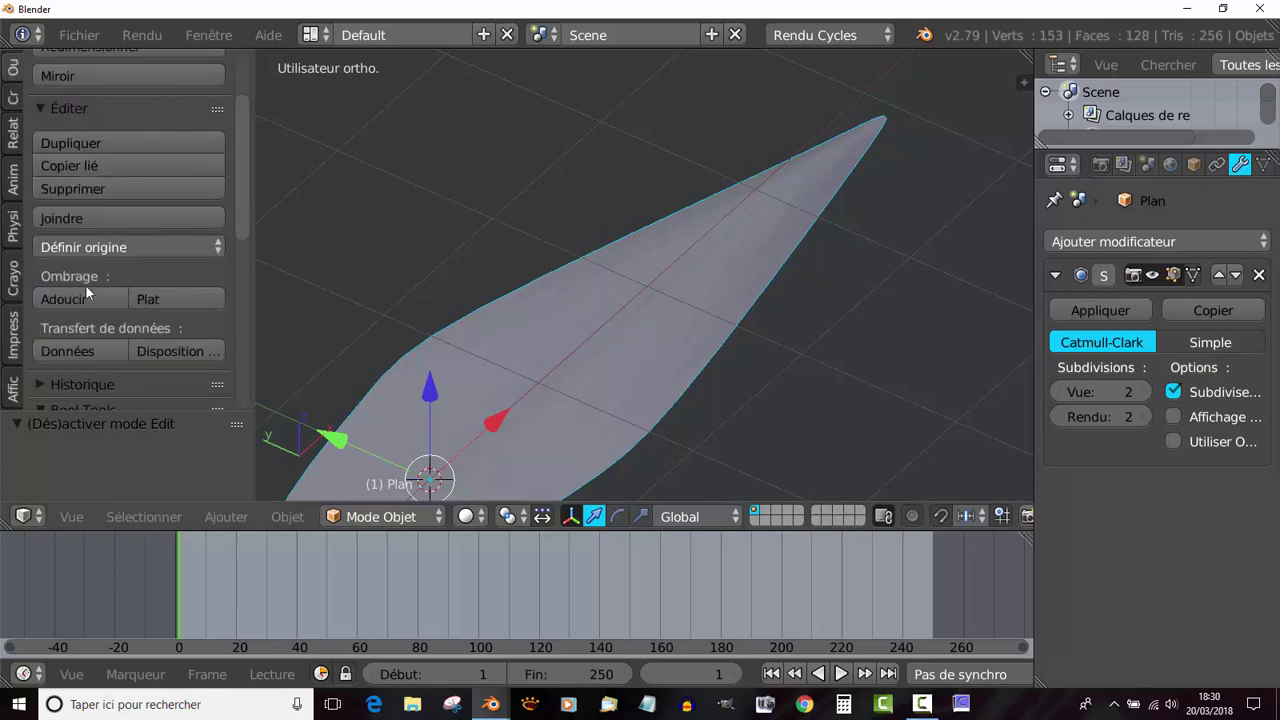
left_click(68, 298)
key("Tab")
key("Tab")
Step: Narrow the leaf's widest part by selecting its four side vertices in Edit Mode and scaling them to about 0.86 along Y
middle_click_drag(678, 339, 728, 391)
key("Tab")
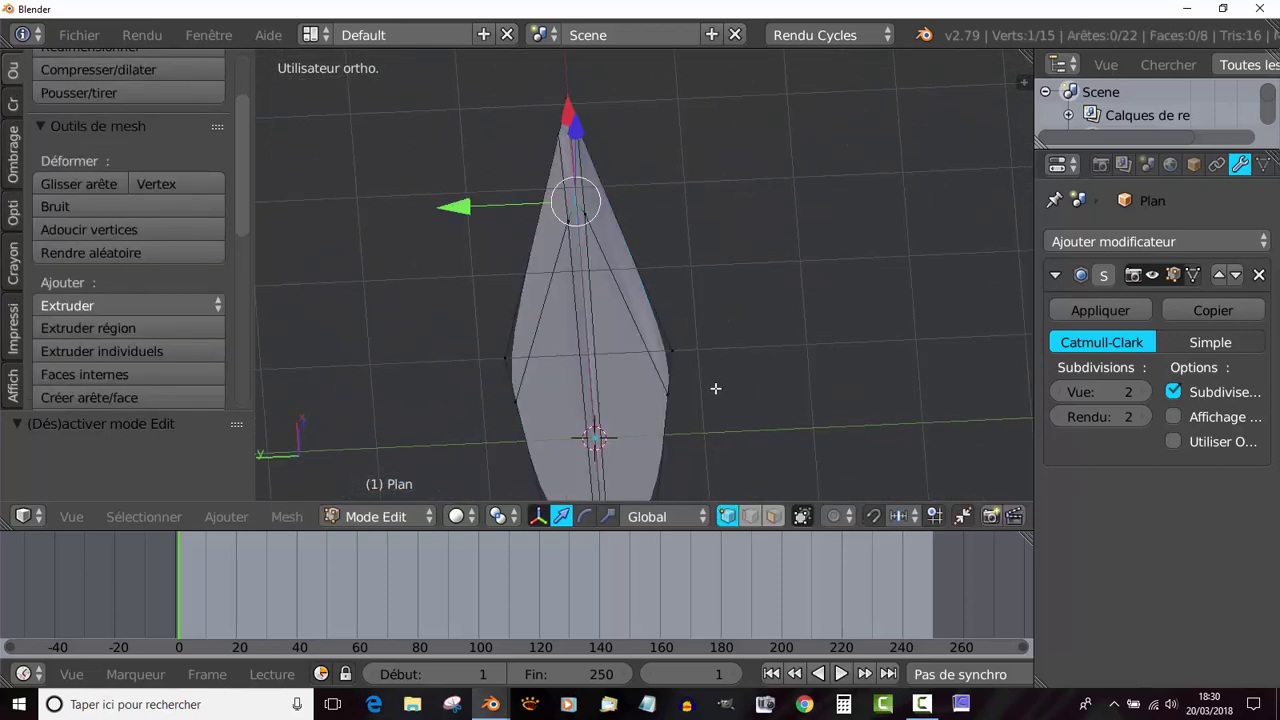
right_click(684, 358)
right_click(681, 380, "shift")
right_click(516, 351, "shift")
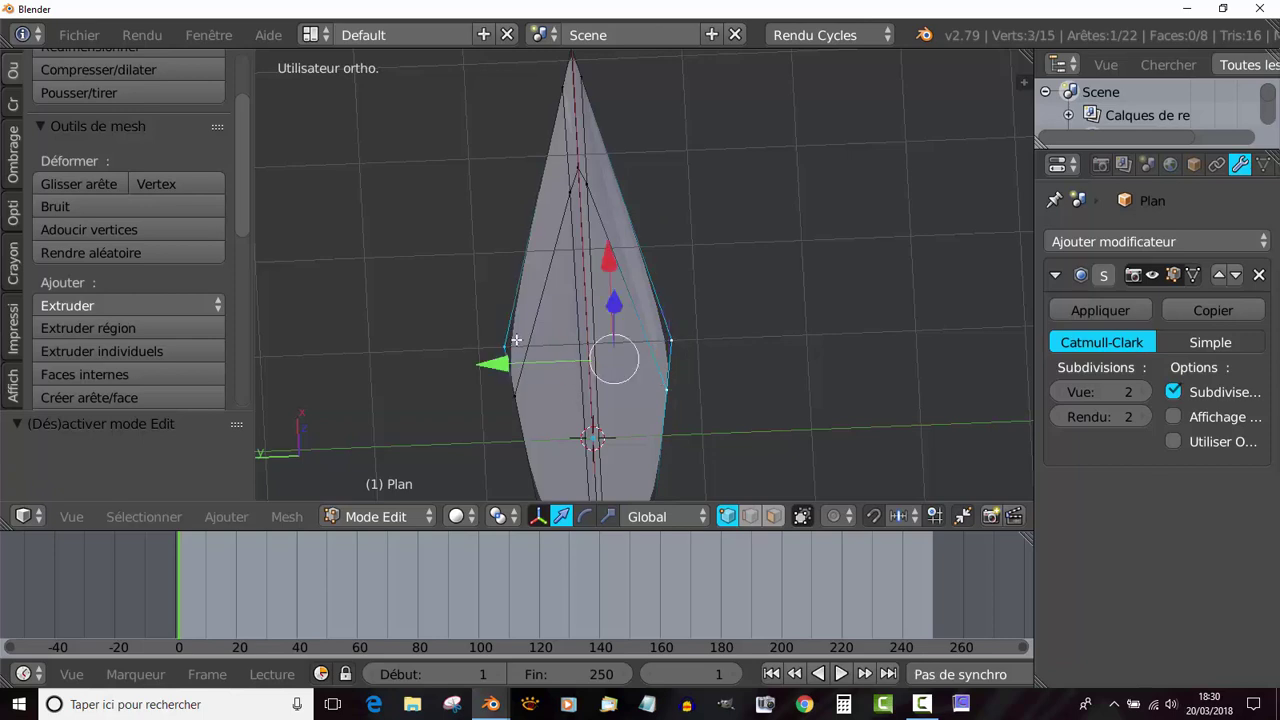
right_click(510, 381, "shift")
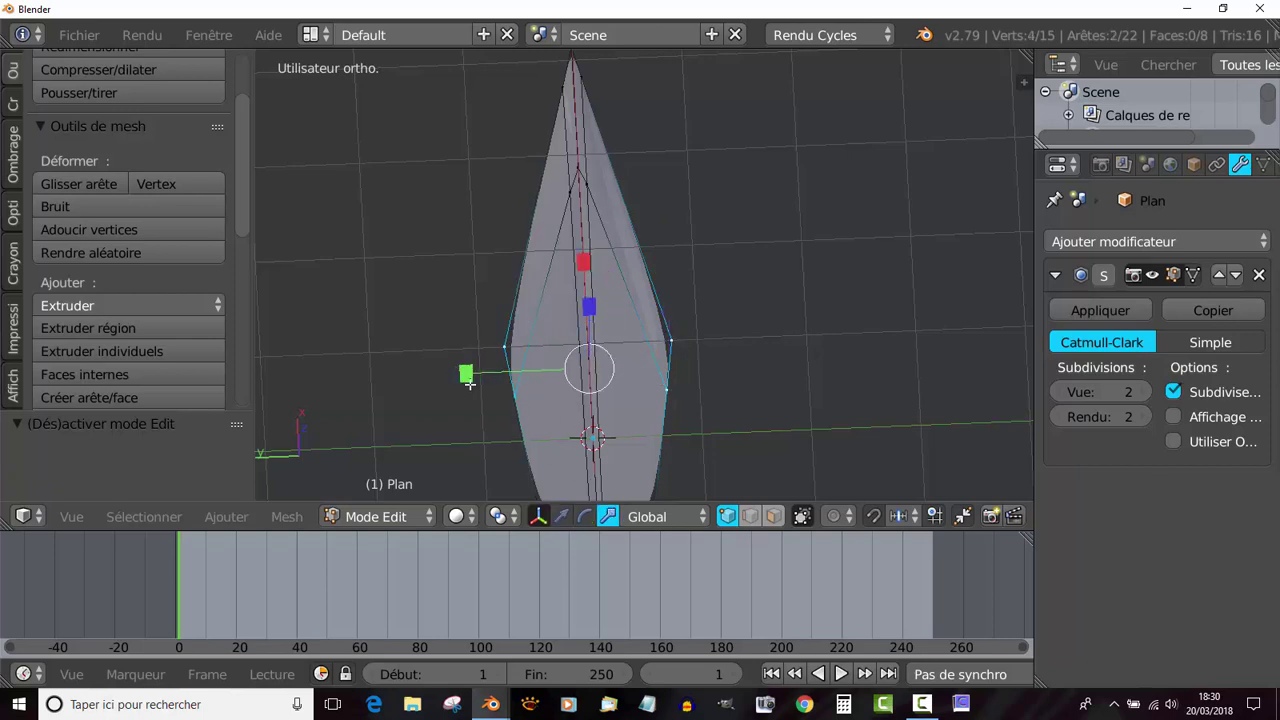
key("s")
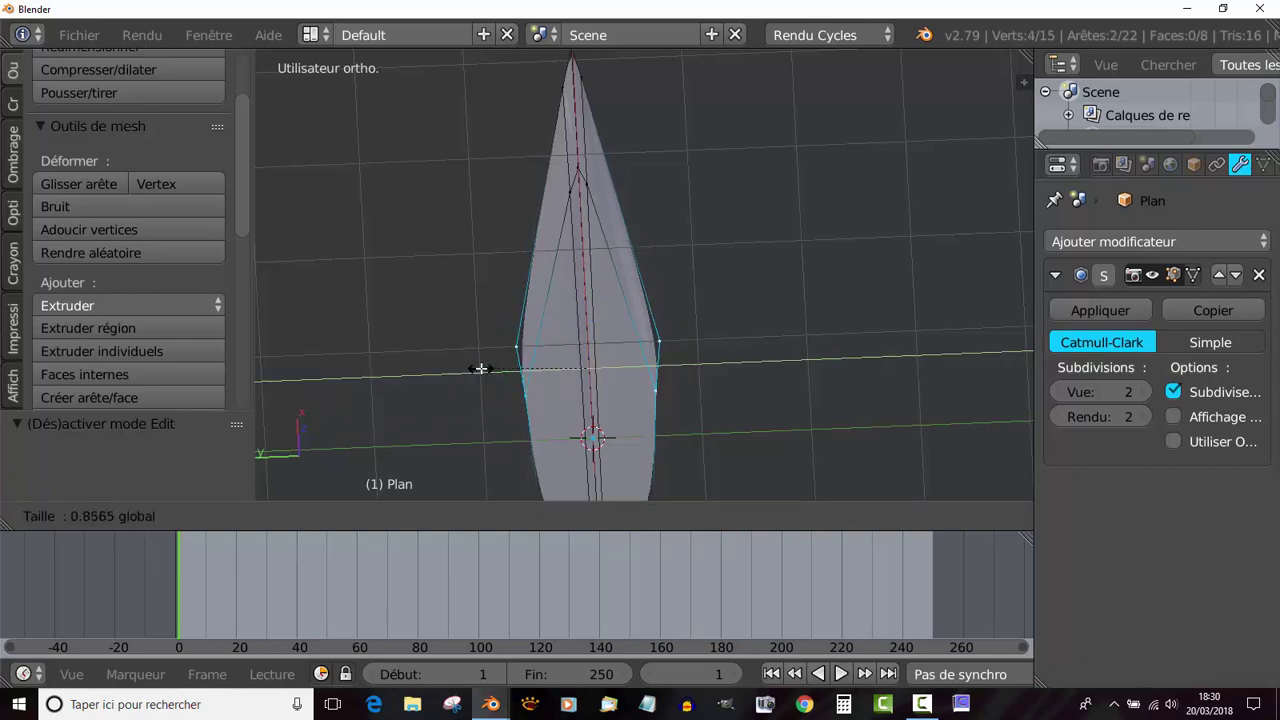
left_click(480, 367)
Step: Examine the leaf's outline and smoothed shape from several angles in Object Mode and Edit Mode
key("Tab")
middle_click_drag(722, 395, 563, 323)
key("Tab")
middle_click_drag(911, 357, 828, 311, "shift")
middle_click_drag(834, 345, 846, 387)
scroll(922, 291, "up", 2)
scroll(922, 291, "down", 5)
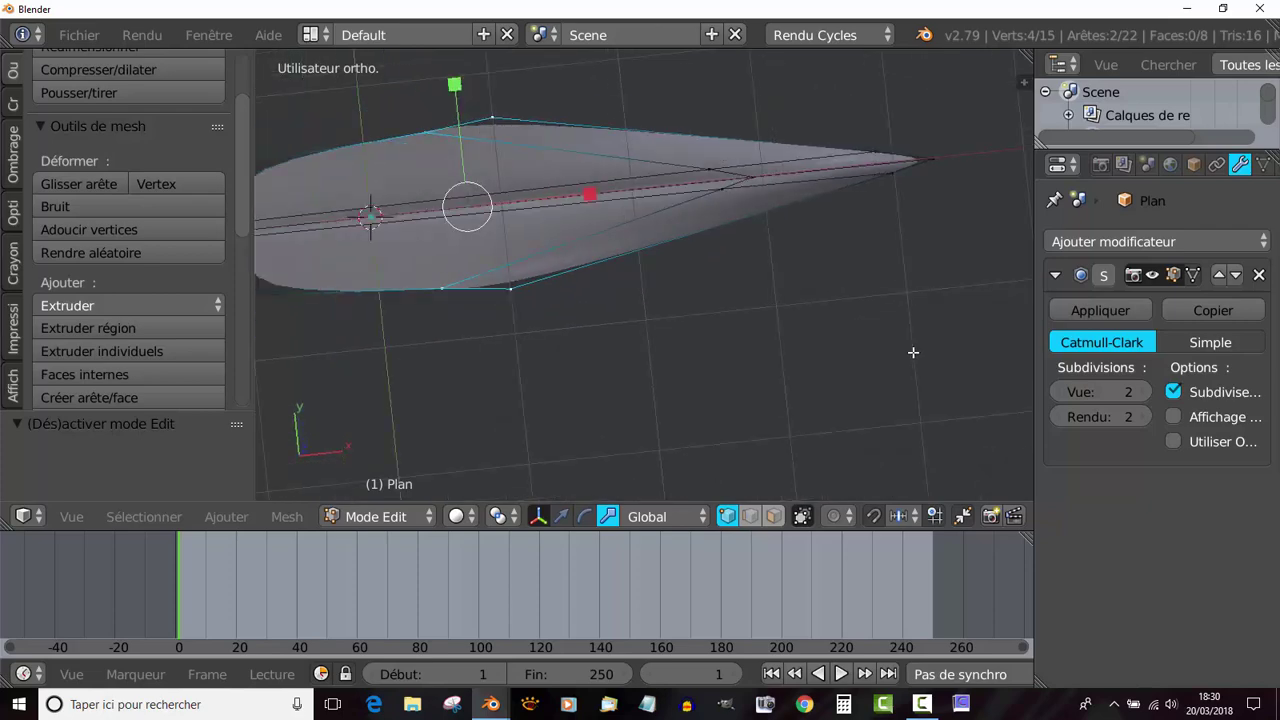
key("Tab")
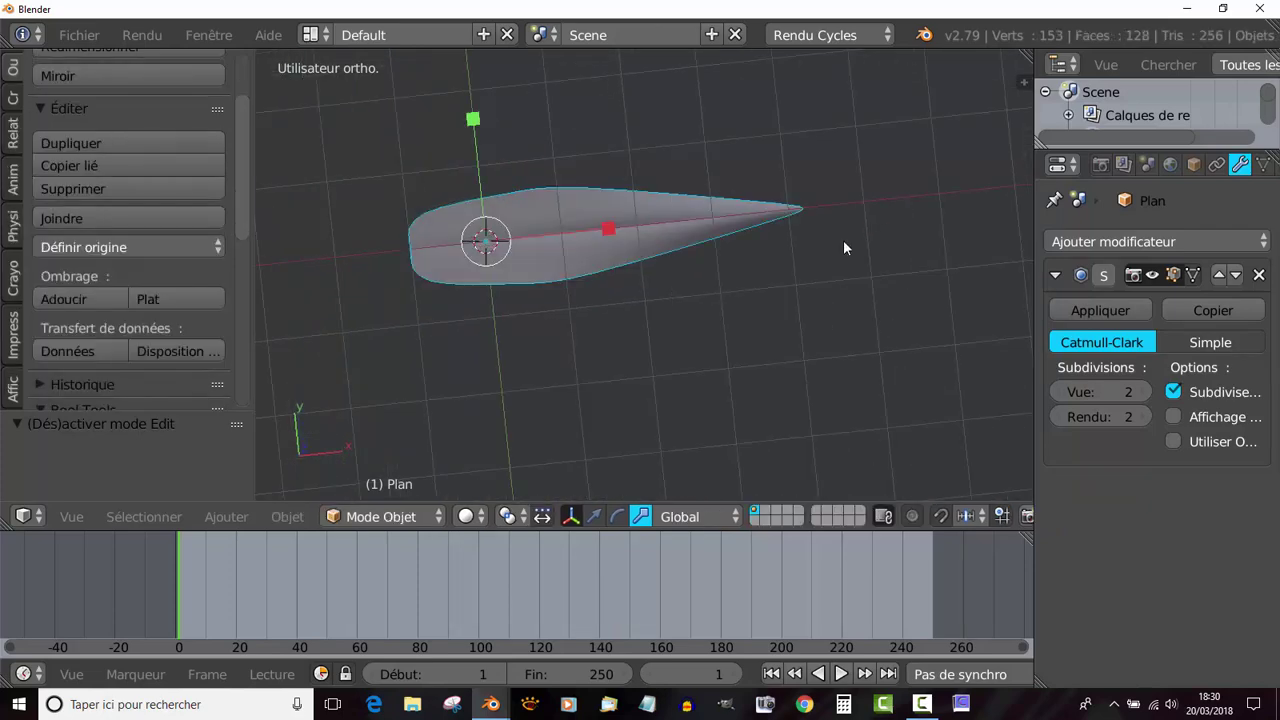
Step: Select only the three vertices at the leaf's tip in wireframe display and switch to the translate manipulator
key("Tab")
key("z")
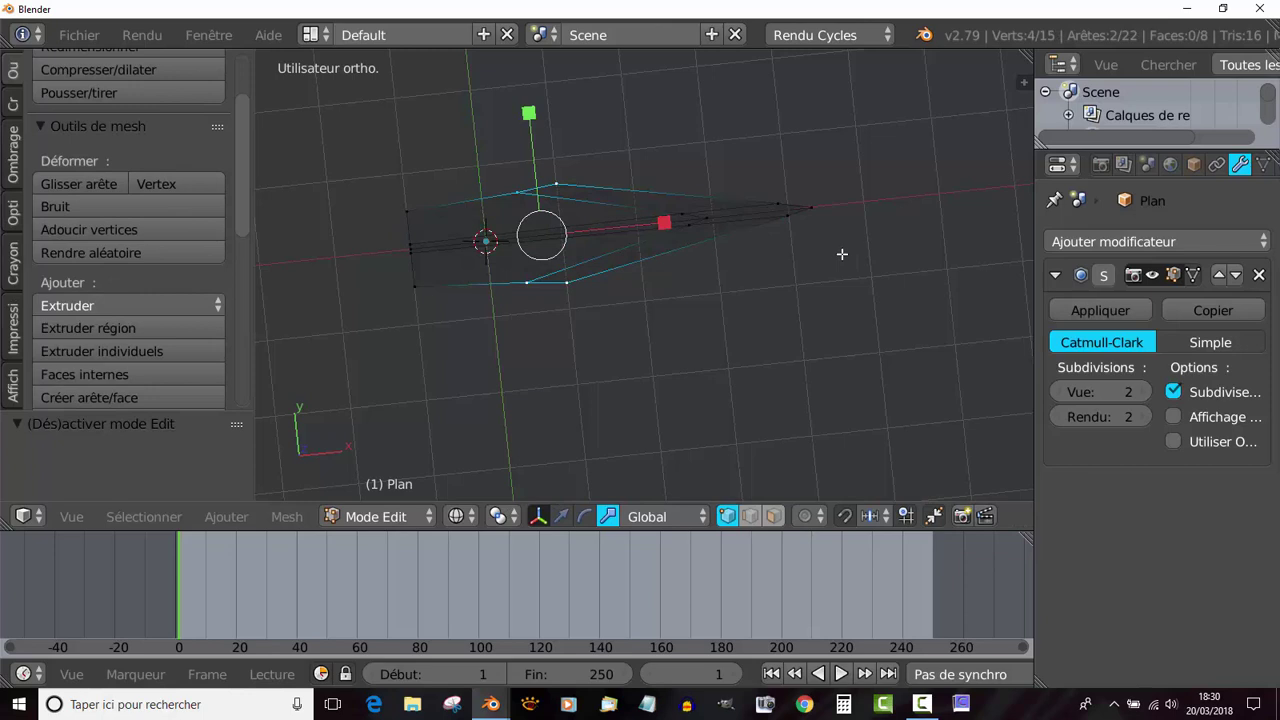
key("a")
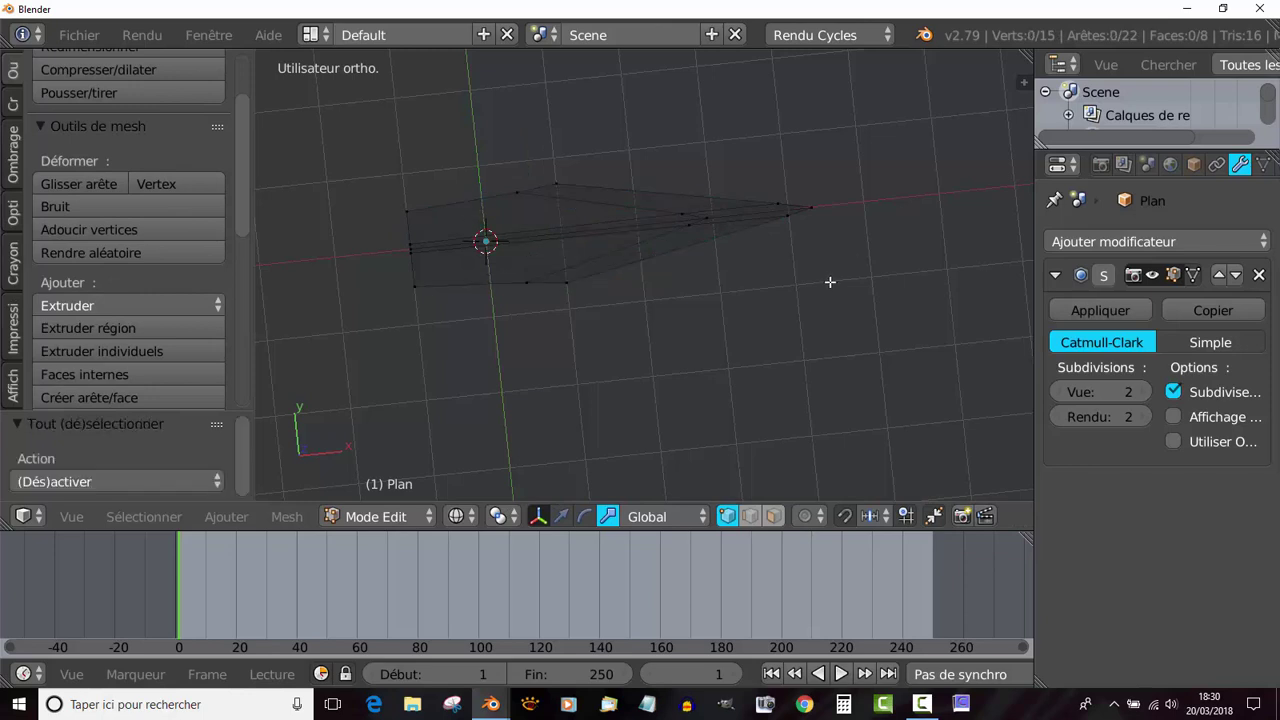
key("c")
left_click(786, 206)
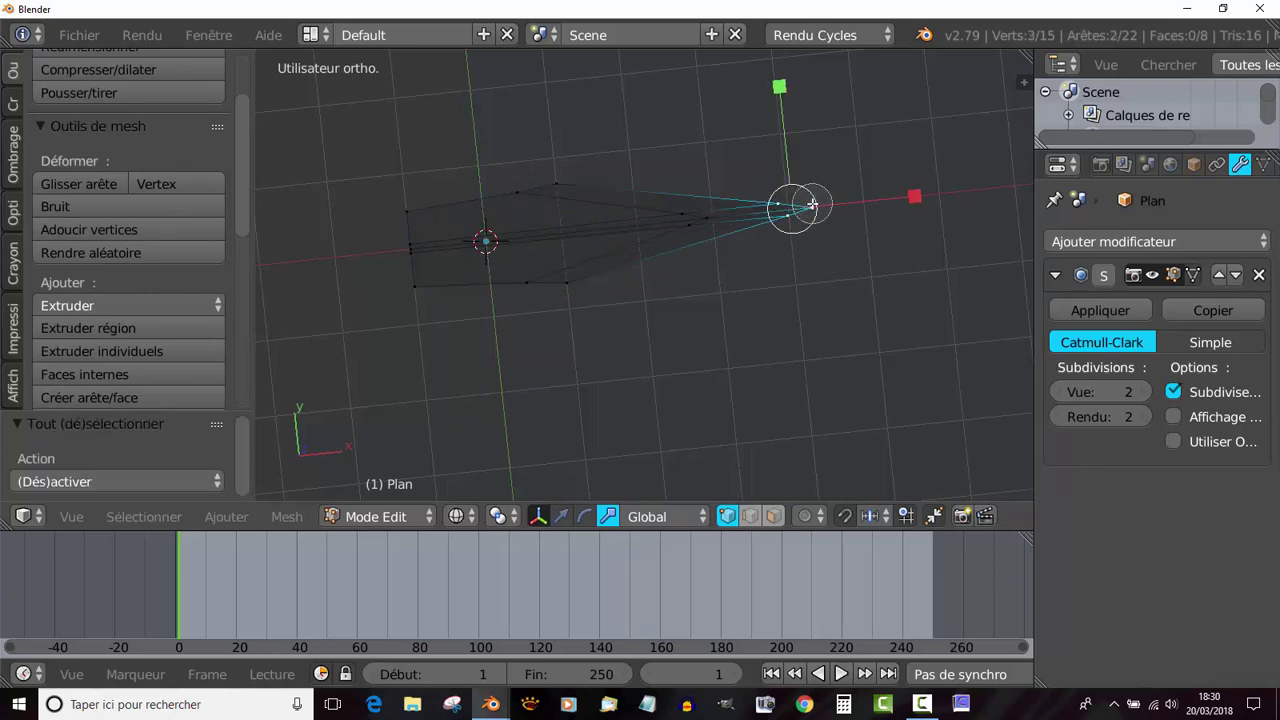
key("Escape")
left_click(561, 516)
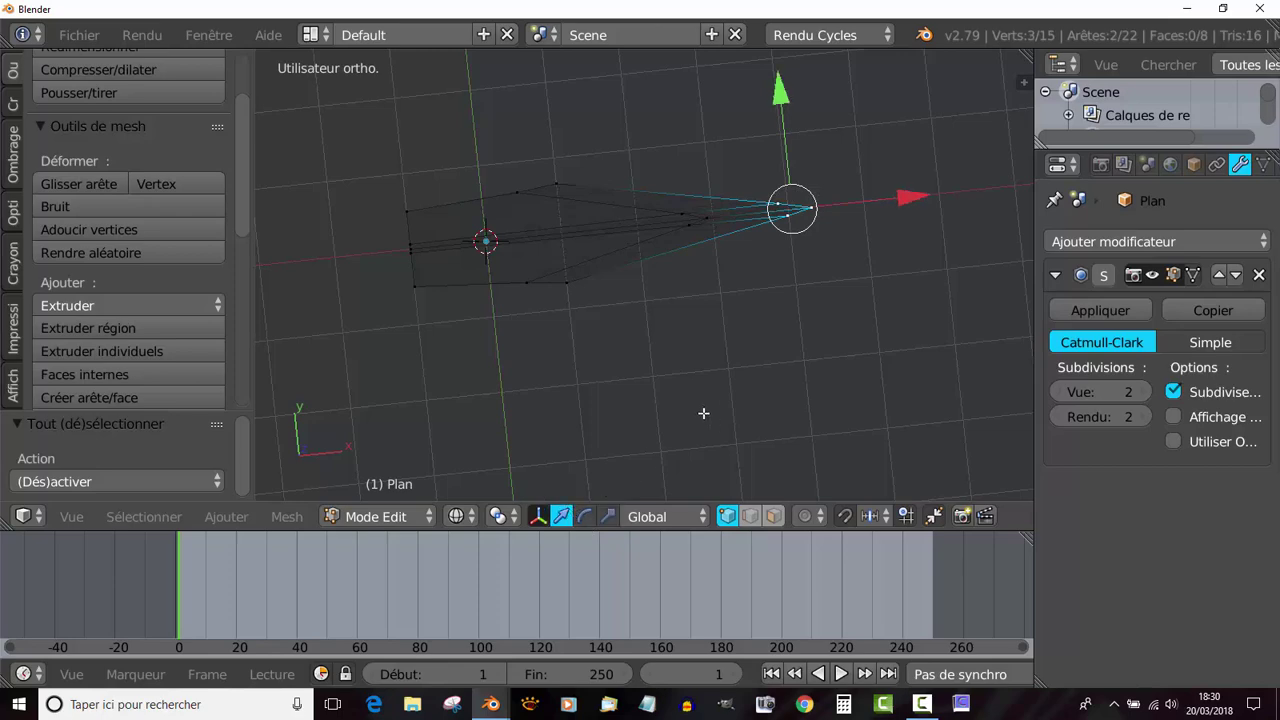
Step: Try to bend the leaf's end downward by lowering the three tip vertices along Z in two successive moves
middle_click_drag(703, 413, 651, 296)
key("g")
key("z")
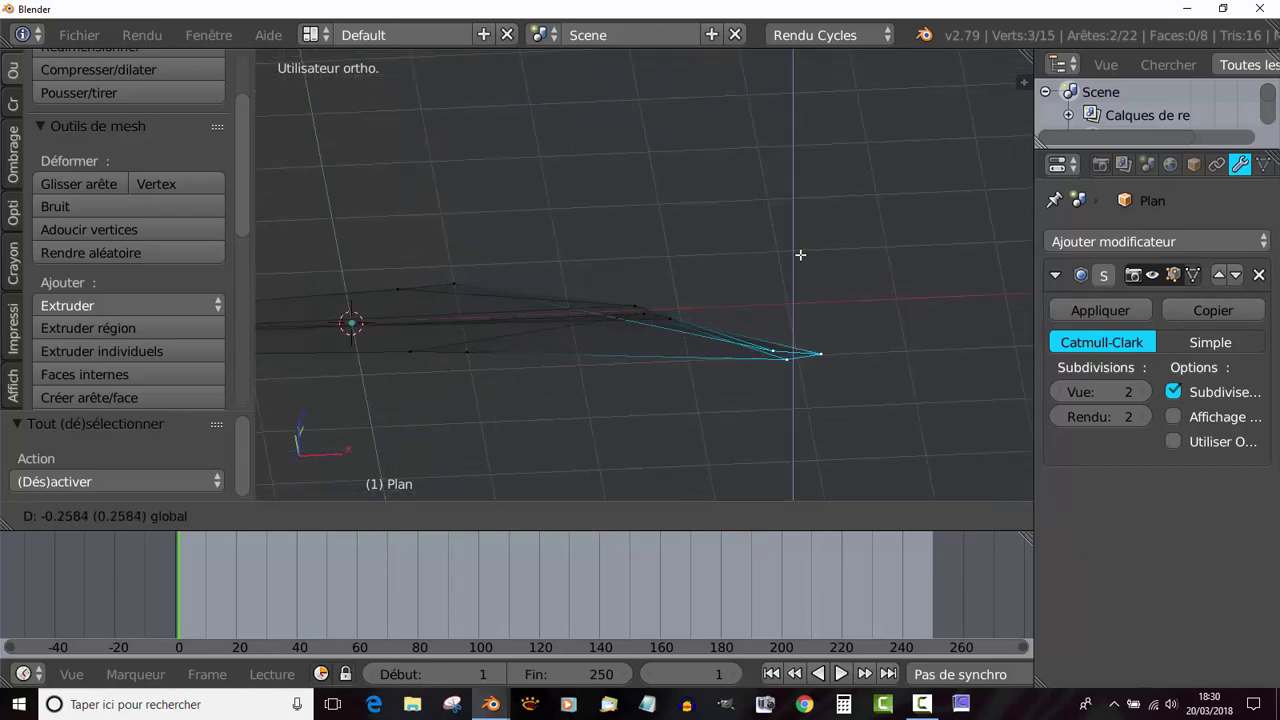
left_click(798, 270)
key("Tab")
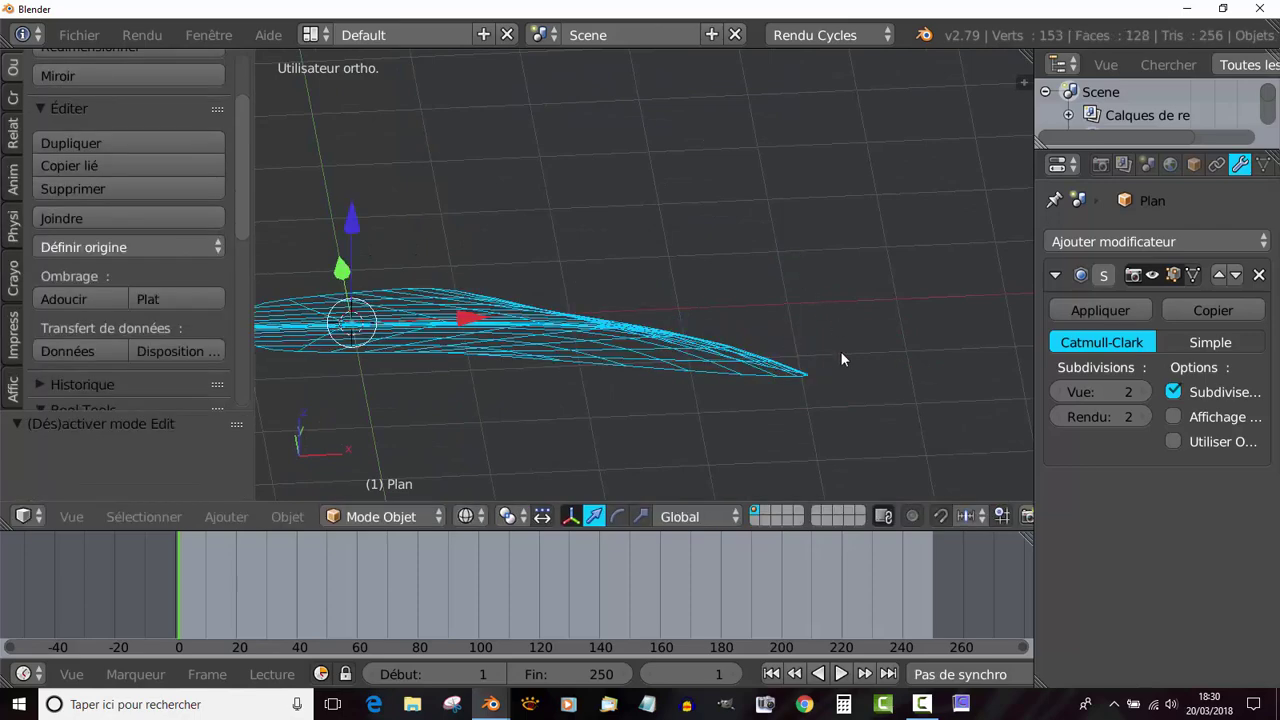
key("Tab")
key("g")
key("z")
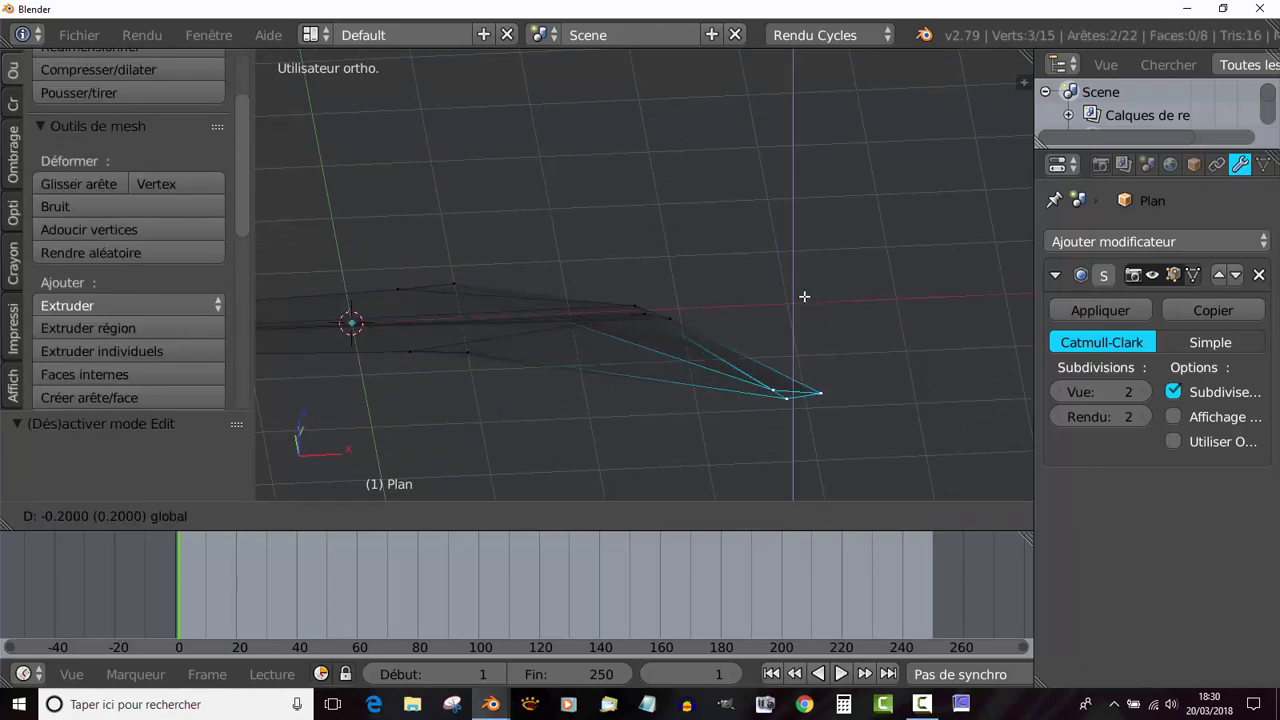
left_click(795, 323)
key("Tab")
middle_click_drag(795, 323, 620, 385)
key("Tab")
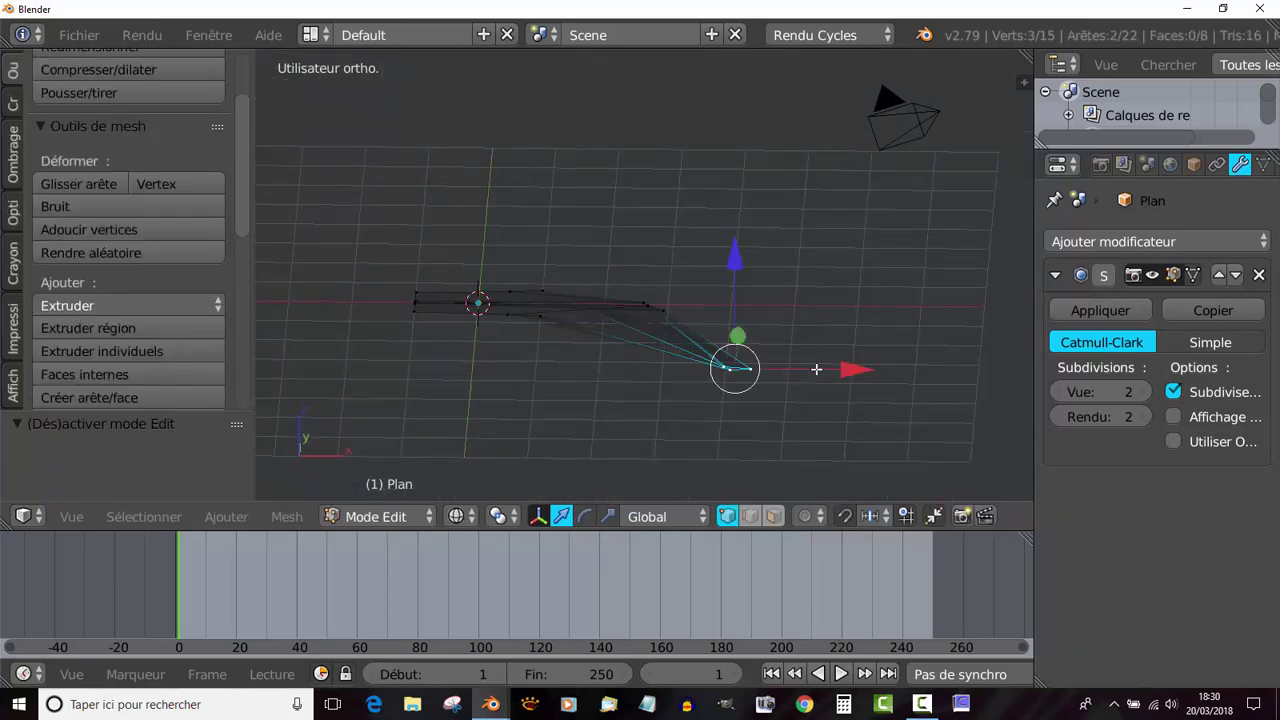
Step: Try to pull the lowered tip vertices back toward the base along X and inspect the leaf in solid display
key("g")
key("x")
left_click(823, 366)
key("Tab")
middle_click_drag(766, 420, 676, 431)
key("z")
key("z")
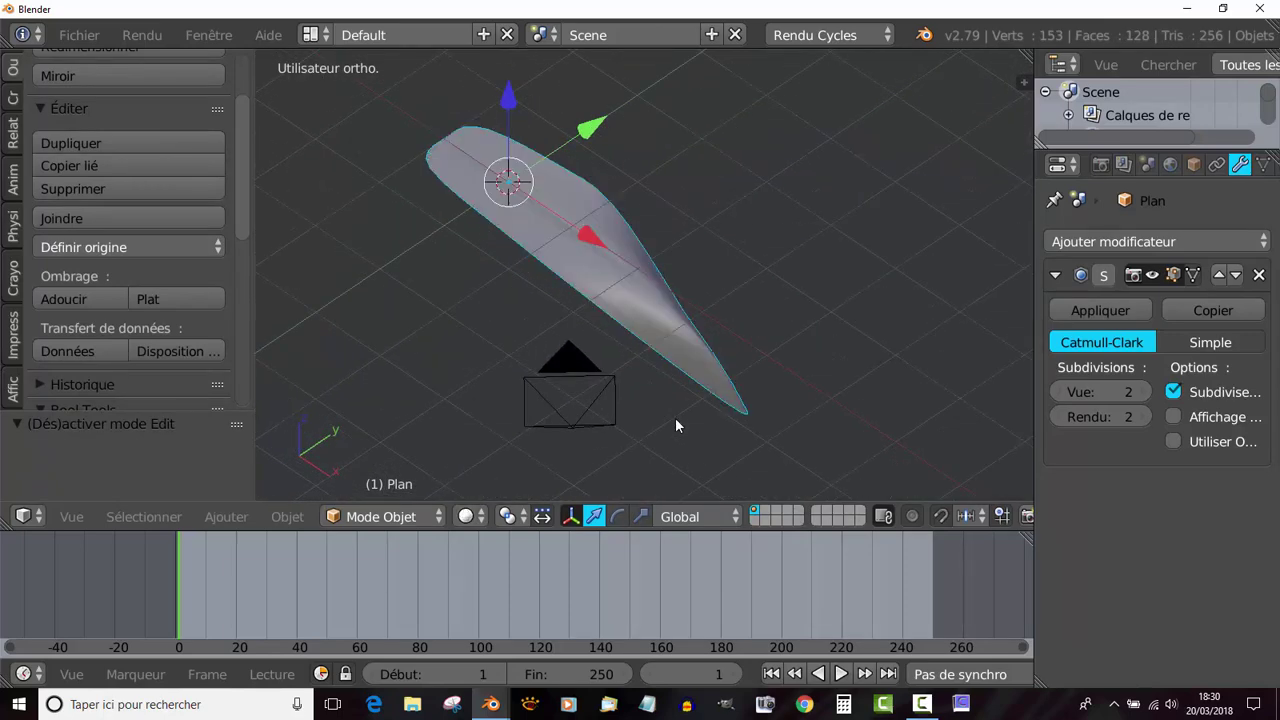
Step: Undo the X and Z moves of the leaf's tip vertices
key("Tab")
middle_click_drag(677, 420, 718, 424)
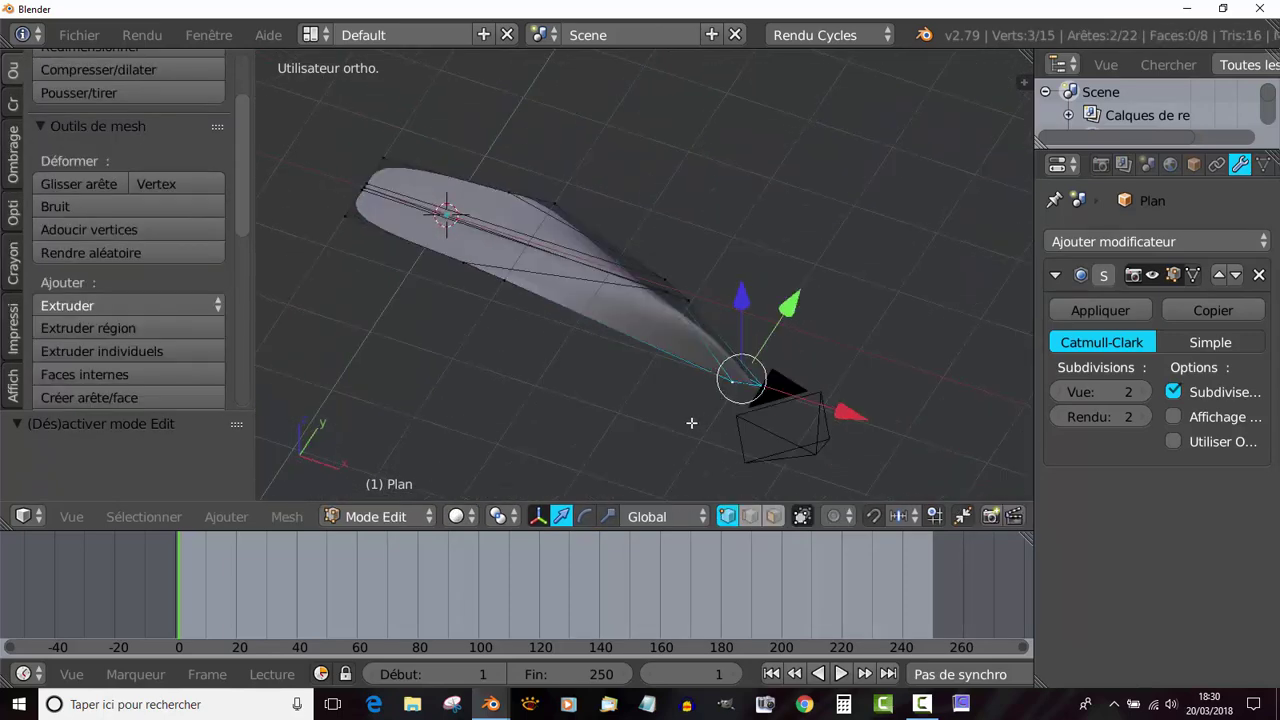
key("ctrl+z")
key("ctrl+z")
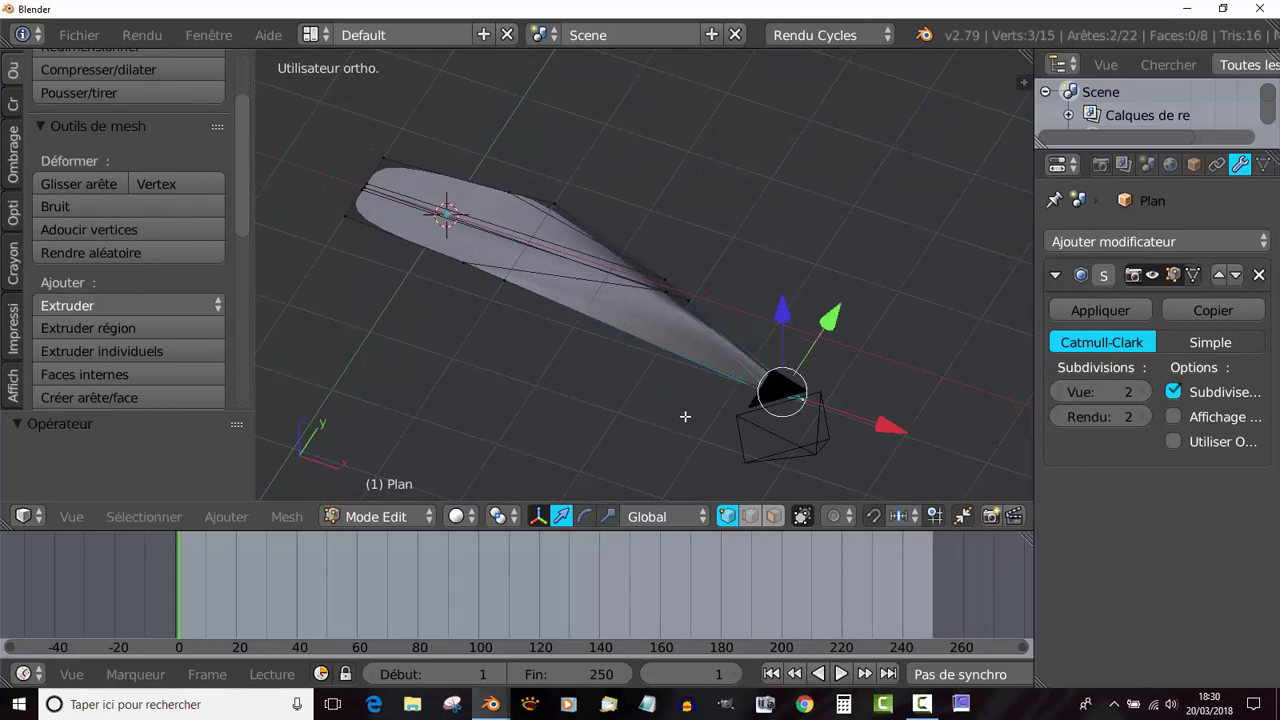
key("ctrl+z")
key("ctrl+z")
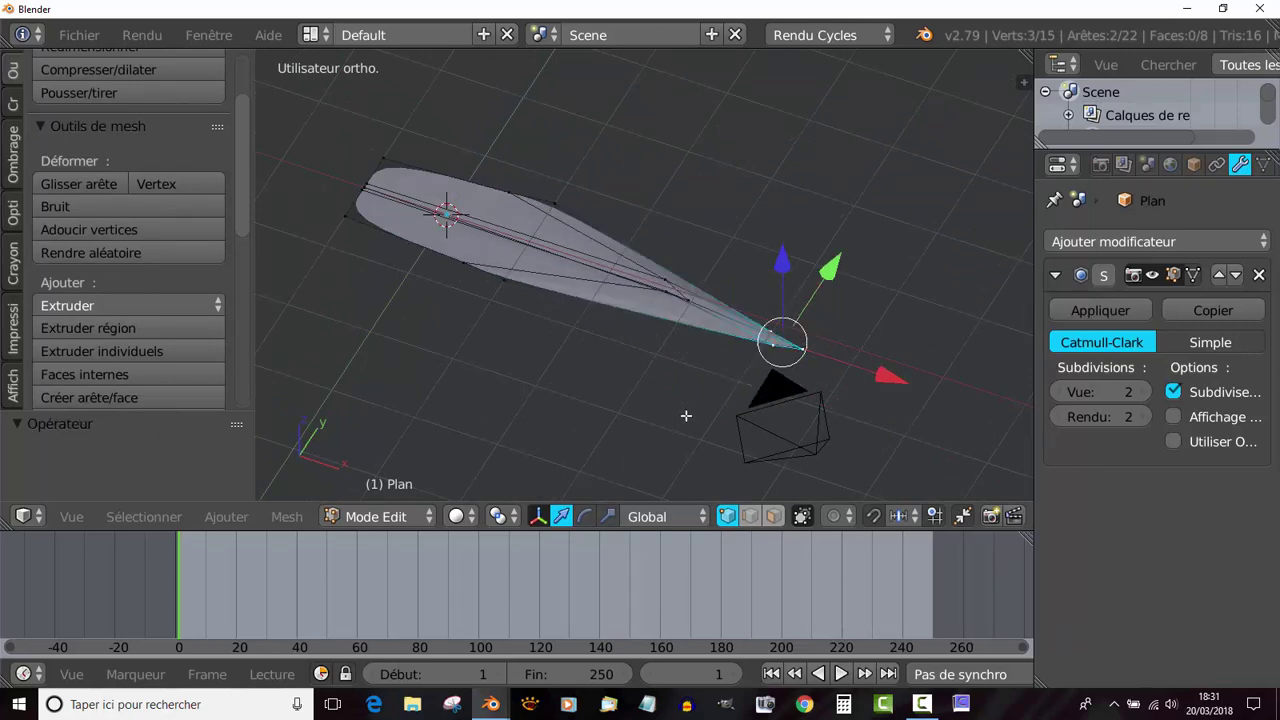
Step: Shorten the leaf by moving the three tip vertices -0.518 along X, and adjust them slightly along Z
middle_click_drag(690, 411, 787, 382)
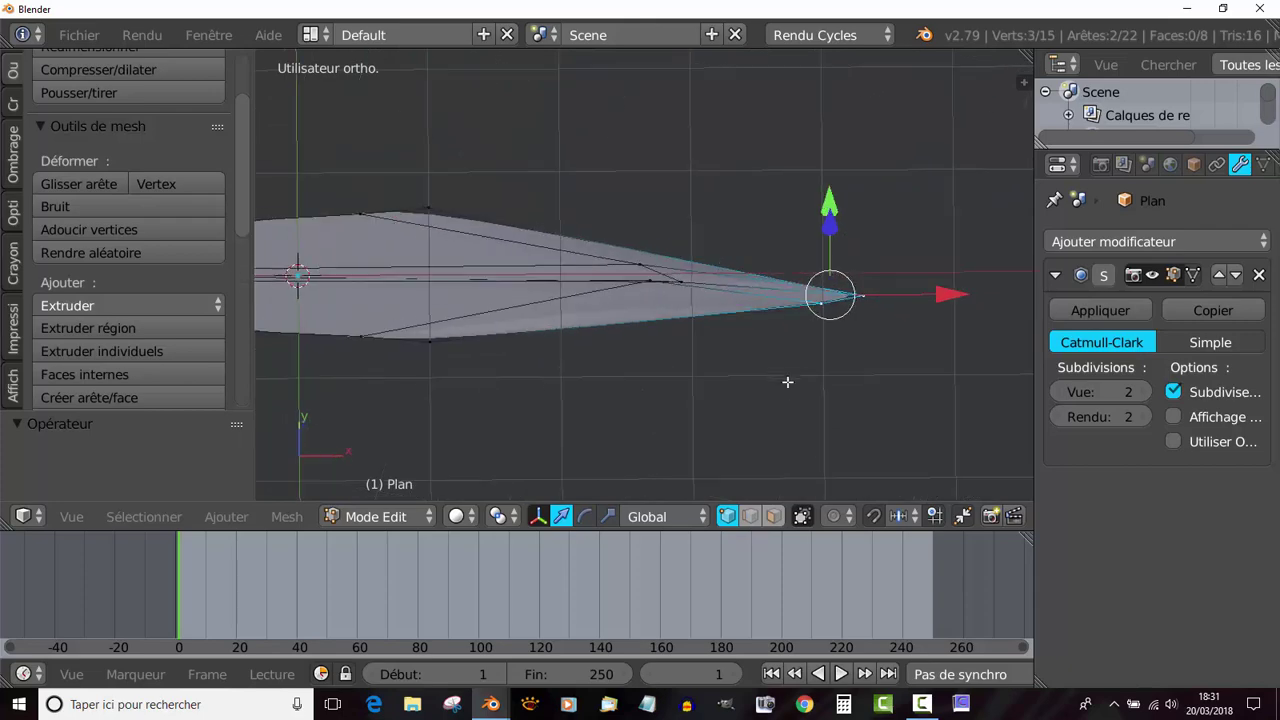
left_click_drag(955, 293, 826, 277)
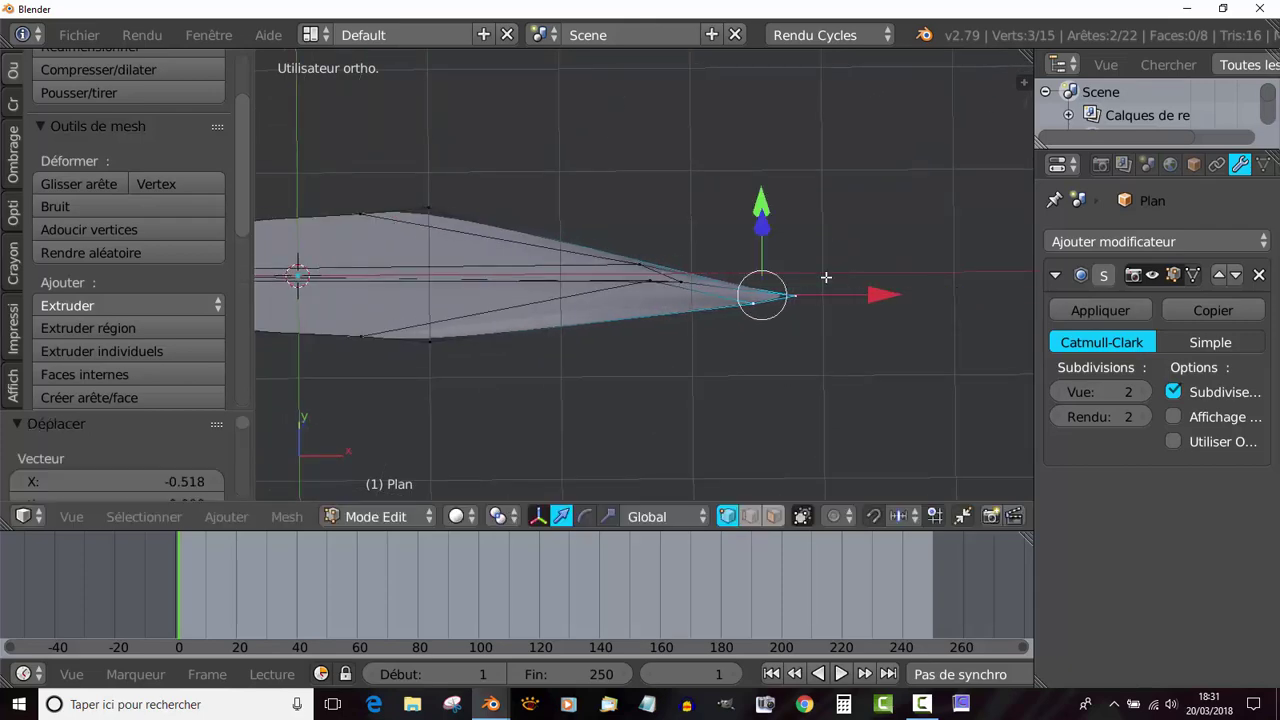
middle_click_drag(787, 249, 765, 279)
left_click_drag(770, 248, 760, 253)
Step: Add a single centred loop cut across the base half of the leaf
middle_click_drag(618, 344, 866, 339)
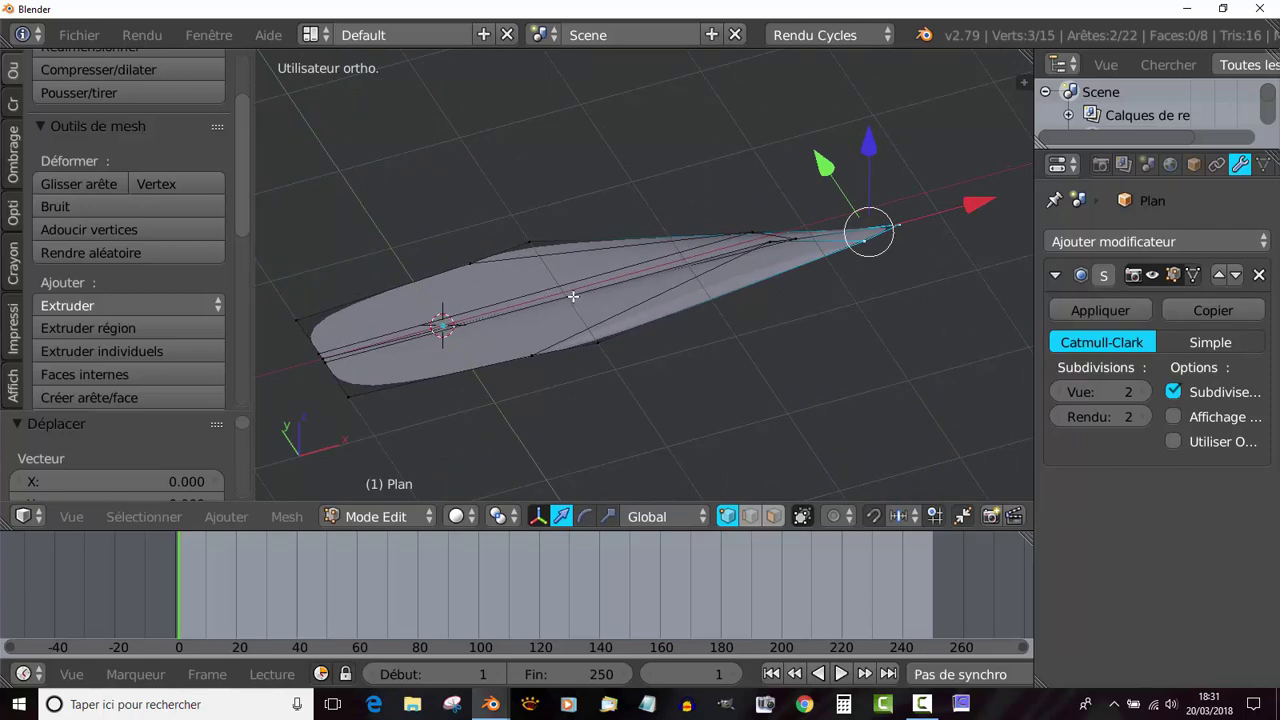
key("ctrl+r")
left_click(443, 328)
right_click(443, 328)
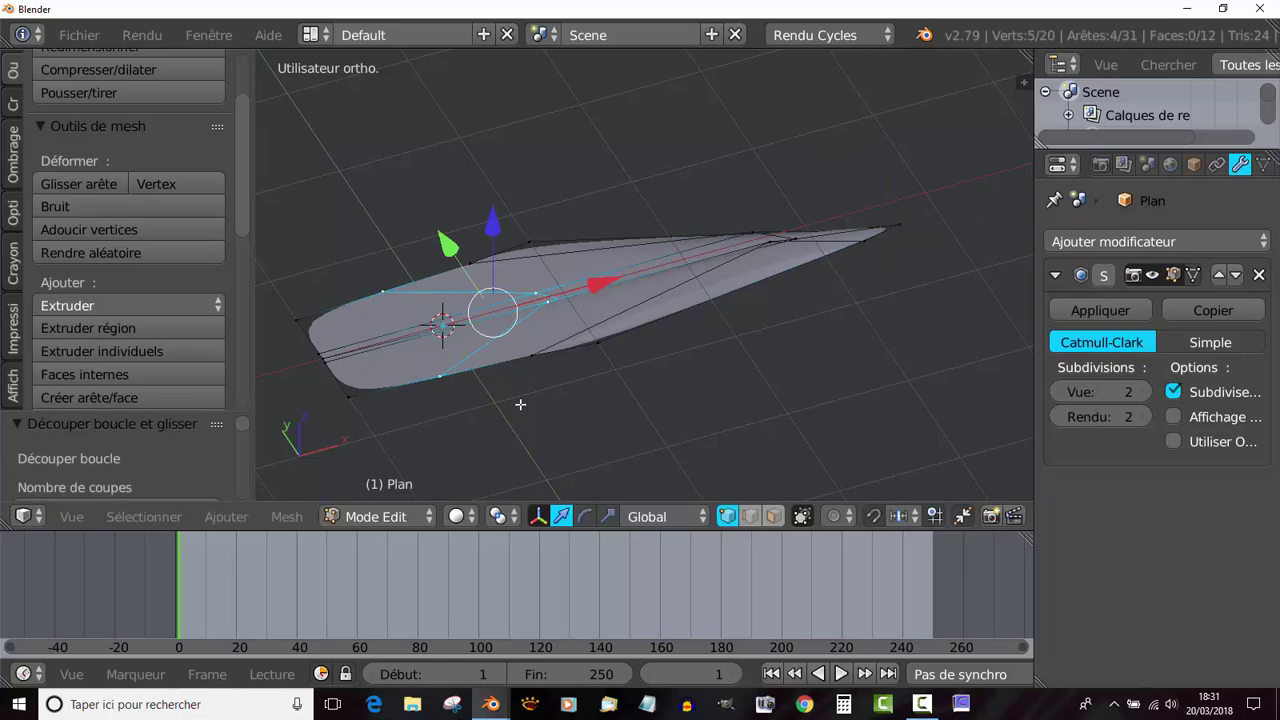
middle_click_drag(520, 403, 498, 400)
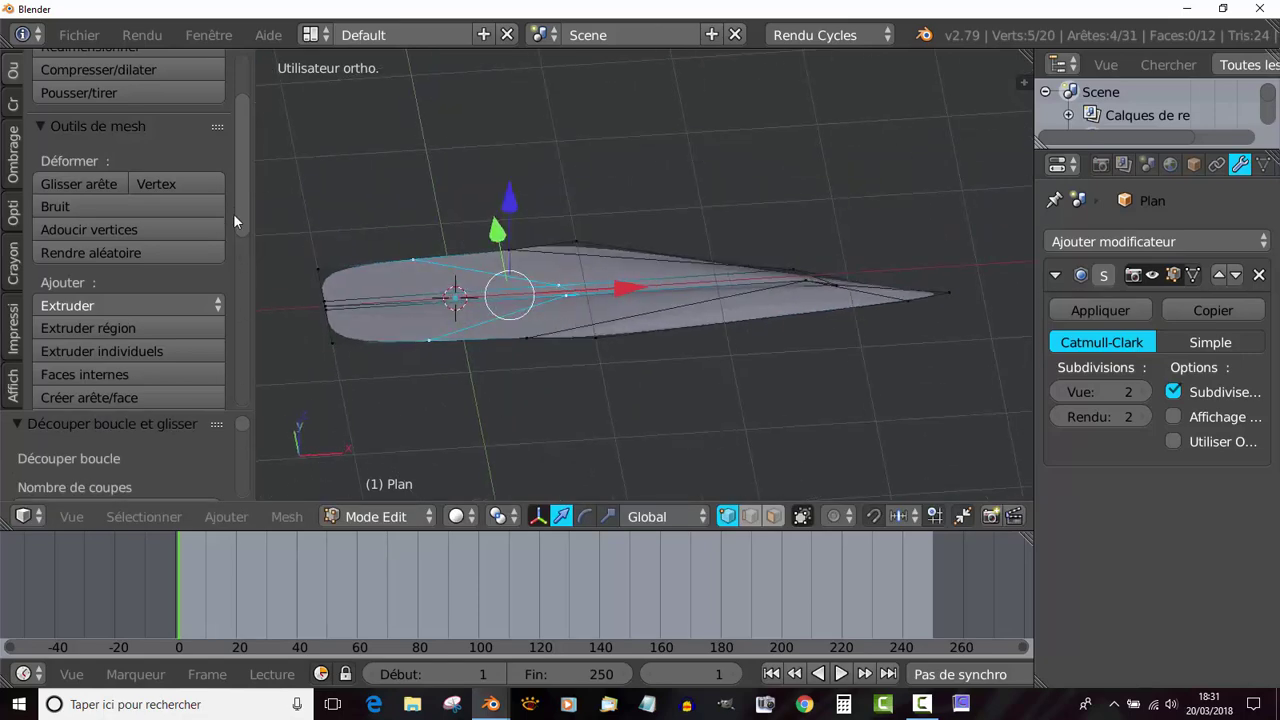
Step: Straighten the new loop cut into an evenly spaced line with the LoopTools Gstretch operation
scroll(230, 211, "down", 5)
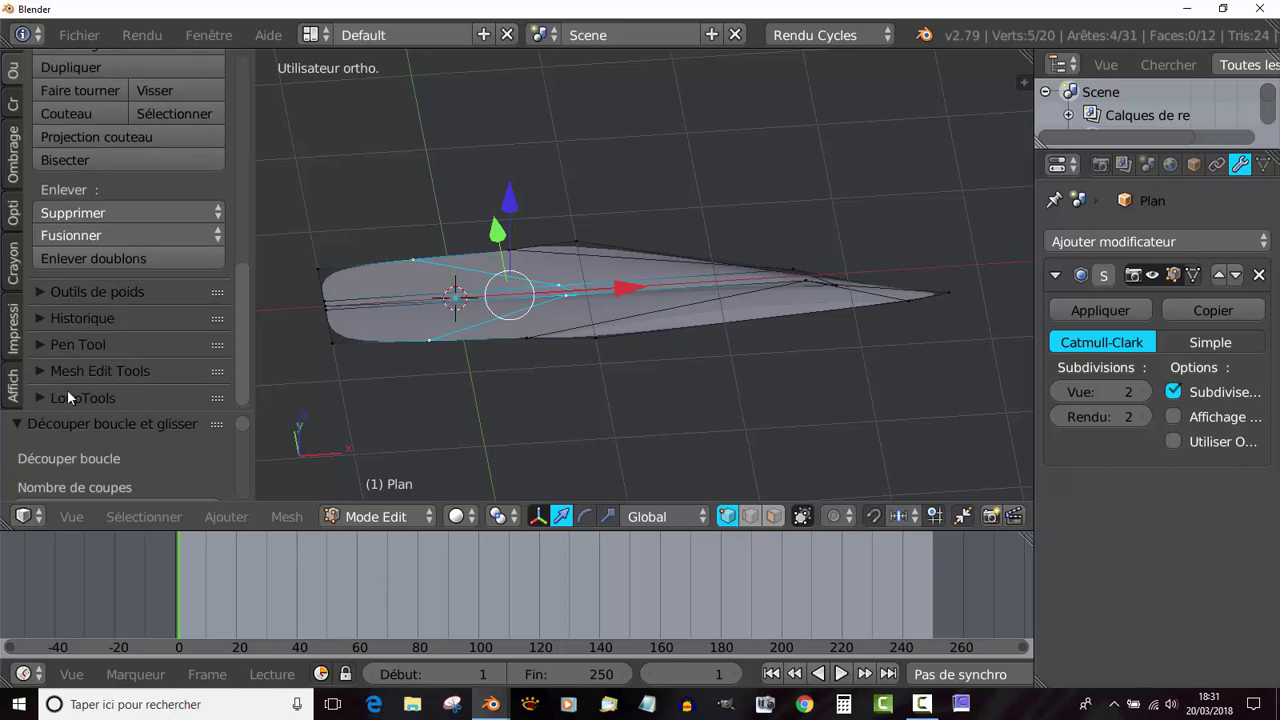
left_click(67, 390)
scroll(239, 304, "down", 5)
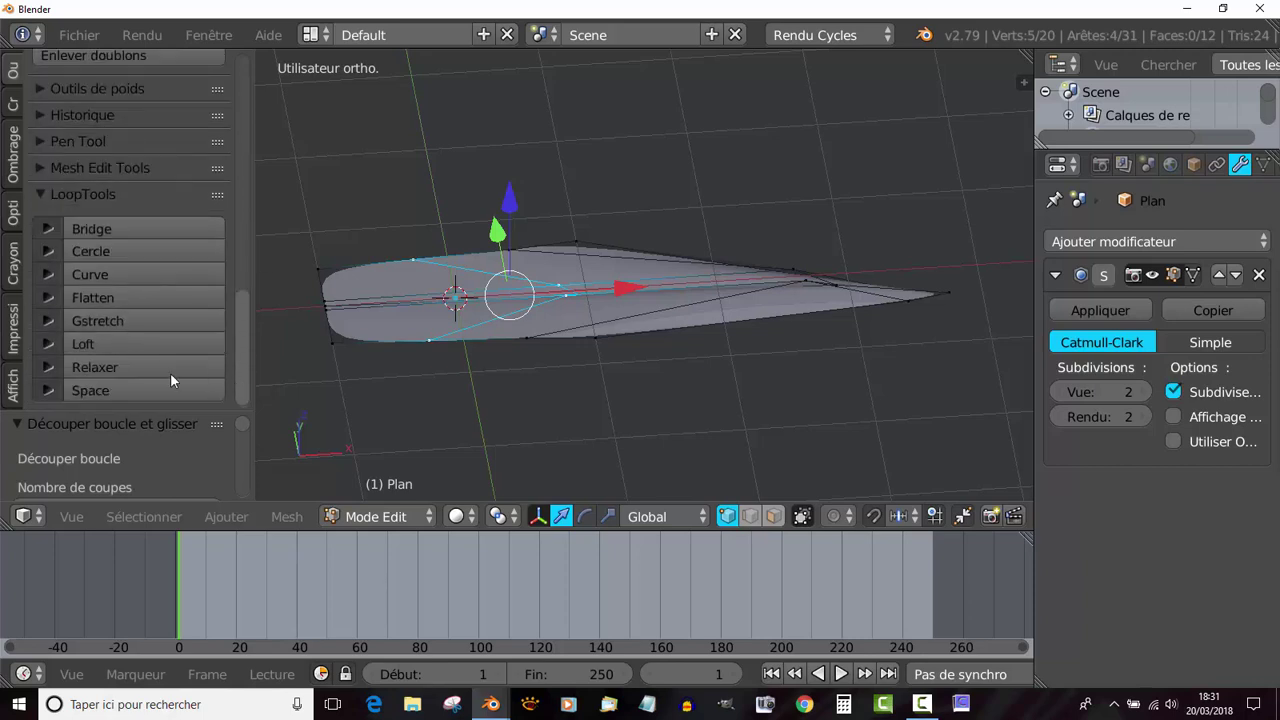
left_click(84, 316)
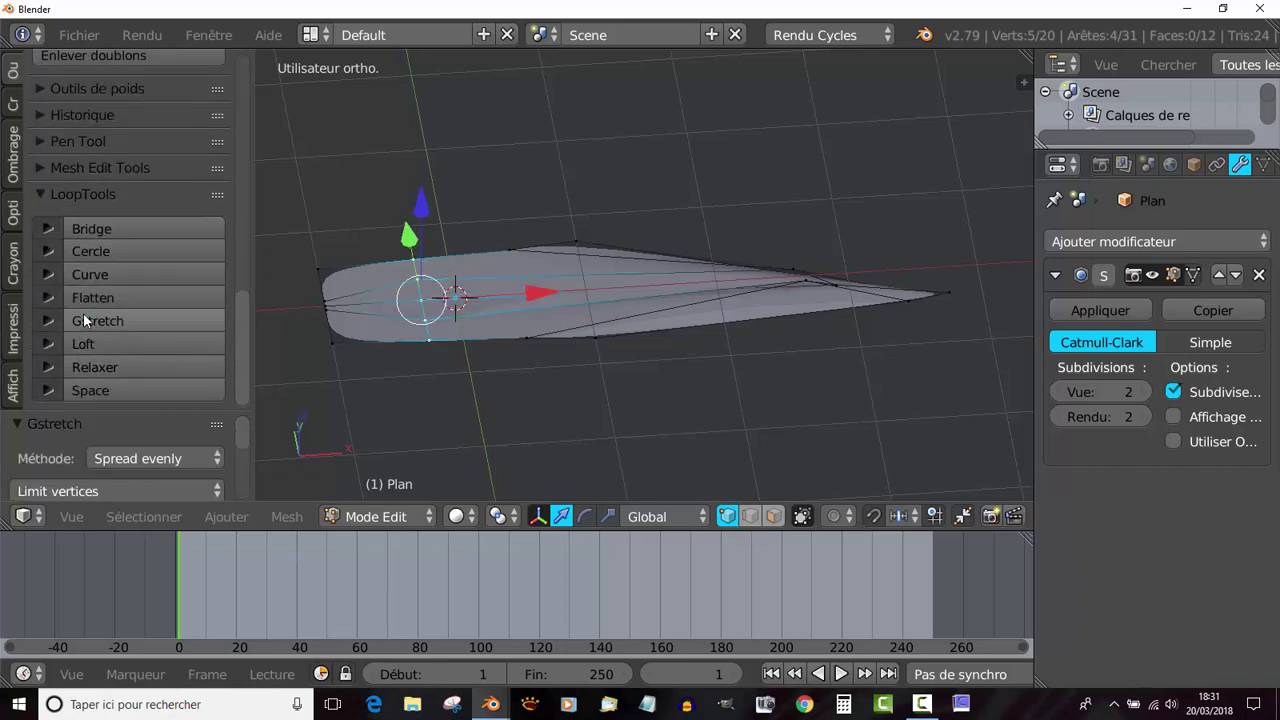
Step: Select the five vertices along the leaf's base edge and lower them along Z to curve the base downward
middle_click_drag(281, 332, 475, 341, "shift")
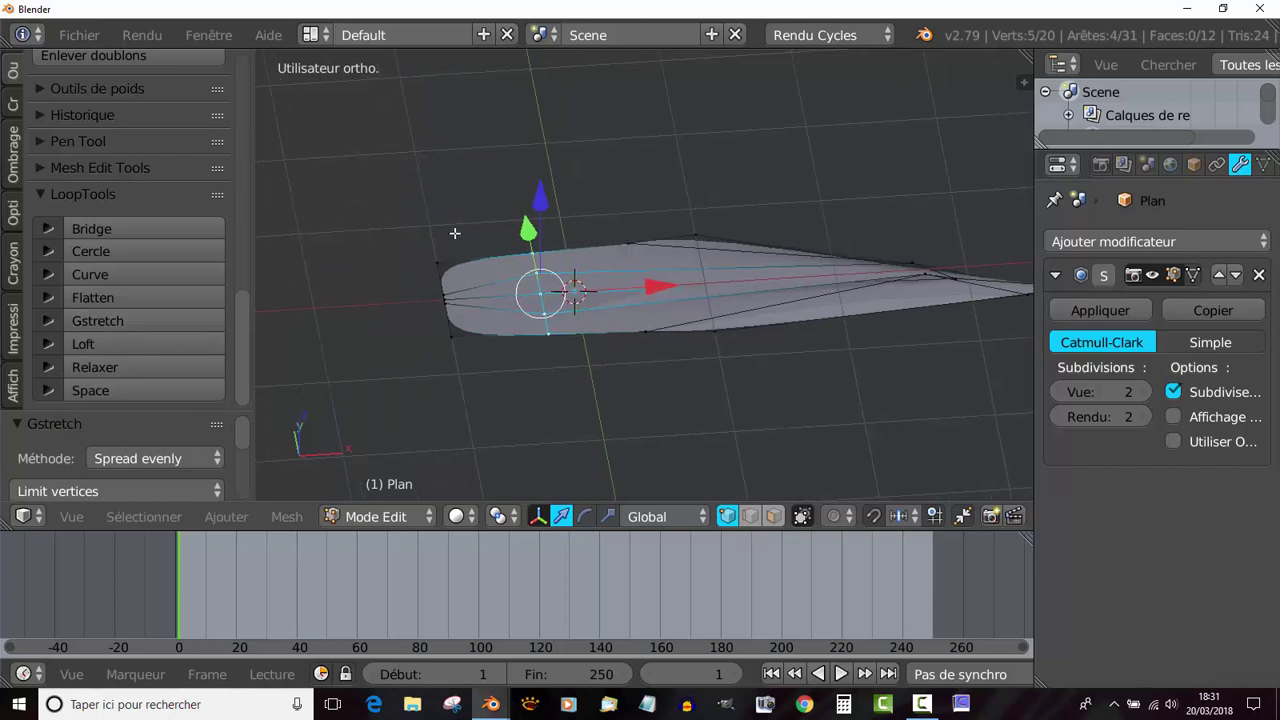
key("a")
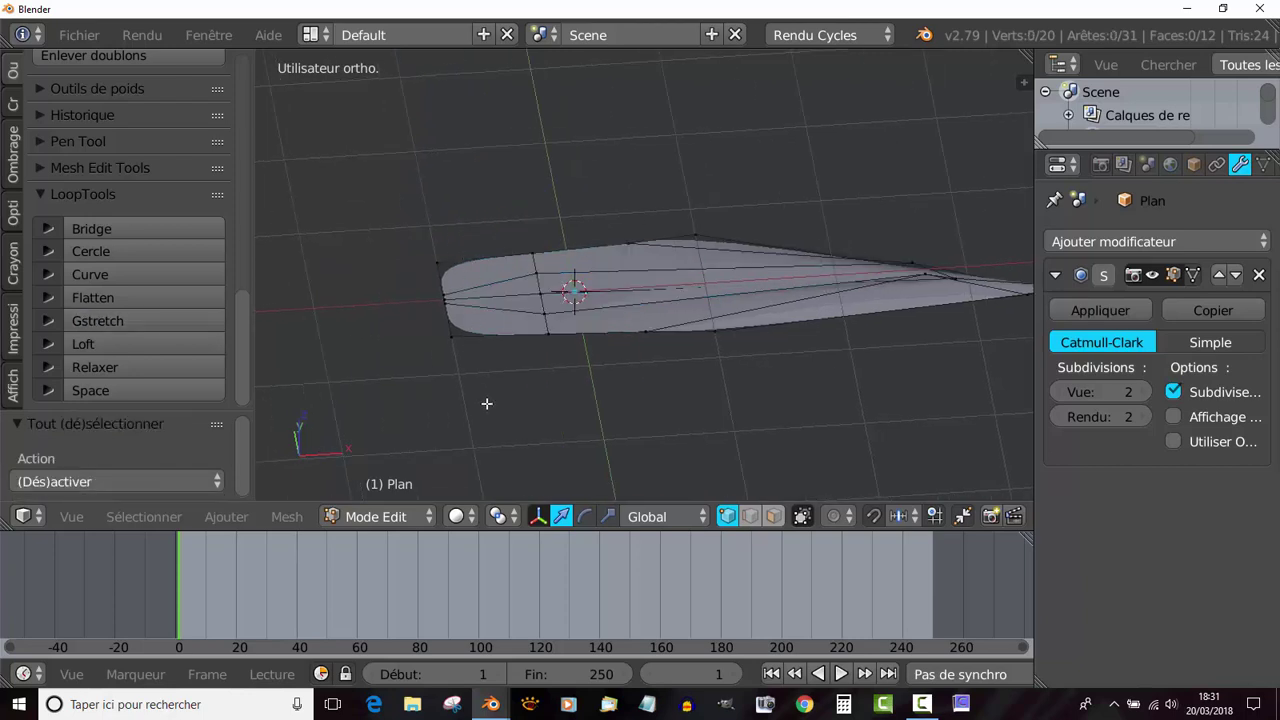
key("c")
left_click_drag(446, 248, 450, 400)
right_click(450, 403)
middle_click_drag(500, 366, 565, 335)
key("g")
left_click(498, 356)
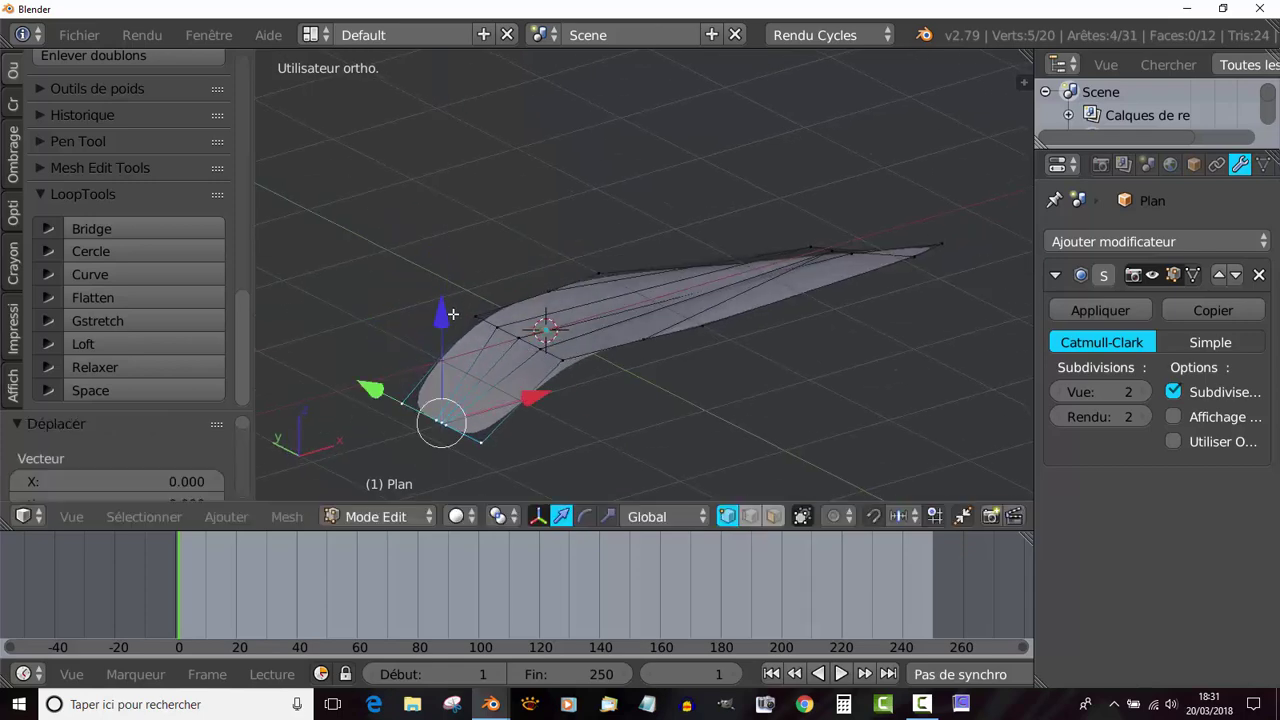
key("Tab")
middle_click_drag(490, 367, 435, 413)
Step: Select the two outermost side vertices at the leaf's widest point and scale them slightly inward along Y
key("Tab")
middle_click_drag(663, 380, 844, 408)
right_click(675, 253)
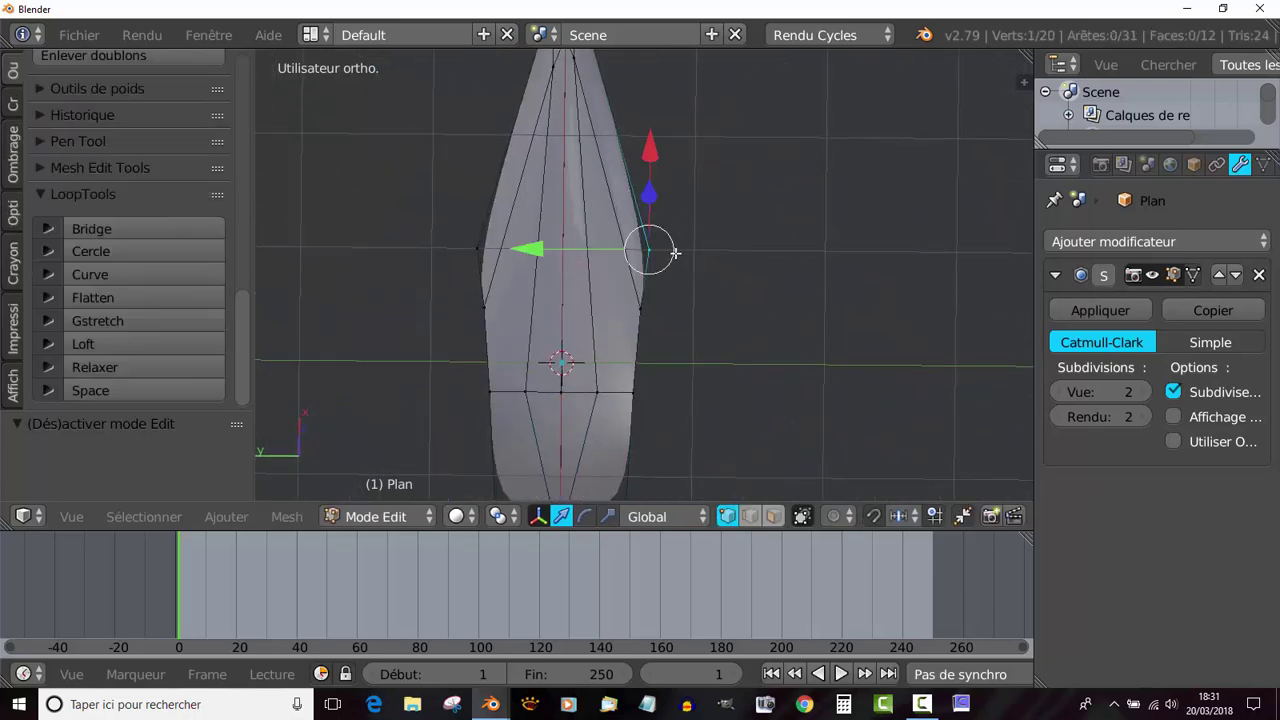
right_click(490, 244, "shift")
left_click(608, 516)
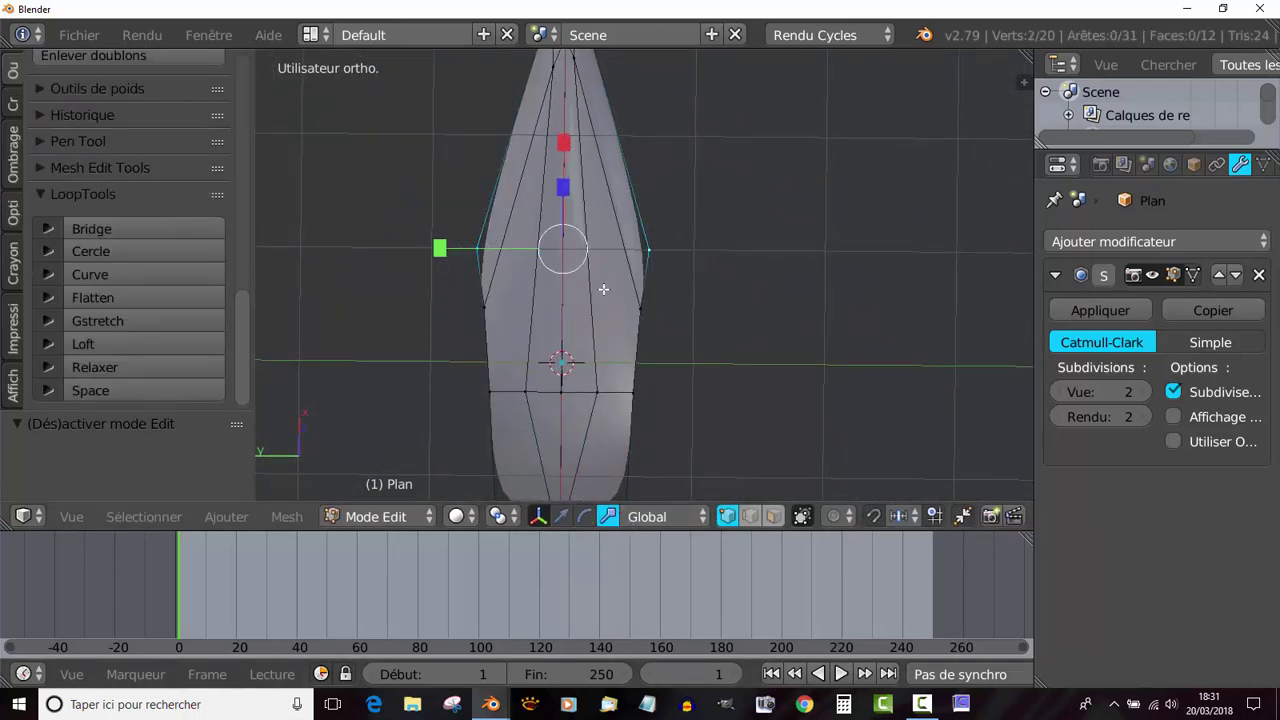
left_click_drag(437, 249, 440, 249)
key("Tab")
middle_click_drag(777, 360, 730, 375)
Step: Select the six vertices at the leaf's tip and lower them slightly along Z
key("Tab")
scroll(843, 382, "up", 1)
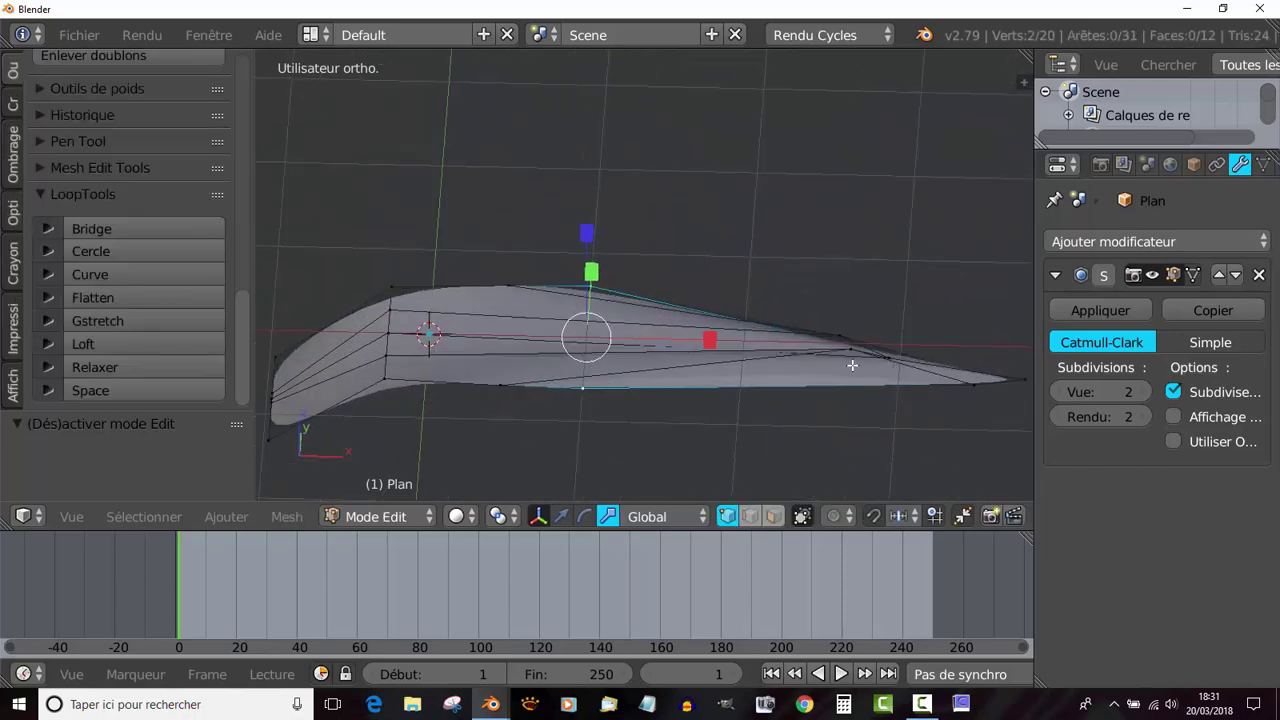
middle_click_drag(825, 355, 843, 420)
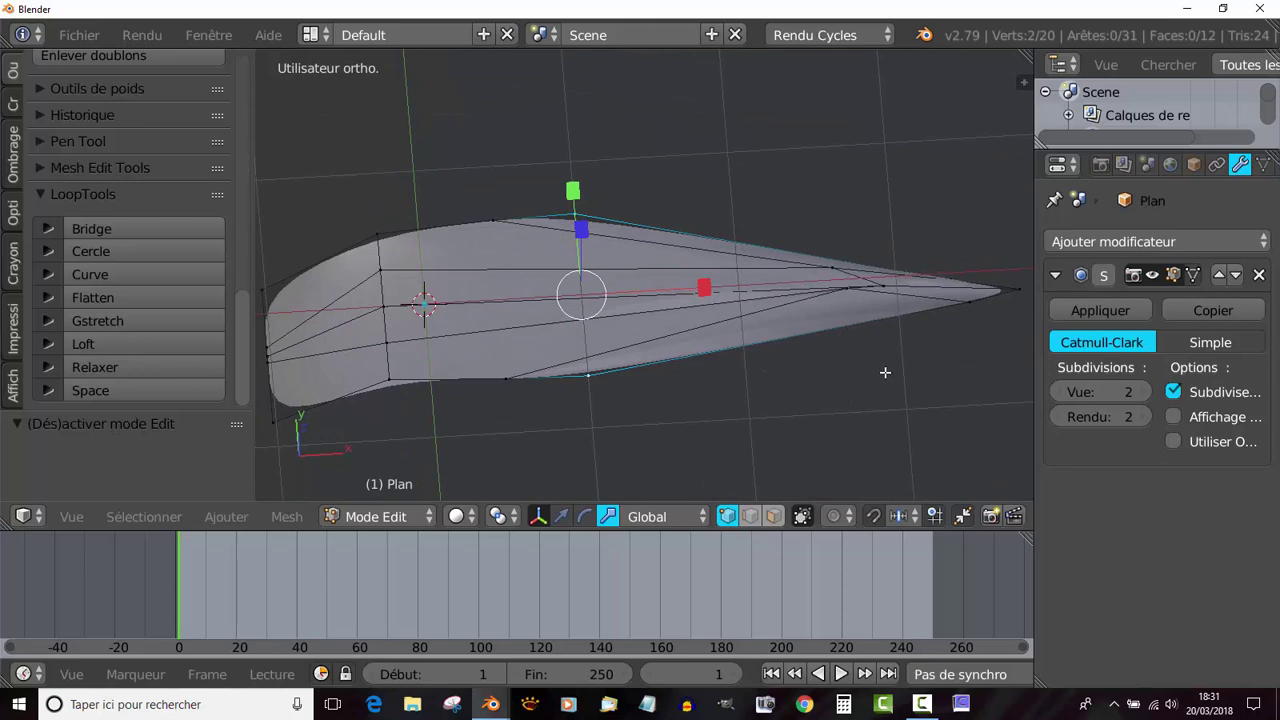
middle_click_drag(885, 372, 829, 433)
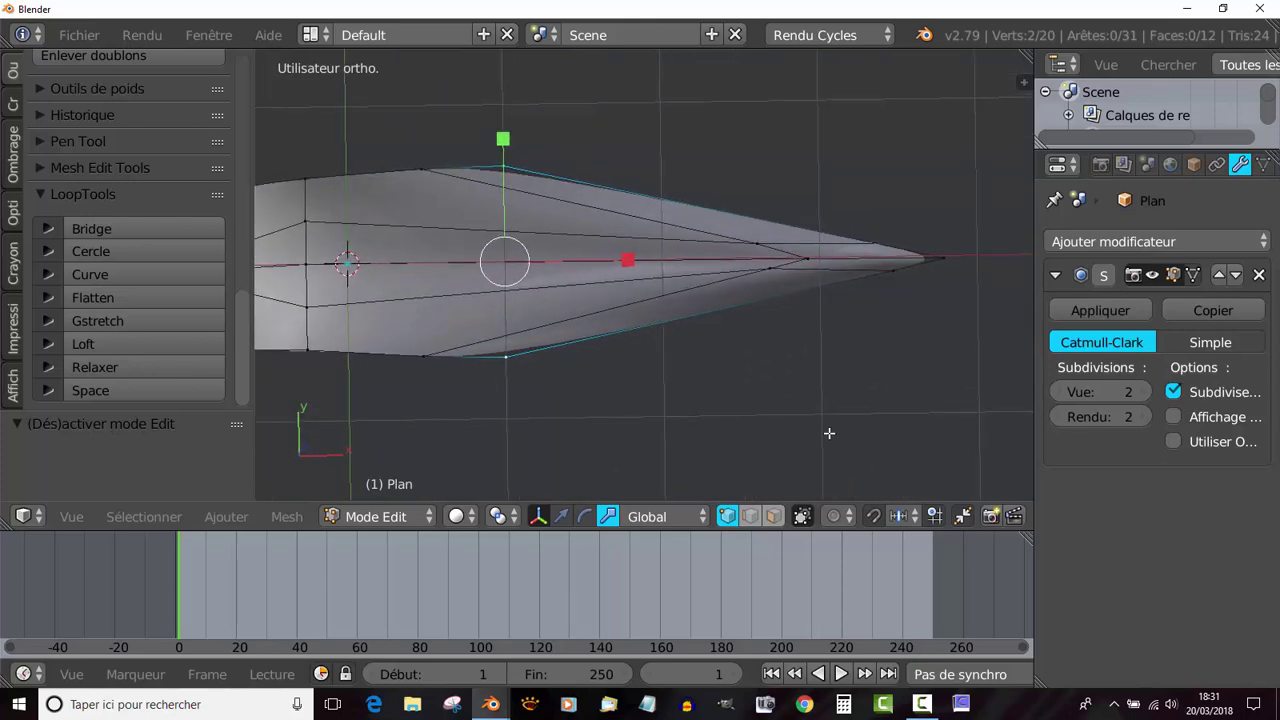
key("a")
key("c")
mouse_move(782, 233)
left_mouse_down()
mouse_move(937, 257)
mouse_move(877, 277)
left_mouse_up()
key("Escape")
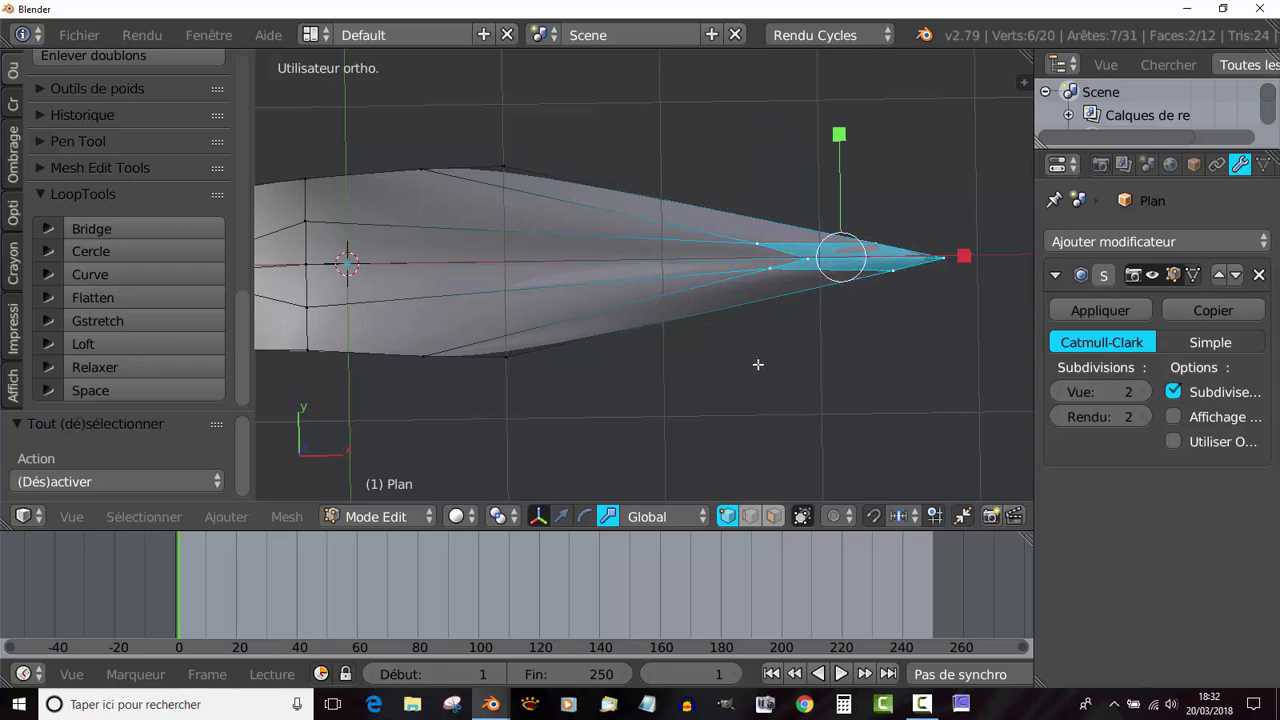
middle_click_drag(758, 364, 749, 269)
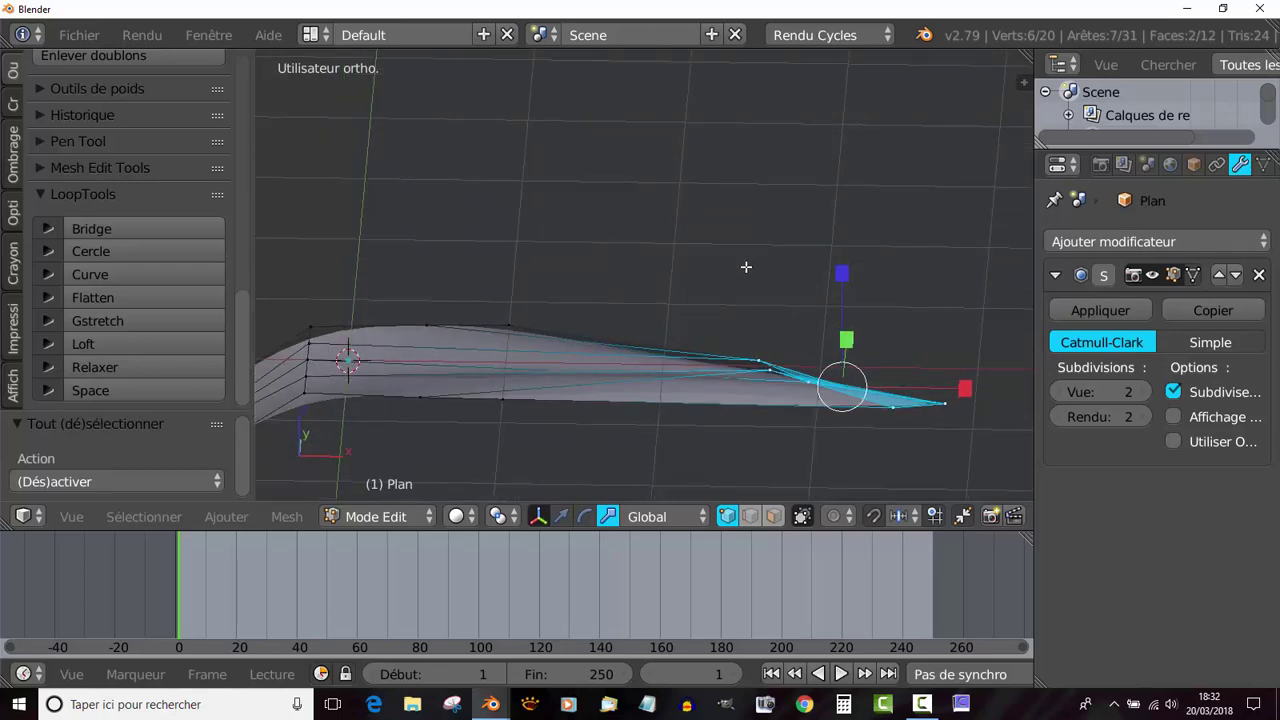
left_click(585, 516)
left_click(562, 516)
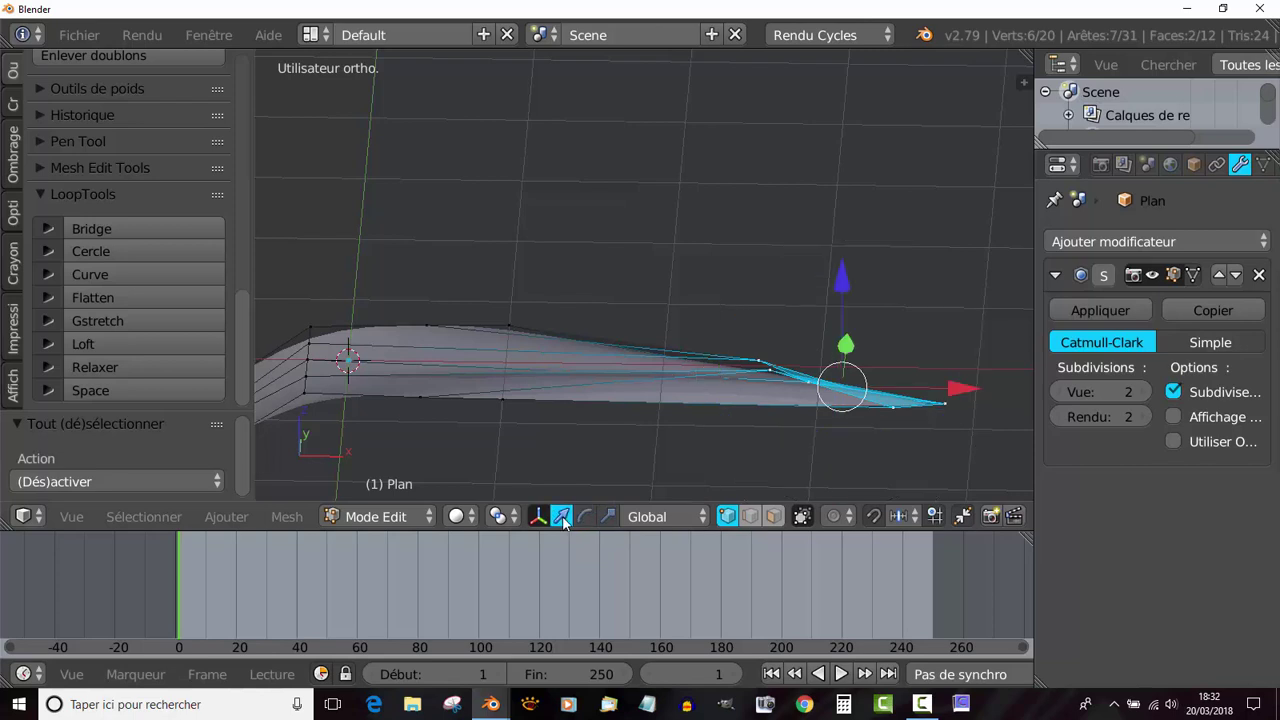
left_click_drag(846, 280, 840, 304)
scroll(807, 432, "down", 2)
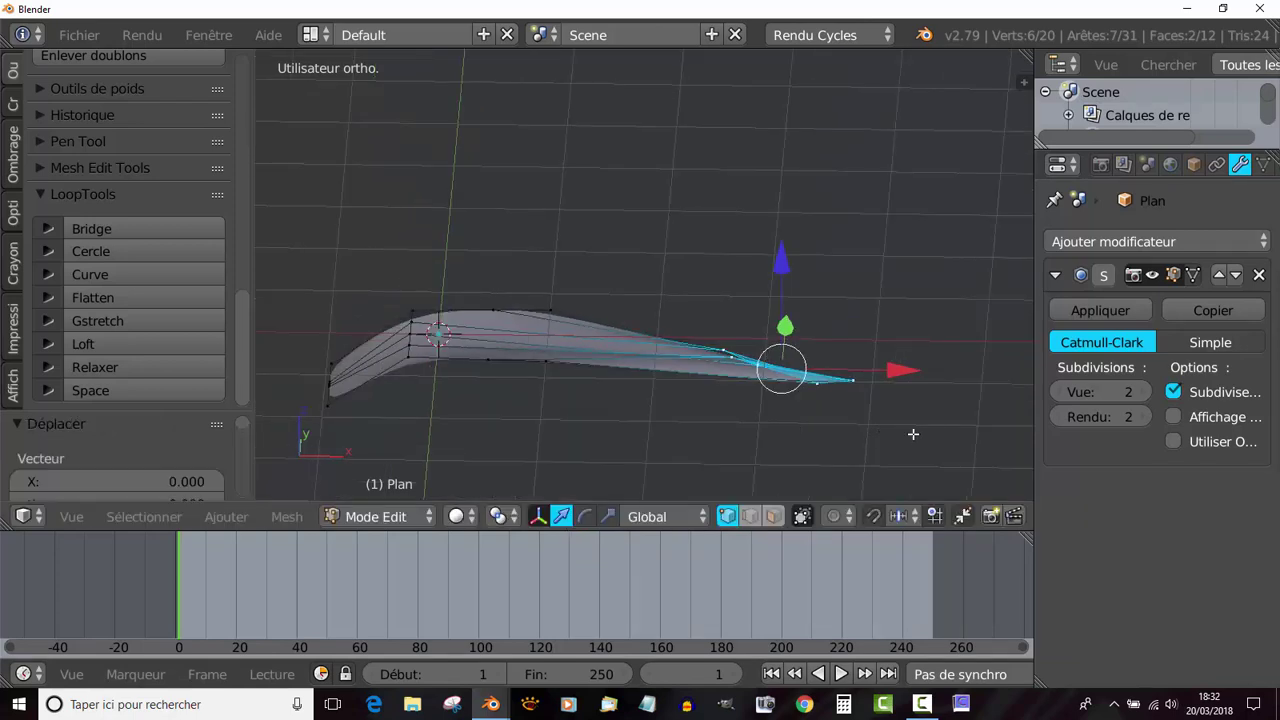
Step: Rotate the selected tip vertices by 31.6° to point the tip downward and move them along X toward the leaf's body
key("r")
left_click(858, 476)
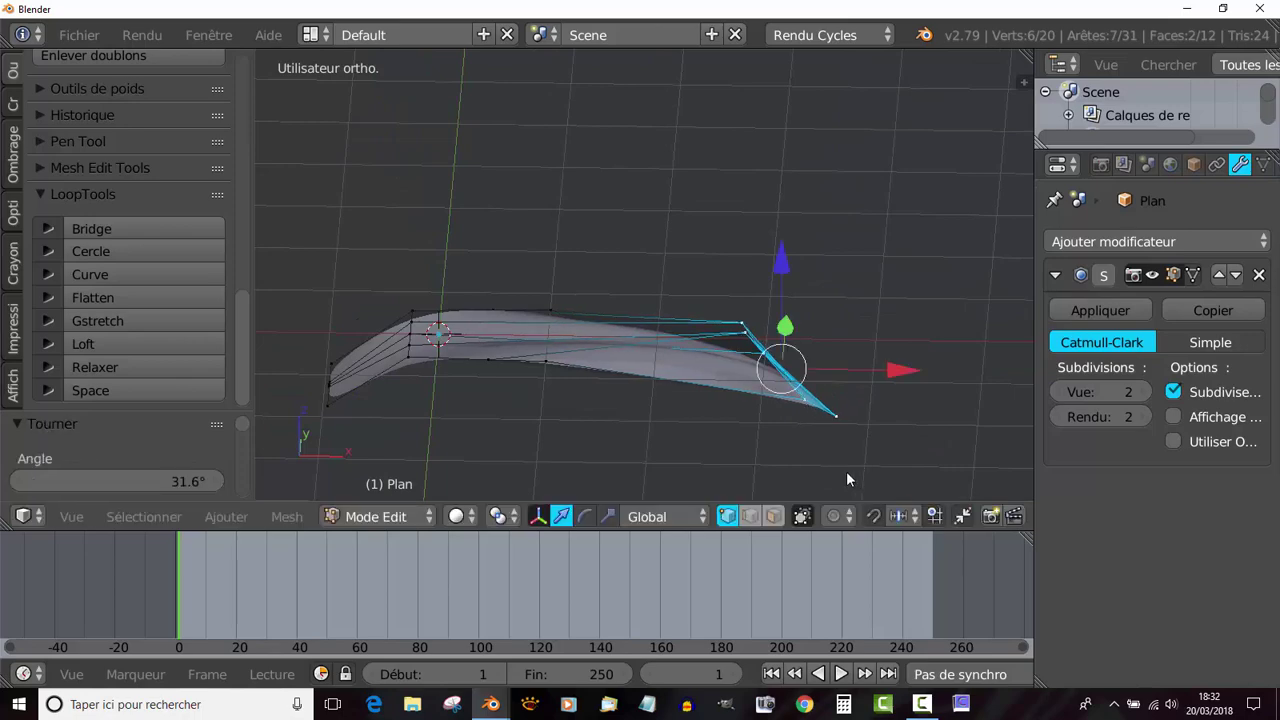
key("Tab")
key("Tab")
key("g")
key("x")
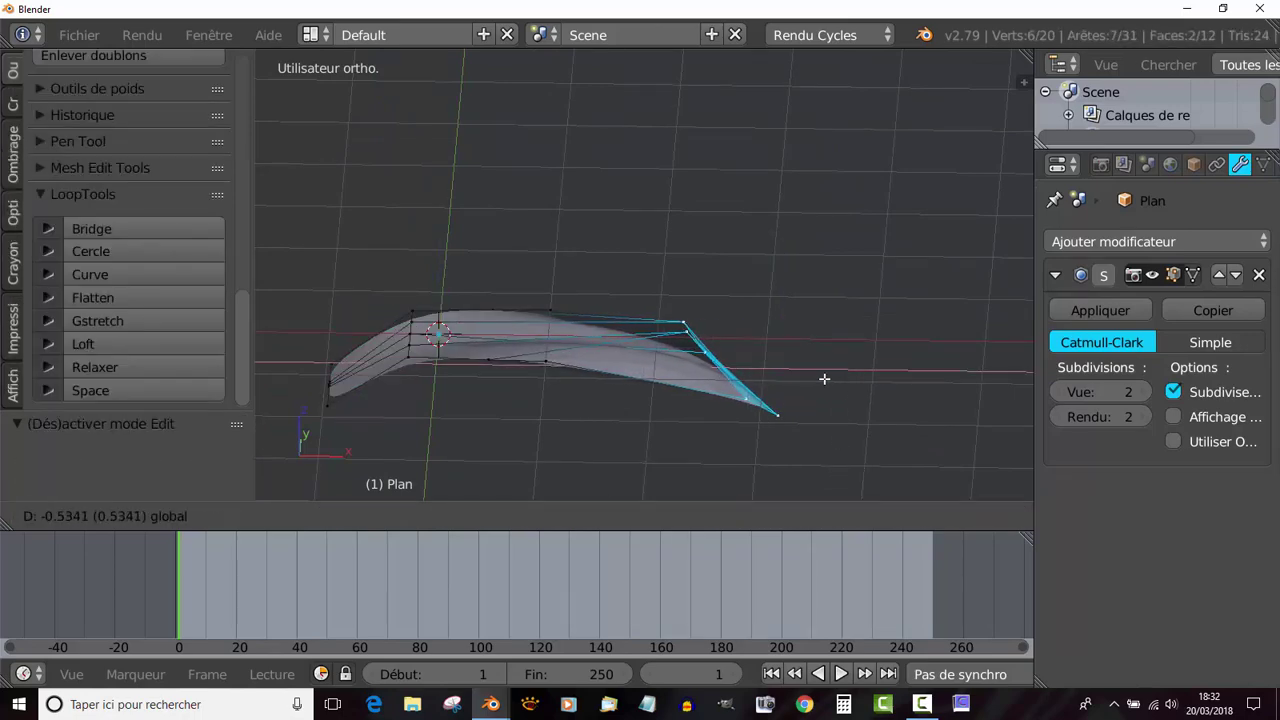
left_click(806, 377)
key("Tab")
middle_click_drag(806, 377, 659, 458)
key("Tab")
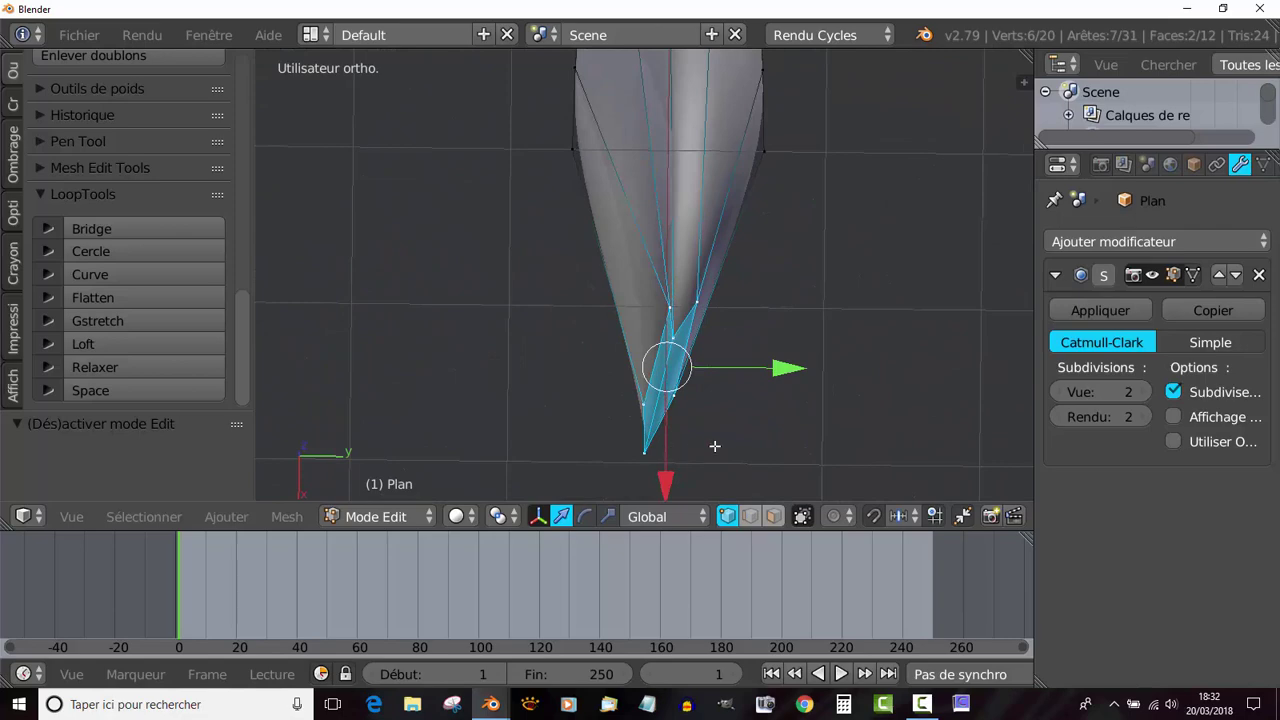
Step: Rotate the selected tip vertices by -14.1° in top view to align the tip with the leaf's centre line
key("KP_7")
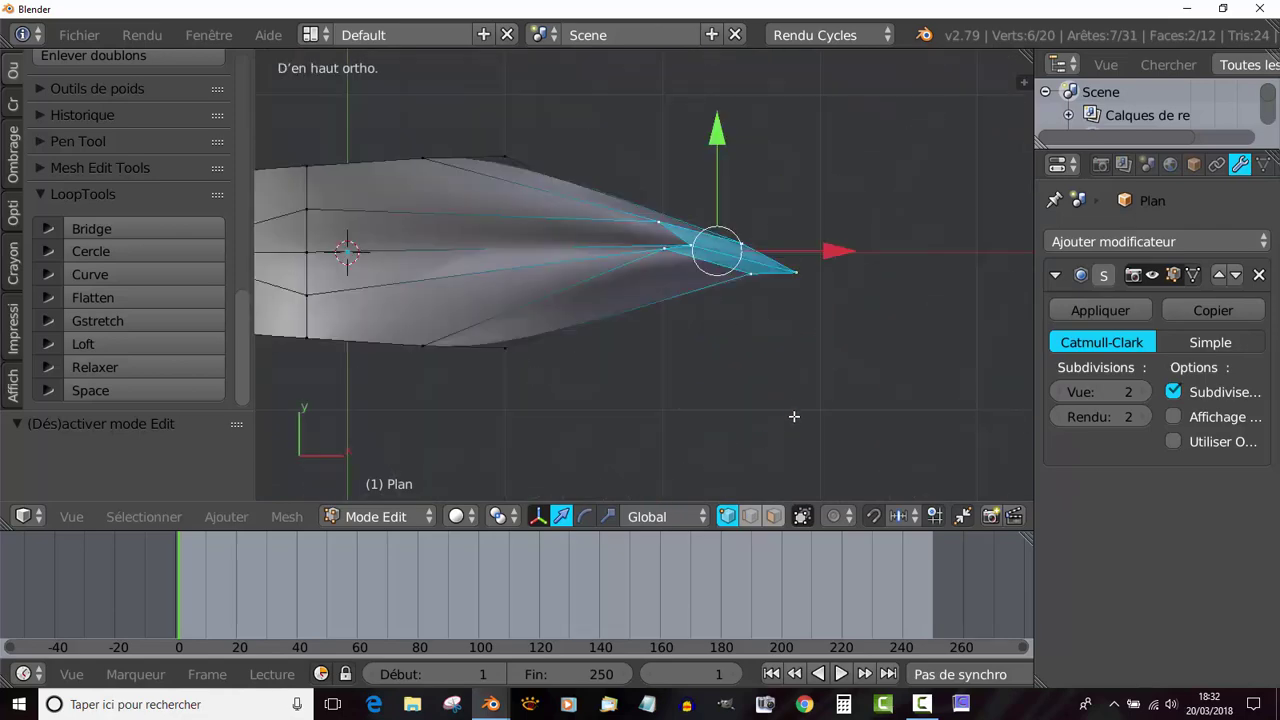
key("r")
left_click(842, 400)
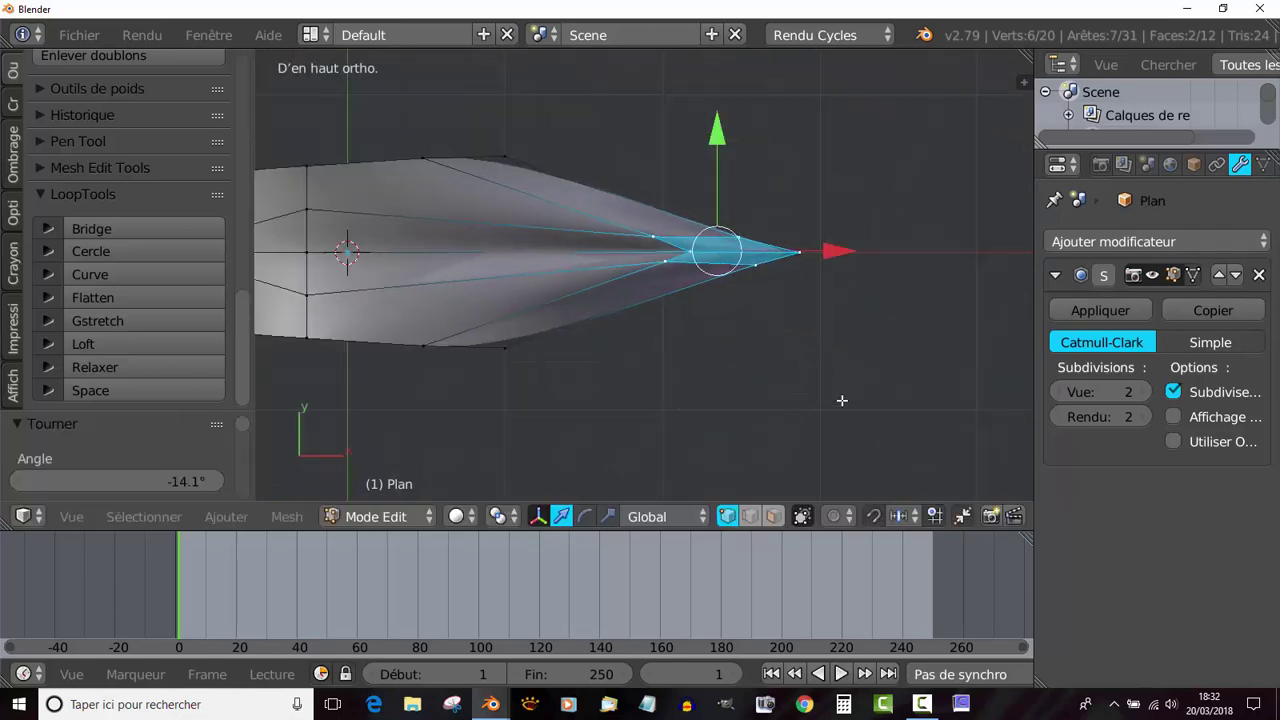
key("Tab")
middle_click_drag(829, 407, 657, 325)
key("Tab")
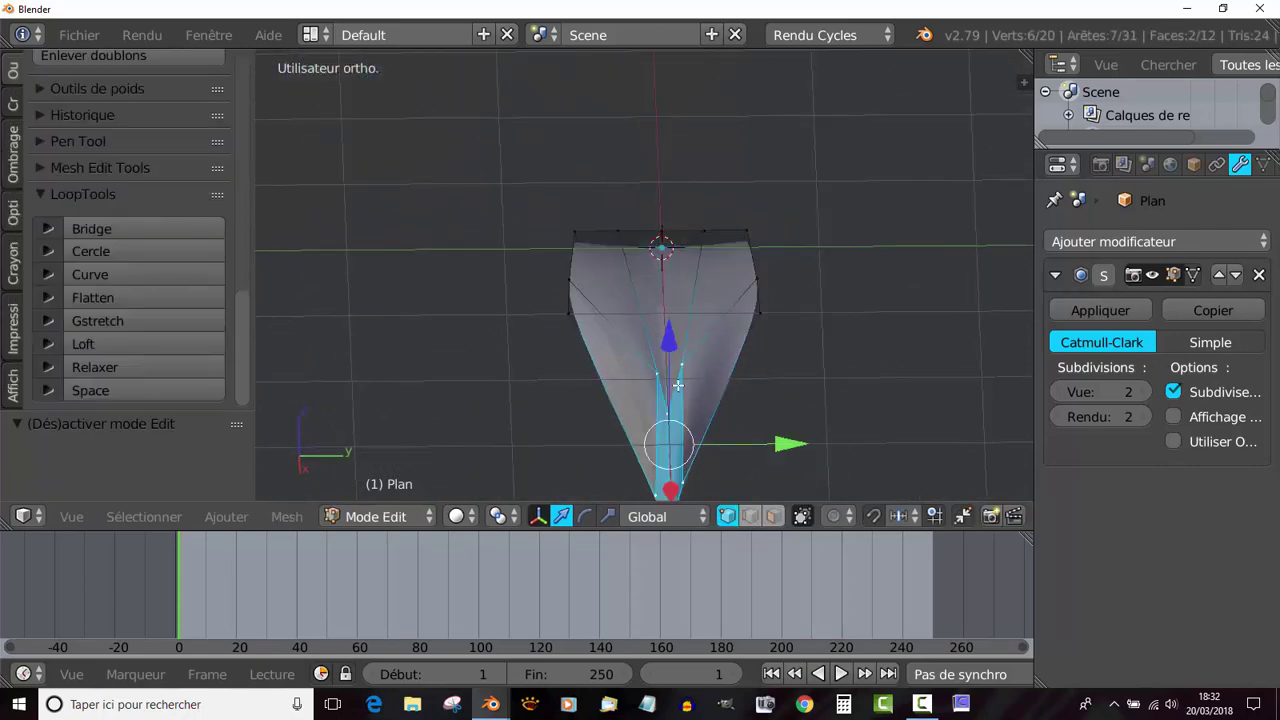
Step: Scale the selected tip vertices outward along Y to widen the tip slightly
middle_click_drag(678, 385, 680, 398)
left_click(609, 516)
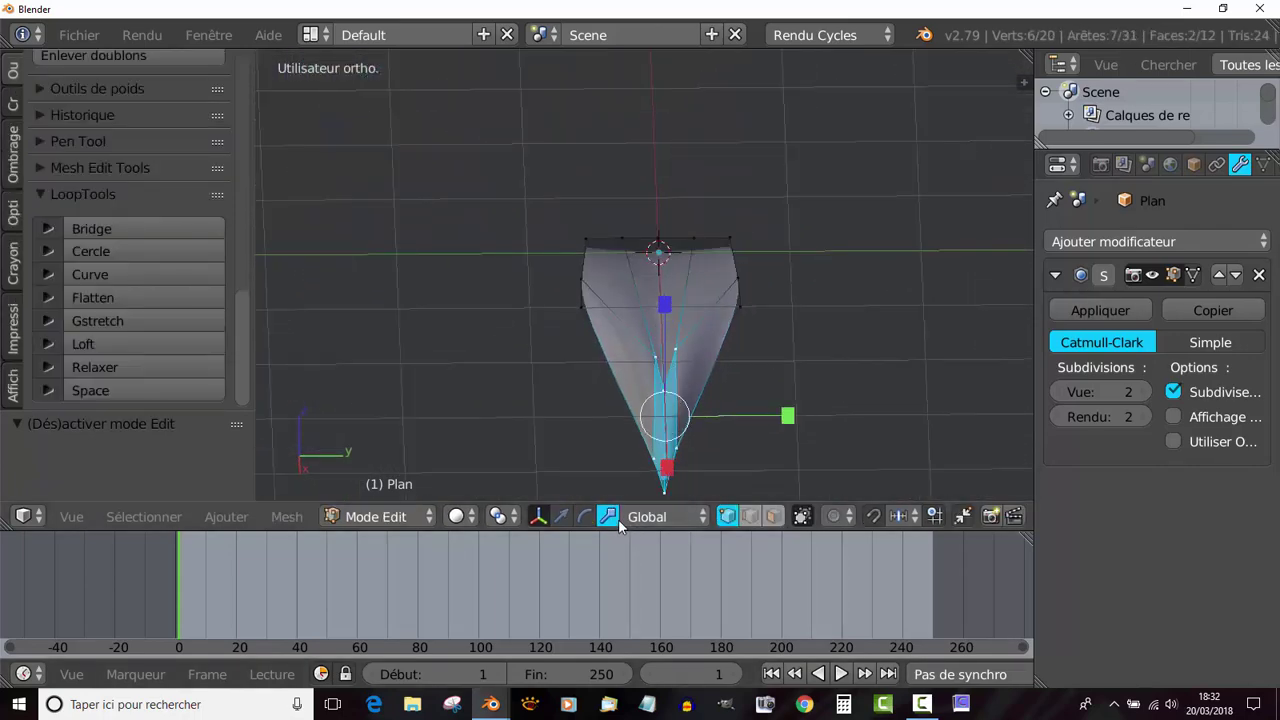
left_click_drag(789, 416, 828, 419)
key("Tab")
middle_click_drag(794, 409, 672, 368)
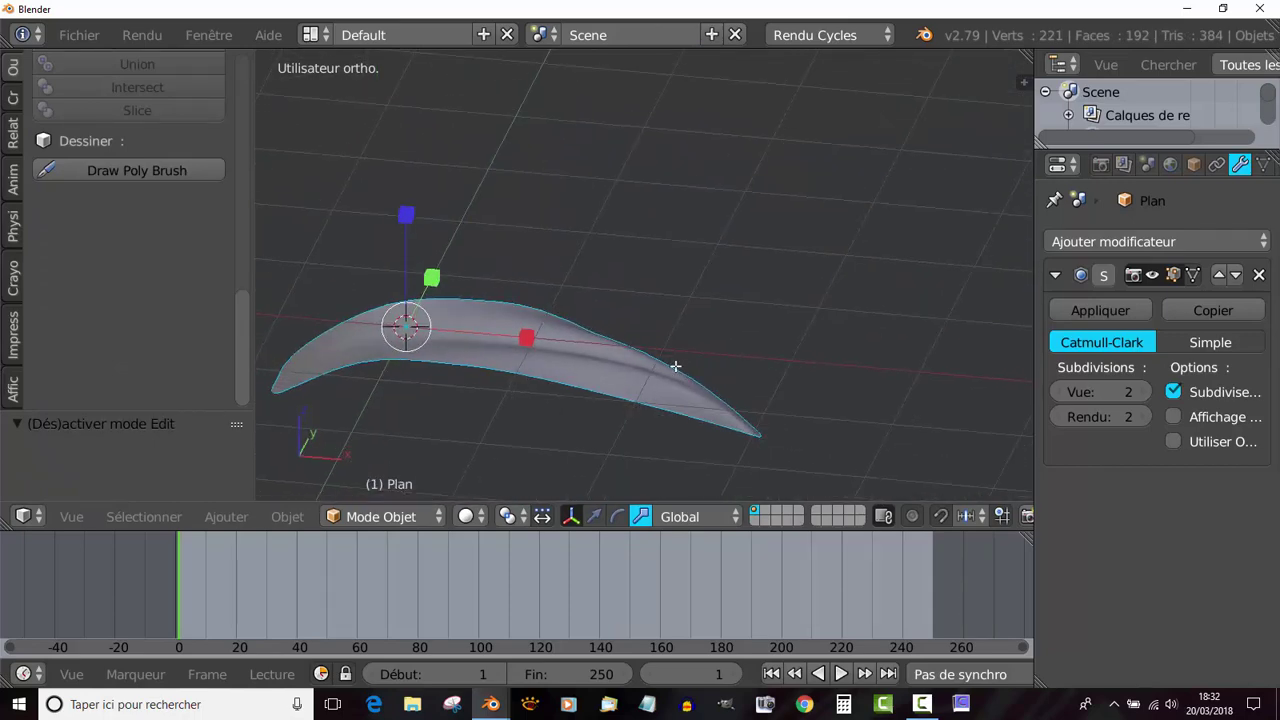
Step: Select the two outer side vertices at the leaf's widest point and raise them about 0.11 along Z
key("Tab")
middle_click_drag(588, 383, 603, 378)
right_click(595, 382)
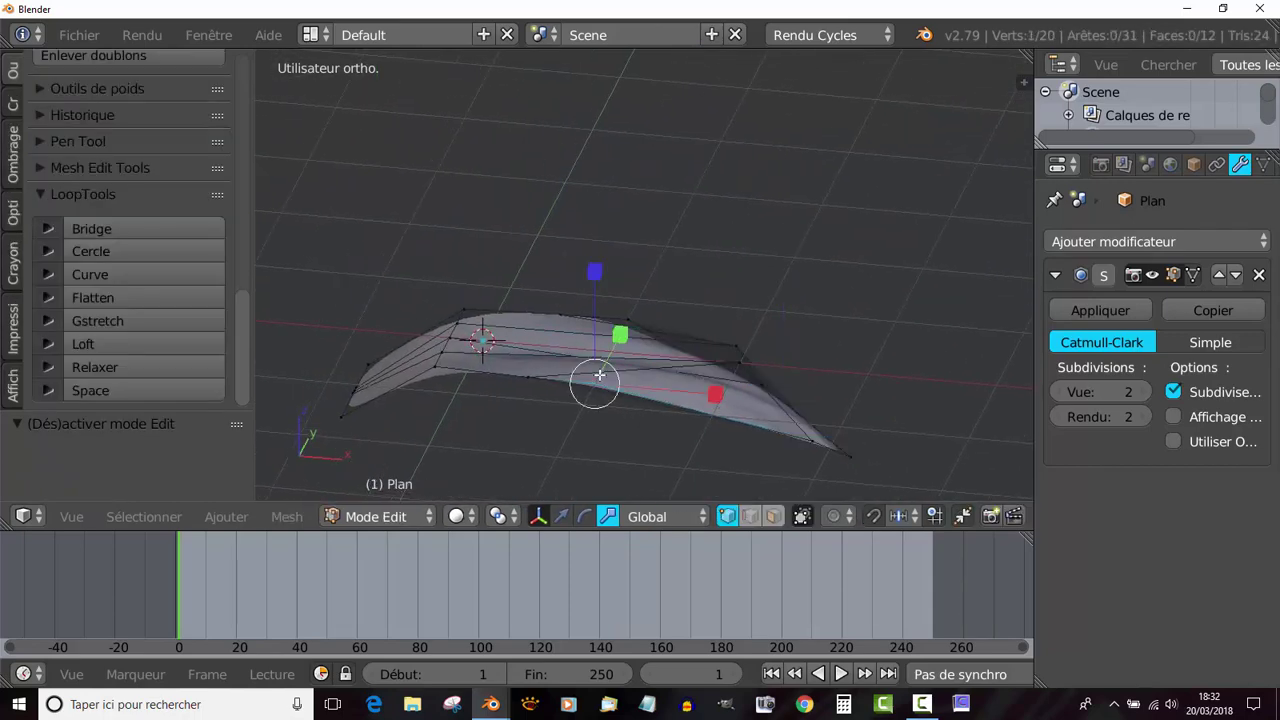
right_click(628, 318, "shift")
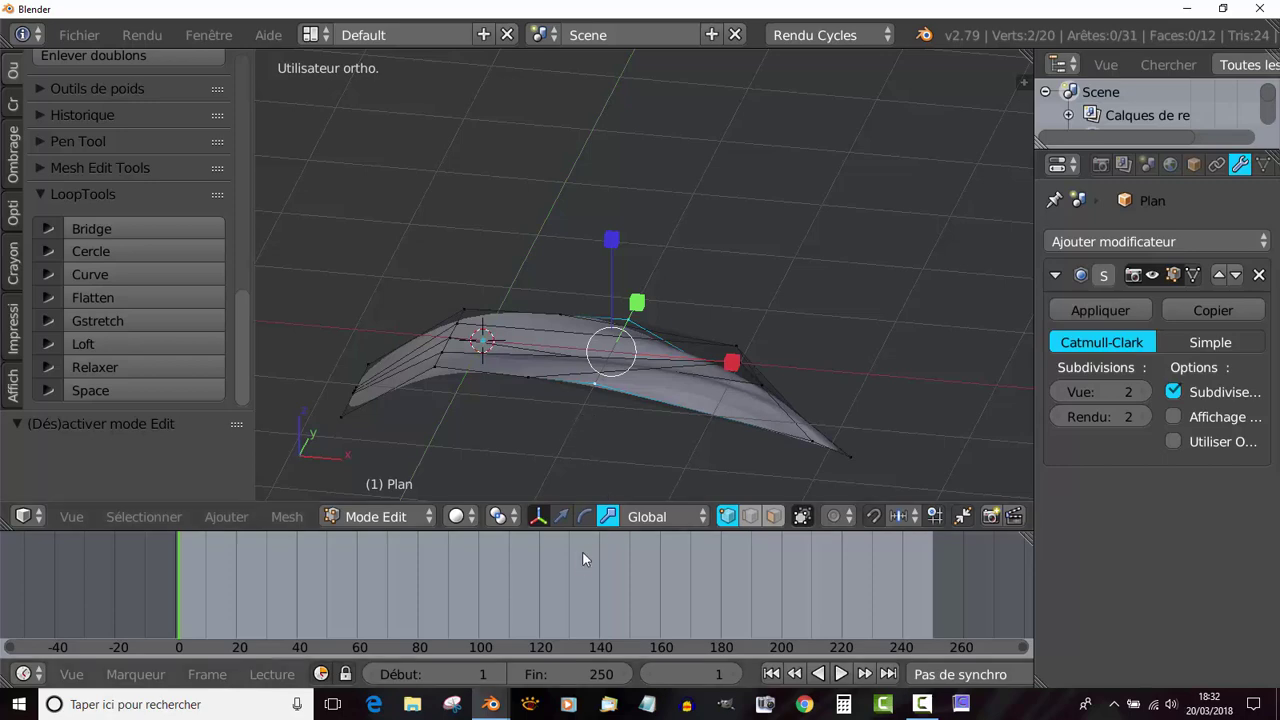
left_click(561, 515)
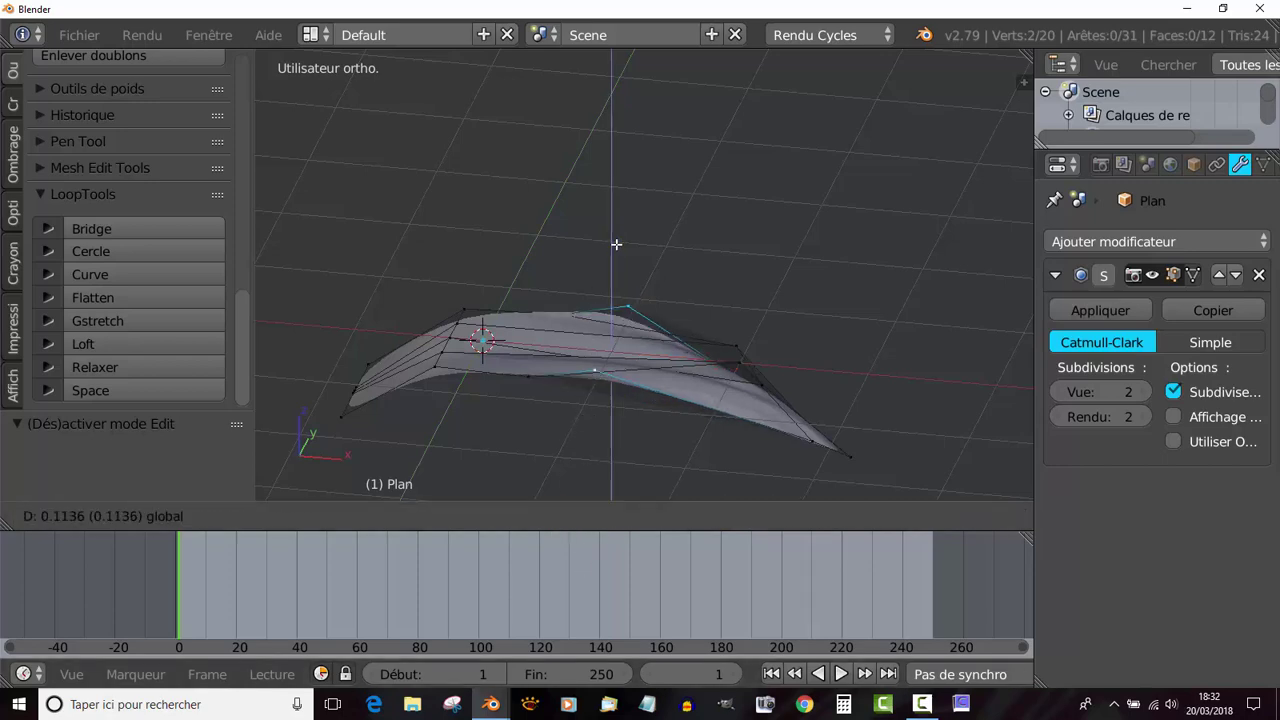
key("Tab")
middle_click_drag(620, 278, 1074, 397)
Step: Set the subdivision modifier's viewport level to 0 and return to editing the leaf's mesh
left_click_drag(1100, 392, 876, 416)
middle_click_drag(876, 416, 647, 405)
key("Tab")
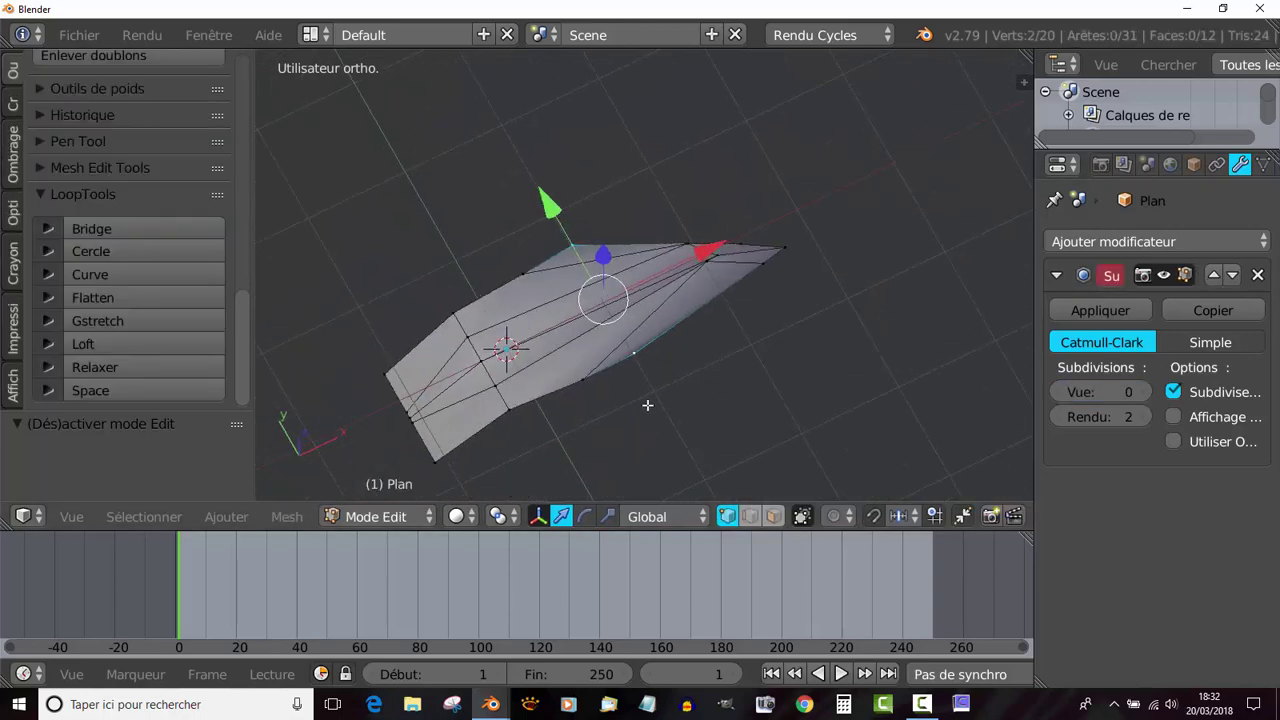
key("ctrl+r")
left_click(592, 366)
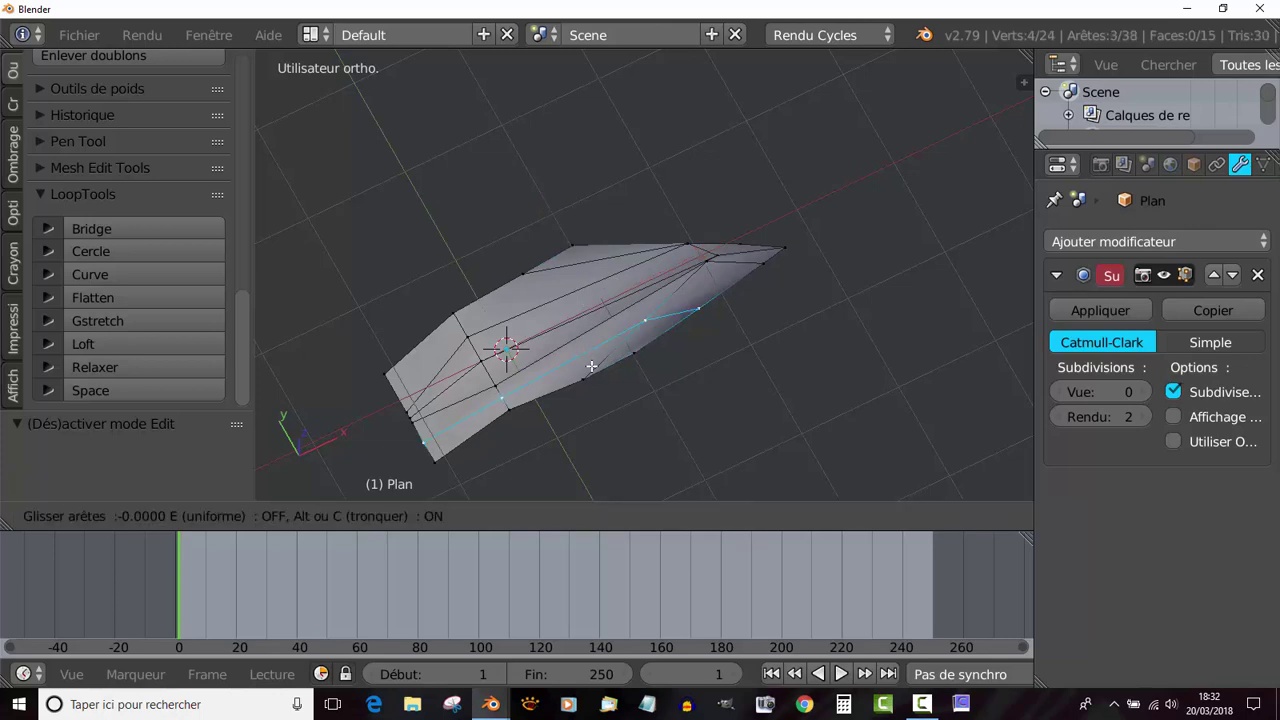
left_click(594, 393)
key("ctrl+z")
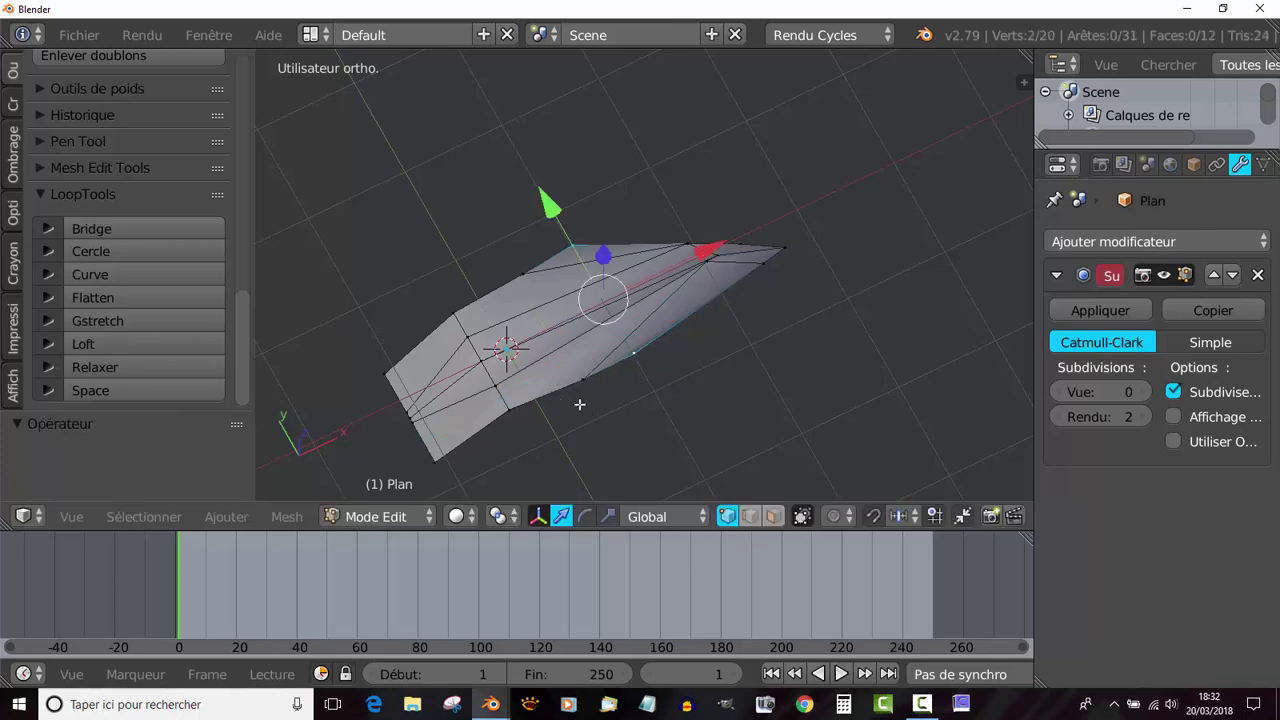
Step: Add a single crosswise loop cut between the leaf's origin and its widest point, leaving only the three middle vertices selected
key("ctrl+r")
left_click(568, 367)
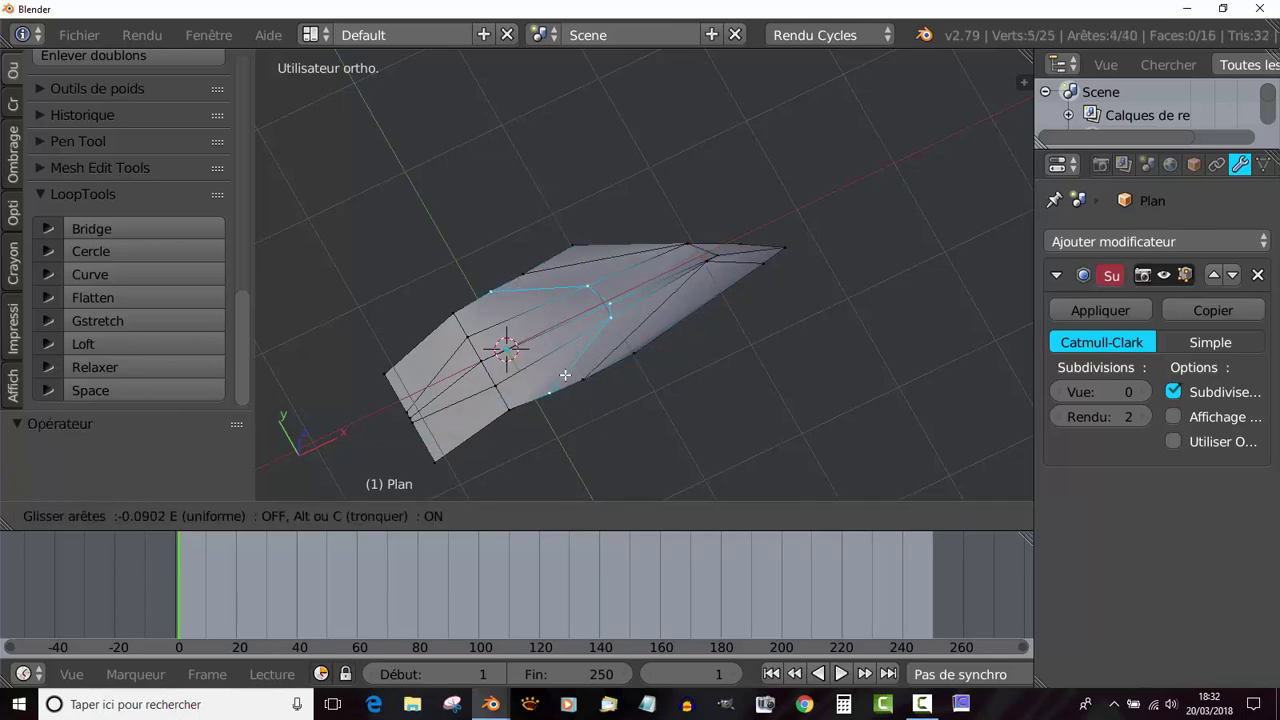
left_click(569, 376)
mouse_move(577, 358)
middle_mouse_down()
mouse_move(570, 378)
mouse_move(558, 348)
middle_mouse_up()
right_click(580, 338)
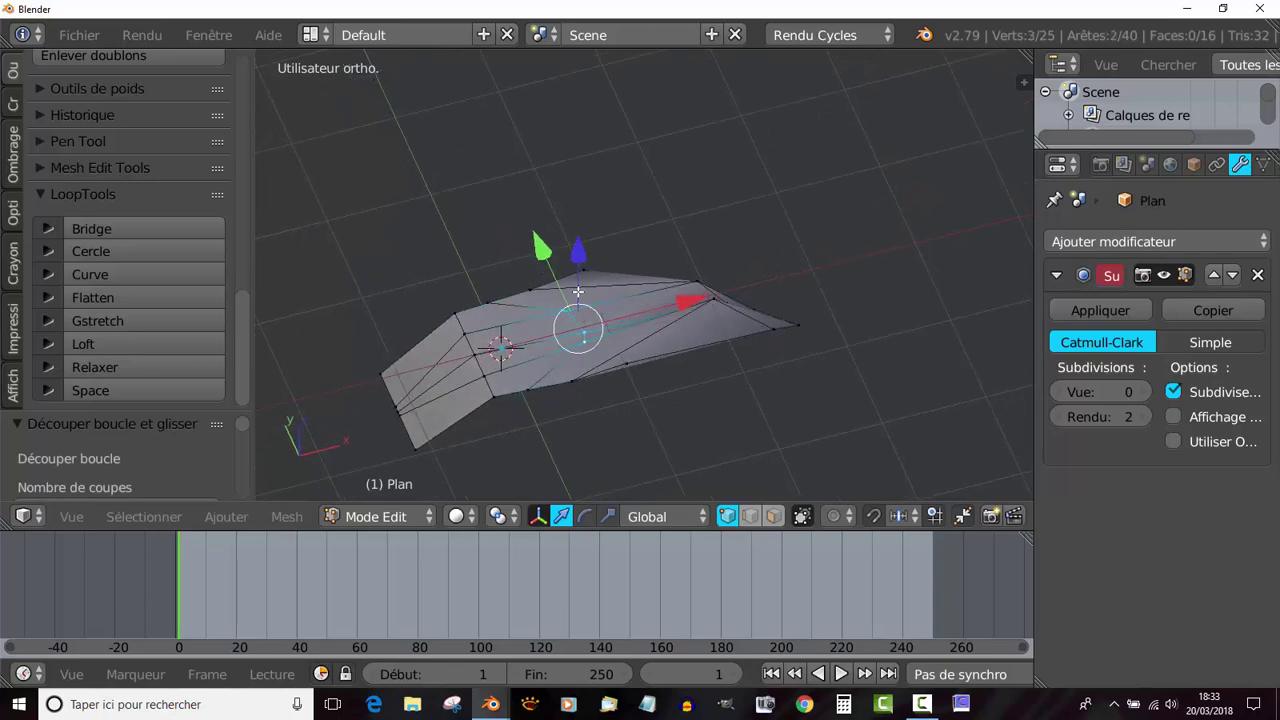
Step: Set the subdivision modifier's viewport level to 2 and return to editing the leaf's mesh
key("Tab")
middle_click_drag(578, 241, 600, 415)
left_click(1143, 392)
left_click(1143, 392)
middle_click_drag(892, 404, 534, 455)
key("Tab")
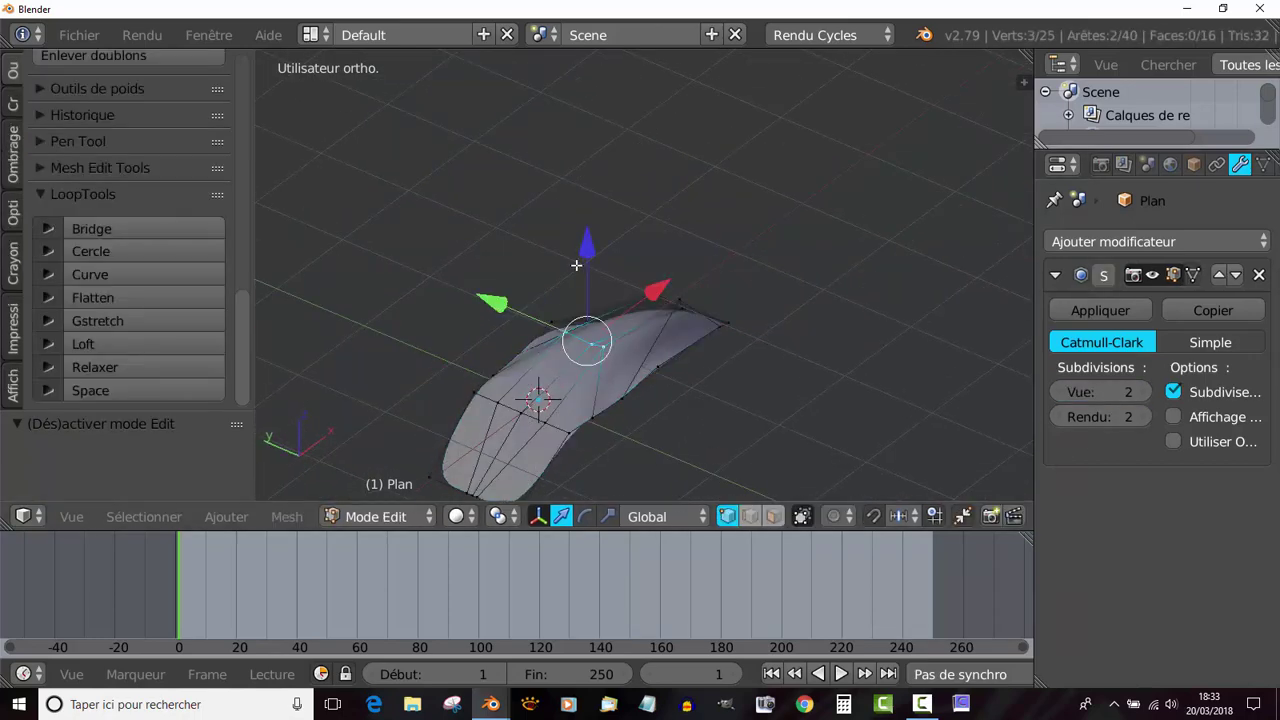
Step: Lower the three selected middle vertices about 0.16 along Z to hollow the leaf's centre
scroll(576, 265, "up", 2)
key("g")
key("z")
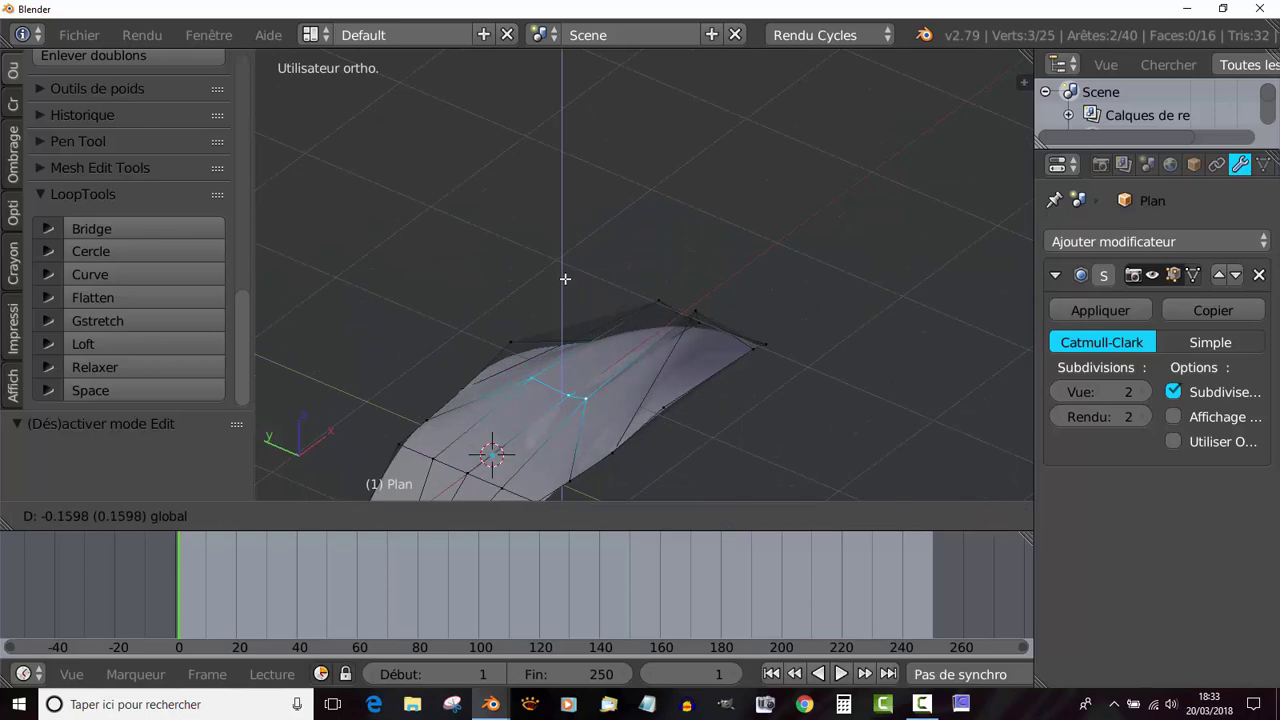
left_click(565, 275)
key("Tab")
mouse_move(565, 270)
middle_mouse_down()
mouse_move(557, 370)
mouse_move(459, 332)
mouse_move(434, 372)
mouse_move(664, 368)
mouse_move(675, 427)
mouse_move(520, 417)
mouse_move(434, 326)
mouse_move(351, 317)
mouse_move(389, 304)
middle_mouse_up()
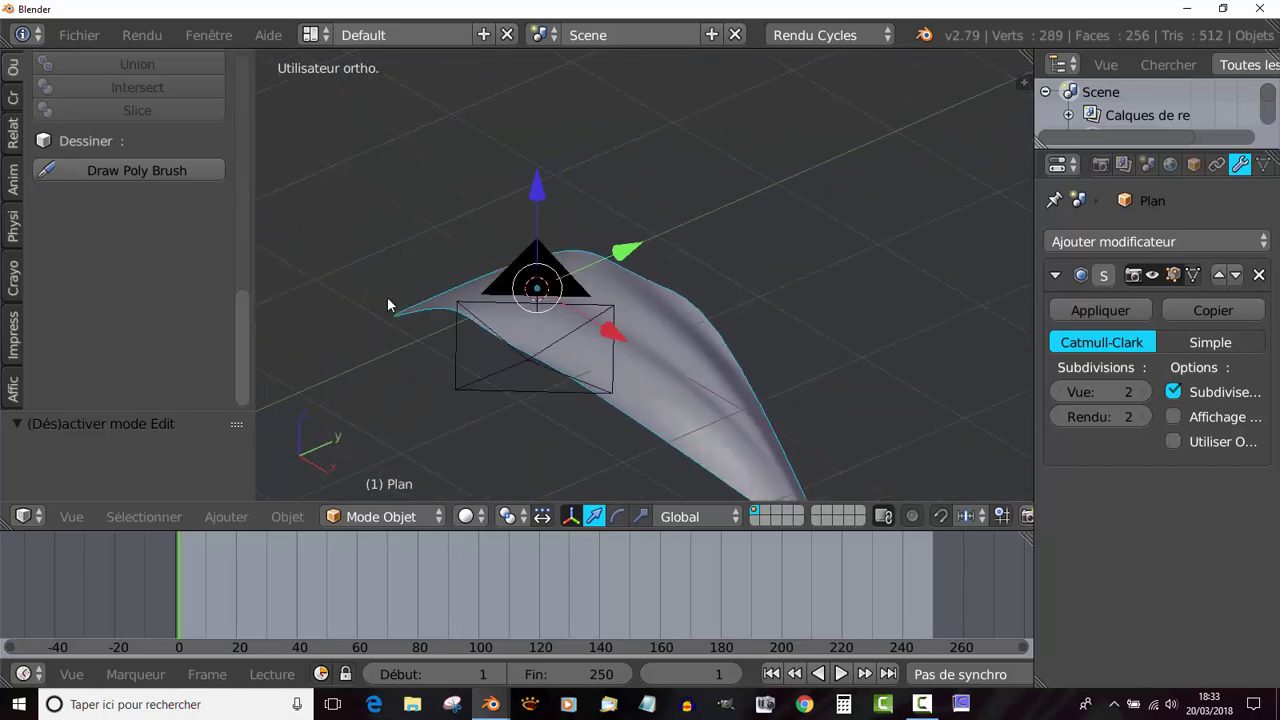
Step: Select the two outline vertices next to the tip, slide them by a factor of 0.275 and raise them slightly along Z
key("Tab")
middle_click_drag(730, 418, 524, 337)
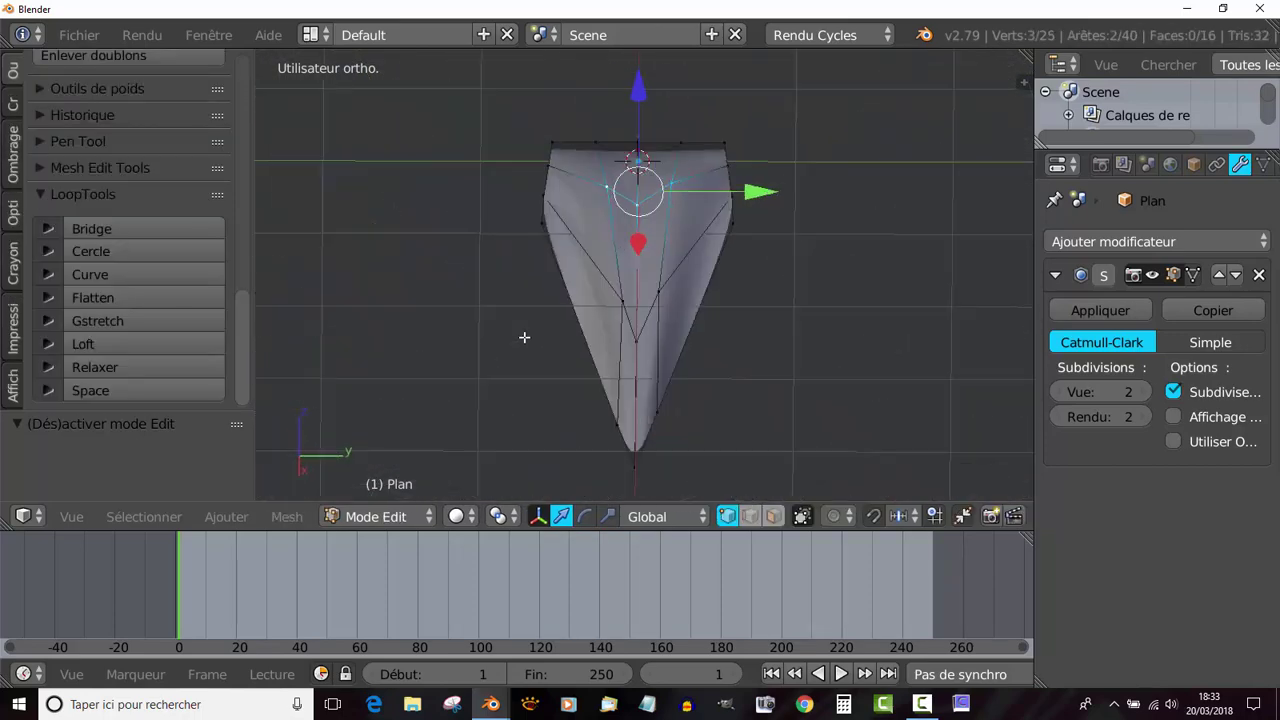
scroll(608, 364, "up", 2)
right_click(668, 306)
right_click(612, 310, "shift")
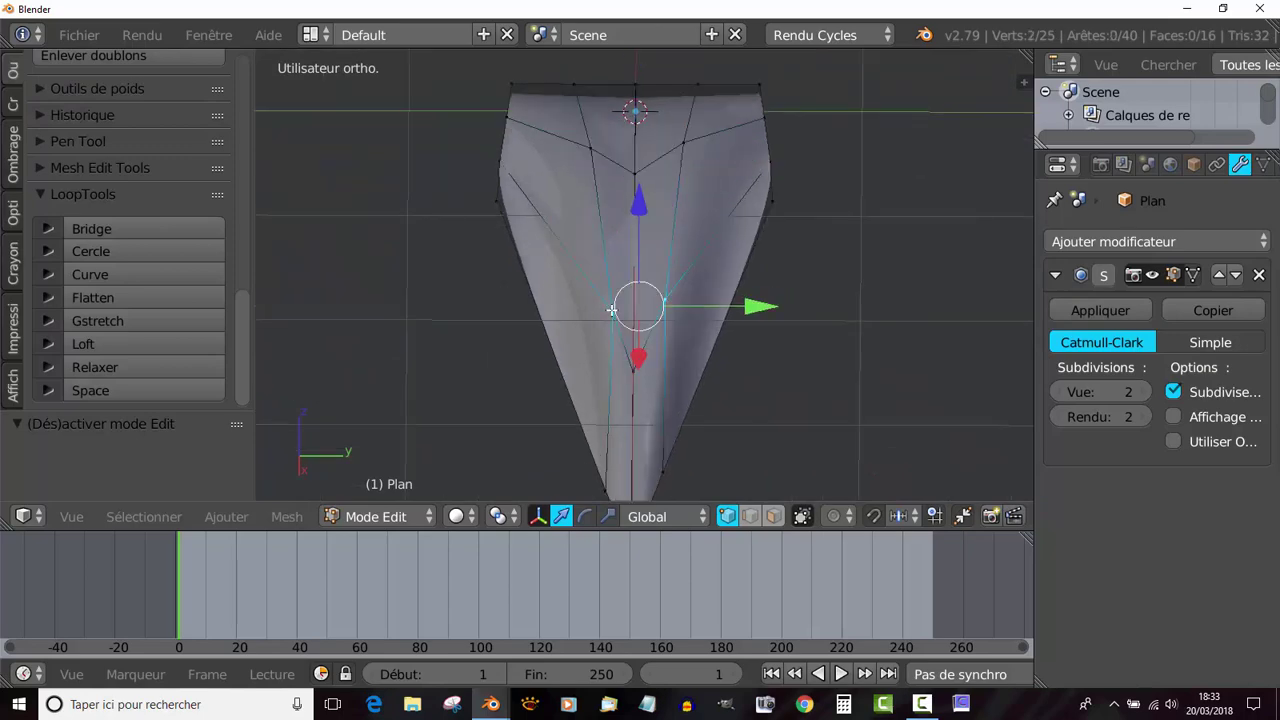
middle_click_drag(780, 371, 603, 452)
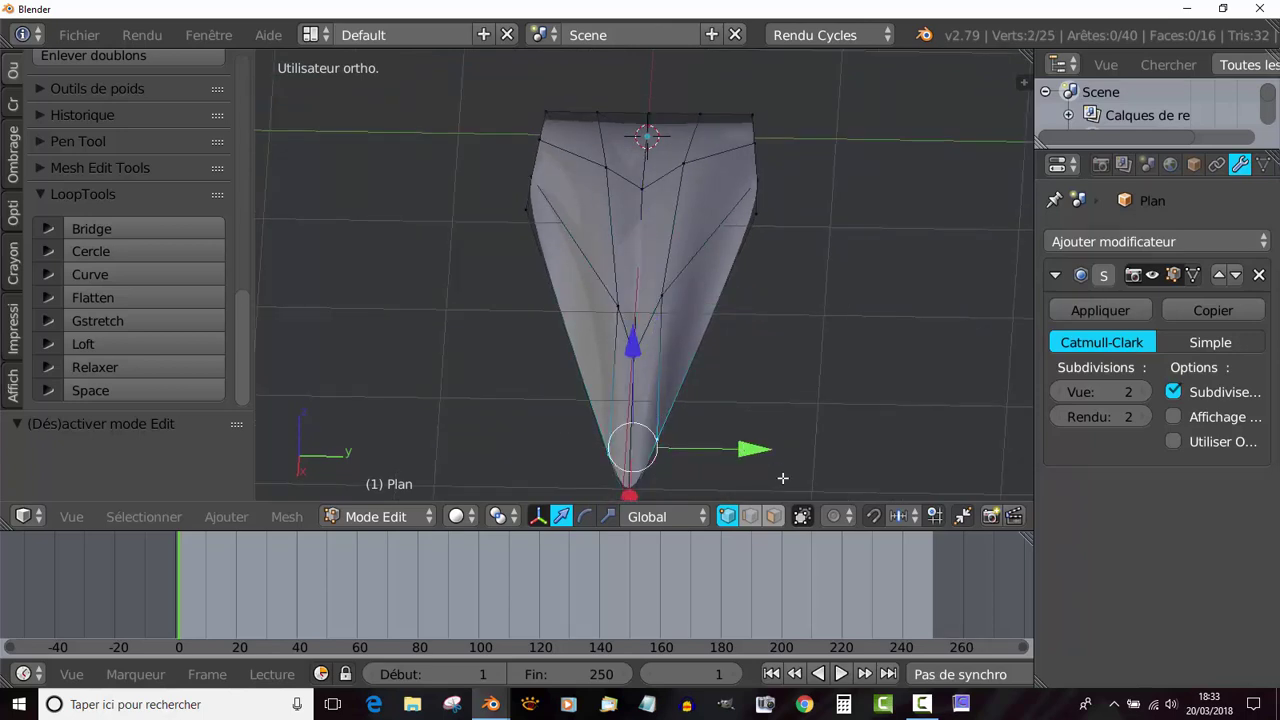
key("shift+v")
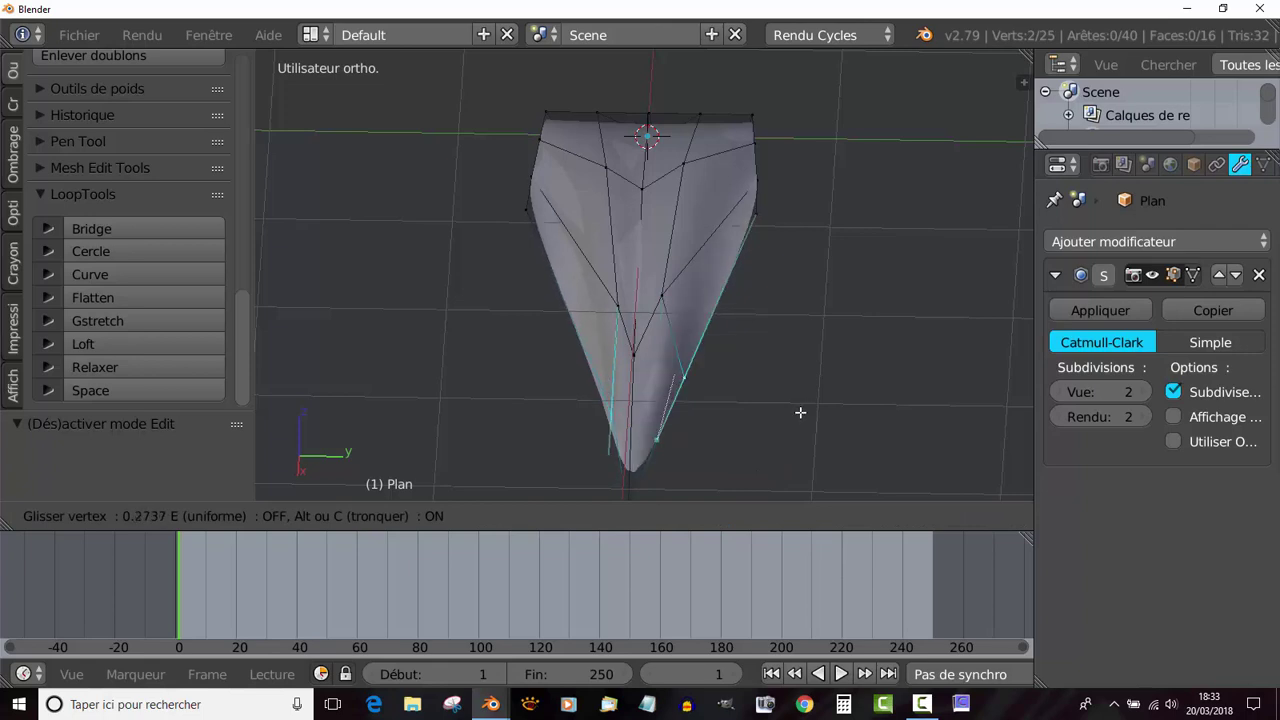
left_click(800, 412)
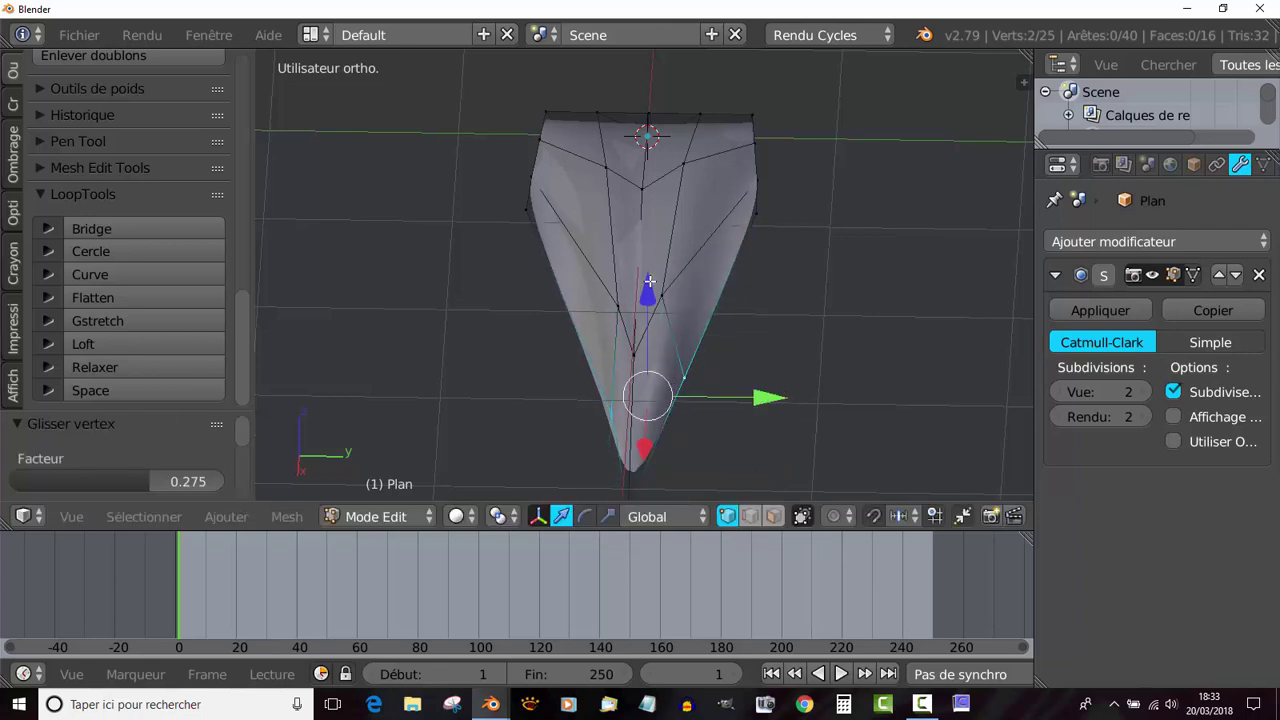
mouse_move(649, 281)
left_mouse_down()
mouse_move(651, 269)
mouse_move(651, 280)
left_mouse_up()
Step: Slide the outline vertex beside the tip on the negative Y side toward the widest point by a factor of about 0.23
right_click(630, 360)
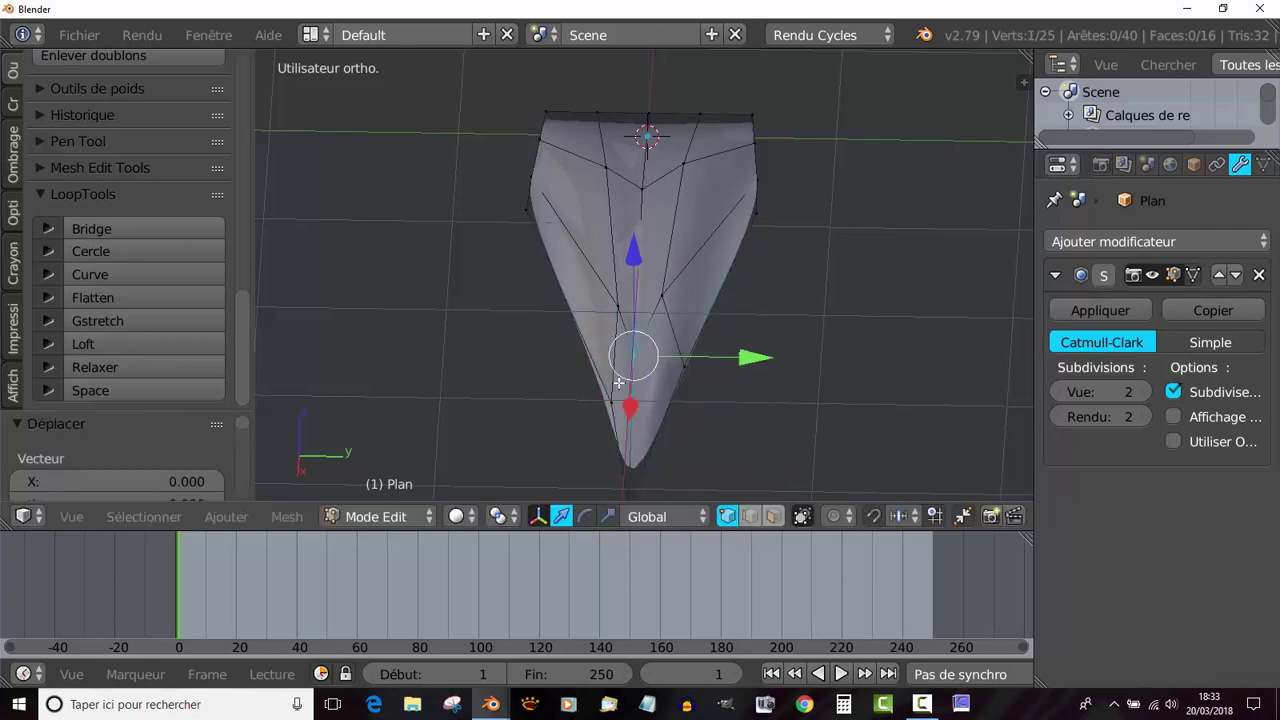
right_click(607, 403)
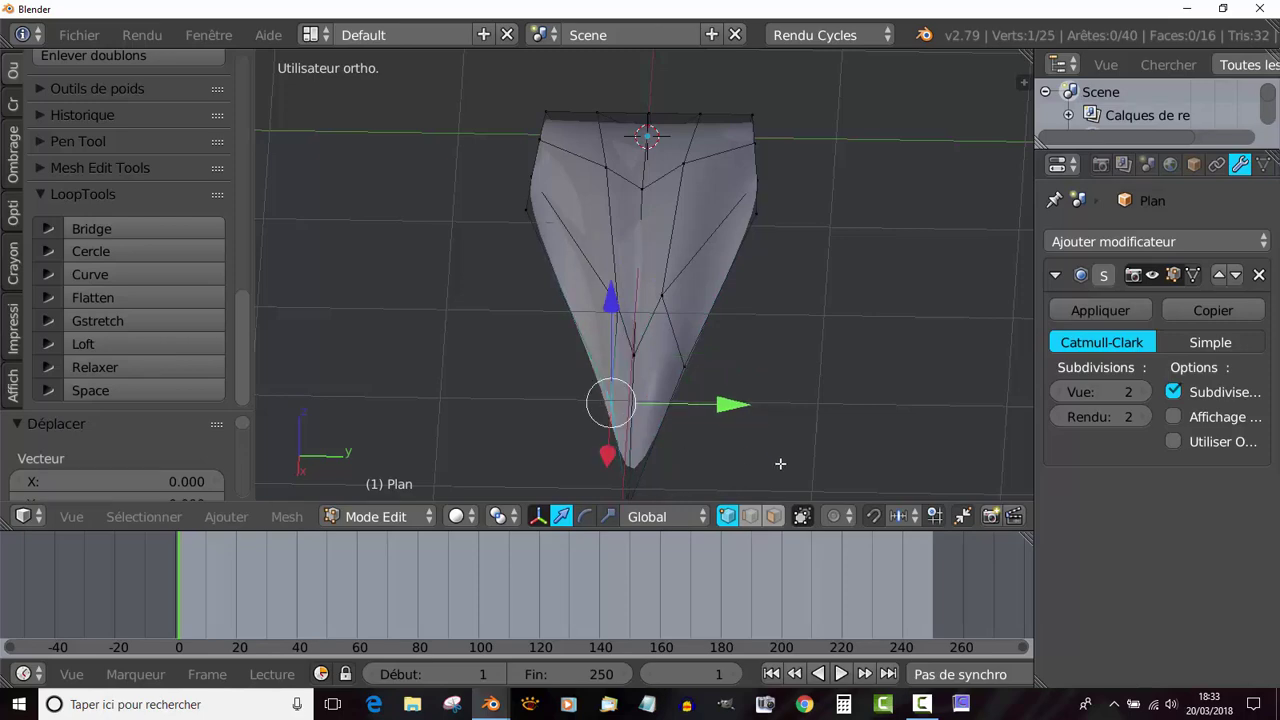
key("shift+v")
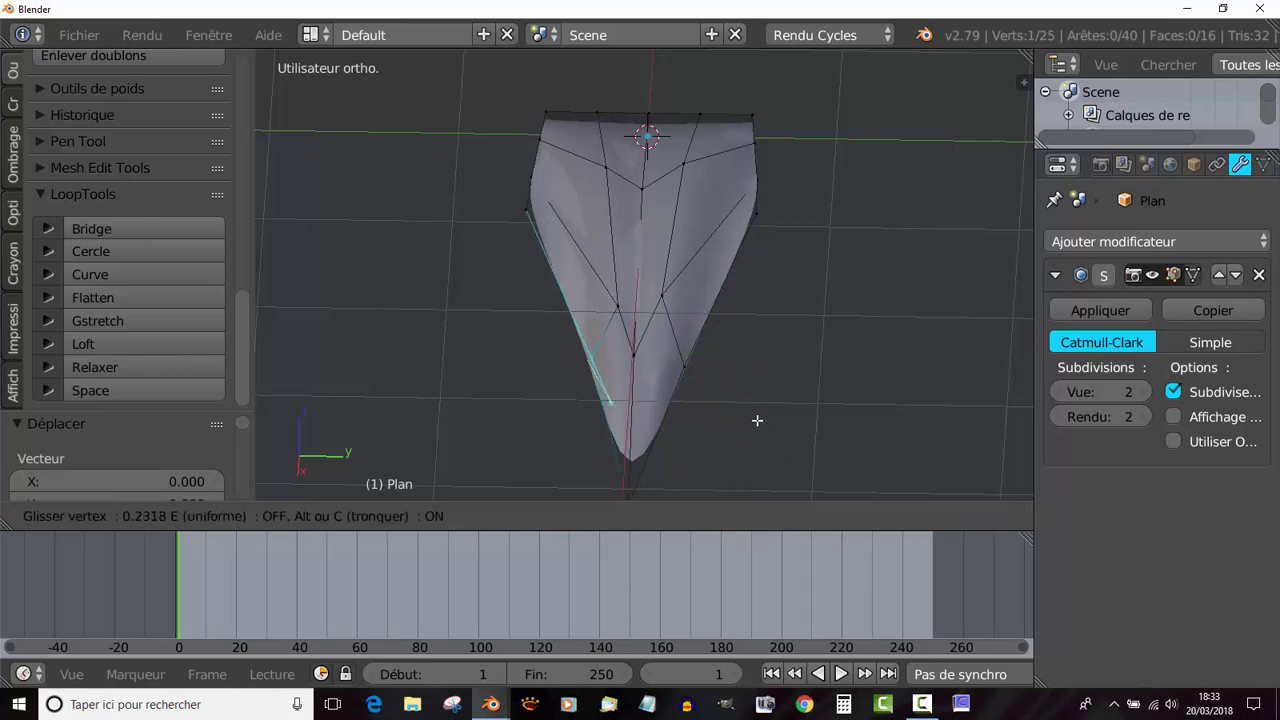
left_click(757, 420)
key("Tab")
middle_click_drag(751, 433, 787, 355)
key("Tab")
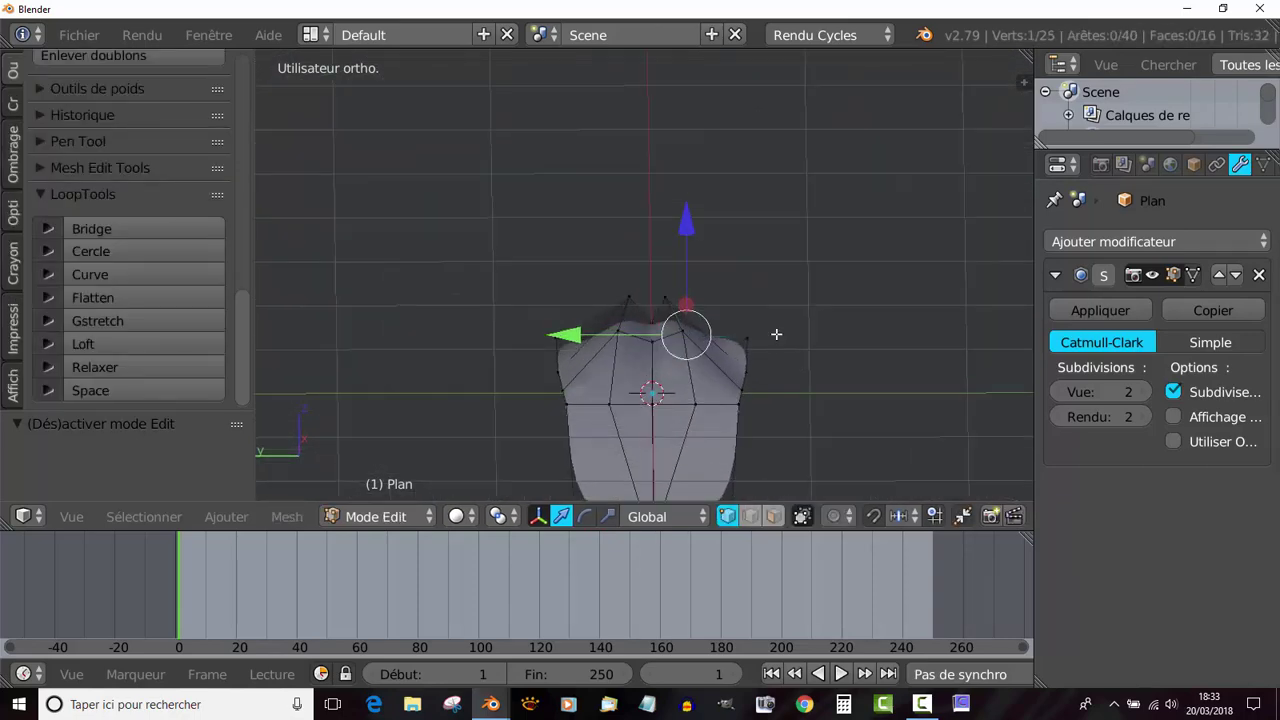
Step: Select the two outermost outline vertices on opposite sides of the leaf, lower them slightly along Z and leave mesh editing
right_click(767, 338)
right_click(533, 334, "shift")
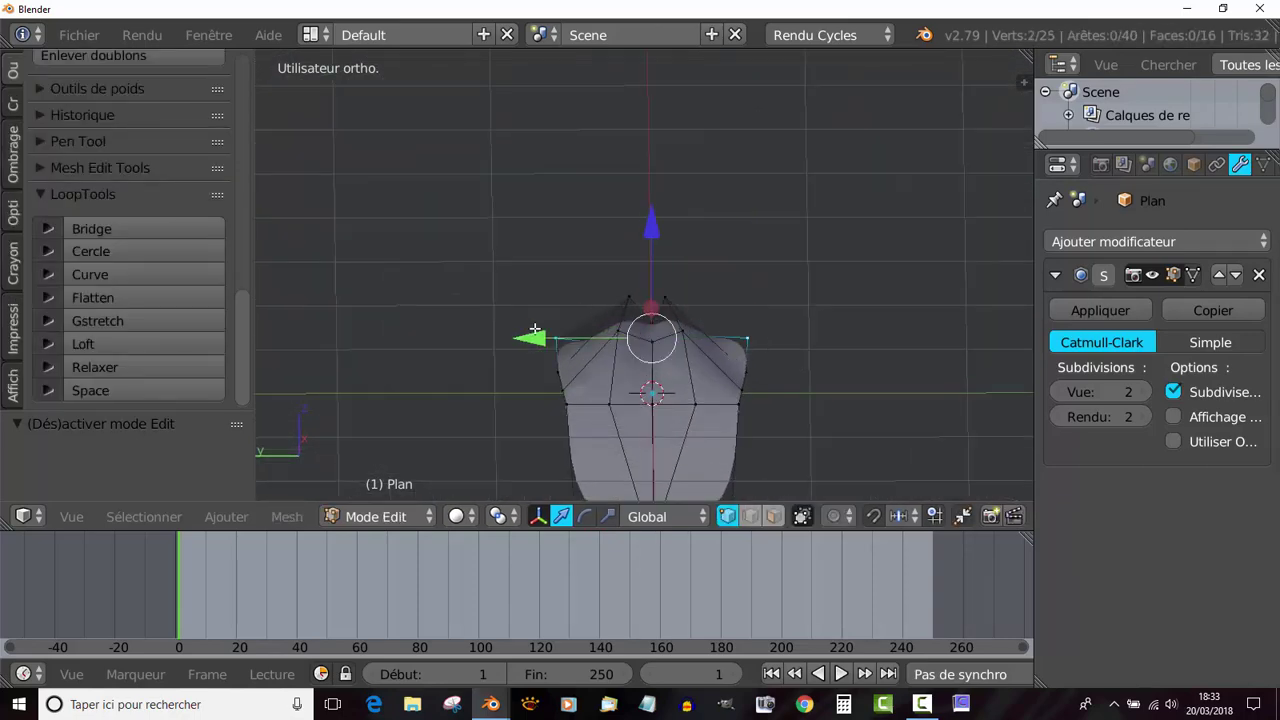
left_click_drag(646, 228, 651, 240)
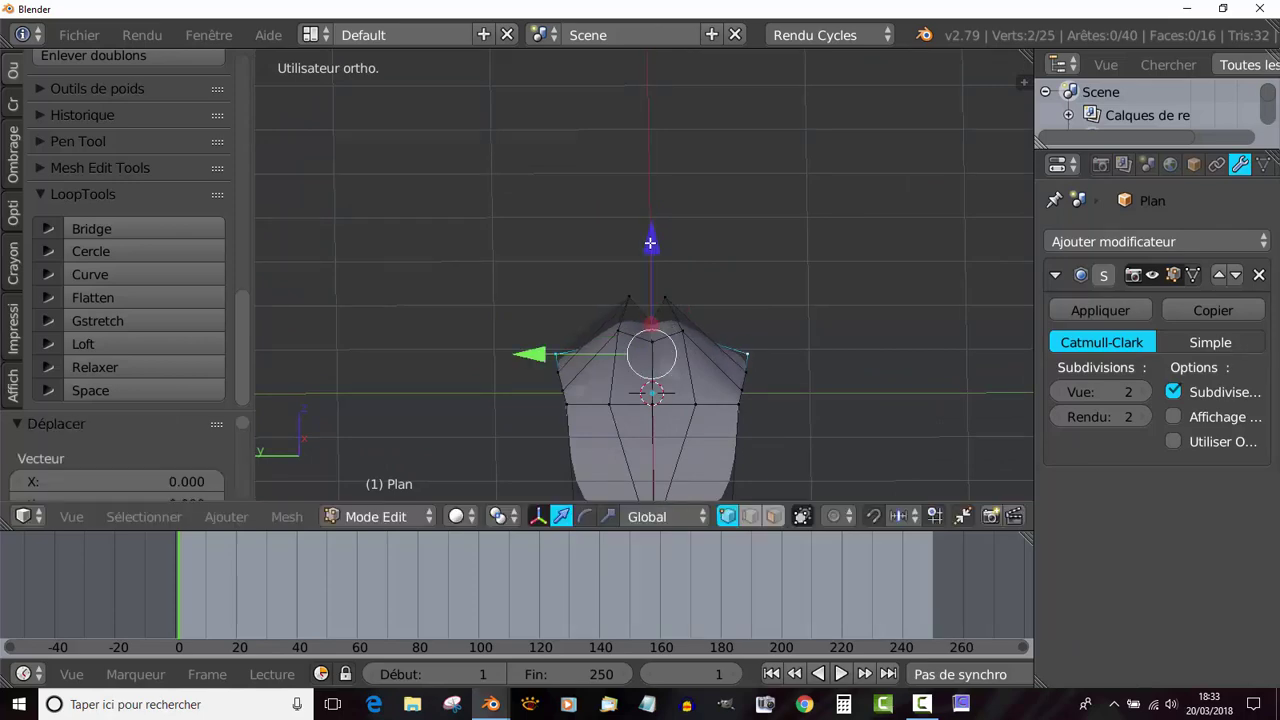
key("Tab")
Step: From the top view, move the leaf 1.77 units along X, away from the 3D cursor
middle_click_drag(778, 333, 619, 425)
scroll(668, 407, "down", 4)
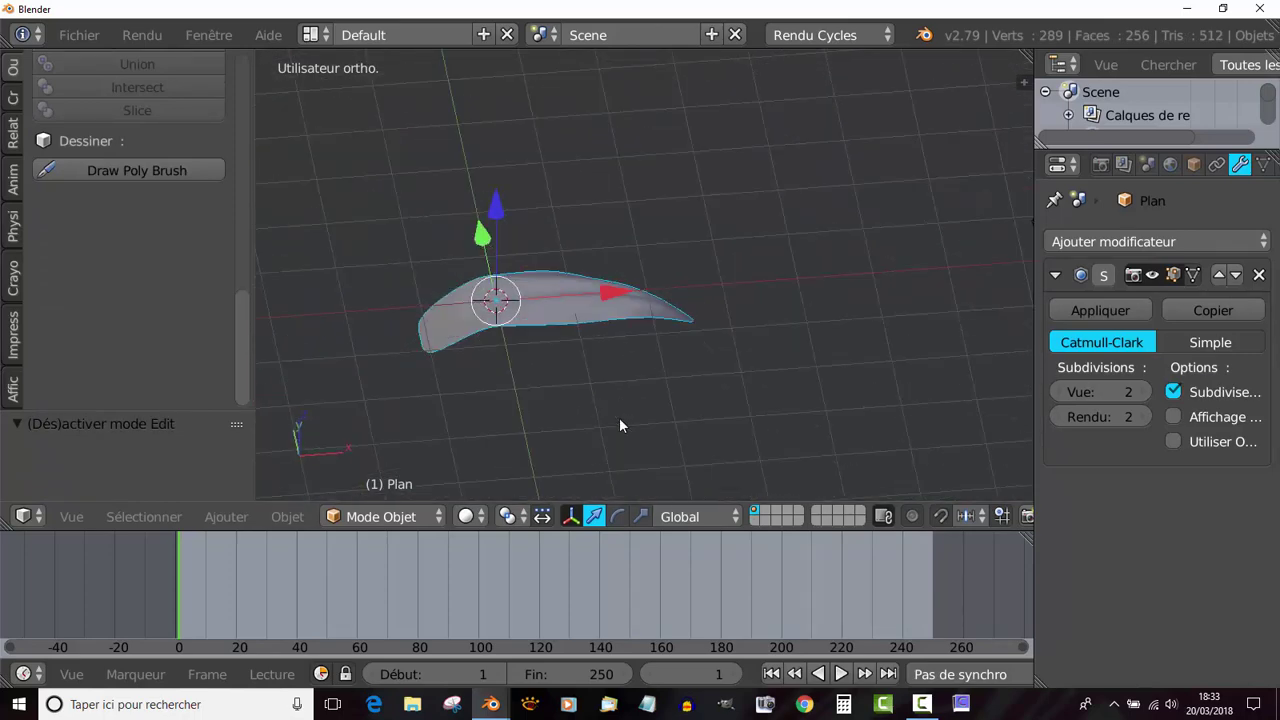
key("KP_7")
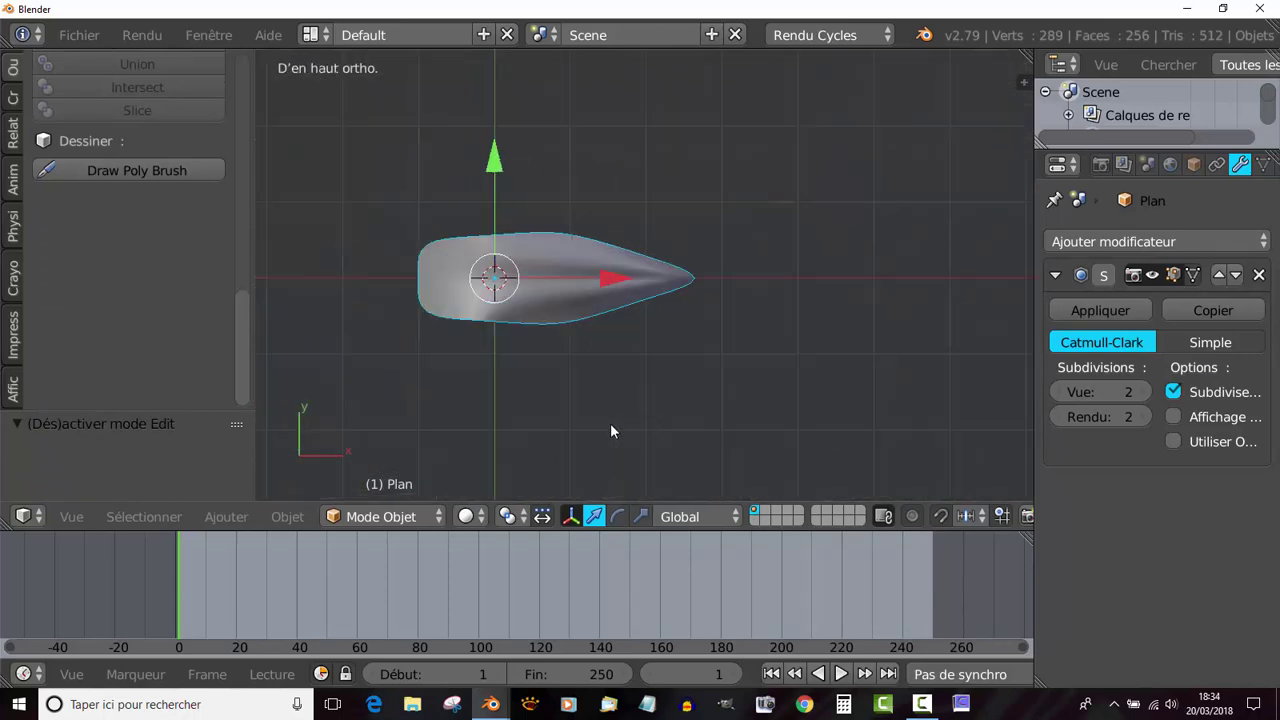
middle_click_drag(609, 431, 686, 449, "shift")
left_click_drag(712, 313, 850, 321)
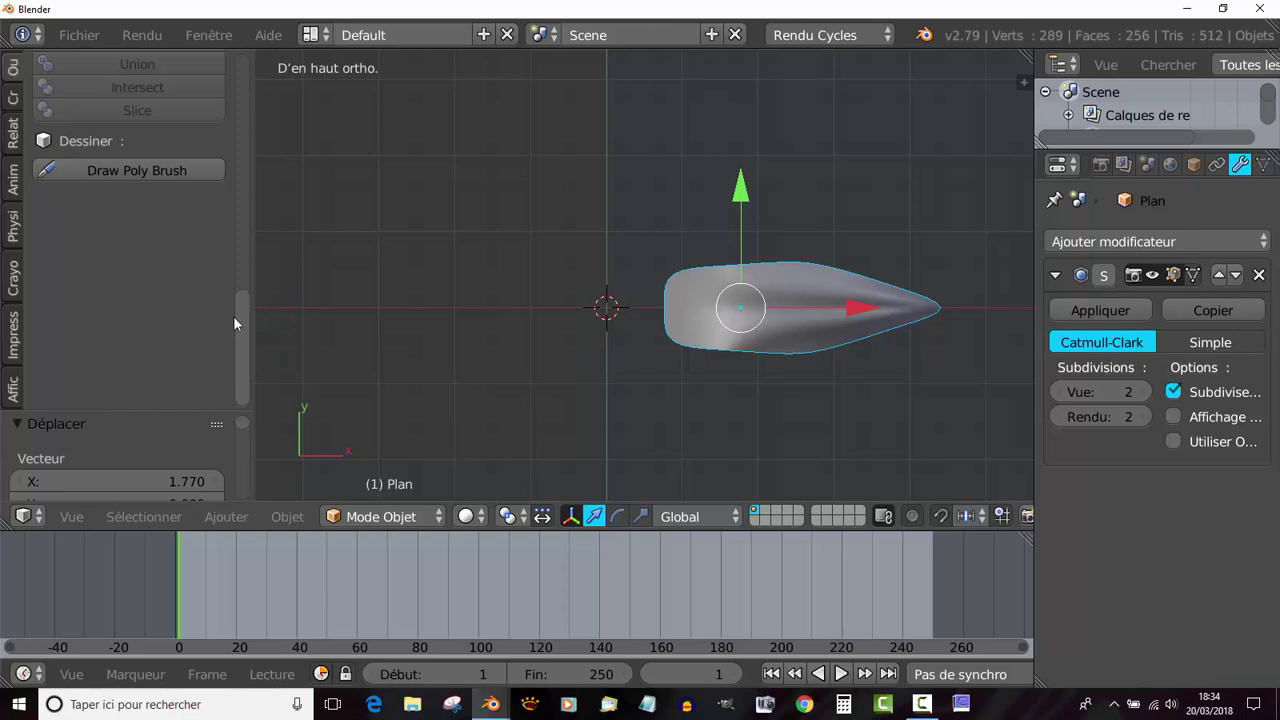
Step: Set the leaf's origin to the 3D cursor so it pivots around the flower centre
left_click_drag(239, 317, 242, 195)
left_click(13, 72)
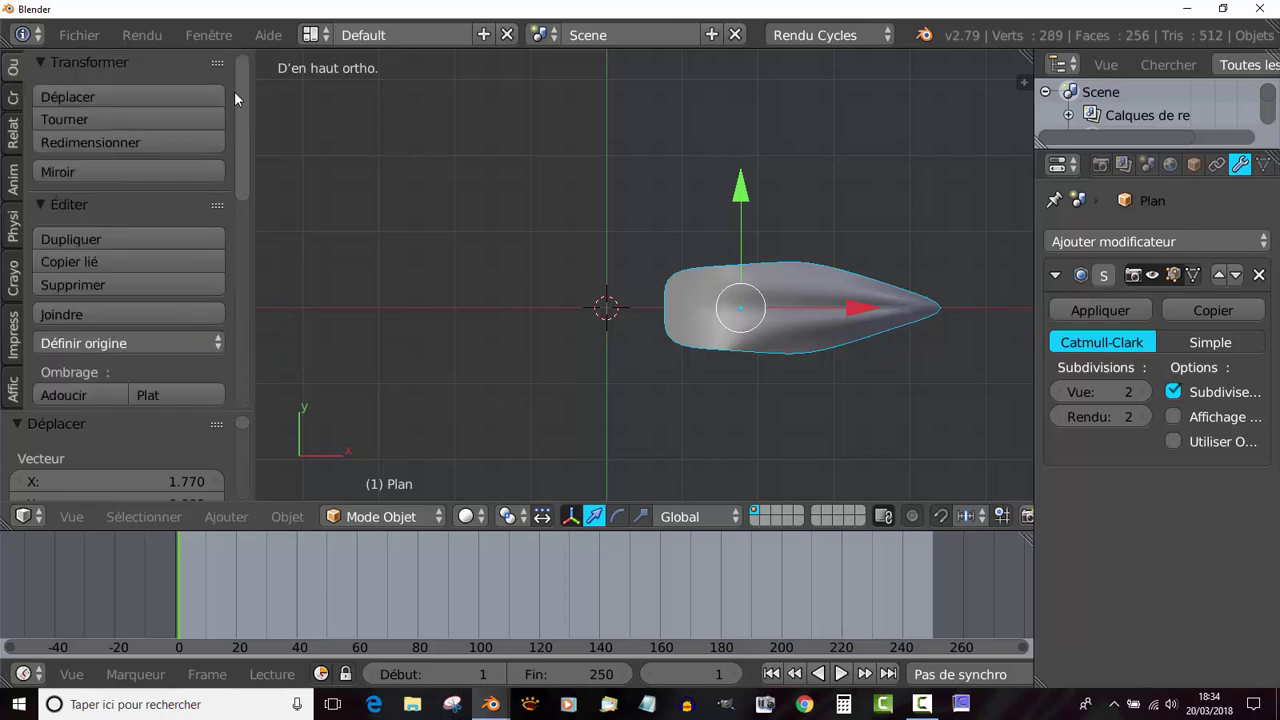
left_click_drag(240, 105, 242, 208)
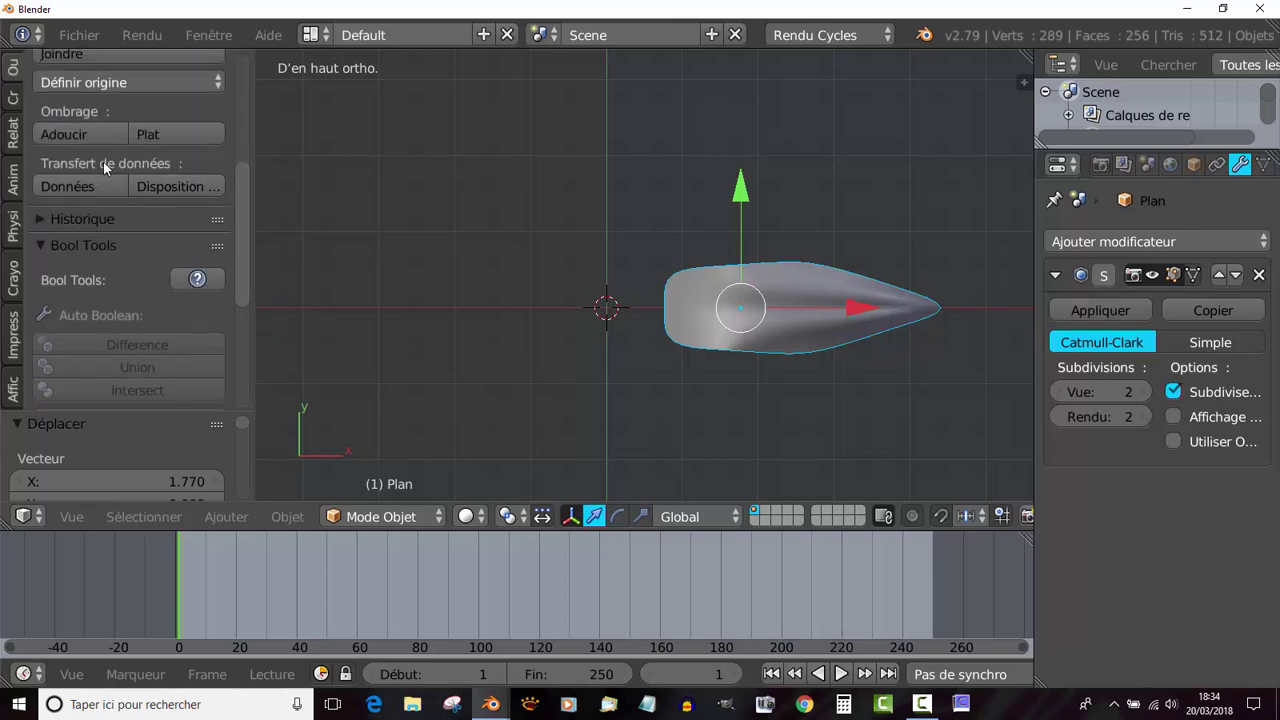
left_click(77, 84)
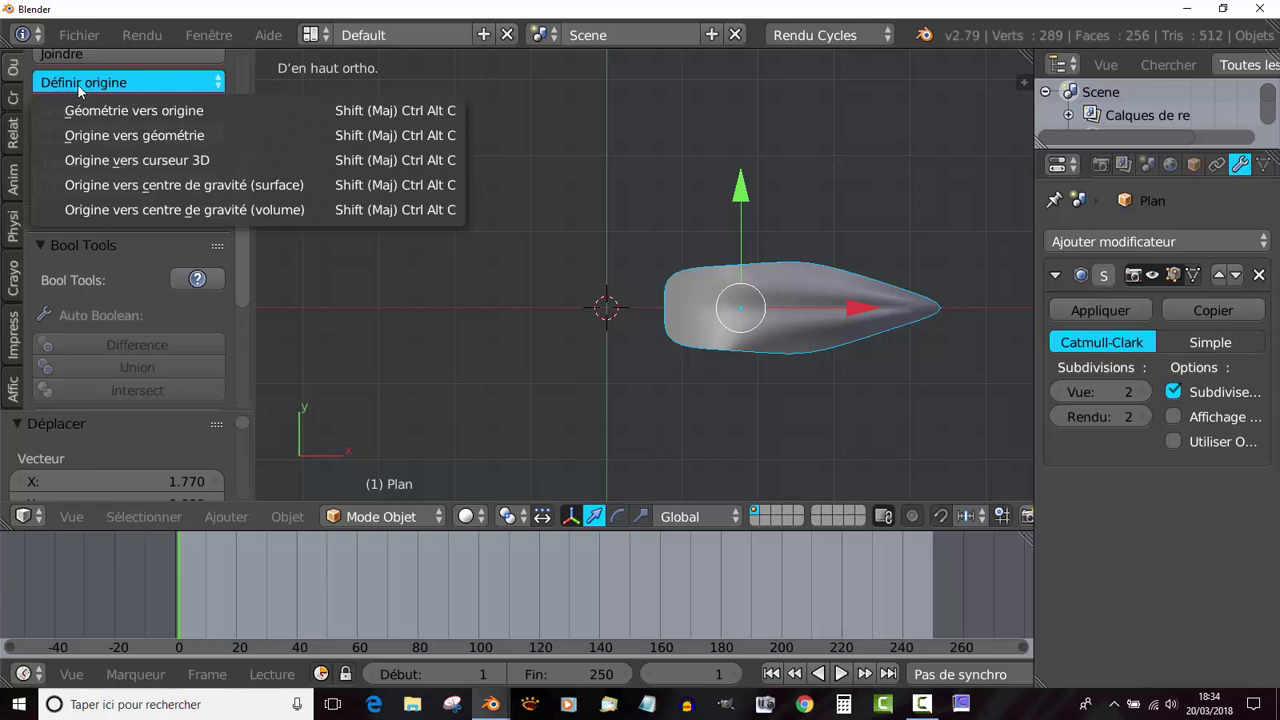
left_click(117, 161)
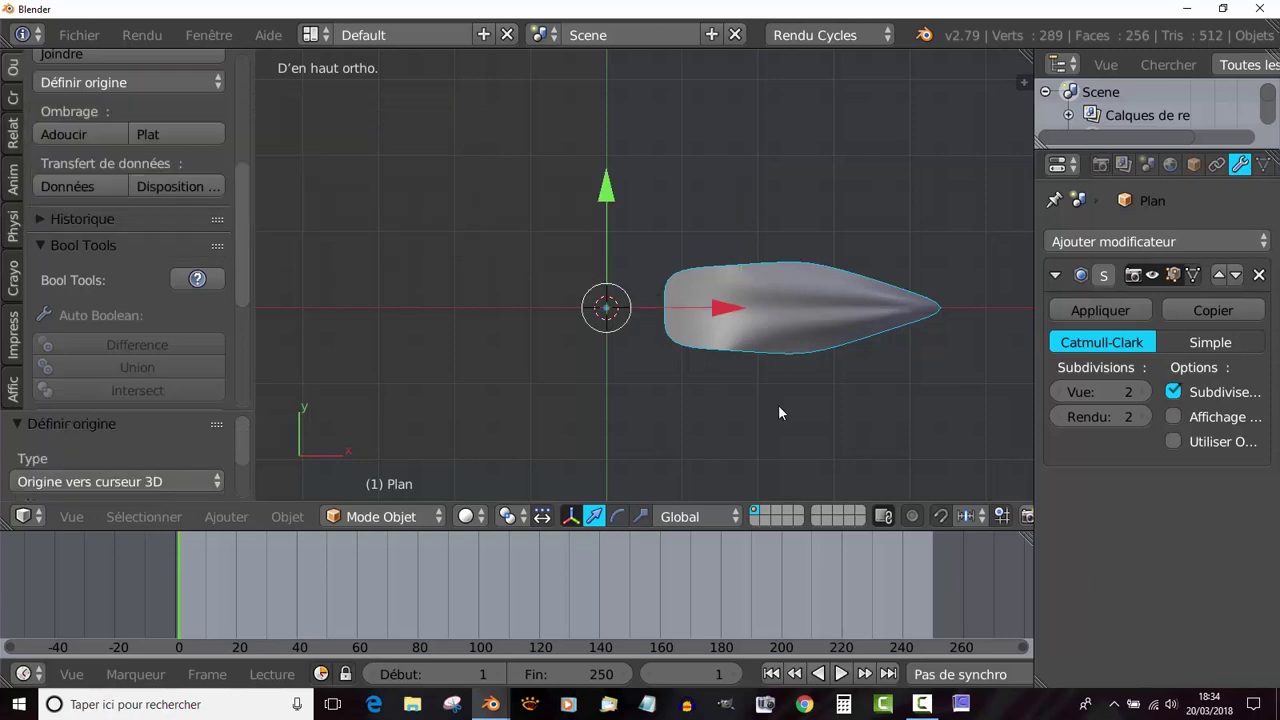
key("r")
key("Escape")
key("r")
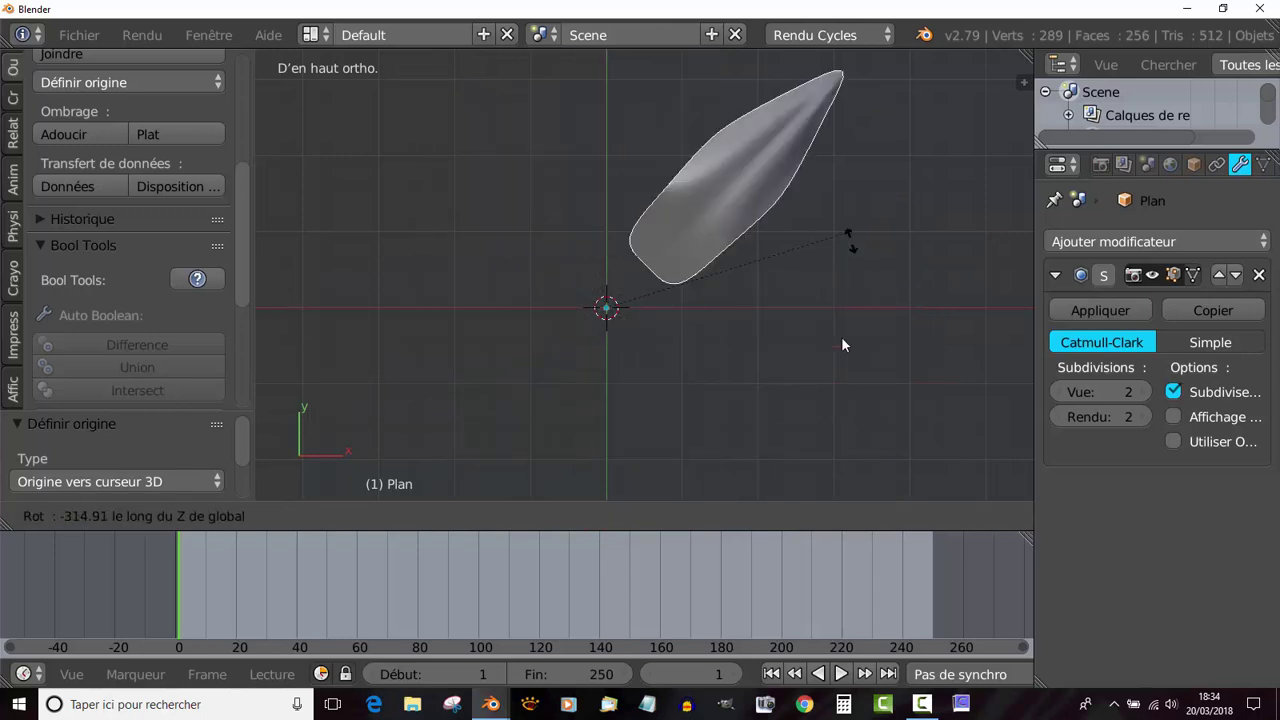
left_click(874, 250)
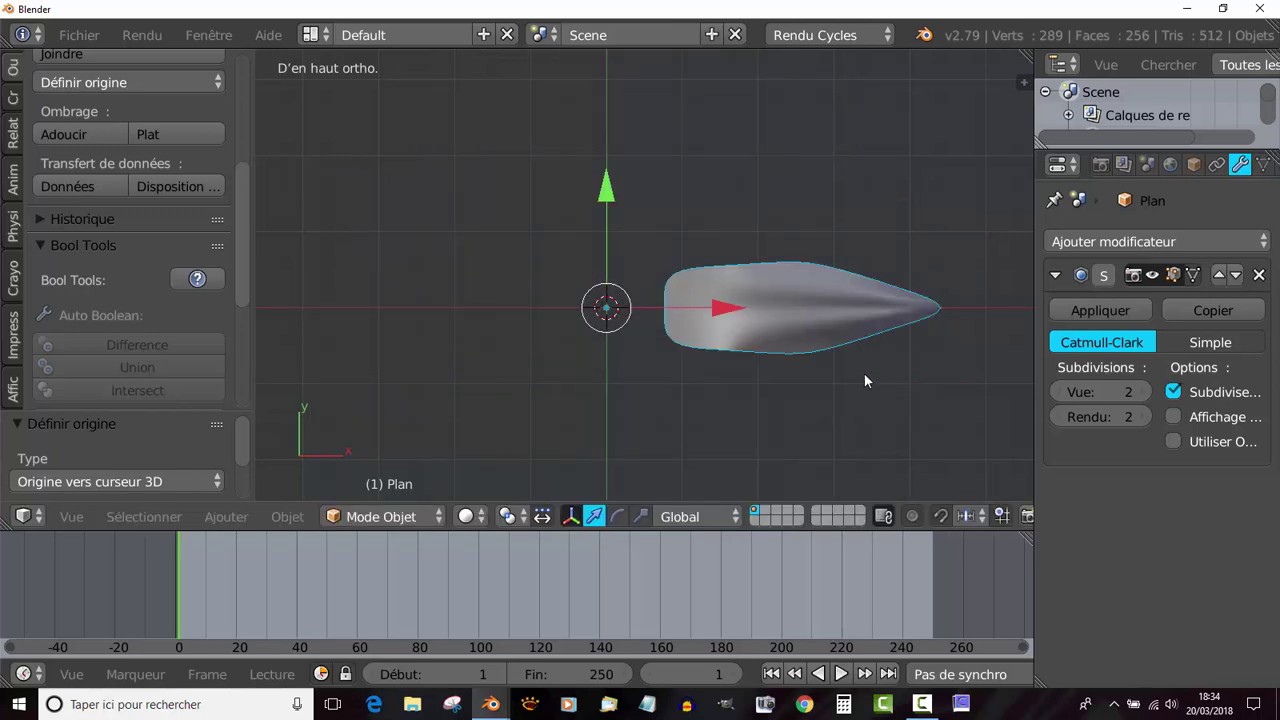
Step: Duplicate the leaf in place and rotate the copy 53.3° around the shared centre
key("shift+d")
key("Escape")
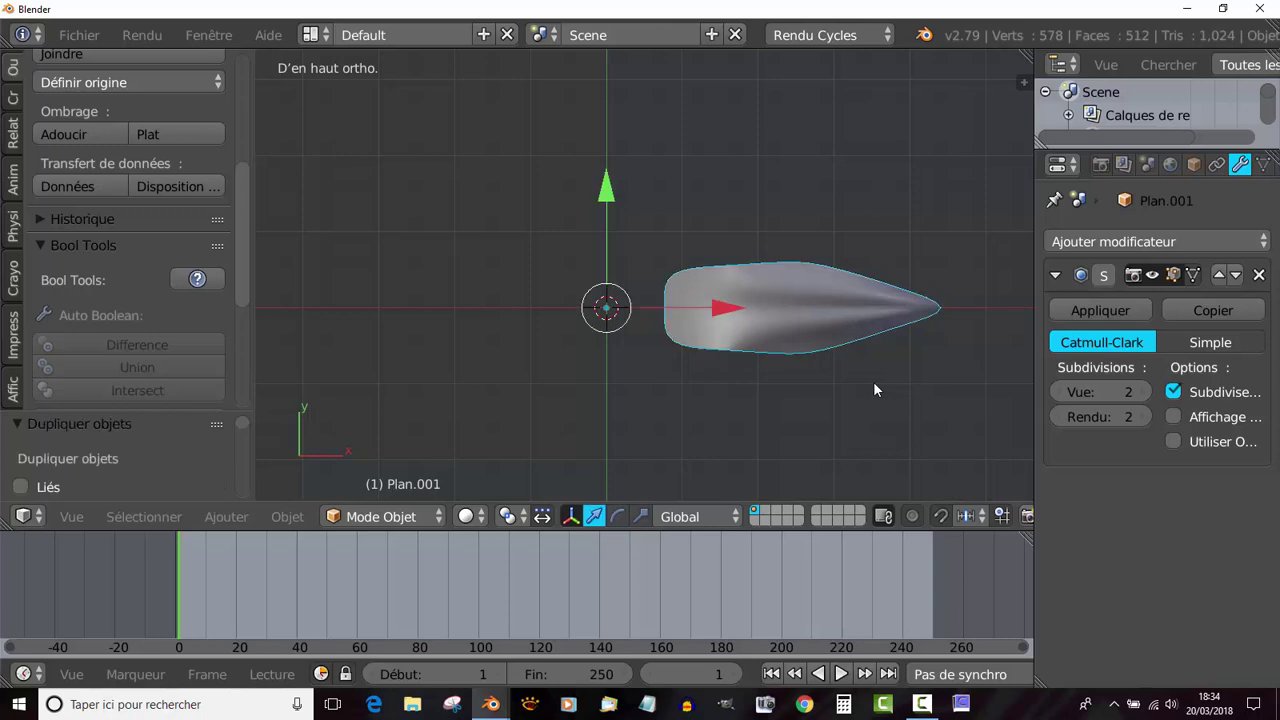
key("r")
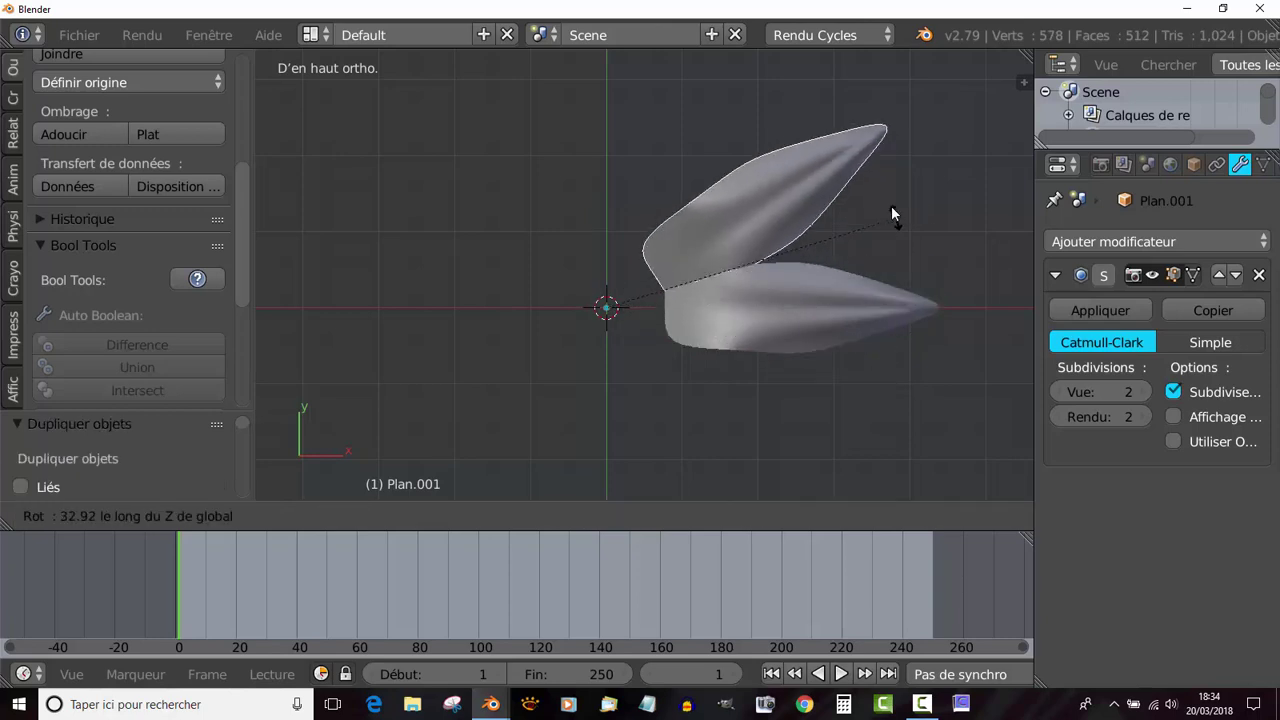
left_click(811, 156)
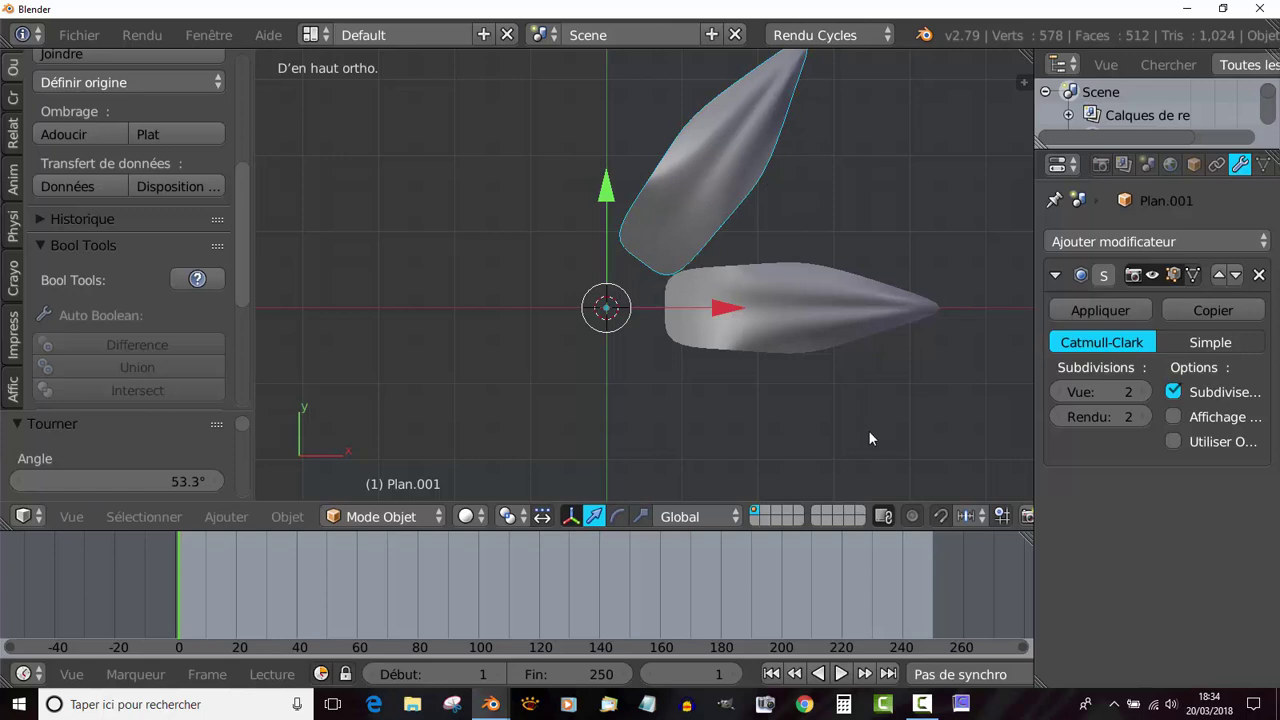
Step: Duplicate the second leaf in place and rotate the copy 54° around the centre to make a third leaf
key("shift+d")
key("Escape")
key("r")
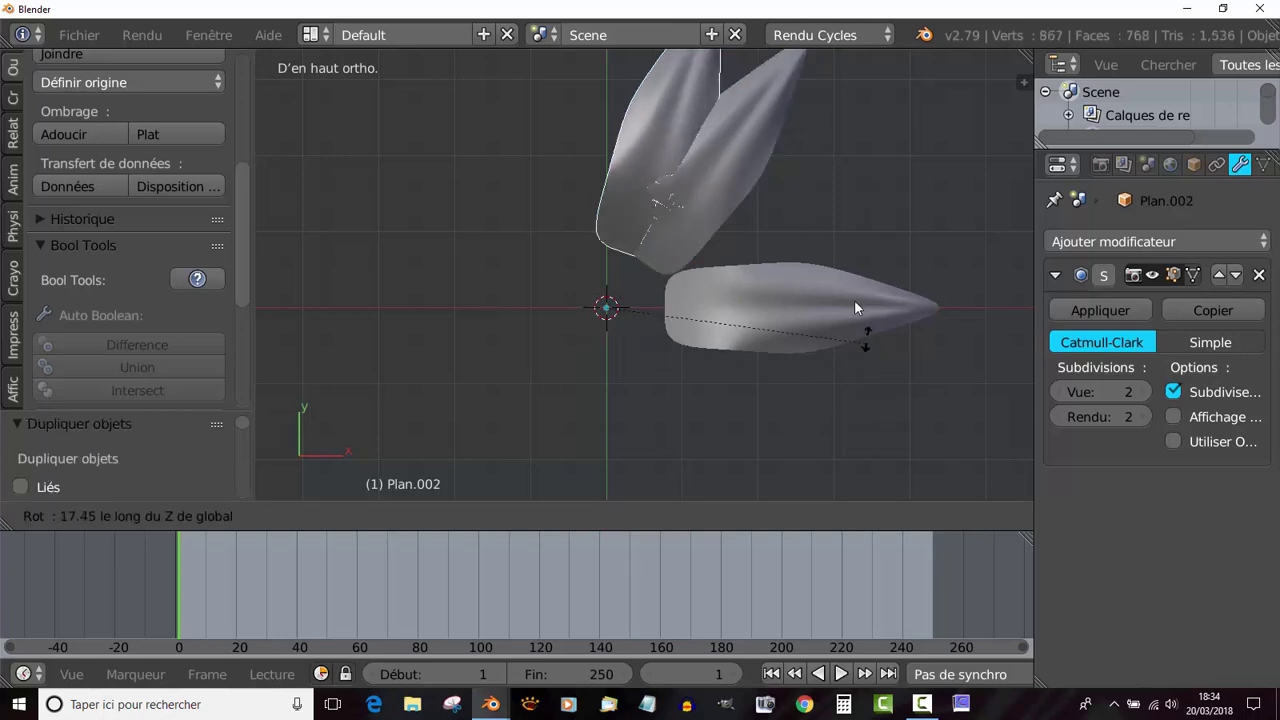
left_click(774, 219)
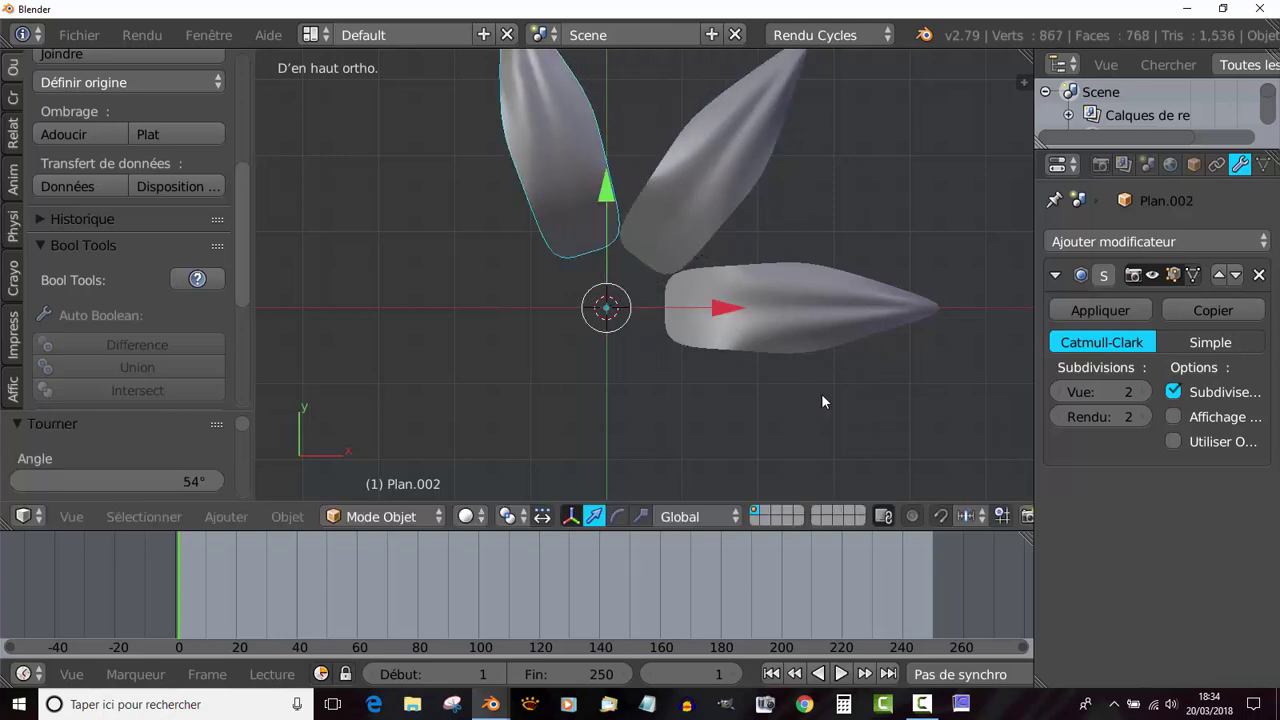
Step: Duplicate the third leaf in place and rotate the copy counter-clockwise around the centre to make a fourth leaf
key("shift+d")
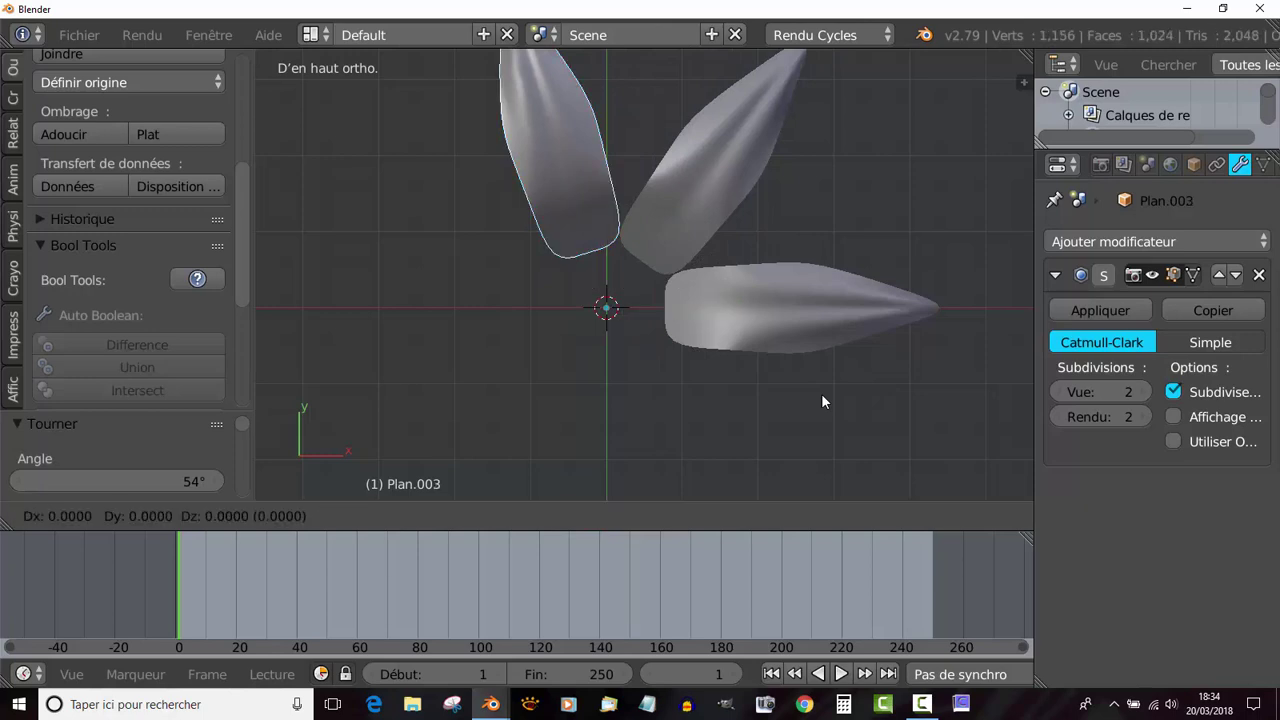
key("Escape")
key("r")
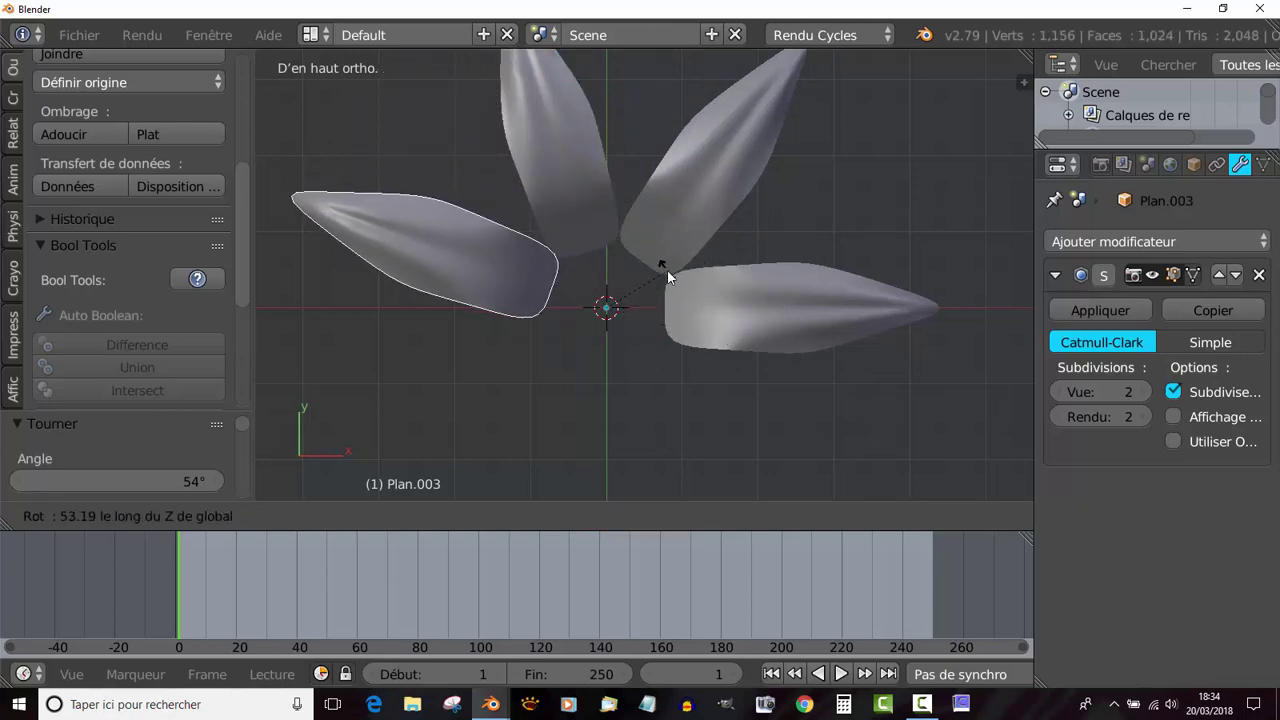
left_click(672, 260)
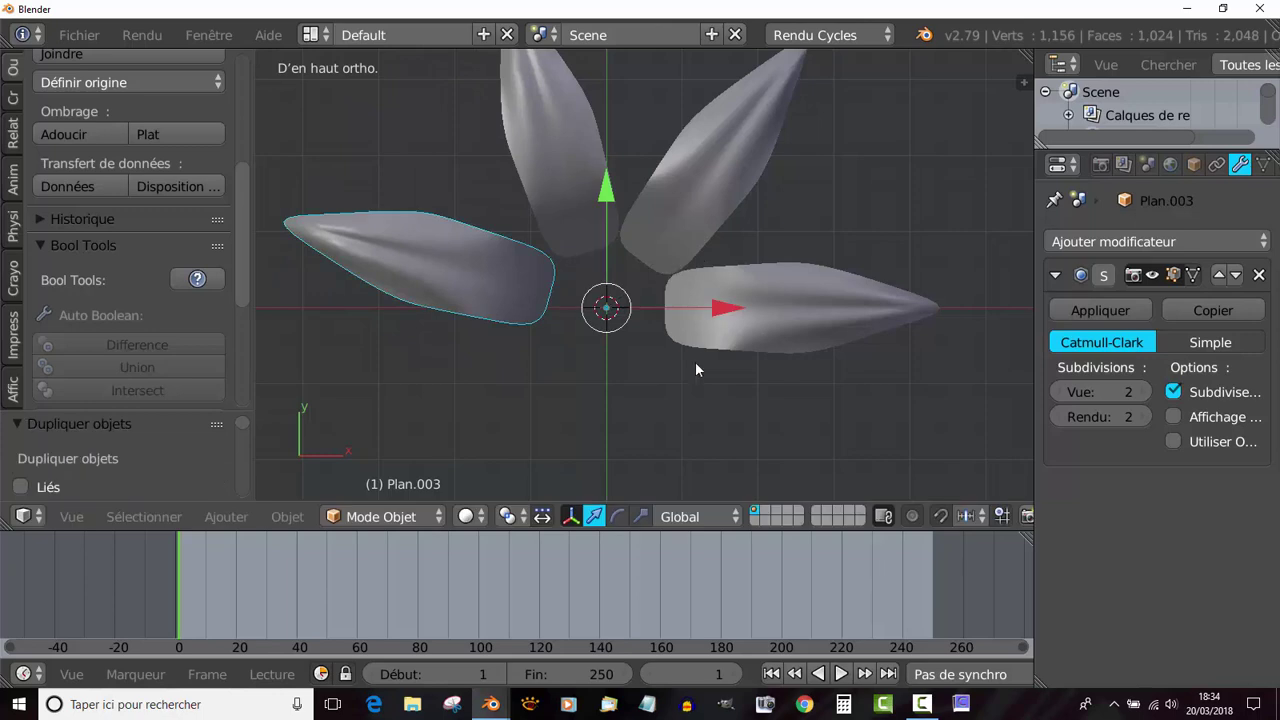
Step: Duplicate the fourth leaf in place and rotate the copy counter-clockwise around the centre to make a fifth leaf
key("shift+d")
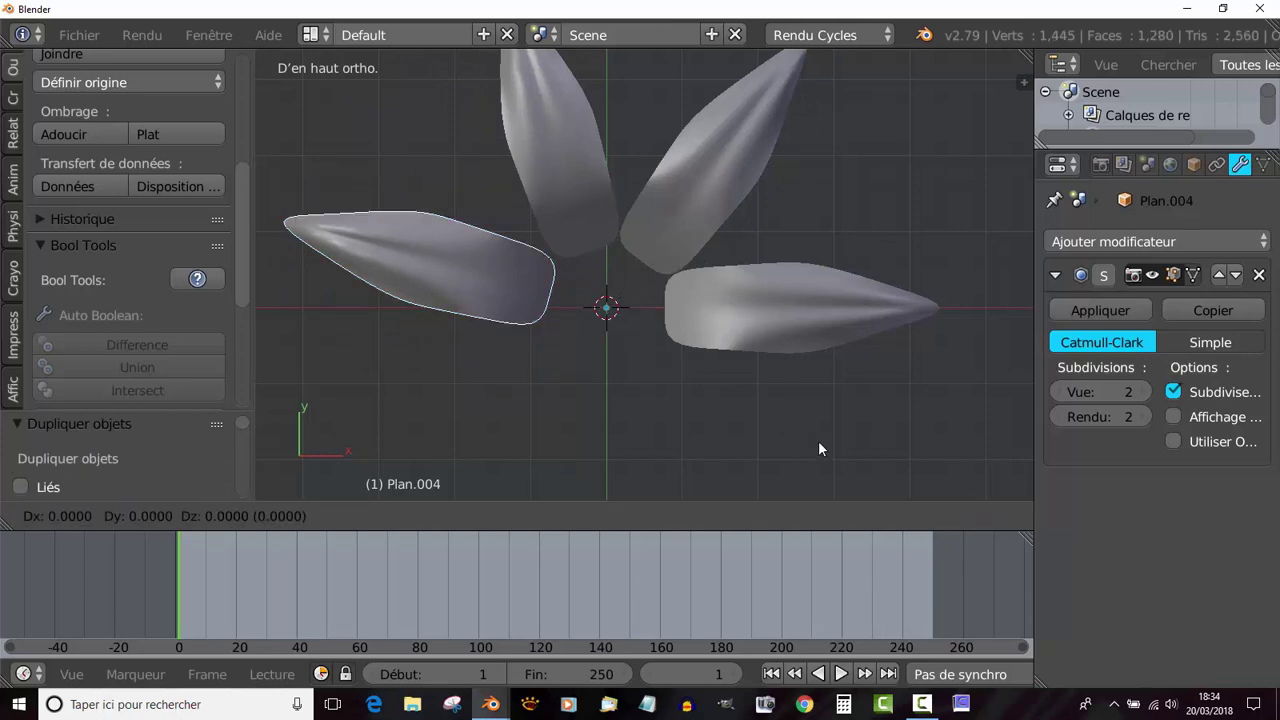
key("Escape")
key("r")
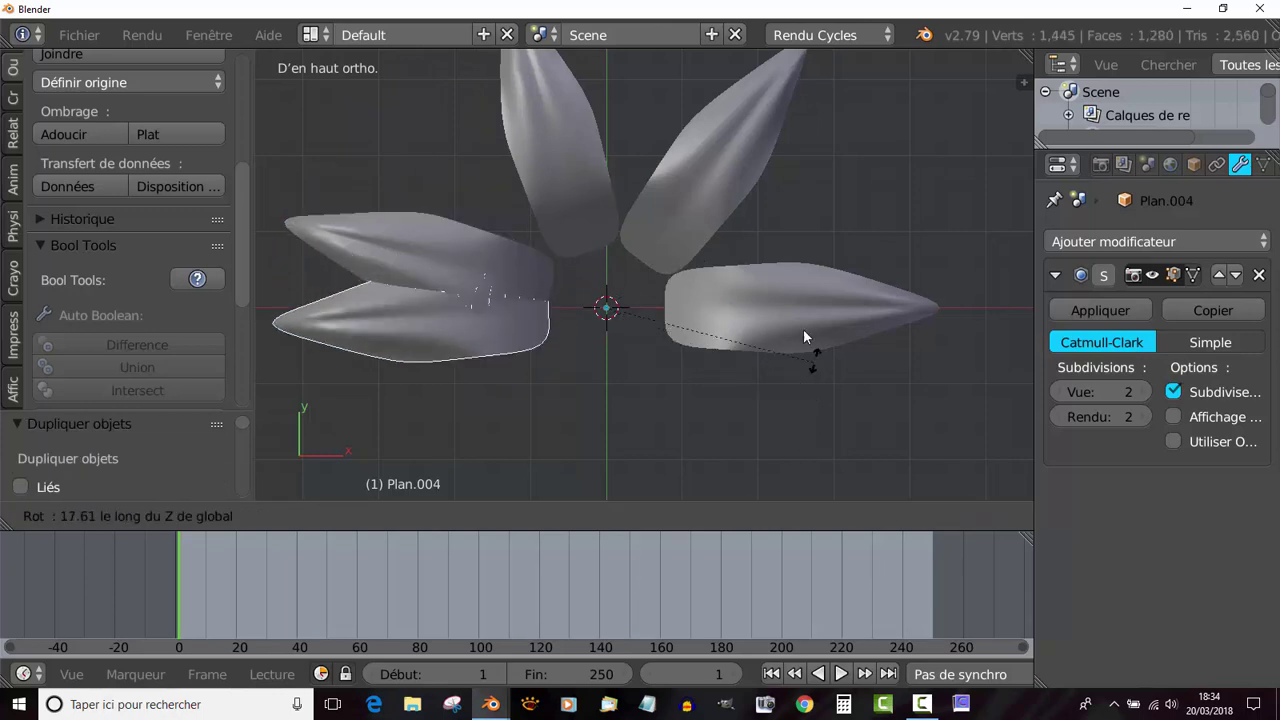
left_click(703, 268)
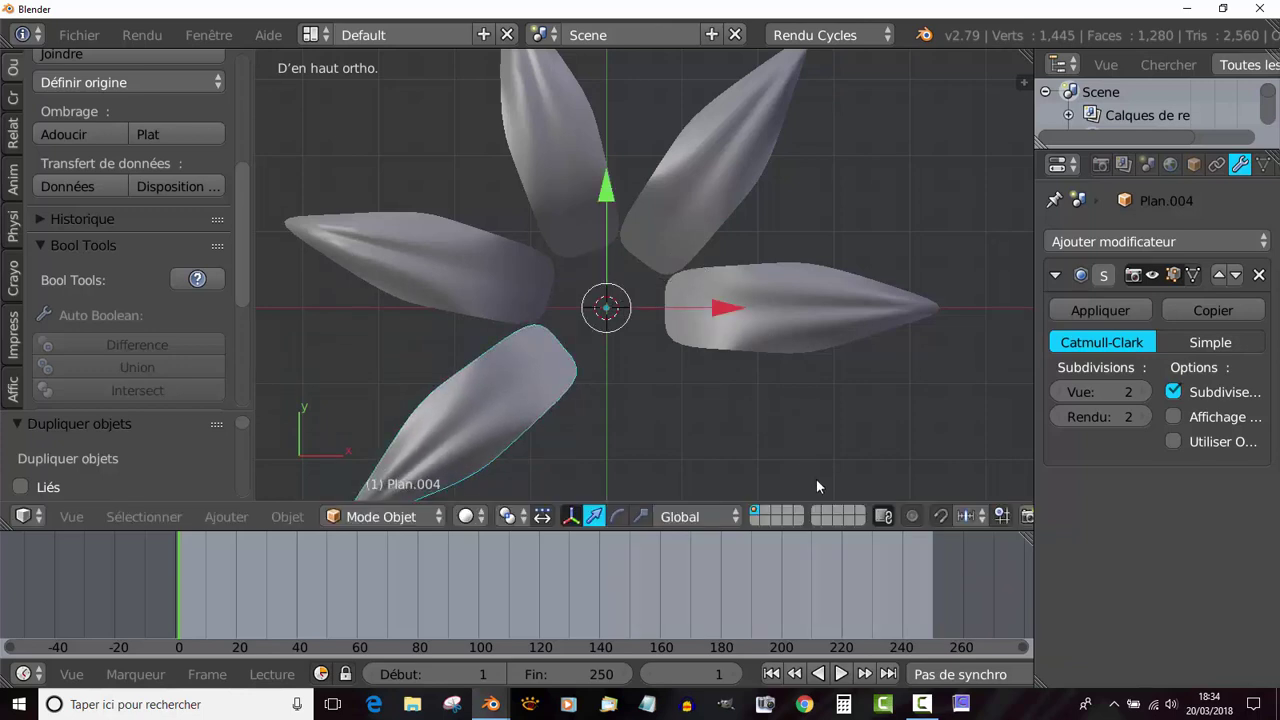
Step: Duplicate the fifth leaf in place and rotate the copy about 55° around the centre to make a sixth leaf
key("shift+d")
key("Escape")
key("r")
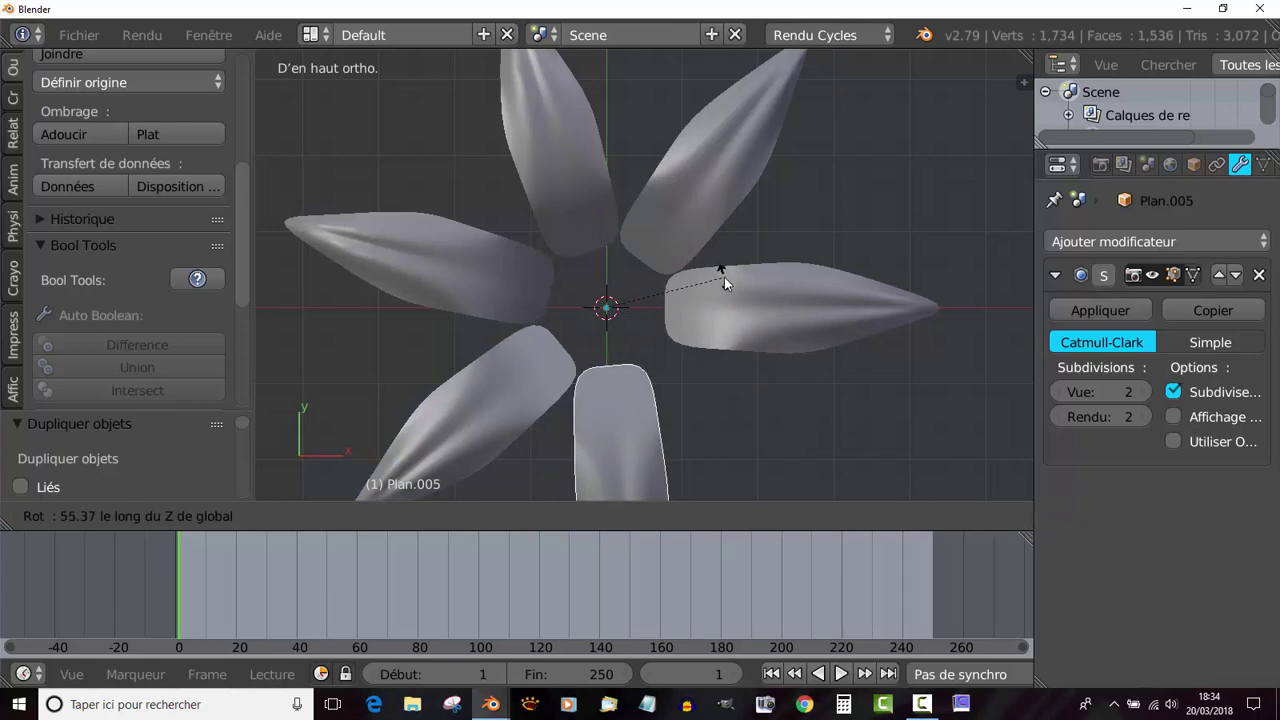
left_click(724, 282)
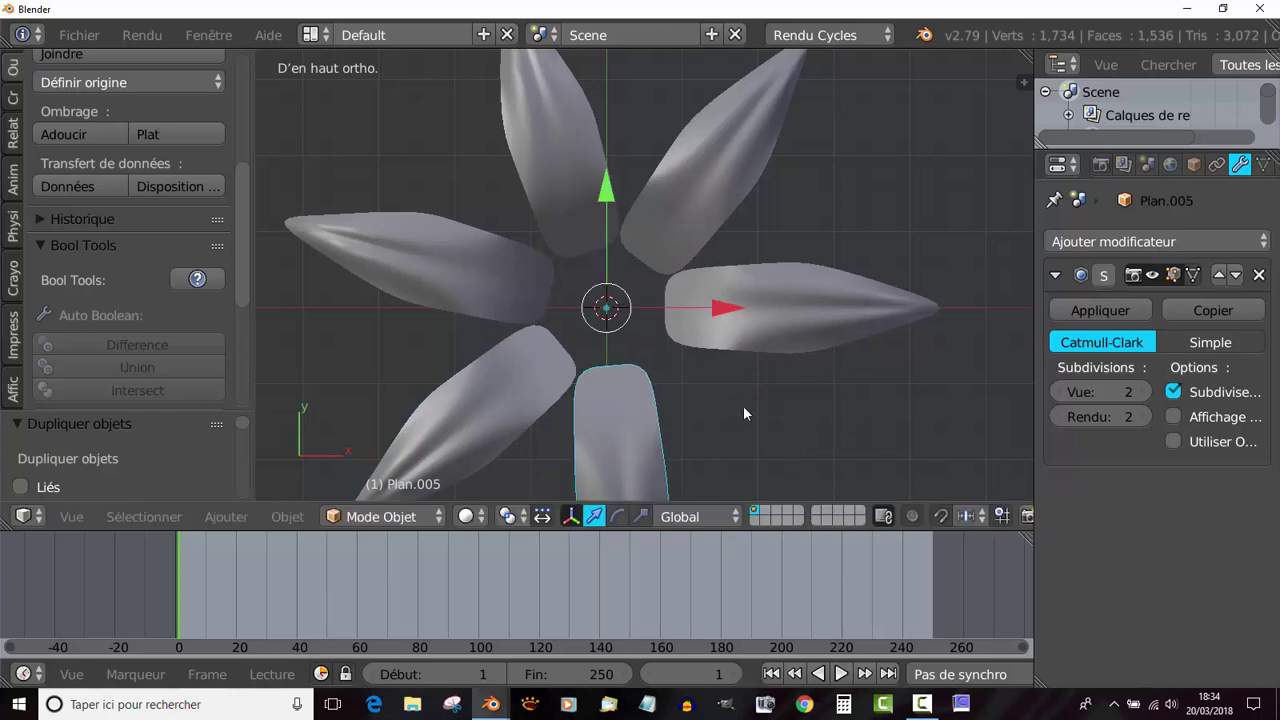
Step: Rotate the fourth leaf by -3.9° around the centre to even out the spacing
scroll(720, 374, "down", 2)
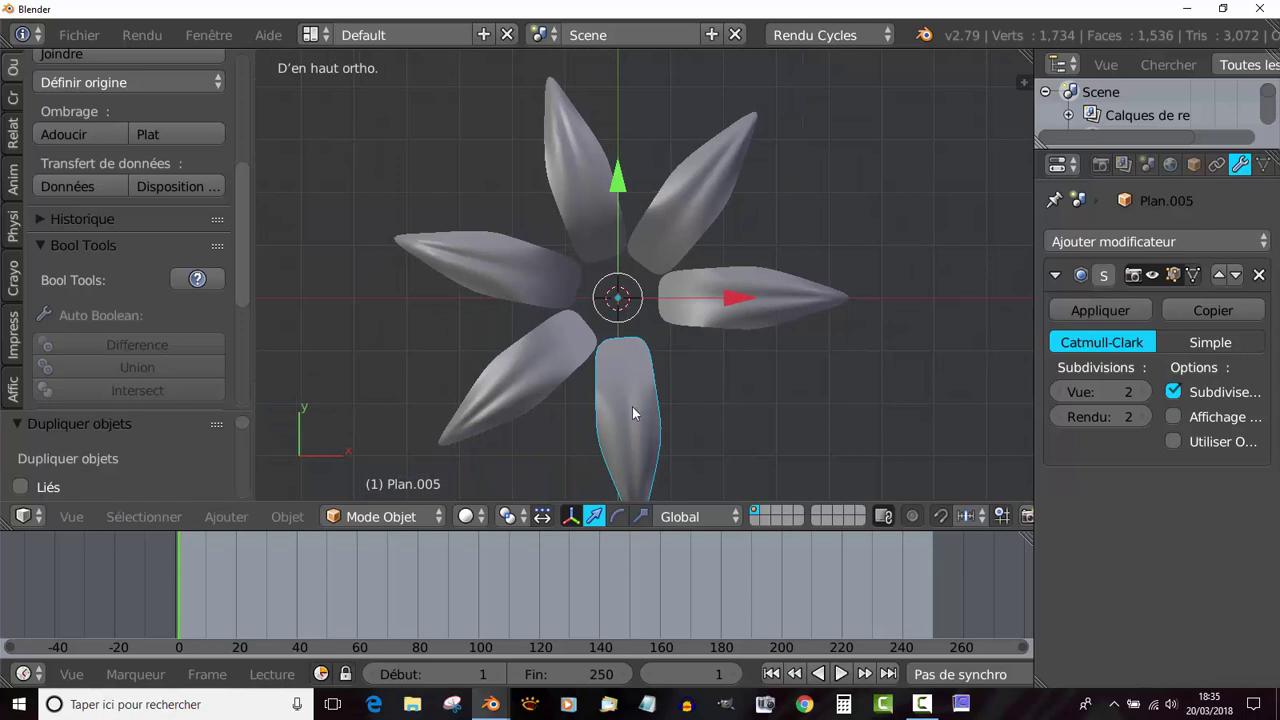
scroll(781, 410, "up", 1)
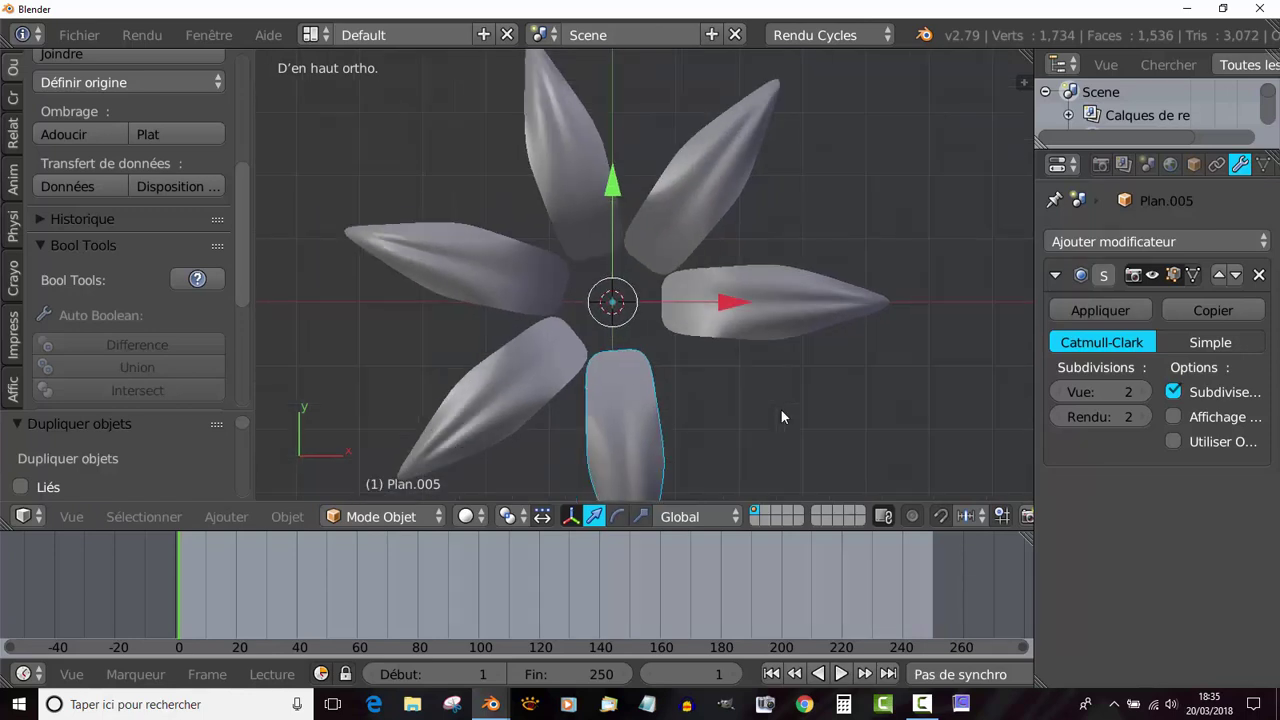
scroll(722, 252, "up", 1)
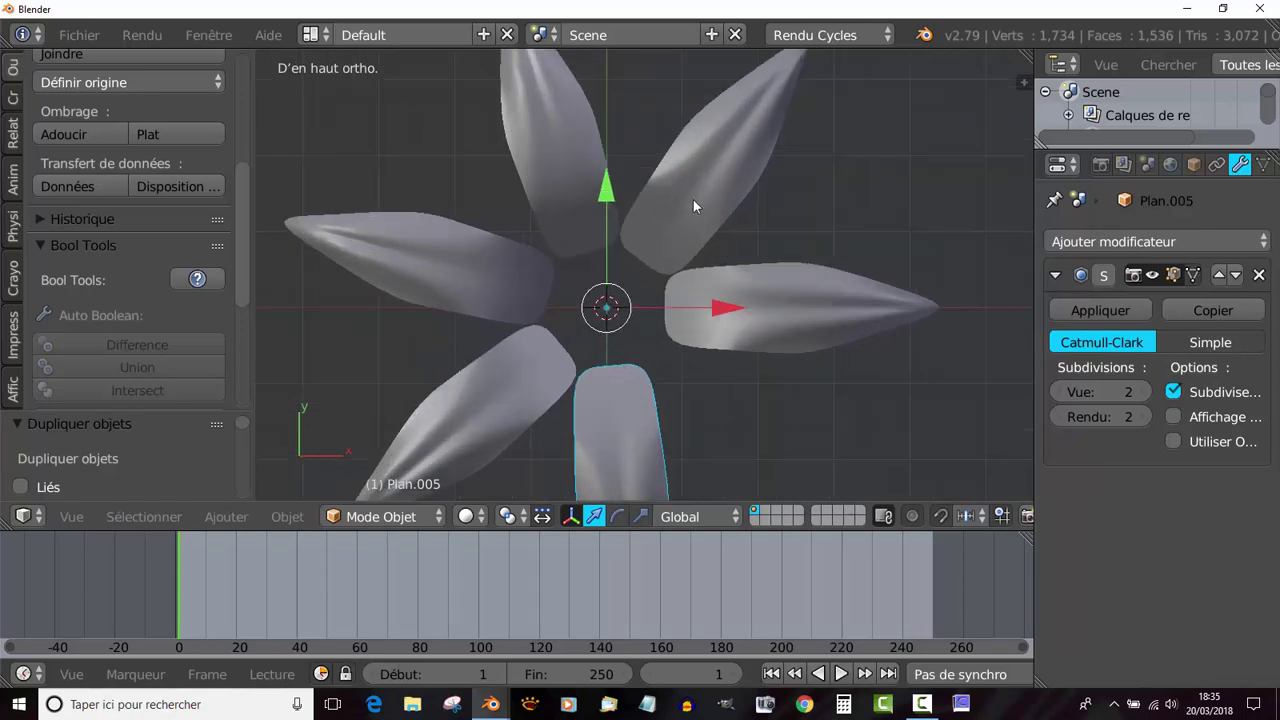
right_click(500, 260)
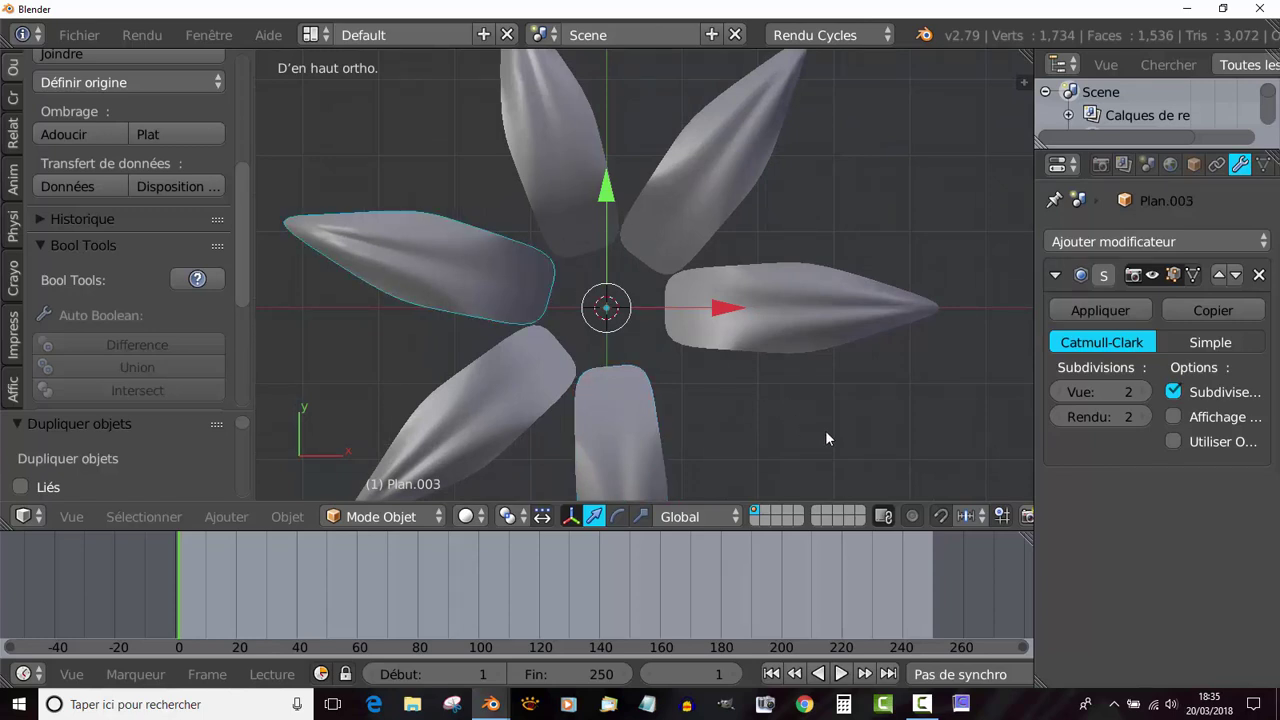
key("r")
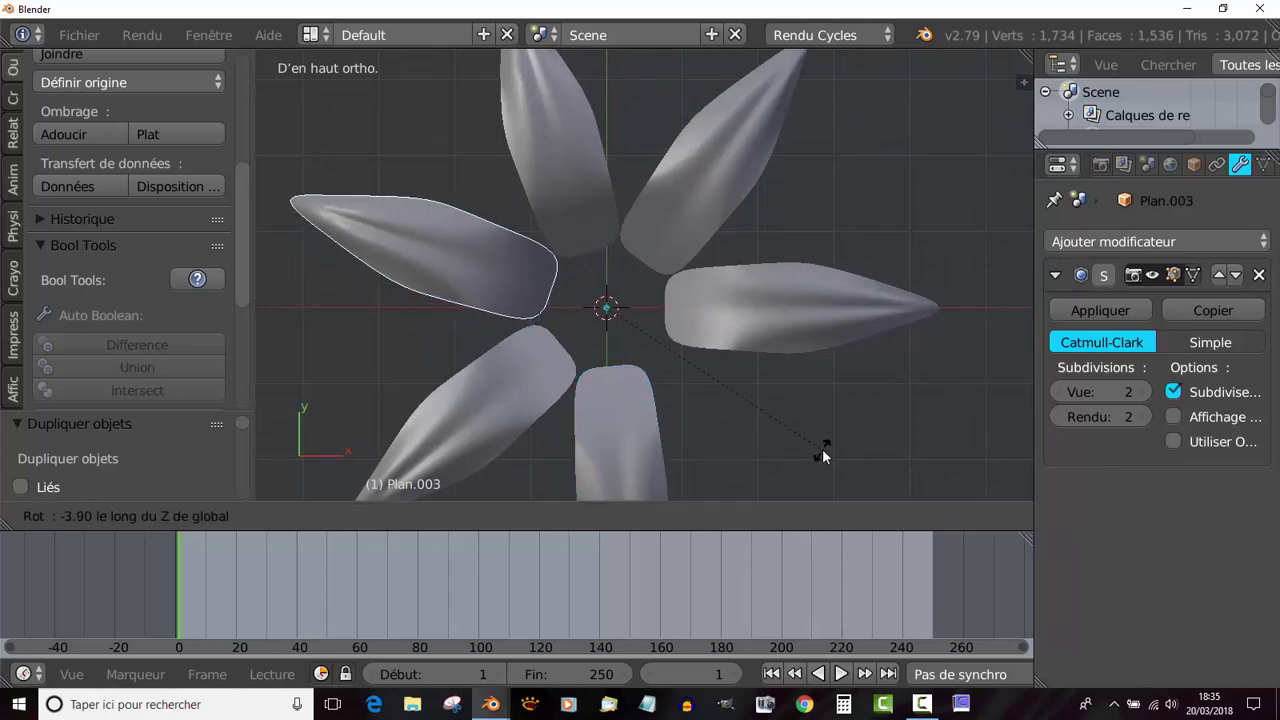
left_click(822, 455)
Step: Rotate the second leaf by -1.17° and the third leaf by -2.5° around the centre to tighten the gaps between their bases
scroll(646, 272, "up", 3)
right_click(670, 218)
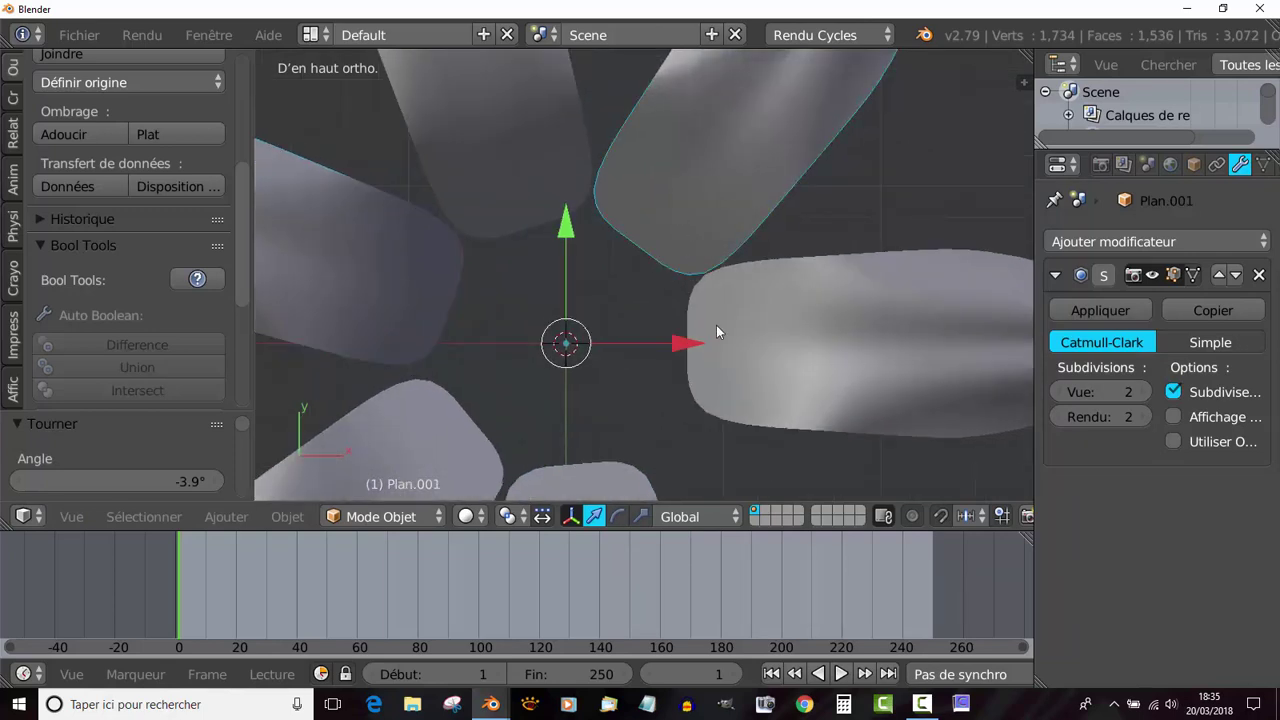
key("r")
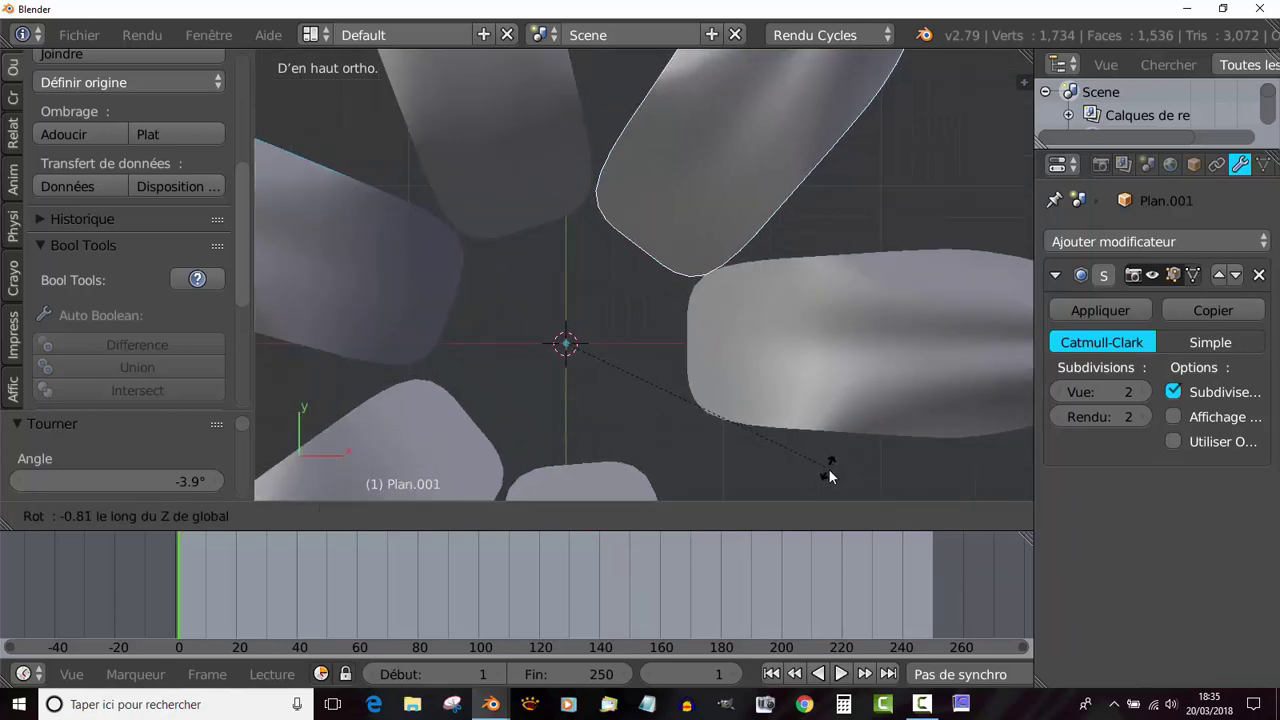
left_click(829, 476)
right_click(585, 255)
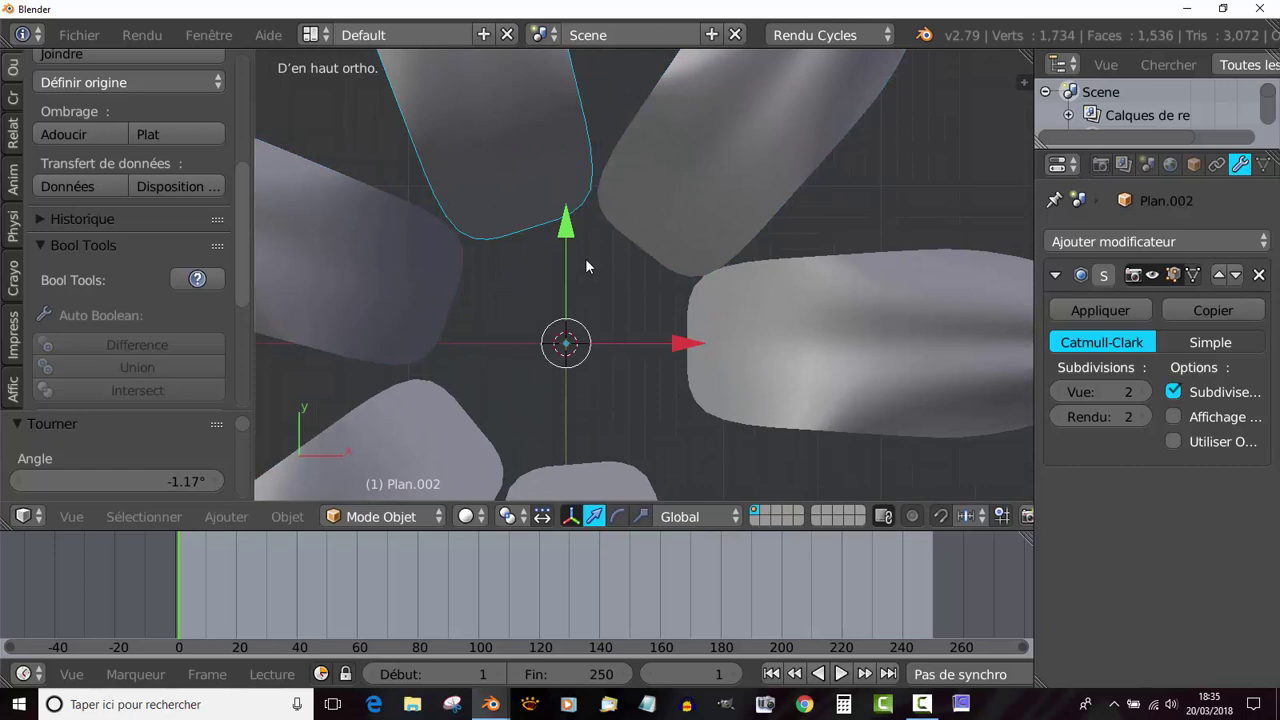
key("r")
left_click(797, 477)
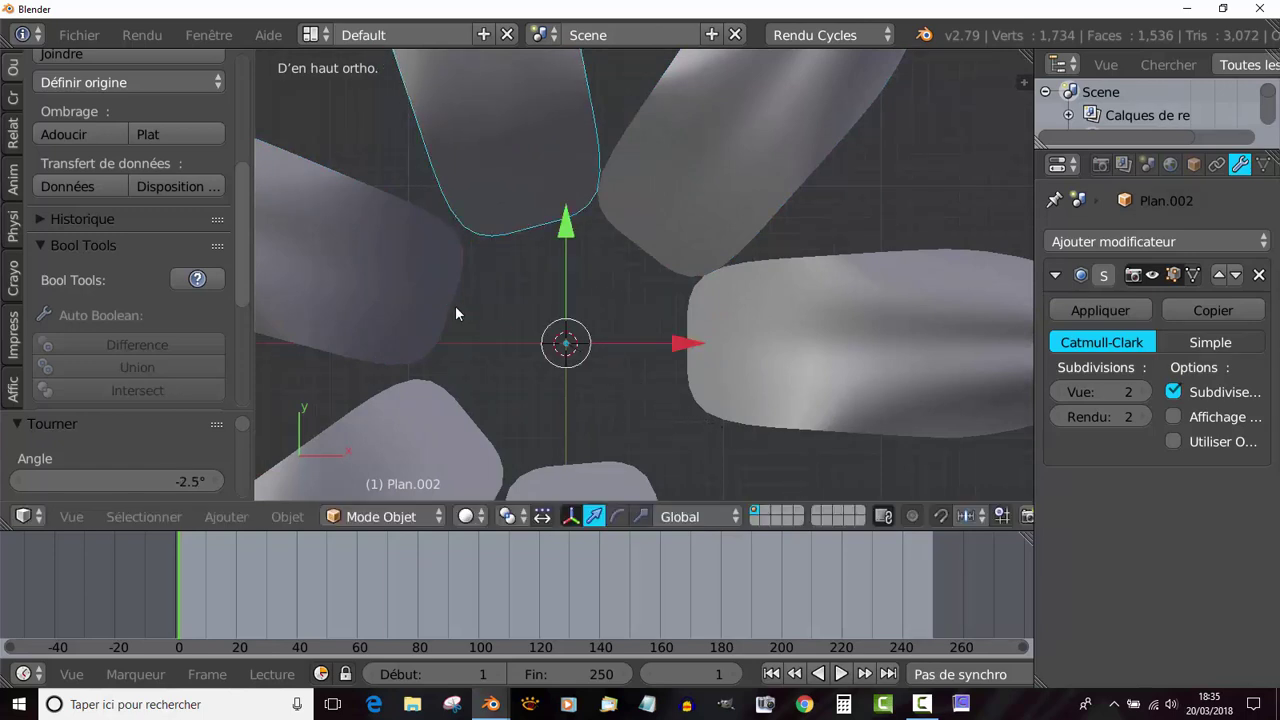
Step: Rotate the fourth leaf a further -3.4° around the centre, closer to the third leaf
right_click(455, 313)
key("r")
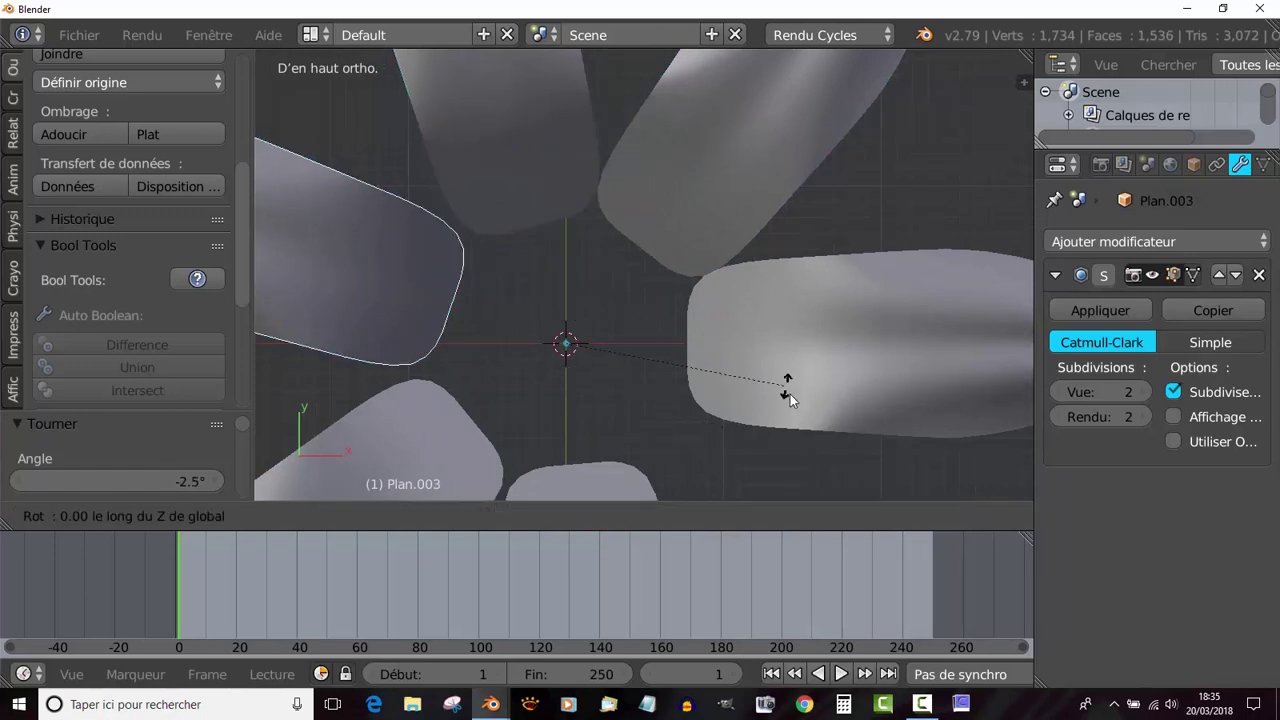
left_click(797, 402)
Step: Rotate the fifth leaf by -9.06° and the sixth leaf by -11.7° around the centre to close the gaps between their bases
right_click(490, 430)
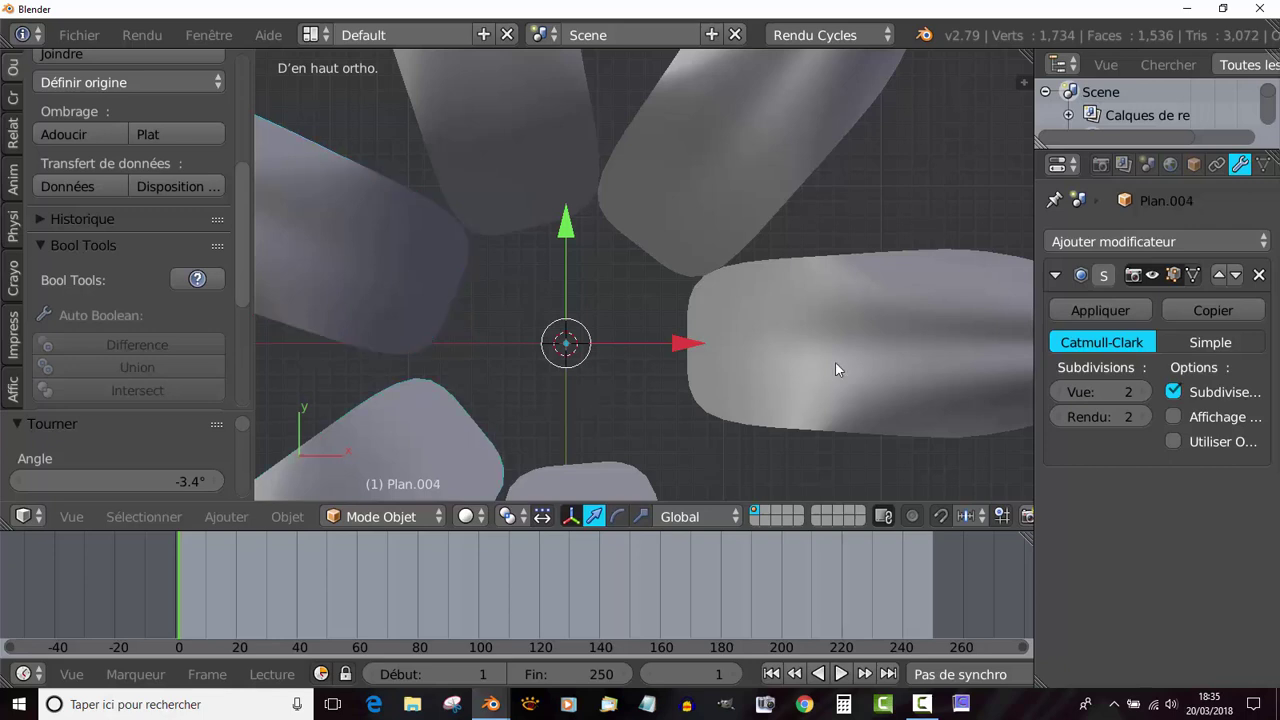
key("r")
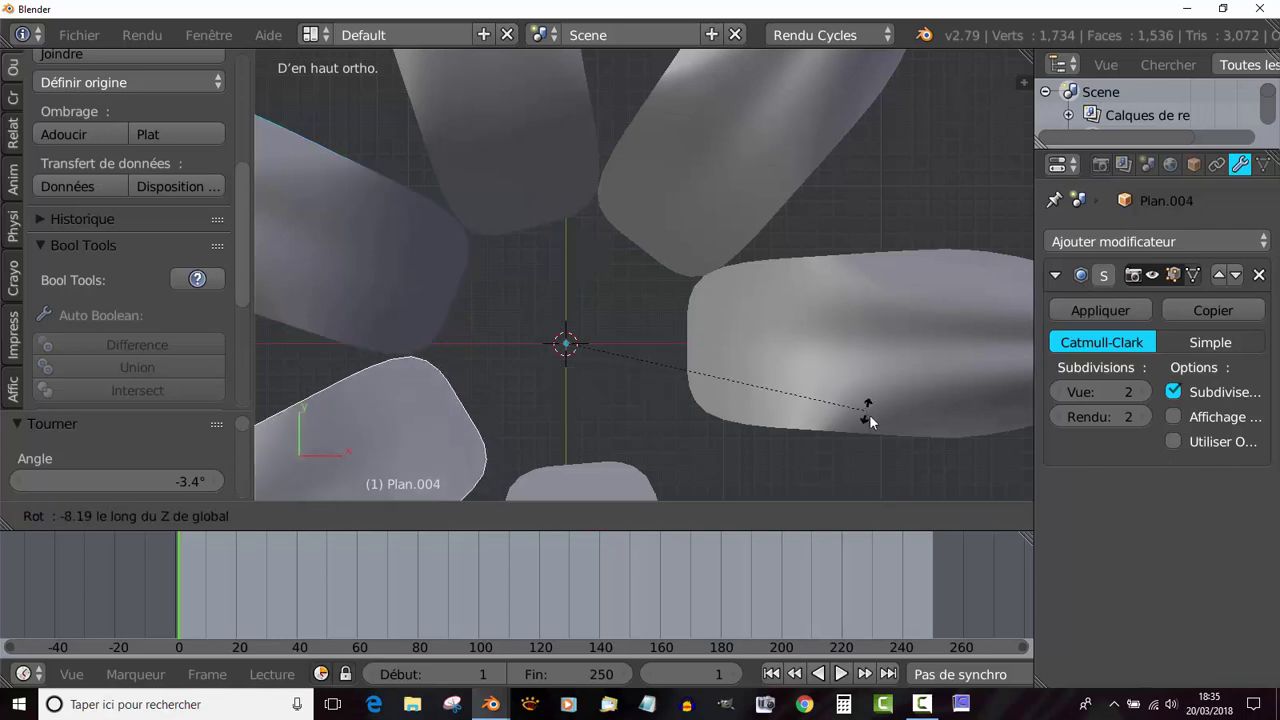
left_click(866, 423)
scroll(738, 320, "down", 5, "shift")
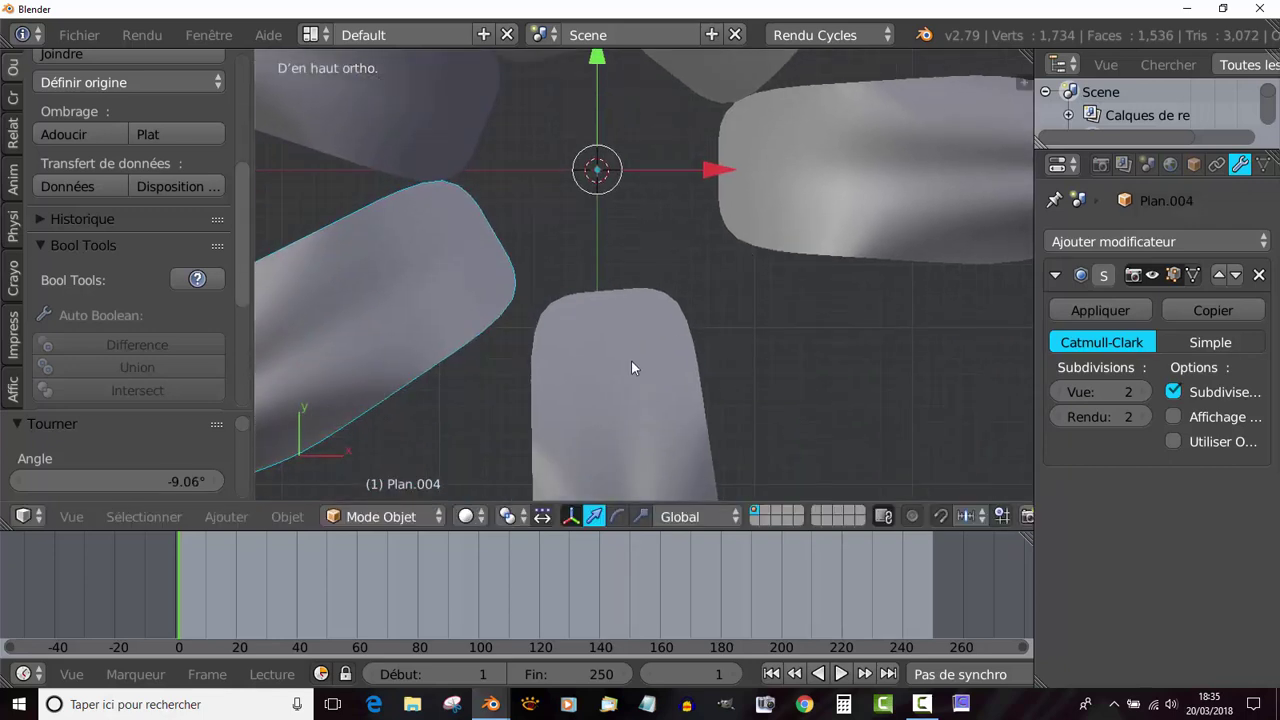
right_click(631, 360)
key("r")
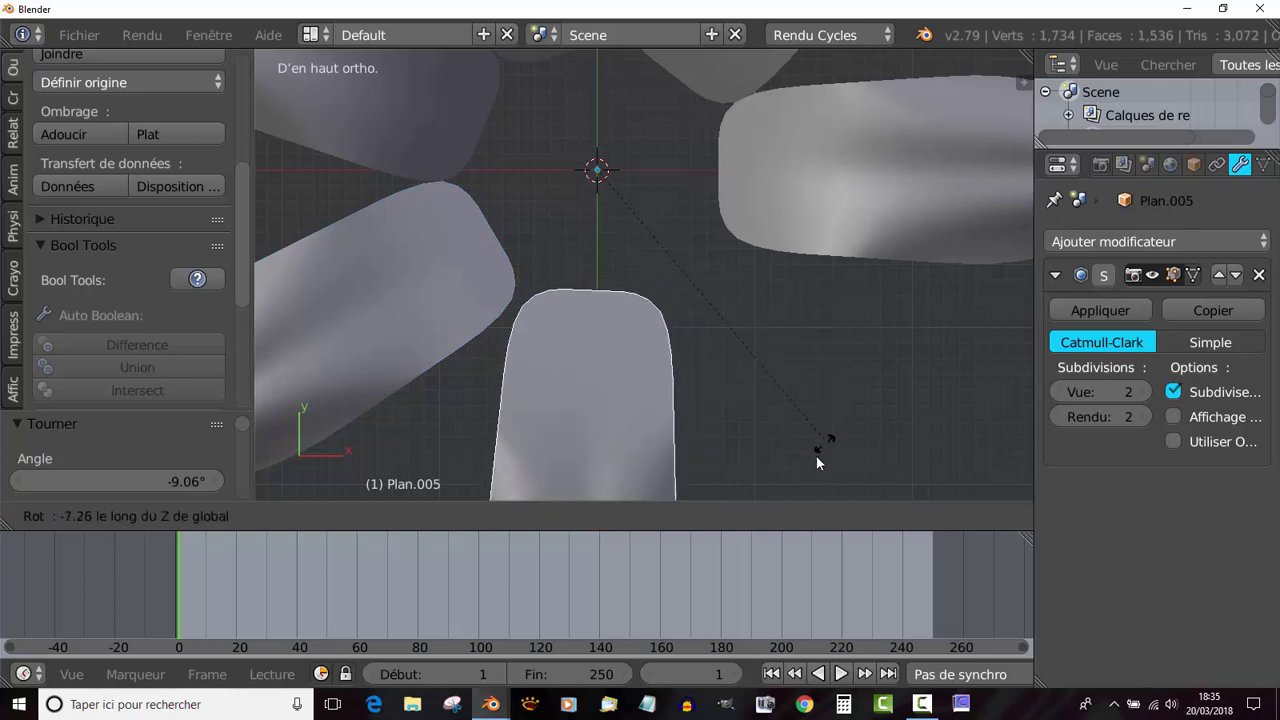
left_click(810, 469)
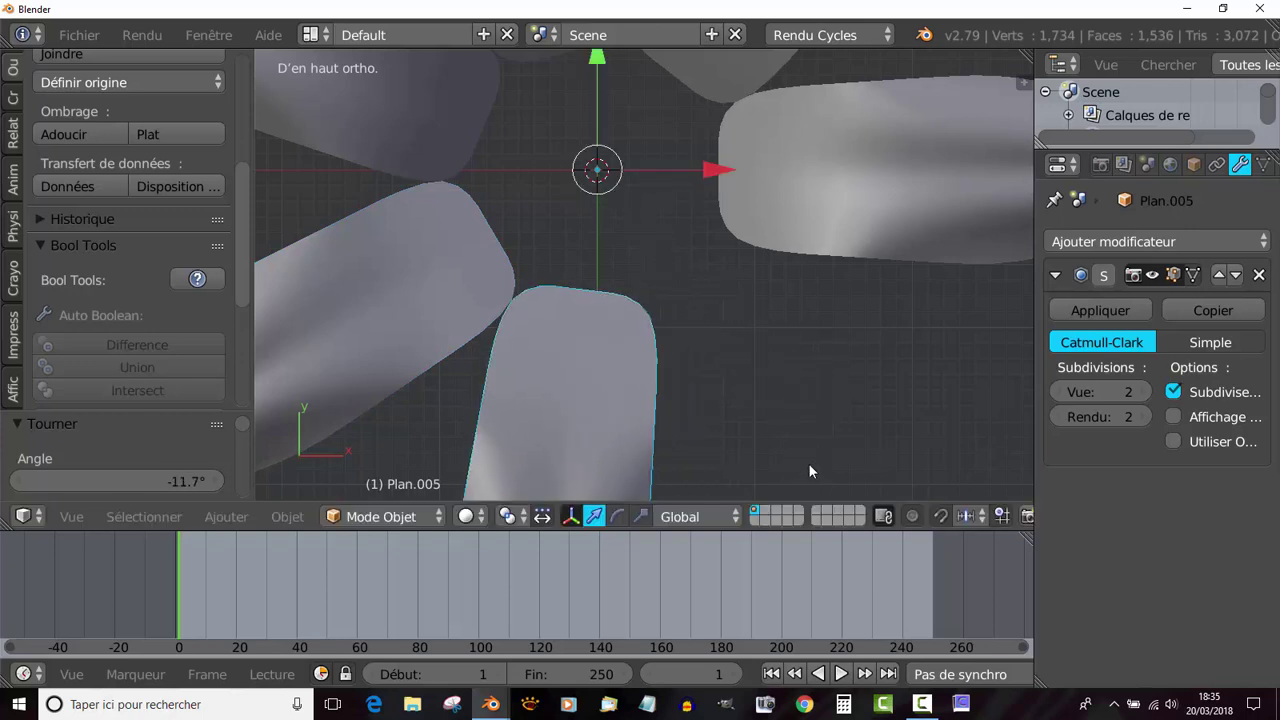
Step: Duplicate the sixth leaf in place and rotate the copy 48.6° around the global Z axis to make a seventh leaf
key("shift+d")
right_click(767, 402)
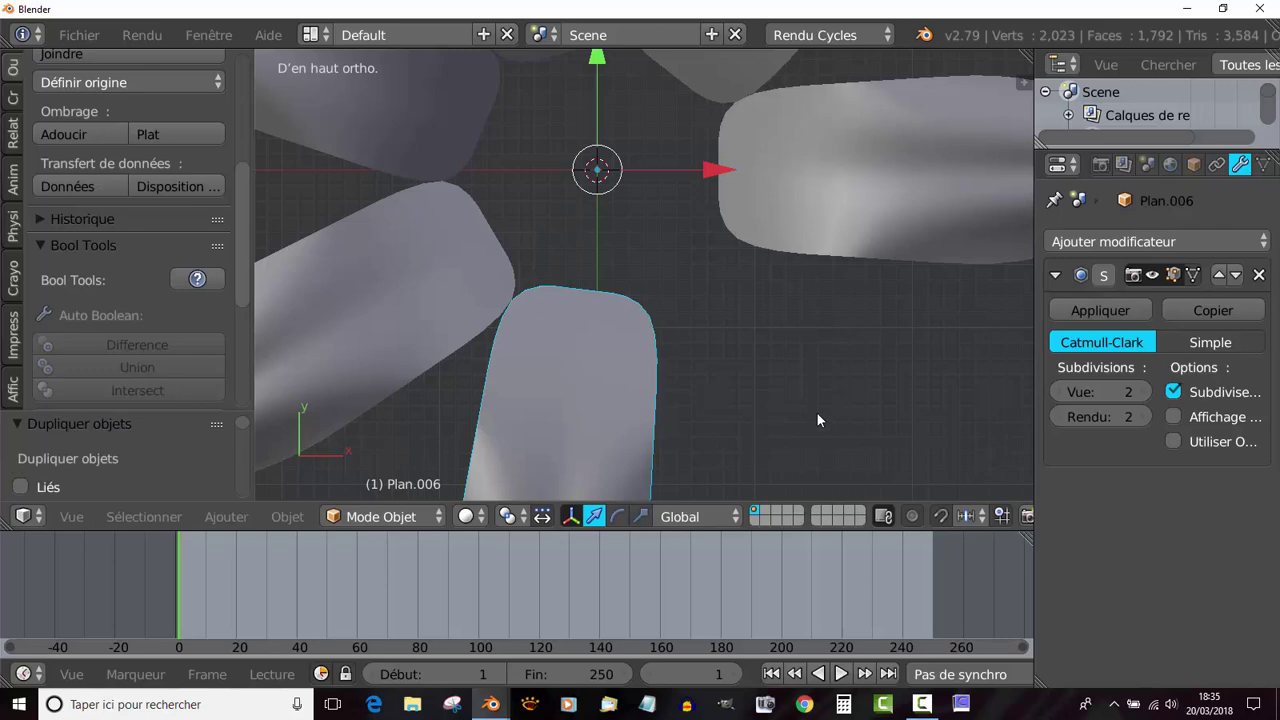
key("r")
key("z")
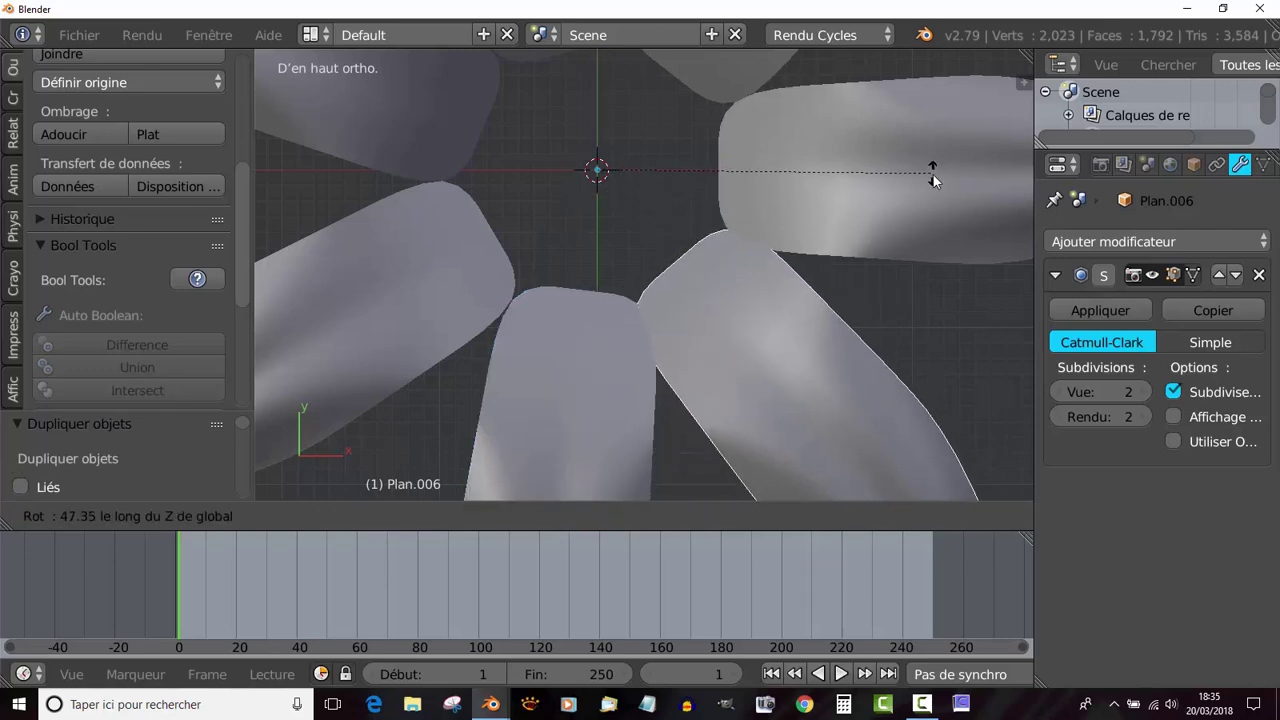
left_click(938, 176)
Step: Rotate the sixth leaf by -2.02° around the global Z axis to centre it between its neighbours
scroll(871, 257, "down", 3)
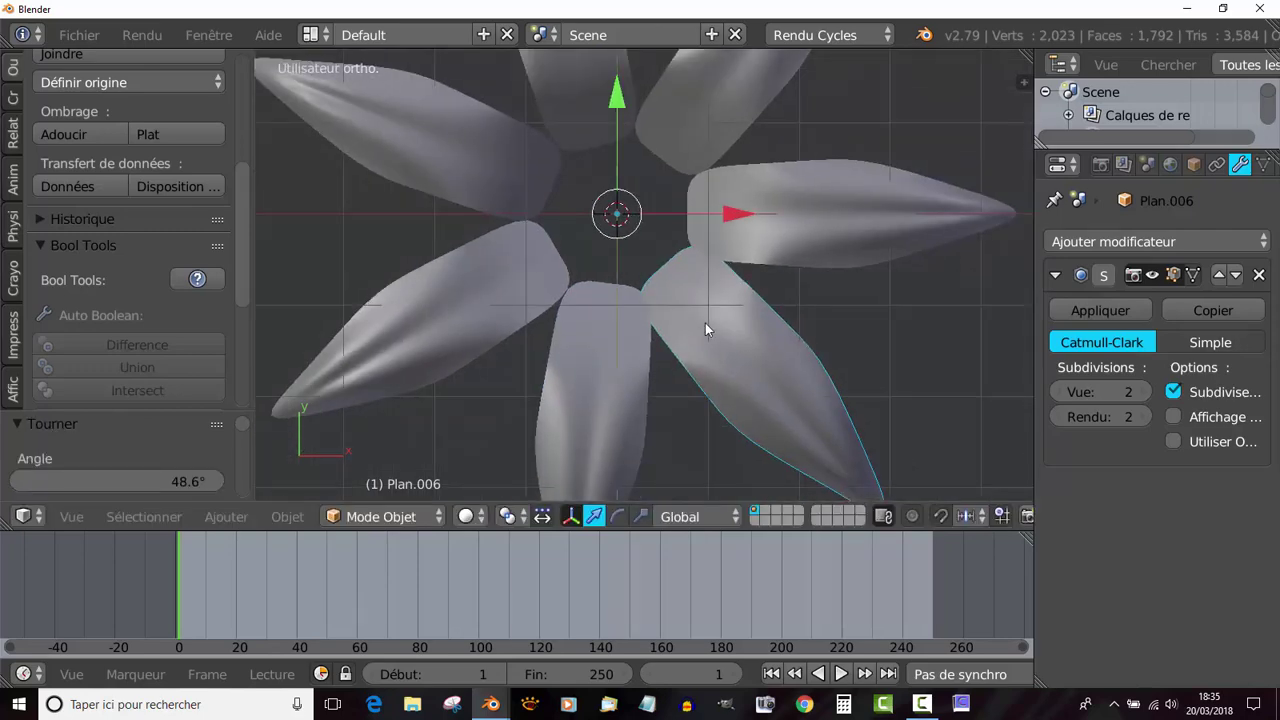
middle_click_drag(706, 326, 628, 337)
right_click(664, 337)
key("r")
key("z")
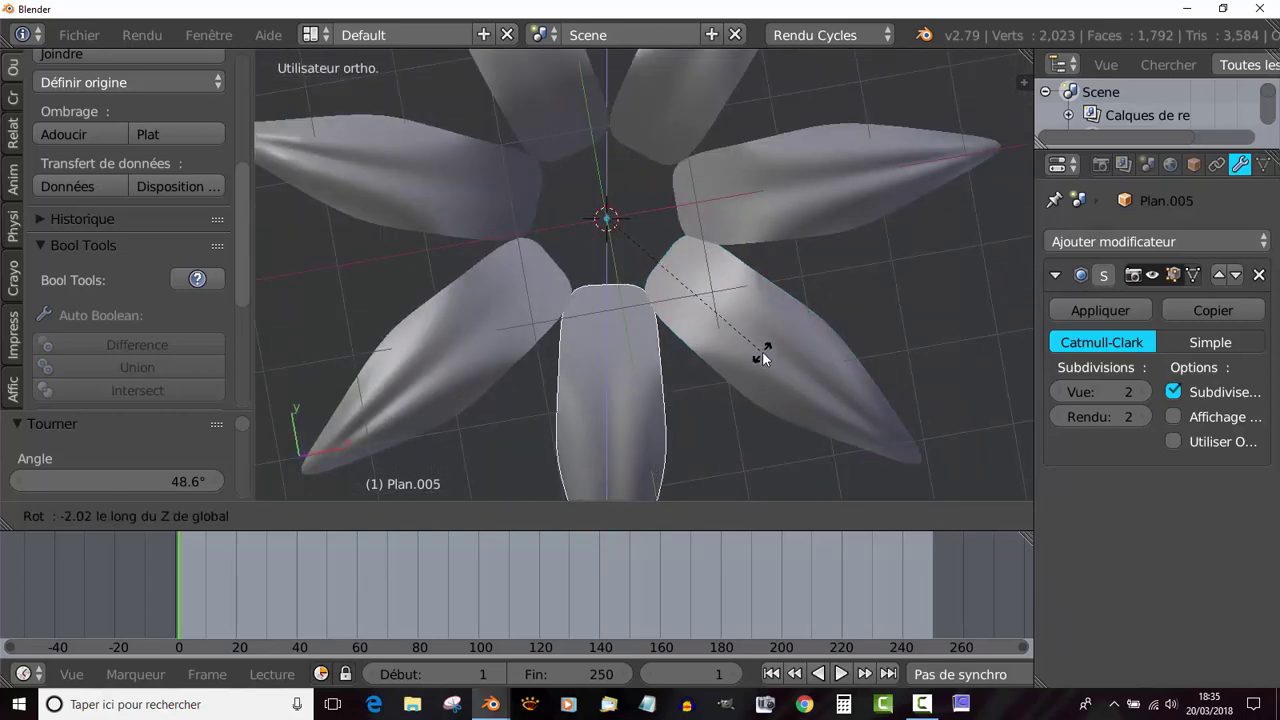
left_click(763, 355)
middle_click_drag(723, 229, 715, 215)
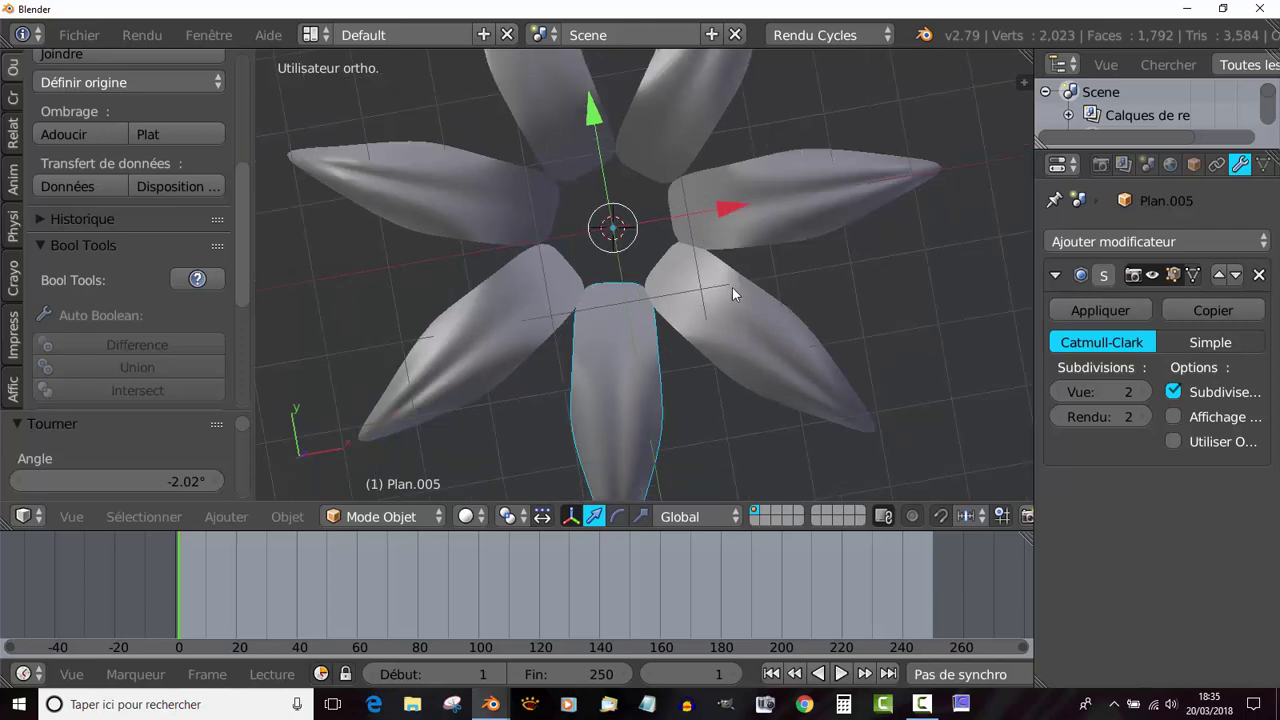
Step: Select all seven leaves and join them into a single object
key("Tab")
middle_click_drag(771, 340, 615, 316)
key("Tab")
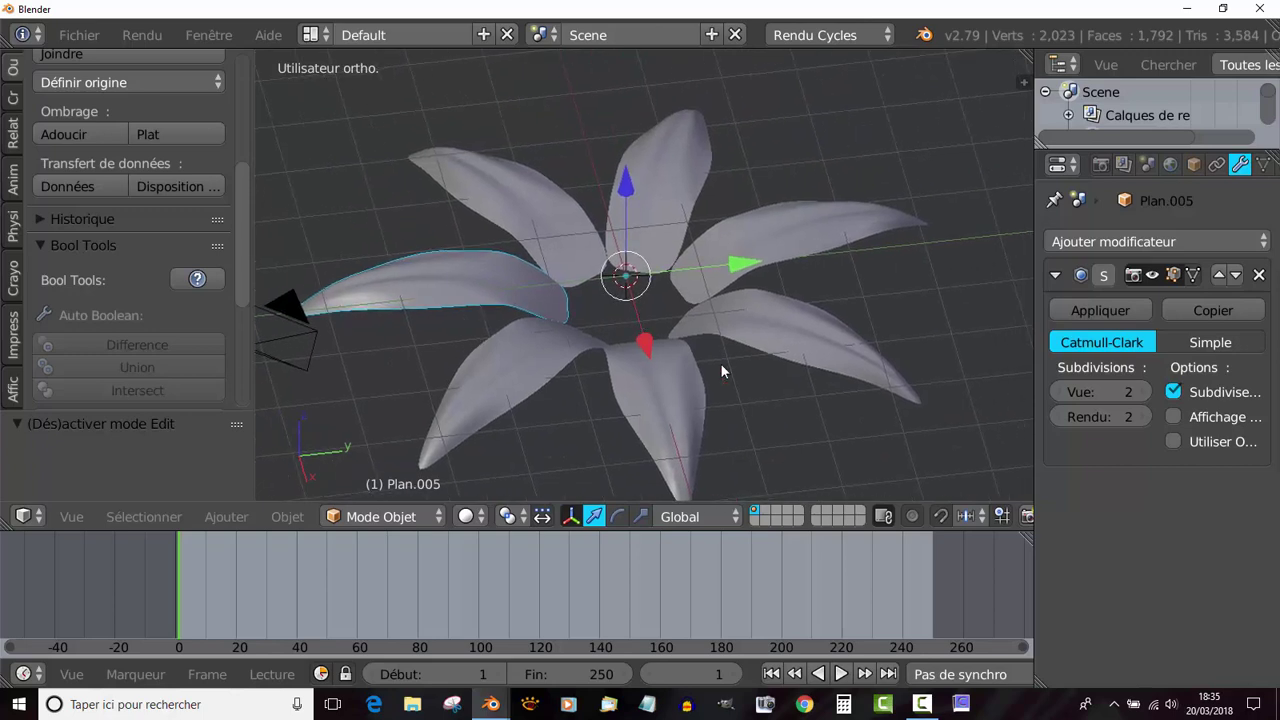
middle_click_drag(720, 366, 635, 376)
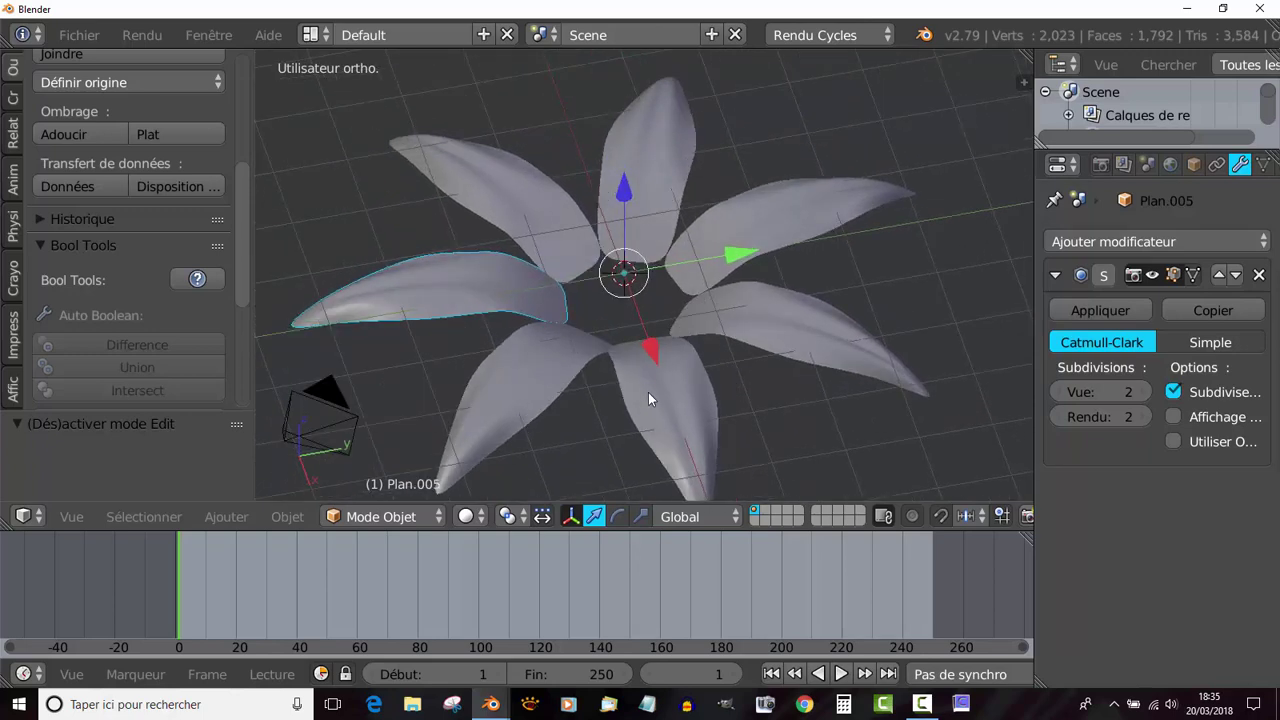
key("a")
key("a")
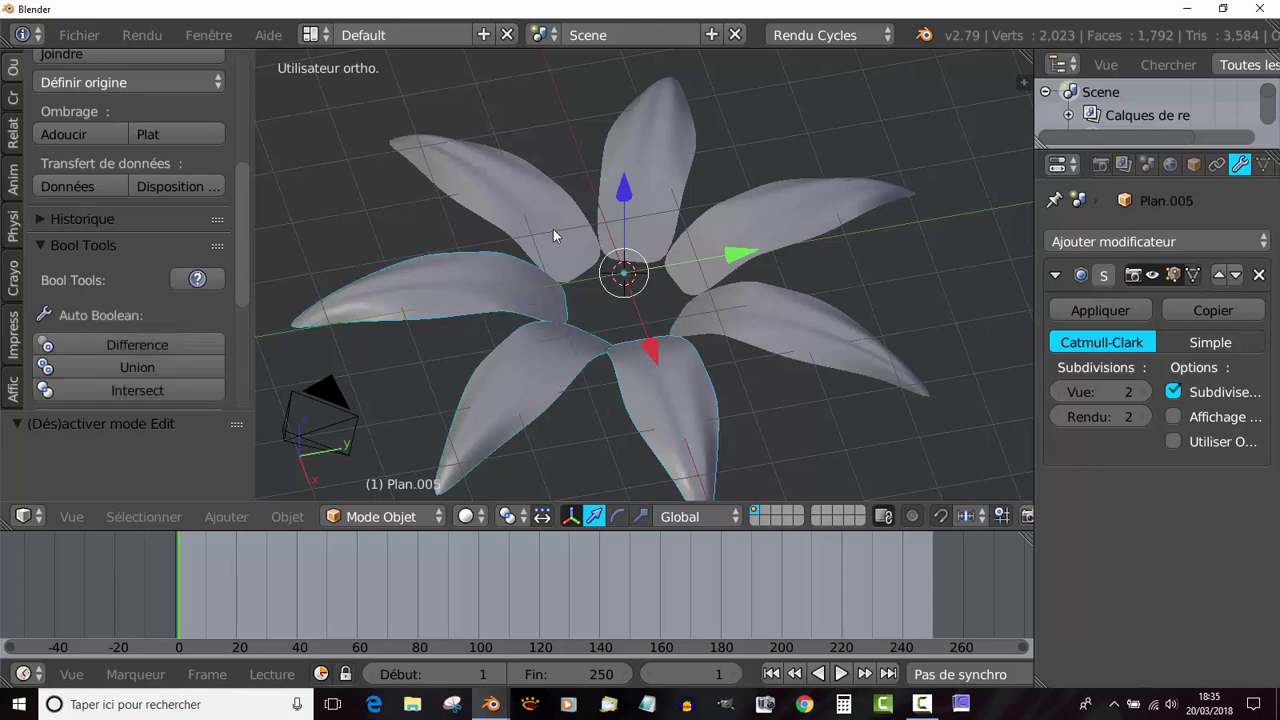
left_click(632, 207, "shift")
left_click(746, 285, "shift")
middle_click_drag(623, 371, 788, 432)
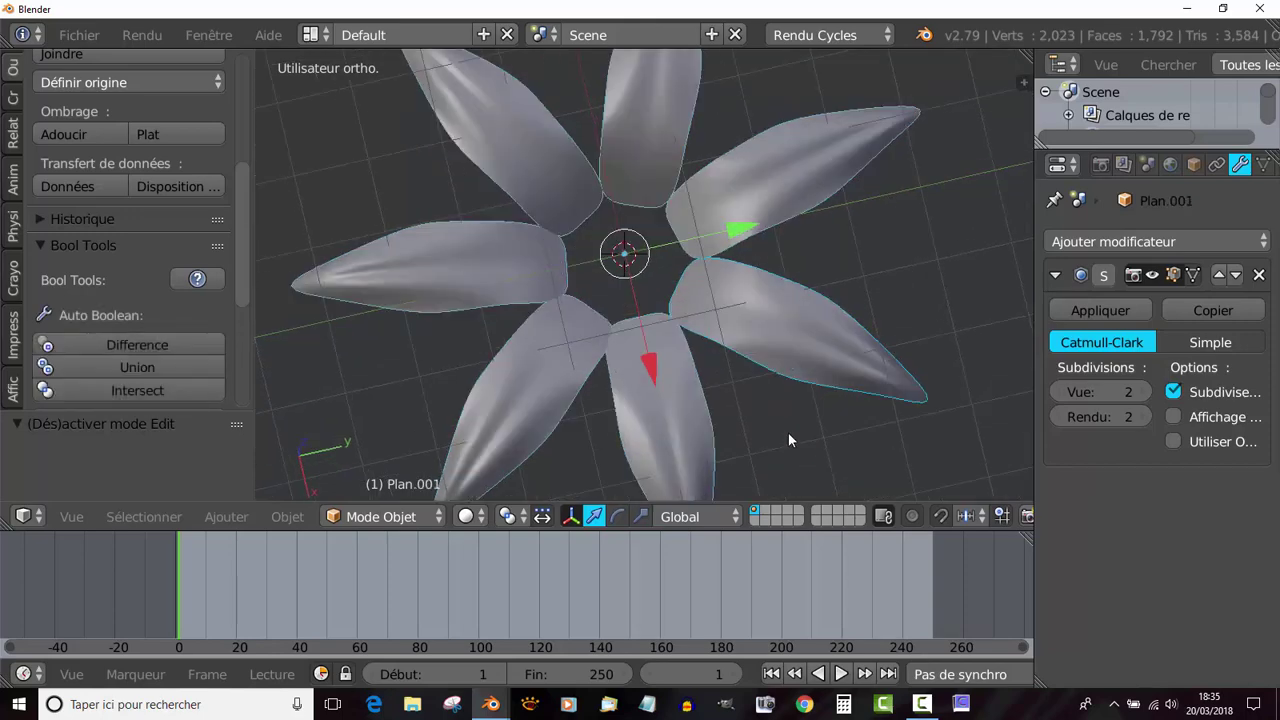
scroll(245, 232, "up", 3)
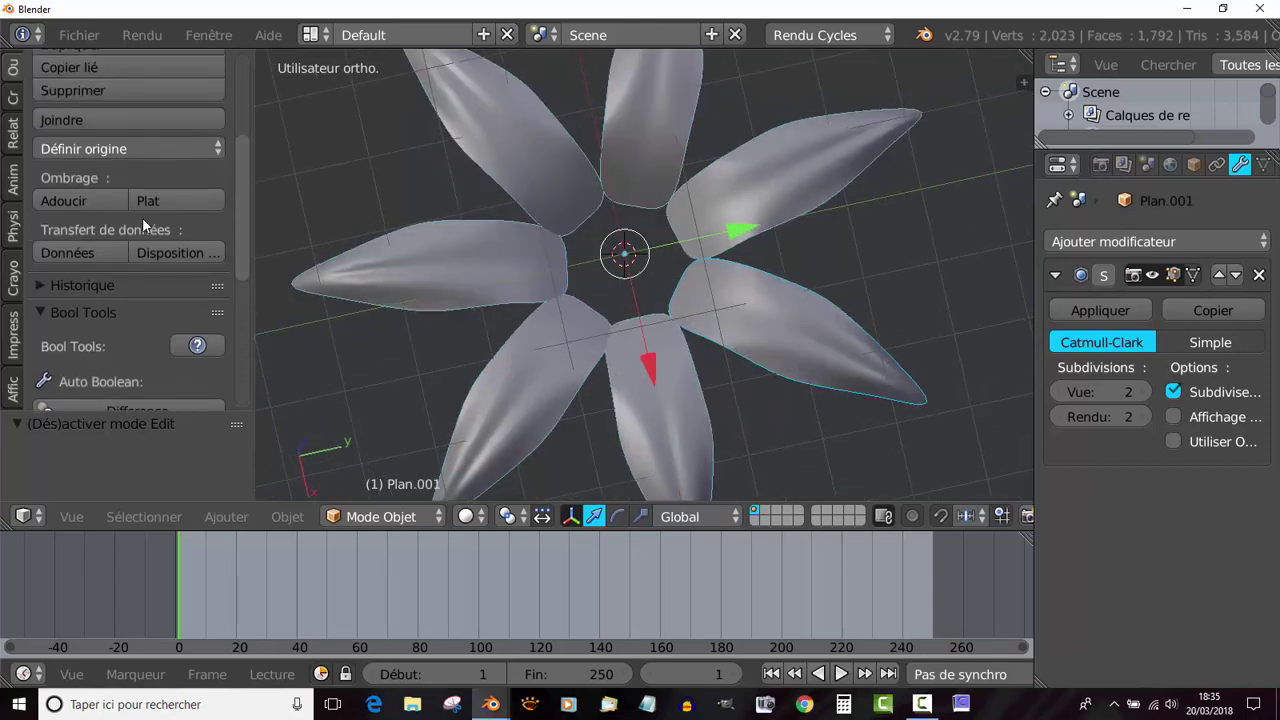
left_click(101, 152)
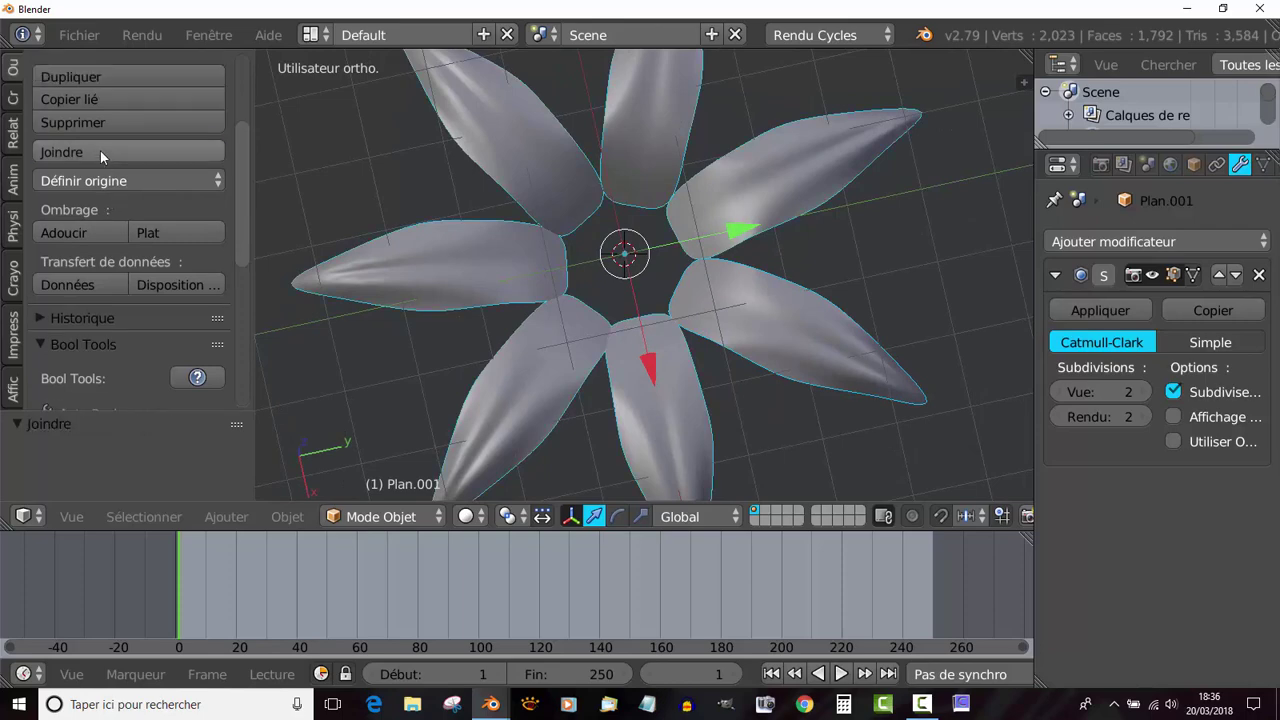
Step: Examine the joined leaf mesh in Edit Mode, then return to Object Mode
key("Tab")
scroll(672, 402, "down", 2)
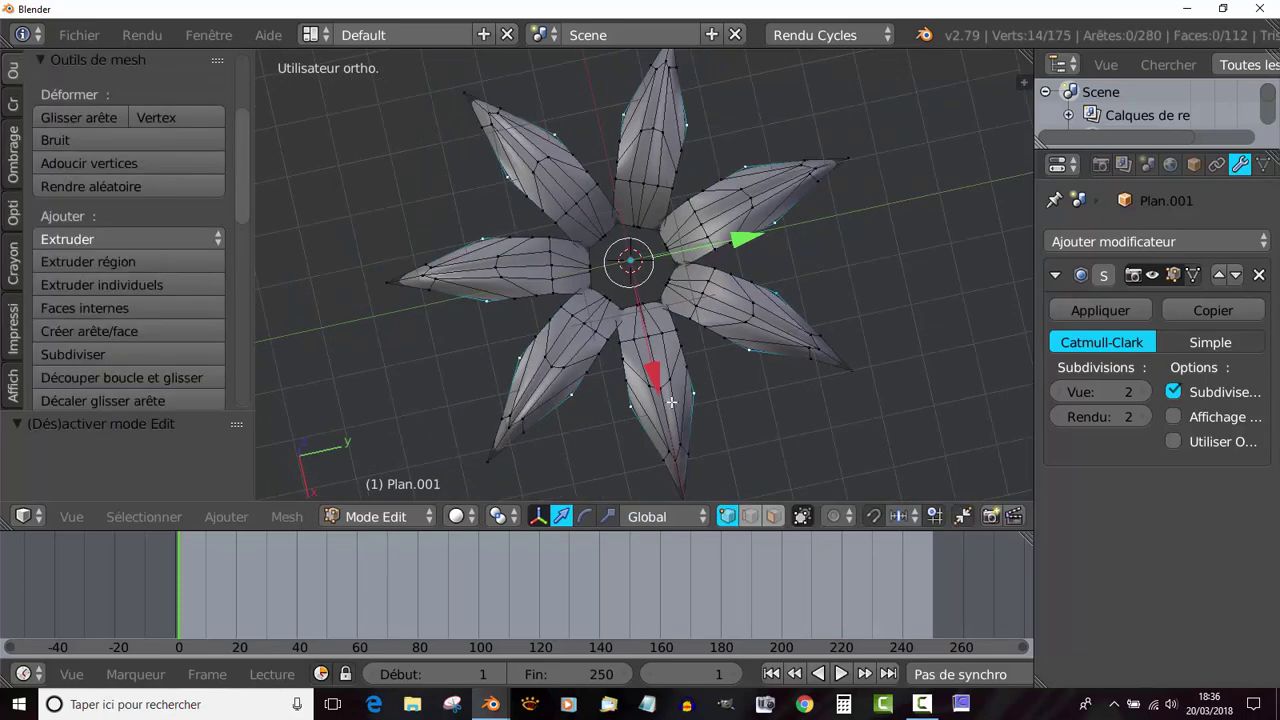
middle_click_drag(767, 420, 766, 366)
scroll(814, 403, "up", 1)
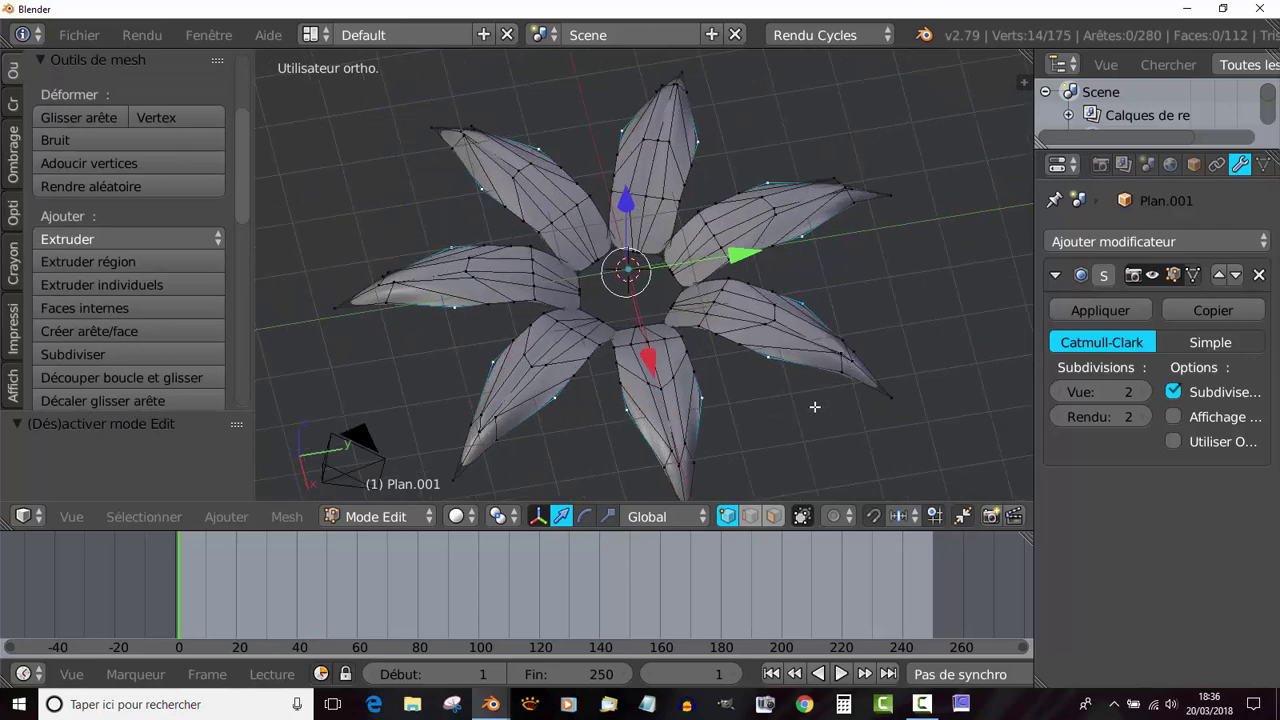
scroll(793, 366, "down", 1)
scroll(800, 366, "up", 1)
key("Tab")
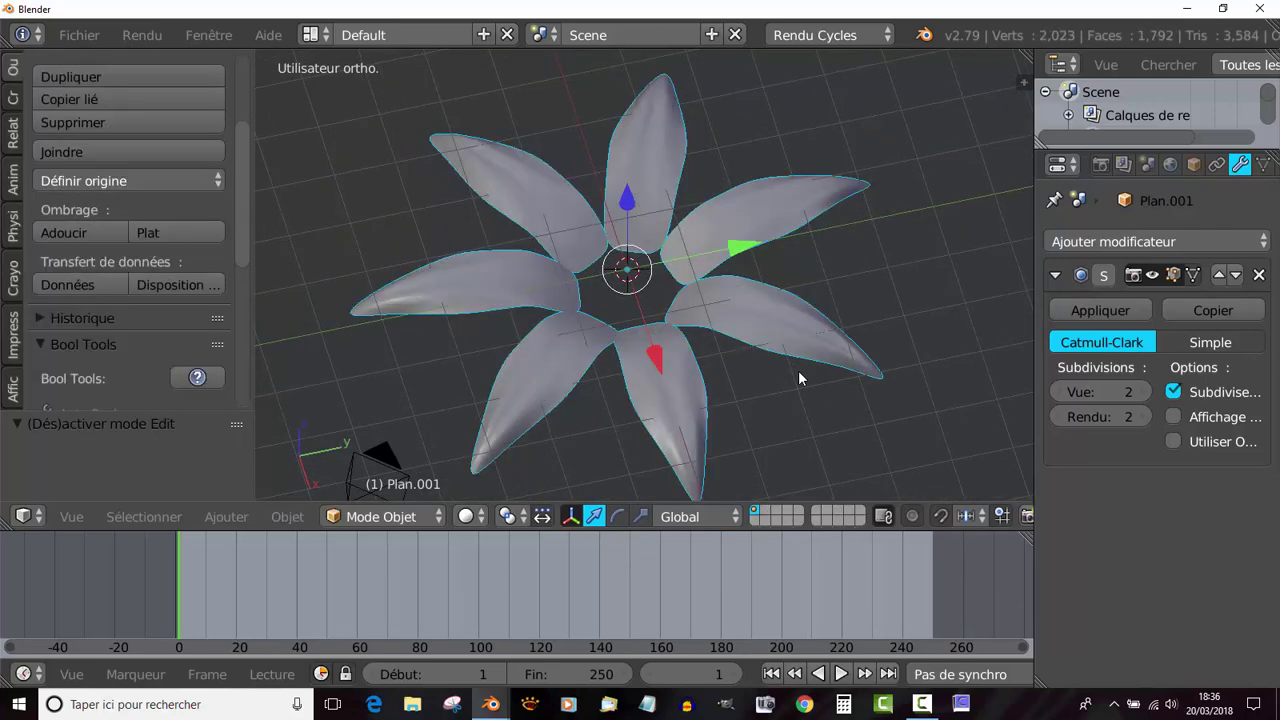
Step: Try to scale the whole leaf ring down around its centre
key("s")
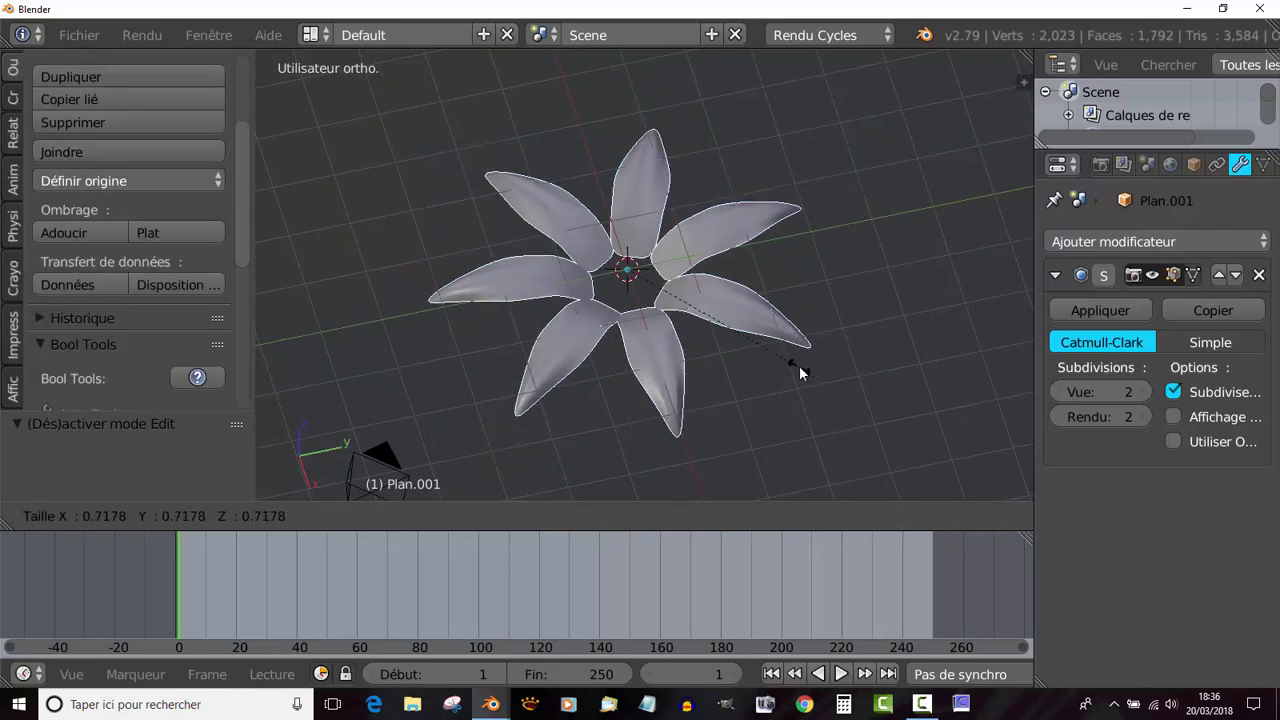
left_click(816, 391)
key("Tab")
middle_click_drag(808, 360, 799, 425)
key("Tab")
Step: In Edit Mode from the top view, replace the selection with one leaf's tip vertices and switch to wireframe display
key("Tab")
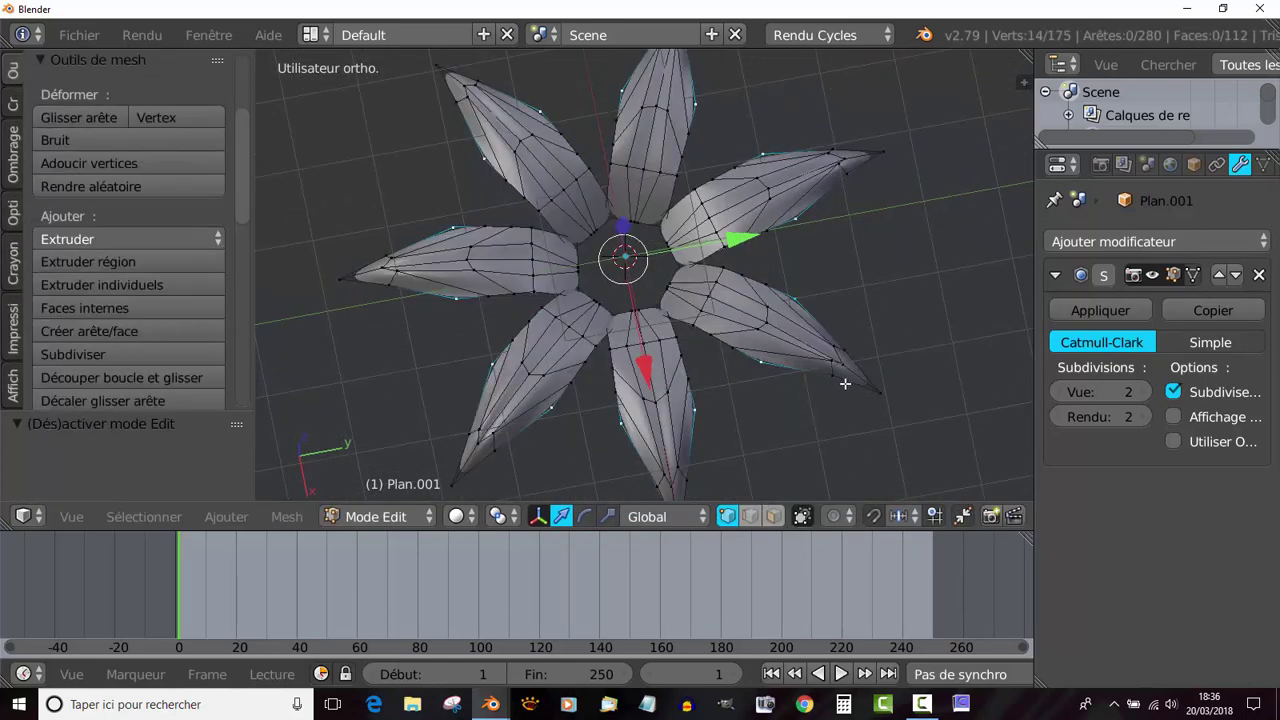
key("KP_7")
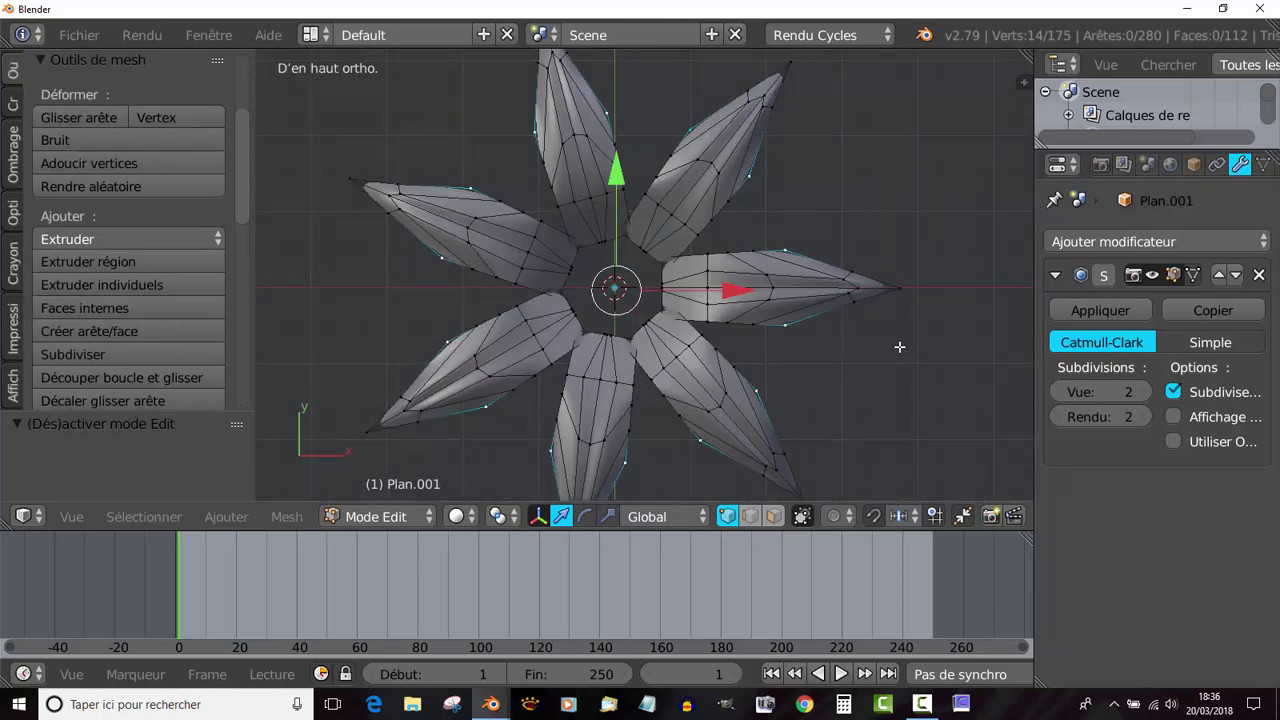
scroll(899, 347, "down", 2)
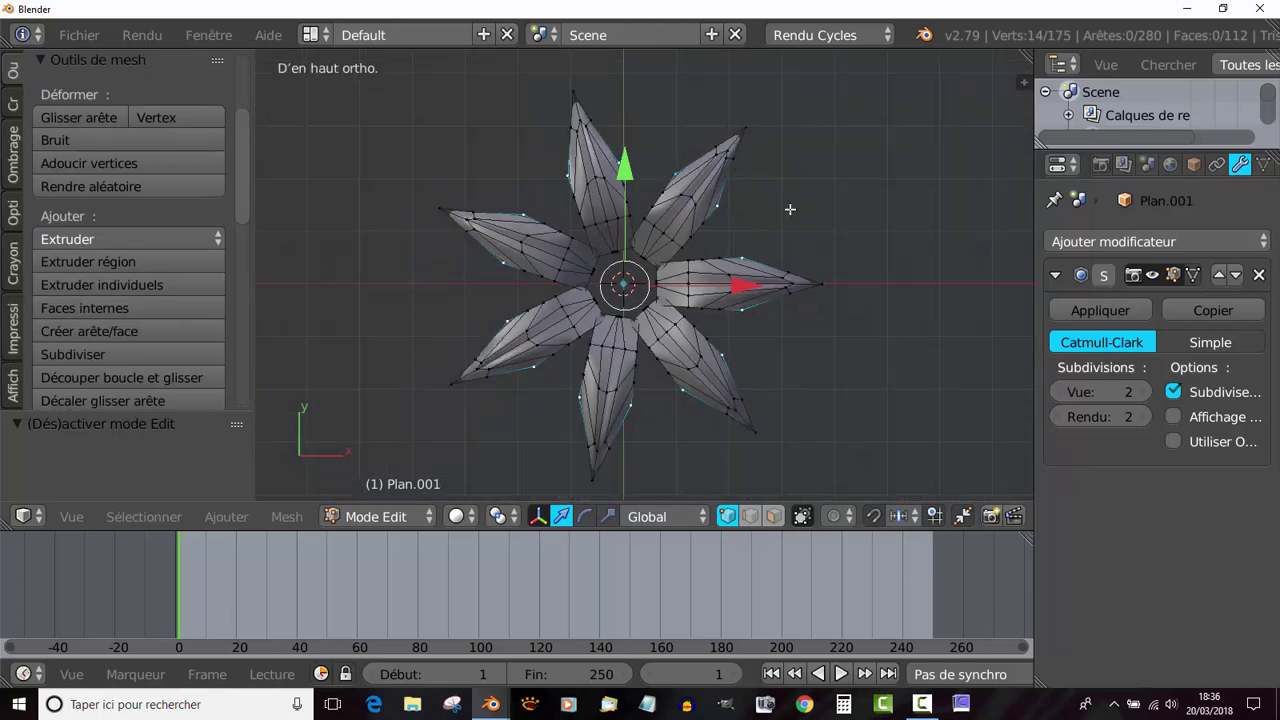
key("a")
key("c")
left_click(737, 143)
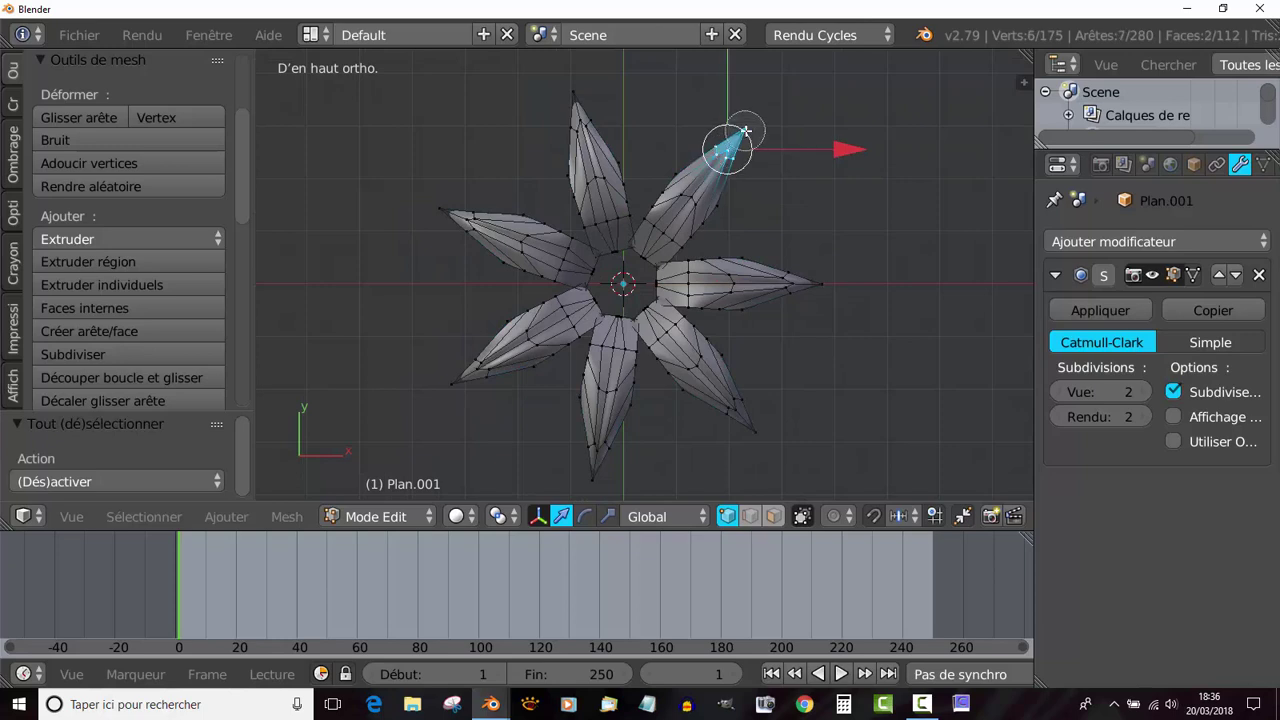
right_click(651, 125)
key("z")
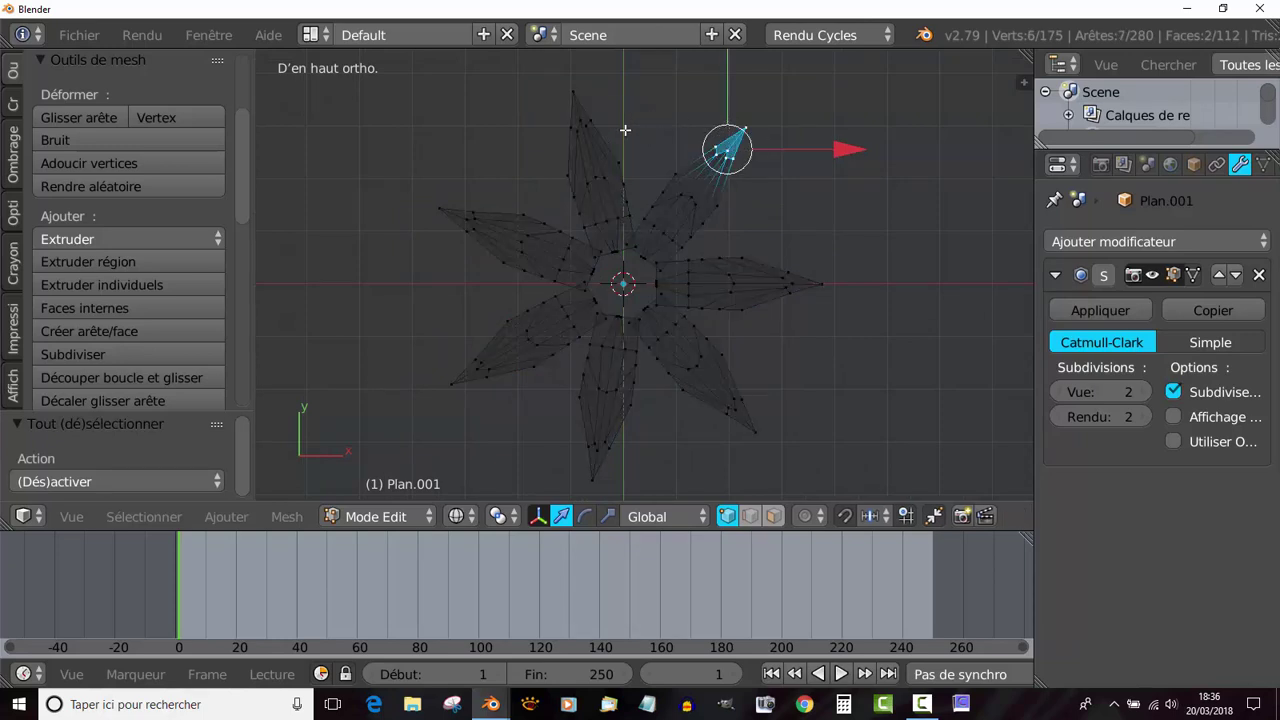
Step: Add the tip vertices of the remaining six leaves to the selection with circle select
left_click(588, 112)
left_click(452, 224)
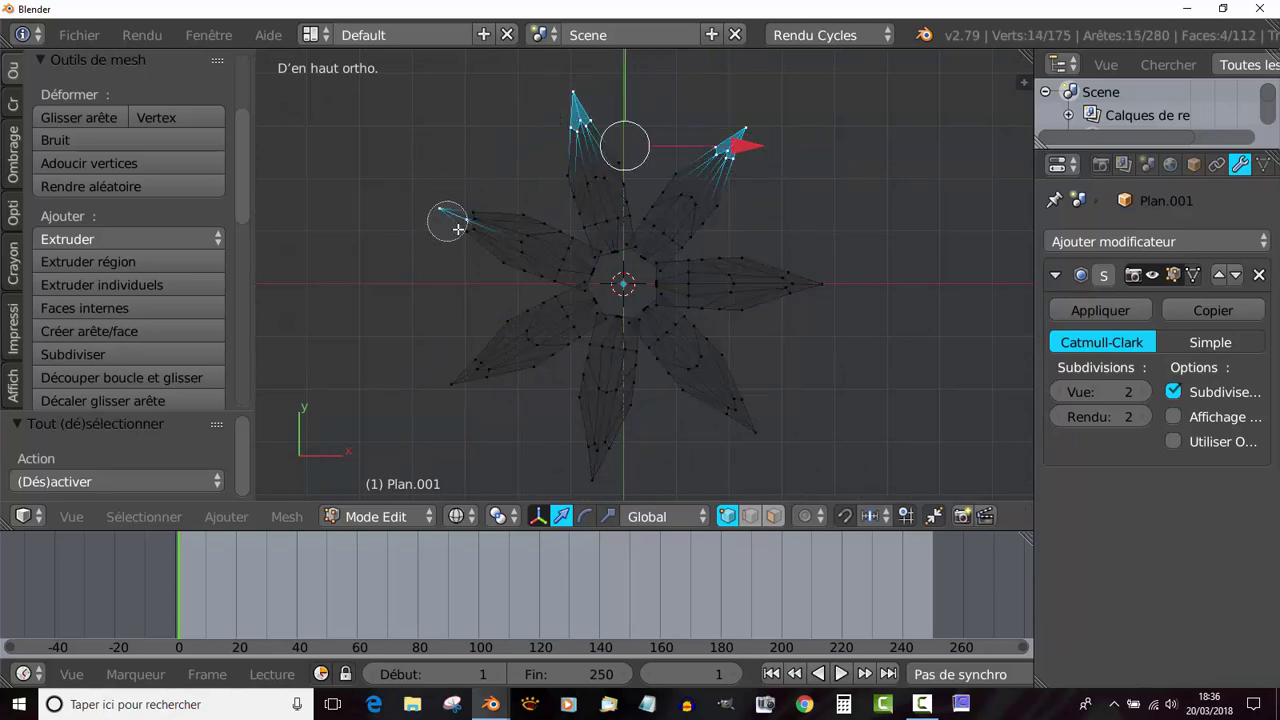
left_click(457, 240)
left_click(494, 371)
left_click(606, 452)
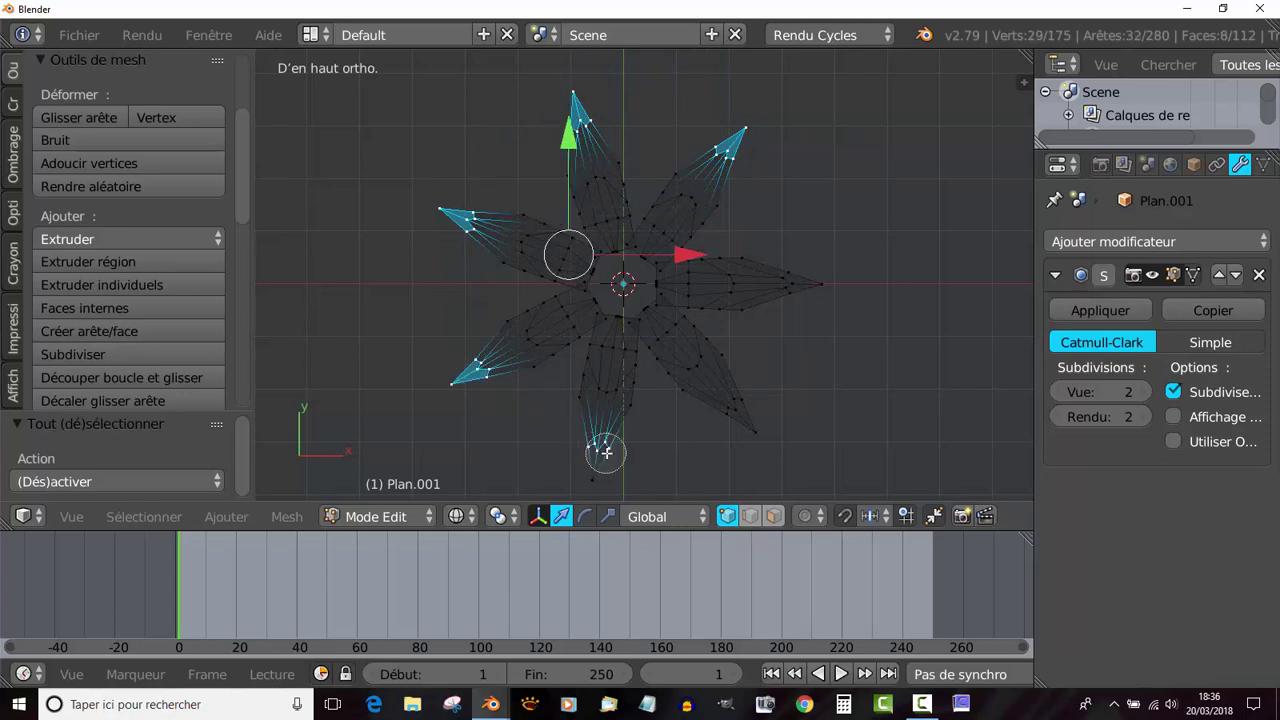
left_click(738, 410)
left_click(786, 284)
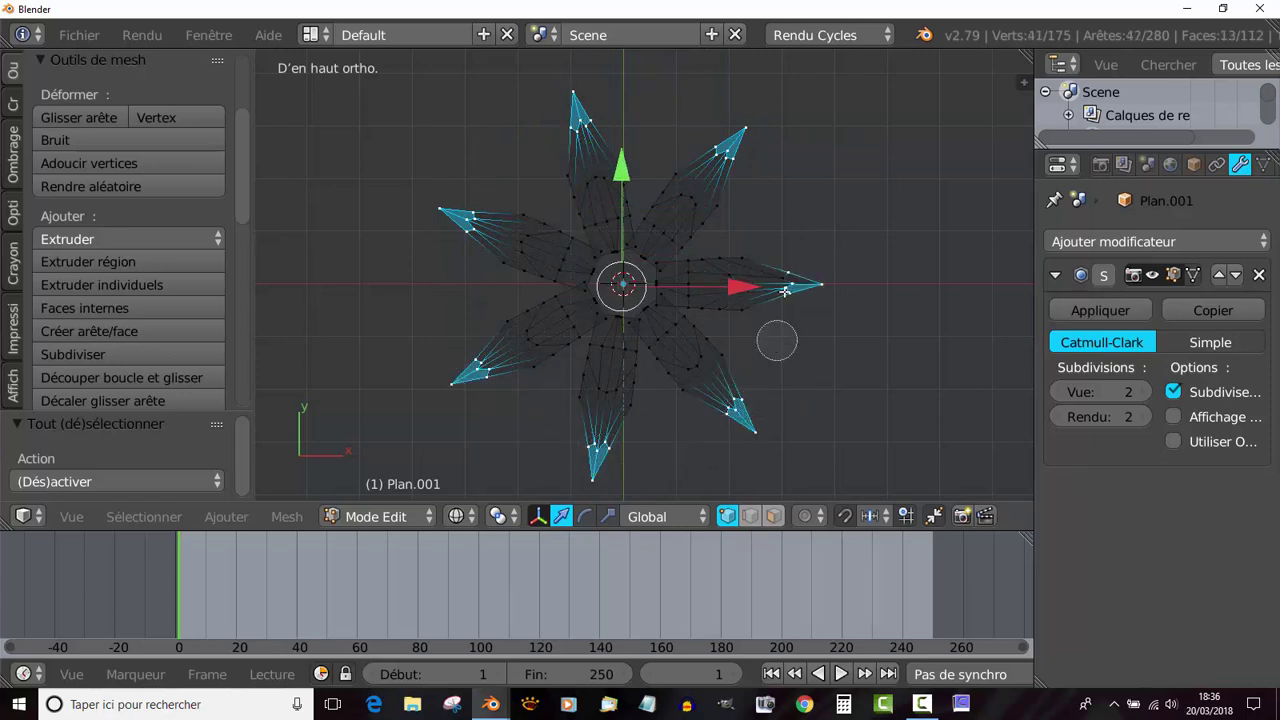
left_click(786, 288)
key("Escape")
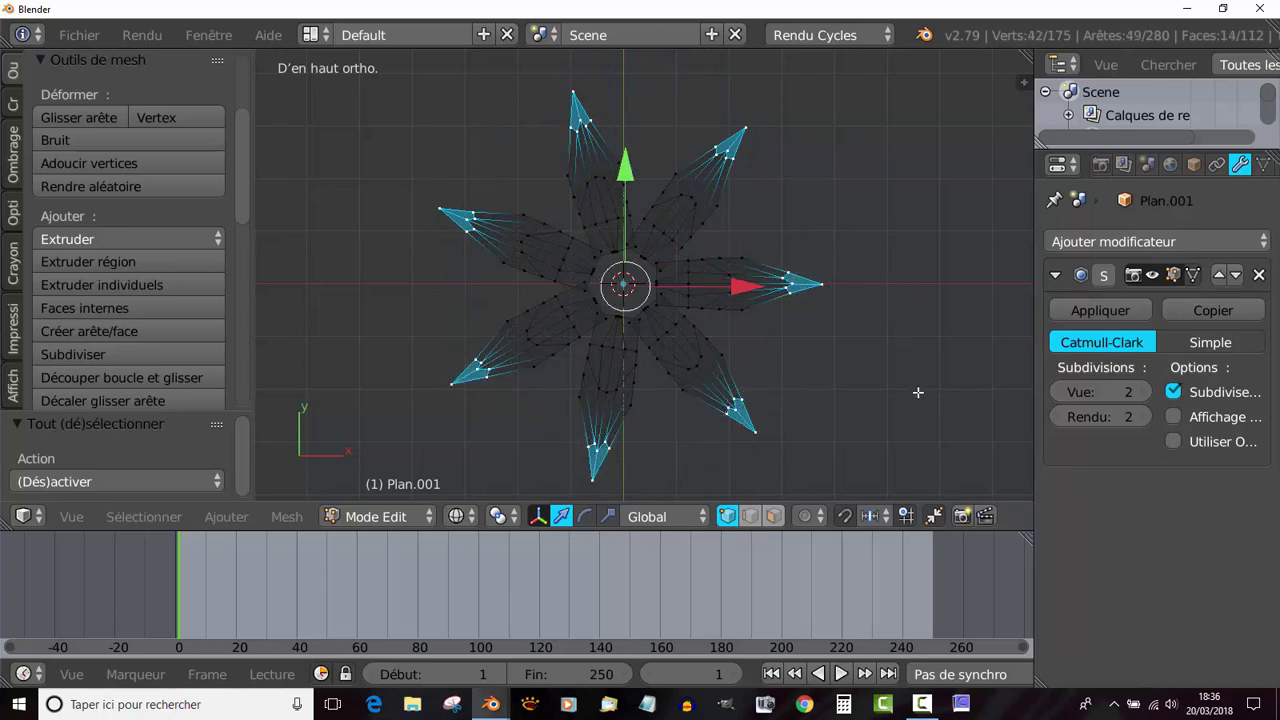
Step: Scale the selected leaf tips slightly inward, then return to Object Mode with solid shading
middle_click_drag(918, 393, 848, 299)
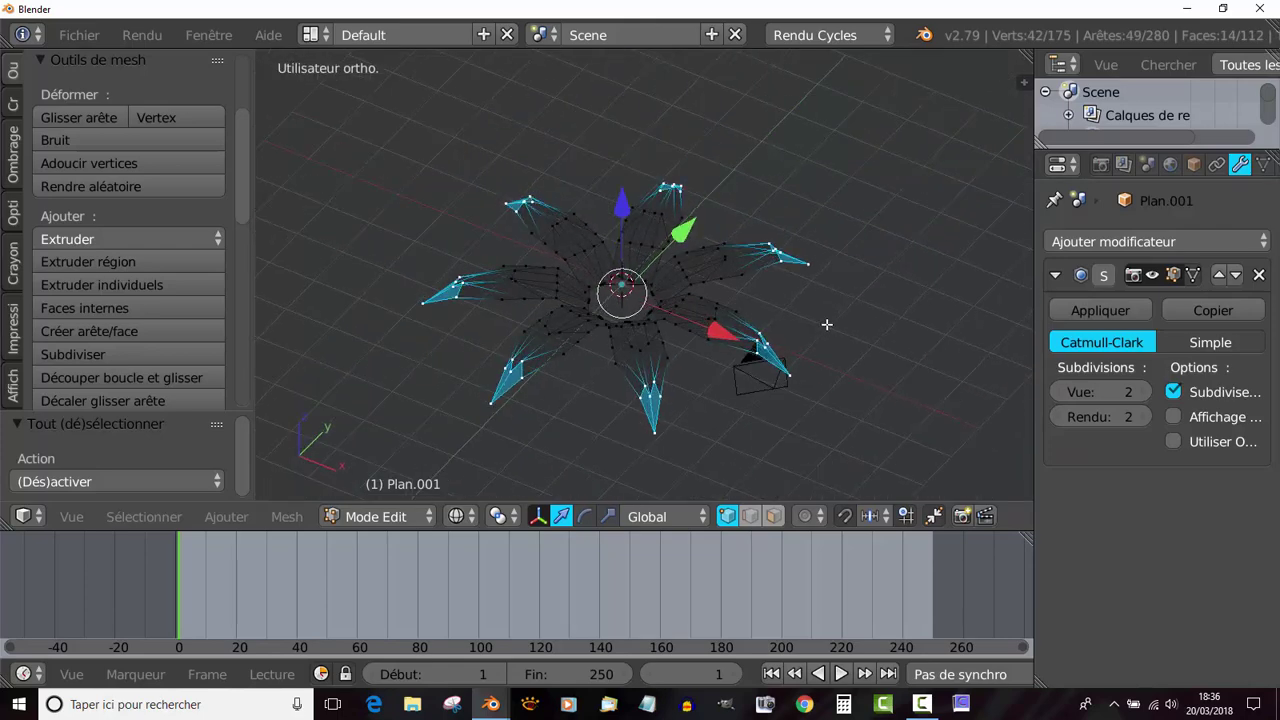
key("s")
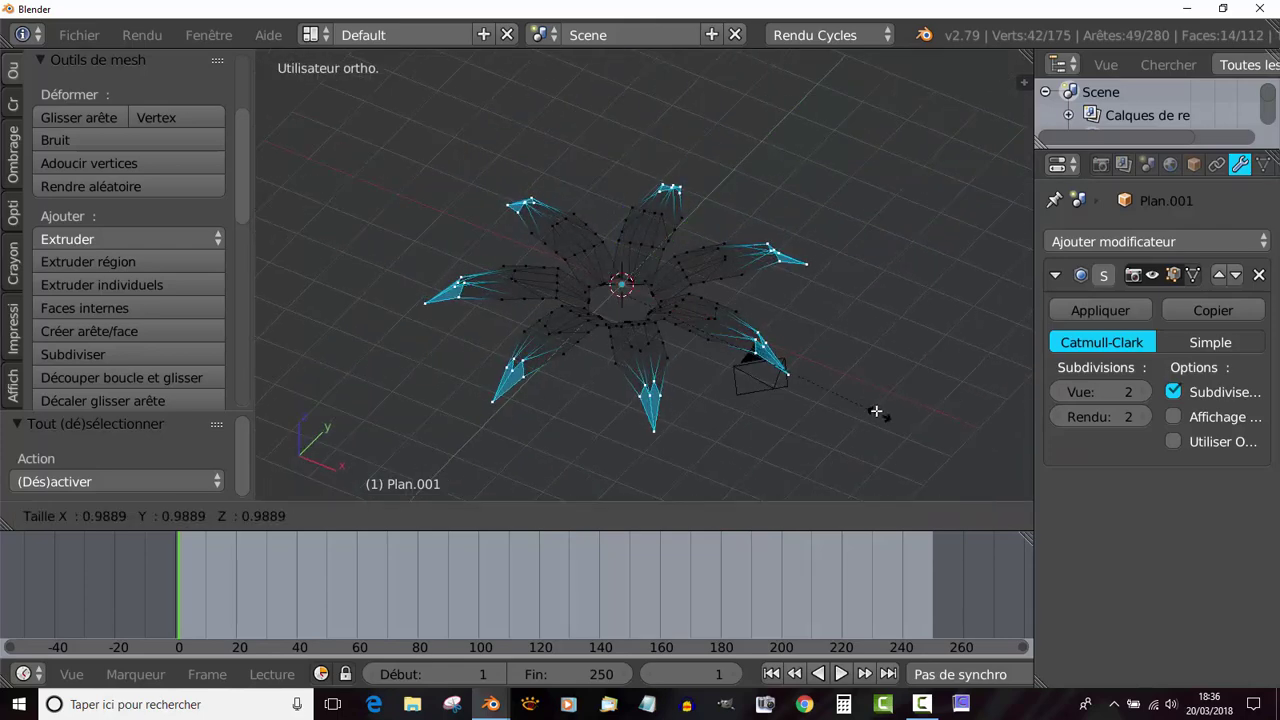
left_click(862, 397)
key("Tab")
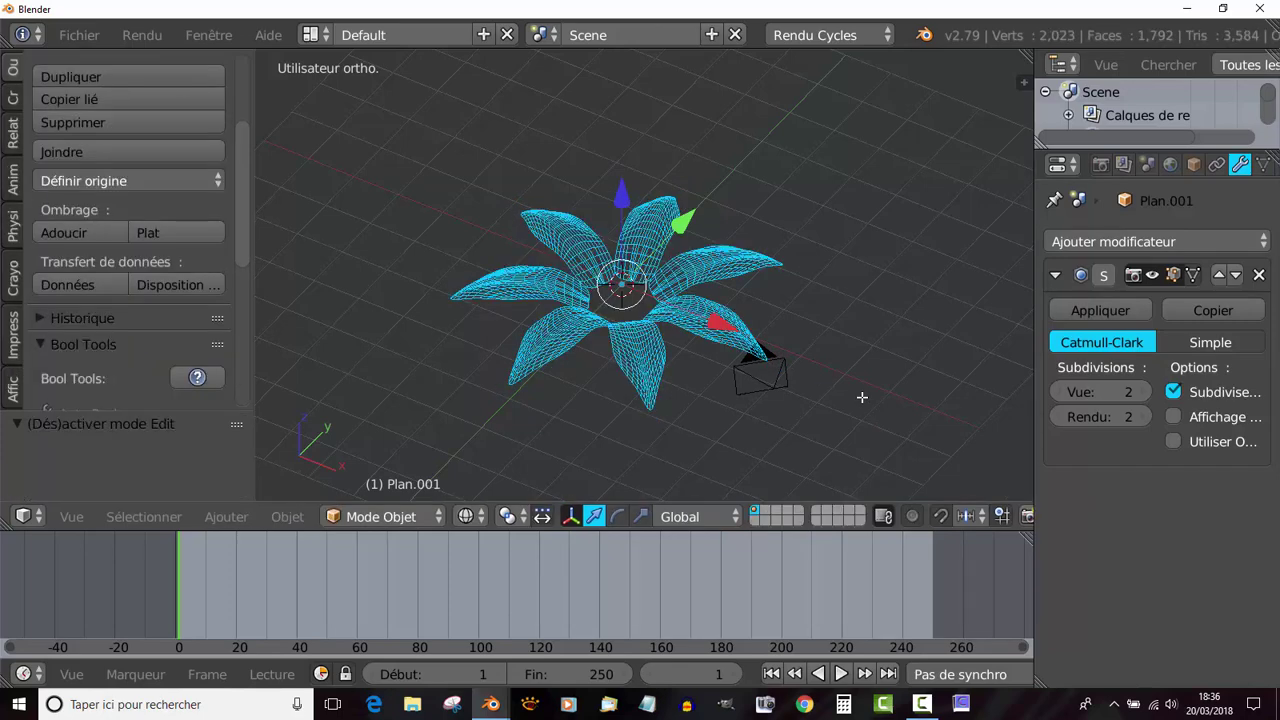
key("z")
Step: Duplicate the leaf ring in place and raise the copy a little along the Z axis to form a second layer
mouse_move(822, 447)
middle_mouse_down()
mouse_move(779, 470)
mouse_move(726, 473)
mouse_move(615, 446)
mouse_move(755, 433)
mouse_move(781, 397)
mouse_move(764, 393)
middle_mouse_up()
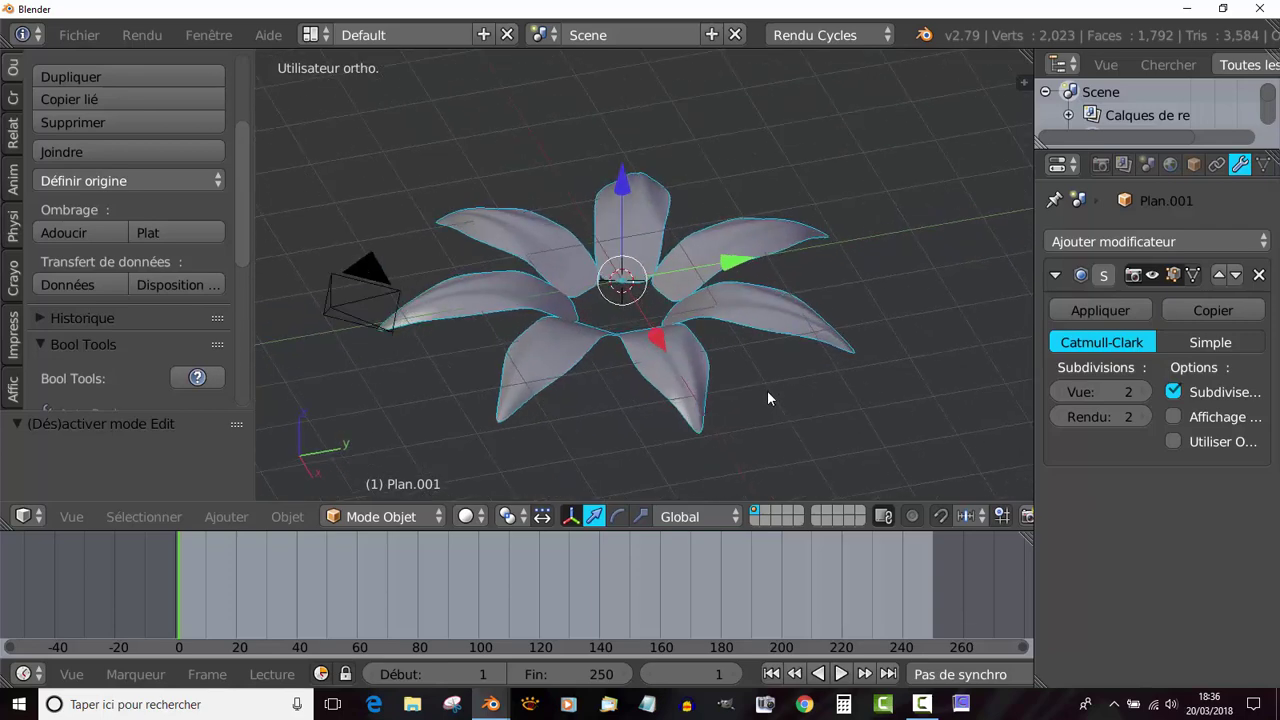
key("shift+d")
right_click(636, 344)
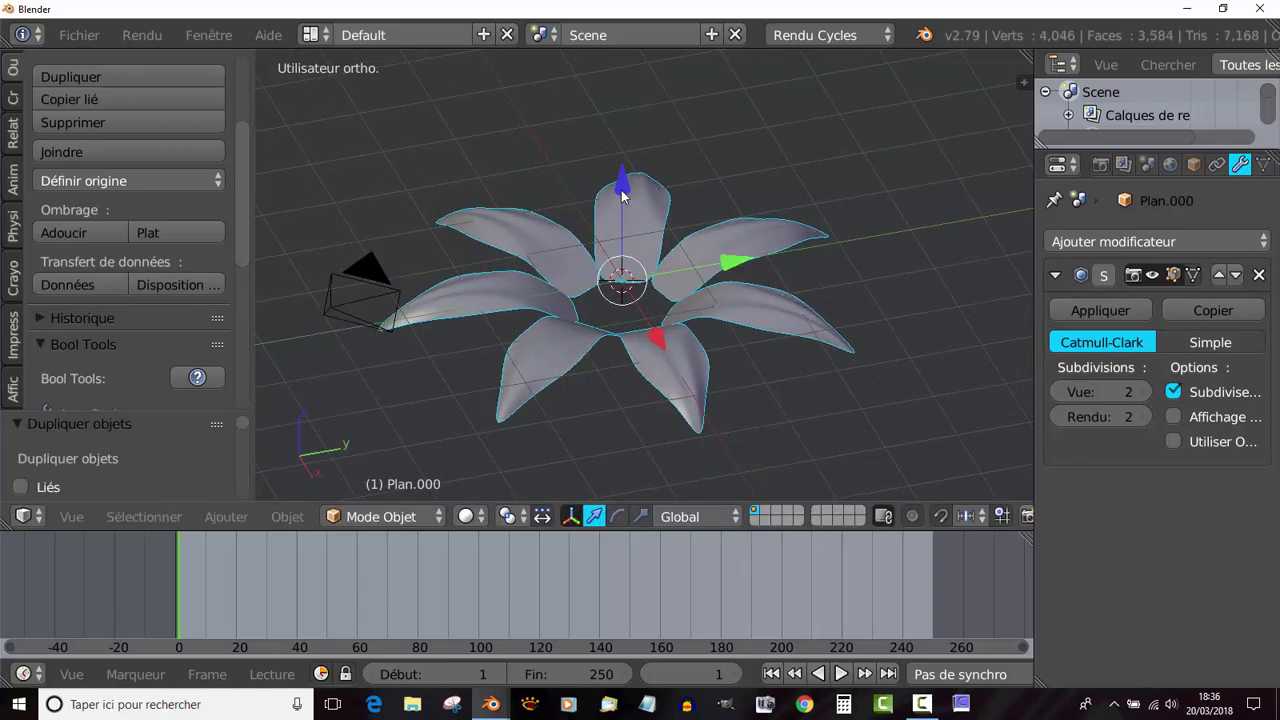
left_click_drag(622, 196, 621, 158)
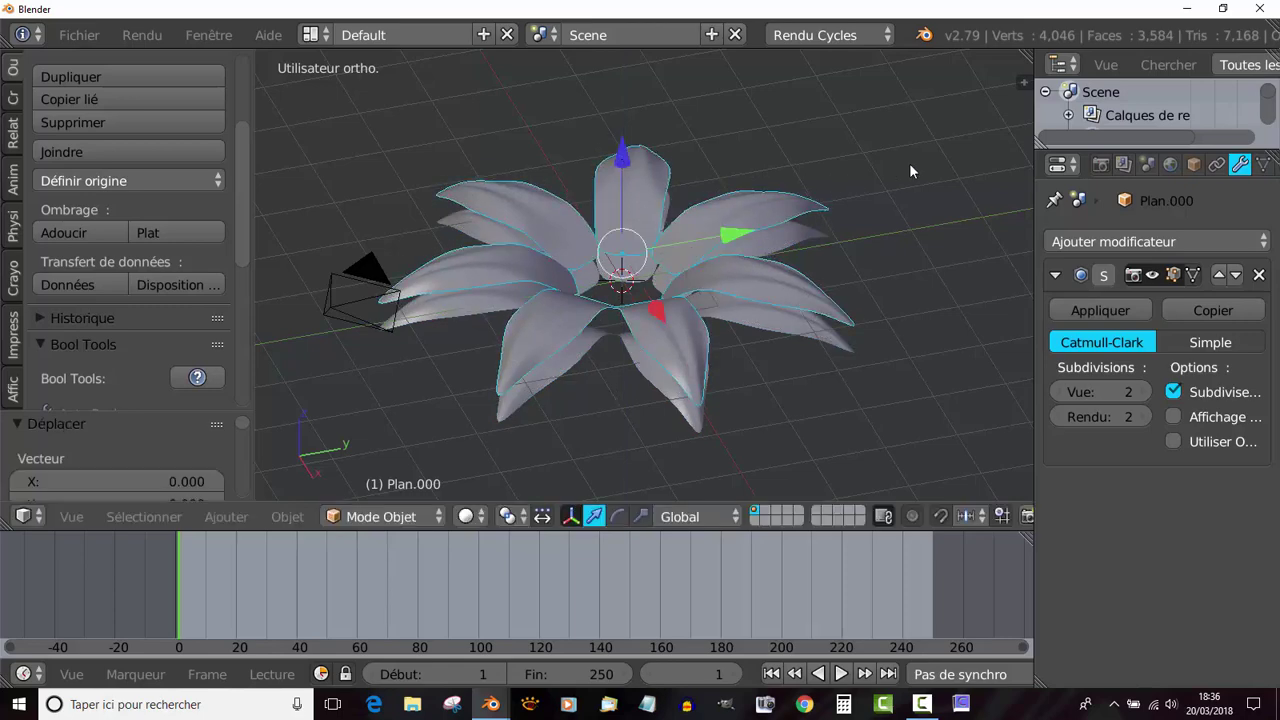
Step: Rotate the second leaf layer about 29° clockwise in the top view so its leaves sit between the lower ones
key("KP_7")
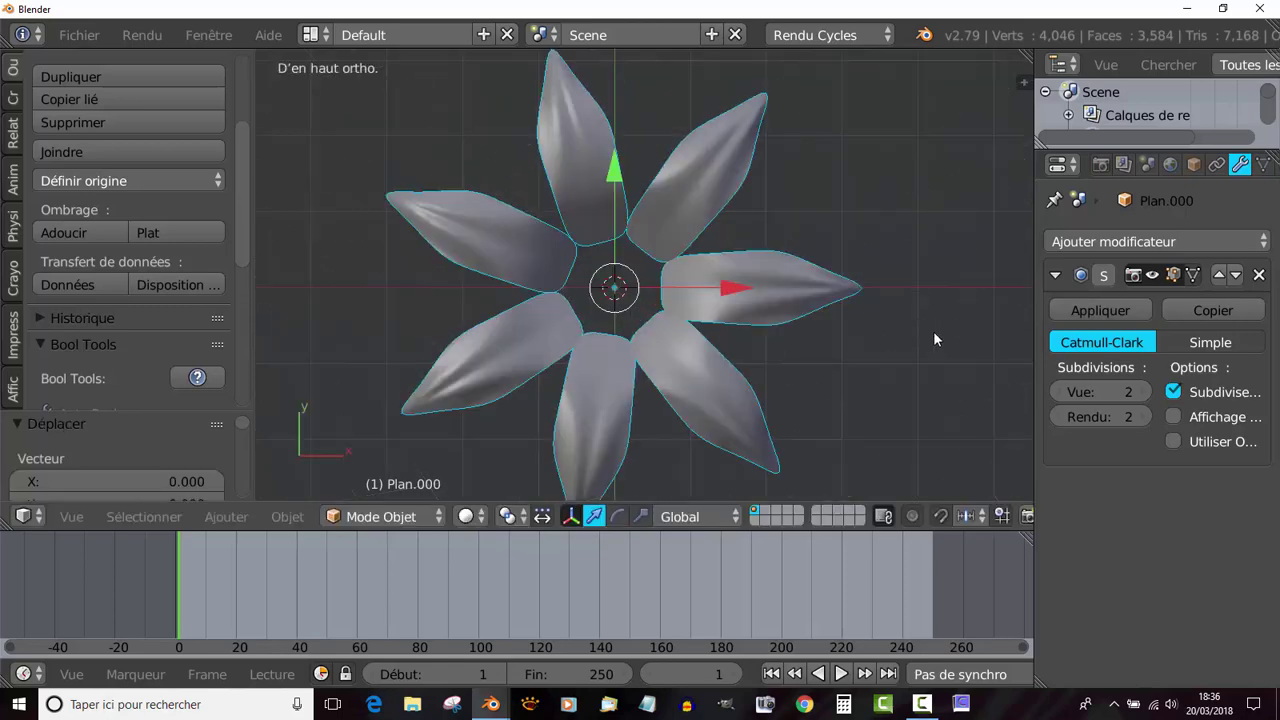
key("r")
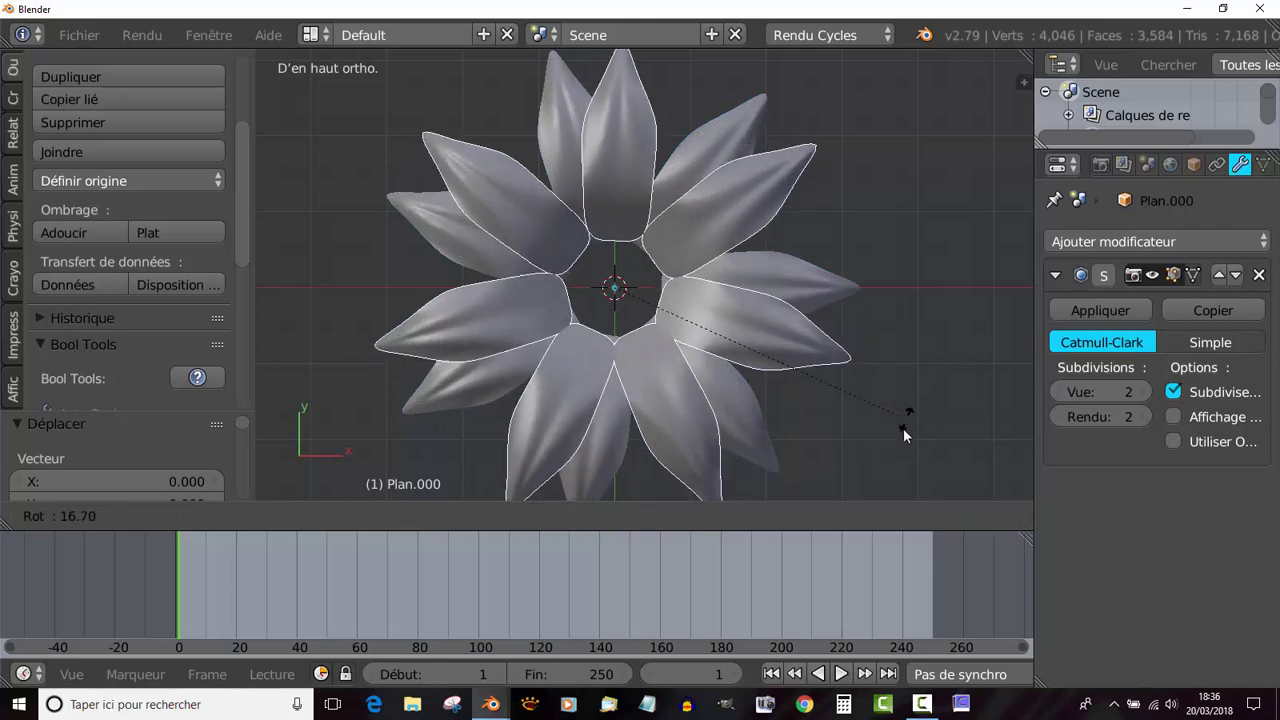
left_click(879, 482)
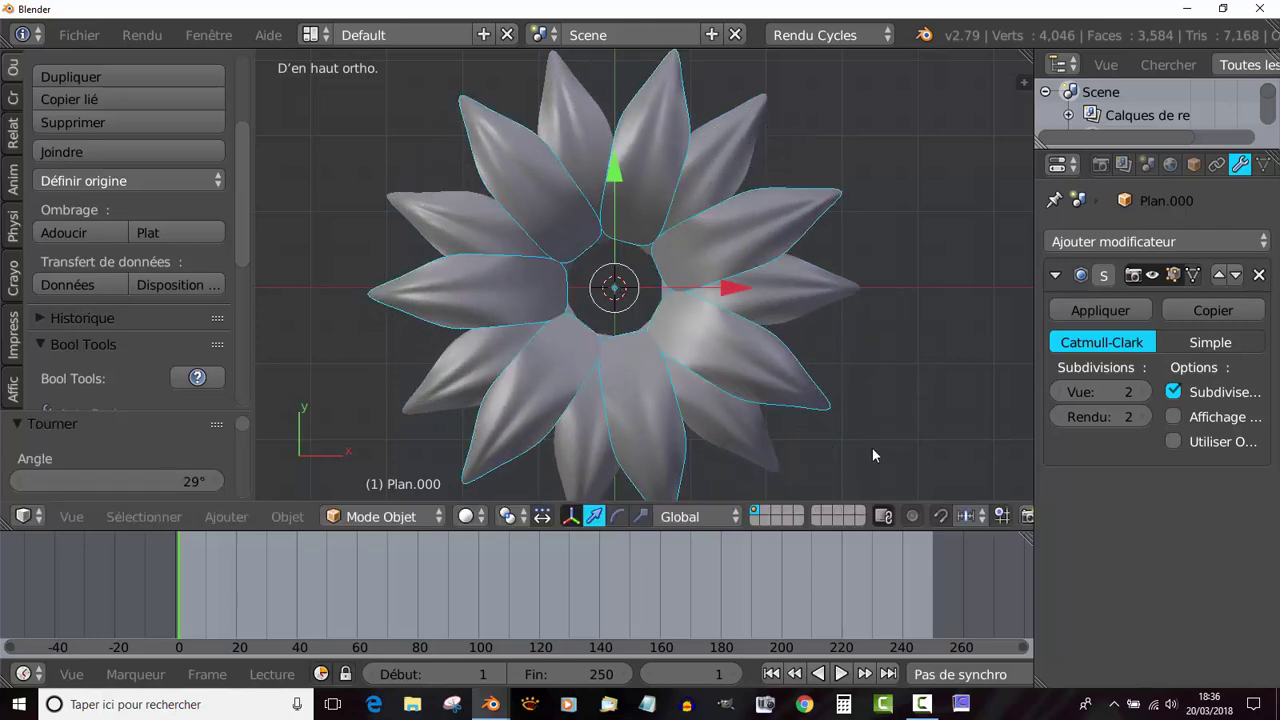
Step: Lower the second leaf layer by about 0.28 along the Z axis, closer to the first layer
middle_click_drag(872, 447, 709, 273)
scroll(709, 273, "up", 2)
key("g")
key("z")
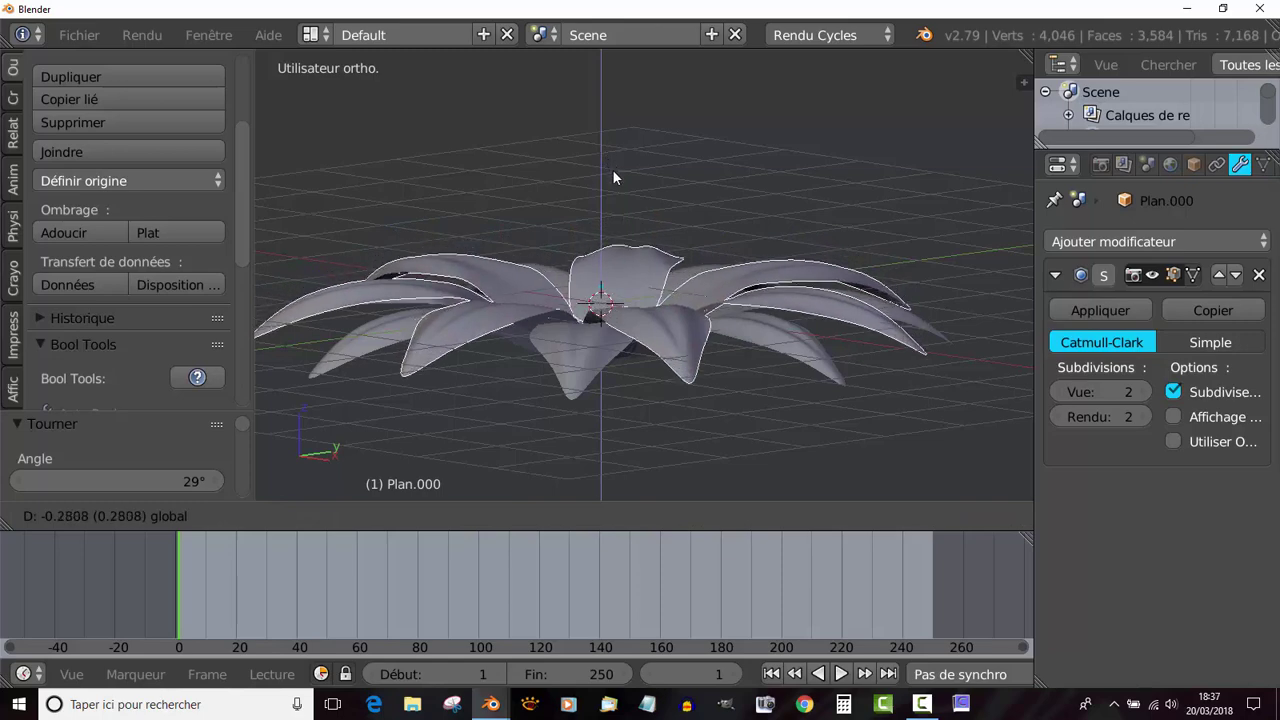
left_click(615, 169)
Step: In Edit Mode, raise the second layer's selected leaf tips slightly along the Z axis, then return to Object Mode
middle_click_drag(615, 169, 715, 217)
key("Tab")
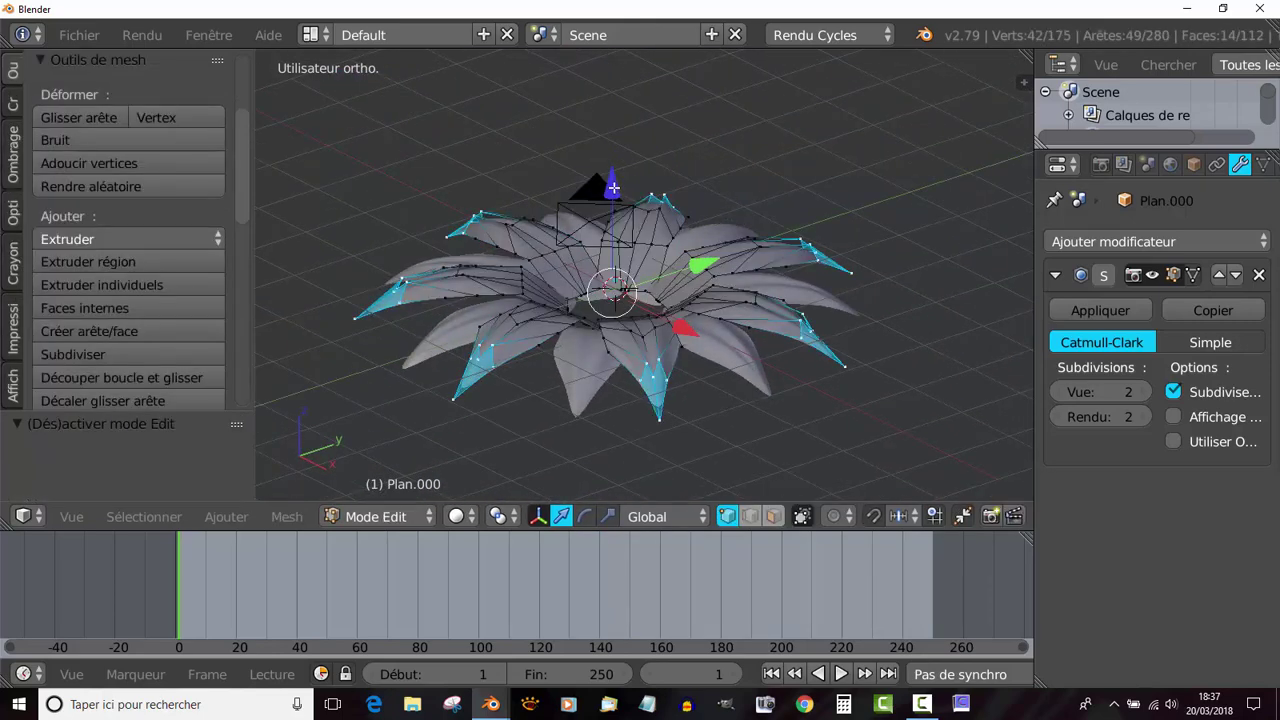
left_click_drag(613, 187, 612, 164)
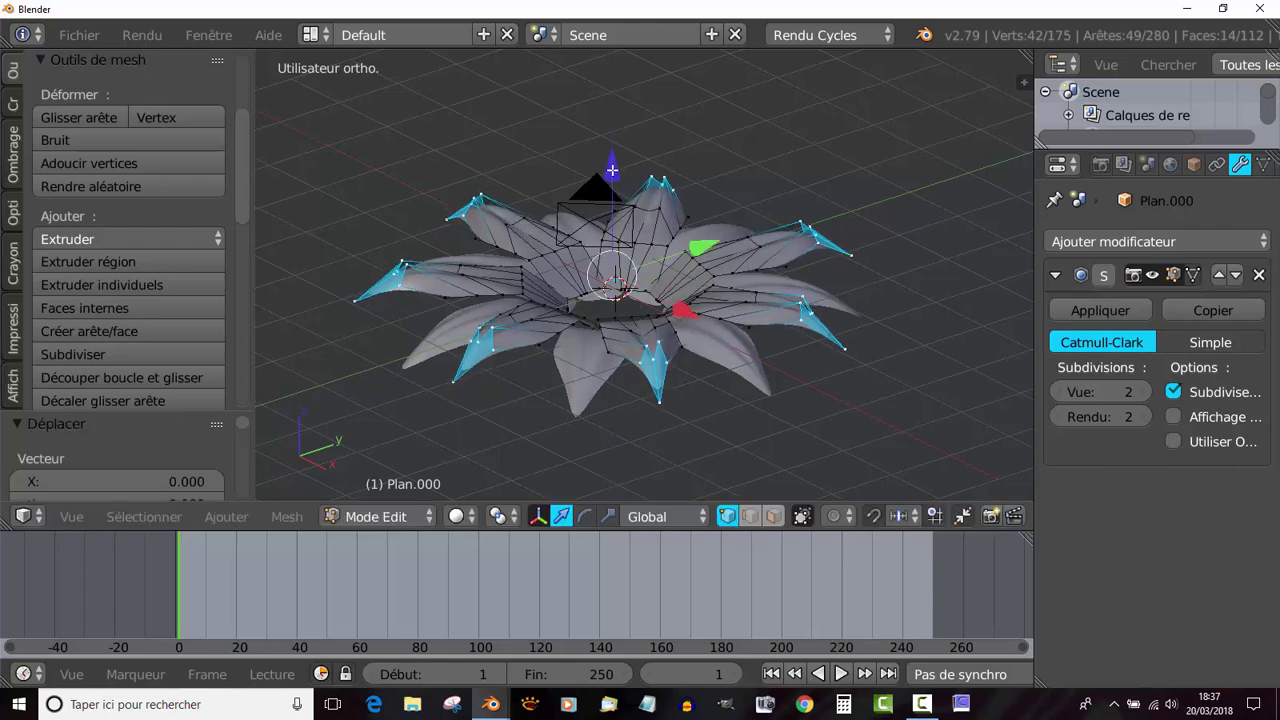
key("Tab")
Step: In Edit Mode from the top view in wireframe, extend the selection to the outer half of every second-layer leaf with circle select
middle_click_drag(660, 284, 536, 297)
scroll(860, 240, "up", 2)
key("Tab")
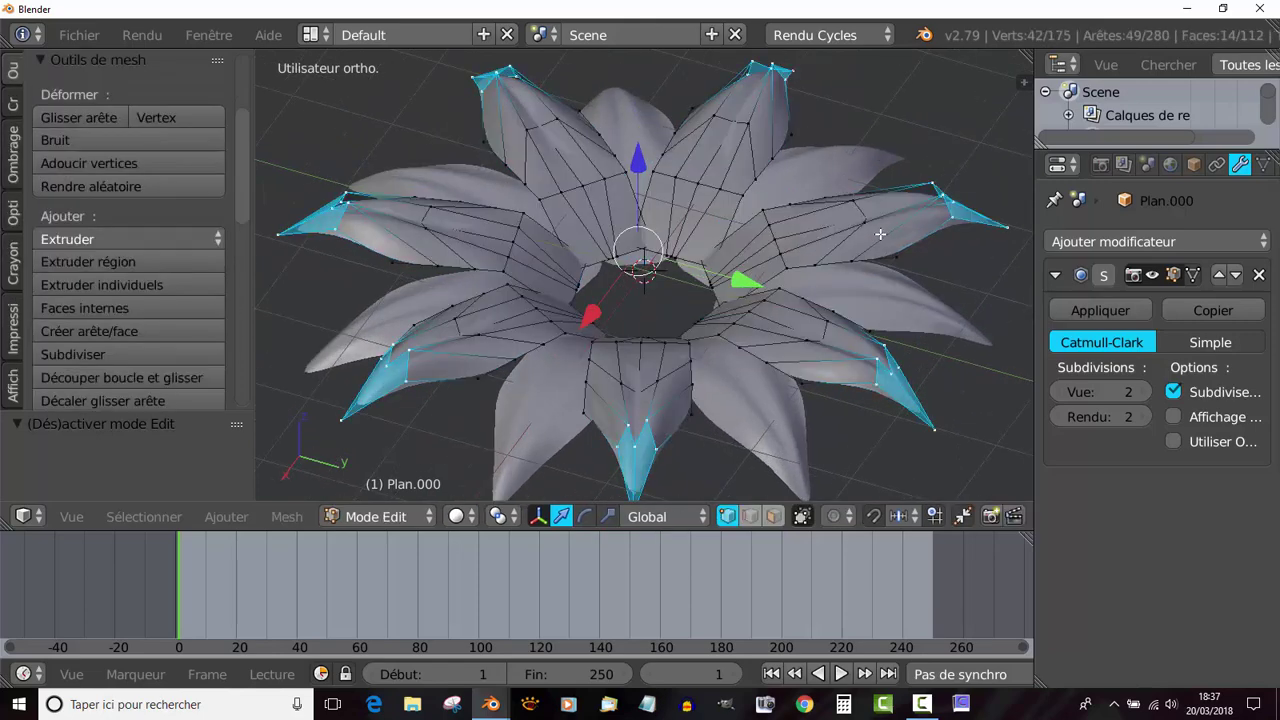
middle_click_drag(880, 234, 890, 267)
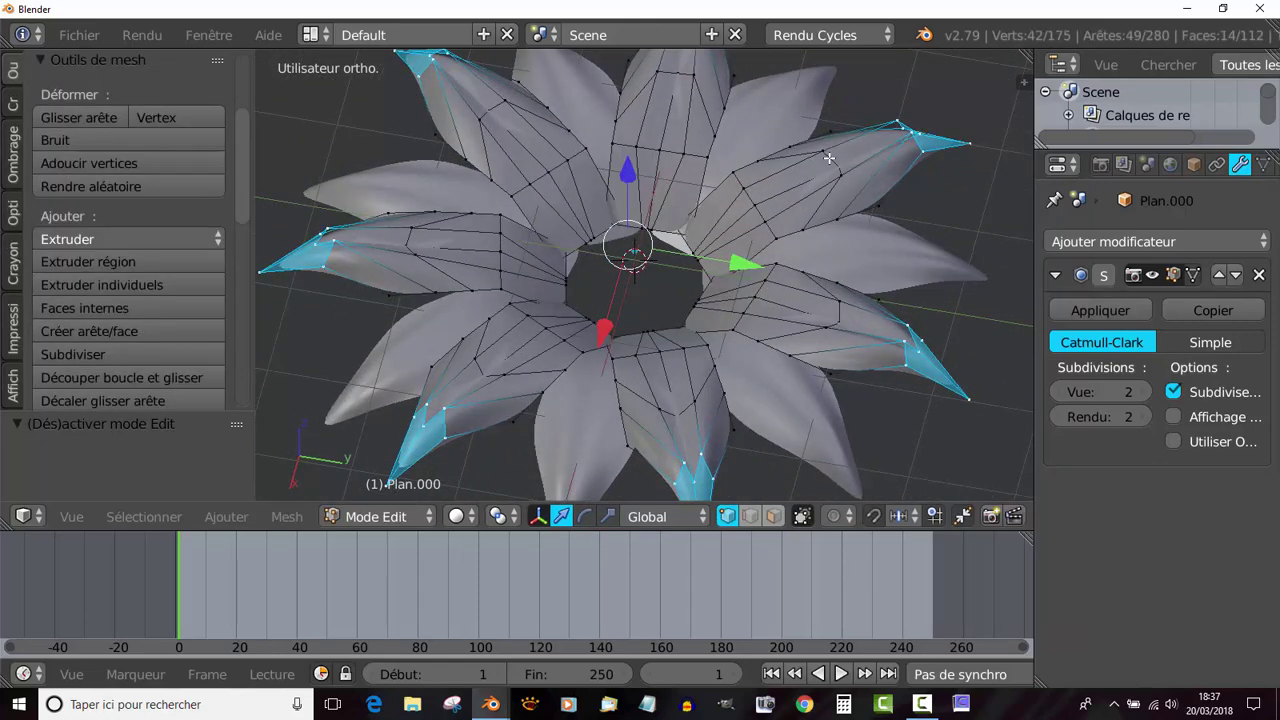
middle_click_drag(815, 197, 816, 265)
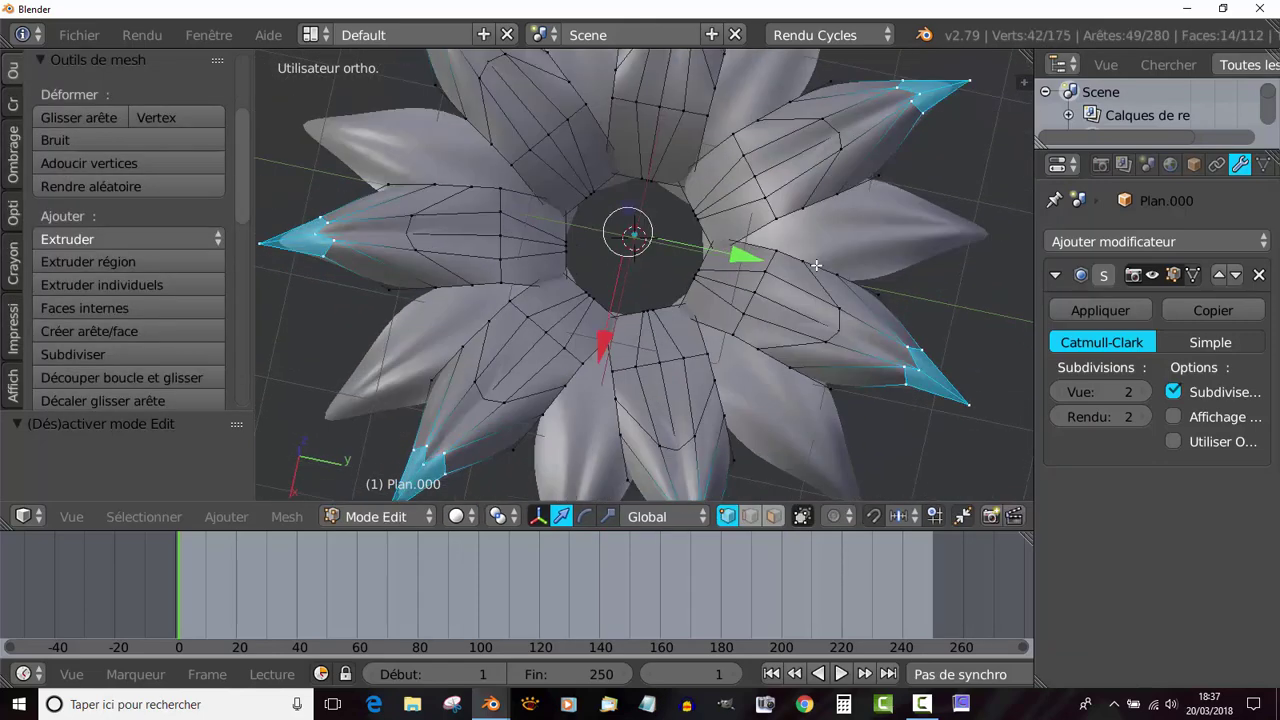
key("KP_7")
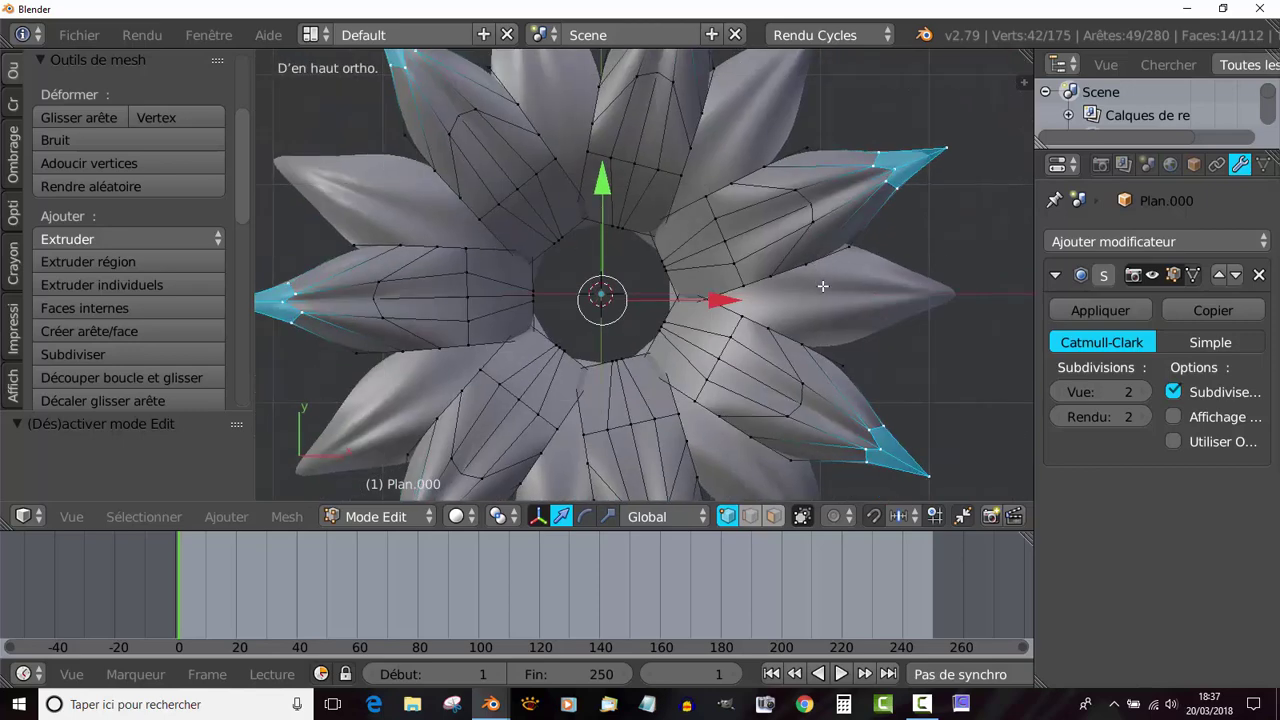
scroll(829, 250, "down", 2)
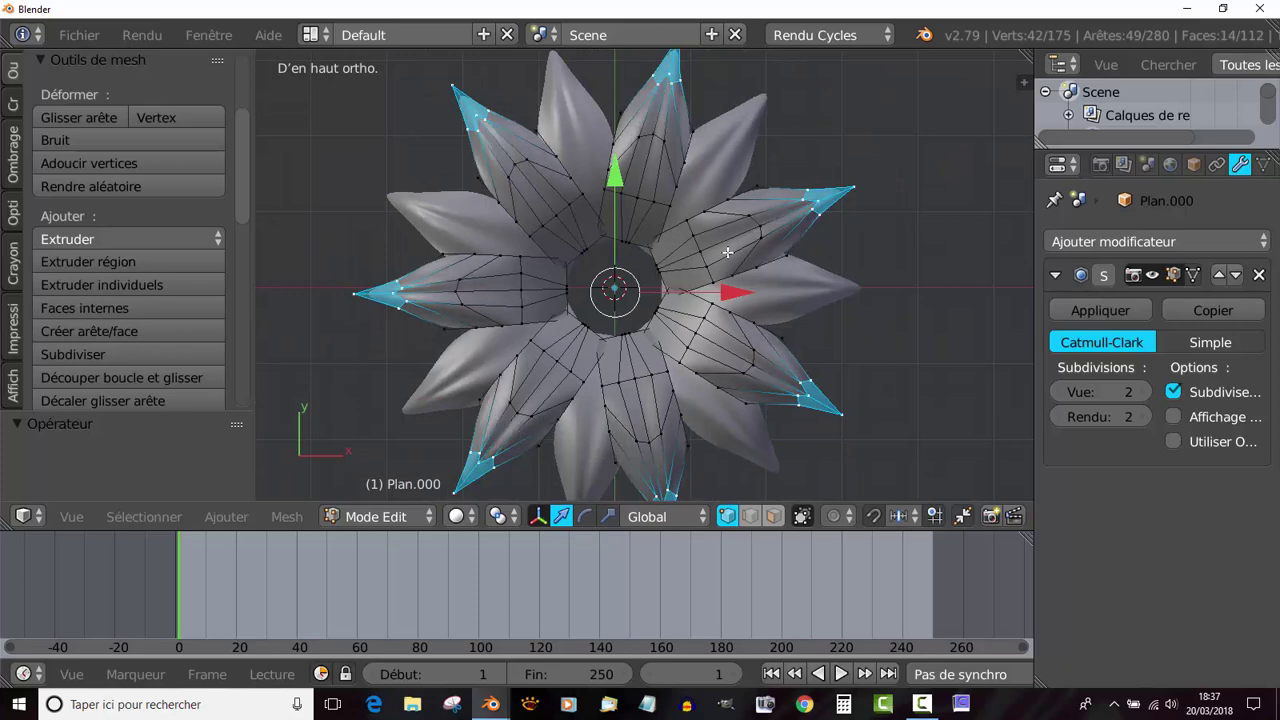
key("z")
key("c")
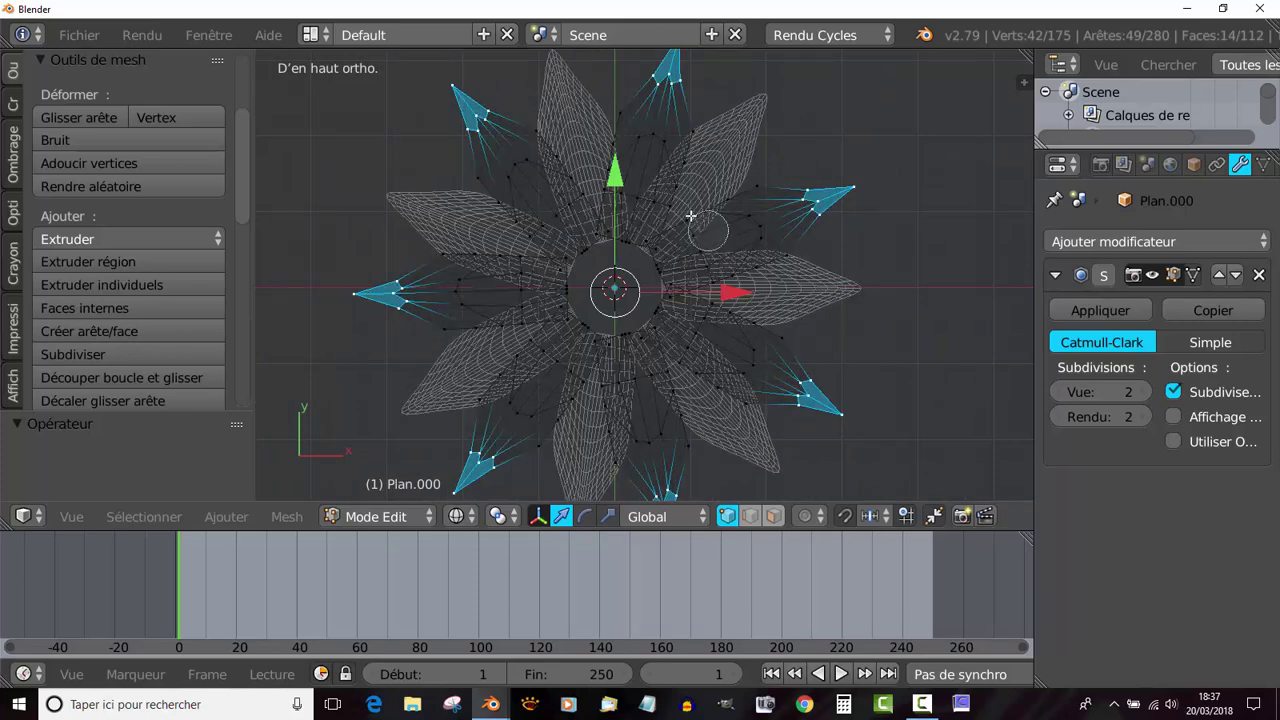
mouse_move(623, 150)
left_mouse_down()
mouse_move(663, 148)
mouse_move(752, 226)
mouse_move(750, 334)
mouse_move(714, 380)
mouse_move(626, 434)
mouse_move(560, 415)
mouse_move(495, 344)
left_mouse_up()
mouse_move(463, 272)
left_mouse_down()
mouse_move(451, 229)
mouse_move(488, 176)
mouse_move(575, 150)
mouse_move(489, 222)
left_mouse_up()
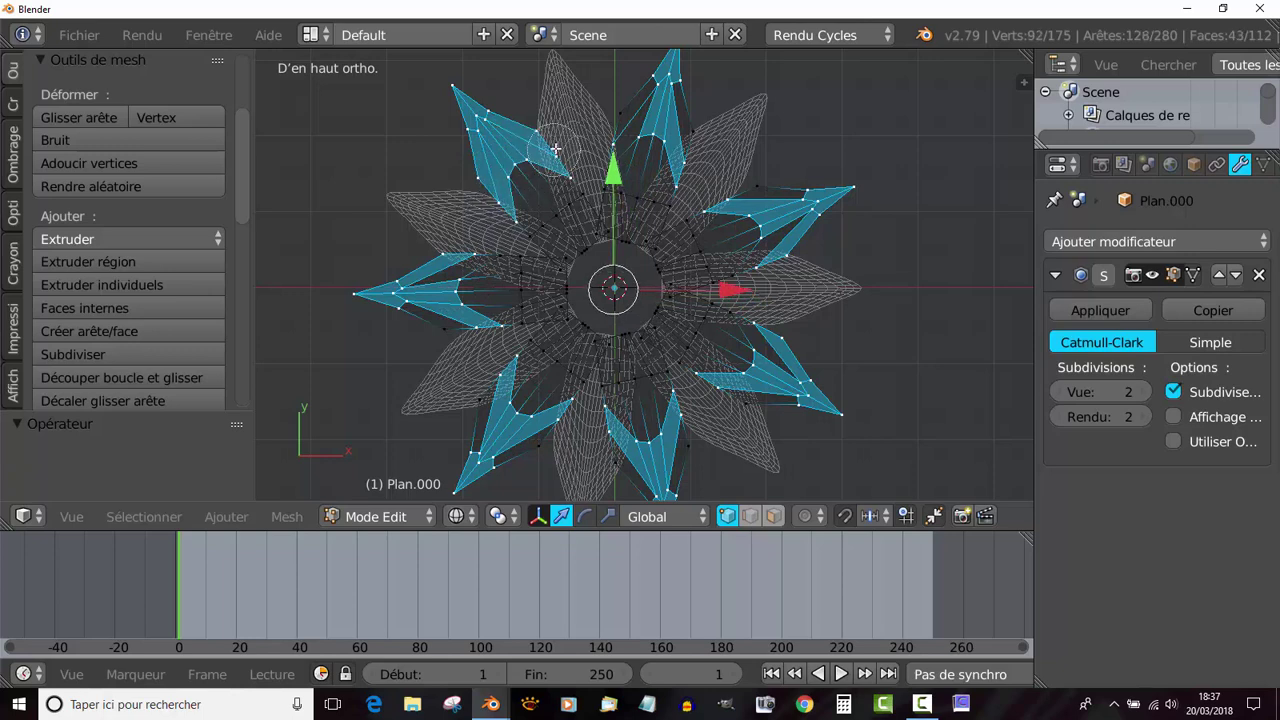
mouse_move(555, 148)
left_mouse_down()
mouse_move(459, 263)
mouse_move(449, 318)
mouse_move(490, 447)
mouse_move(595, 470)
mouse_move(817, 429)
mouse_move(731, 417)
left_mouse_up()
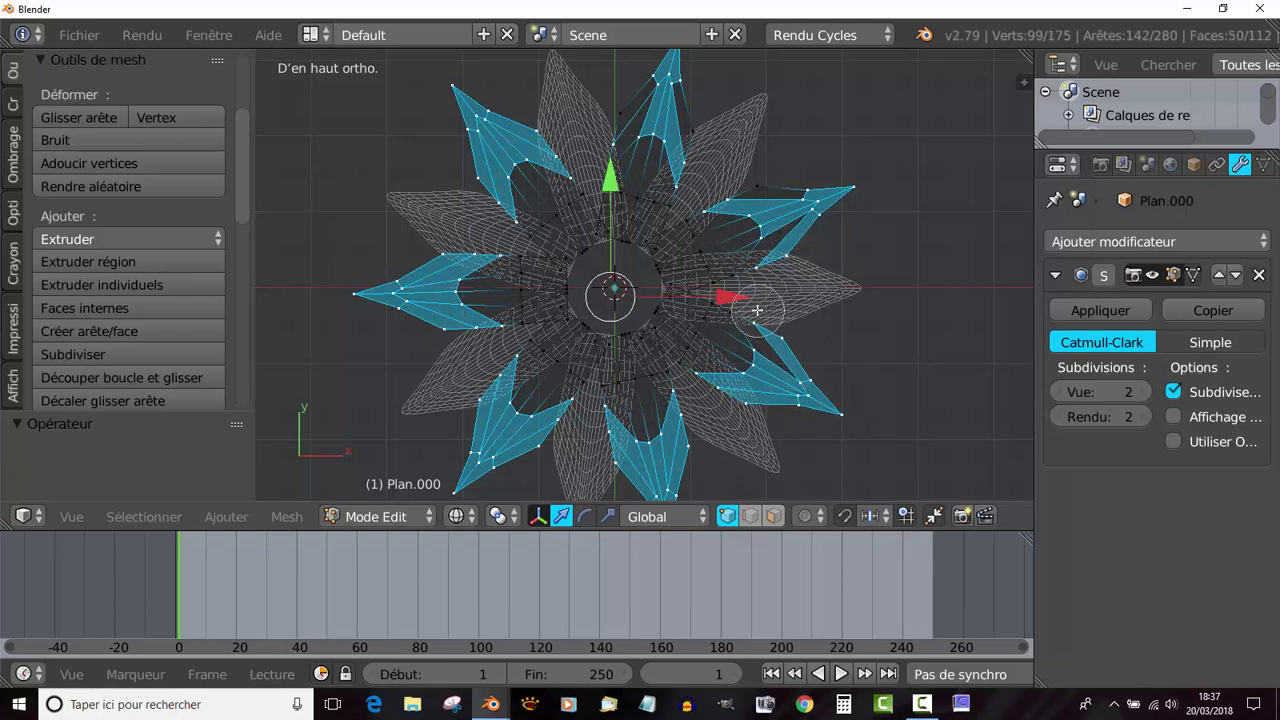
mouse_move(757, 310)
left_mouse_down()
mouse_move(765, 262)
mouse_move(740, 150)
mouse_move(655, 113)
mouse_move(584, 156)
left_mouse_up()
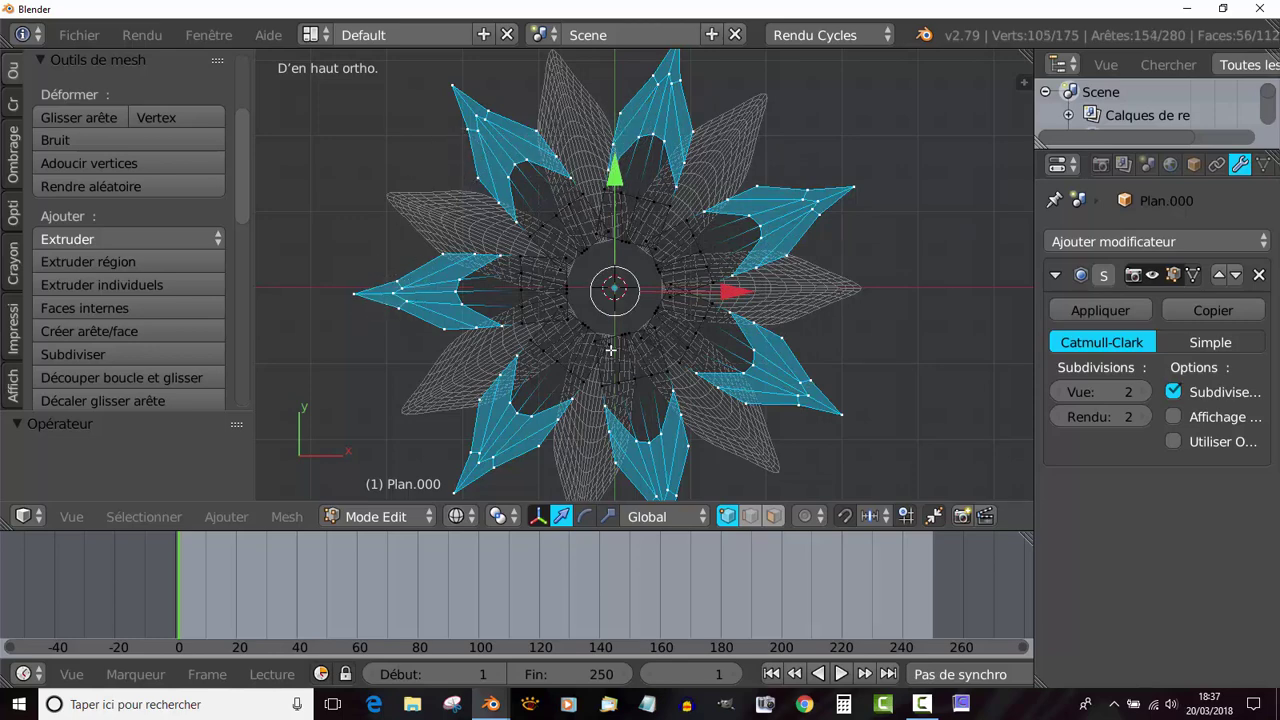
Step: Restore solid shading, raise the selected outer leaf vertices slightly along the Z axis and return to Object Mode
scroll(611, 350, "down", 1)
middle_click_drag(792, 416, 732, 299)
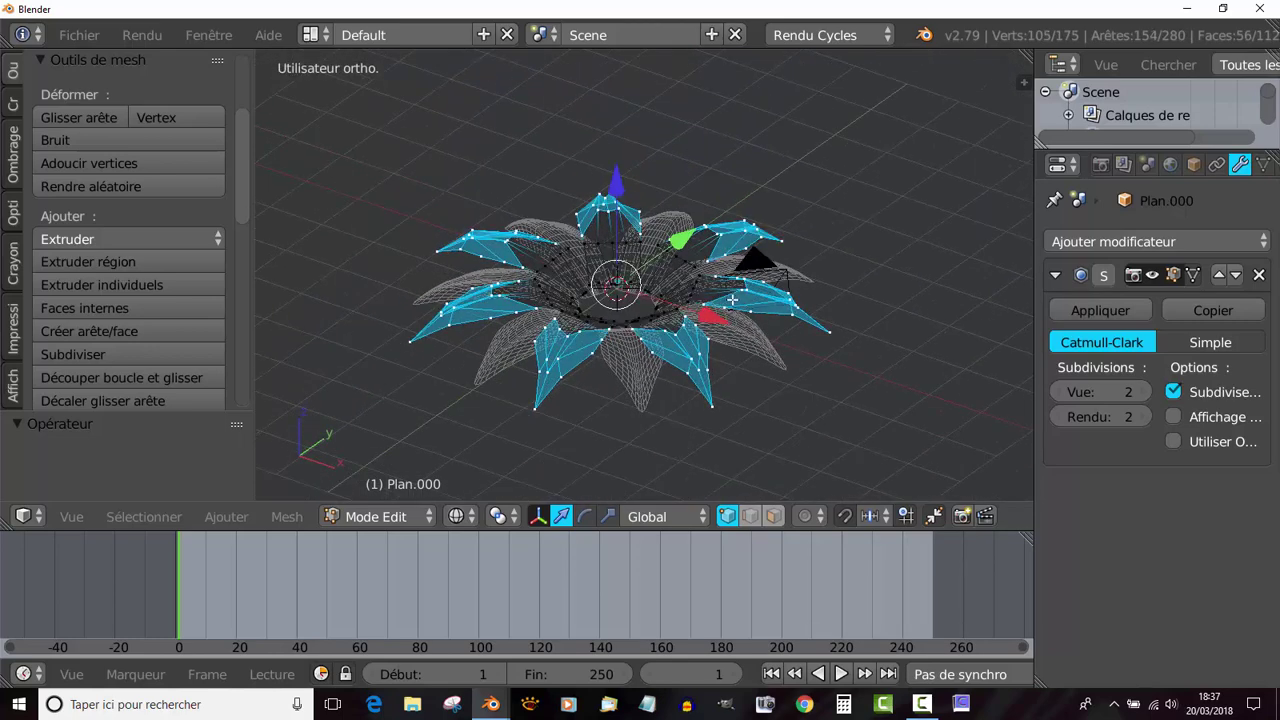
scroll(685, 278, "up", 2)
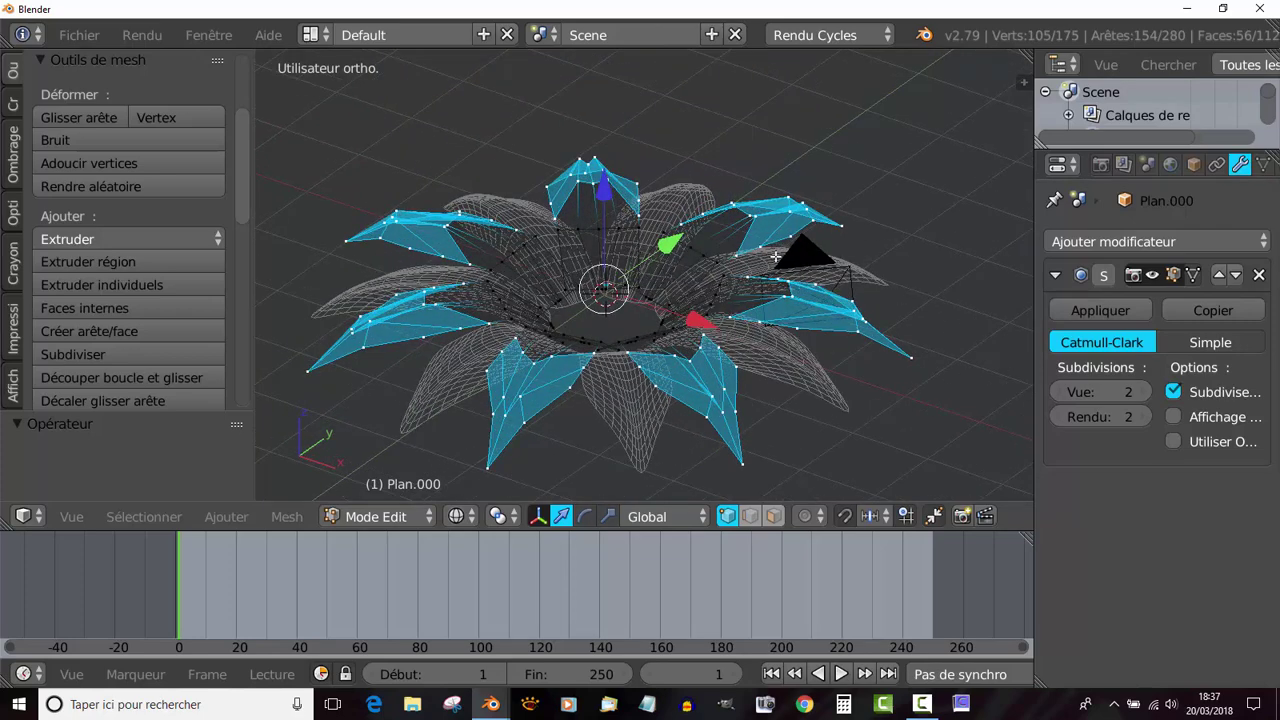
middle_click_drag(810, 355, 647, 391)
key("z")
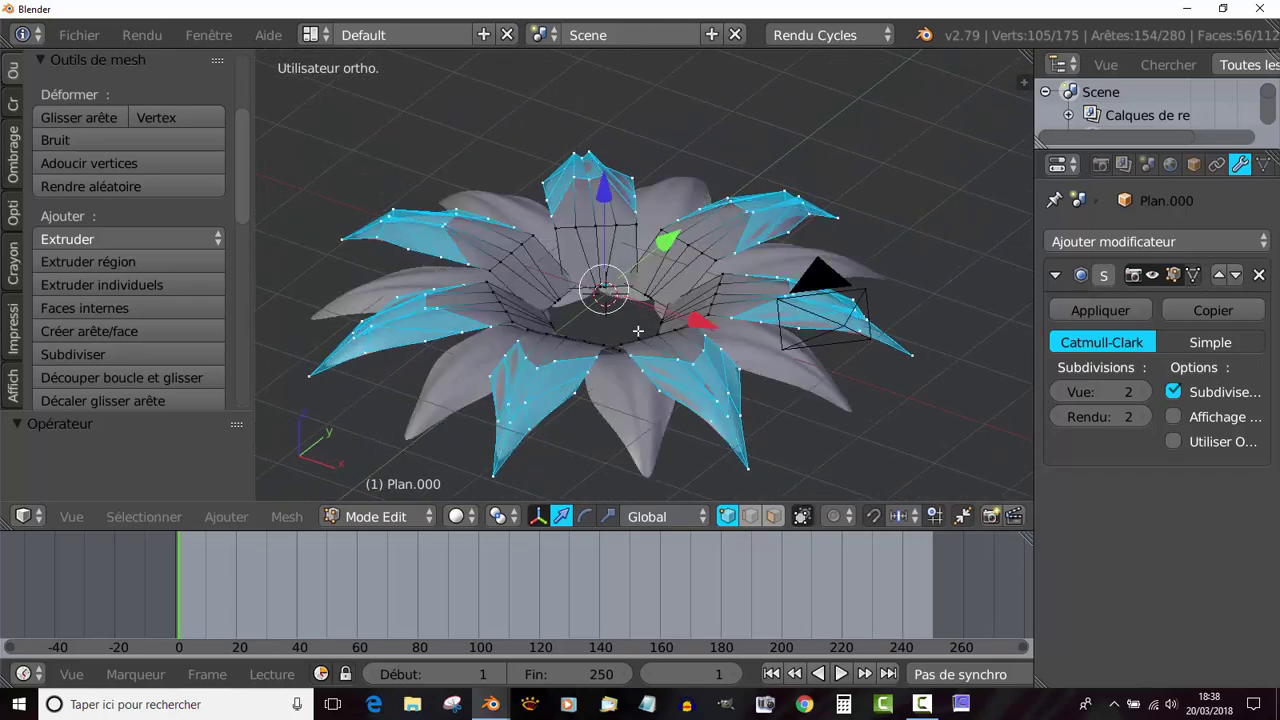
mouse_move(610, 205)
left_mouse_down()
mouse_move(610, 183)
mouse_move(612, 195)
left_mouse_up()
key("Tab")
Step: Duplicate the second leaf layer in place and raise the copy slightly along the Z axis to form a third layer
middle_click_drag(636, 280, 726, 368)
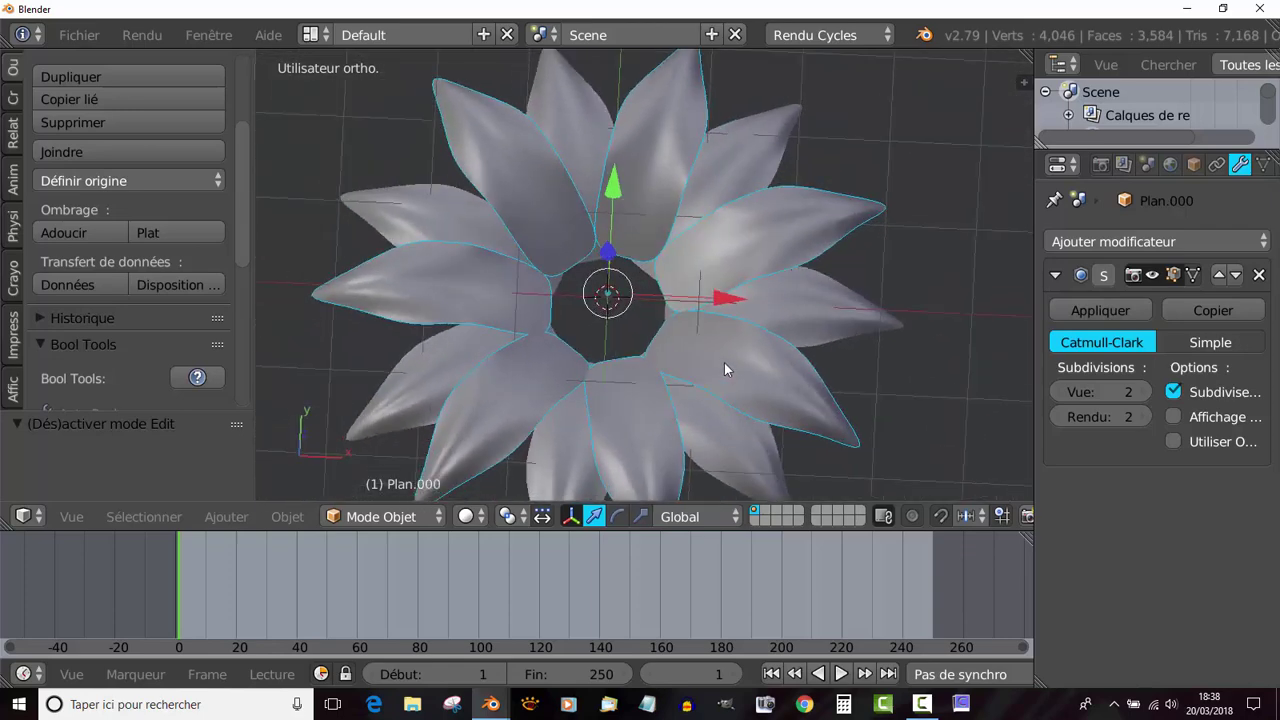
key("shift+d")
right_click(796, 369)
middle_click_drag(740, 423, 683, 240)
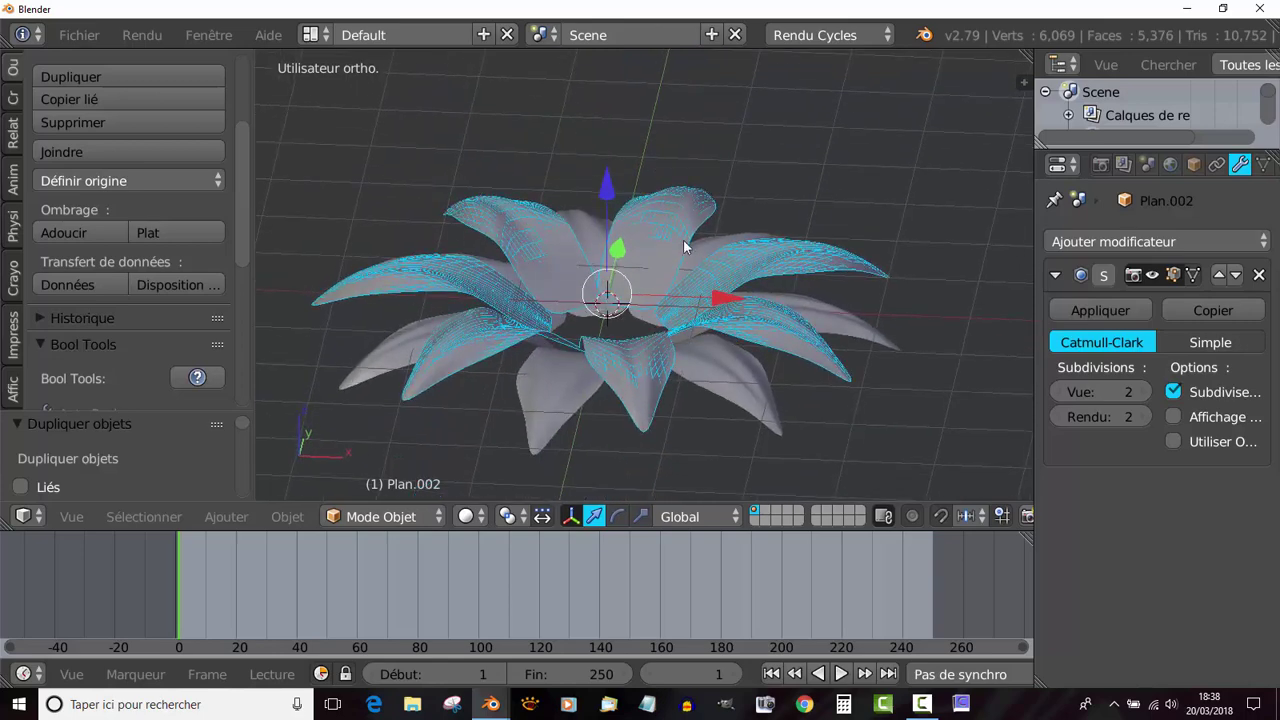
left_click_drag(608, 188, 610, 175)
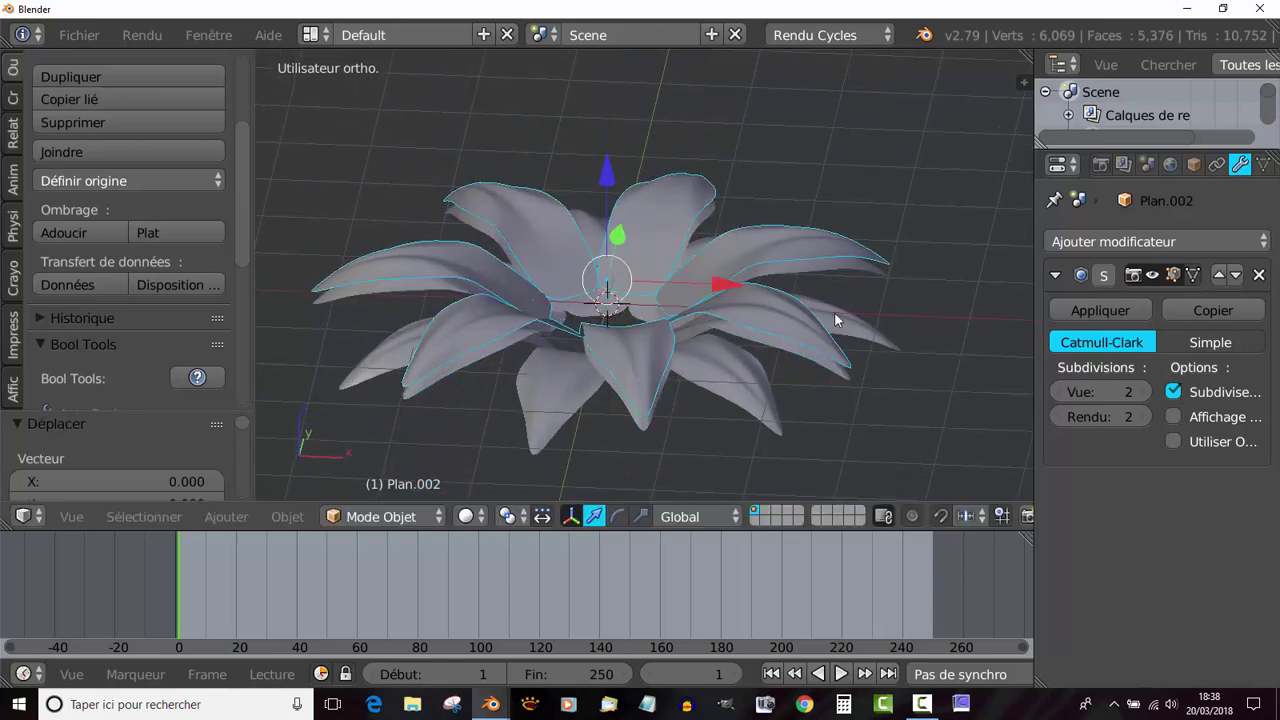
Step: Rotate the third leaf layer 15.5° clockwise in the top view to offset its leaves from those below
key("KP_7")
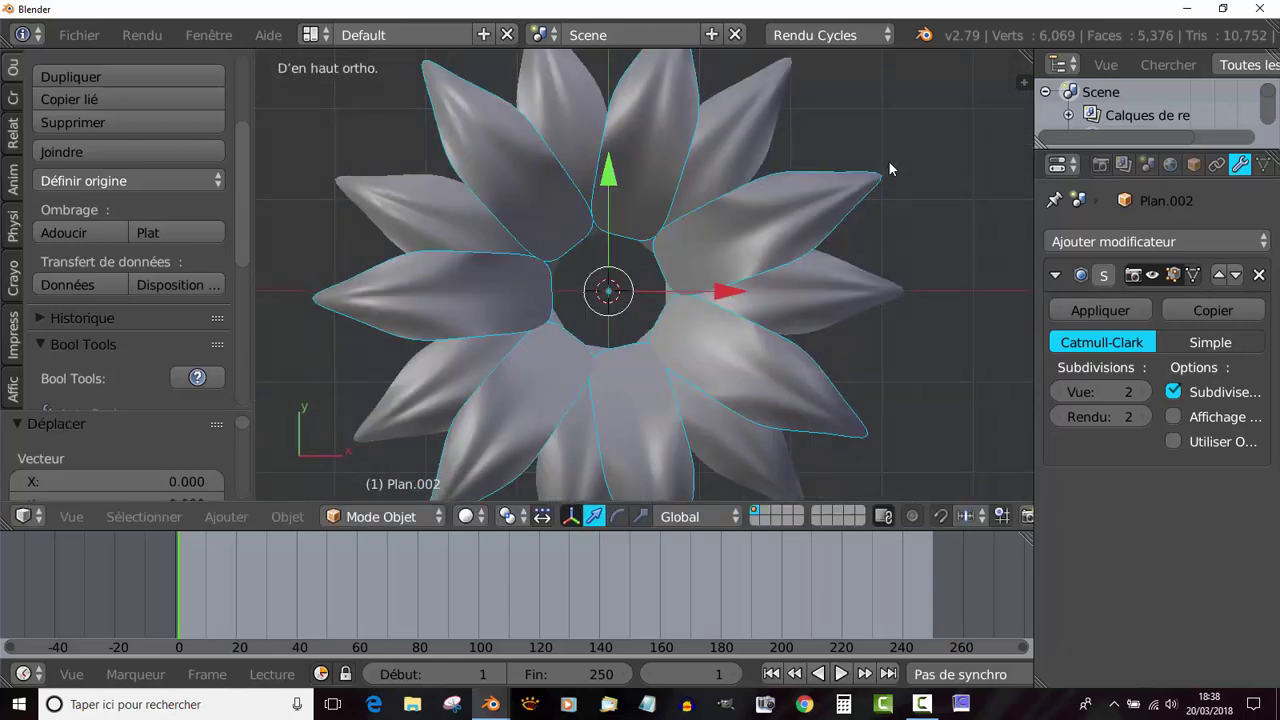
key("r")
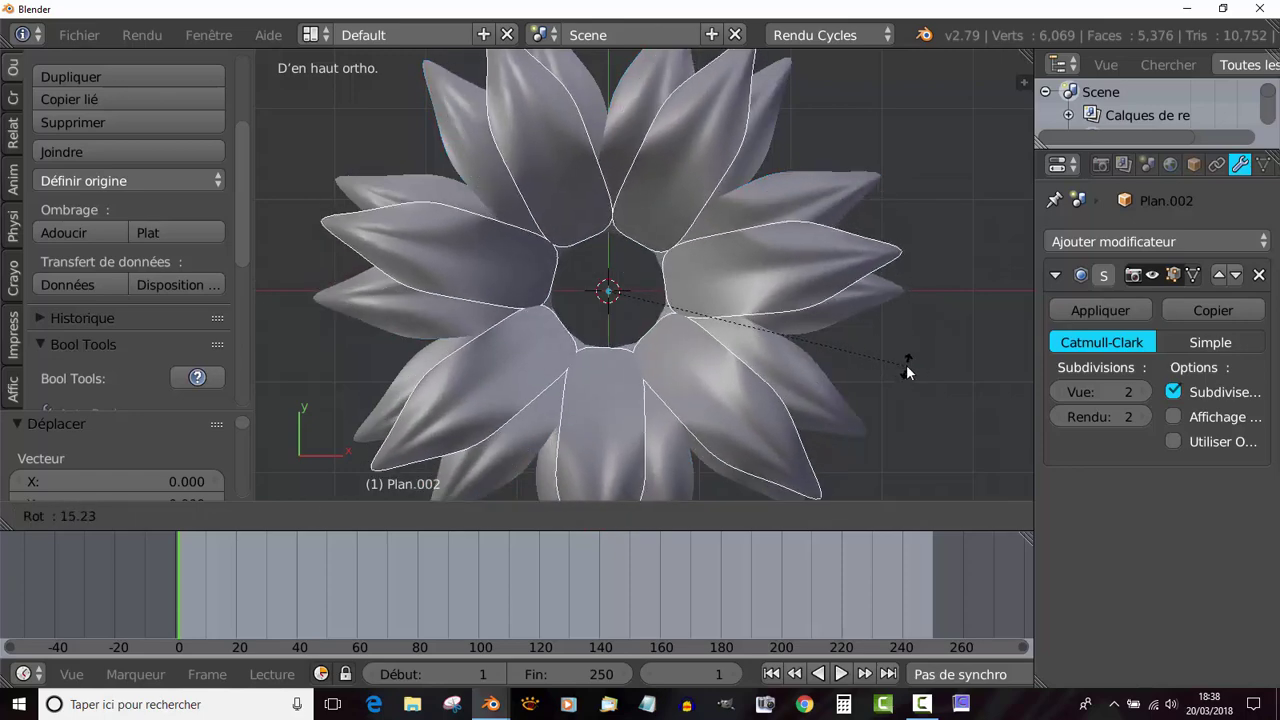
left_click(906, 370)
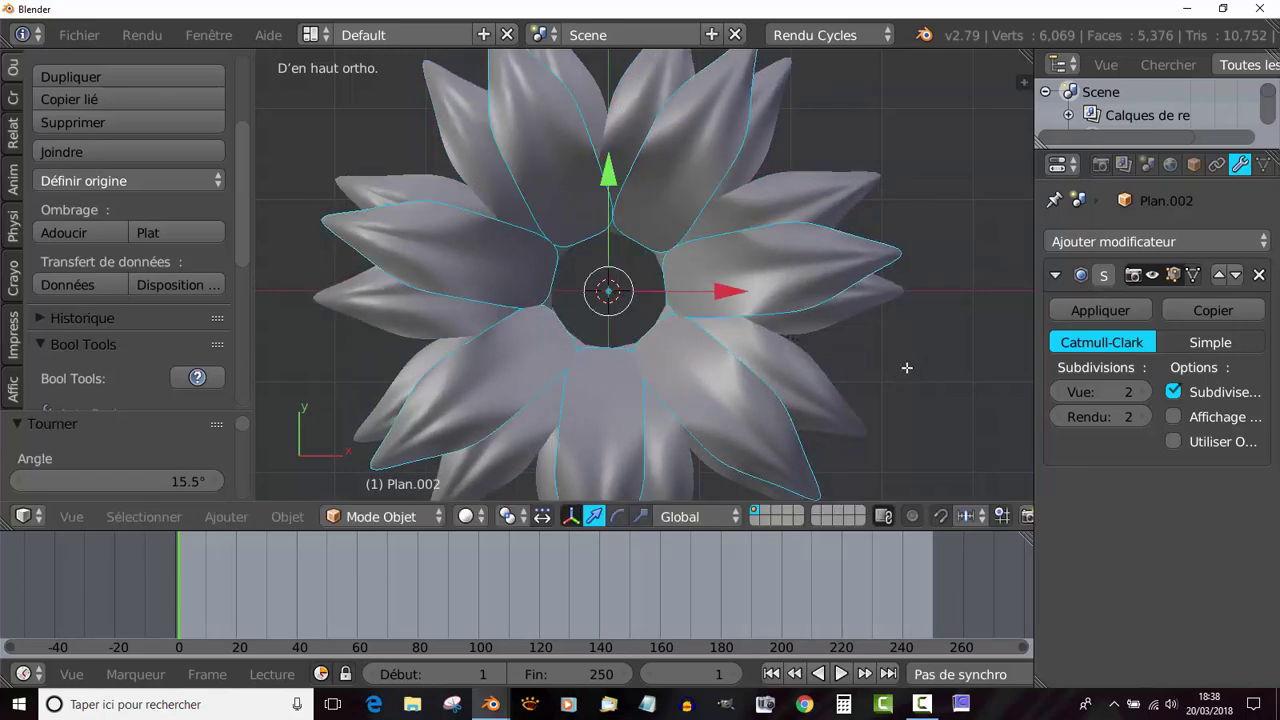
Step: In Edit Mode, raise the outer vertices of the third layer's leaves along the Z axis, then return to Object Mode
key("Tab")
middle_click_drag(906, 366, 803, 229)
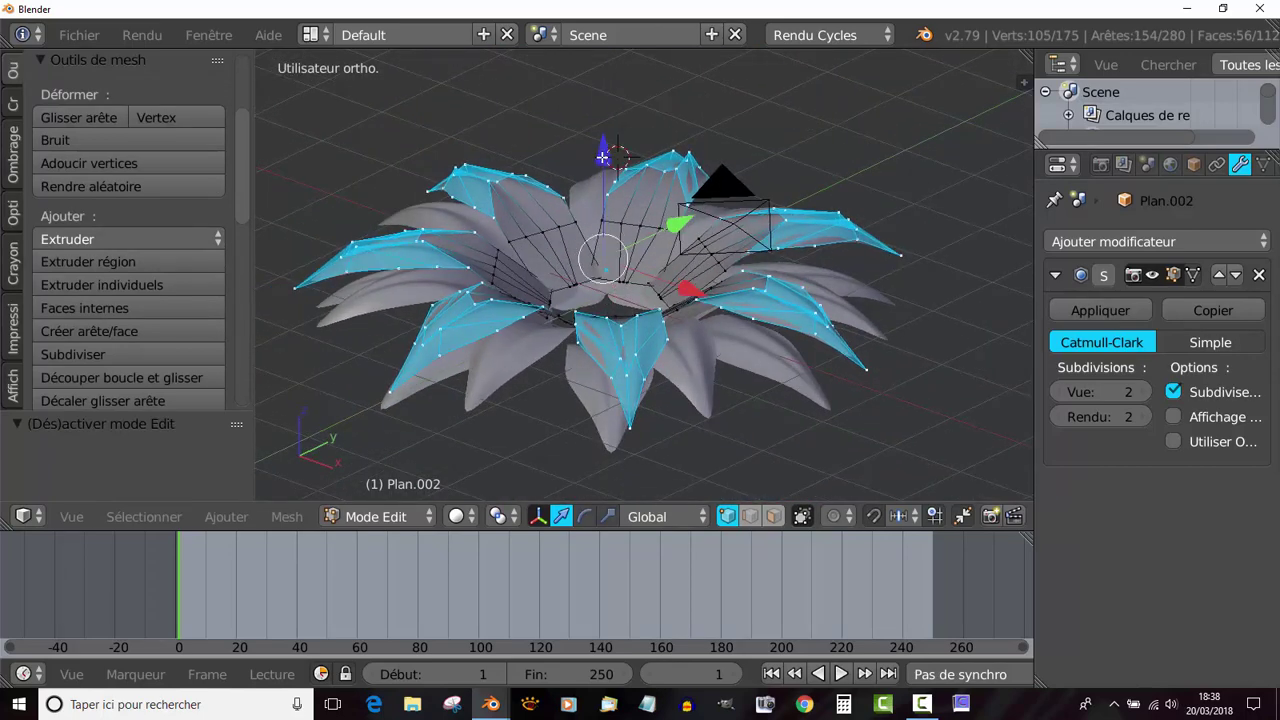
left_click_drag(602, 157, 606, 124)
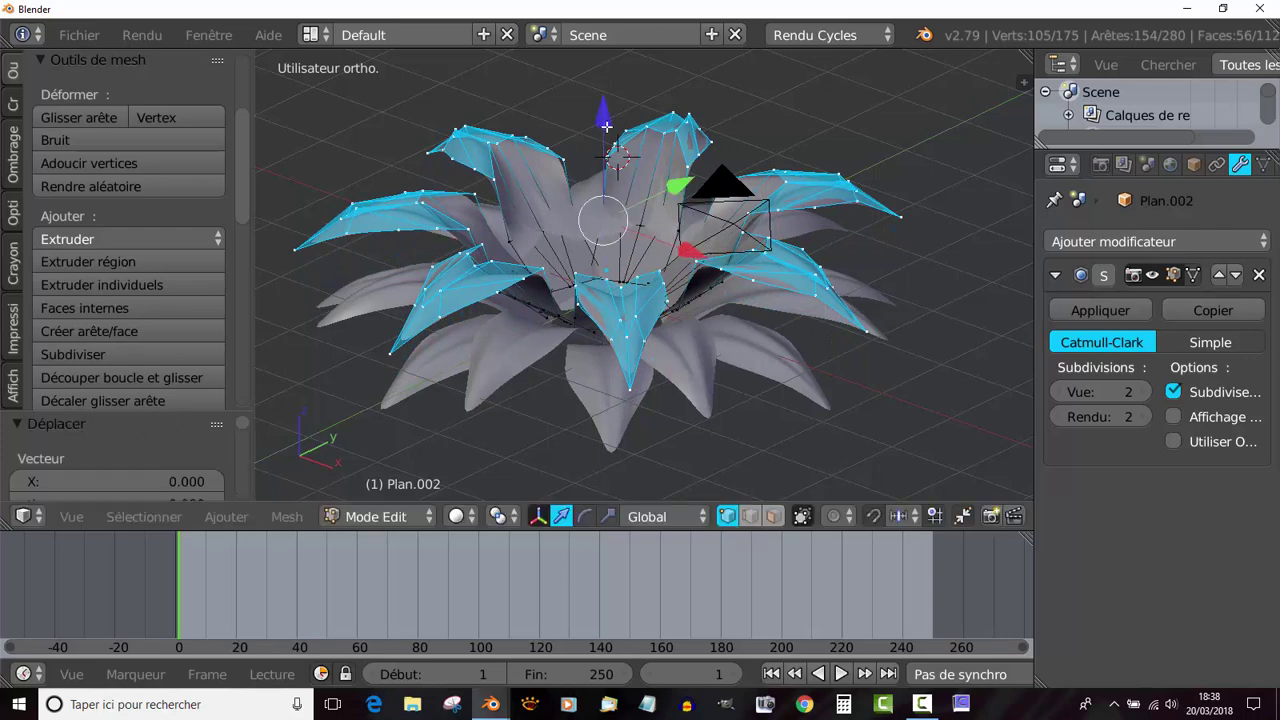
middle_click_drag(740, 287, 686, 209)
key("Tab")
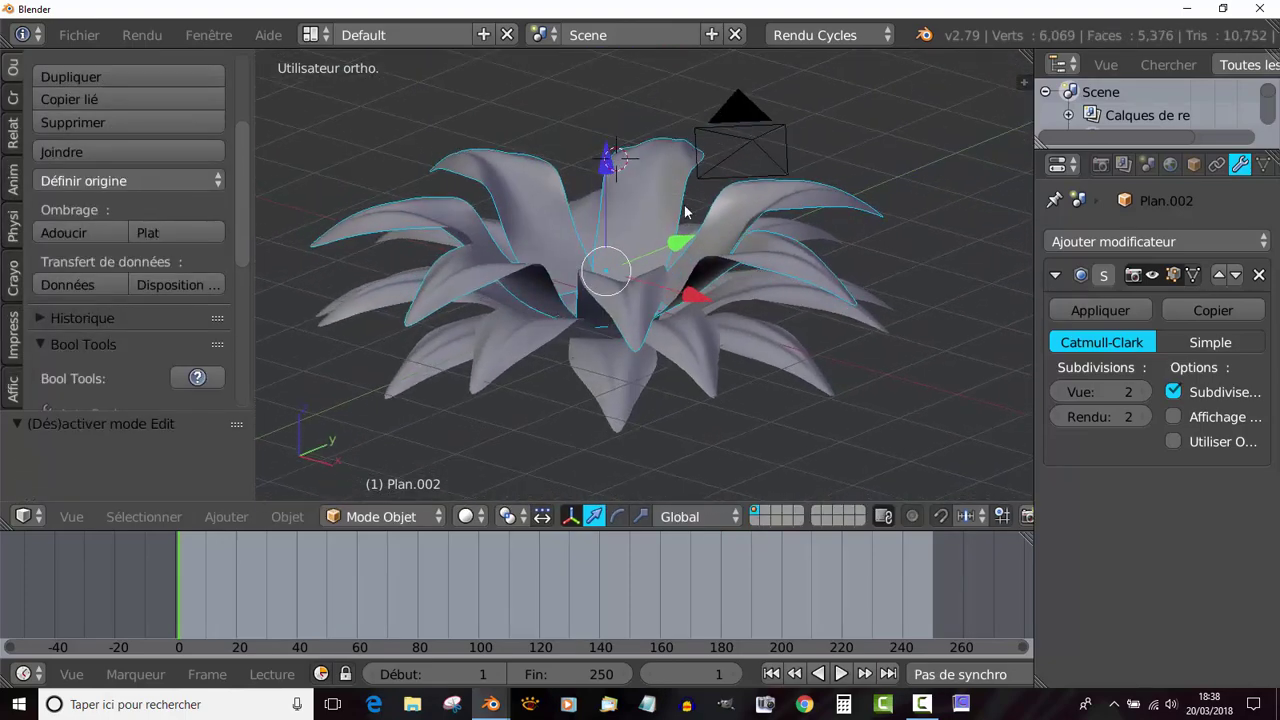
Step: Lower the third layer's outer leaf vertices by about 0.12 along the Z axis in Edit Mode, then return to Object Mode
key("Tab")
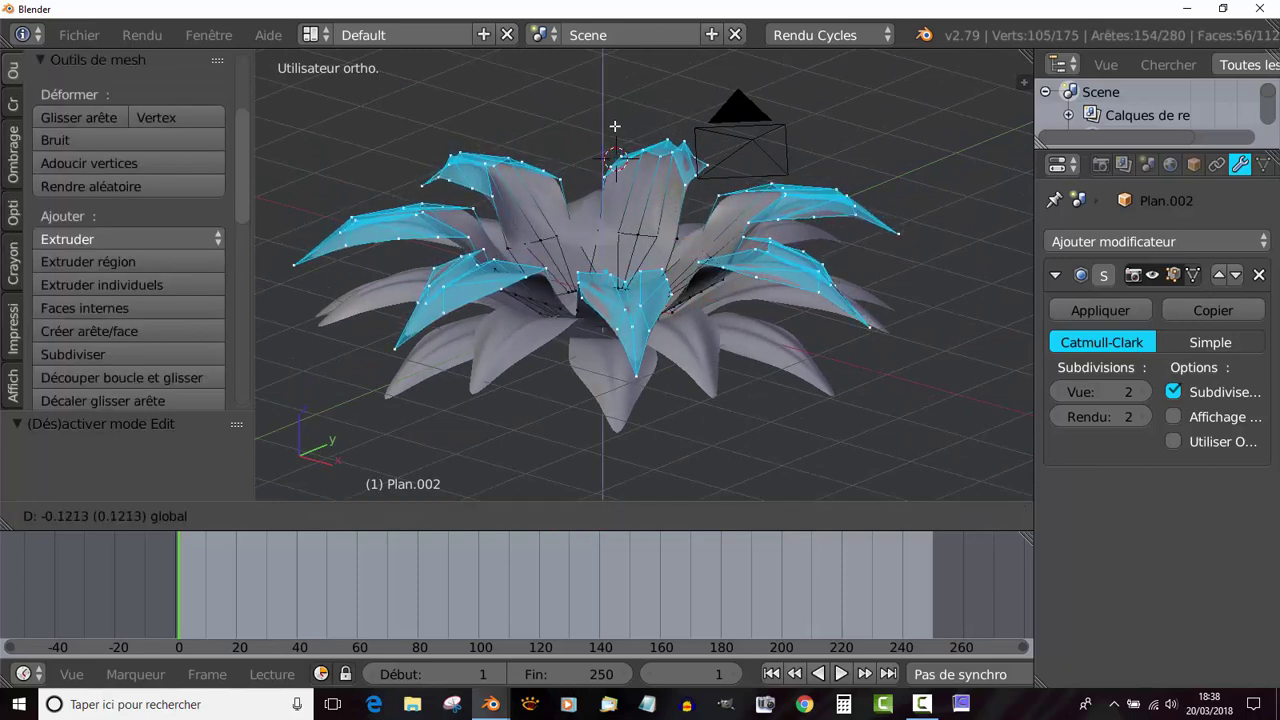
key("Tab")
middle_click_drag(615, 198, 645, 184)
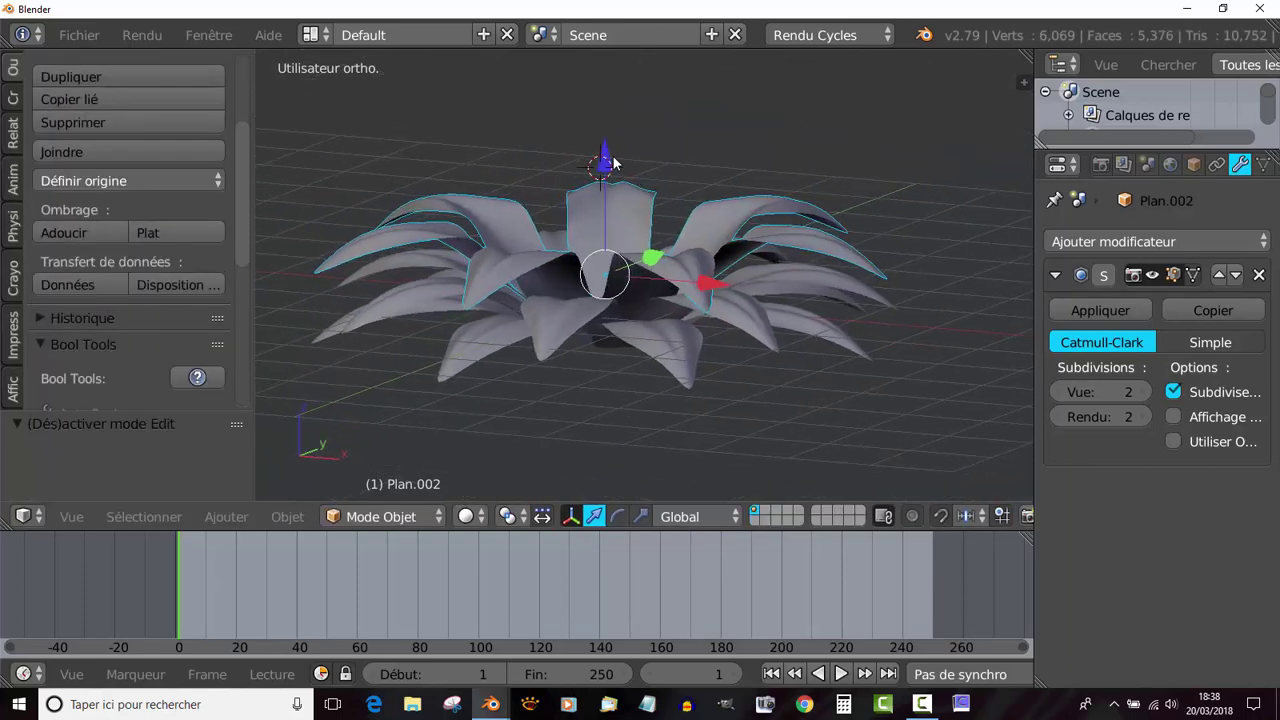
Step: Nudge the whole third layer slightly down along the Z axis and check its mesh in Edit Mode
left_click_drag(613, 163, 618, 166)
key("Tab")
middle_click_drag(618, 166, 765, 327)
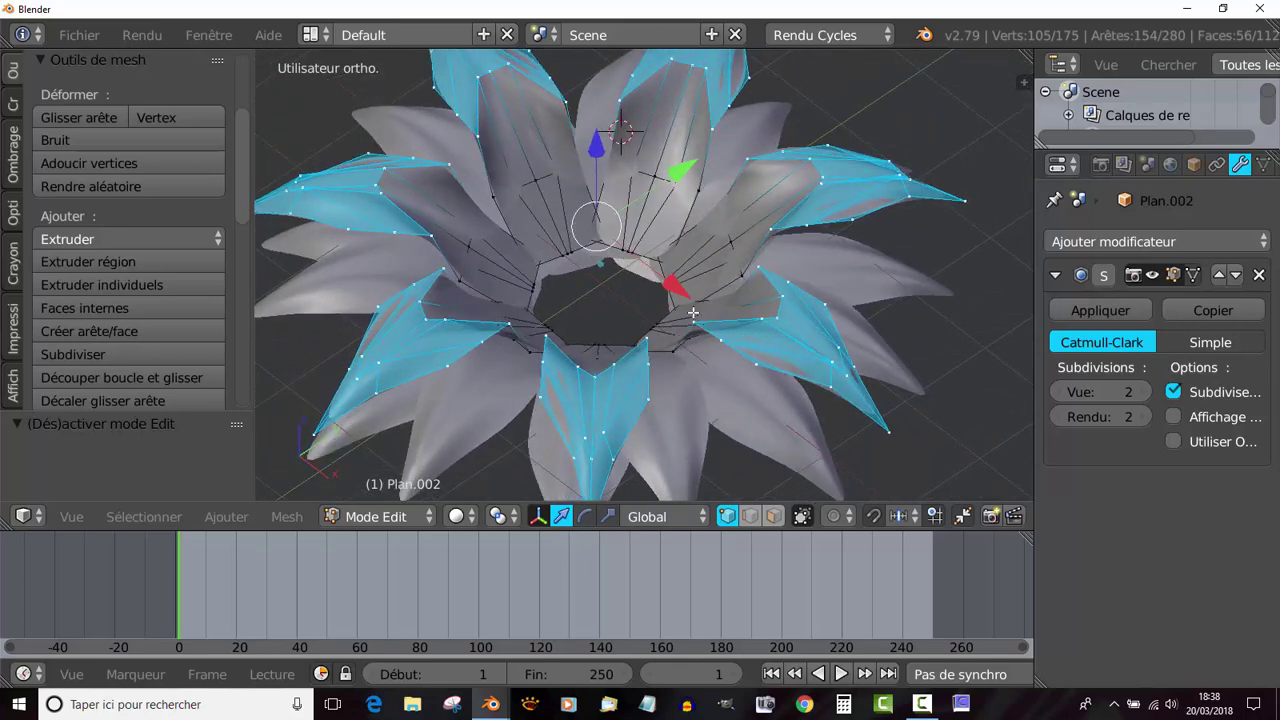
scroll(693, 313, "down", 2)
key("Tab")
Step: Duplicate the third leaf layer in place and raise the copy a little along the Z axis to form a fourth layer
middle_click_drag(690, 306, 743, 242)
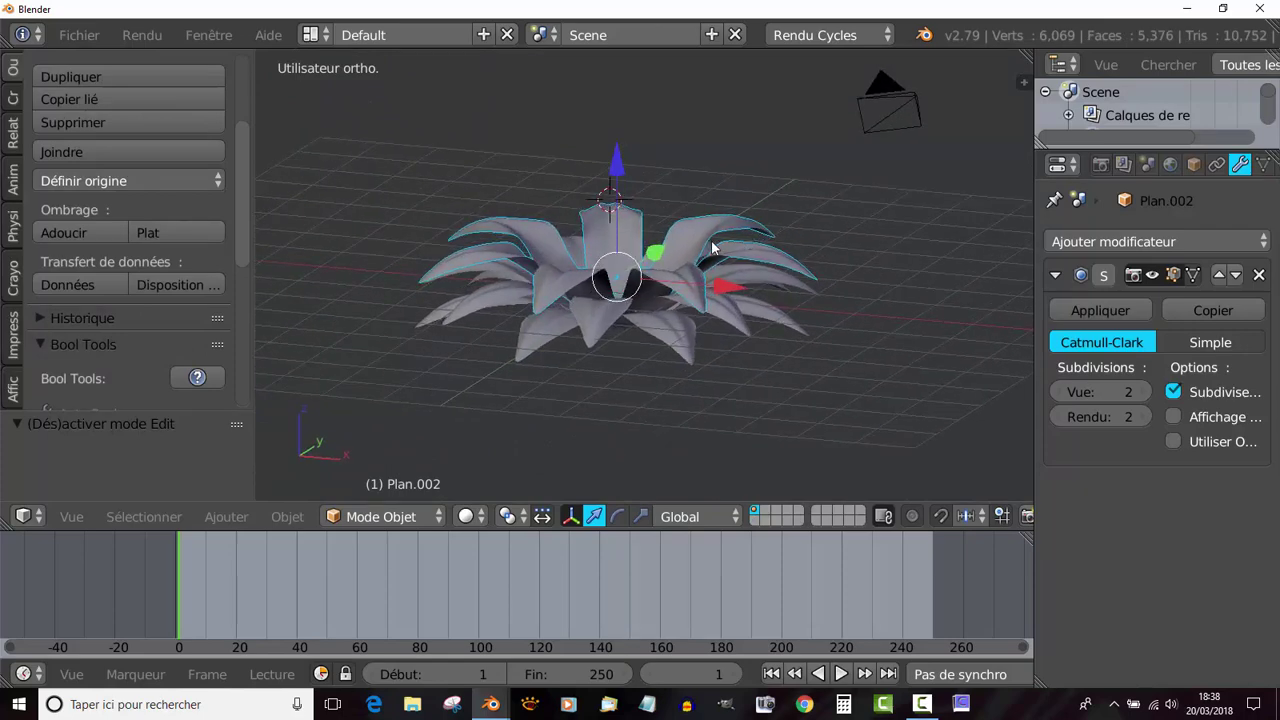
key("shift+d")
key("Escape")
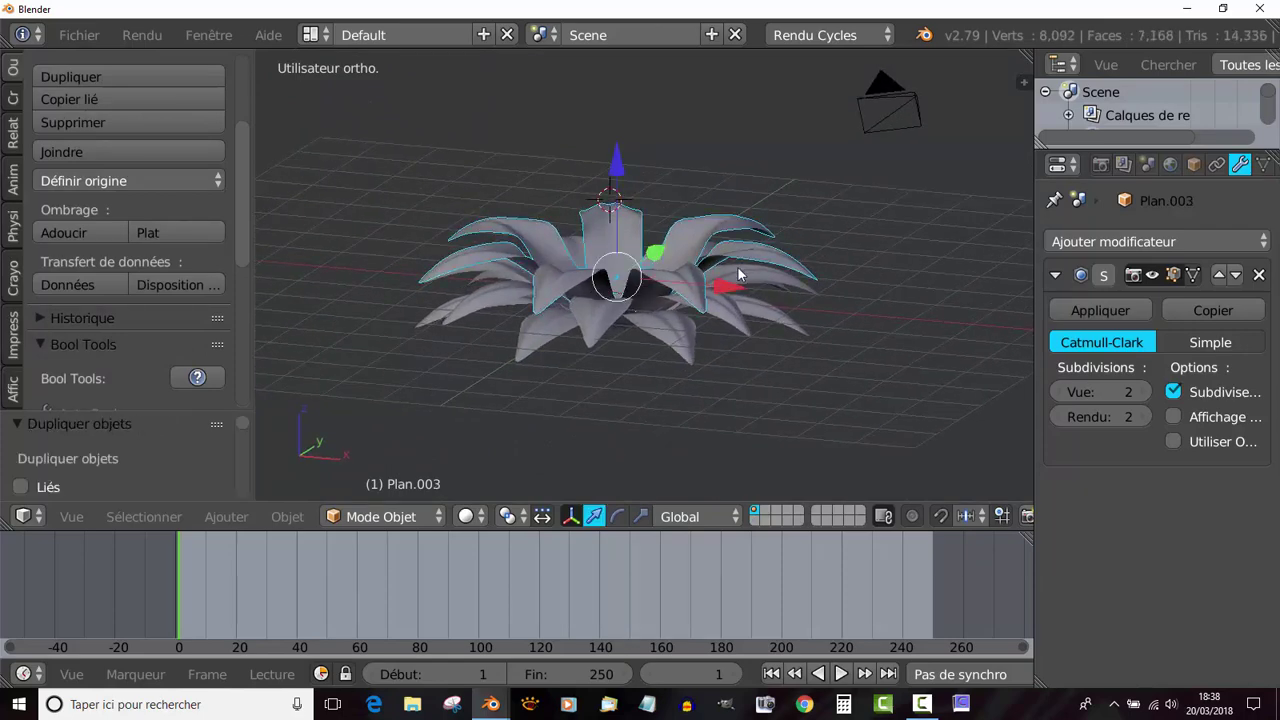
left_click_drag(627, 173, 616, 148)
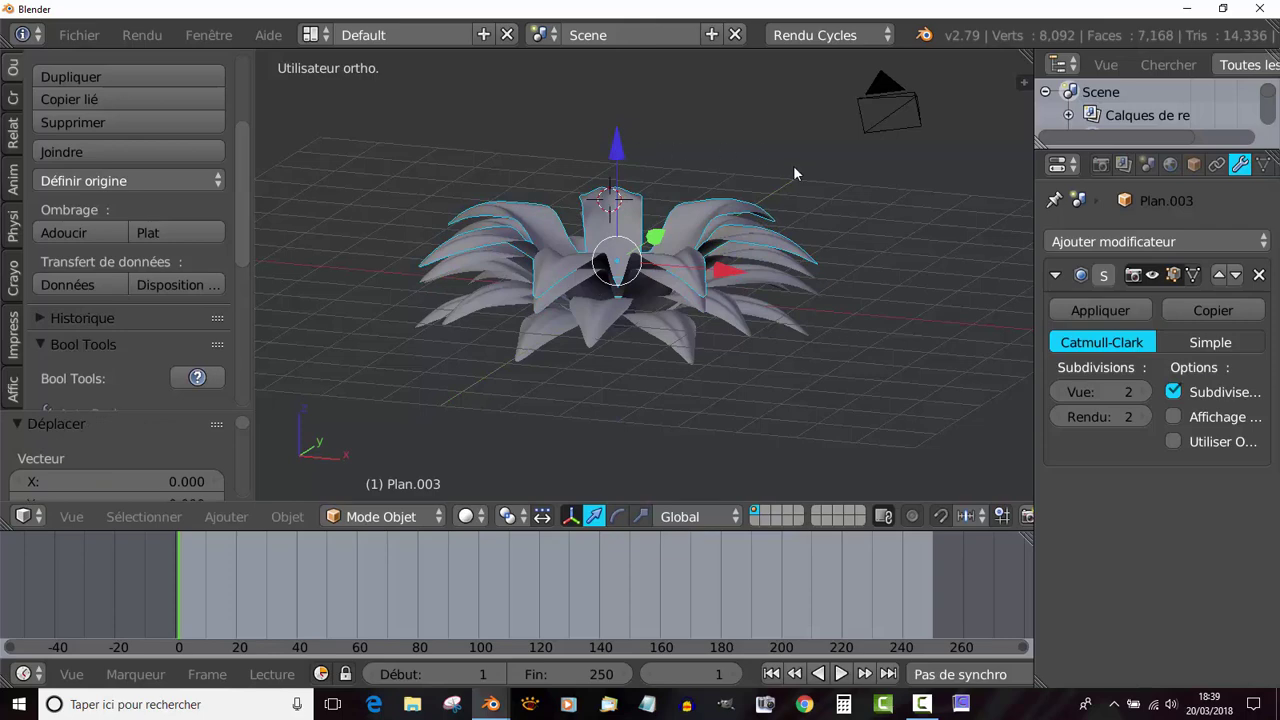
Step: From the top view, rotate the fourth leaf layer clockwise so its leaves are offset from the layer below
key("KP_7")
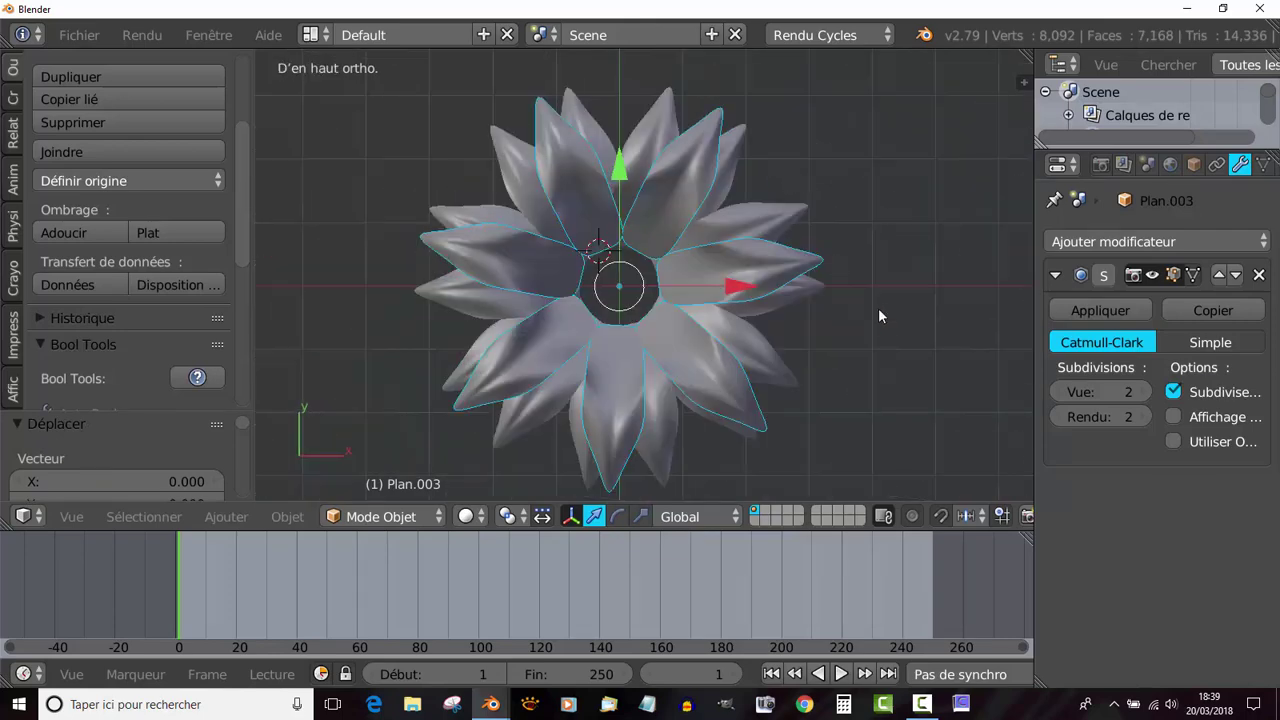
key("r")
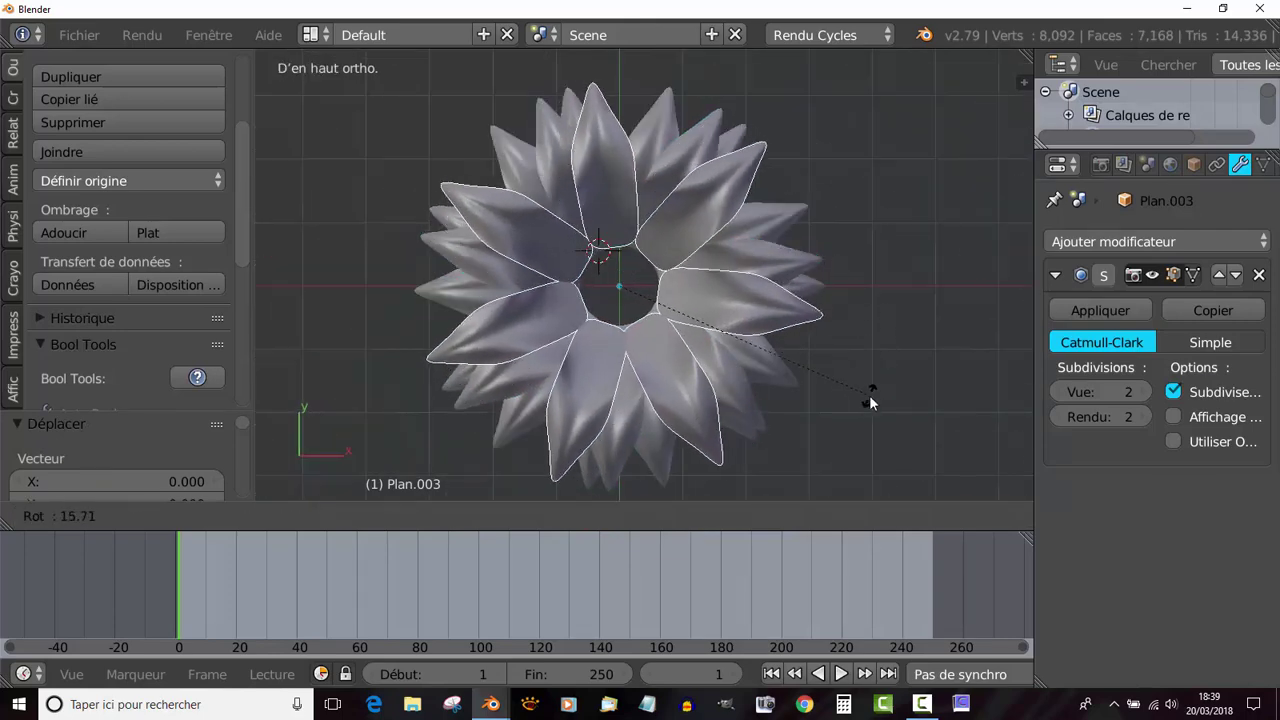
left_click(857, 419)
Step: In Edit Mode, deselect the inner vertices of the fourth layer's current selection and raise the remaining outer leaf vertices along the Z axis
key("Tab")
mouse_move(814, 383)
middle_mouse_down()
mouse_move(690, 255)
mouse_move(836, 386)
middle_mouse_up()
scroll(690, 255, "up", 2)
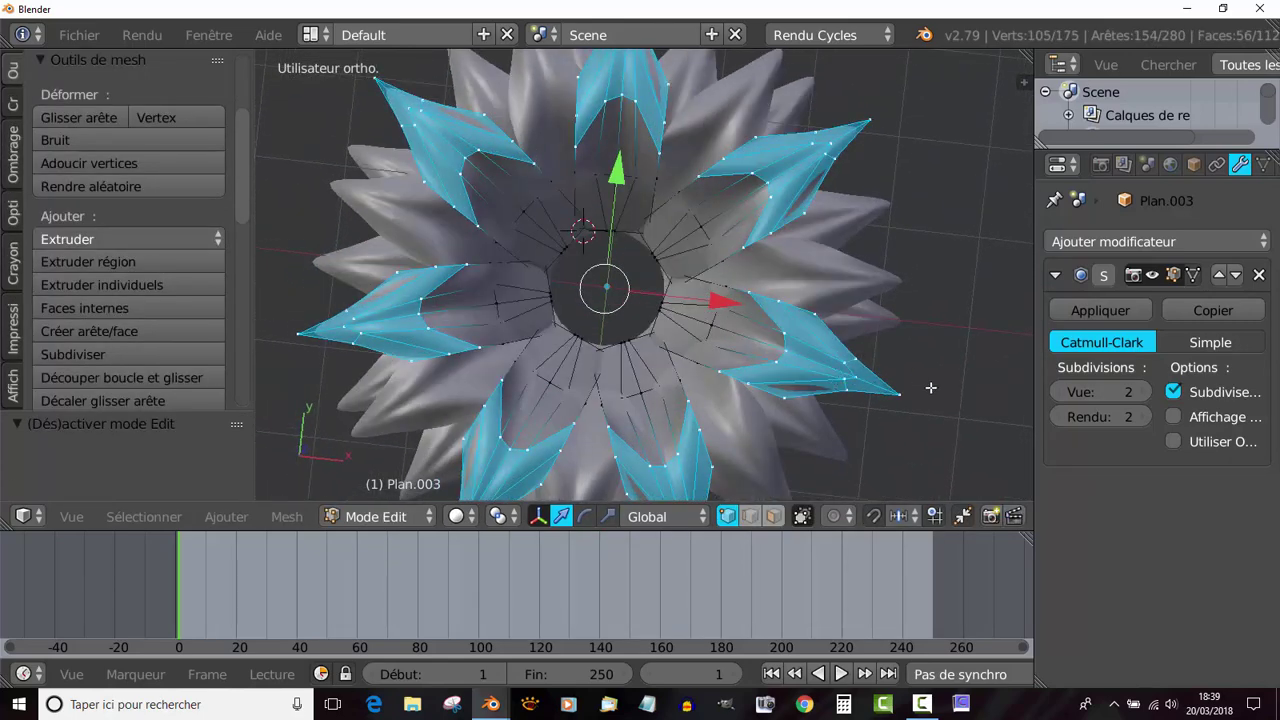
key("KP_1")
key("KP_7")
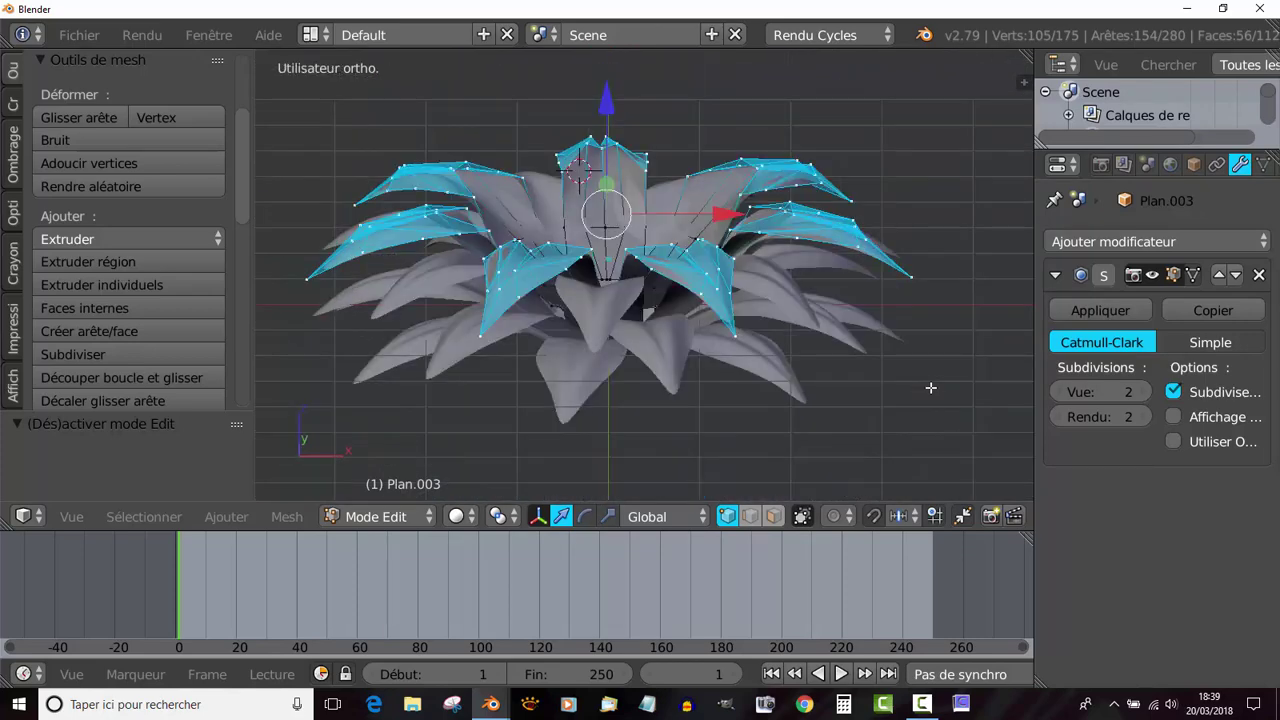
scroll(889, 358, "down", 2)
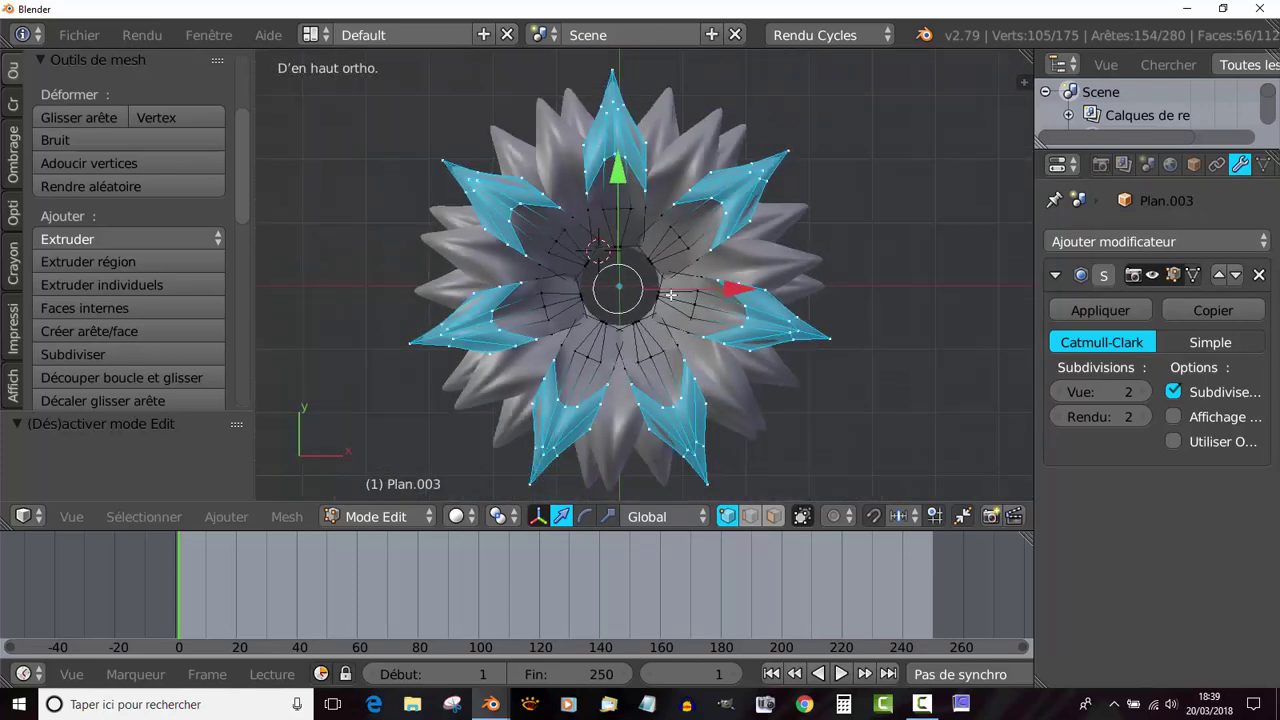
key("c")
key("z")
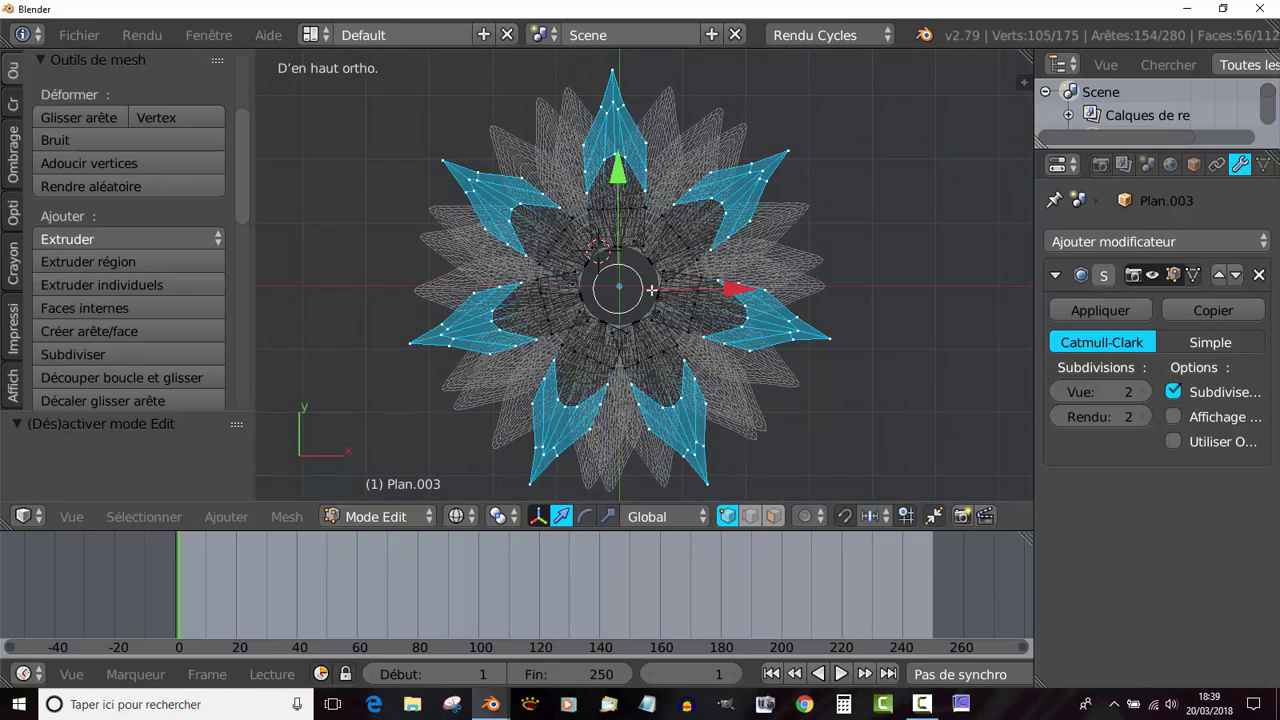
mouse_move(681, 219)
middle_mouse_down()
mouse_move(712, 226)
mouse_move(632, 198)
mouse_move(620, 172)
mouse_move(550, 213)
mouse_move(528, 236)
mouse_move(519, 320)
mouse_move(579, 387)
mouse_move(634, 382)
mouse_move(688, 410)
mouse_move(662, 385)
mouse_move(716, 291)
mouse_move(685, 316)
mouse_move(714, 333)
middle_mouse_up()
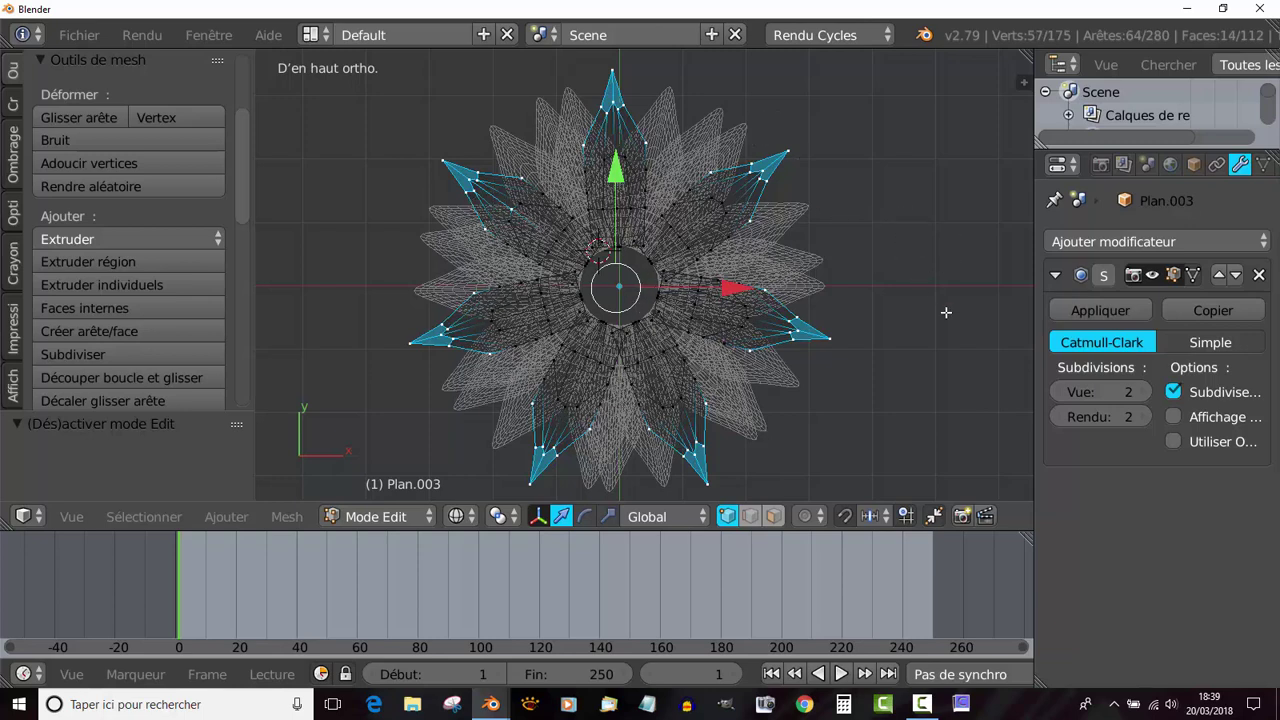
middle_click_drag(940, 312, 917, 219)
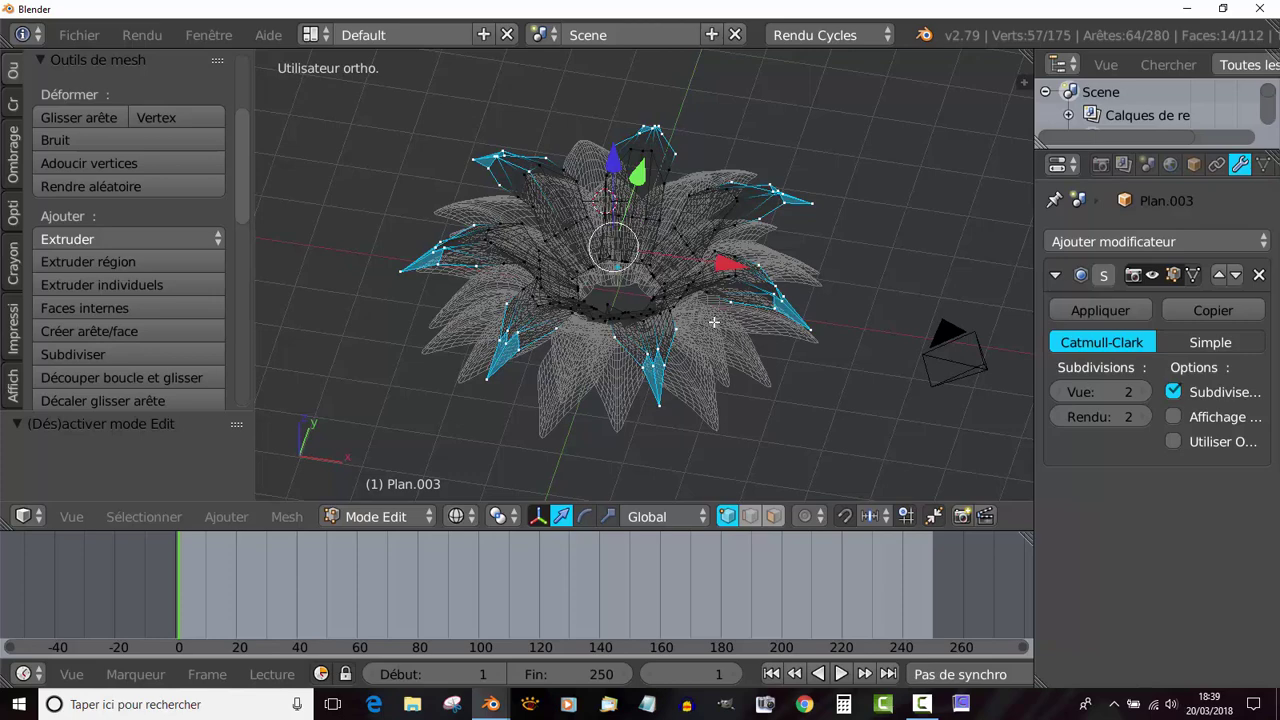
key("z")
middle_click_drag(714, 319, 681, 301)
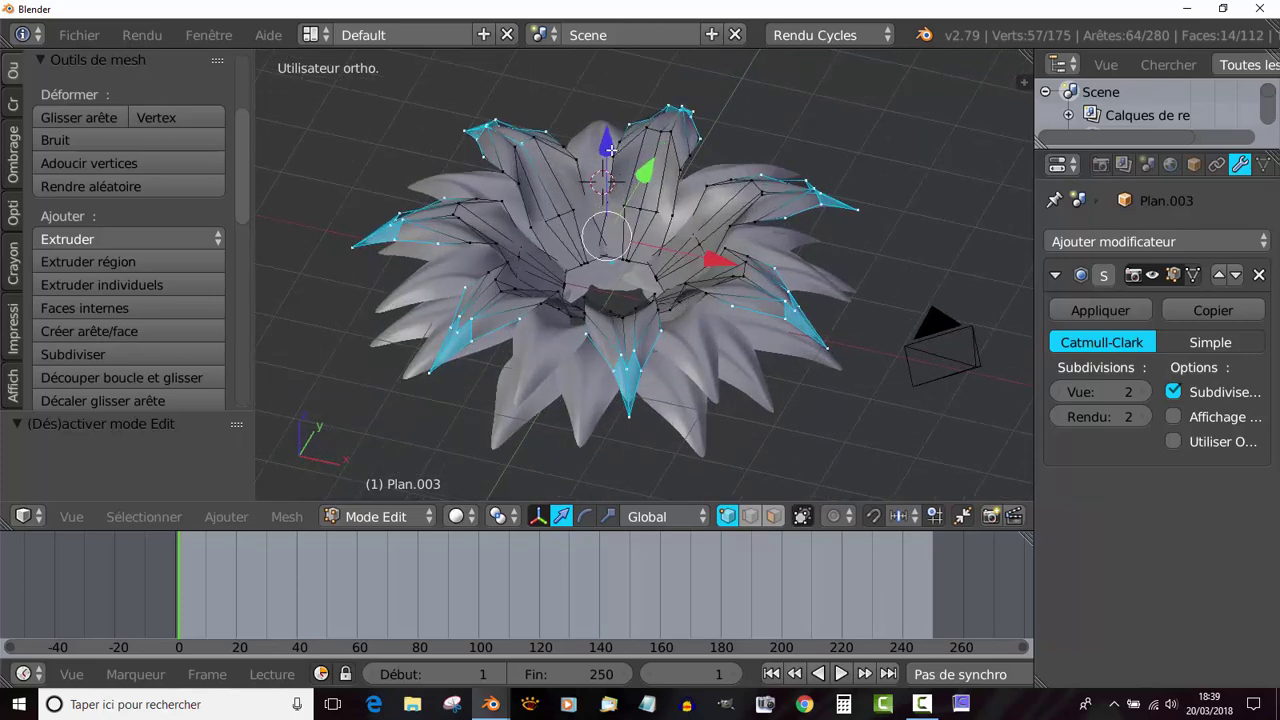
left_click_drag(610, 150, 607, 128)
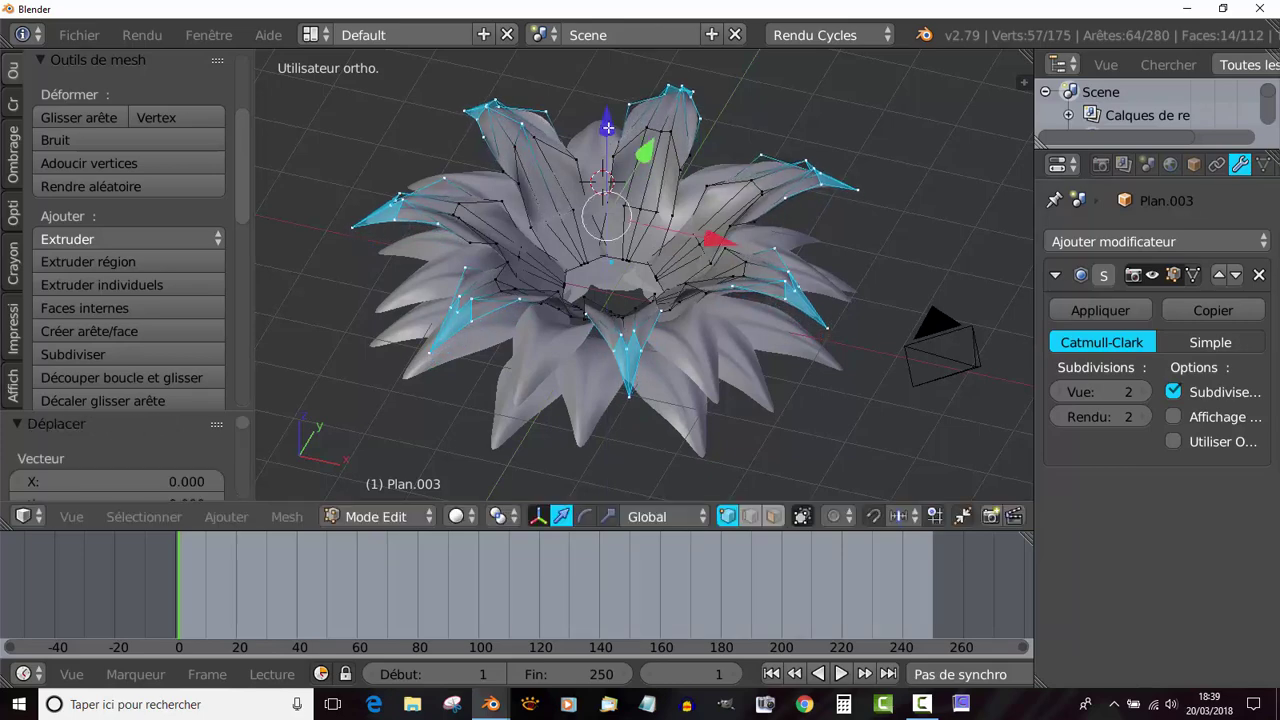
Step: Deselect the side vertices furthest from the fourth layer's leaf tips and raise the remaining tip vertices slightly along the Z axis
middle_click_drag(735, 198, 858, 283)
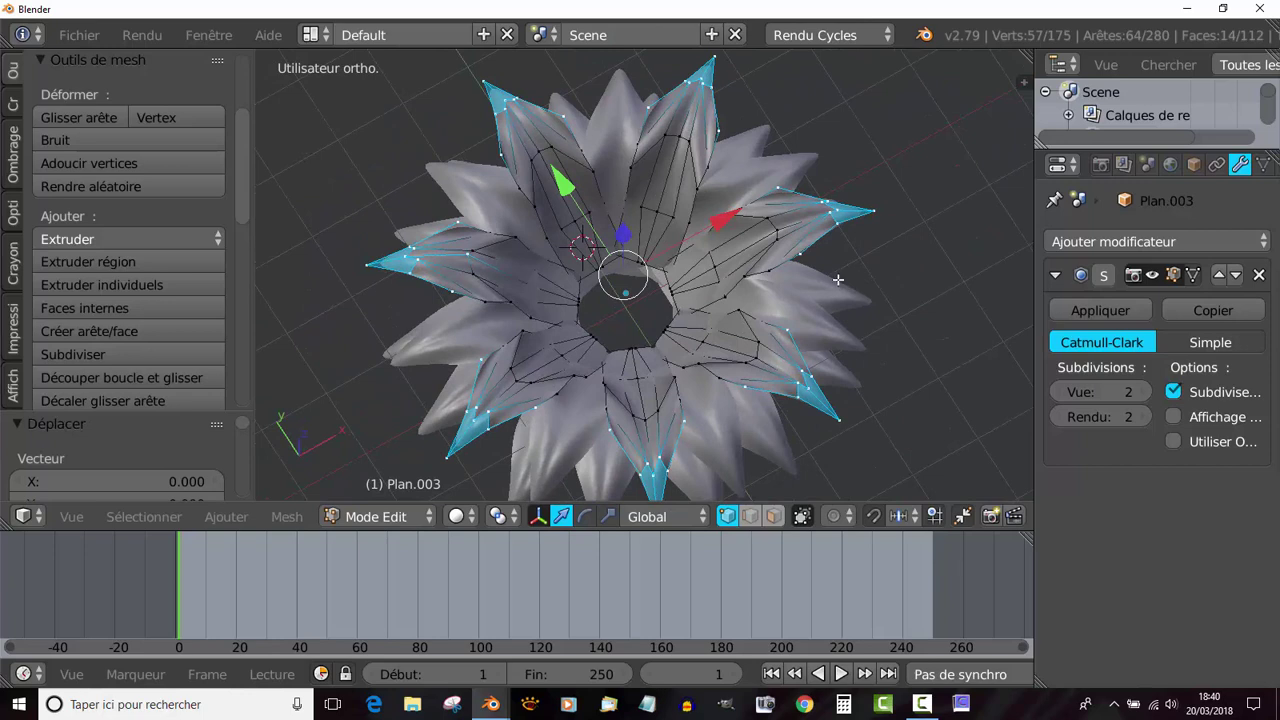
key("c")
mouse_move(790, 195)
middle_mouse_down()
mouse_move(745, 185)
mouse_move(723, 142)
mouse_move(655, 106)
mouse_move(514, 162)
middle_mouse_up()
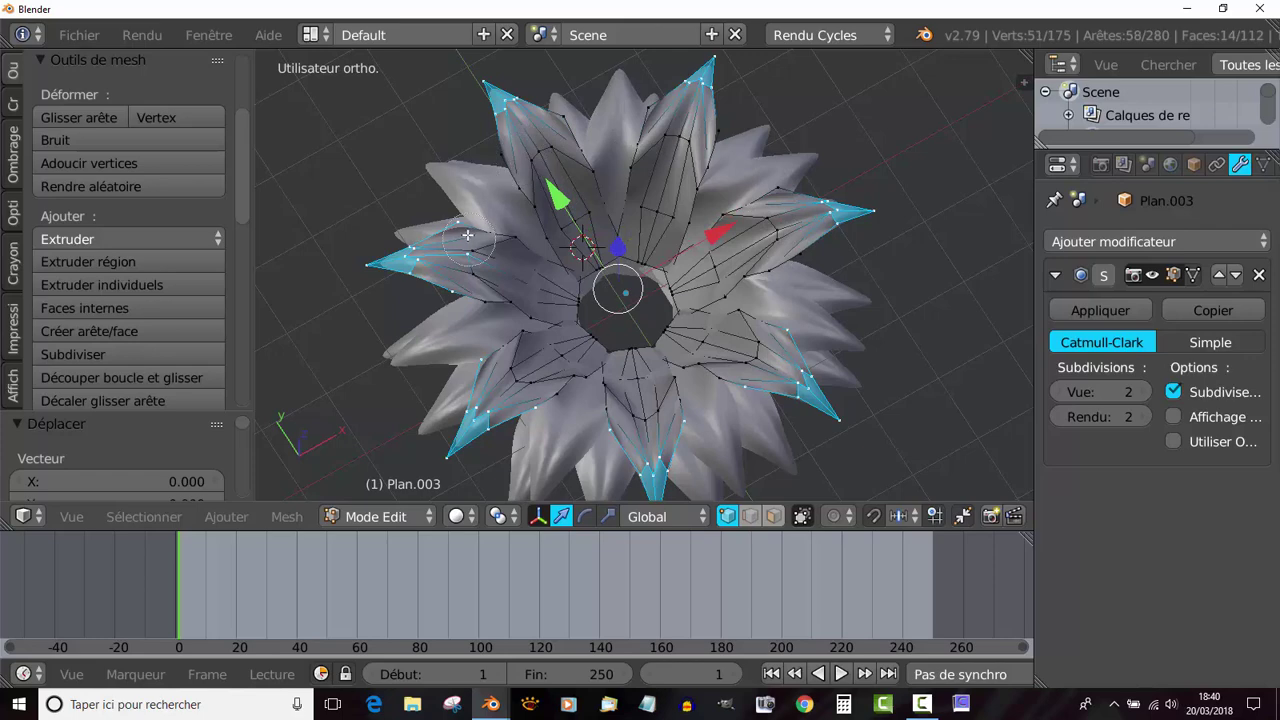
mouse_move(467, 235)
middle_mouse_down()
mouse_move(463, 268)
mouse_move(505, 360)
mouse_move(606, 420)
mouse_move(700, 380)
mouse_move(785, 310)
mouse_move(800, 230)
mouse_move(760, 171)
middle_mouse_up()
left_click_drag(616, 110, 616, 103)
Step: Keep only the end vertex of each fourth-layer leaf selected, raise these vertices along the Z axis, and return to Object Mode
middle_click_drag(950, 262, 938, 355)
key("c")
middle_click_drag(812, 305, 759, 145)
mouse_move(556, 97)
middle_mouse_down()
mouse_move(618, 70)
mouse_move(455, 140)
middle_mouse_up()
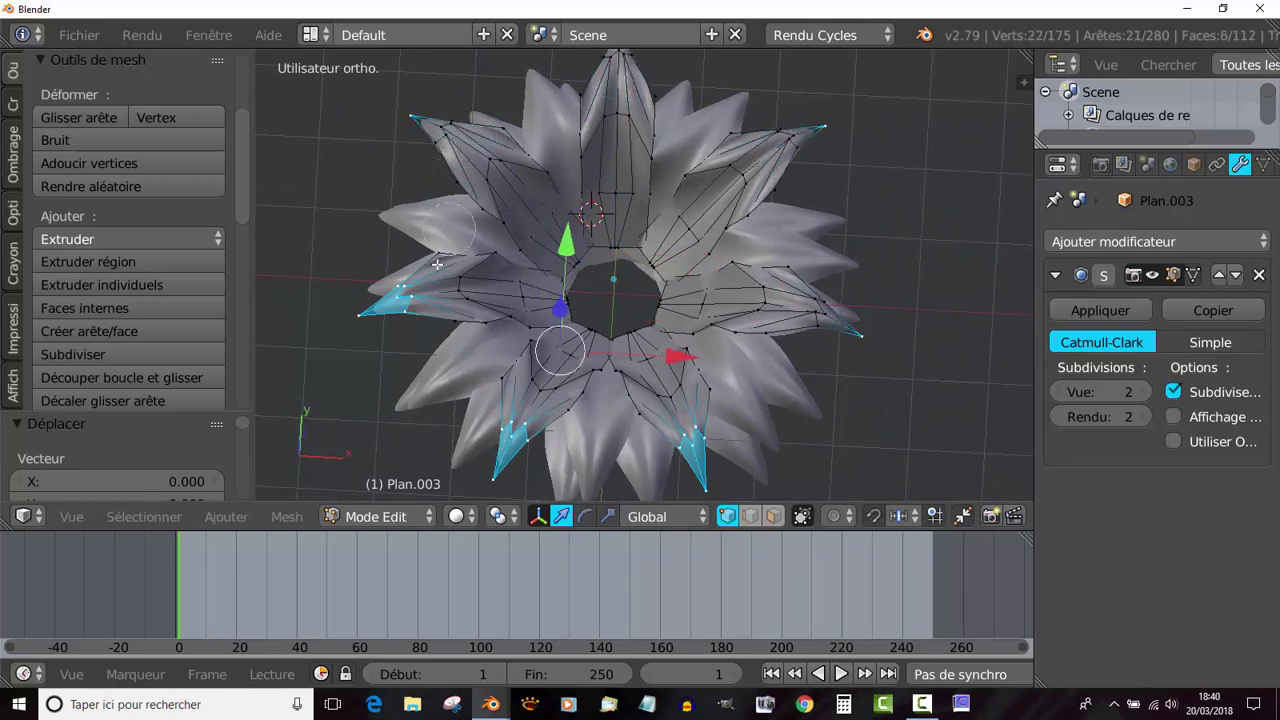
mouse_move(427, 296)
middle_mouse_down()
mouse_move(478, 333)
mouse_move(414, 281)
middle_mouse_up()
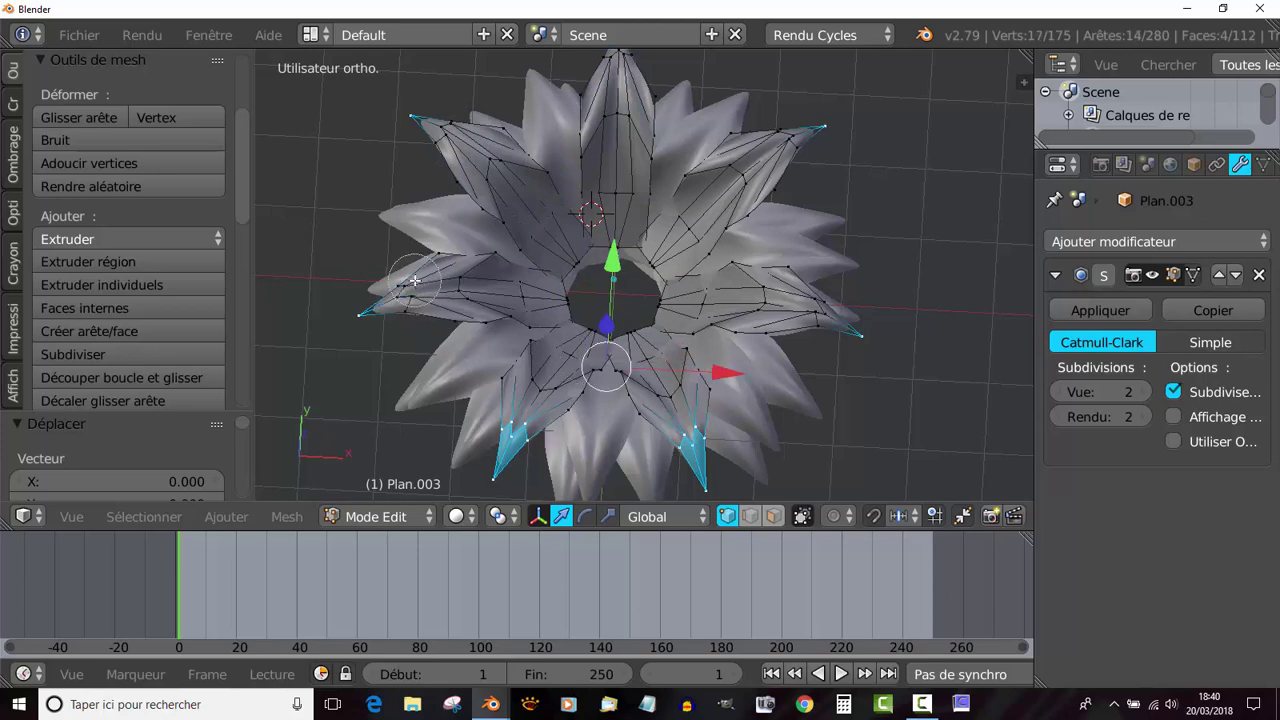
middle_click(523, 418)
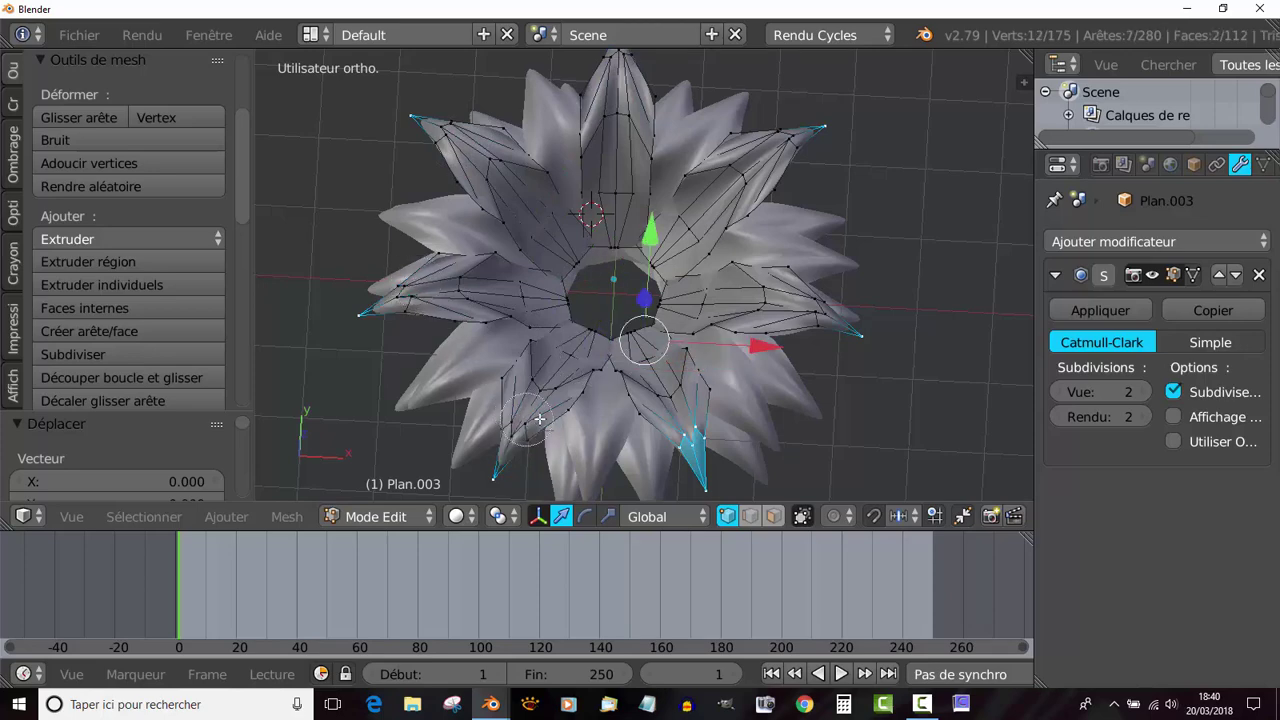
middle_click_drag(665, 423, 697, 427)
middle_click_drag(842, 408, 728, 176)
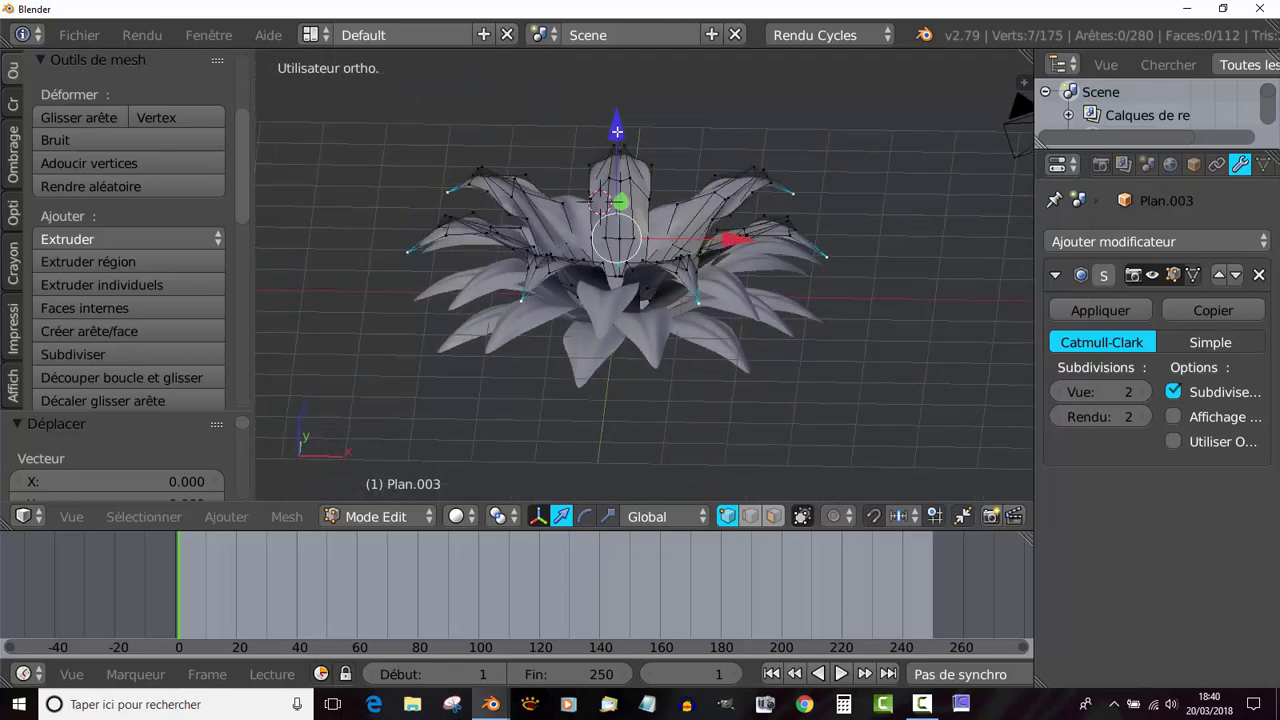
left_click_drag(617, 131, 612, 114)
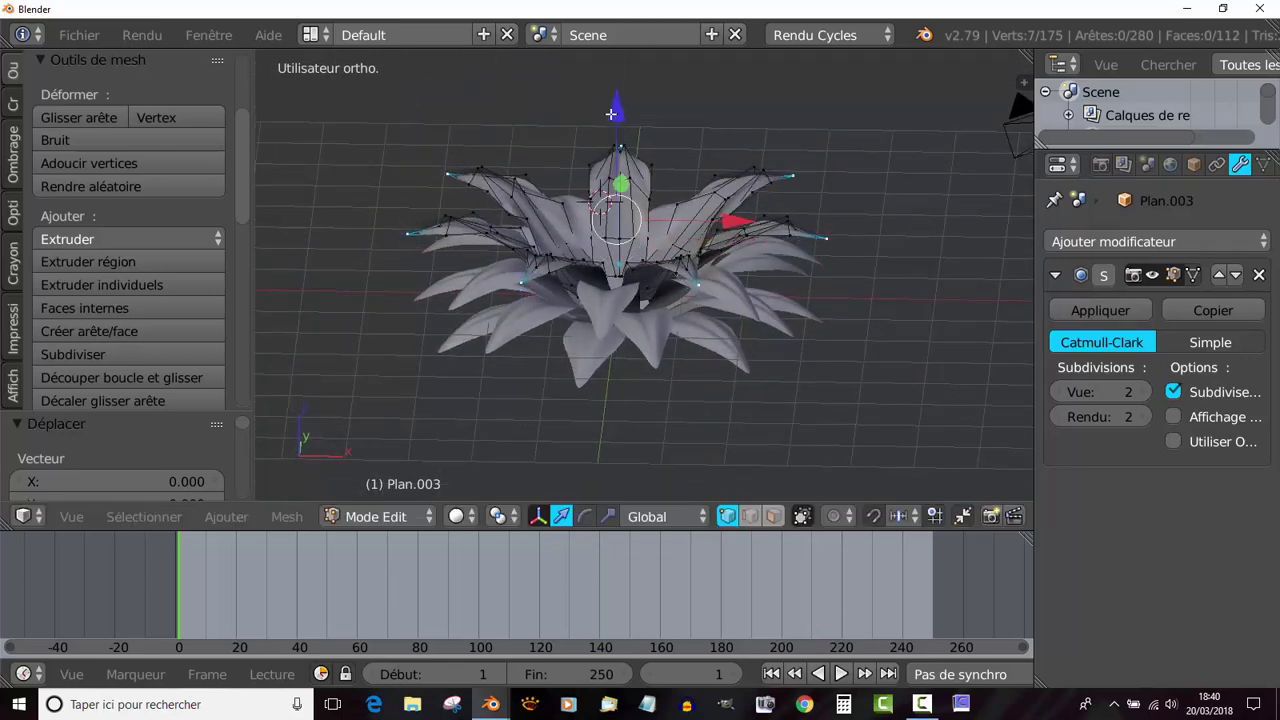
key("Tab")
middle_click_drag(660, 180, 693, 276)
key("Tab")
key("Tab")
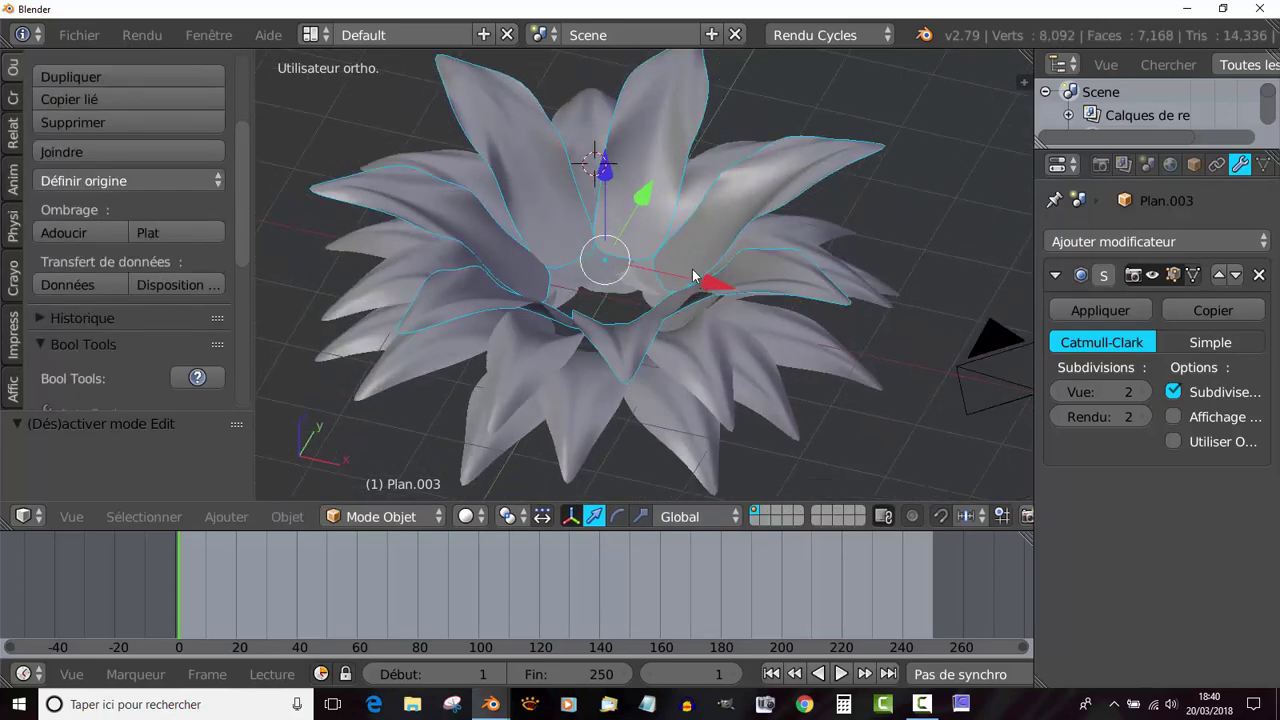
Step: Duplicate the fourth leaf layer in place and raise the copy along the Z axis to form a fifth layer
key("shift+d")
key("Escape")
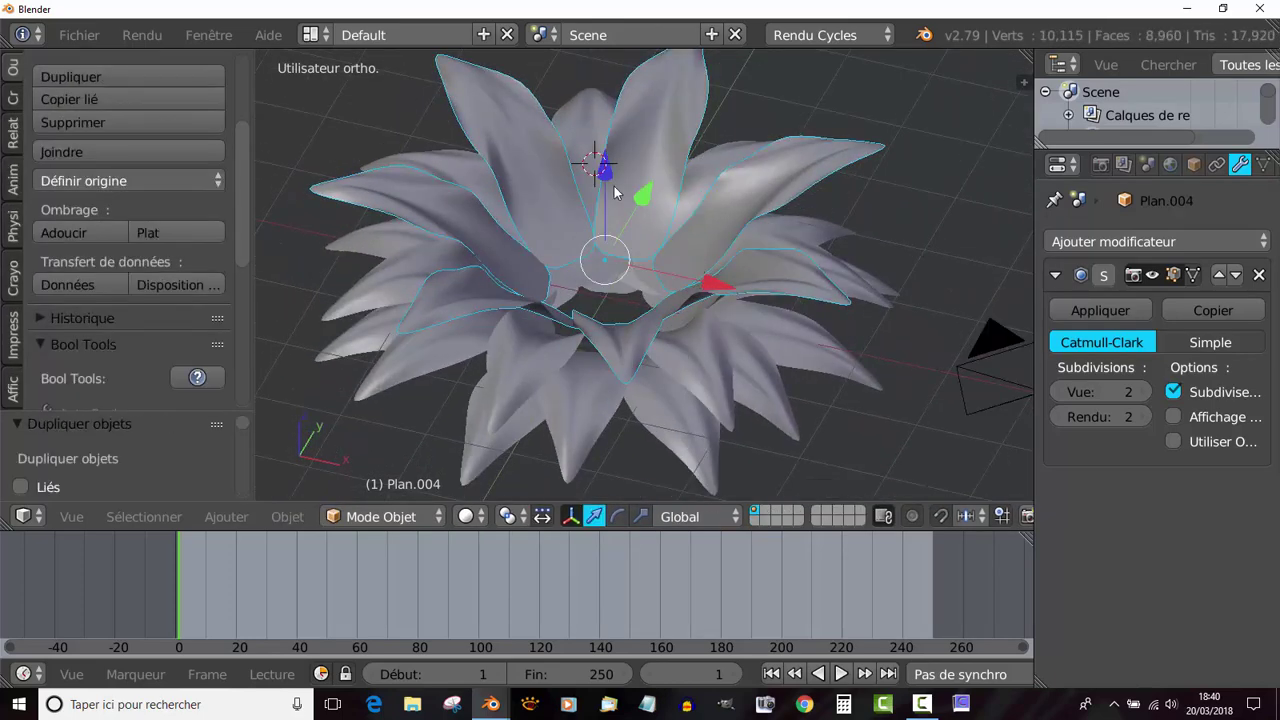
left_click_drag(600, 170, 700, 160)
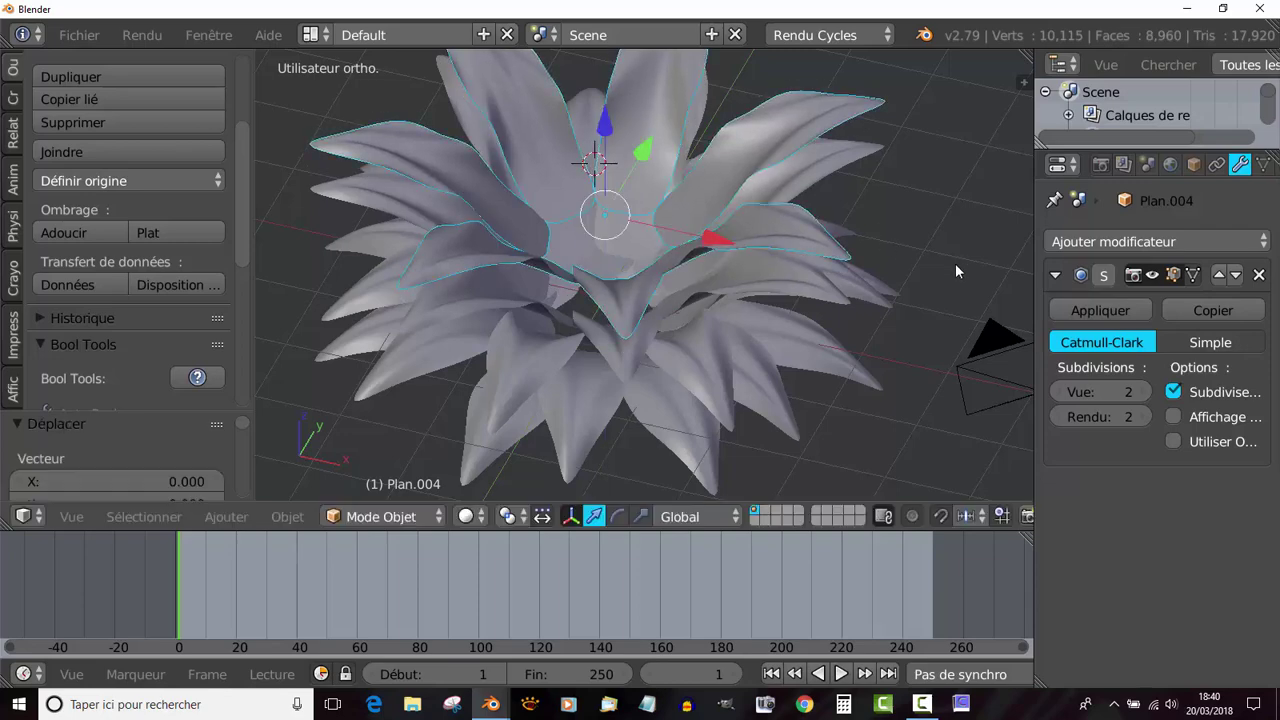
Step: From the top view, rotate the fifth leaf layer clockwise so its leaves are offset from the fourth layer
key("KP_7")
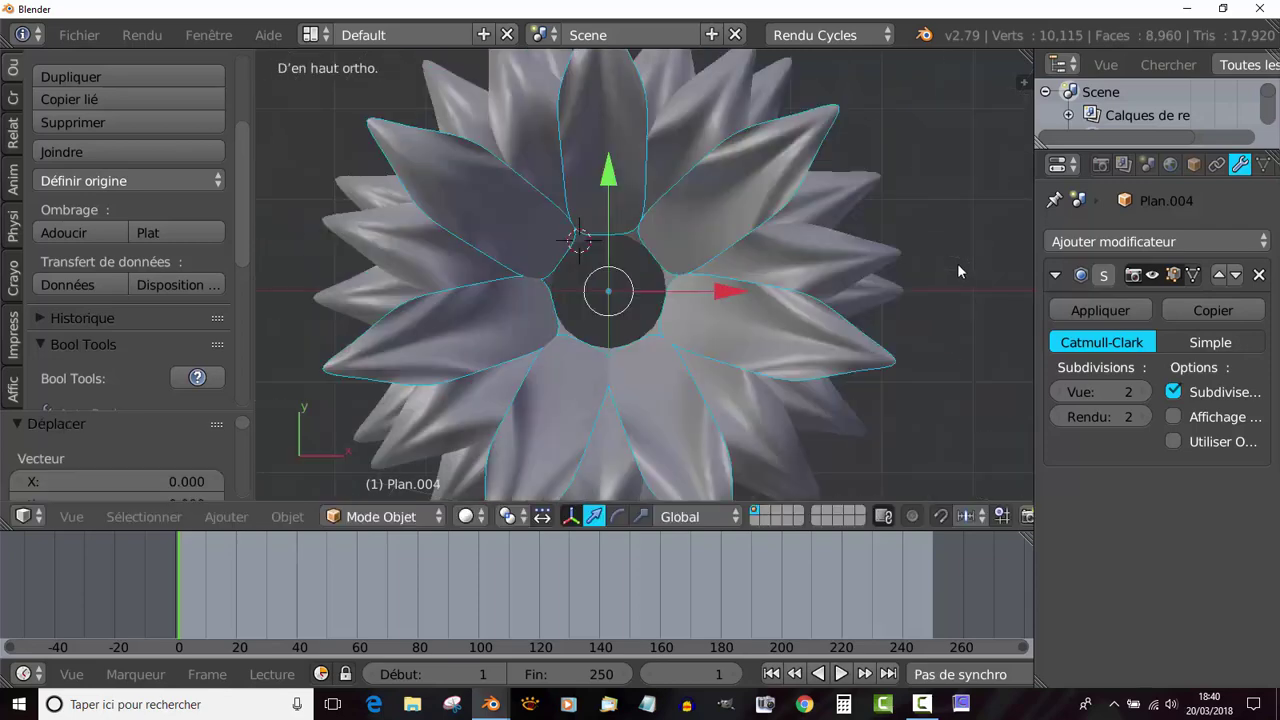
key("r")
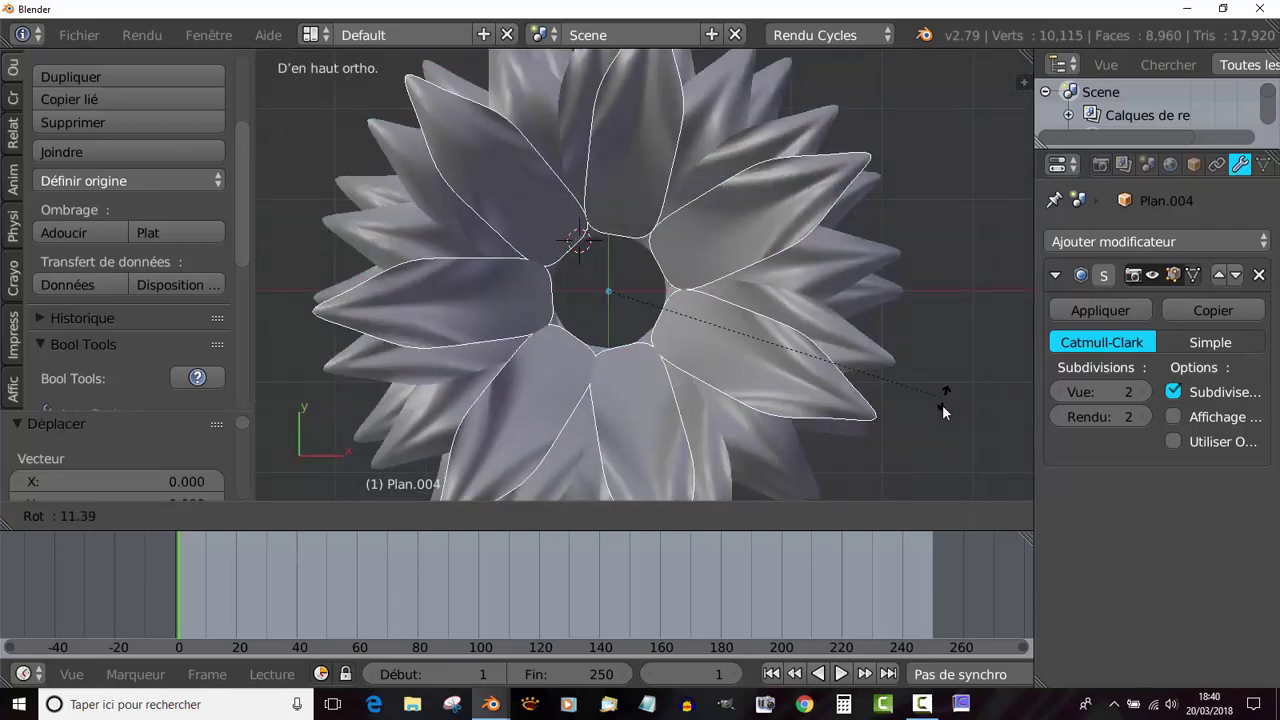
left_click(940, 429)
Step: In Edit Mode, replace the fifth layer's vertex selection with a single edge vertex near one leaf's tip
key("Tab")
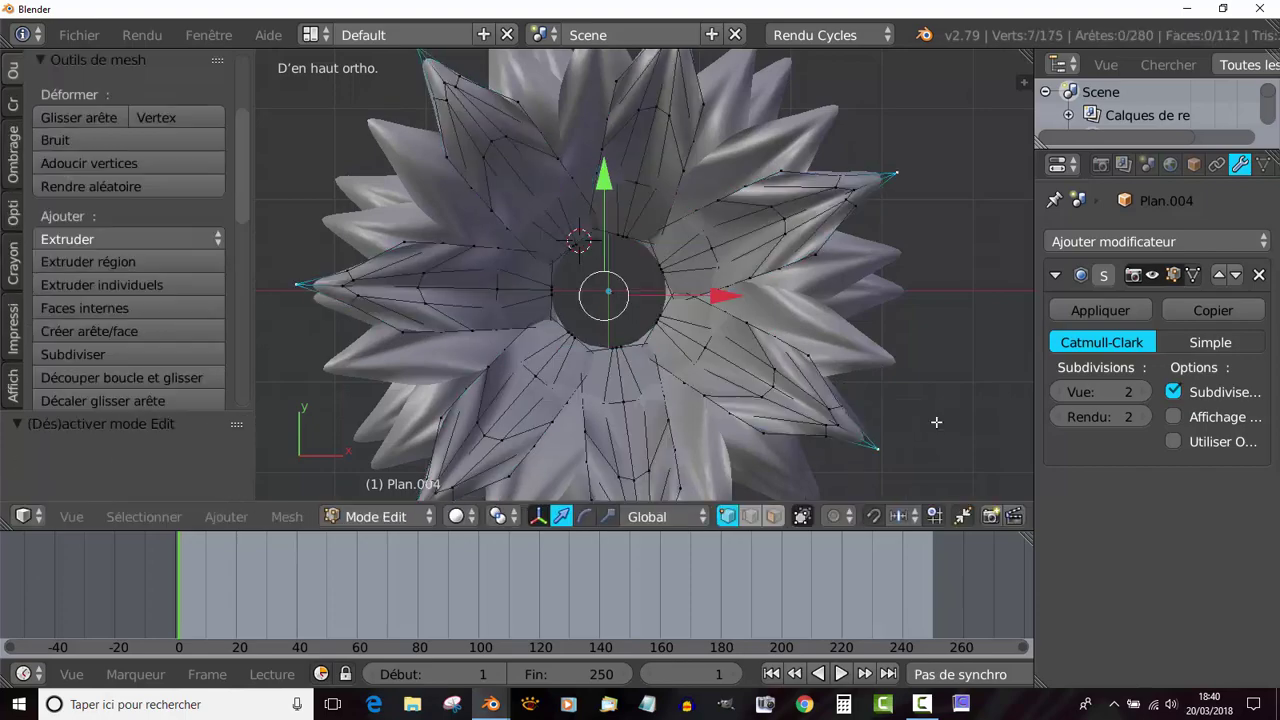
middle_click_drag(940, 429, 817, 352)
scroll(823, 331, "up", 3)
middle_click_drag(747, 338, 747, 337)
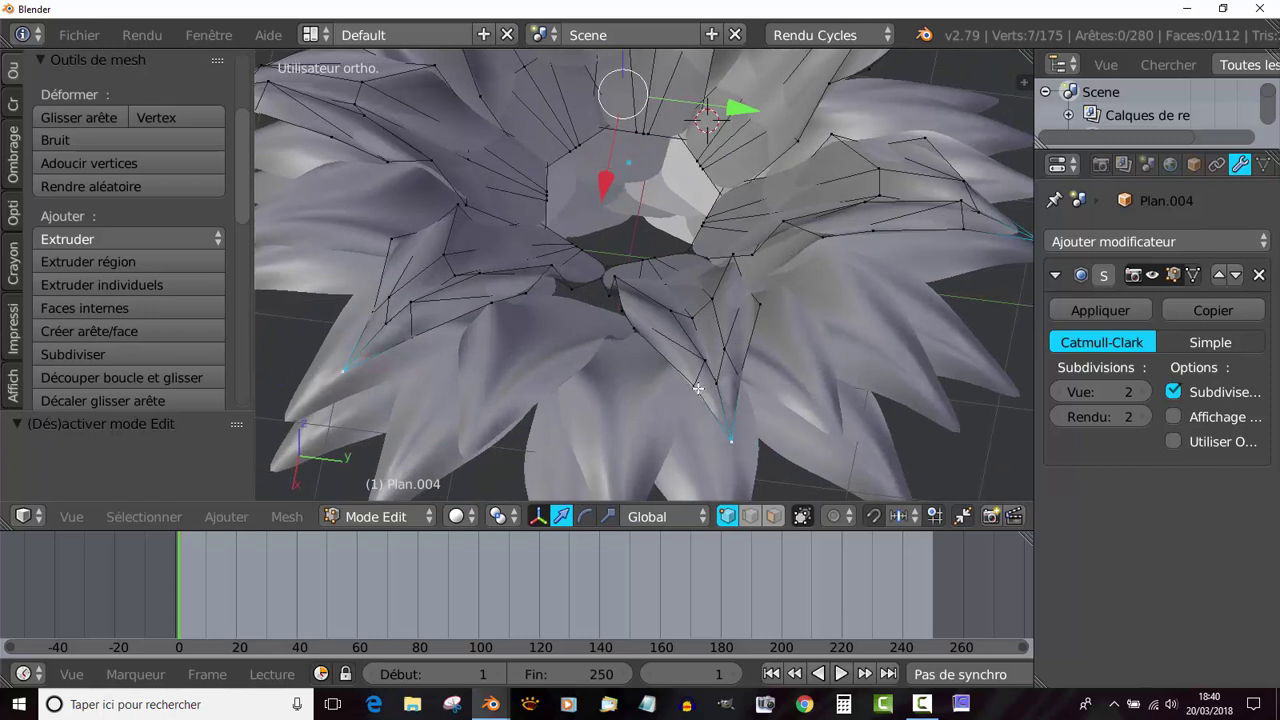
right_click(698, 388)
middle_click_drag(797, 379, 865, 424)
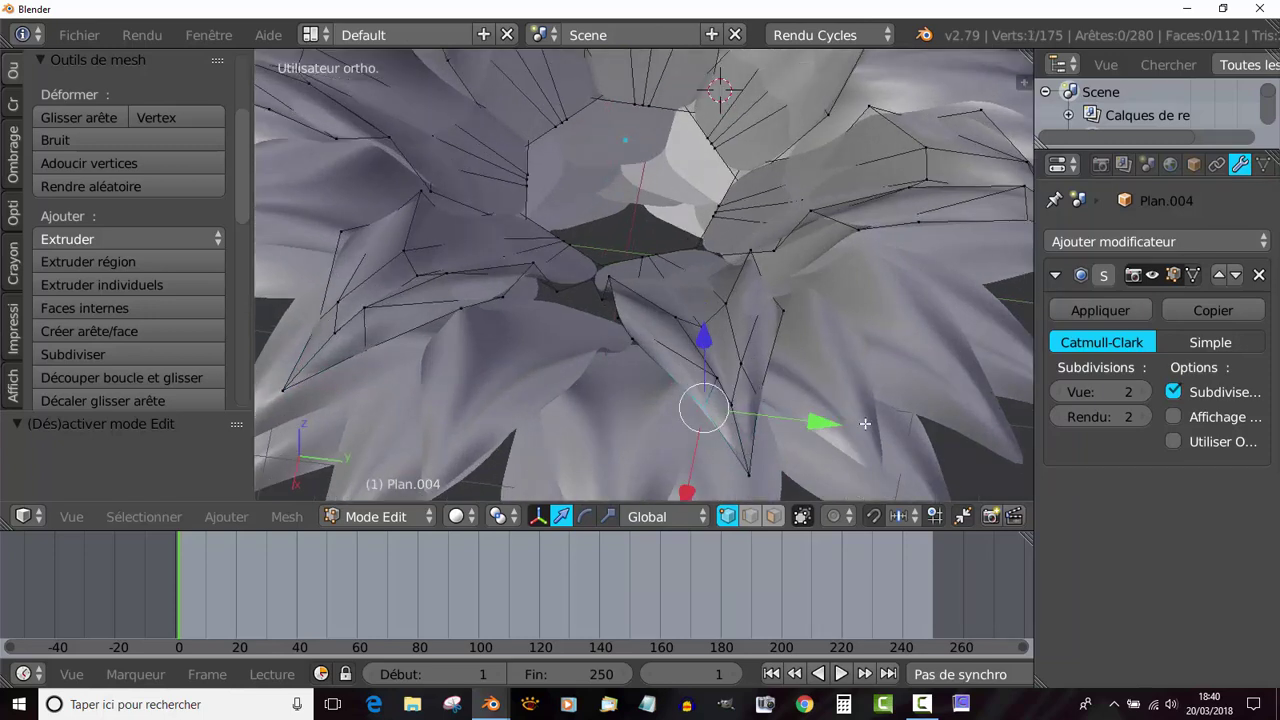
Step: In wireframe top view, circle-select the tip vertices of all seven leaves of the fifth layer
key("KP_7")
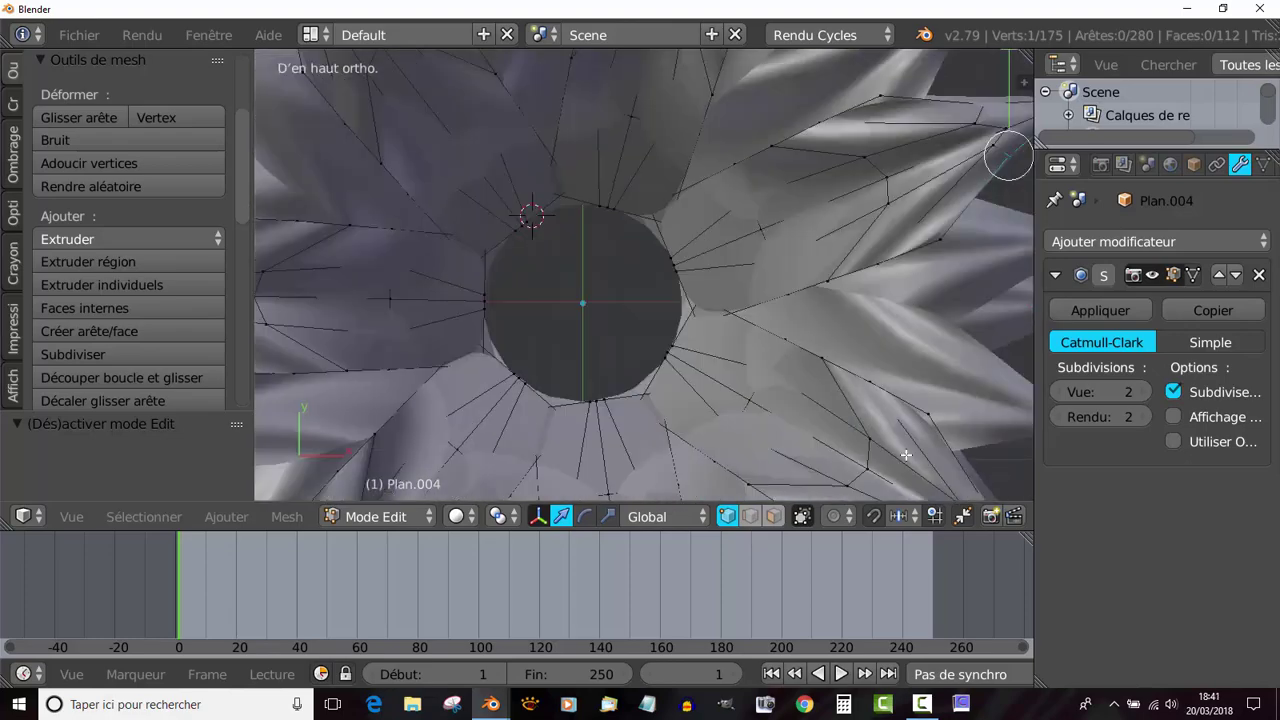
key("z")
scroll(906, 455, "down", 4)
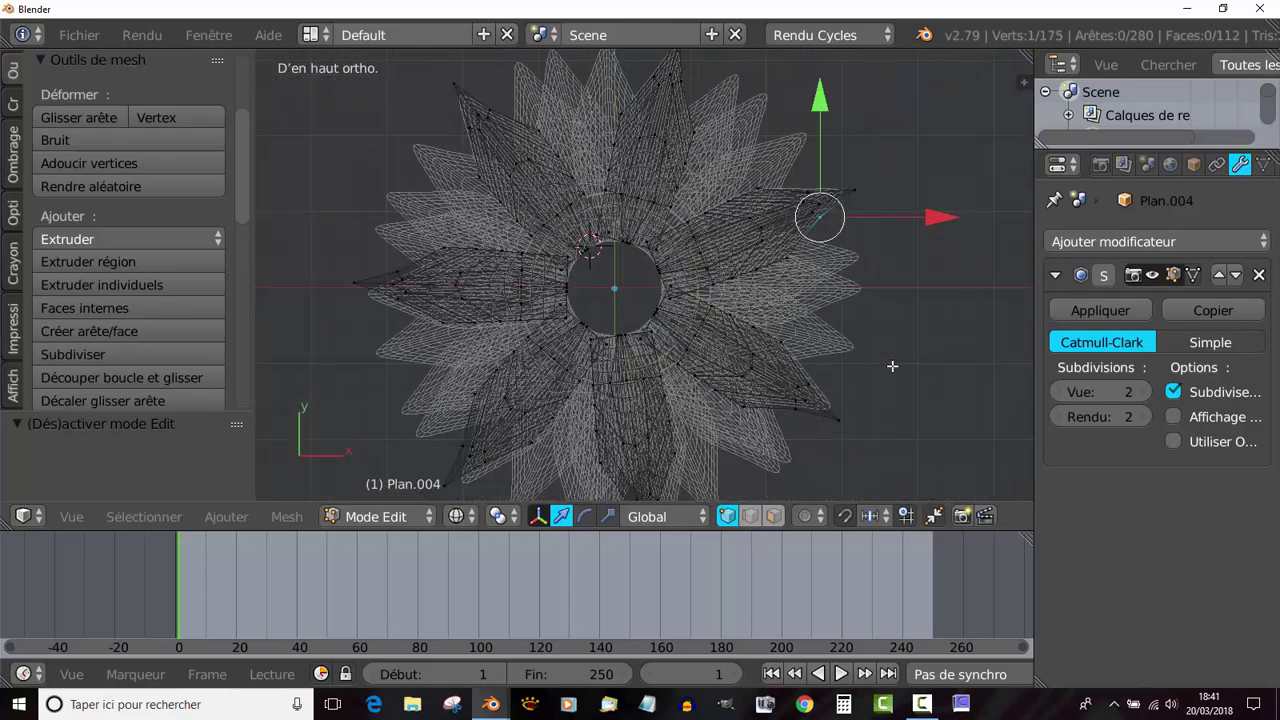
left_click_drag(800, 170, 826, 205)
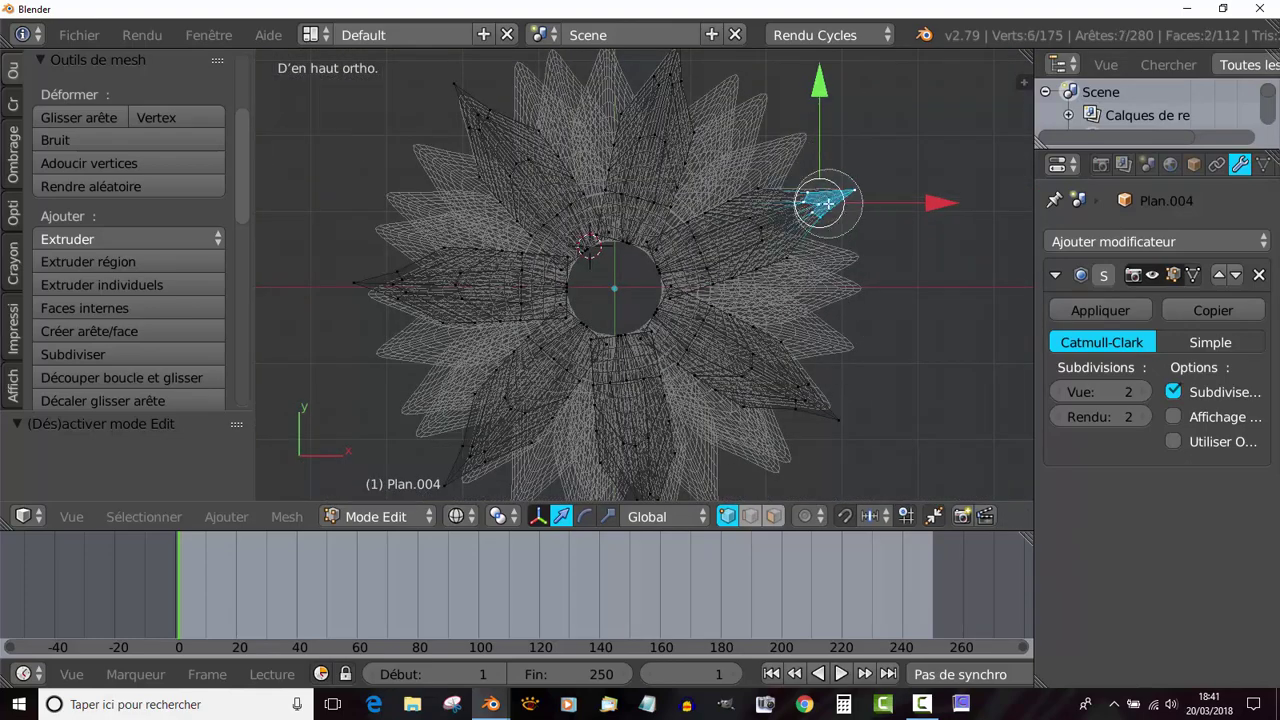
left_click_drag(823, 400, 816, 410)
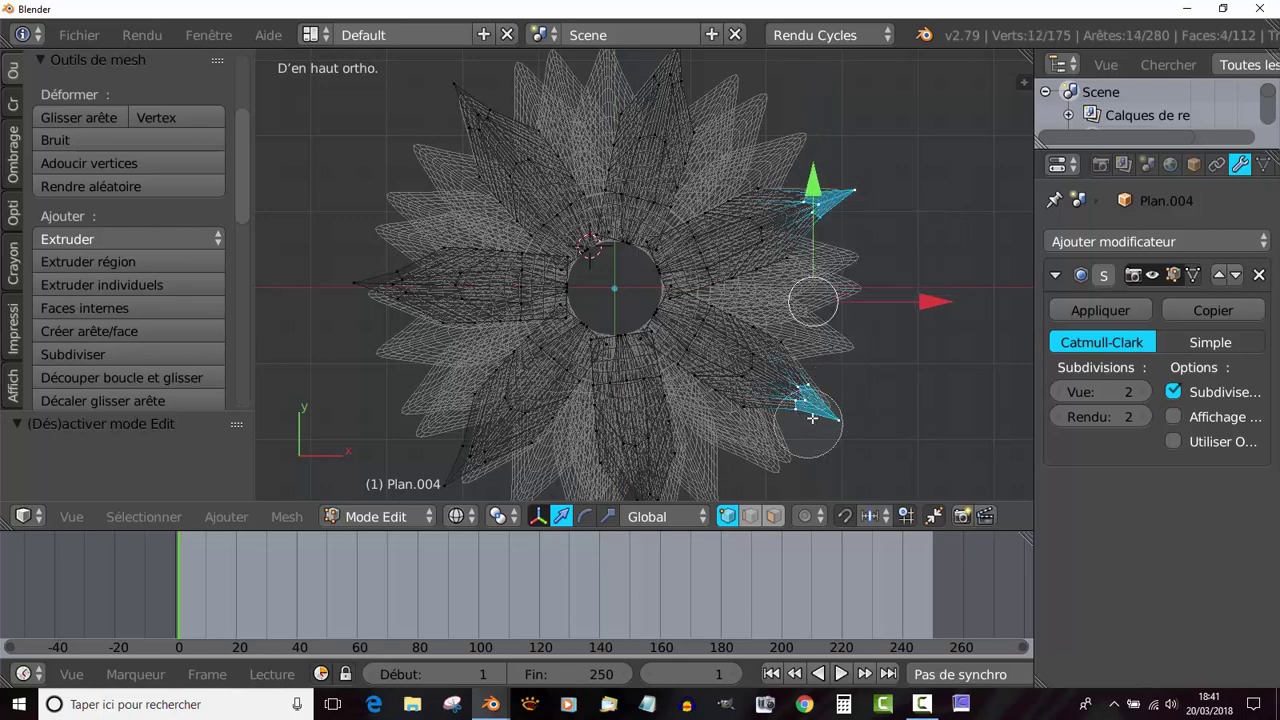
key("Escape")
scroll(884, 396, "down", 1)
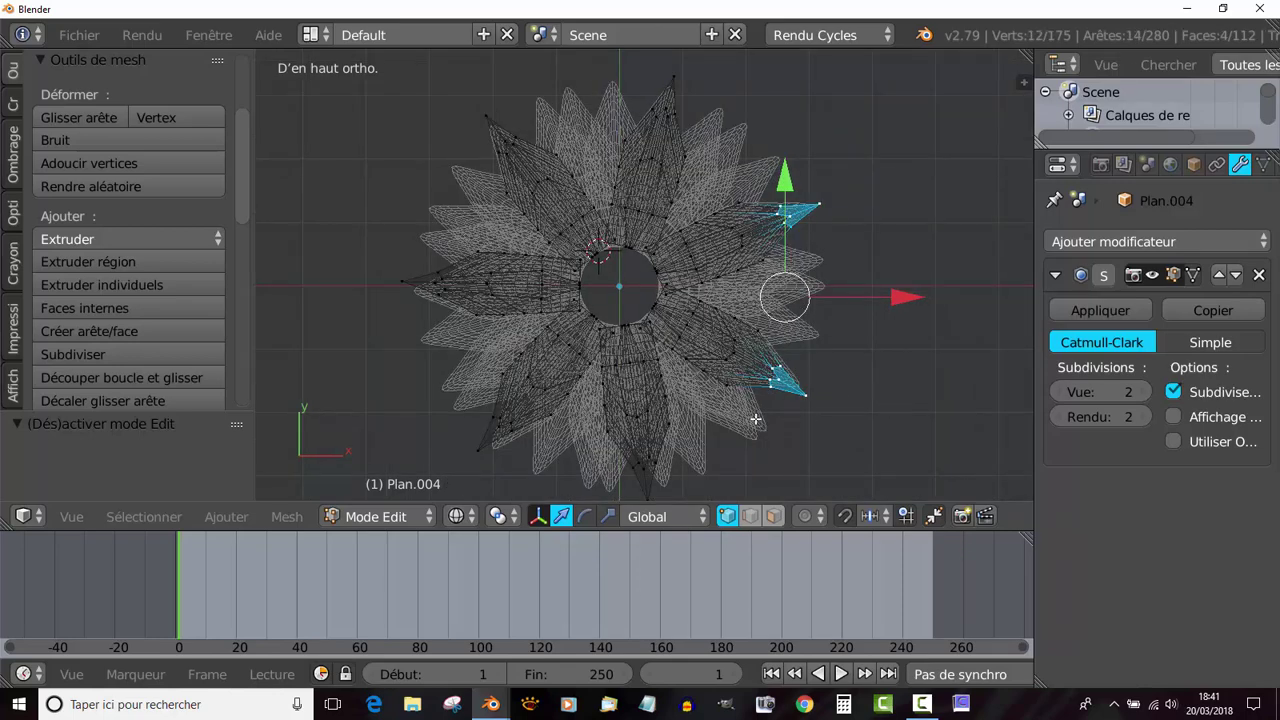
mouse_move(721, 430)
left_mouse_down()
mouse_move(640, 462)
mouse_move(535, 470)
mouse_move(477, 440)
mouse_move(414, 286)
mouse_move(466, 134)
mouse_move(709, 86)
mouse_move(653, 93)
left_mouse_up()
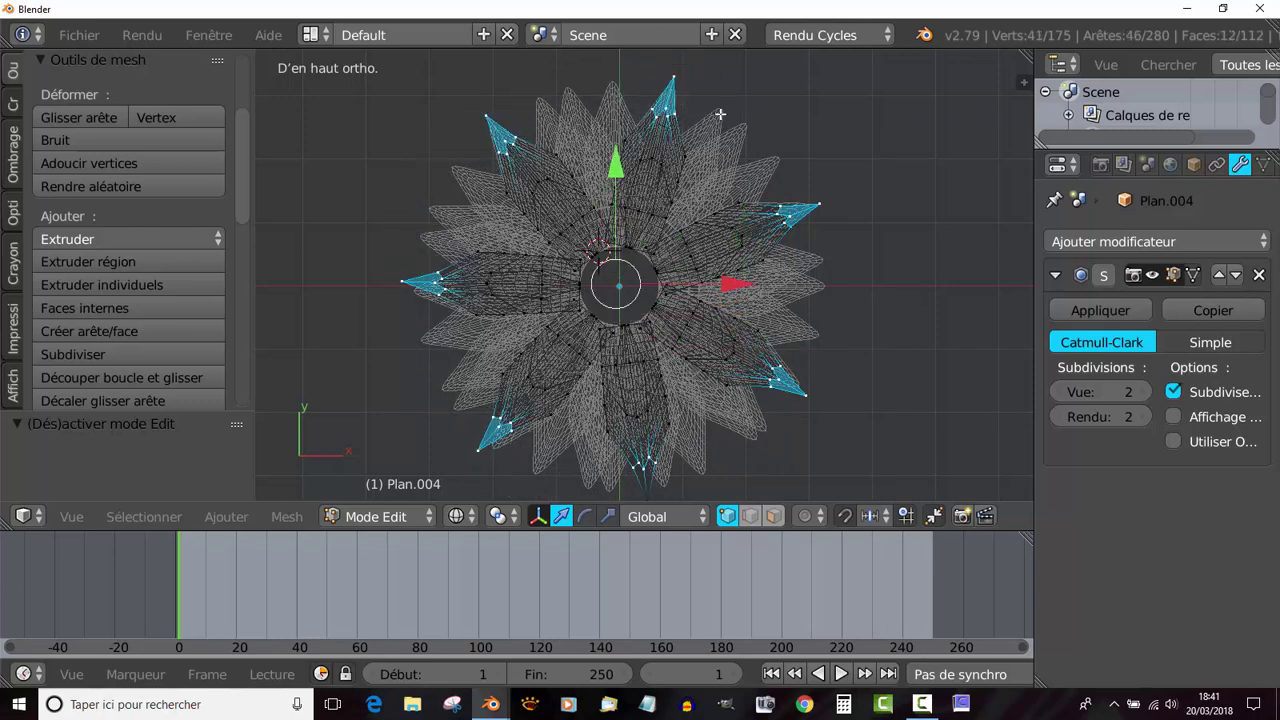
scroll(848, 325, "down", 1)
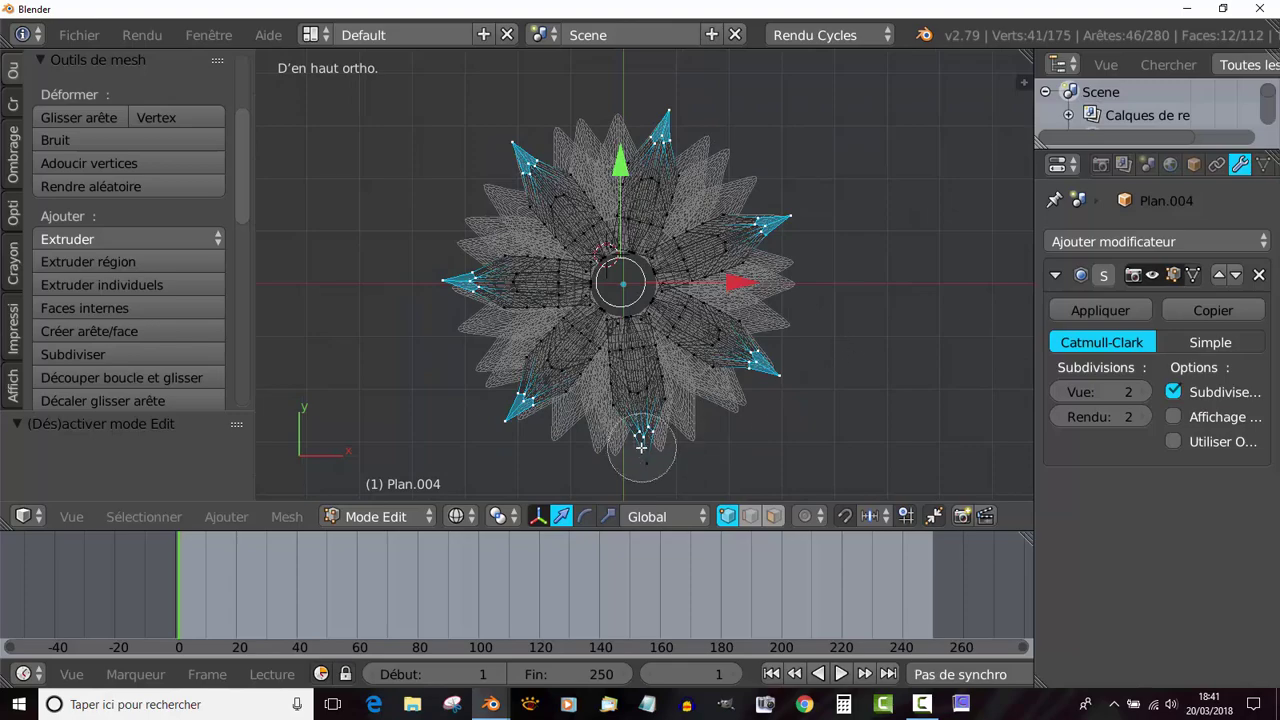
left_click_drag(641, 447, 656, 452)
Step: In solid shading, raise the fifth layer's selected leaf tips along the Z axis, check the shape in Object Mode and return to Edit Mode
middle_click_drag(851, 413, 803, 260)
middle_click_drag(798, 338, 663, 149)
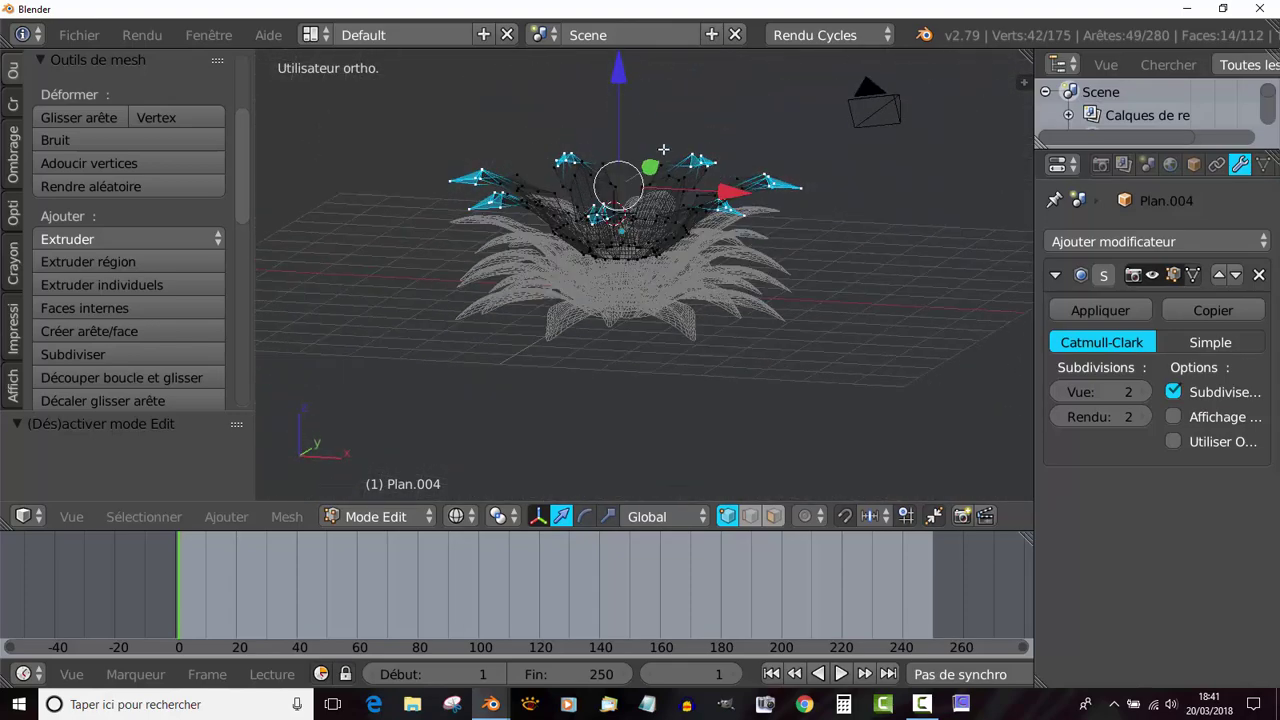
key("z")
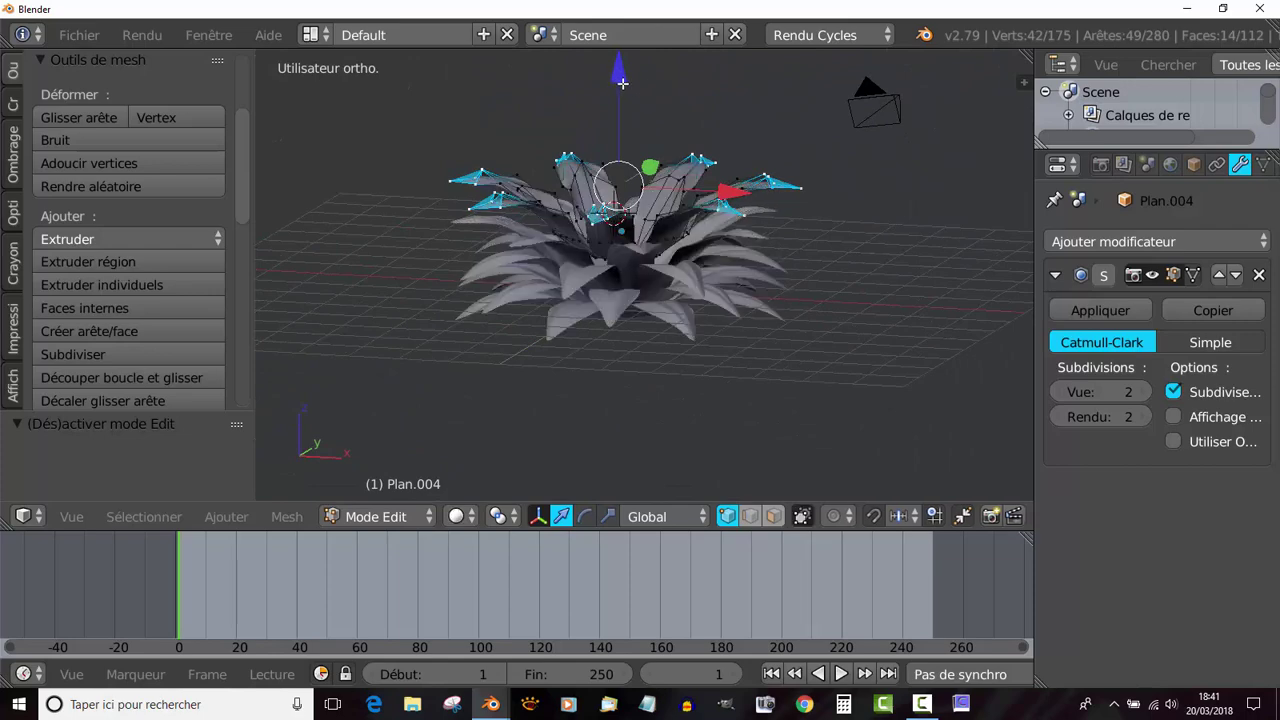
left_click_drag(620, 78, 625, 68)
key("Tab")
middle_click_drag(775, 134, 693, 116)
key("Tab")
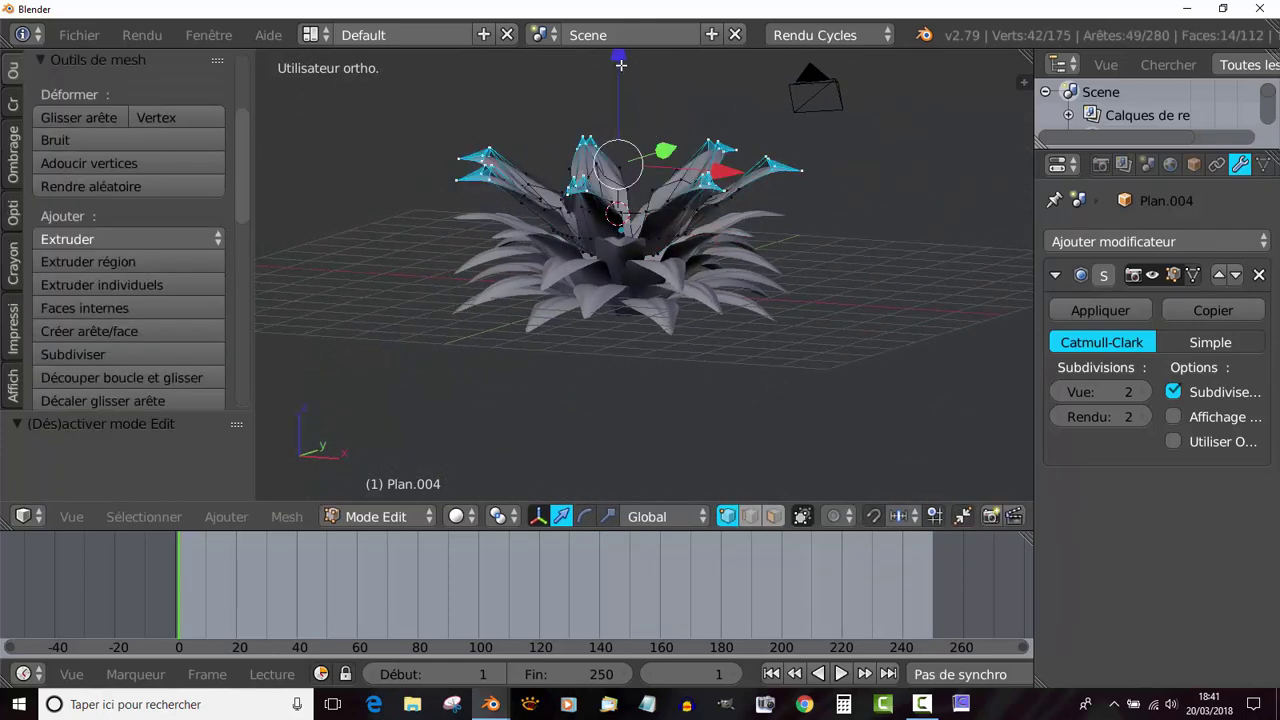
Step: Lower the fifth layer's selected leaf tips slightly along the Z axis and check the shape in Object Mode
left_click_drag(621, 65, 630, 70)
key("Tab")
scroll(685, 159, "up", 2)
key("Tab")
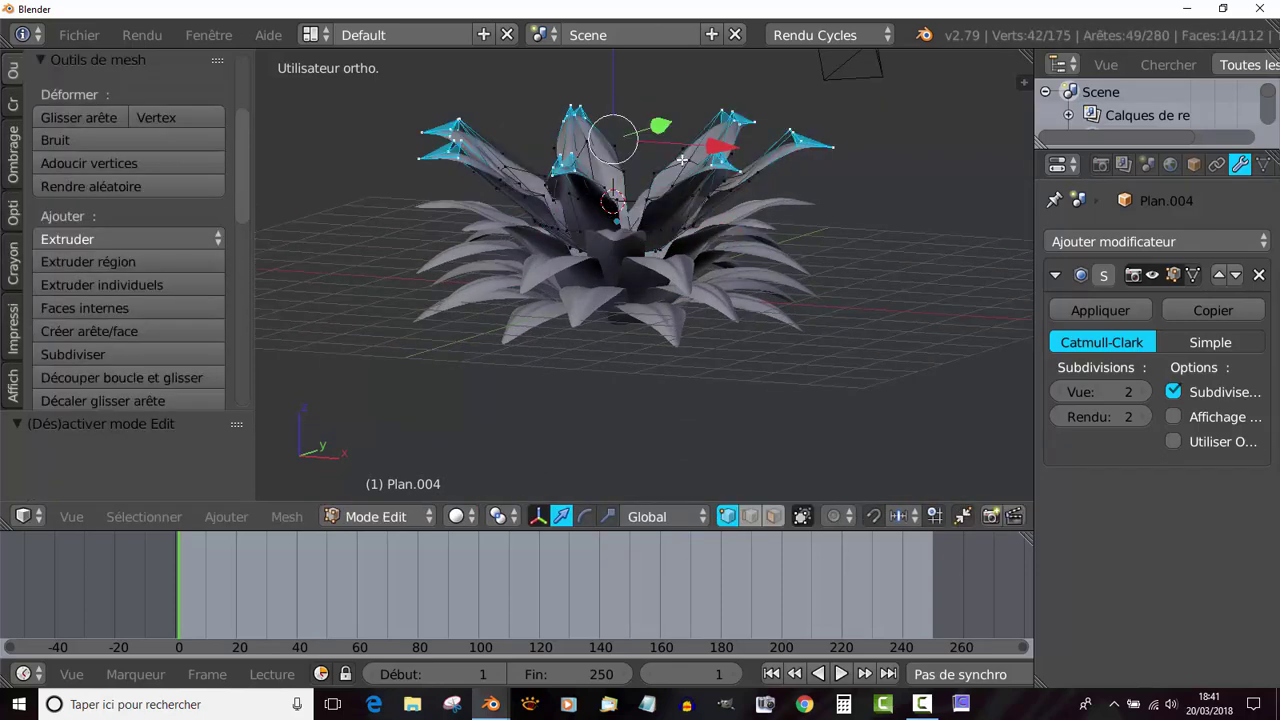
middle_click_drag(681, 159, 712, 155)
Step: In Object Mode, lower the whole fifth leaf layer along the Z axis so it sits closer to the fourth layer
key("Tab")
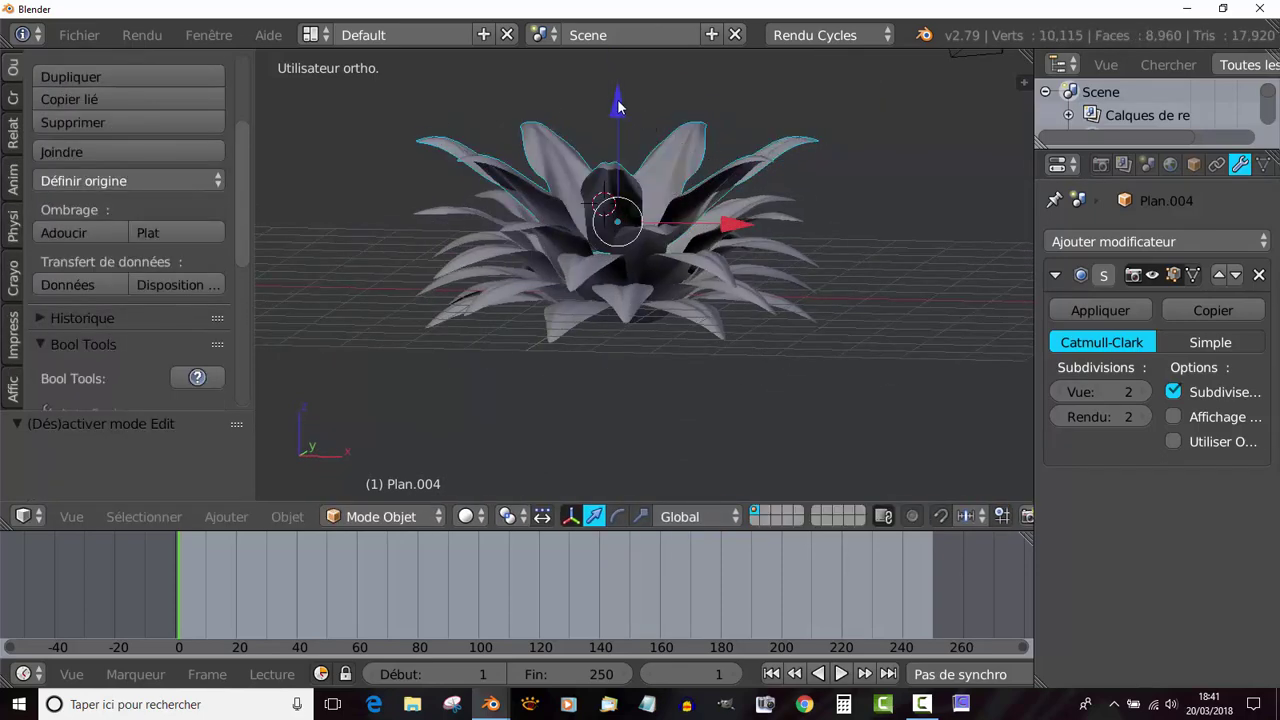
left_click_drag(618, 106, 621, 131)
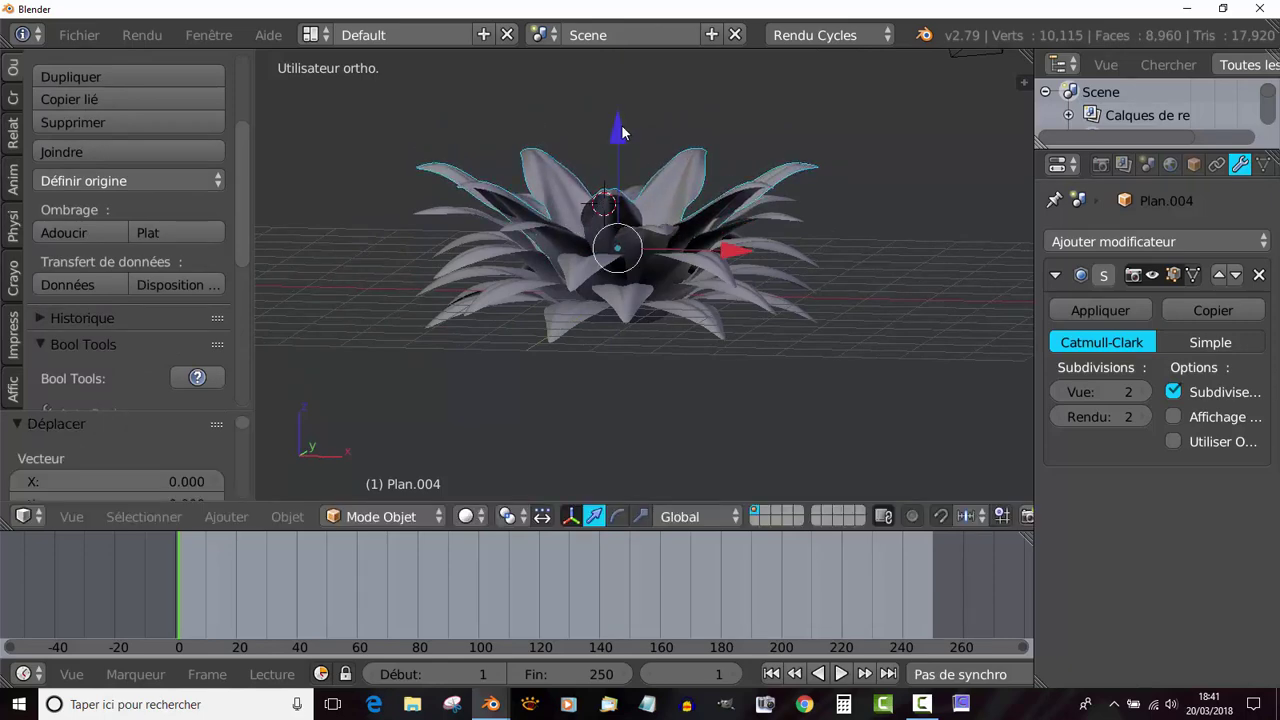
middle_click_drag(621, 131, 740, 262)
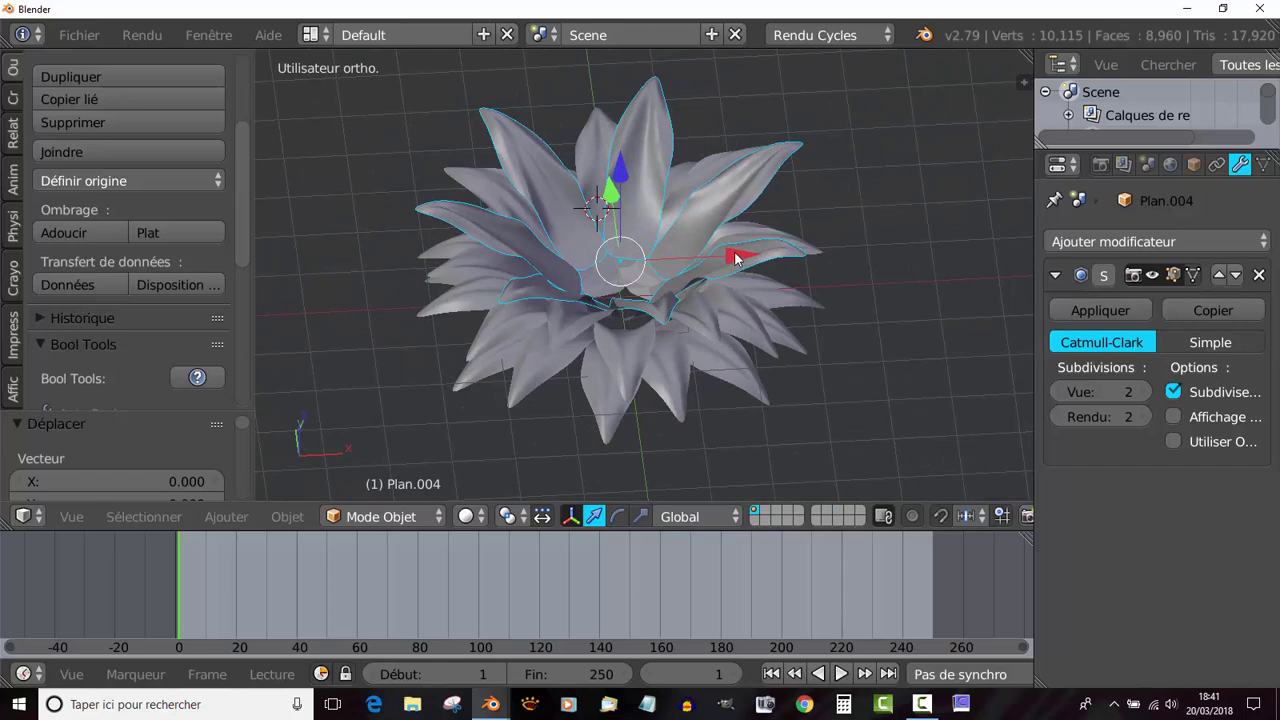
Step: Duplicate the fifth leaf layer in place and raise the copy slightly along the Z axis as a sixth layer
key("shift+d")
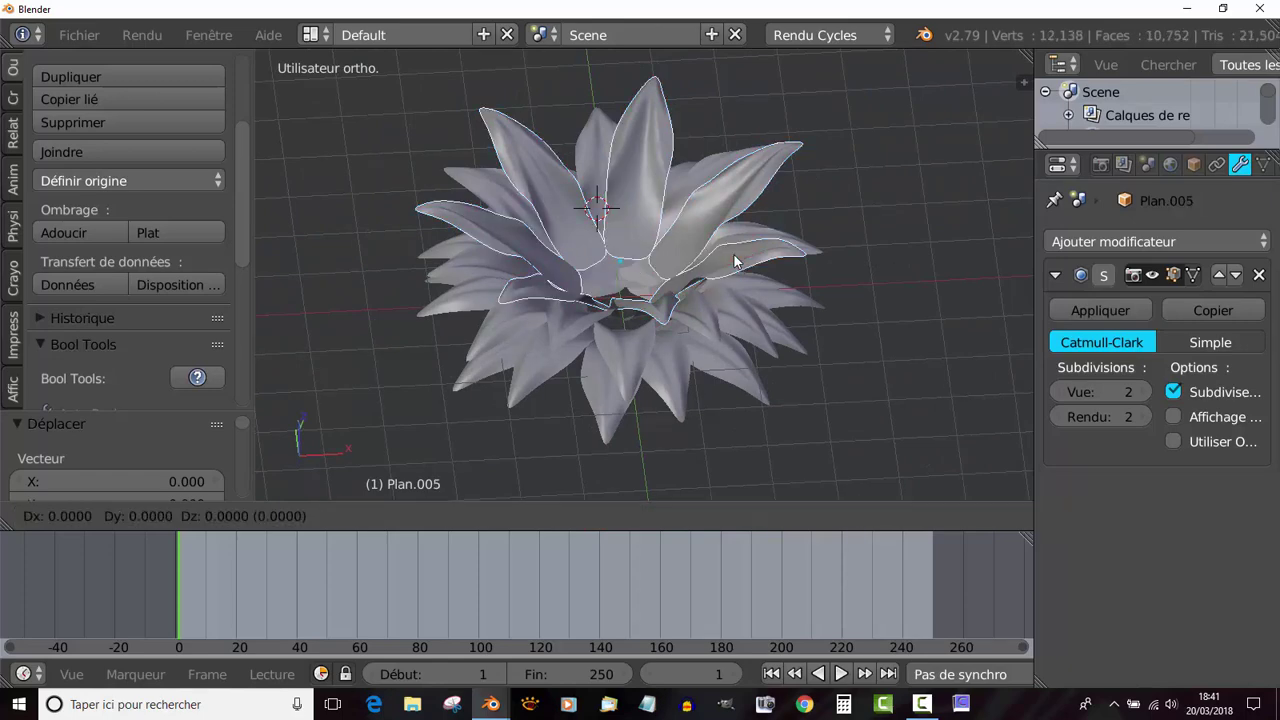
right_click(730, 248)
middle_click_drag(617, 190, 683, 253)
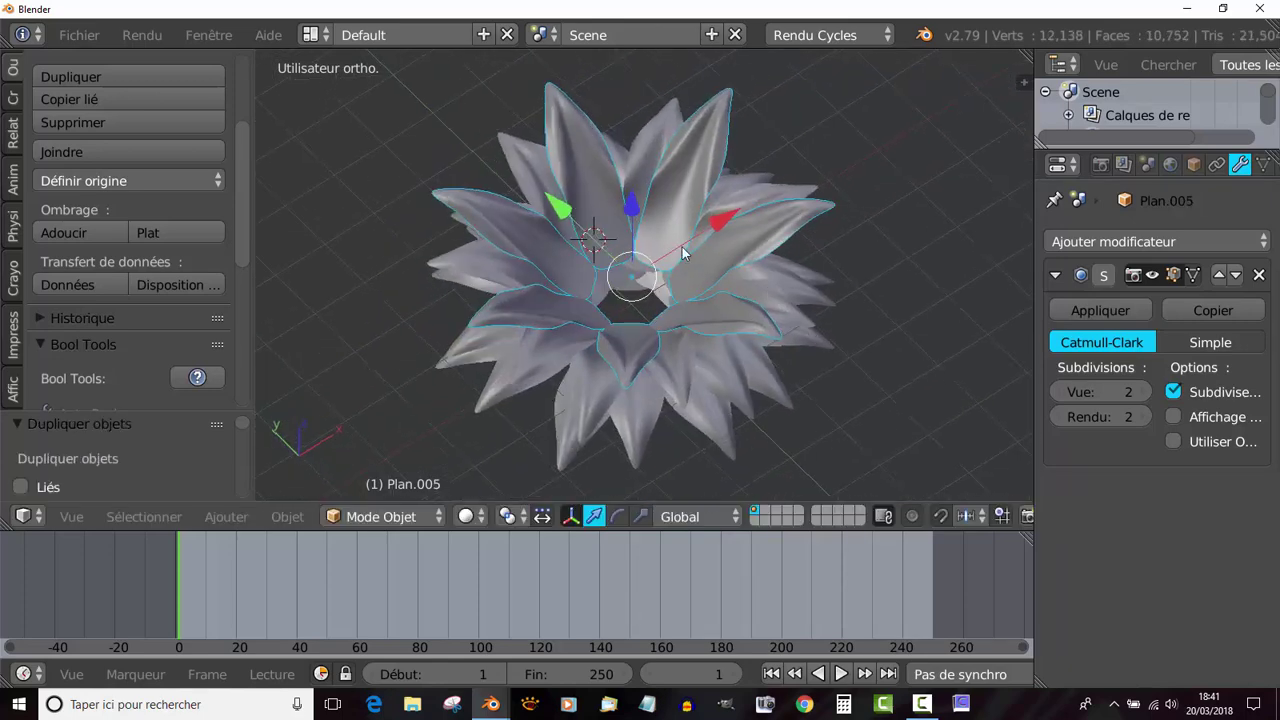
left_click_drag(630, 212, 630, 195)
middle_click_drag(822, 292, 829, 354)
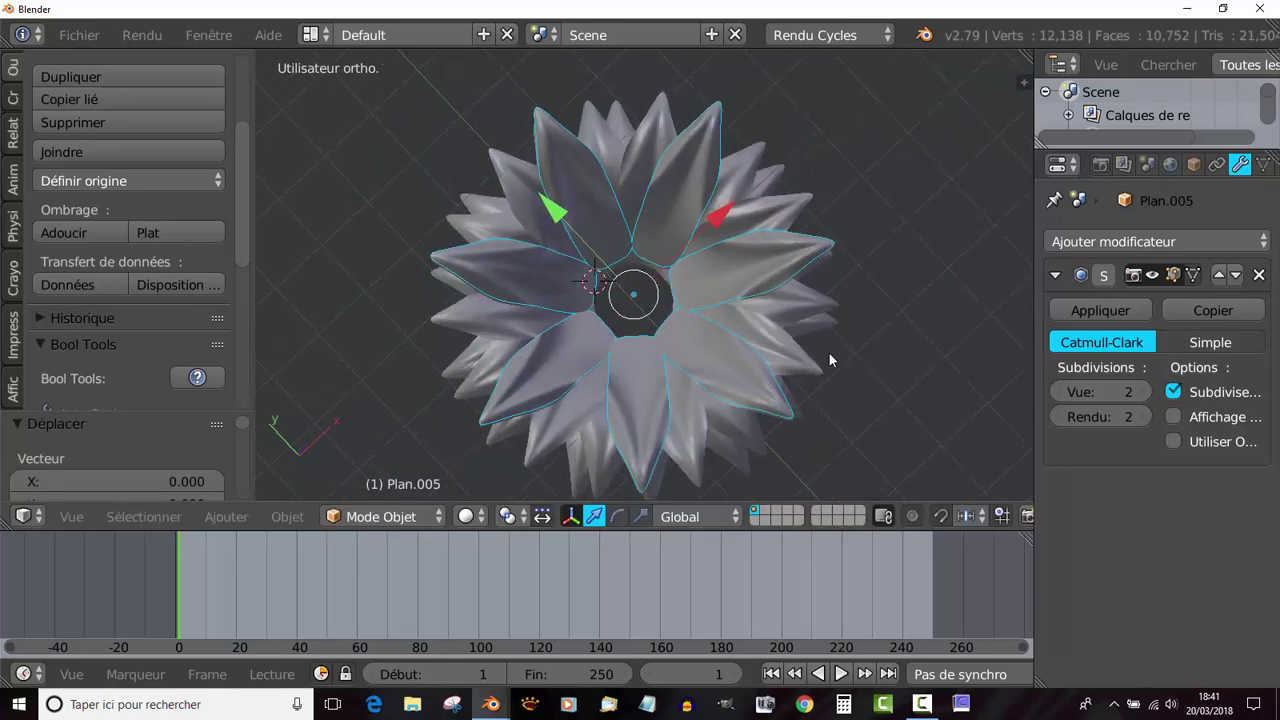
Step: From the top view, rotate the sixth leaf layer clockwise so its leaves are offset from the fifth layer
key("KP_7")
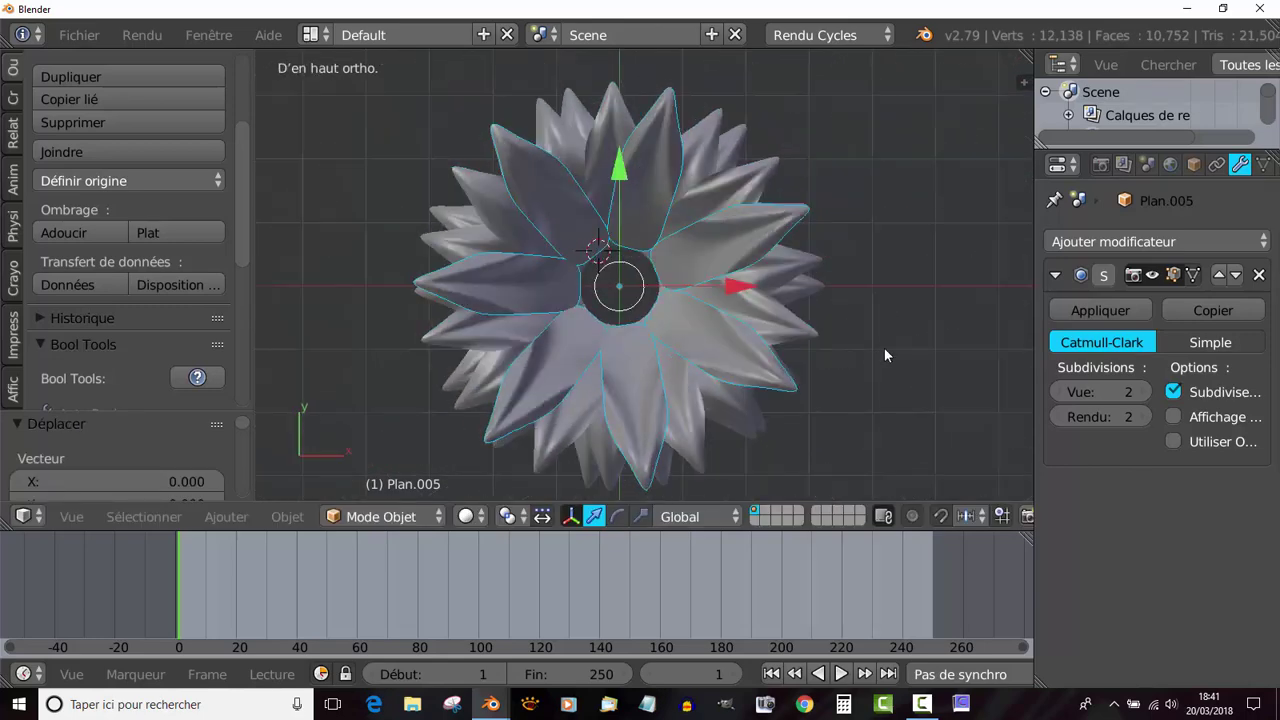
key("r")
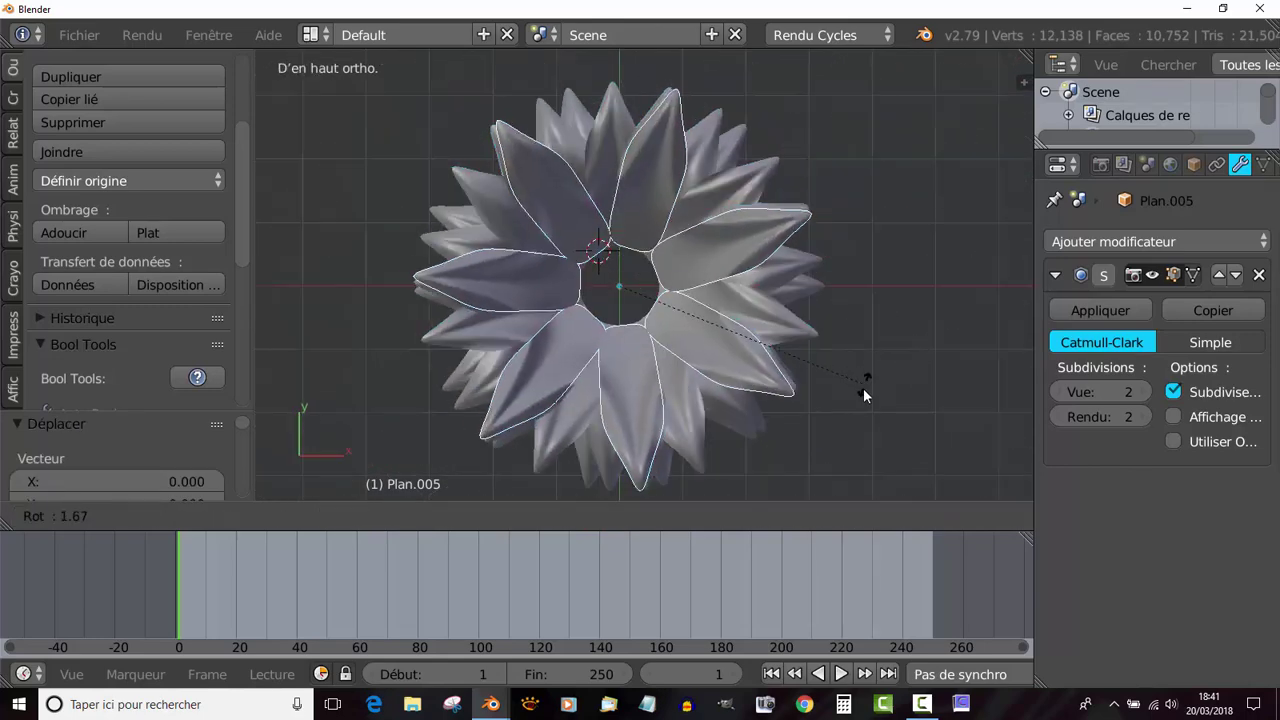
left_click(840, 463)
middle_click_drag(840, 463, 600, 344)
Step: In Edit Mode, set the pivot point to Individual Origins and scale up the sixth layer's selected leaf tips, then return to Object Mode
key("Tab")
scroll(543, 360, "up", 3)
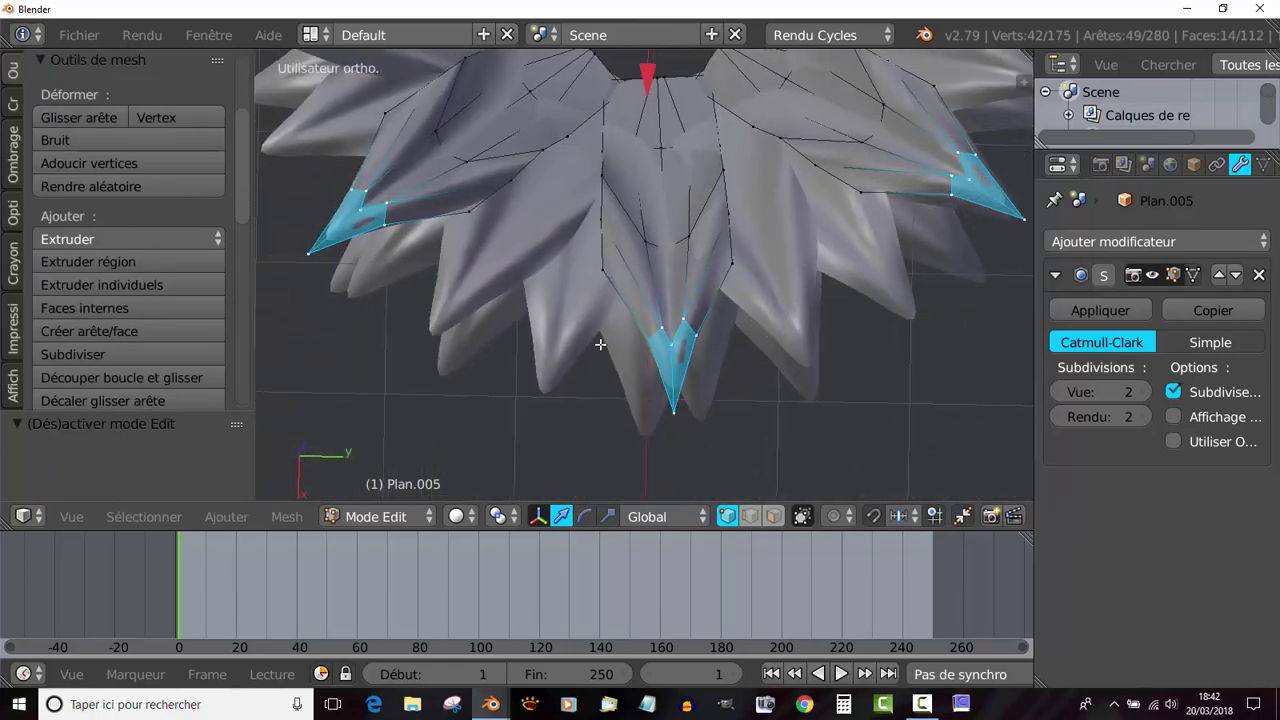
middle_click_drag(691, 365, 686, 371)
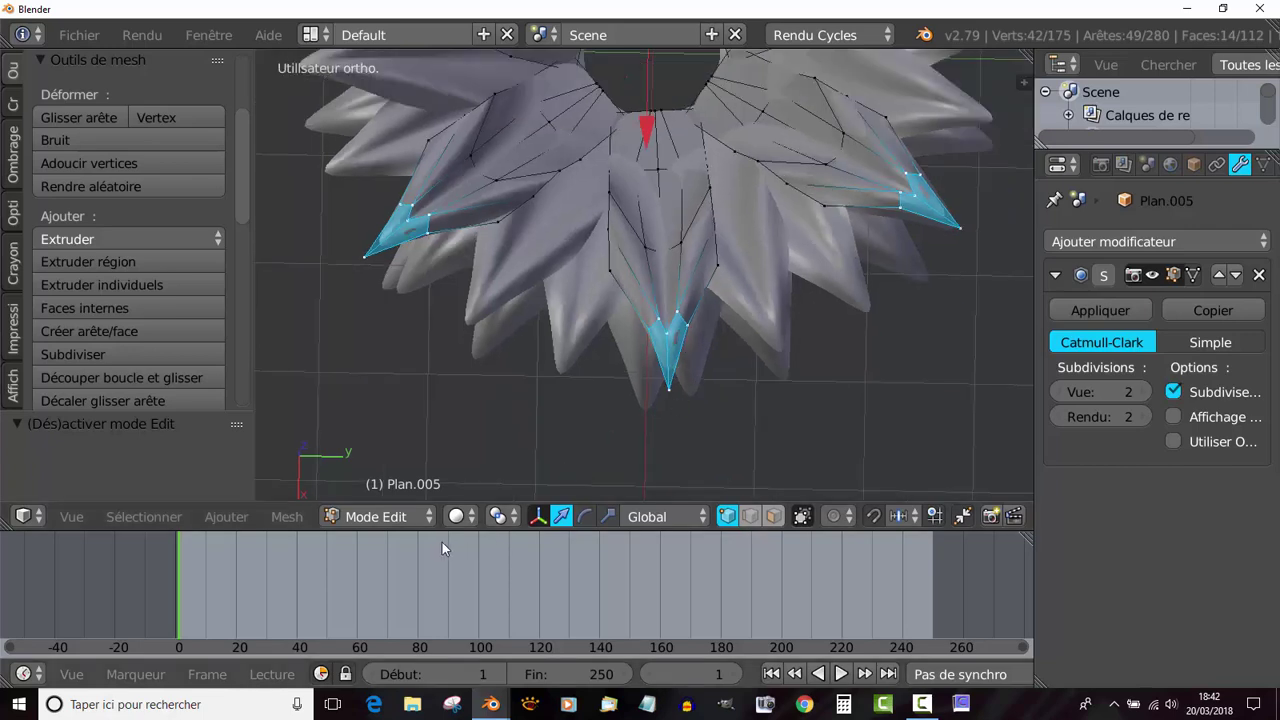
left_click(456, 516)
left_click(498, 516)
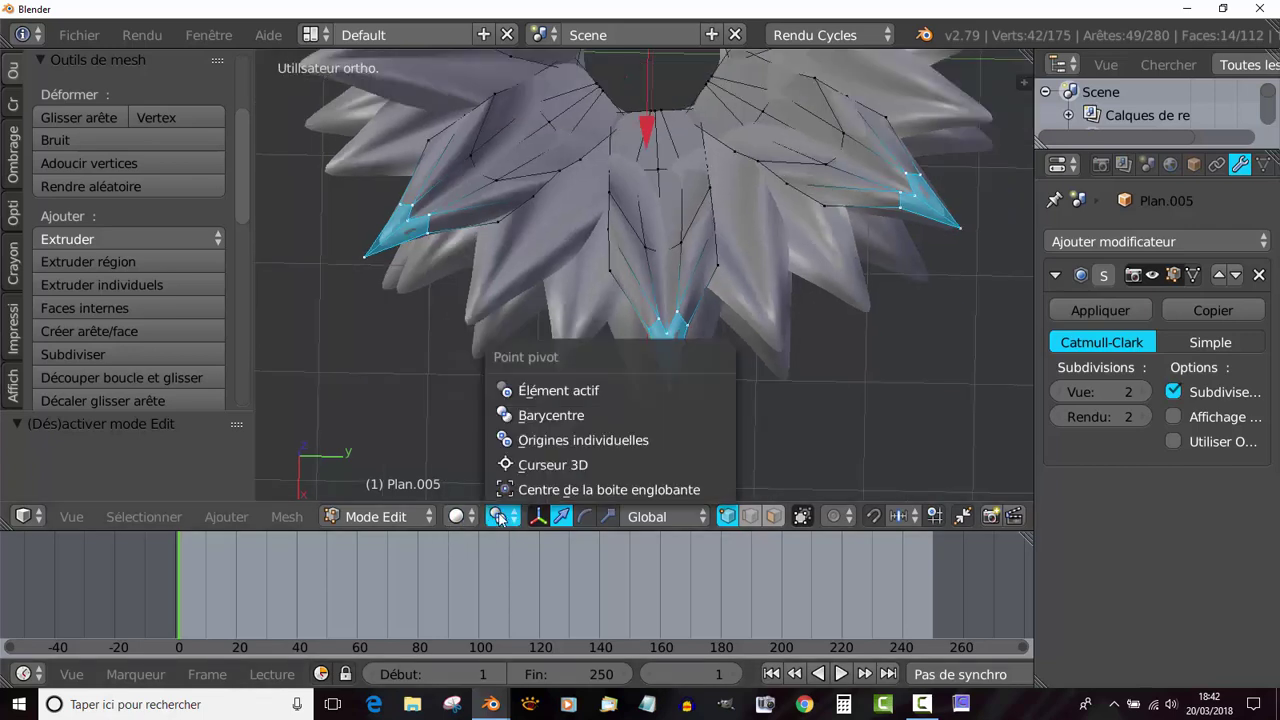
left_click(560, 463)
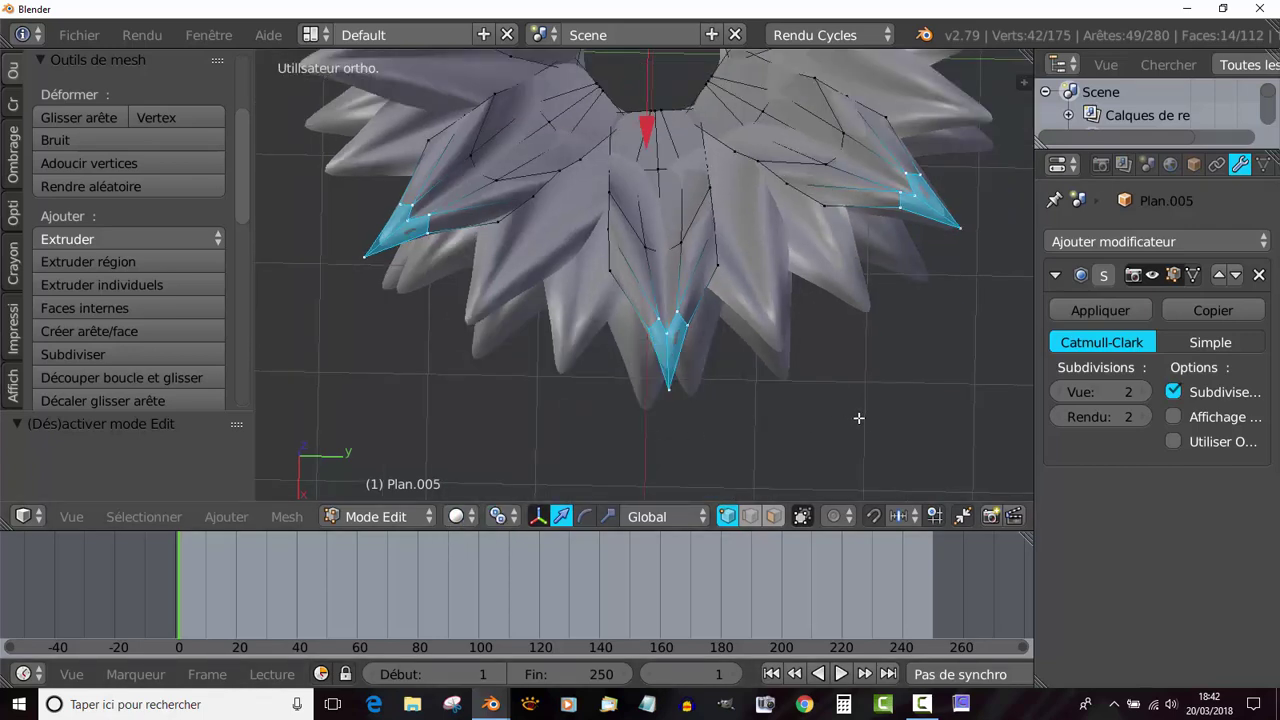
key("s")
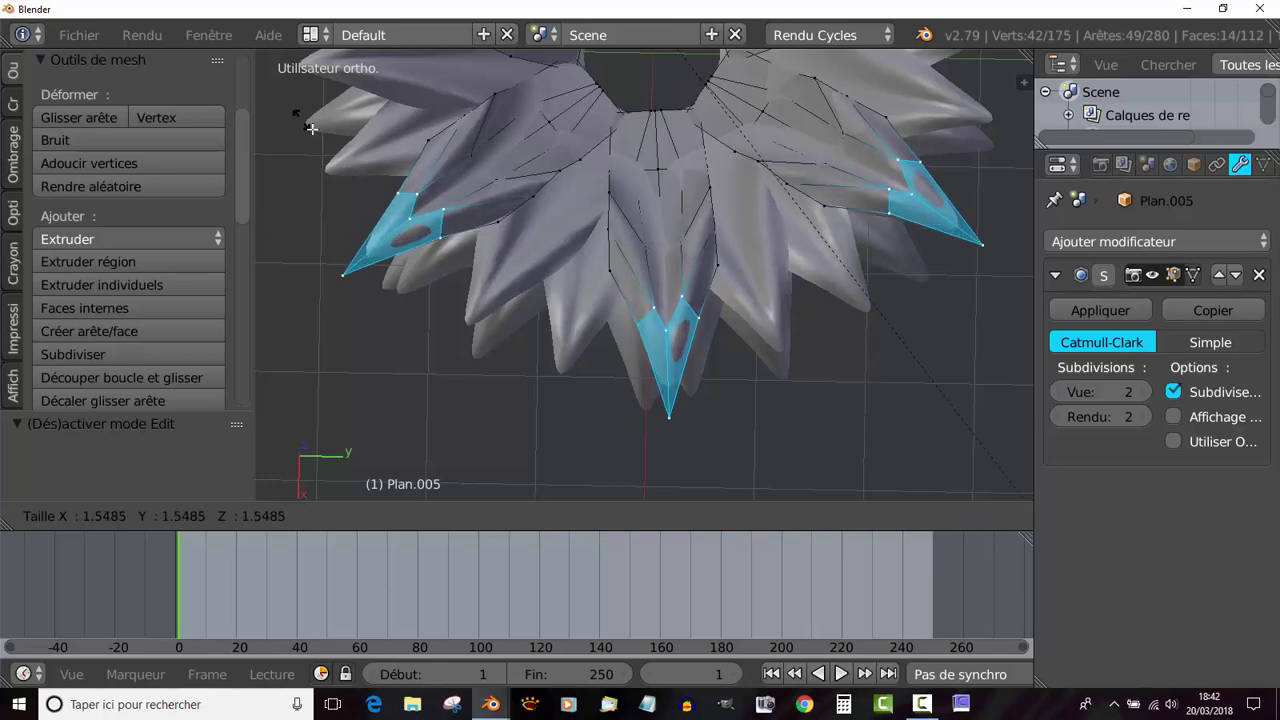
left_click(380, 194)
key("Tab")
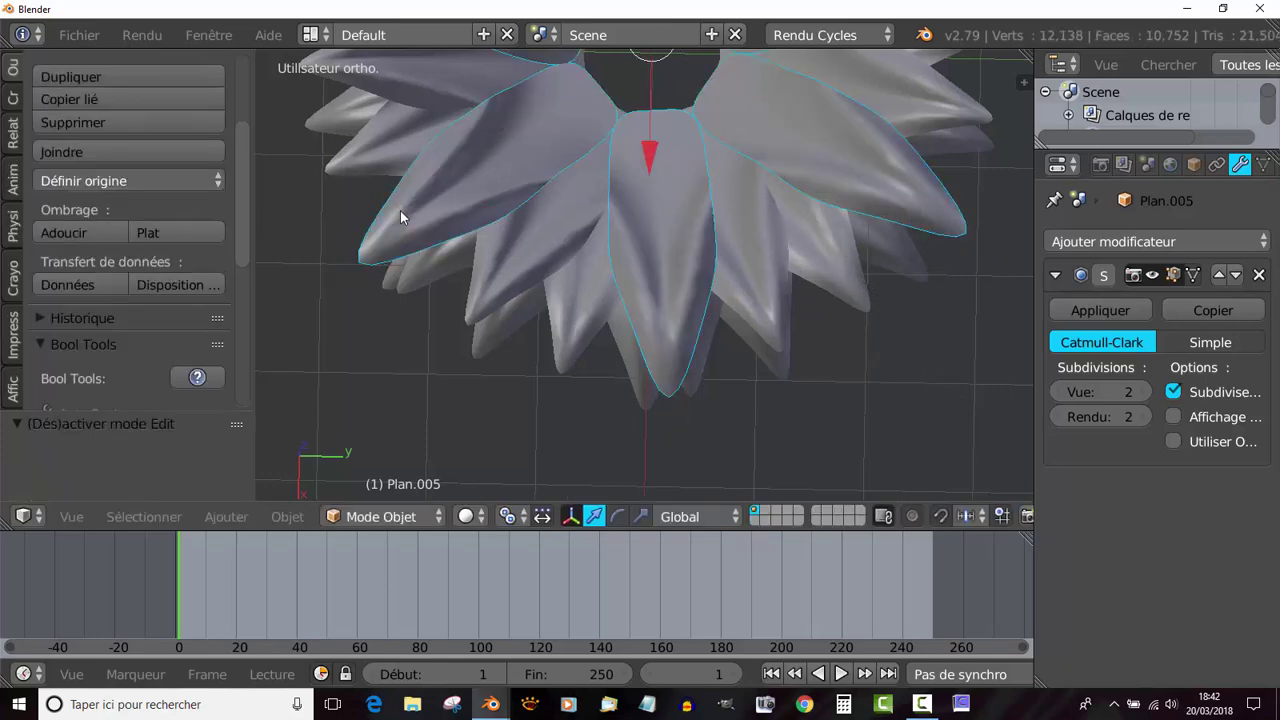
Step: In Edit Mode, select only the two opposite side-edge vertices midway along one leaf of the sixth layer
middle_click_drag(470, 204, 552, 180)
scroll(594, 106, "up", 2)
key("Tab")
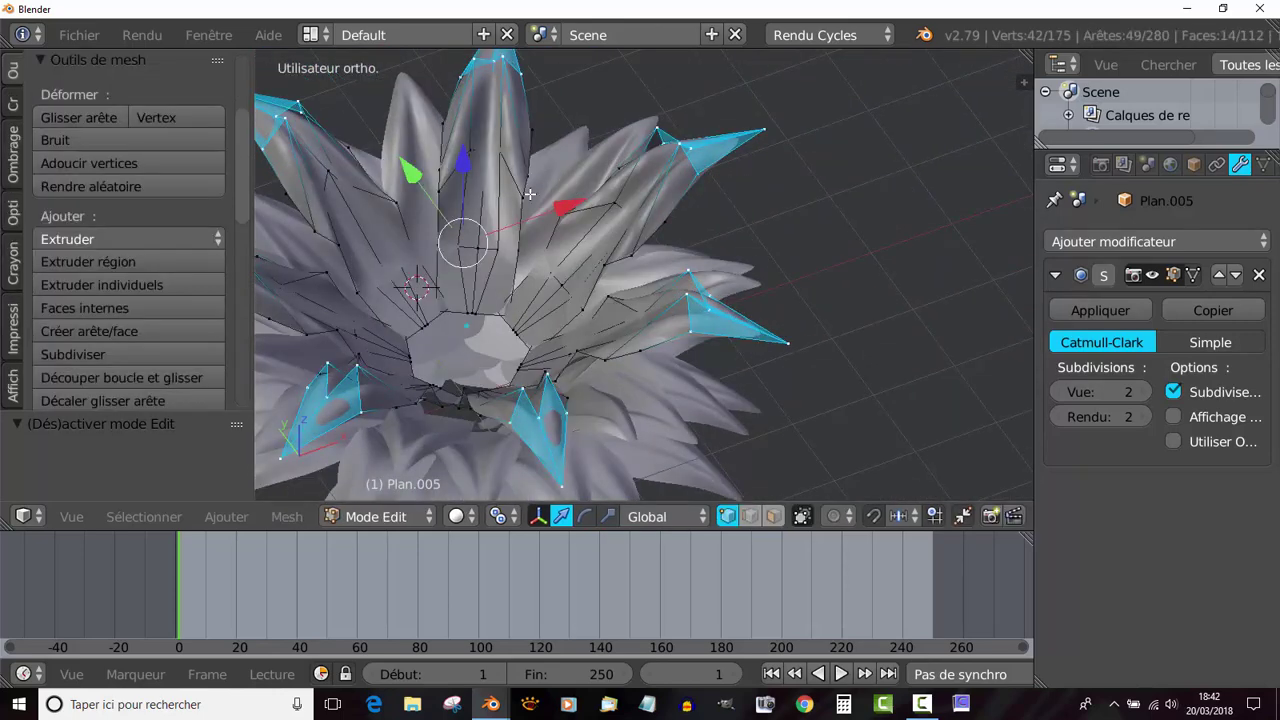
right_click(529, 194)
right_click(435, 198, "shift")
middle_click_drag(435, 198, 348, 205)
middle_click_drag(542, 156, 649, 203)
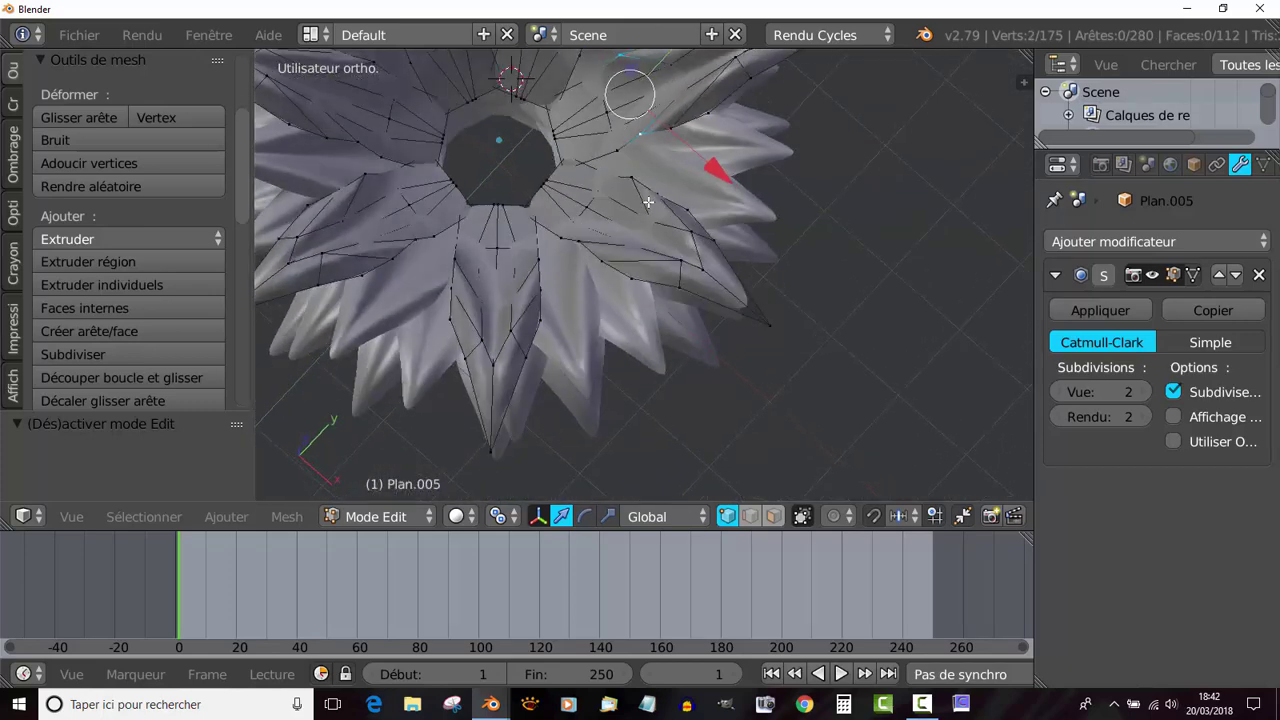
Step: Switch the transform orientation to Normal and push the selected pair of side vertices outward from the plant's centre
left_click(650, 514)
left_click(686, 441)
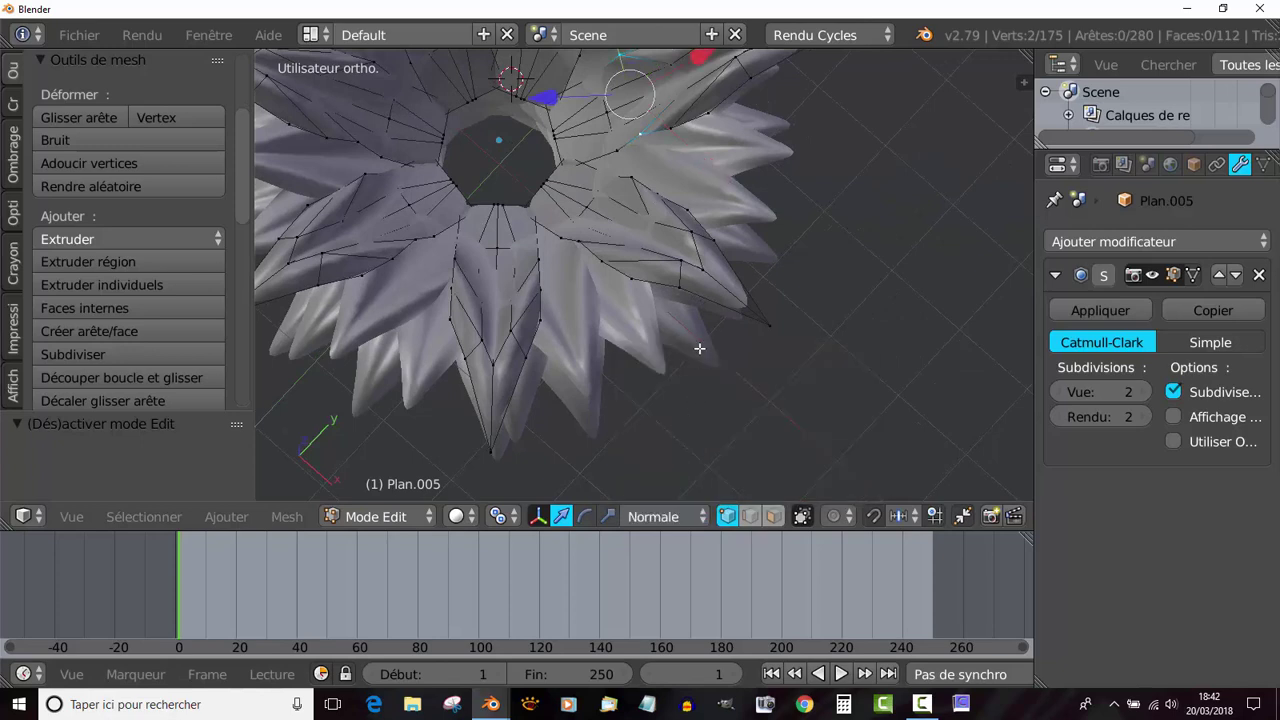
middle_click_drag(700, 348, 684, 351)
left_click_drag(729, 65, 744, 62)
middle_click_drag(722, 140, 688, 117, "shift")
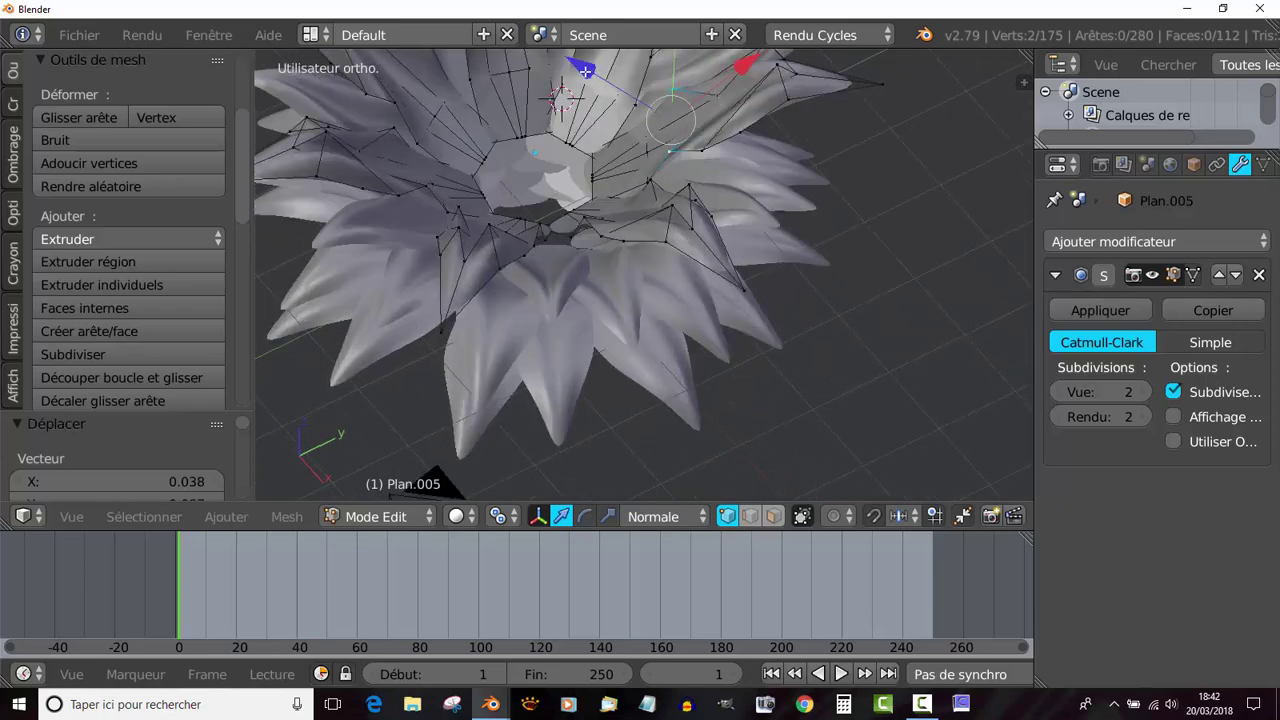
left_click_drag(585, 71, 604, 75)
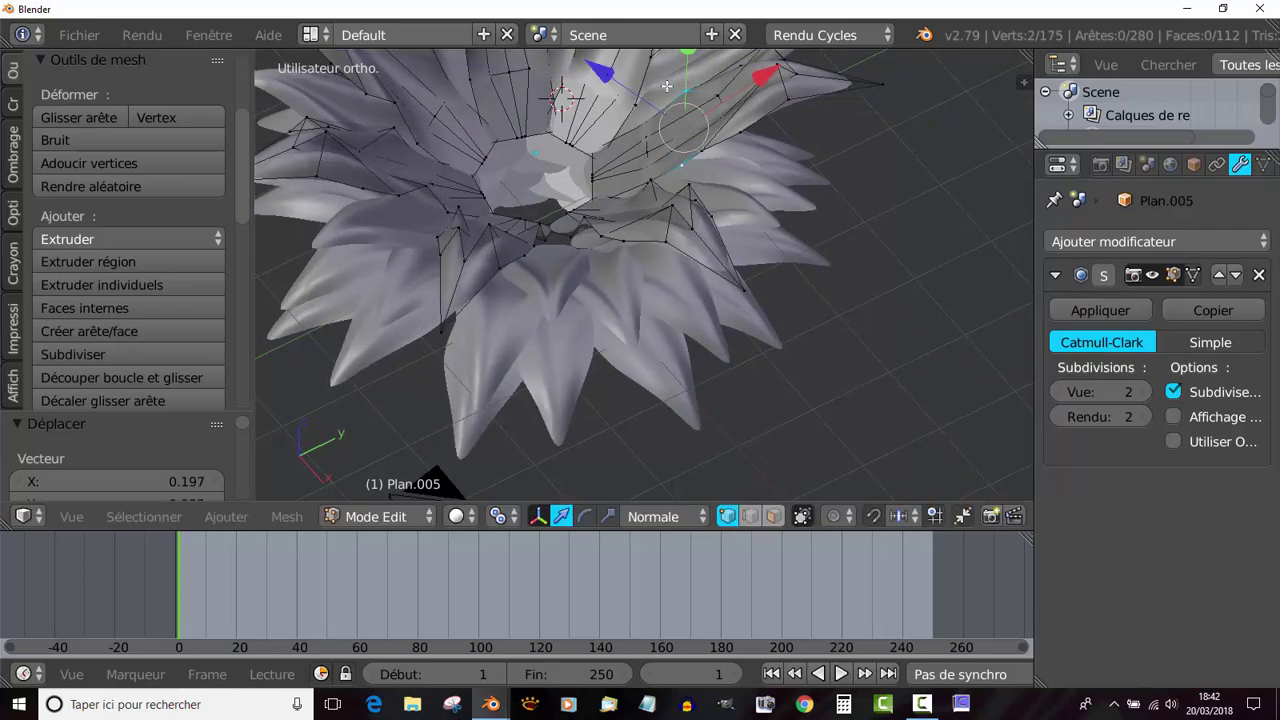
middle_click_drag(604, 75, 669, 93)
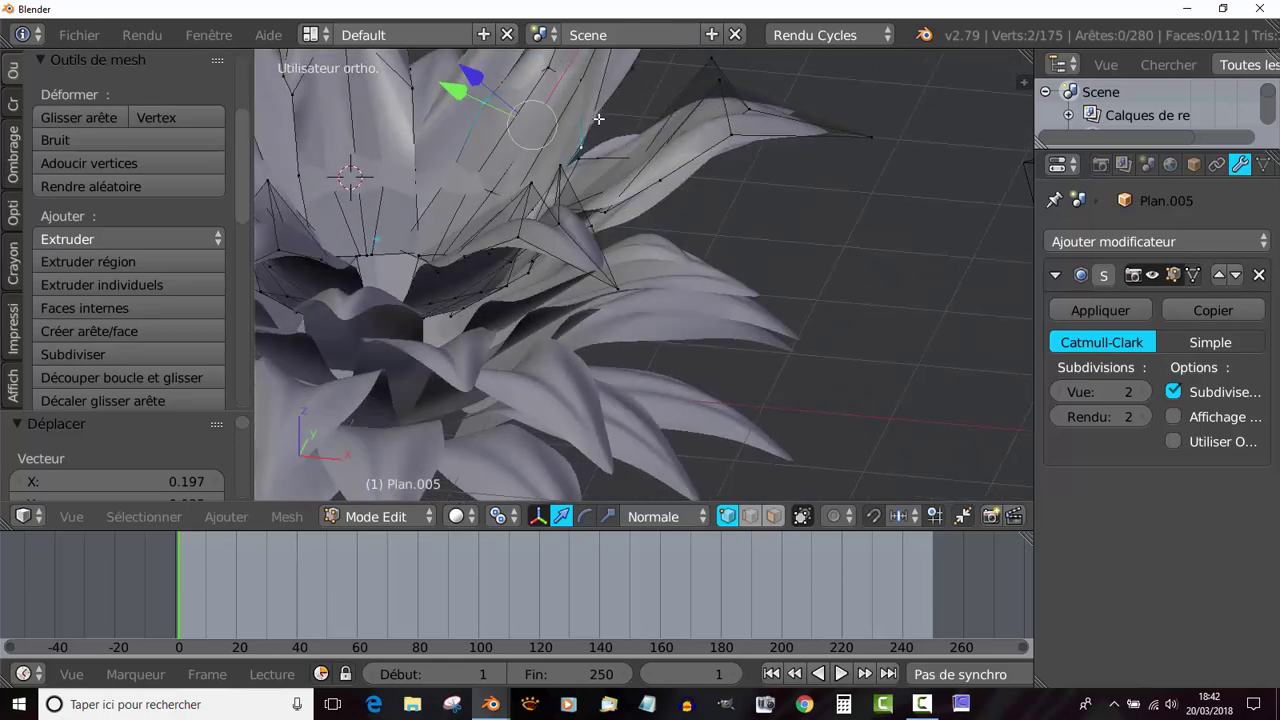
Step: Select the two side-edge vertices of a second sixth-layer leaf and move them outward along their local Z axis
middle_click_drag(600, 119, 757, 143)
right_click(564, 218)
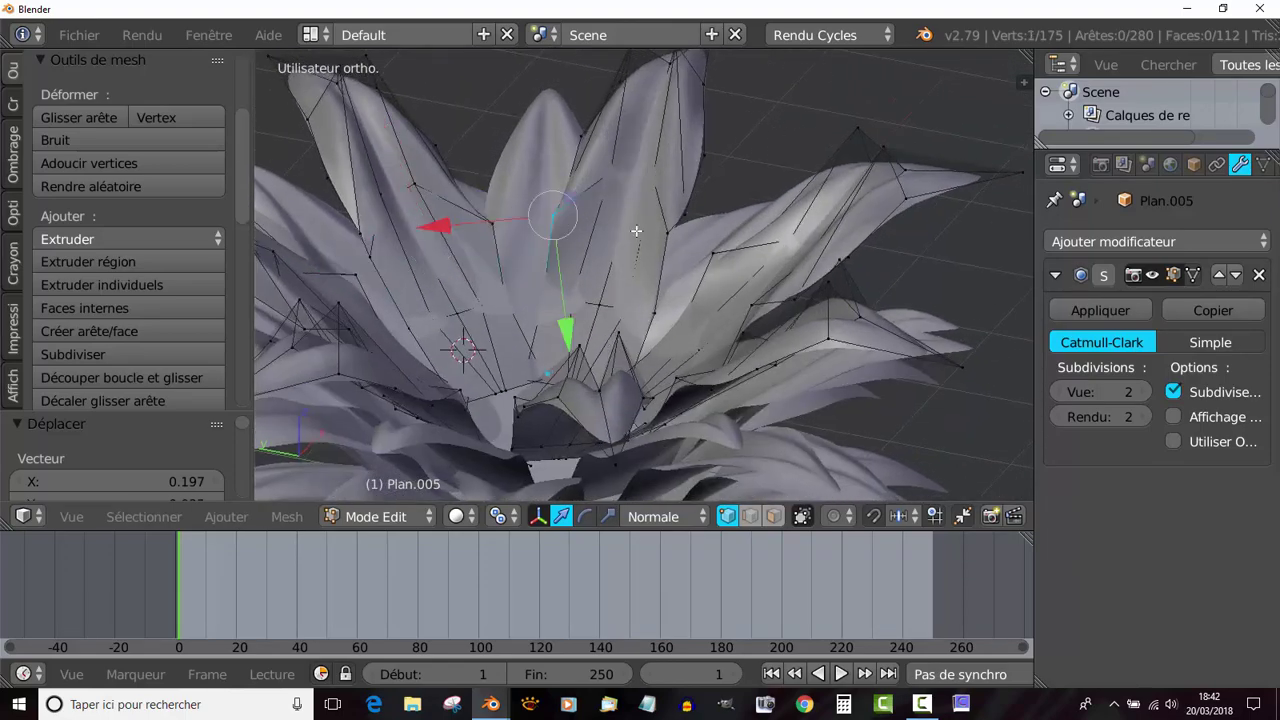
middle_click_drag(636, 231, 736, 224)
right_click(517, 214, "shift")
key("g")
key("z")
key("z")
left_click(529, 205)
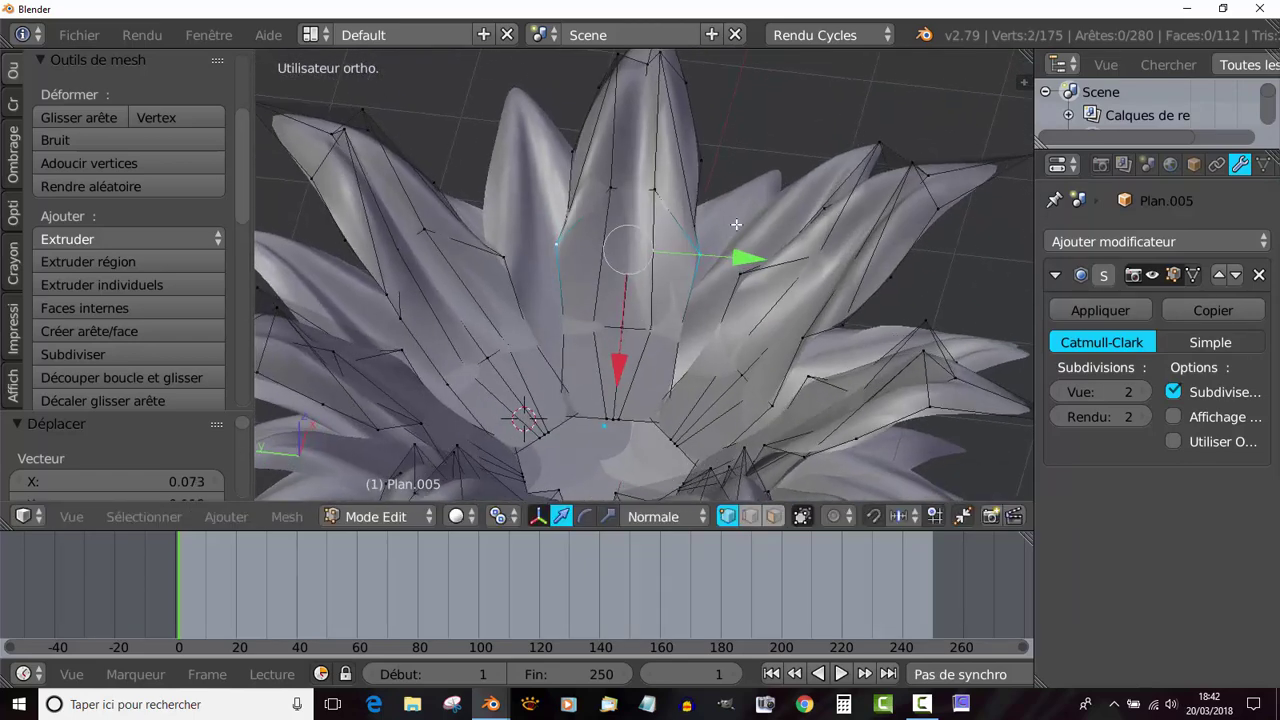
Step: Push the side-edge vertex pairs of the next two sixth-layer leaves outward along their local Z axes
middle_click_drag(748, 280, 727, 243)
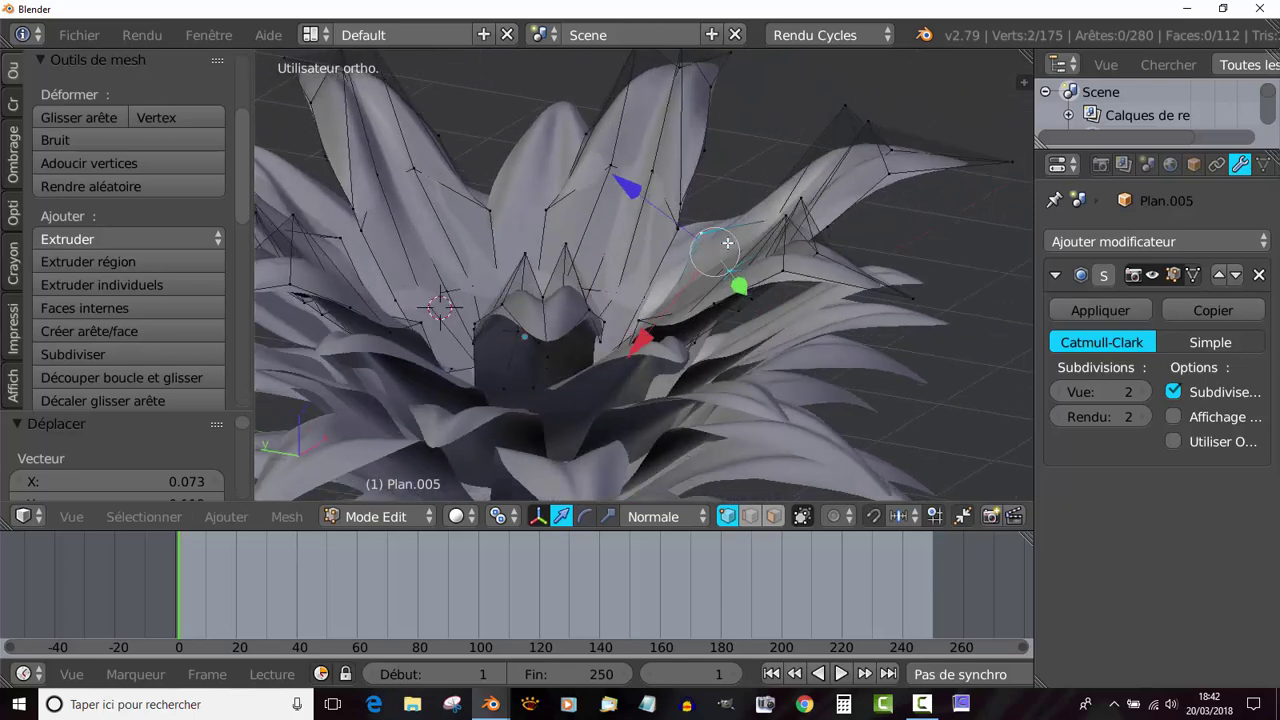
left_click_drag(631, 191, 645, 202)
middle_click_drag(645, 202, 668, 256)
right_click(860, 251, "shift")
middle_click_drag(860, 251, 765, 218)
left_click_drag(746, 210, 768, 216)
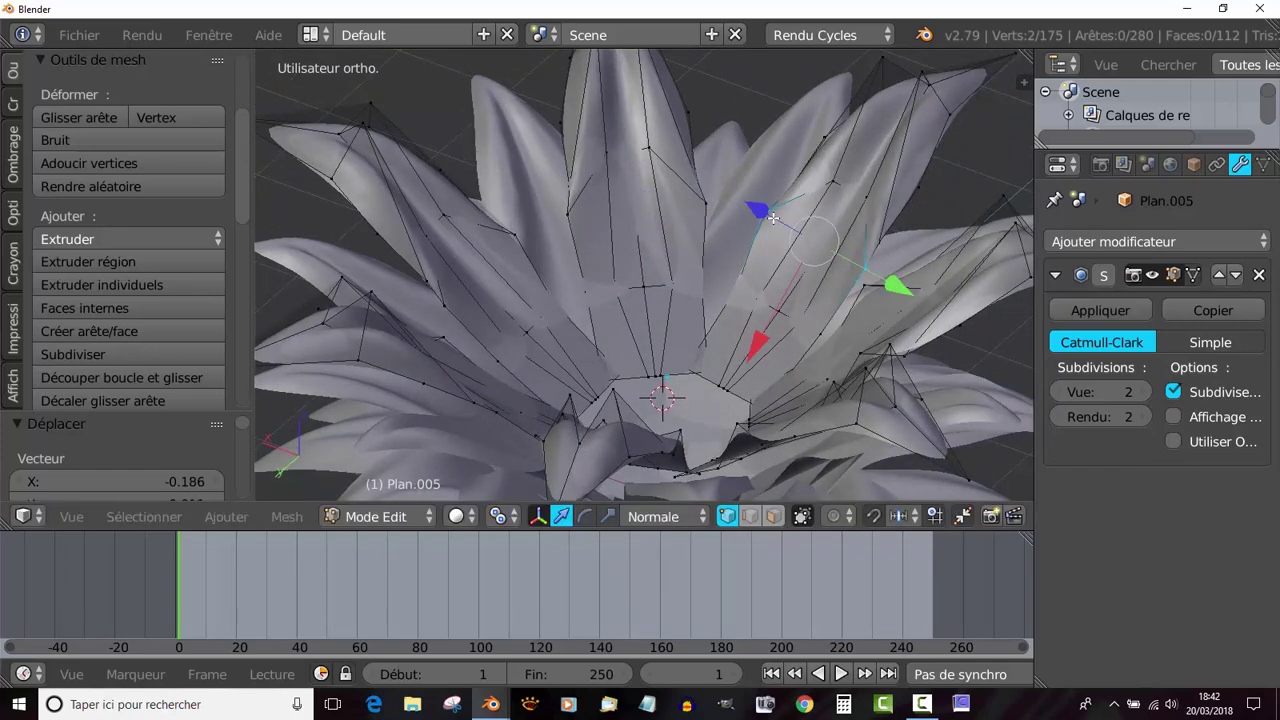
Step: Continue around the sixth layer, pushing the side-edge vertex pairs of three more leaves outward along their normals
middle_click_drag(768, 216, 662, 228)
left_click_drag(662, 228, 676, 236)
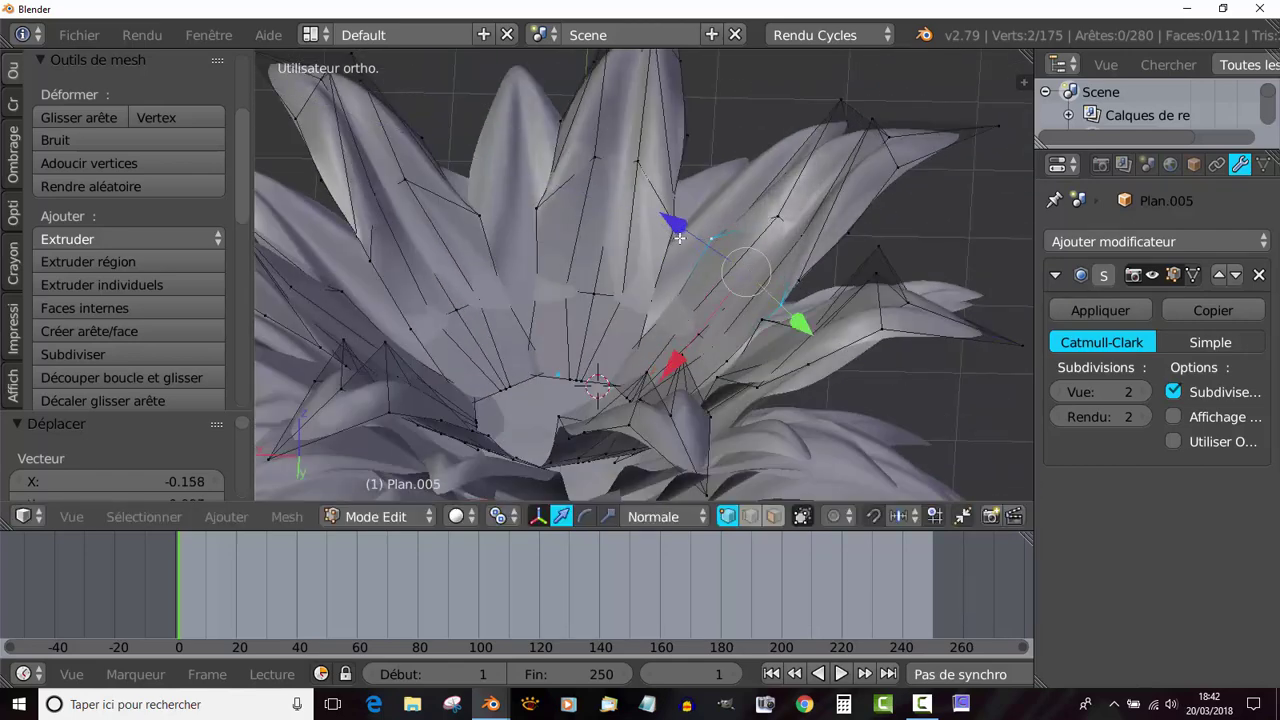
middle_click_drag(676, 236, 662, 178)
left_click_drag(662, 178, 674, 186)
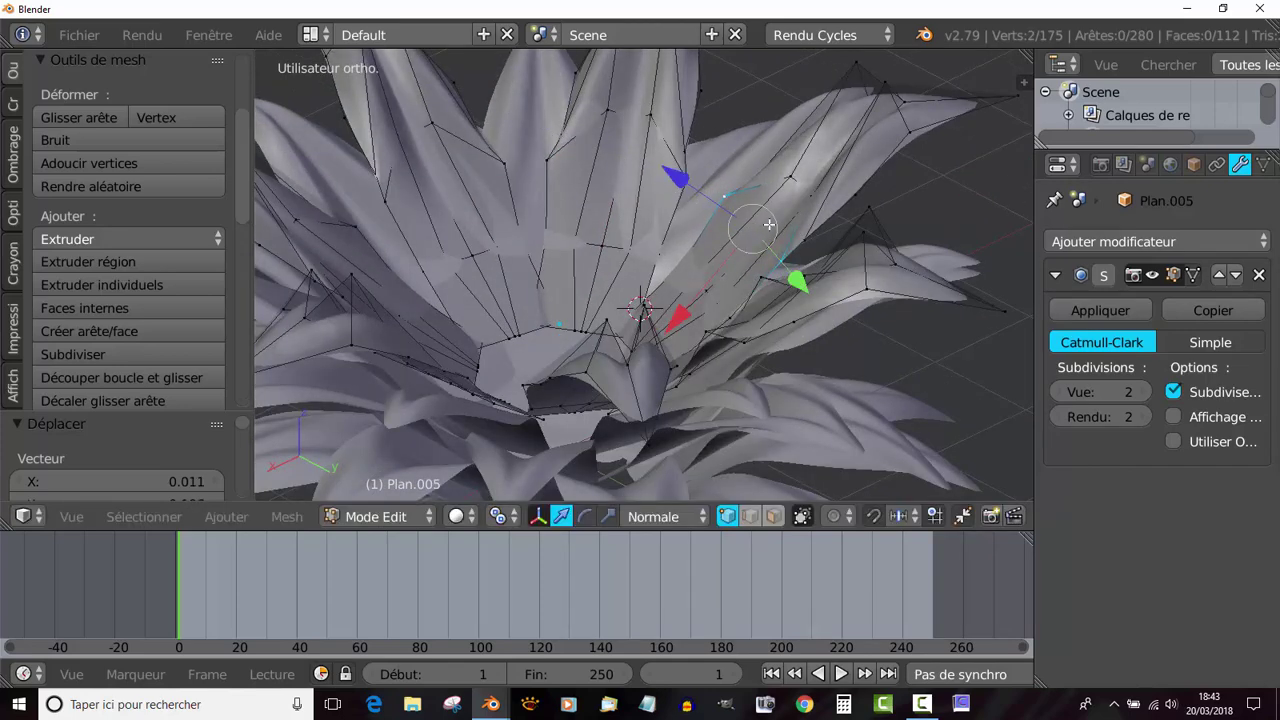
middle_click_drag(674, 186, 678, 134)
left_click_drag(678, 134, 693, 147)
Step: Select the remaining leaf's side-edge vertices in the sixth layer and move the pair to match the other leaves
middle_click_drag(693, 147, 811, 147)
middle_click_drag(874, 193, 733, 155)
right_click(733, 155, "shift")
left_click_drag(727, 163, 796, 147)
middle_click_drag(796, 147, 810, 193)
Step: On two neighbouring sixth-layer leaves, select the vertex pair just behind the tip and lower it along its local Z axis
right_click(760, 239)
right_click(776, 244, "shift")
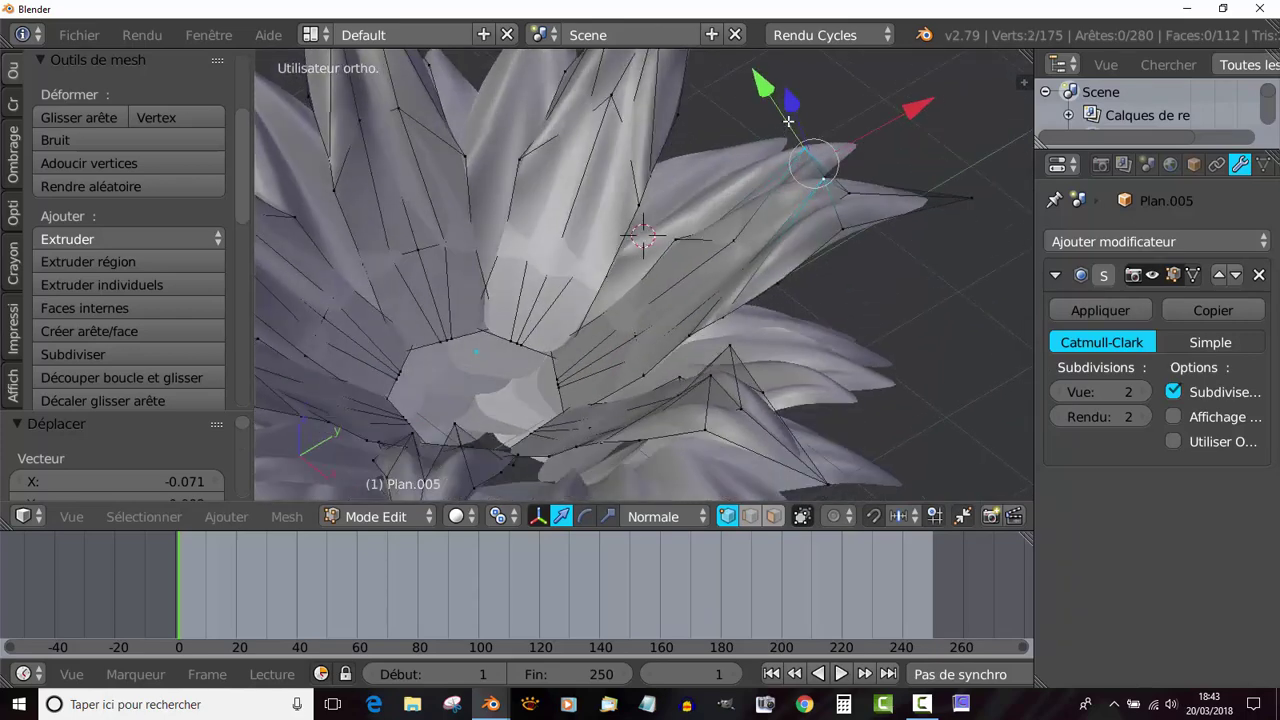
left_click_drag(788, 121, 799, 125)
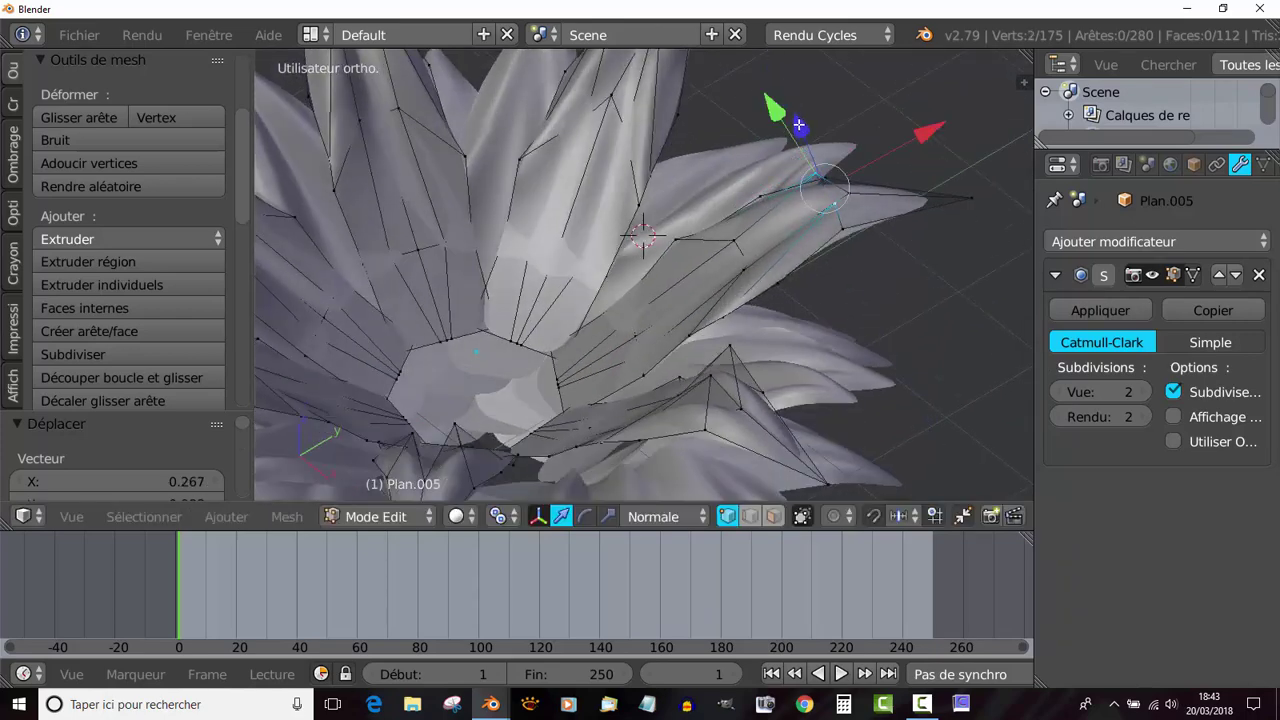
middle_click_drag(799, 125, 808, 242)
right_click(676, 122)
right_click(637, 118, "shift")
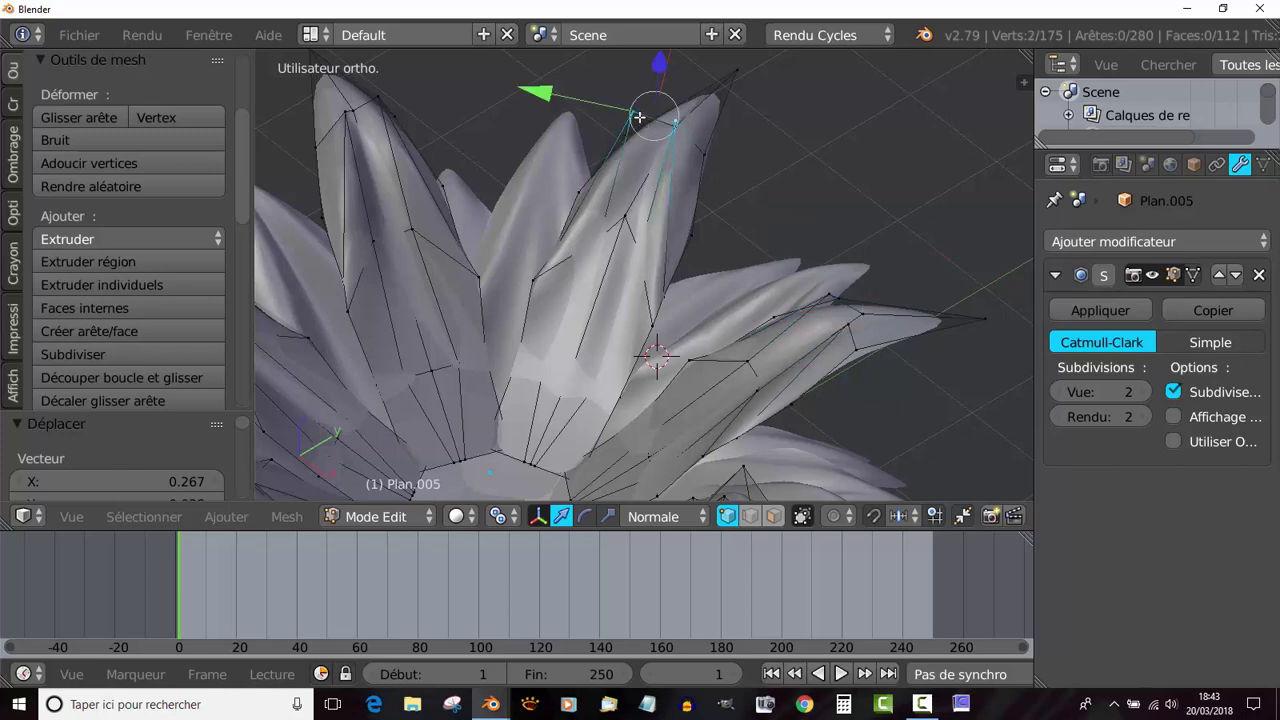
middle_click_drag(743, 139, 844, 145)
left_click_drag(679, 74, 681, 90)
middle_click_drag(681, 90, 414, 206)
Step: Lower the vertex pairs just behind the tips of the third and fourth sixth-layer leaves along their local Z axes
right_click(379, 193)
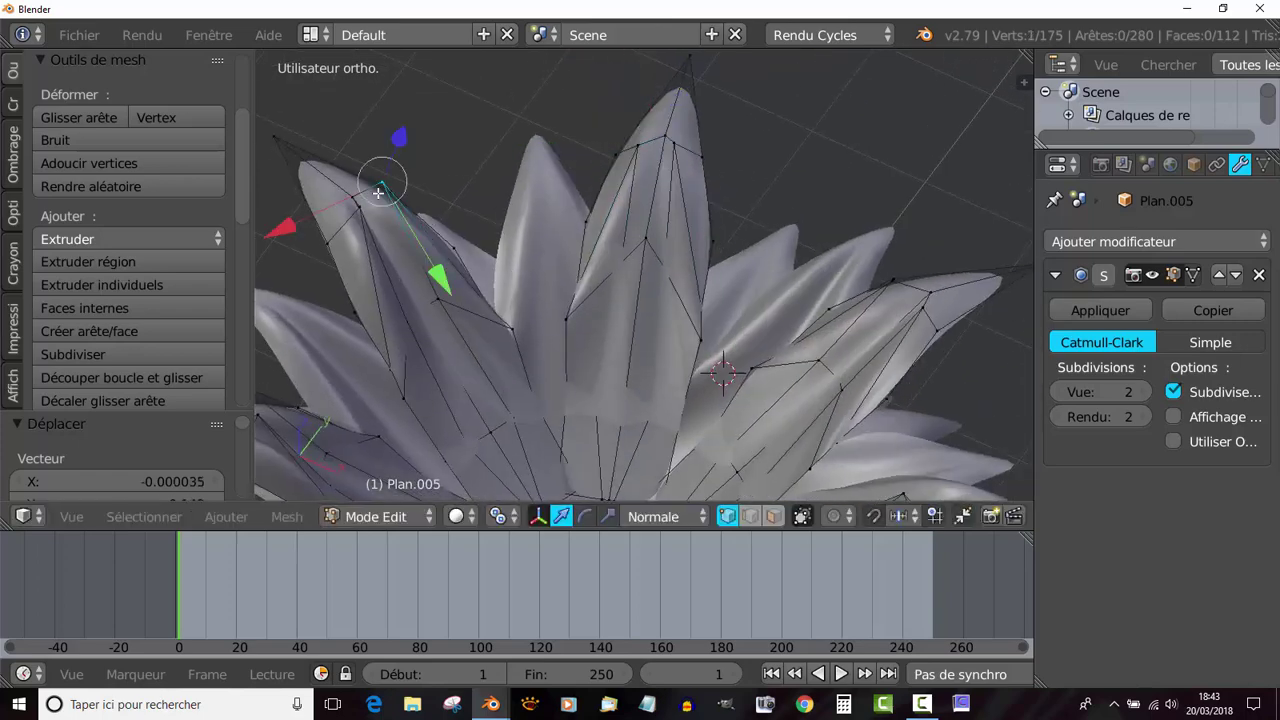
right_click(355, 209, "shift")
middle_click_drag(550, 155, 559, 177)
left_click_drag(556, 160, 577, 194)
middle_click_drag(577, 194, 551, 337)
scroll(551, 337, "up", 4)
right_click(706, 134)
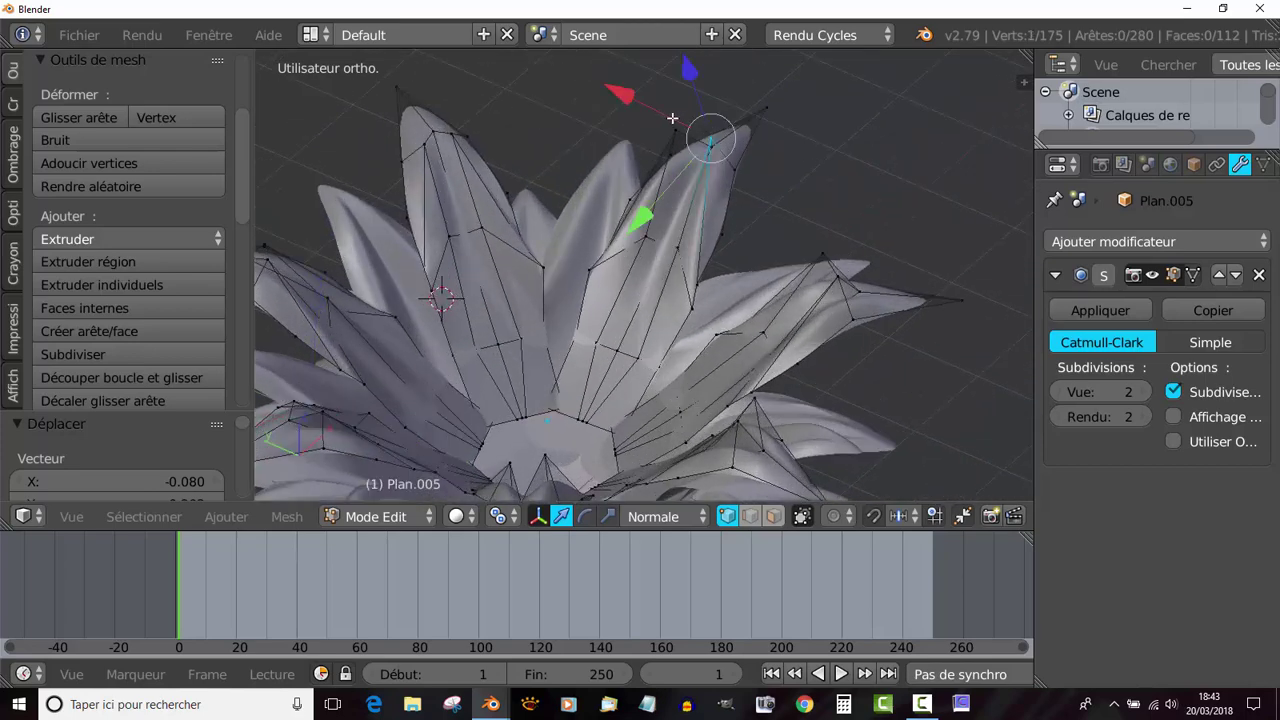
right_click(675, 120, "shift")
left_click_drag(693, 78, 702, 106)
middle_click_drag(702, 106, 812, 202)
Step: Lower the vertex pairs just behind the tips of the fifth and sixth leaves in the same ring along their normals
right_click(846, 211)
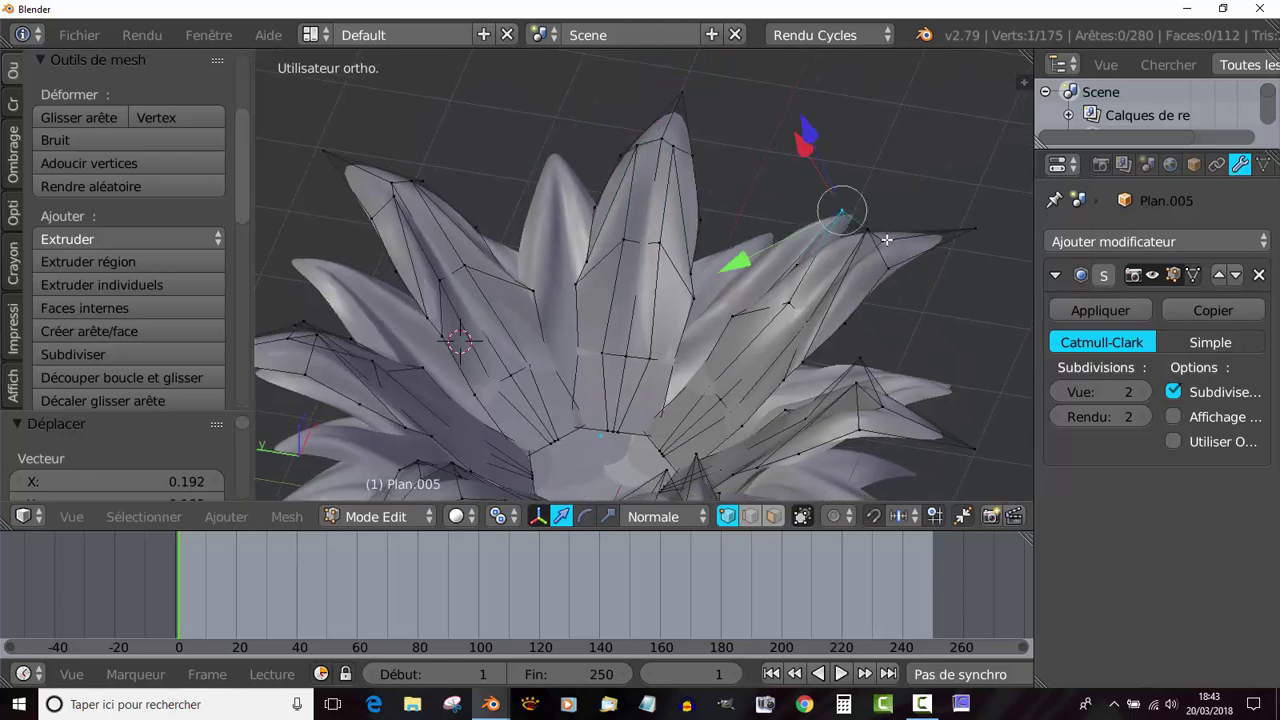
middle_click_drag(888, 240, 886, 239)
right_click(872, 191, "shift")
left_click_drag(847, 106, 856, 130)
middle_click_drag(856, 130, 711, 250)
right_click(699, 203)
right_click(730, 198, "shift")
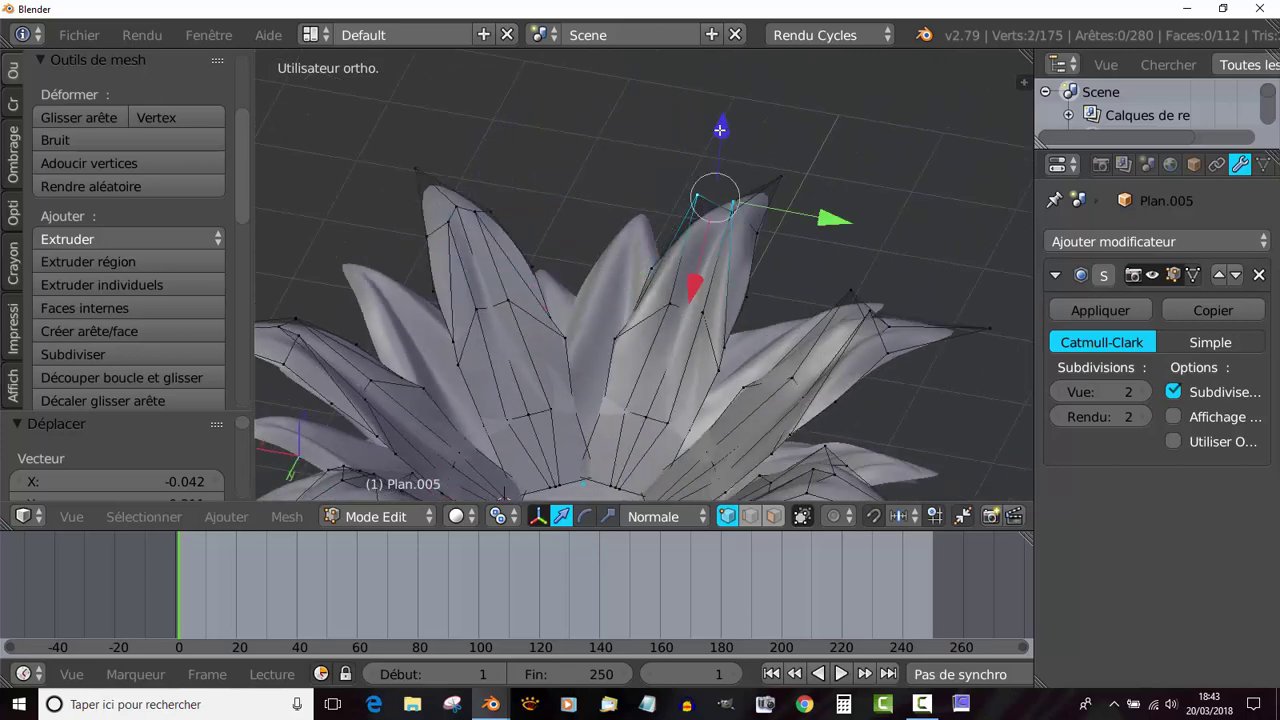
middle_click_drag(720, 130, 753, 136)
left_click_drag(687, 122, 686, 136)
middle_click_drag(686, 136, 831, 168)
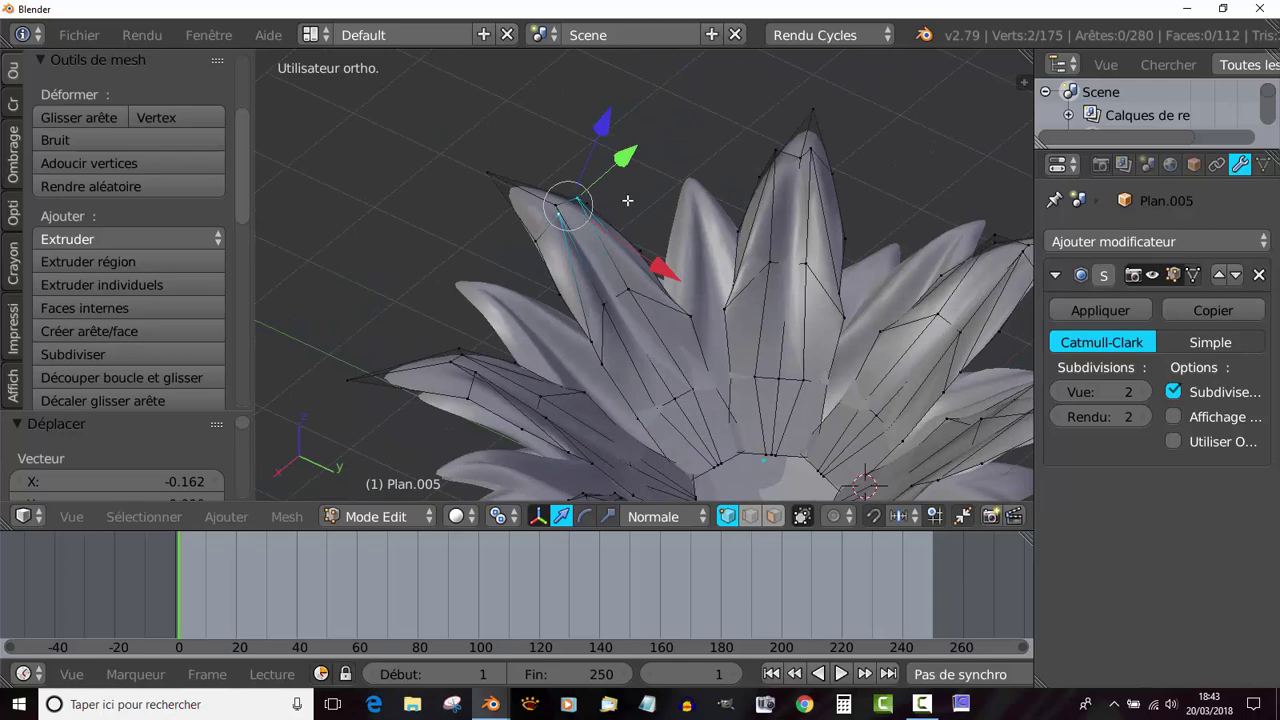
Step: Lower the vertex pair just behind the tip of the remaining sixth-layer leaf along its normal, and return to Object Mode
right_click(769, 154)
right_click(805, 132, "shift")
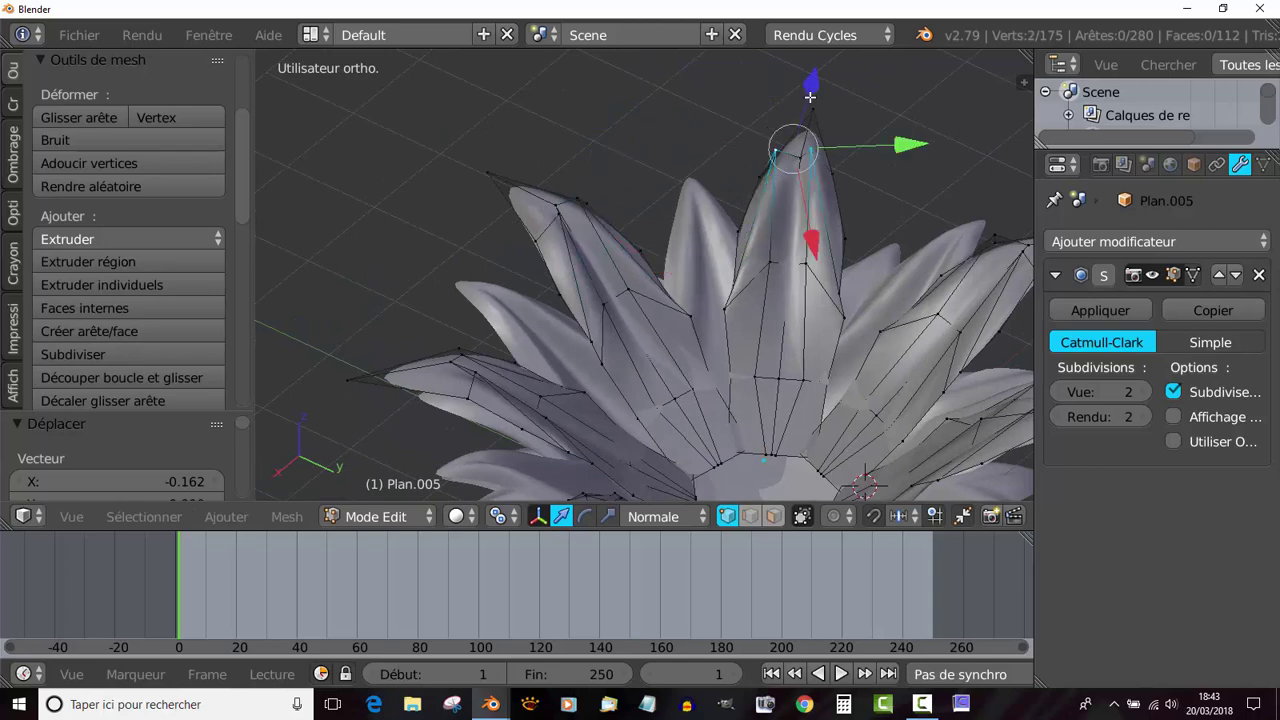
left_click_drag(810, 97, 812, 110)
middle_click_drag(812, 110, 727, 340)
key("Tab")
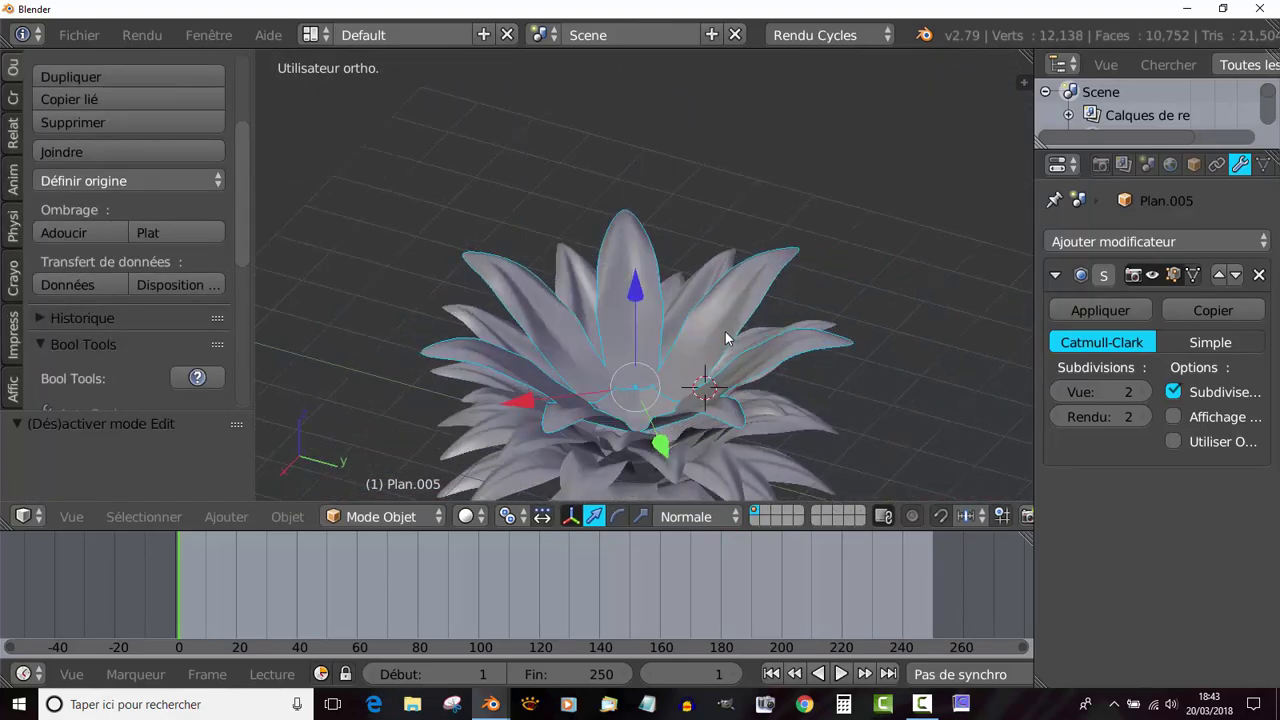
key("Tab")
key("Tab")
Step: Duplicate the sixth leaf ring and raise the copy along the Z axis as the seventh layer
key("shift+d")
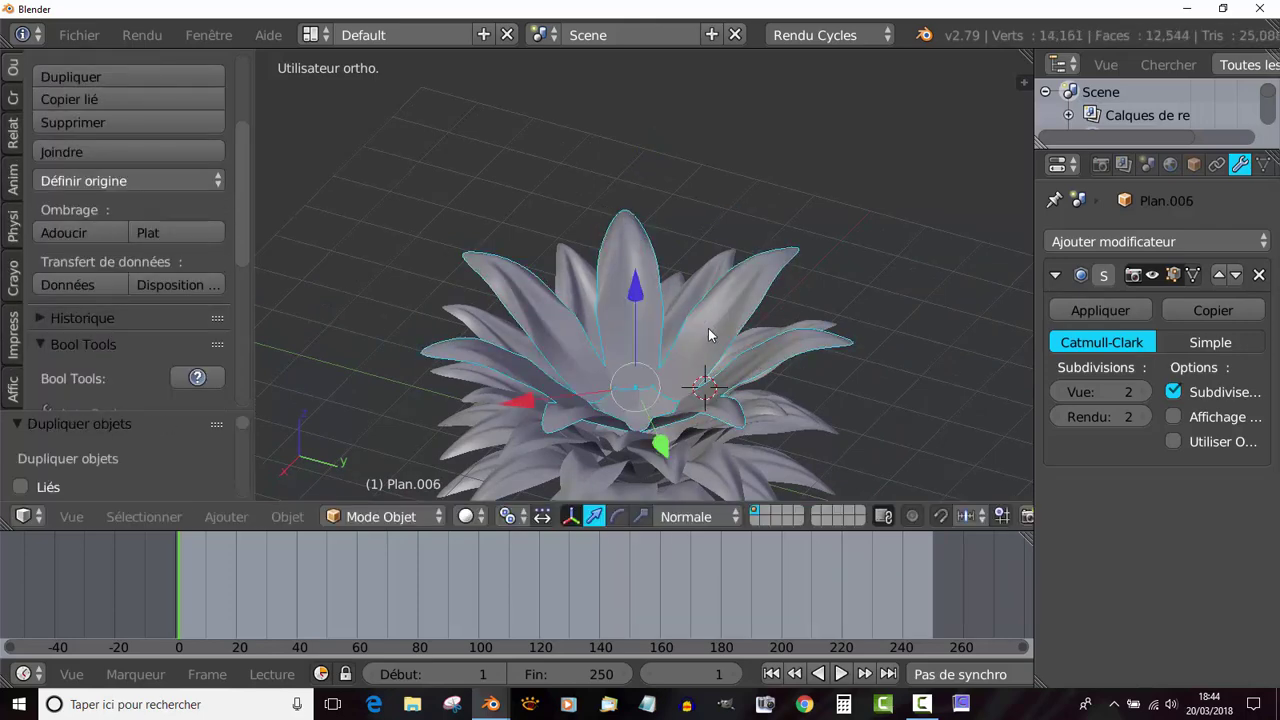
key("z")
left_click(630, 270)
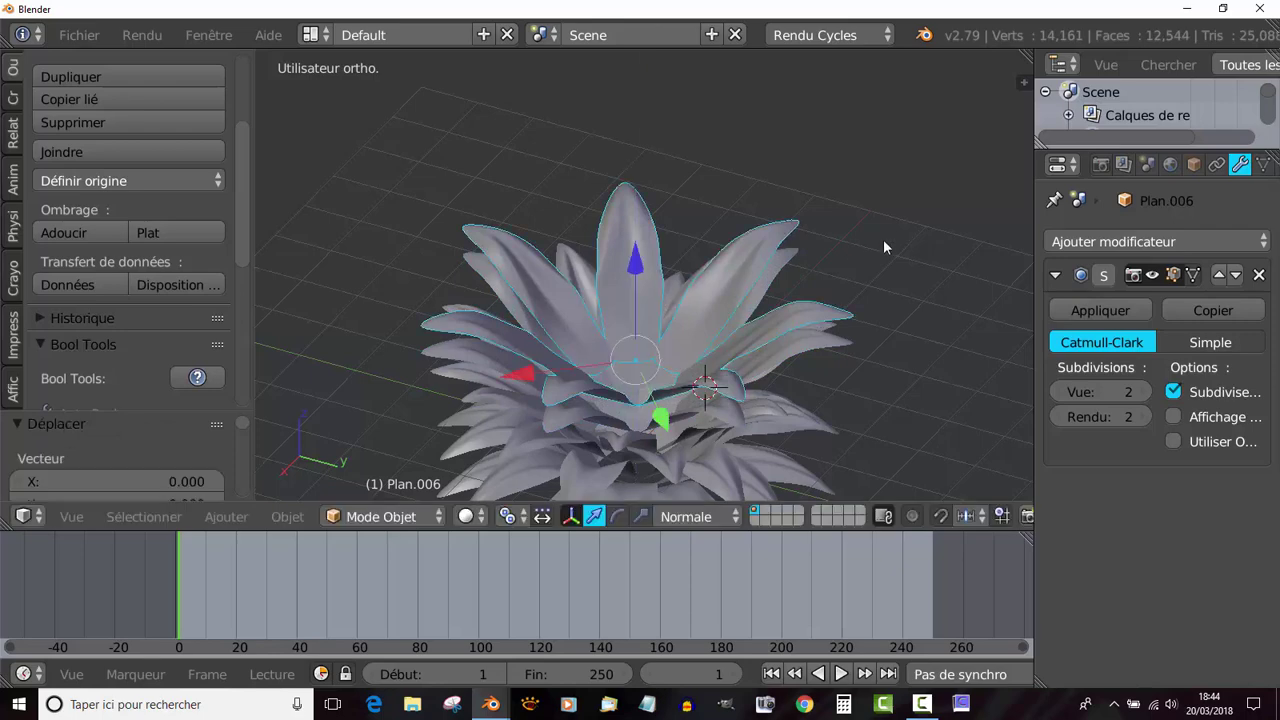
Step: Rotate the seventh leaf ring by about 17.7° in top view and lower it slightly onto the ring below
key("KP_7")
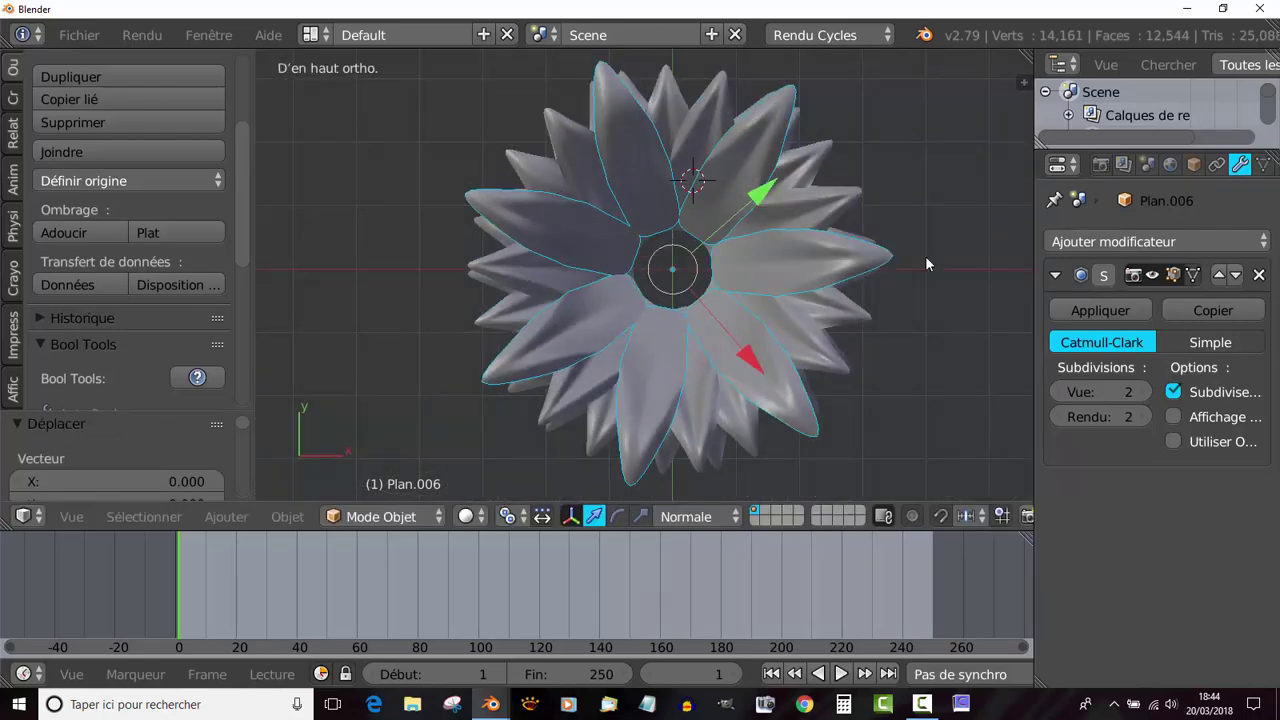
key("r")
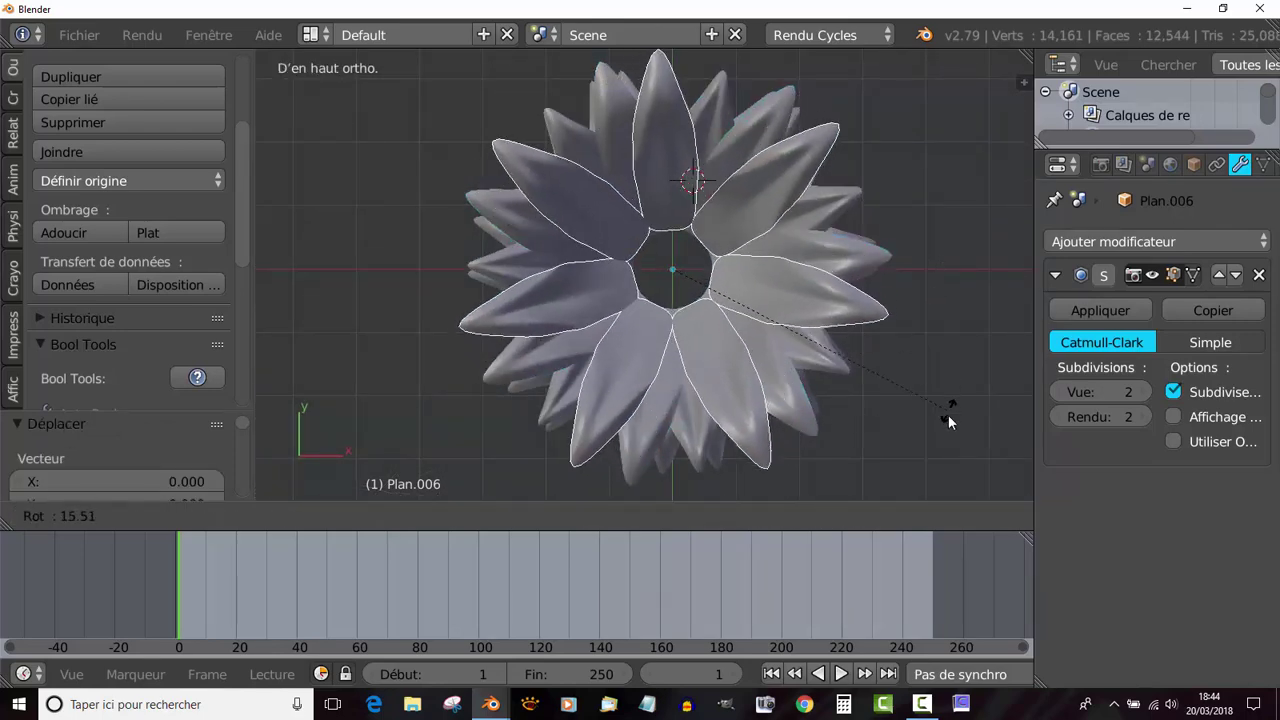
left_click(947, 420)
middle_click_drag(947, 422, 828, 261)
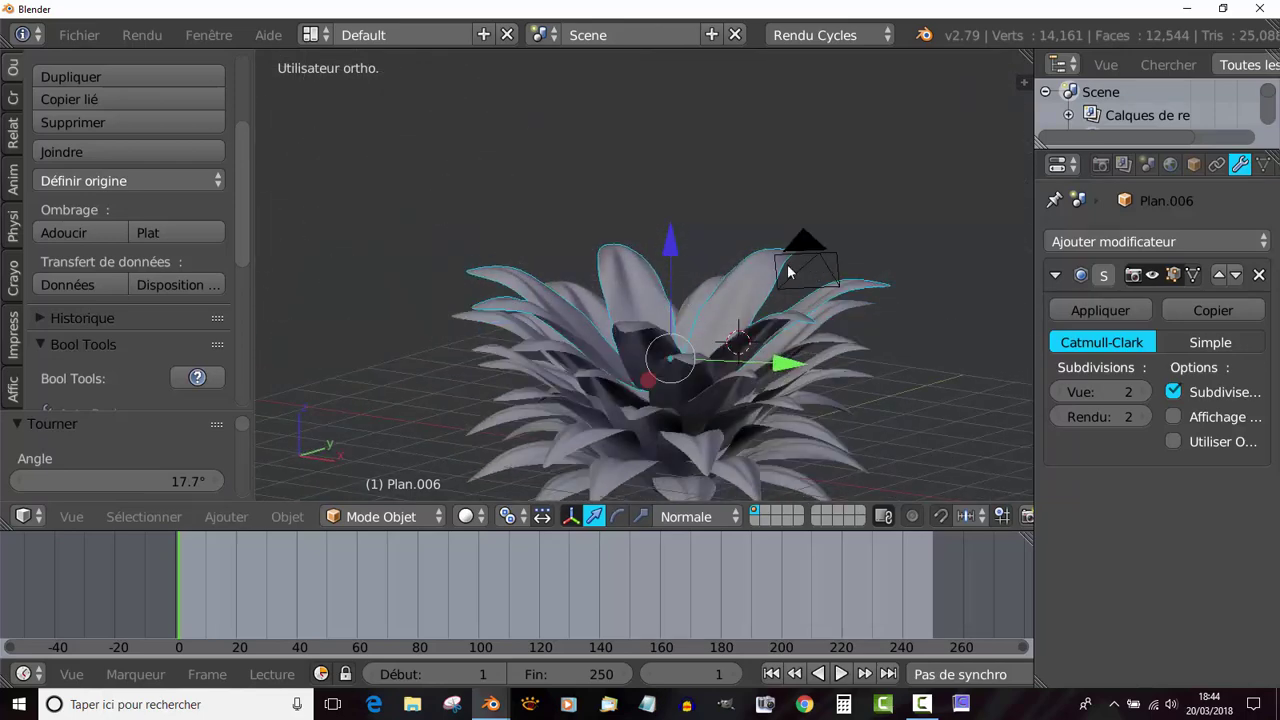
middle_click_drag(788, 271, 743, 245)
left_click_drag(675, 243, 672, 256)
Step: In Edit Mode, select the tip vertices of four seventh-layer leaves and show the mesh in wireframe
key("Tab")
middle_click_drag(671, 254, 830, 315)
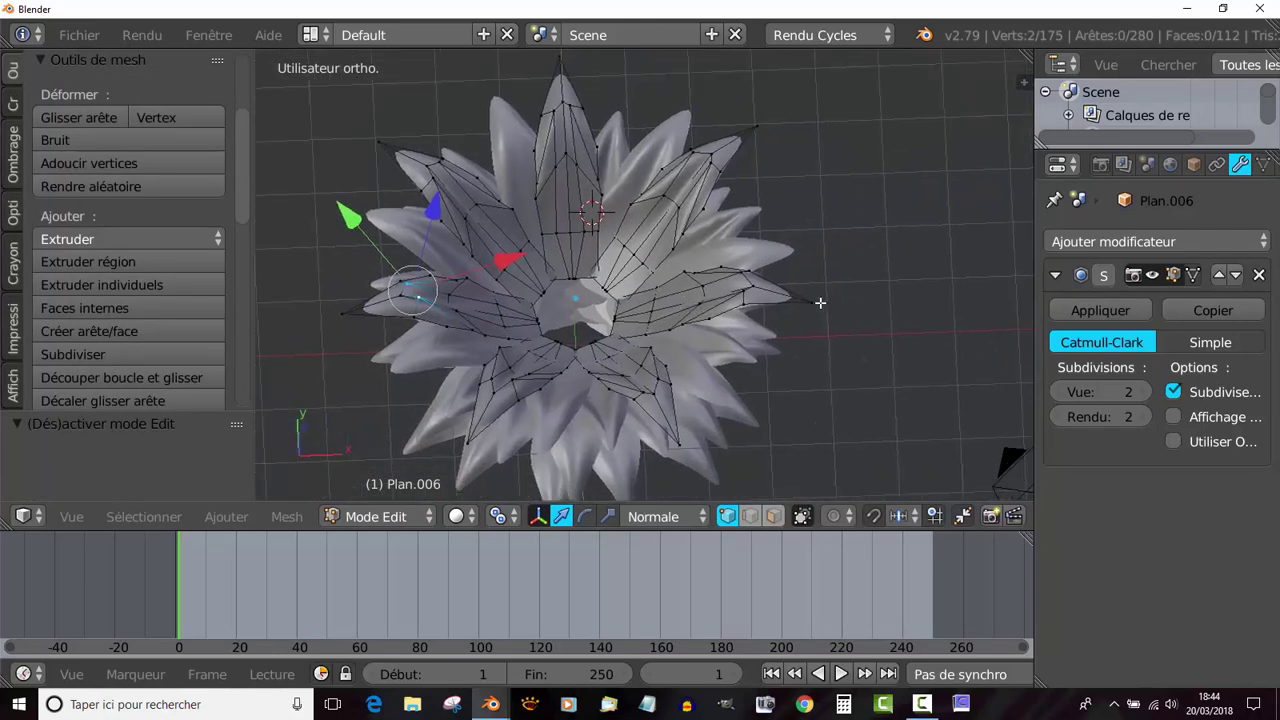
right_click(818, 299)
middle_click_drag(723, 366, 959, 353)
right_click(818, 353, "shift")
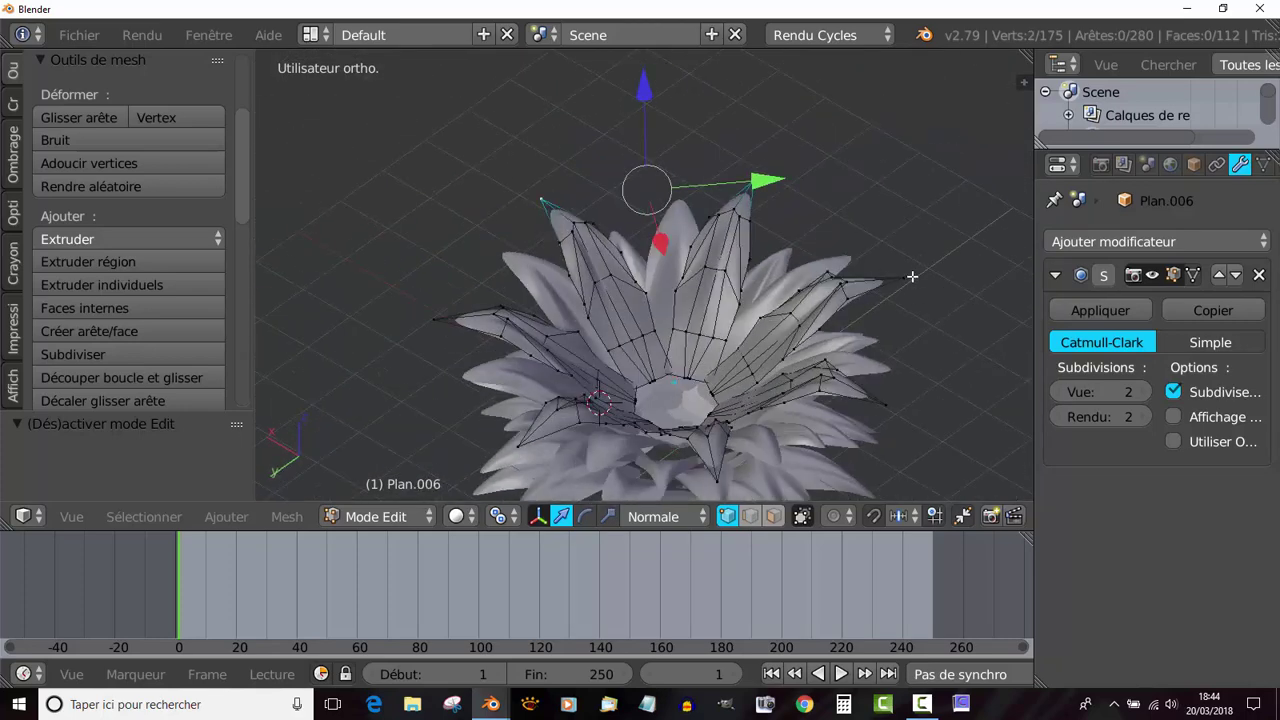
right_click(908, 278, "shift")
right_click(900, 393, "shift")
key("z")
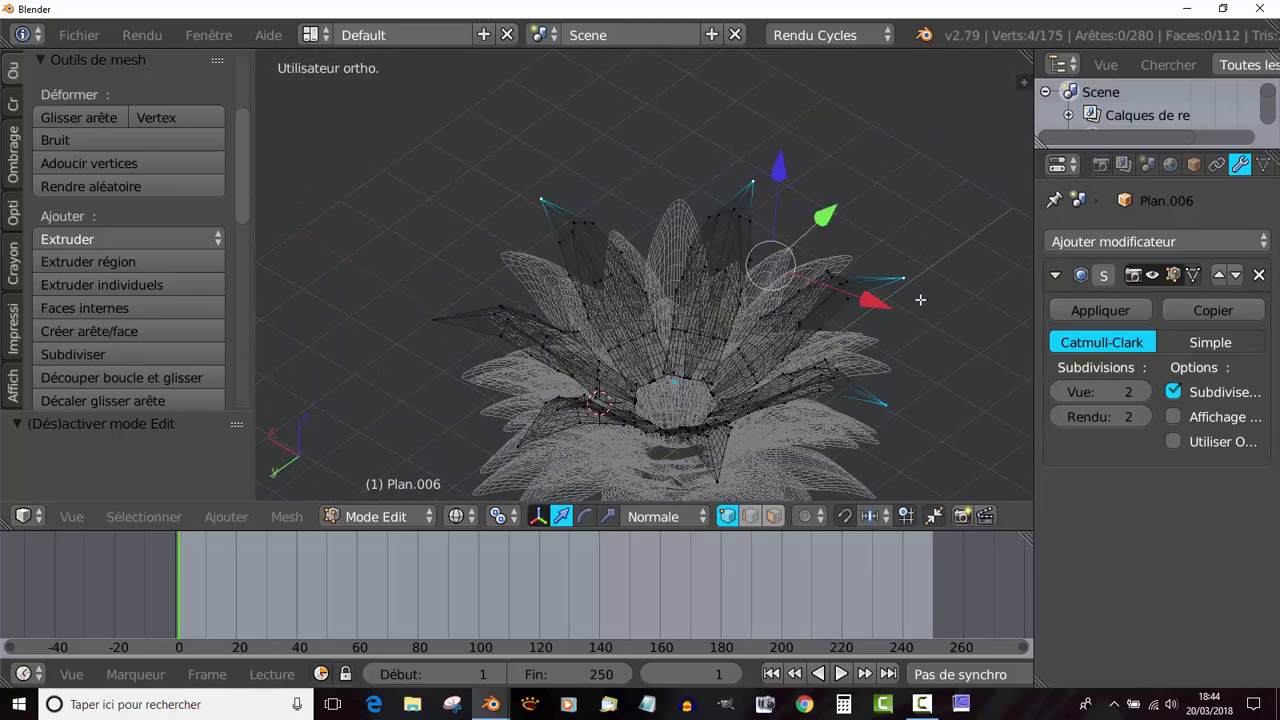
middle_click_drag(959, 347, 962, 382)
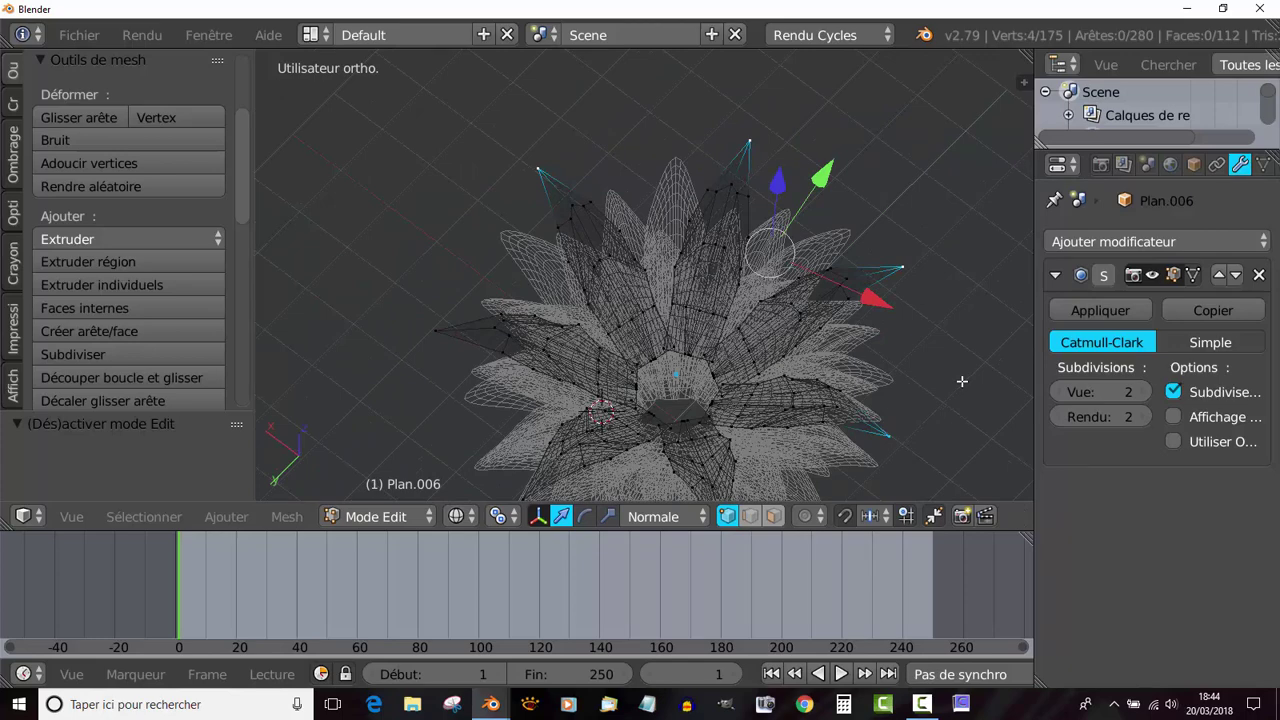
Step: From the top view, add the tip vertices of the three remaining seventh-layer leaves to the selection with Circle Select
key("KP_7")
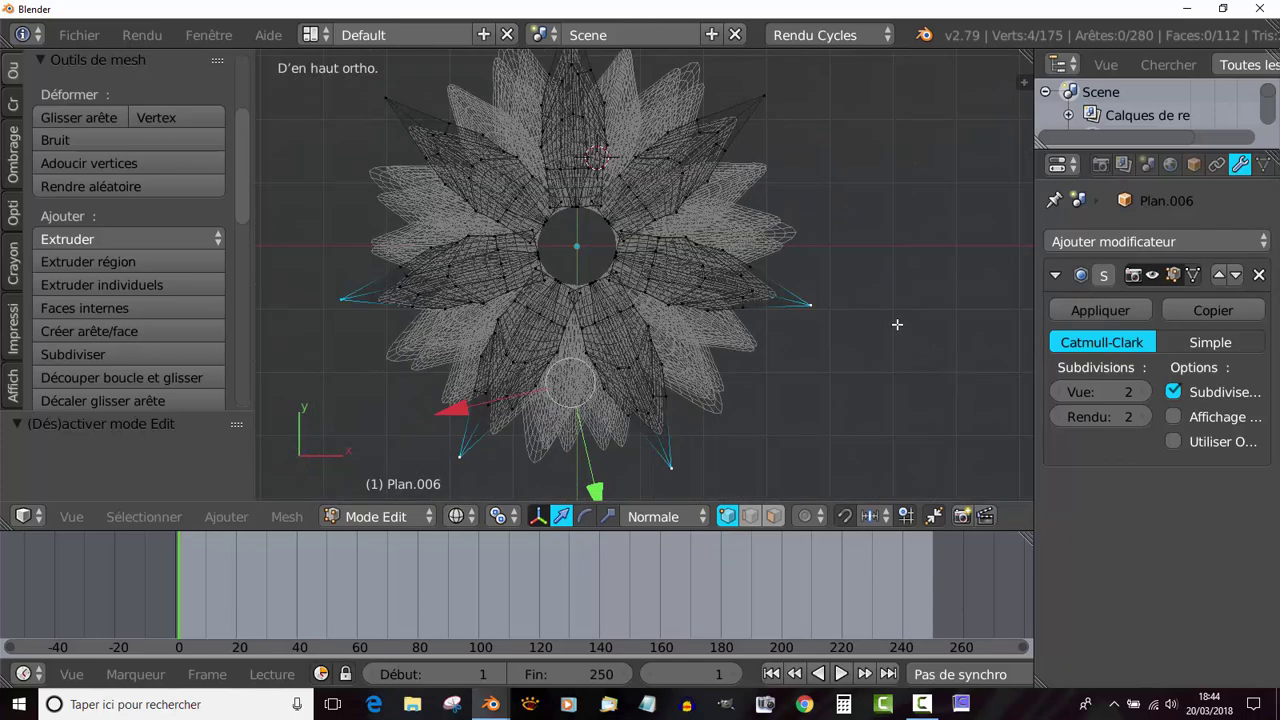
middle_click_drag(897, 324, 923, 410, "shift")
key("c")
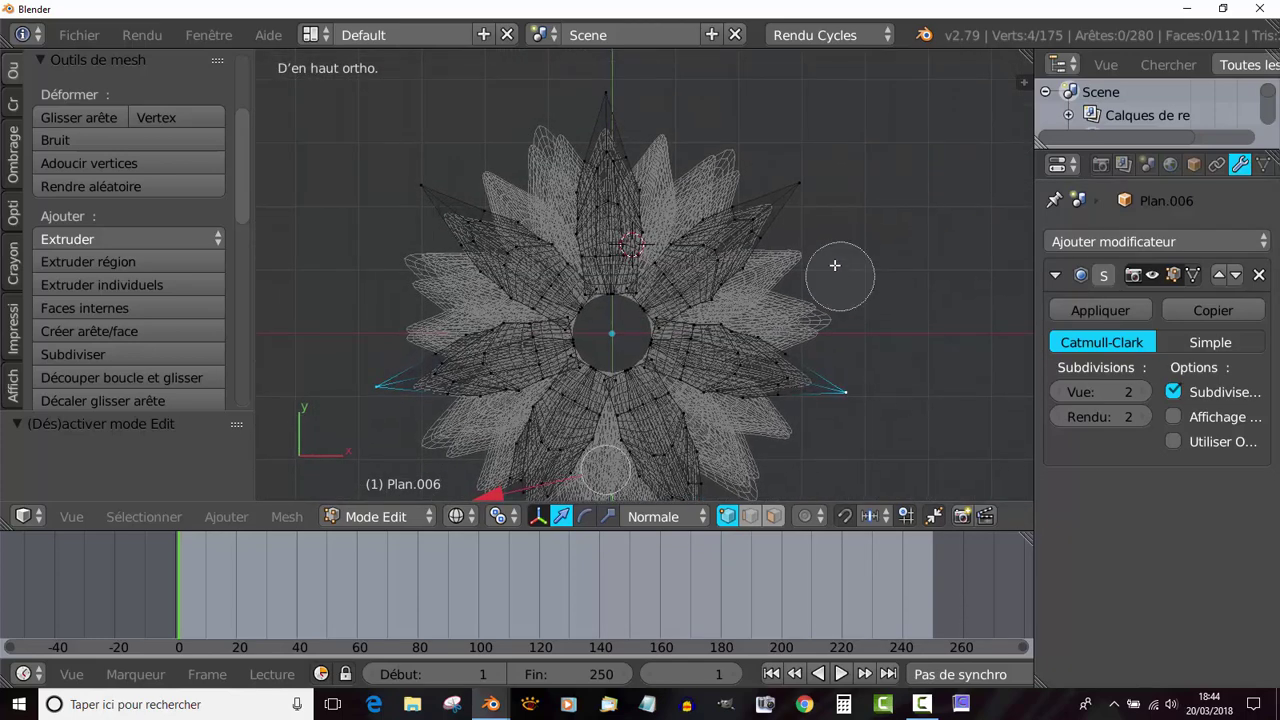
mouse_move(834, 266)
left_mouse_down()
mouse_move(814, 177)
mouse_move(634, 86)
left_mouse_up()
left_click_drag(436, 162, 389, 200)
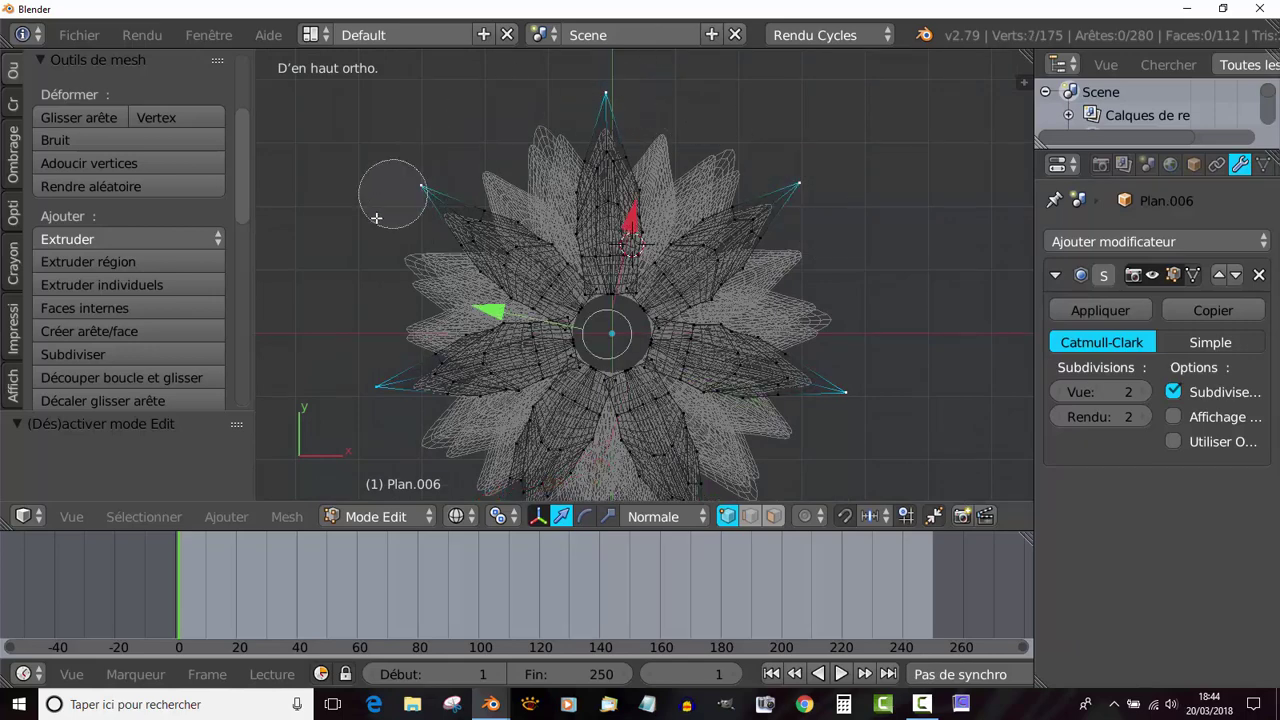
right_click(346, 375)
Step: Raise all seven selected leaf tips along the Z axis, and return to Object Mode with solid shading
scroll(346, 375, "down", 1)
middle_click_drag(756, 420, 755, 281)
left_click_drag(618, 185, 627, 160)
key("Tab")
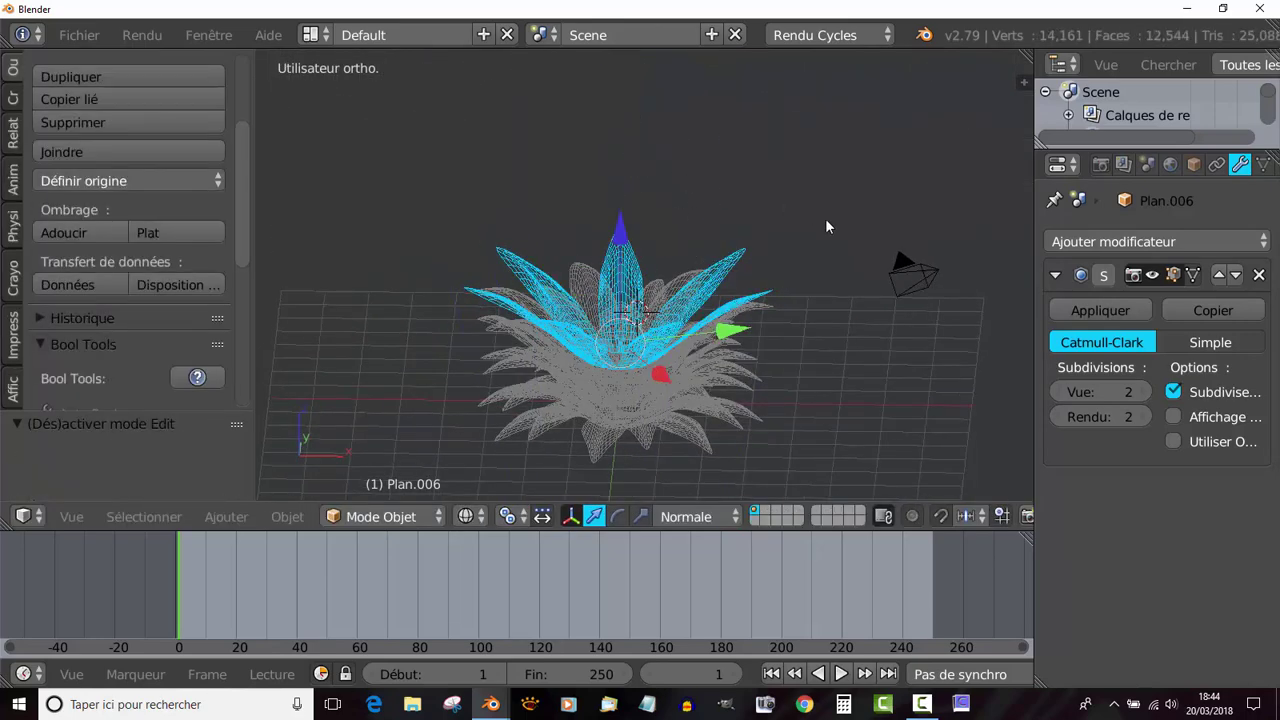
middle_click_drag(828, 256, 736, 354)
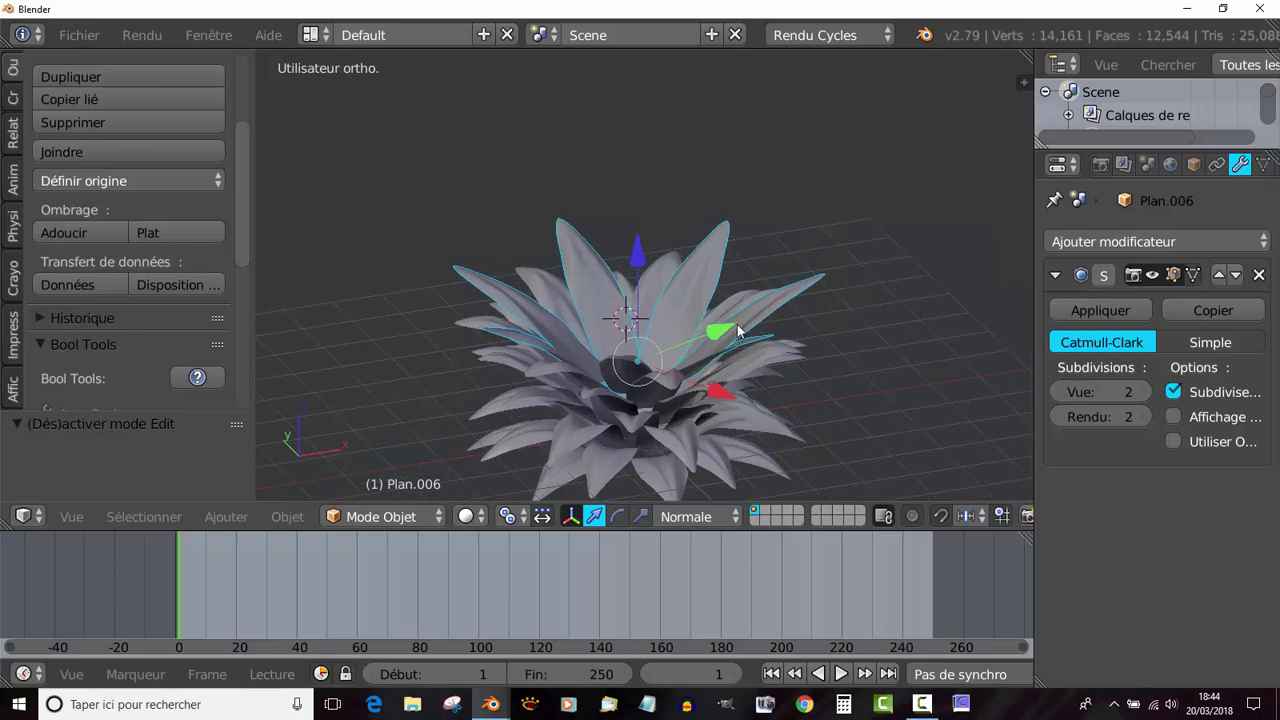
Step: Duplicate the seventh leaf ring, raise the copy slightly, and rotate it about -24.7° around the global Z axis
middle_click_drag(736, 328, 836, 349)
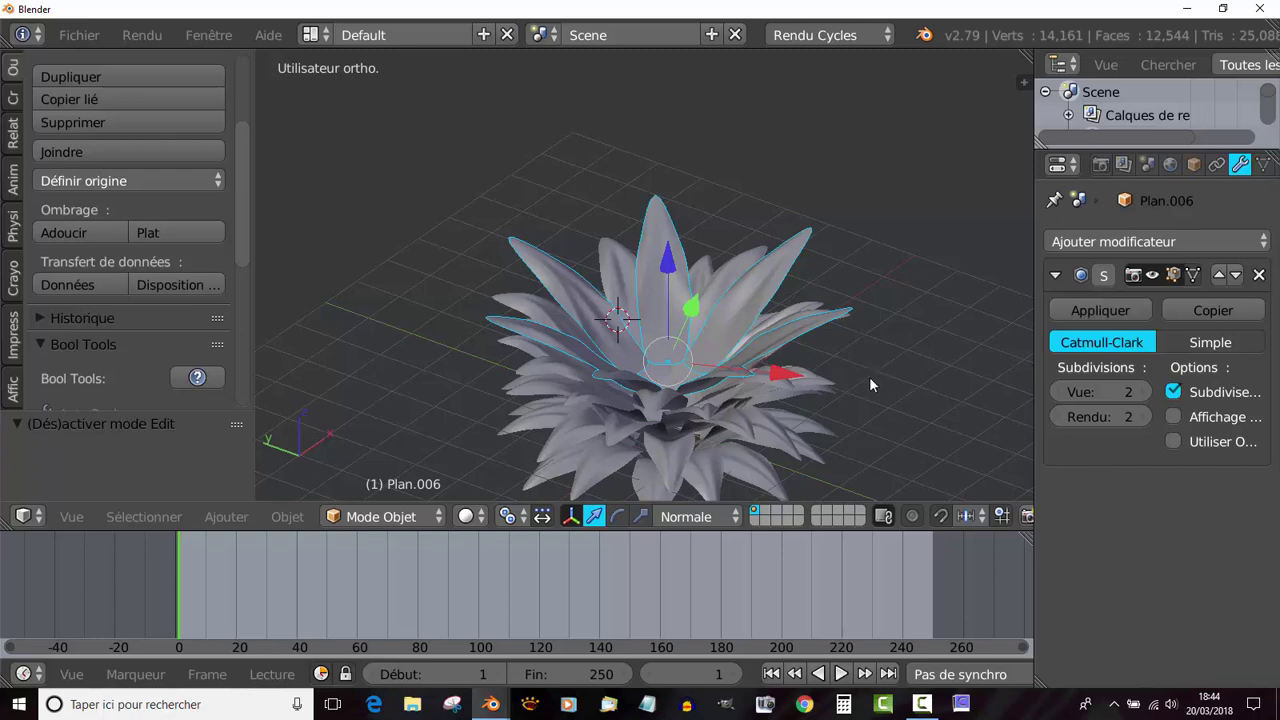
key("shift+d")
right_click(854, 367)
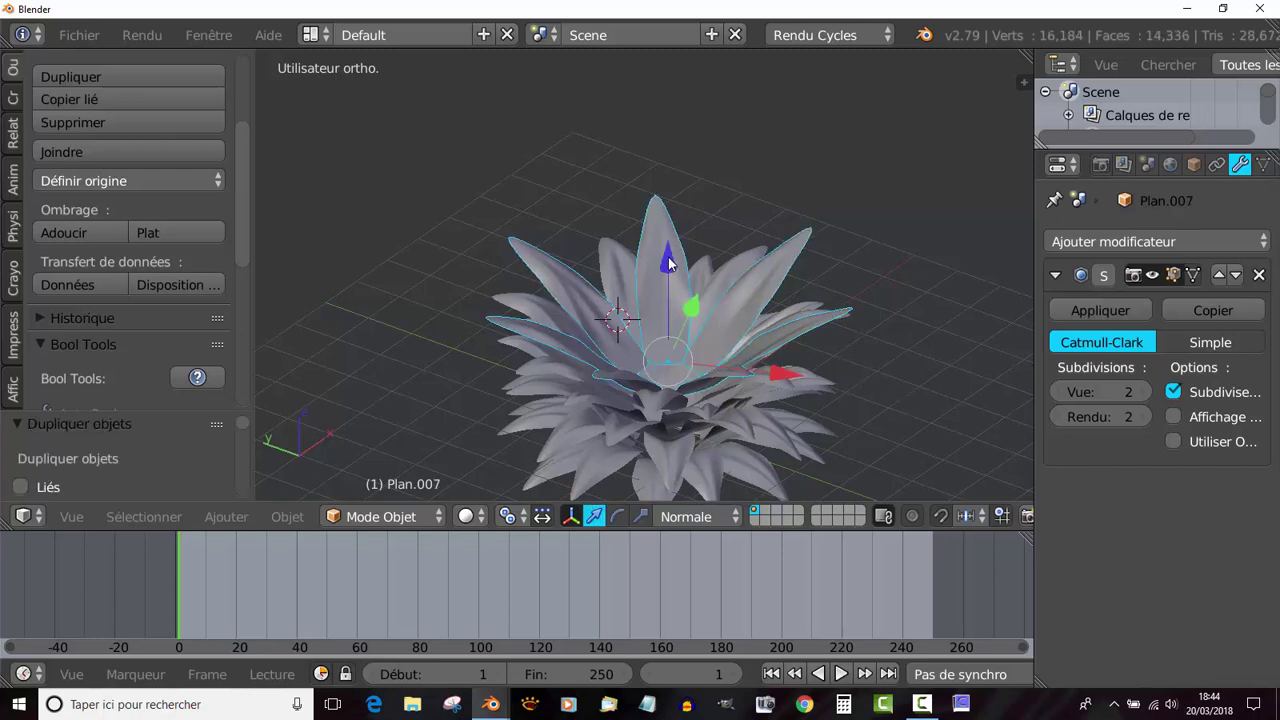
left_click_drag(668, 263, 676, 265)
key("r")
key("z")
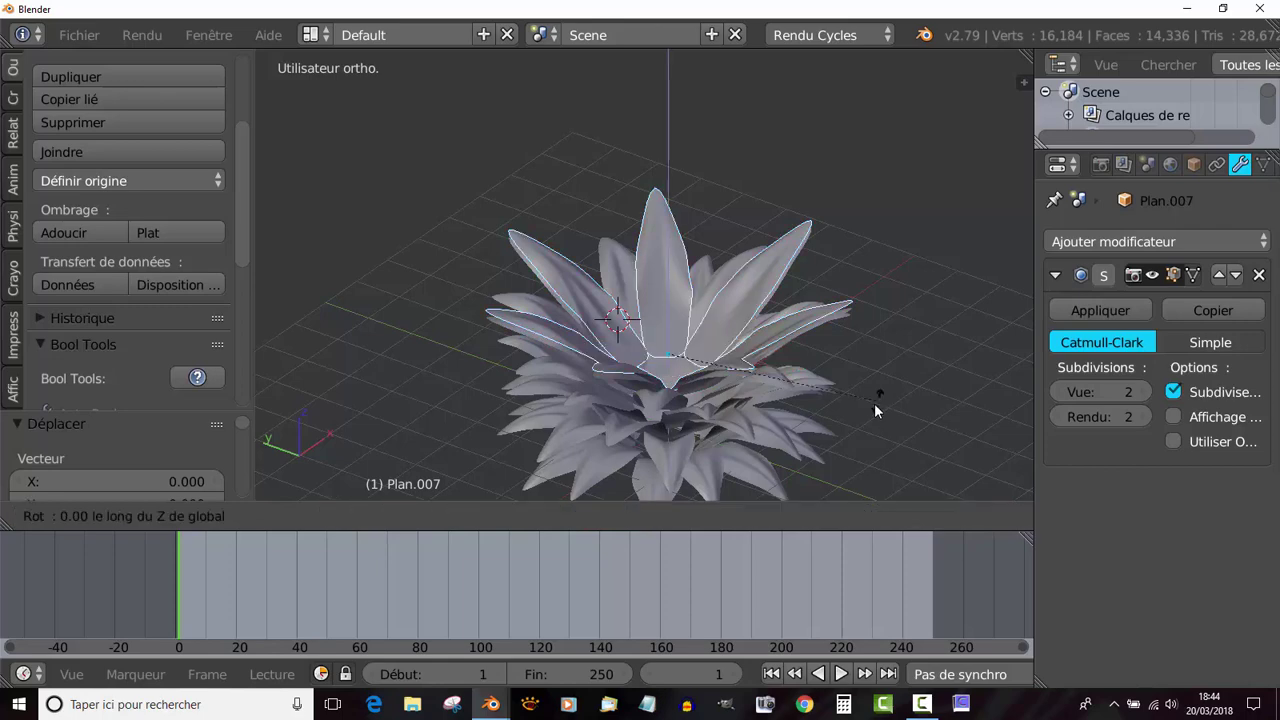
left_click(795, 451)
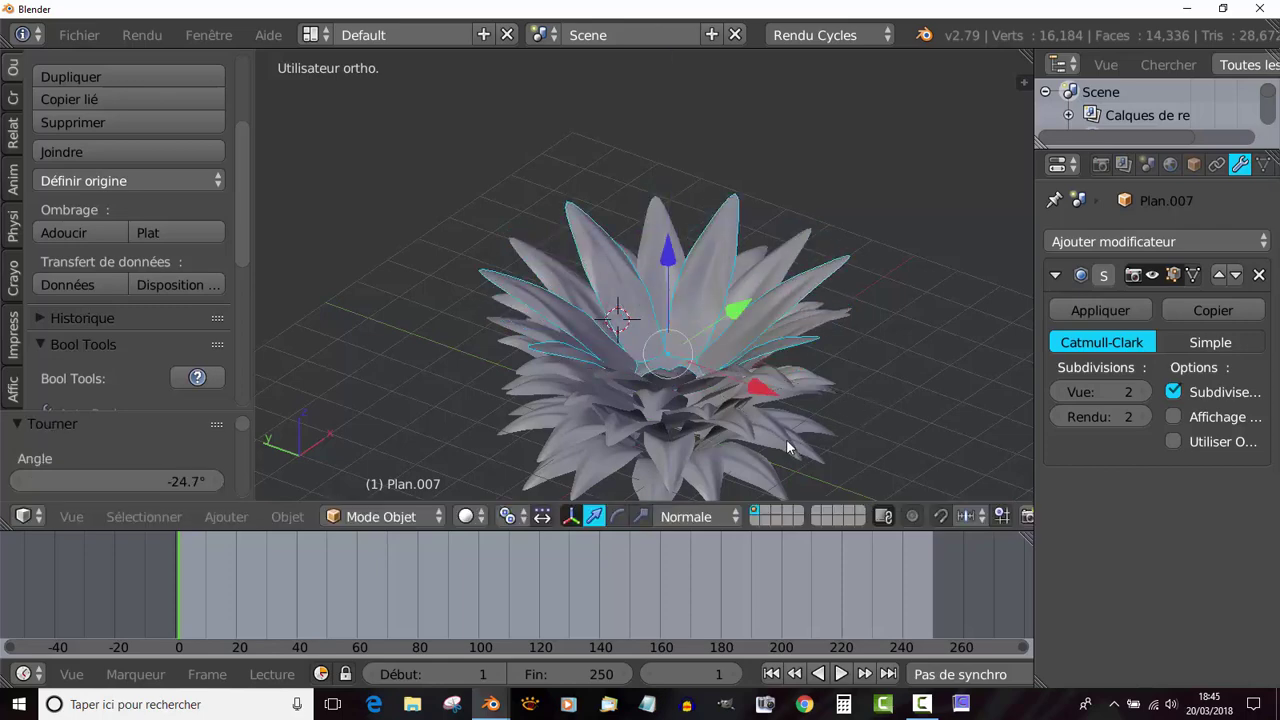
Step: Raise the seven leaf tips of the eighth ring along the Z axis and set its viewport subdivision level to 0
key("Tab")
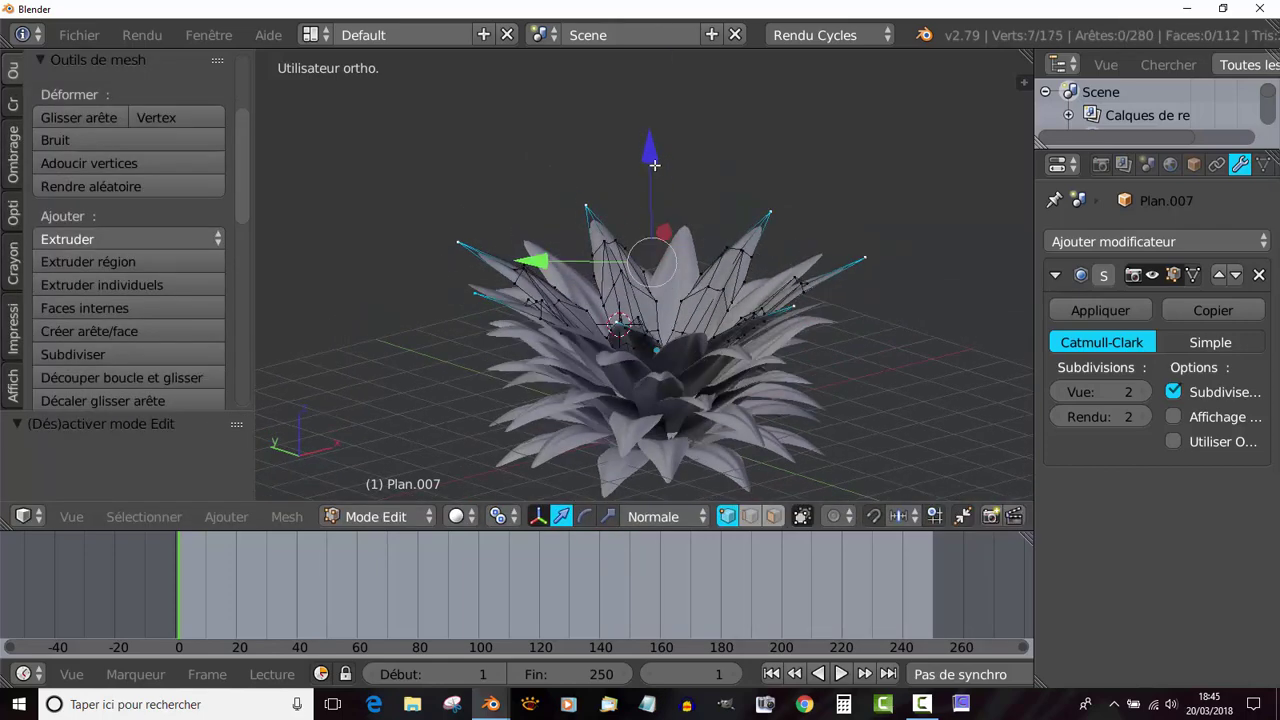
mouse_move(654, 164)
left_mouse_down()
mouse_move(646, 123)
mouse_move(640, 143)
left_mouse_up()
middle_click_drag(640, 143, 727, 297)
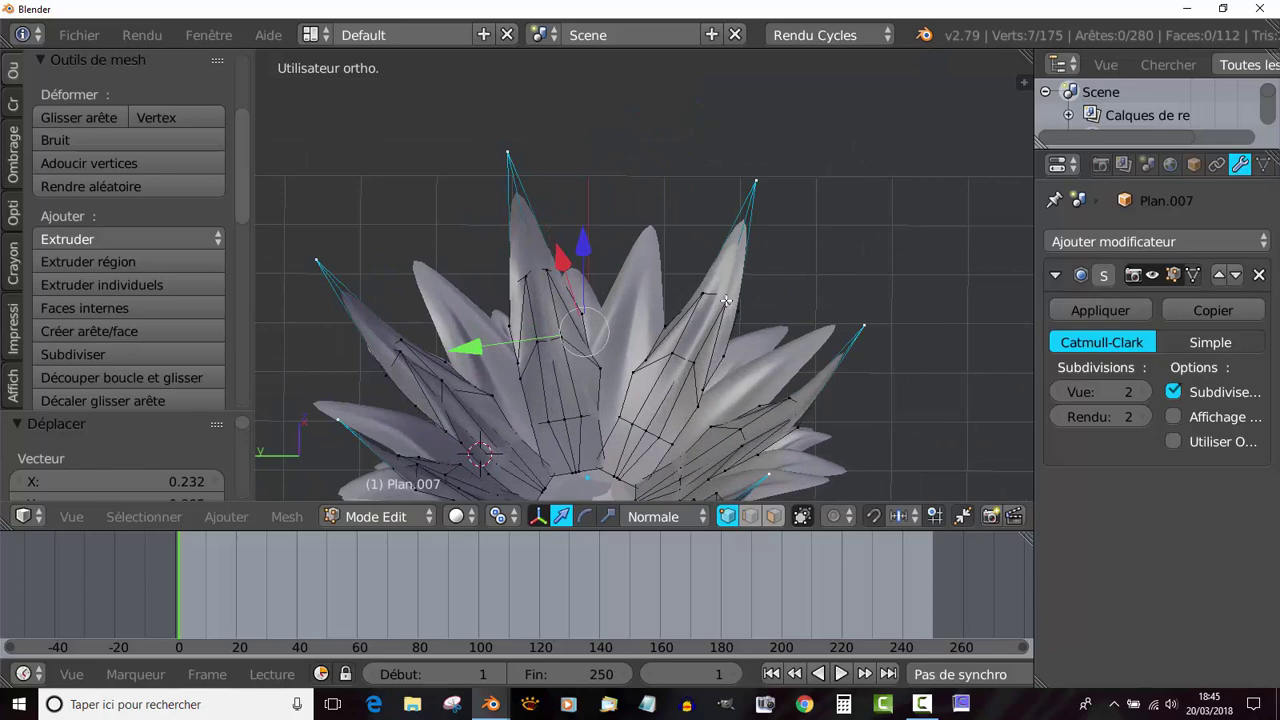
key("ctrl+0")
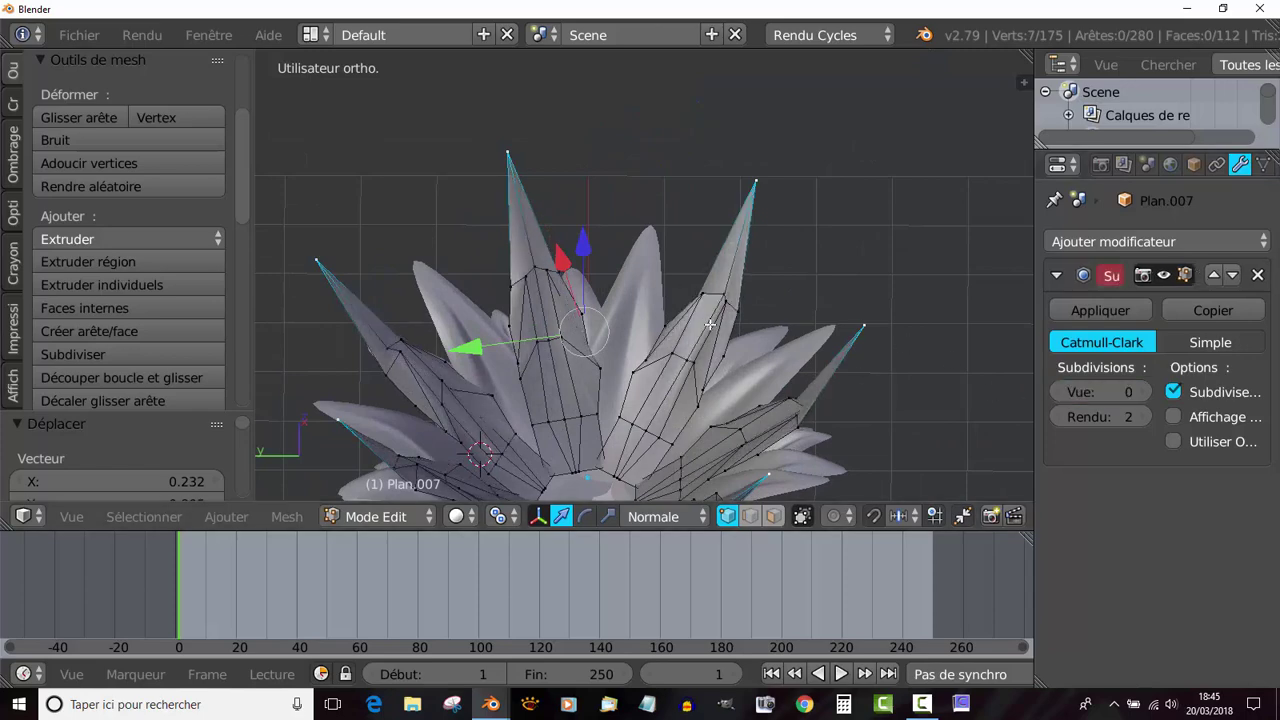
middle_click_drag(709, 324, 801, 320)
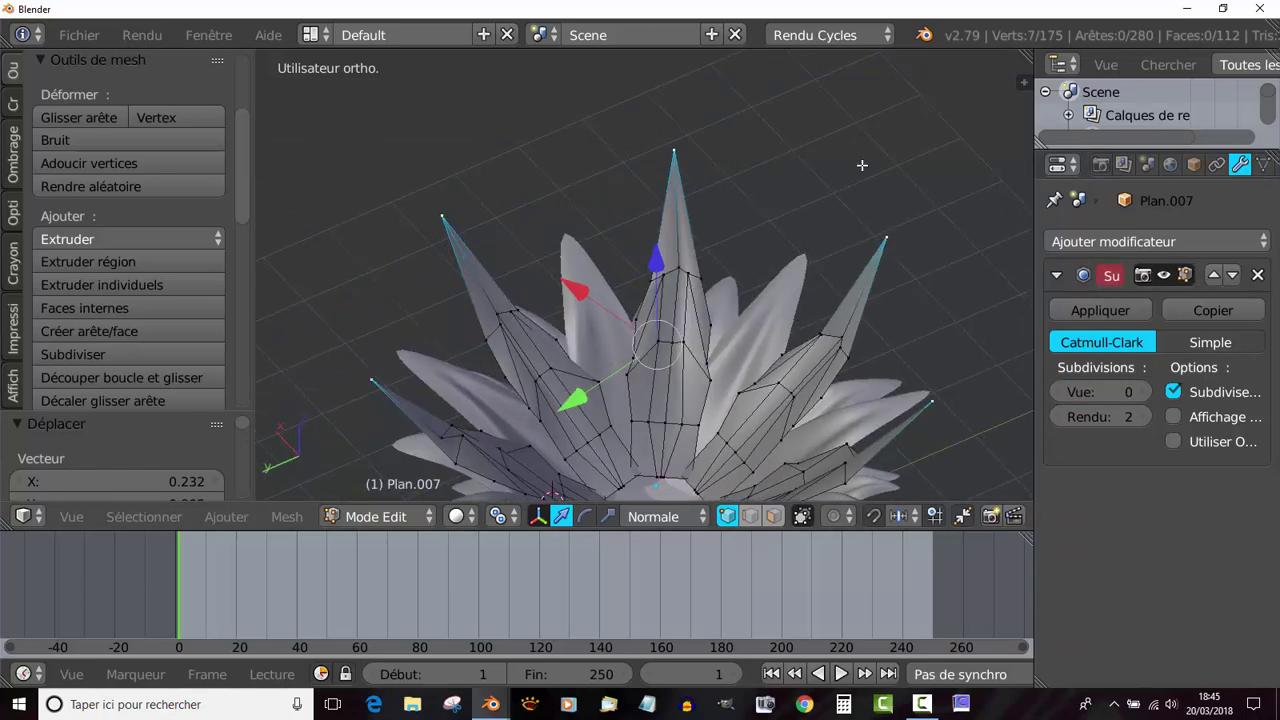
key("KP_7")
scroll(737, 268, "up", 3, "shift")
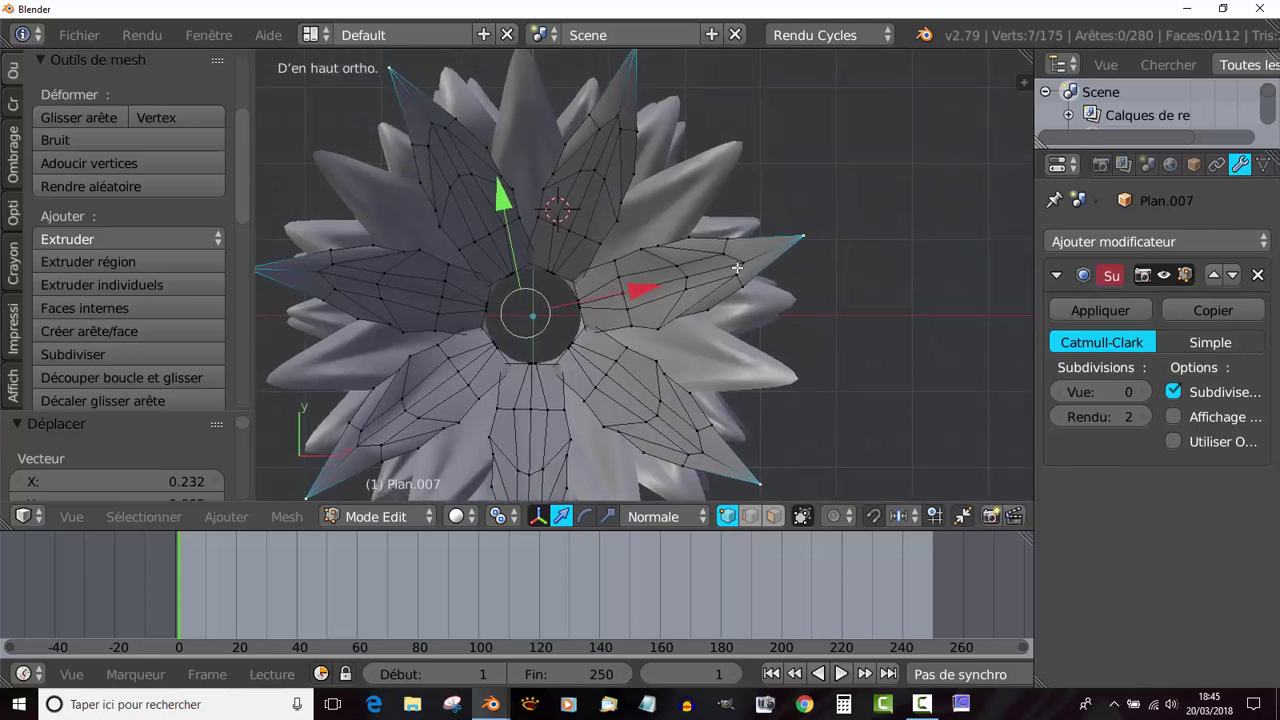
key("c")
left_click_drag(726, 244, 740, 270)
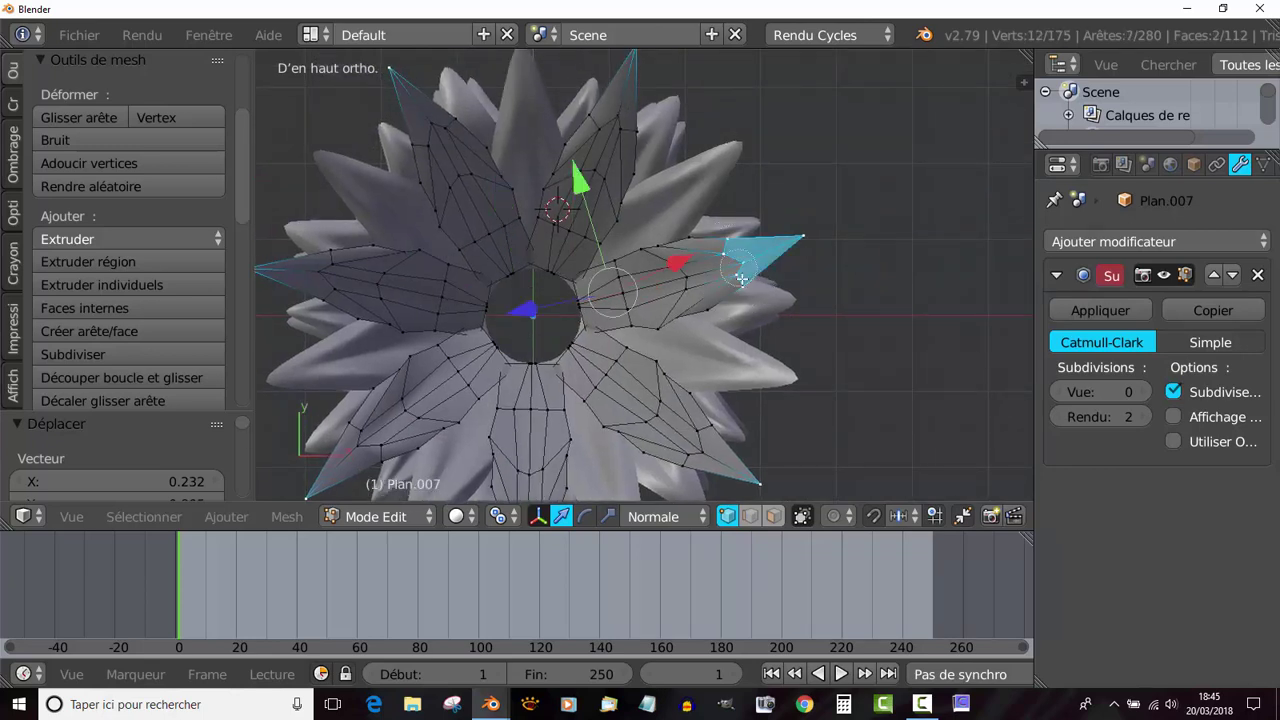
middle_click(803, 232)
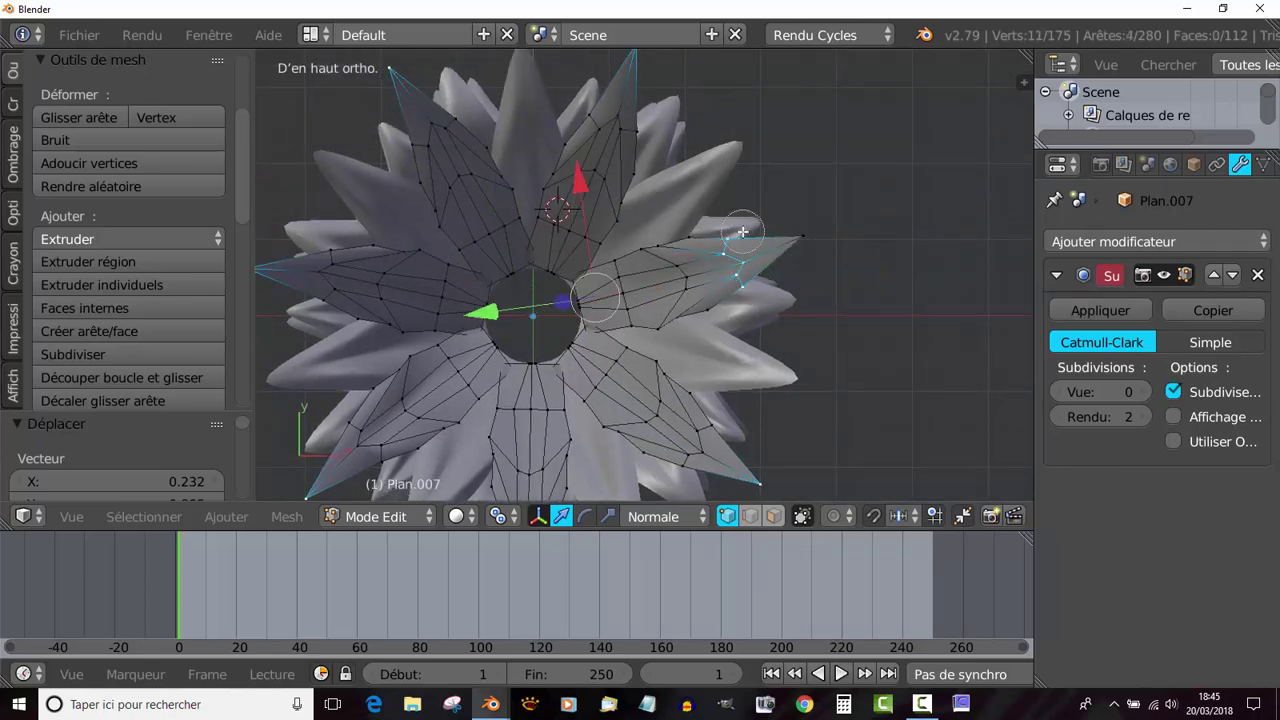
key("Escape")
Step: Clear the selection and circle-select the row of vertices just behind the tip on all seven eighth-layer leaves
key("a")
key("a")
key("a")
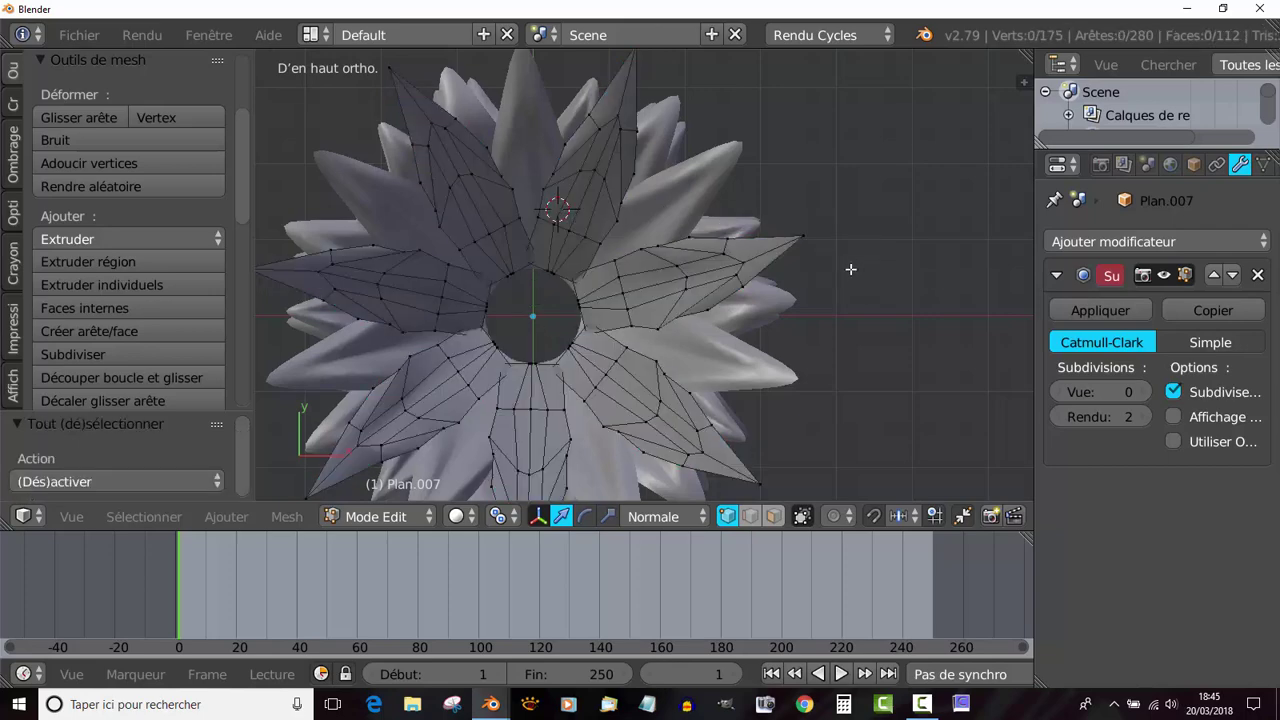
key("c")
left_click(737, 262)
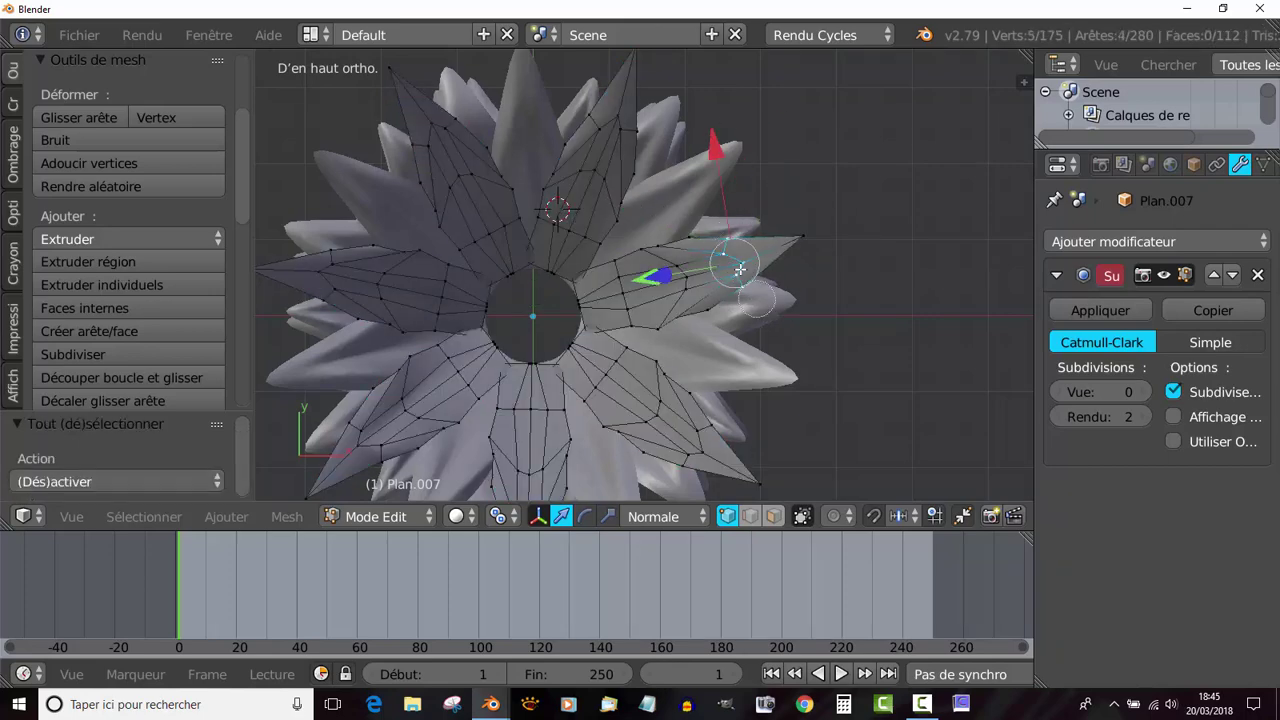
left_click_drag(590, 122, 612, 116)
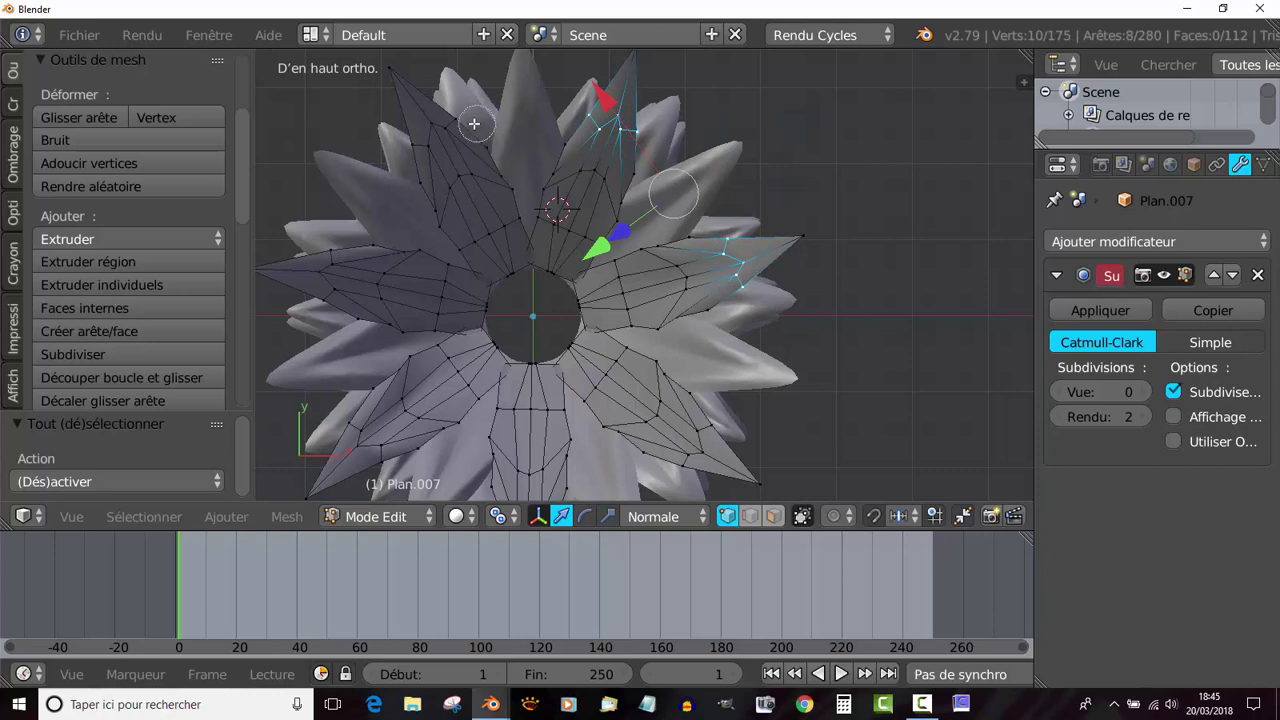
mouse_move(471, 120)
left_mouse_down()
mouse_move(414, 154)
mouse_move(334, 246)
mouse_move(321, 307)
mouse_move(355, 421)
mouse_move(399, 461)
left_mouse_up()
scroll(880, 412, "down", 1)
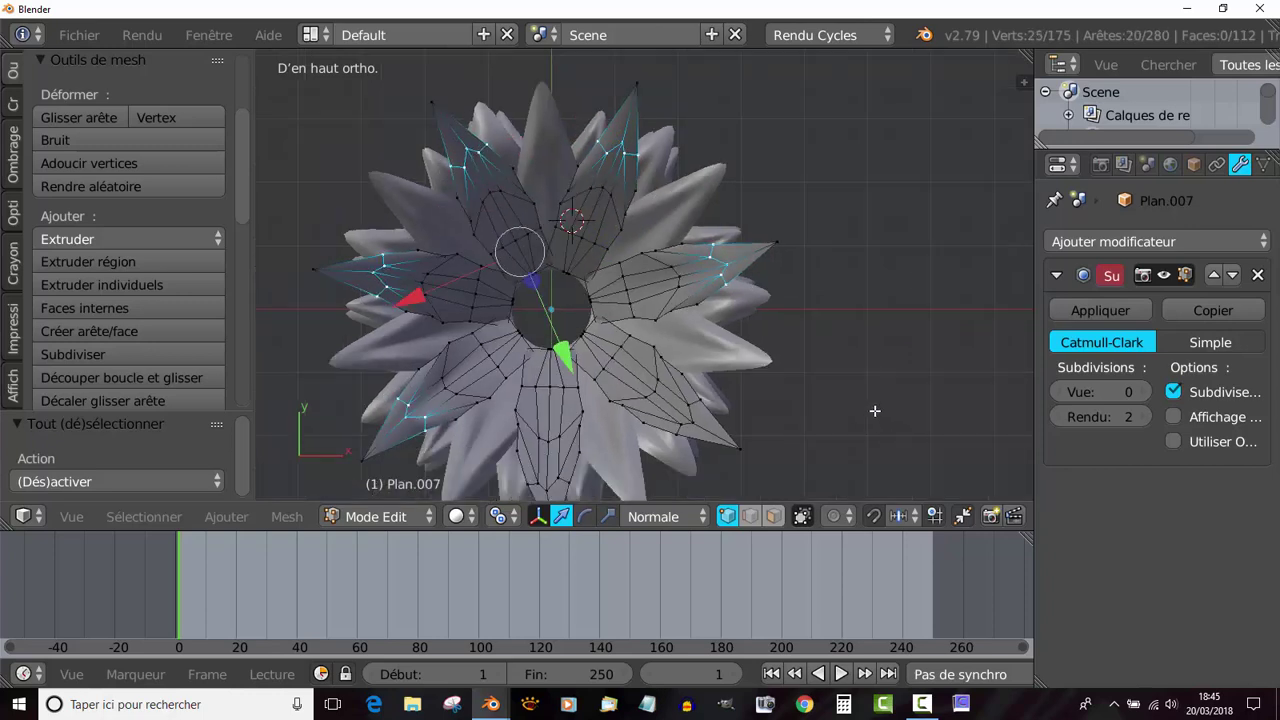
middle_click_drag(875, 411, 882, 298, "shift")
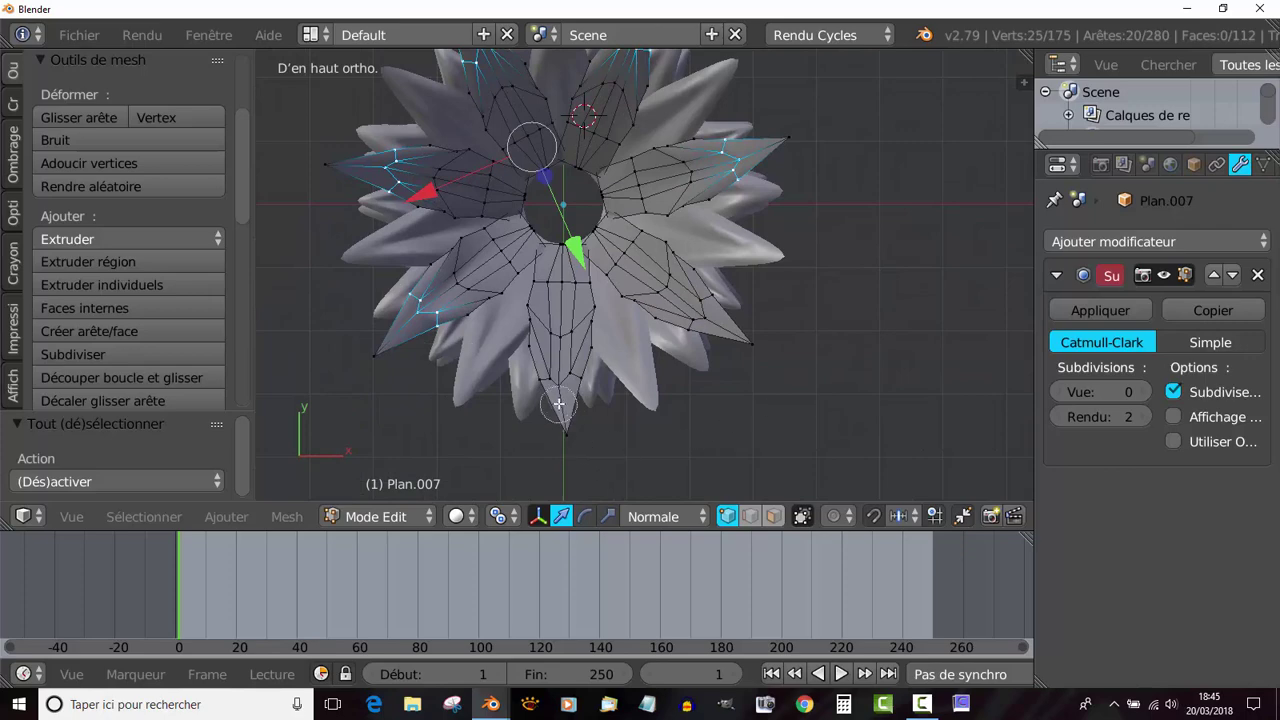
mouse_move(540, 389)
left_mouse_down()
mouse_move(640, 352)
mouse_move(741, 275)
left_mouse_up()
Step: Raise the selected rows of vertices behind the leaf tips along the Z axis, and return to Object Mode
middle_click_drag(831, 336, 869, 218)
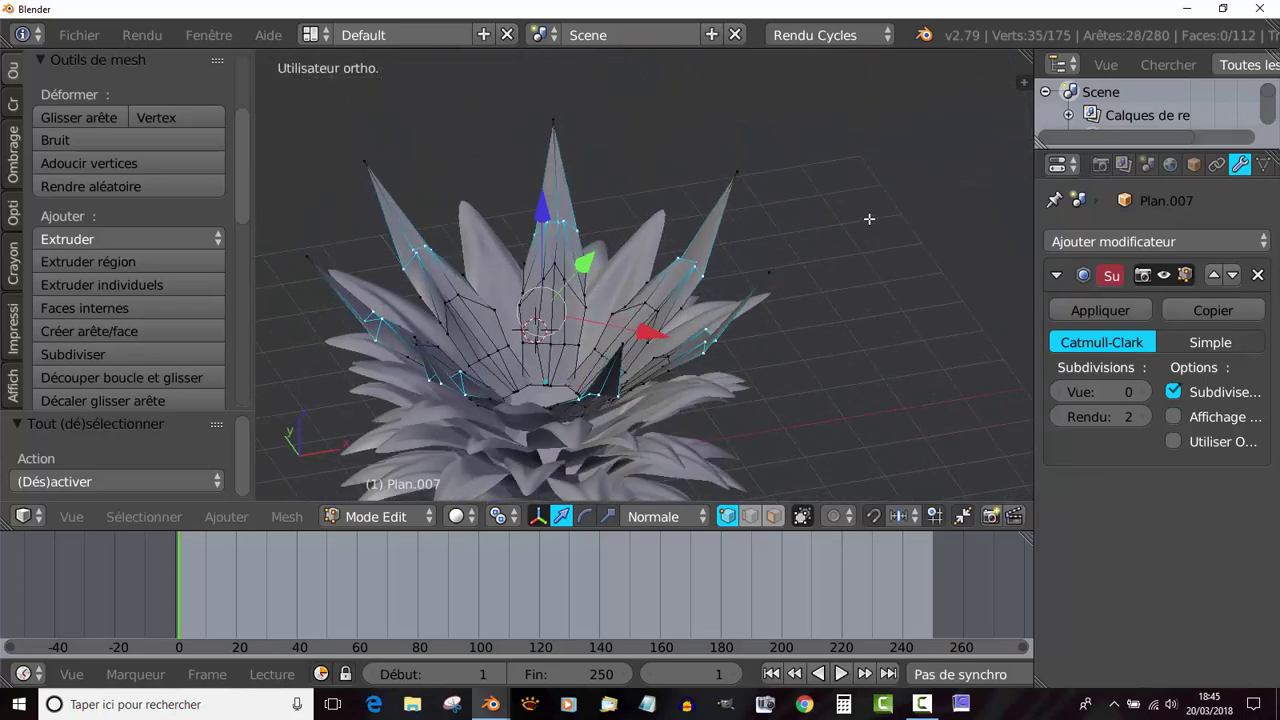
left_click_drag(543, 218, 560, 196)
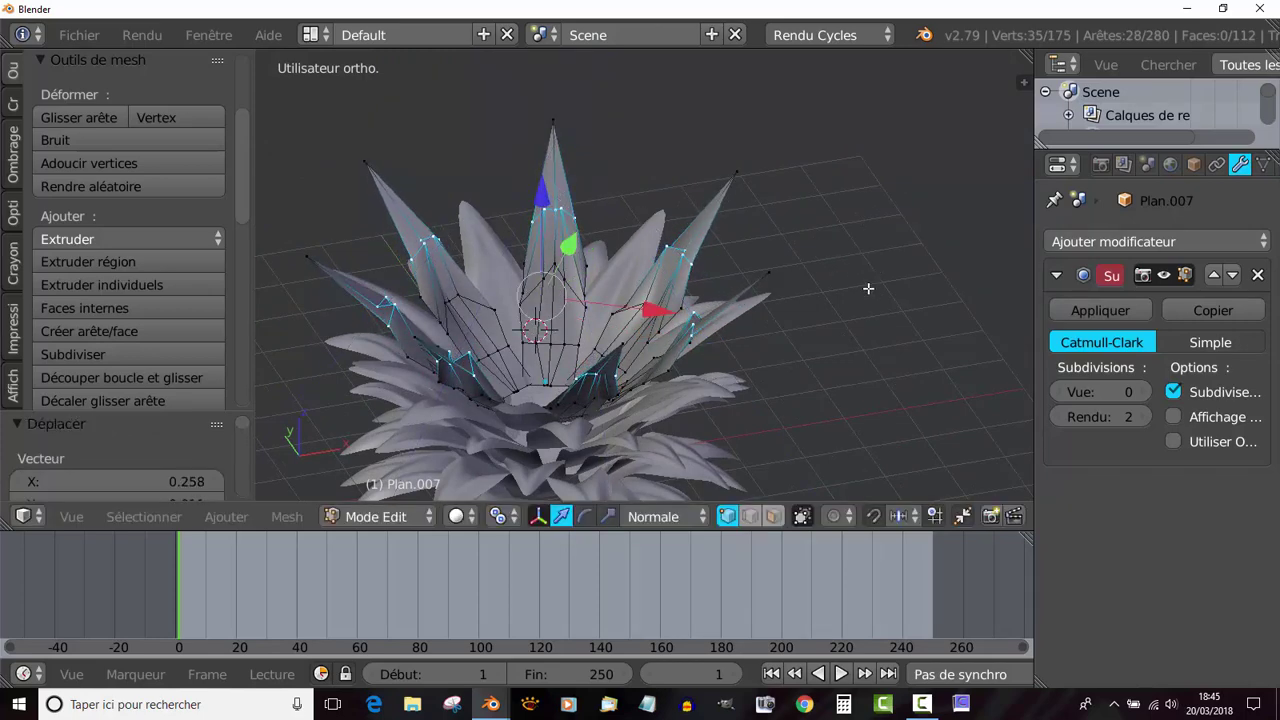
middle_click_drag(868, 289, 968, 325)
key("Tab")
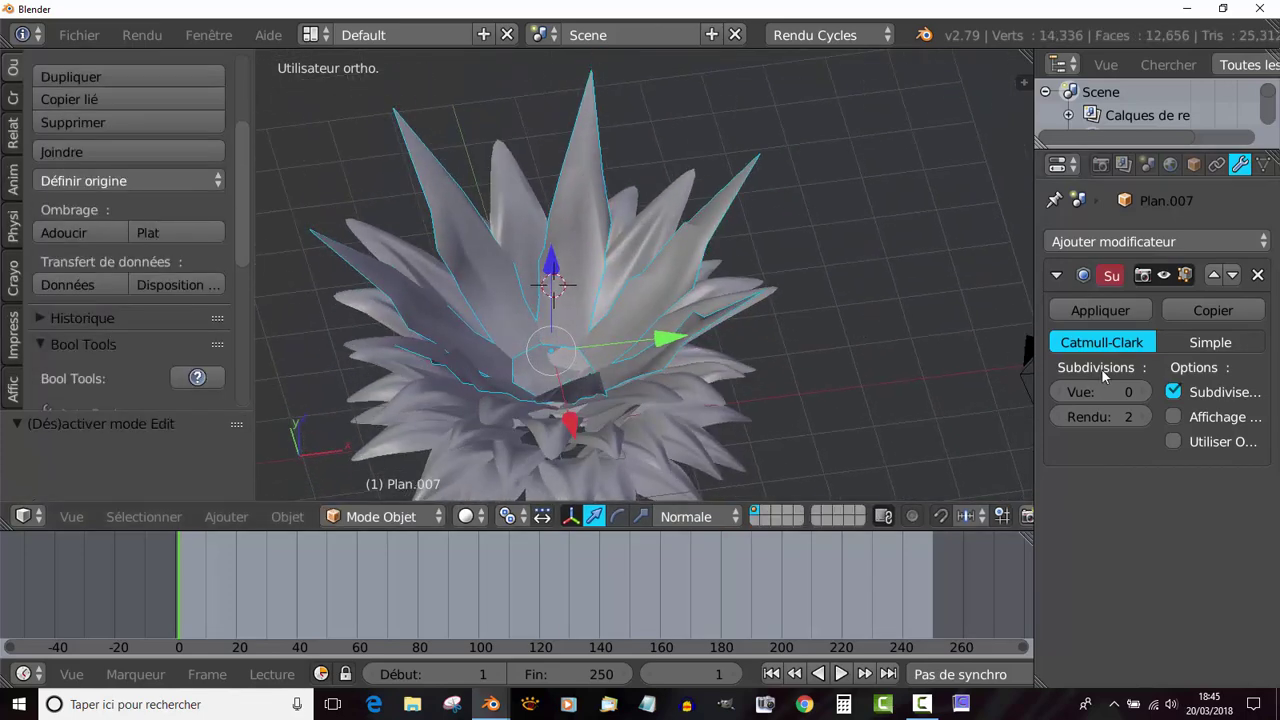
Step: Set the eighth leaf ring's viewport subdivision level to 1 and check its mesh in Edit Mode
left_click(1142, 392)
middle_click_drag(866, 381, 809, 355)
key("Tab")
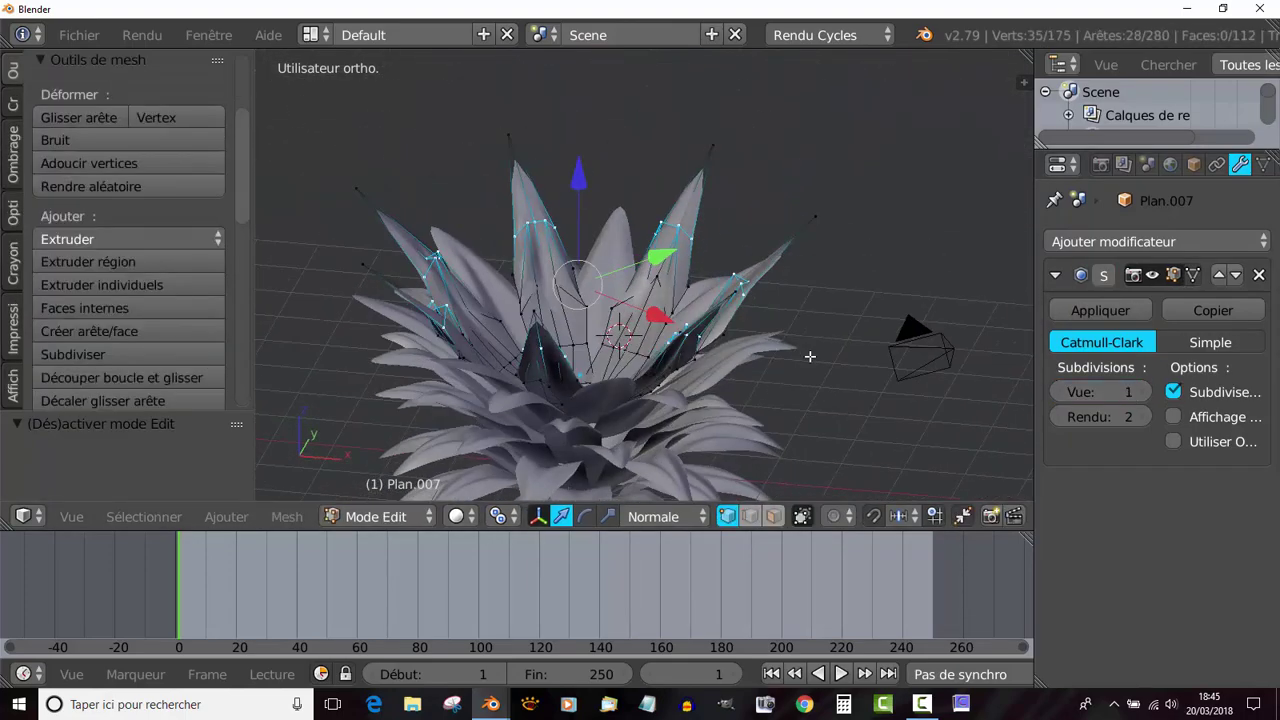
key("Tab")
Step: Set the transform orientation to Global and undo the eighth ring's tip and row raises, back to viewport subdivision level 2
left_click(703, 516)
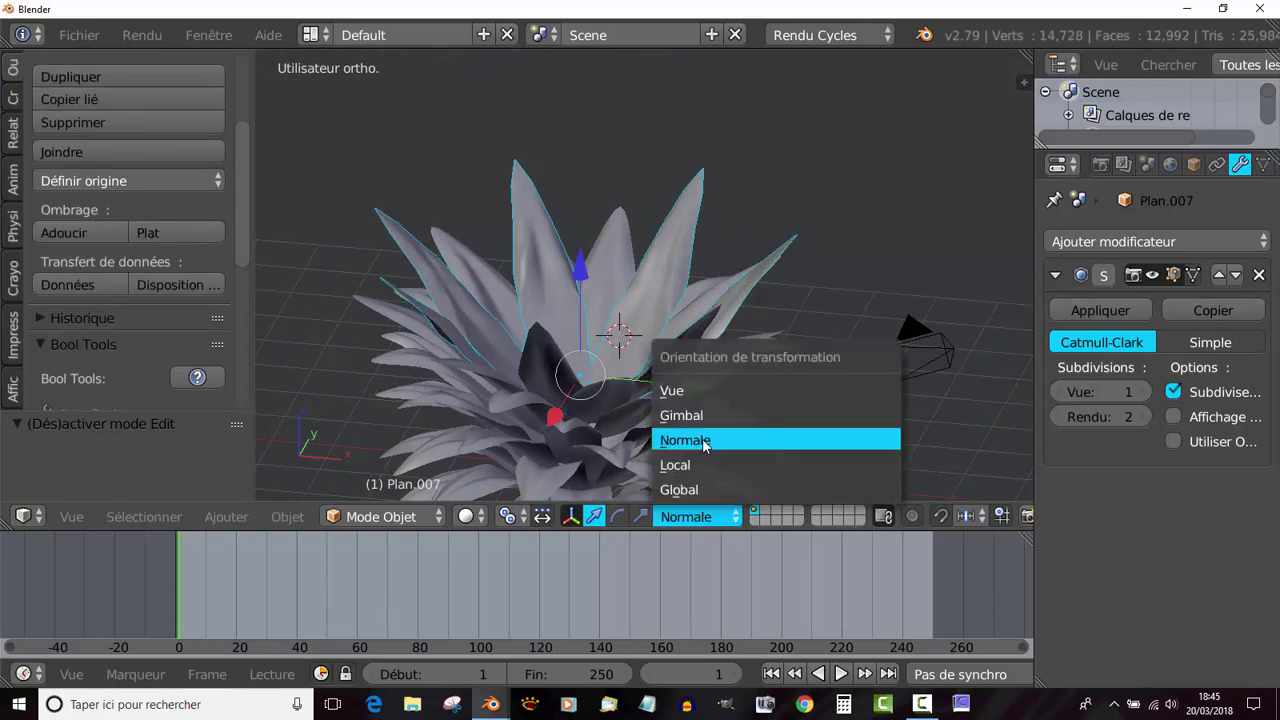
left_click(706, 490)
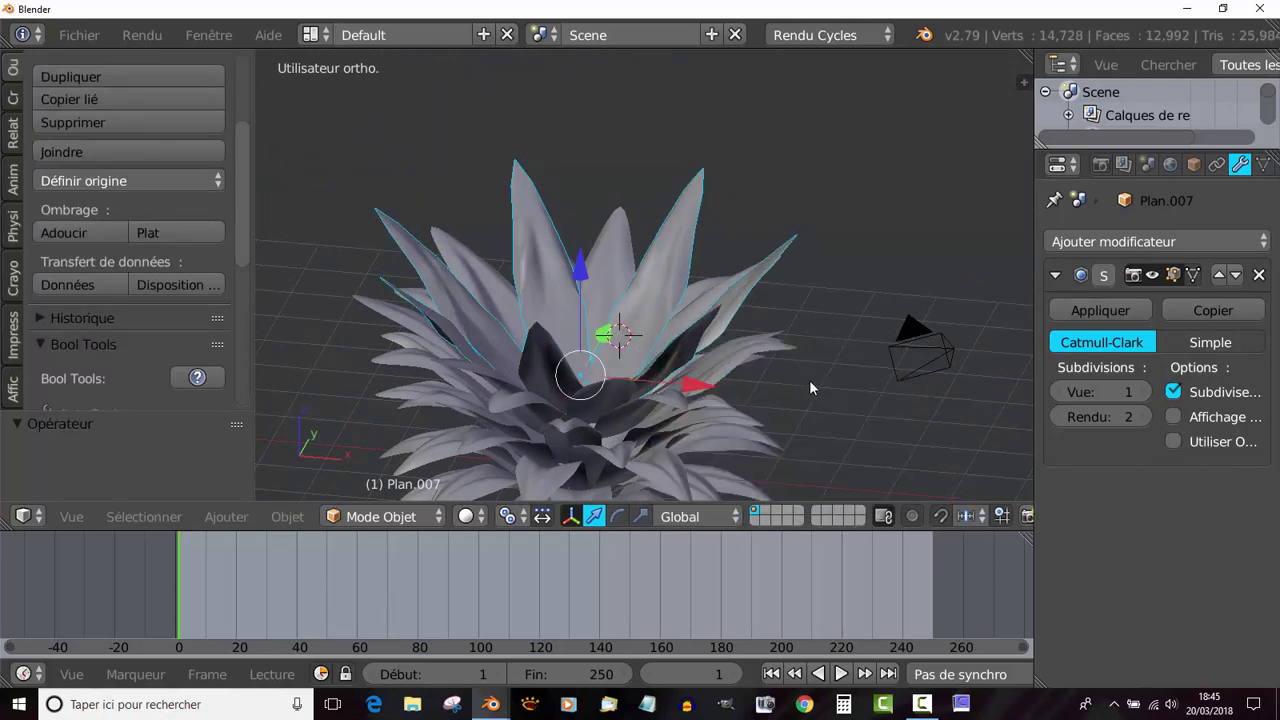
key("ctrl+0")
key("ctrl+2")
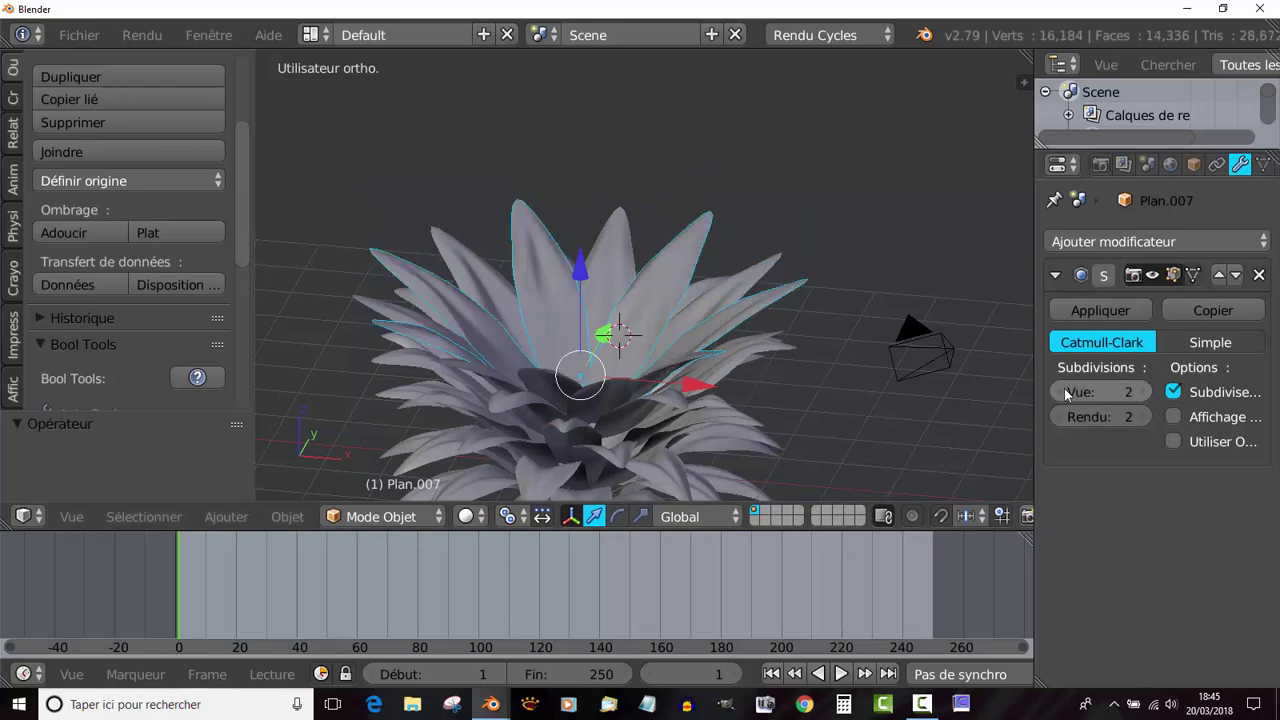
Step: Examine the eighth ring's mesh cage and smoothed leaves from the side and from above
key("Tab")
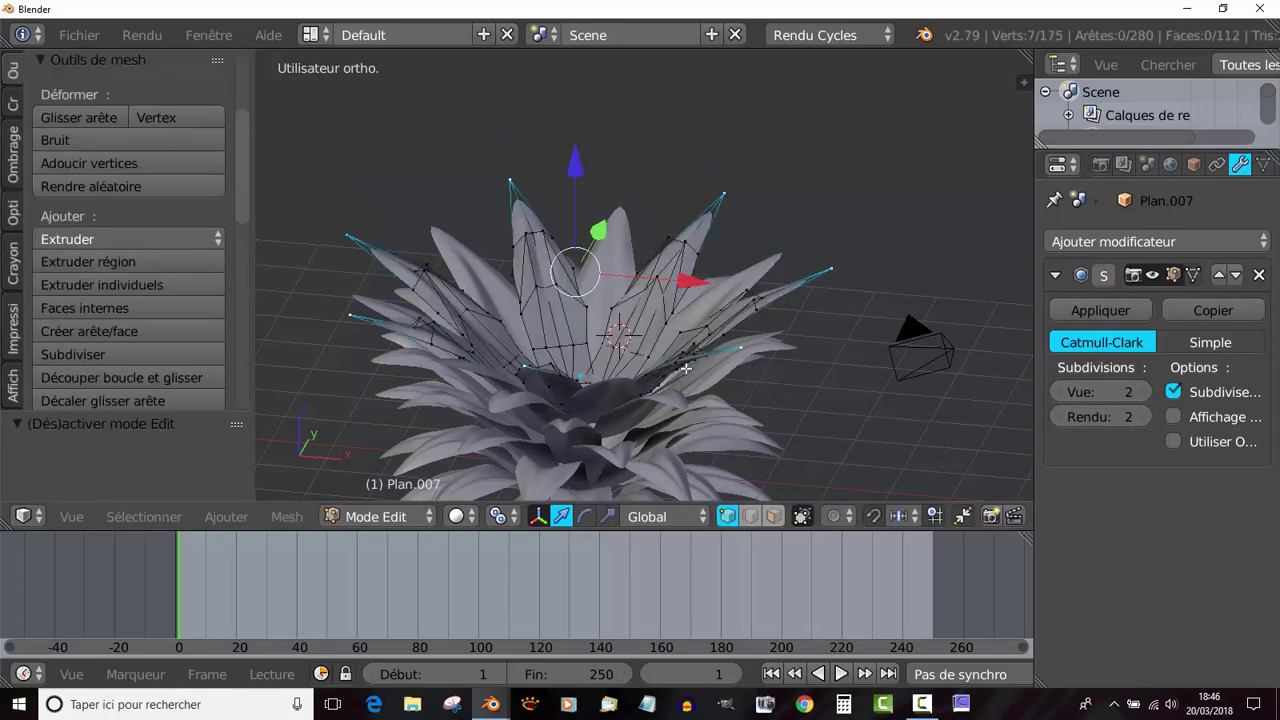
middle_click_drag(686, 369, 698, 395)
key("Tab")
key("Tab")
middle_click_drag(760, 282, 703, 275)
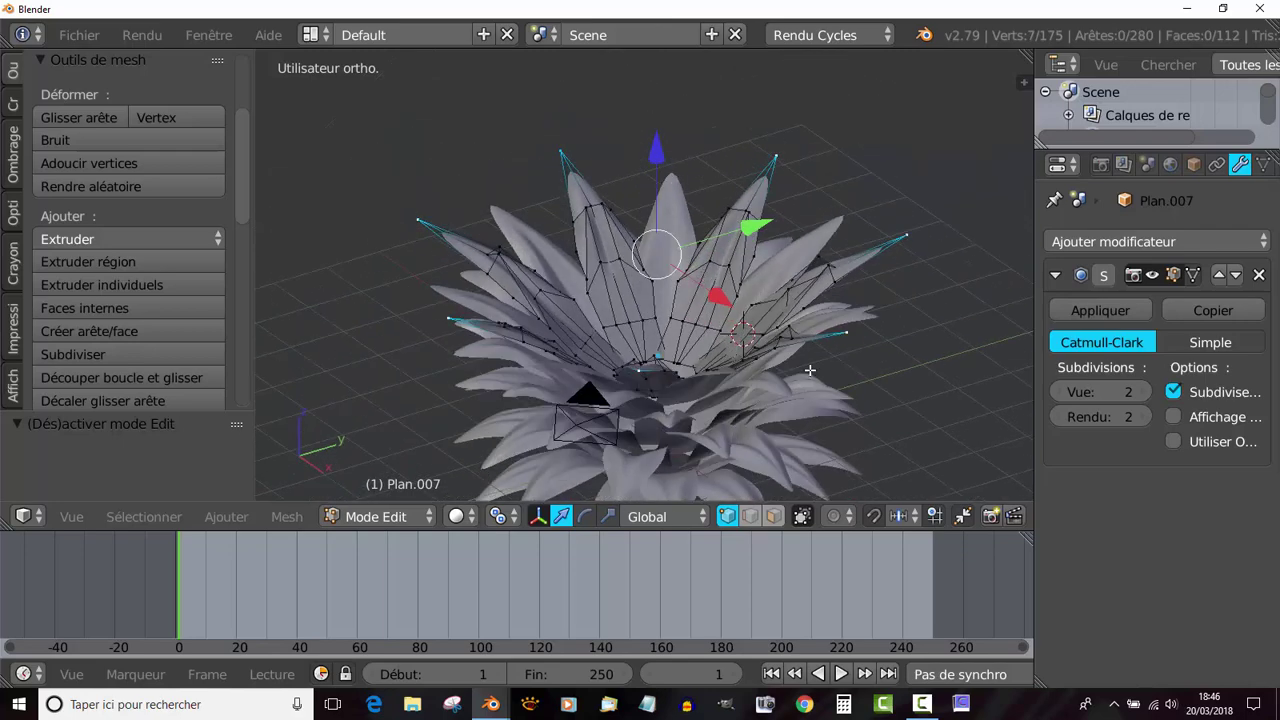
middle_click_drag(810, 370, 868, 400)
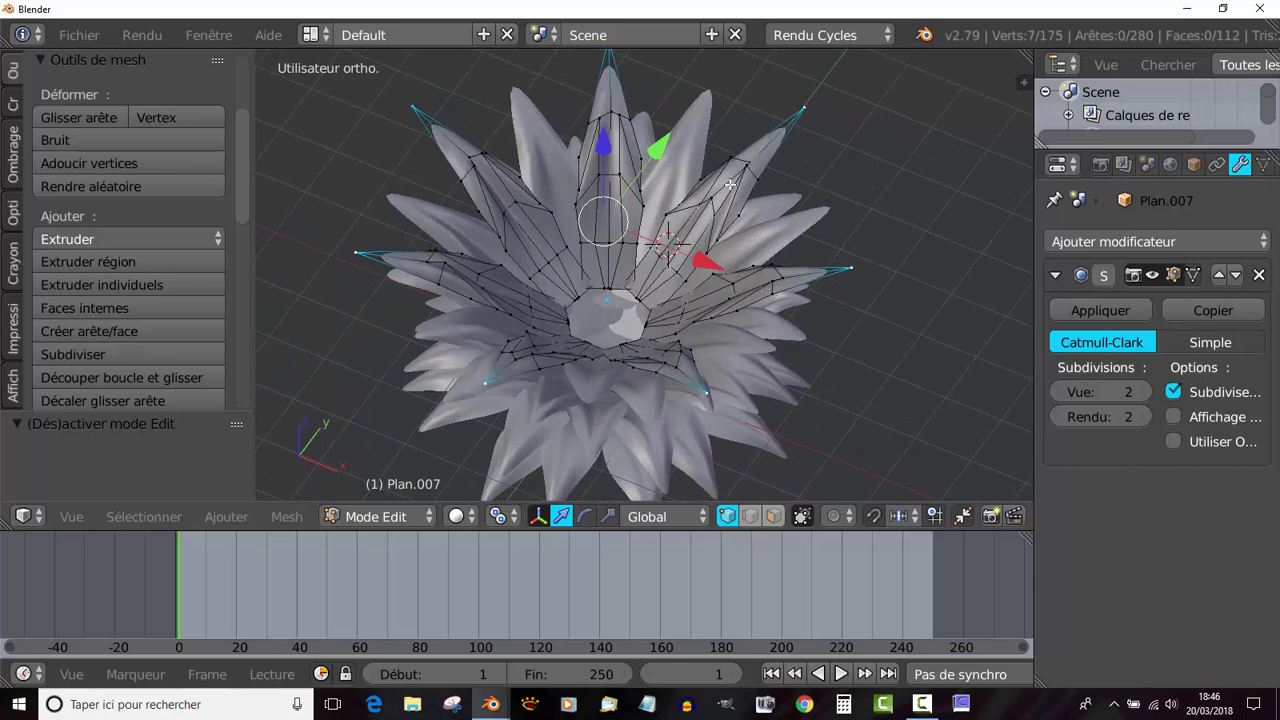
middle_click_drag(732, 185, 723, 159)
key("Tab")
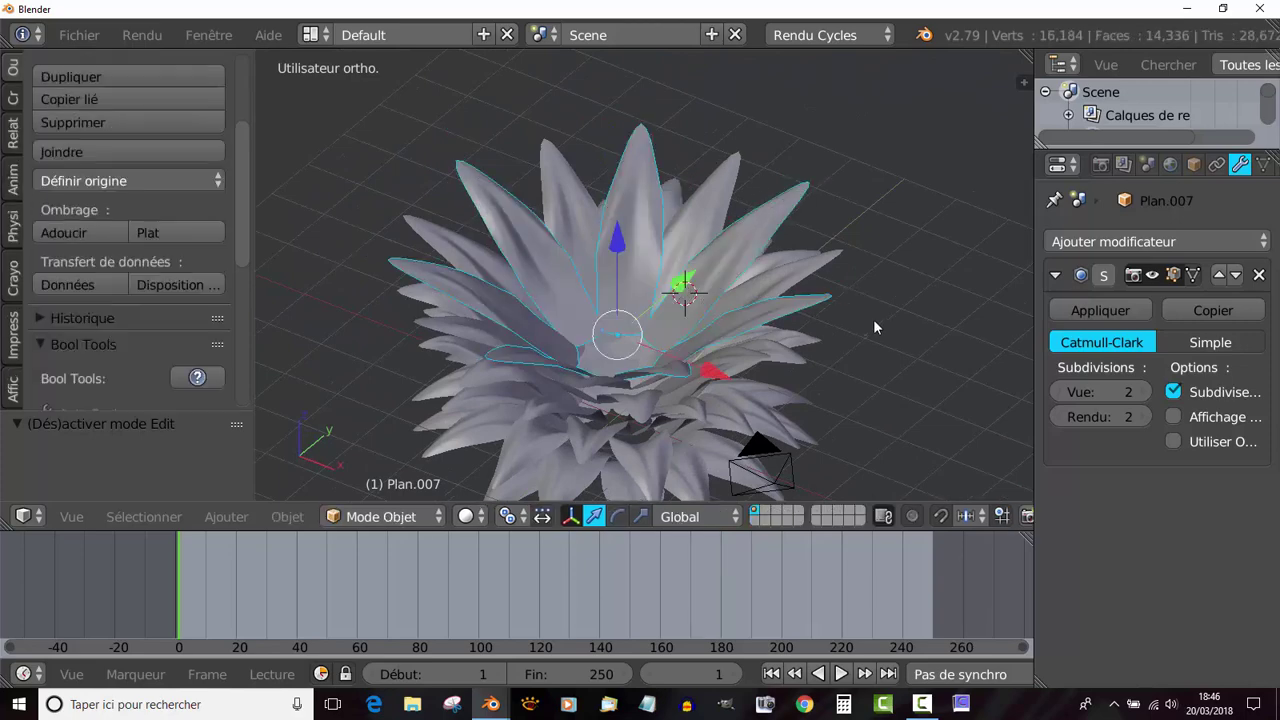
Step: Scale the eighth leaf ring uniformly to about 0.823 and stretch it upward along the Z axis
key("s")
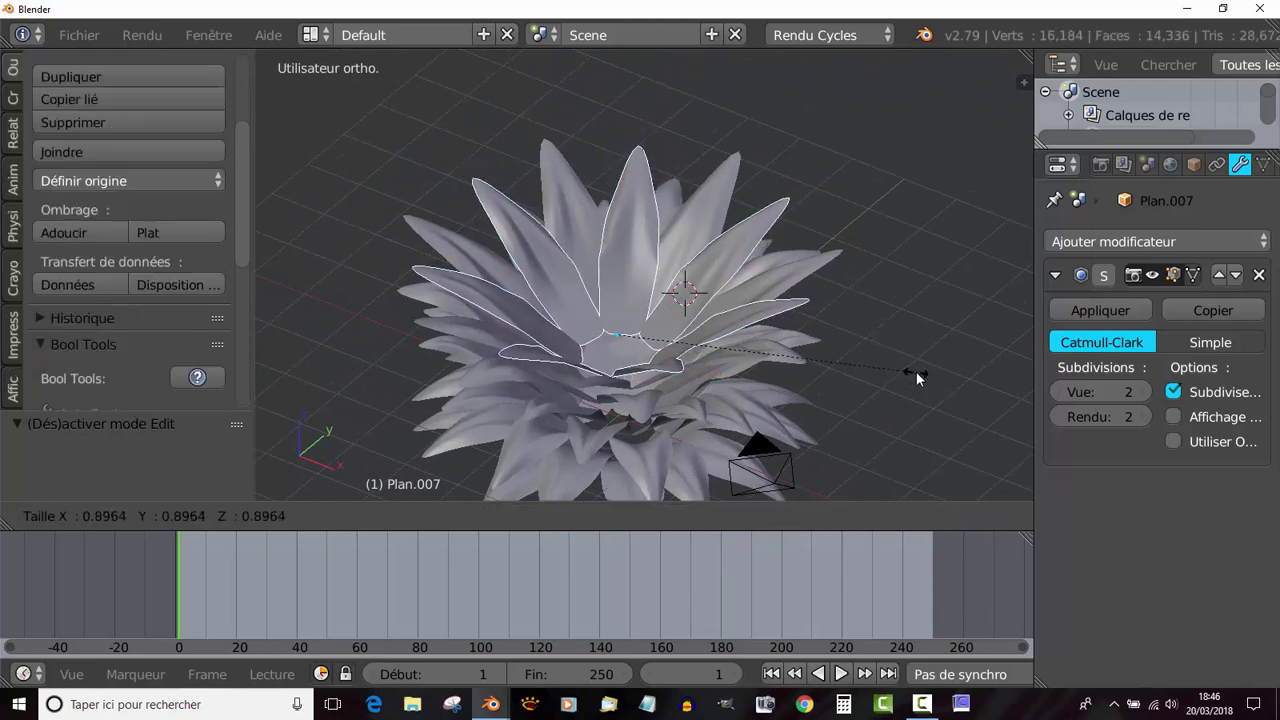
left_click(890, 363)
middle_click_drag(882, 357, 815, 290)
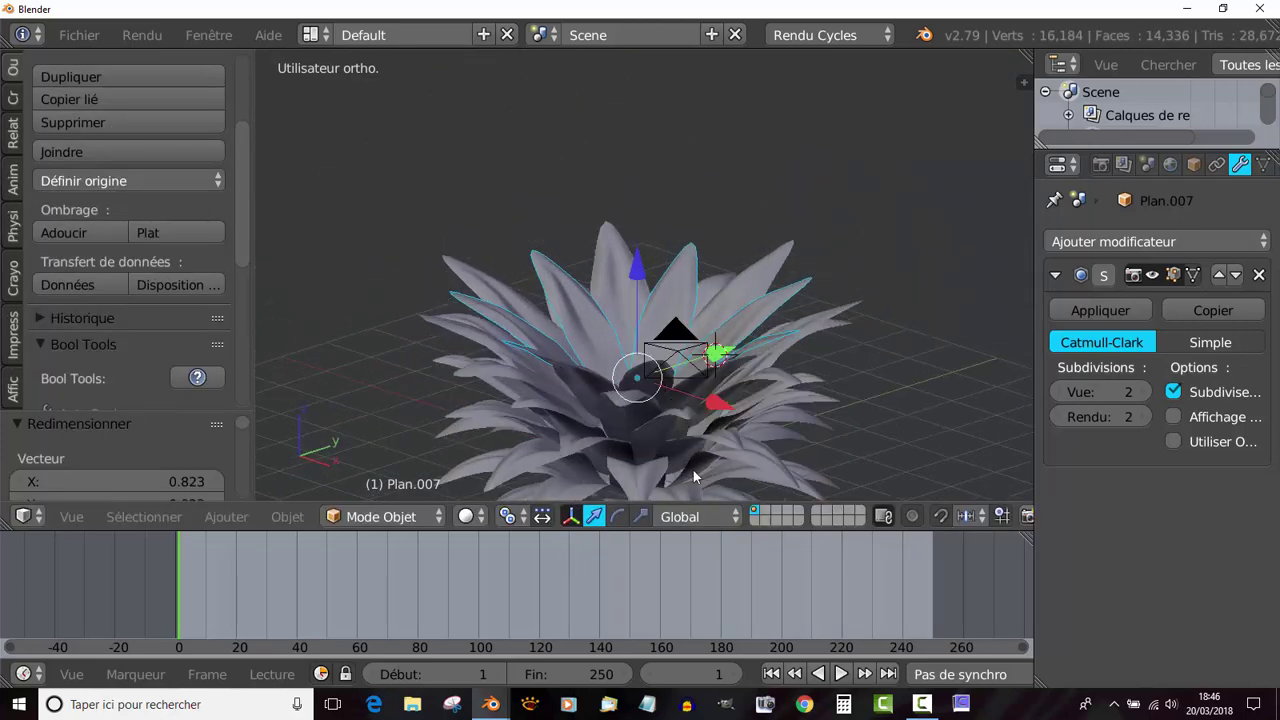
left_click(642, 516)
left_click_drag(640, 265, 630, 187)
key("Tab")
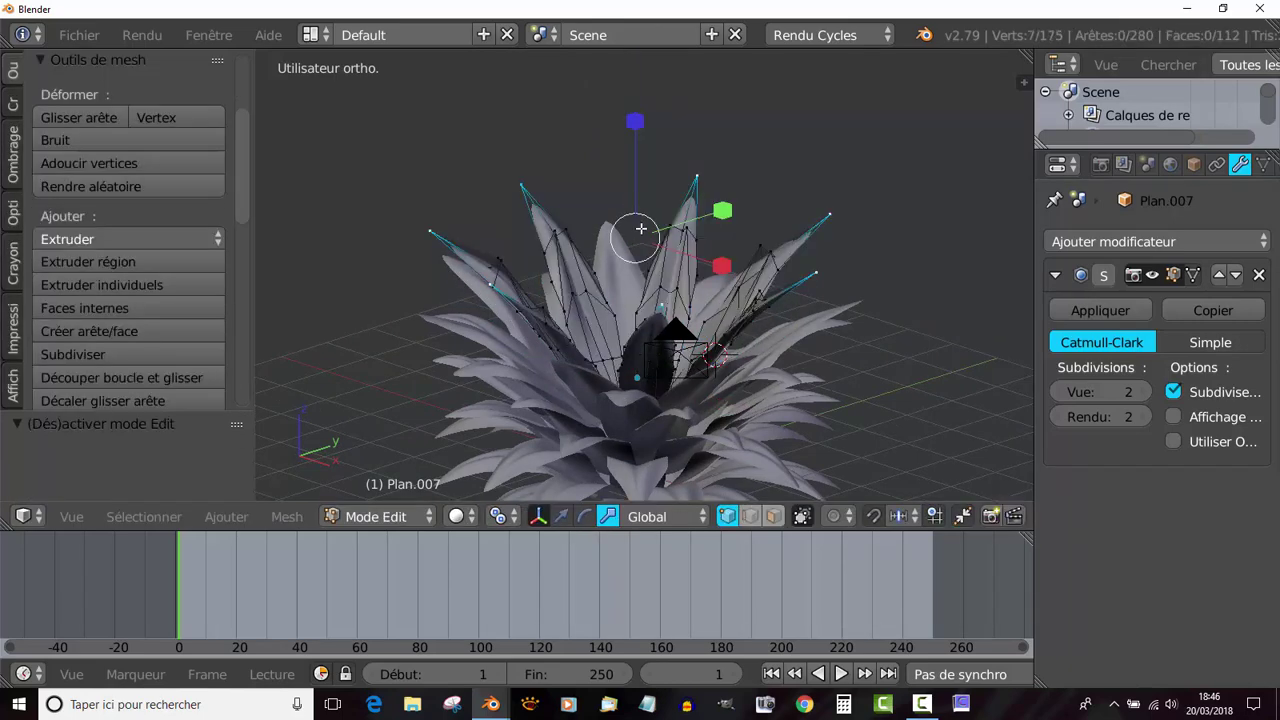
middle_click_drag(630, 195, 682, 265)
key("Tab")
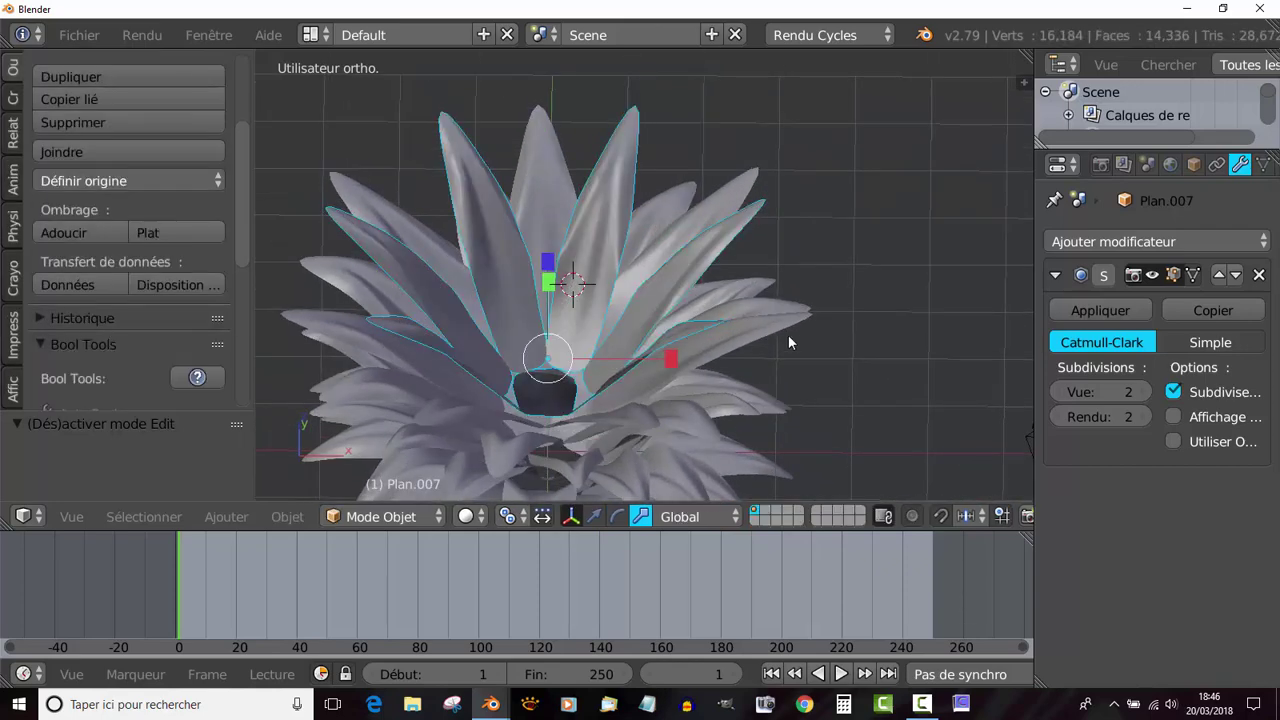
Step: Duplicate the eighth leaf ring in place, raise the copy slightly along Z, and rotate it about -28.4° around the global Z axis
key("shift+d")
right_click(830, 376)
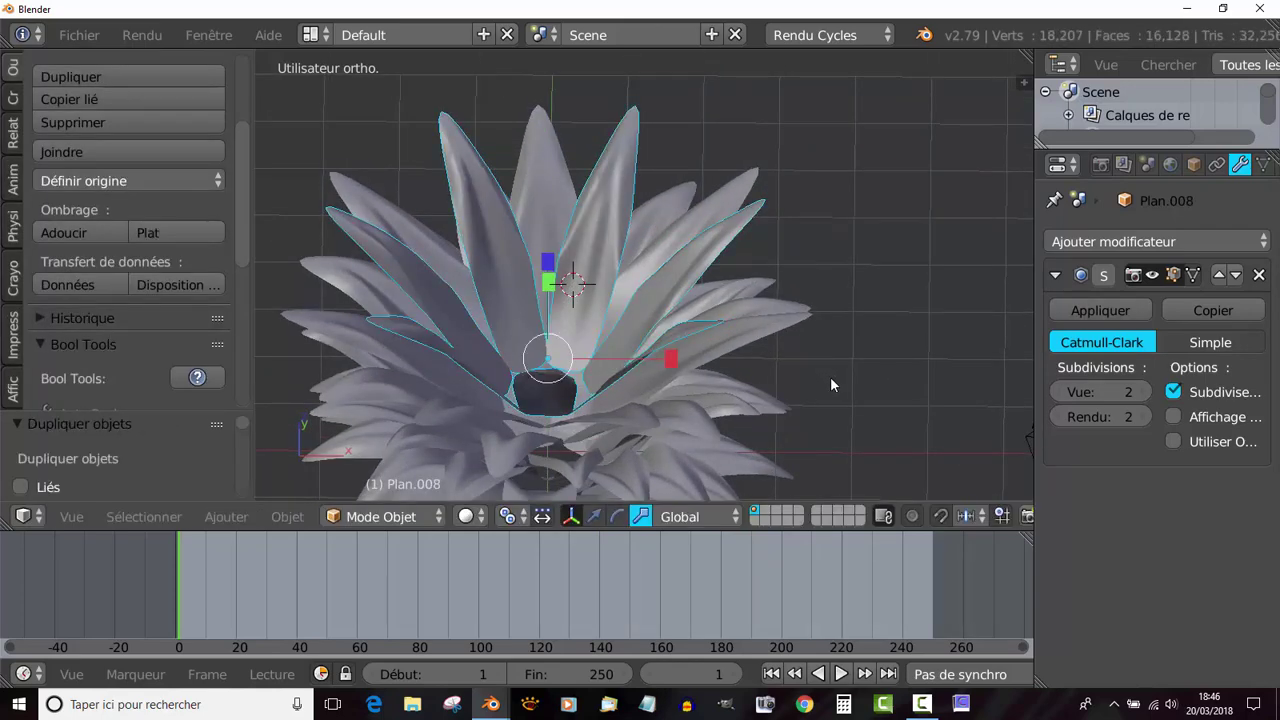
middle_click_drag(663, 349, 645, 310)
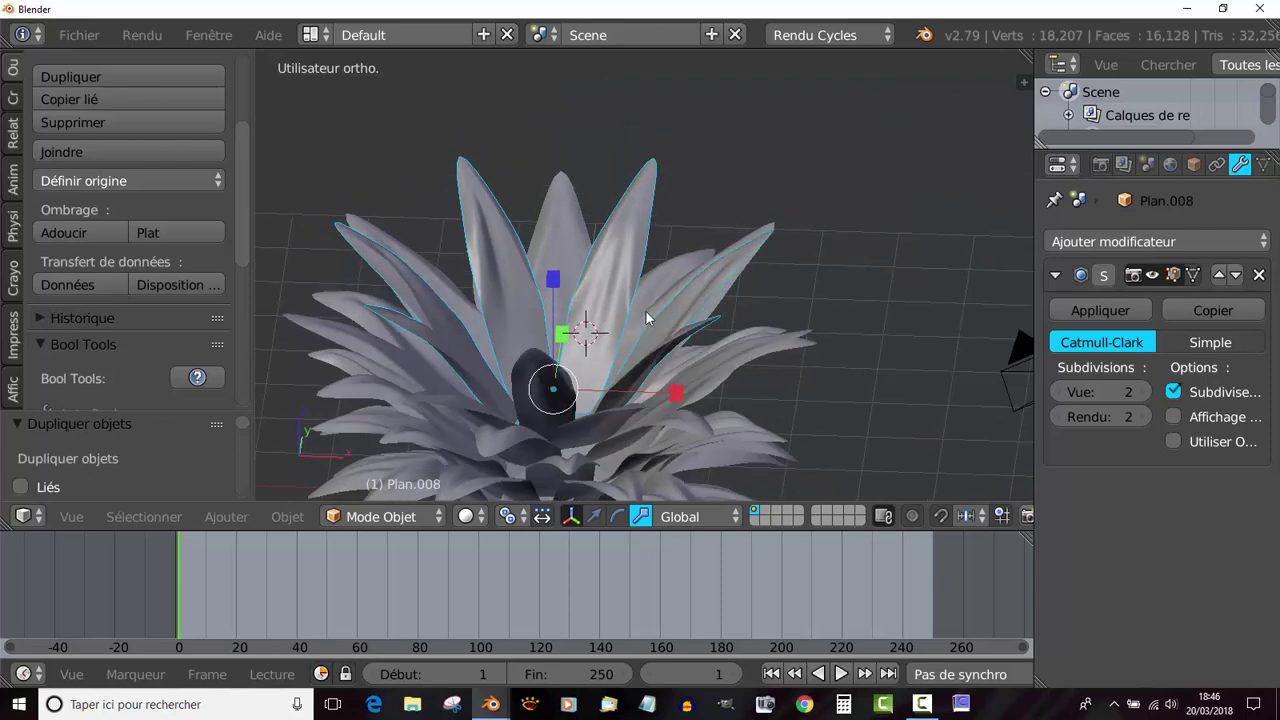
left_click(594, 516)
left_click_drag(559, 306, 560, 274)
key("r")
key("z")
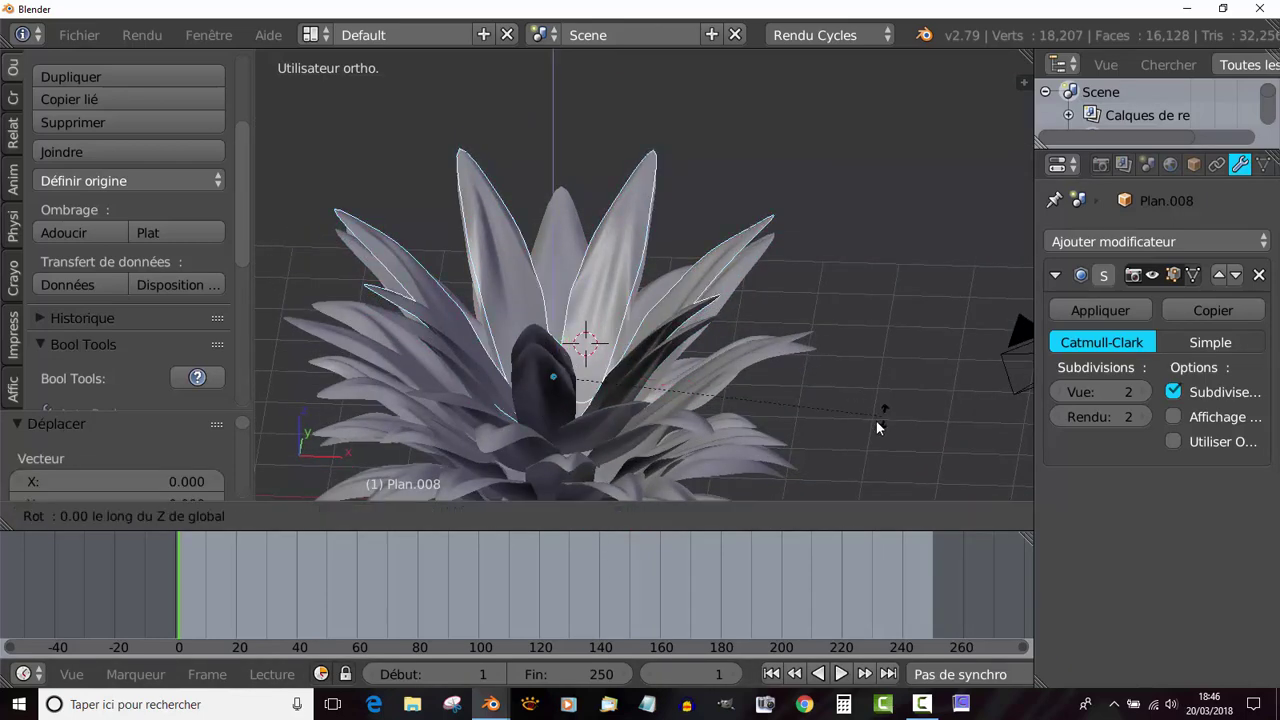
left_click(670, 463)
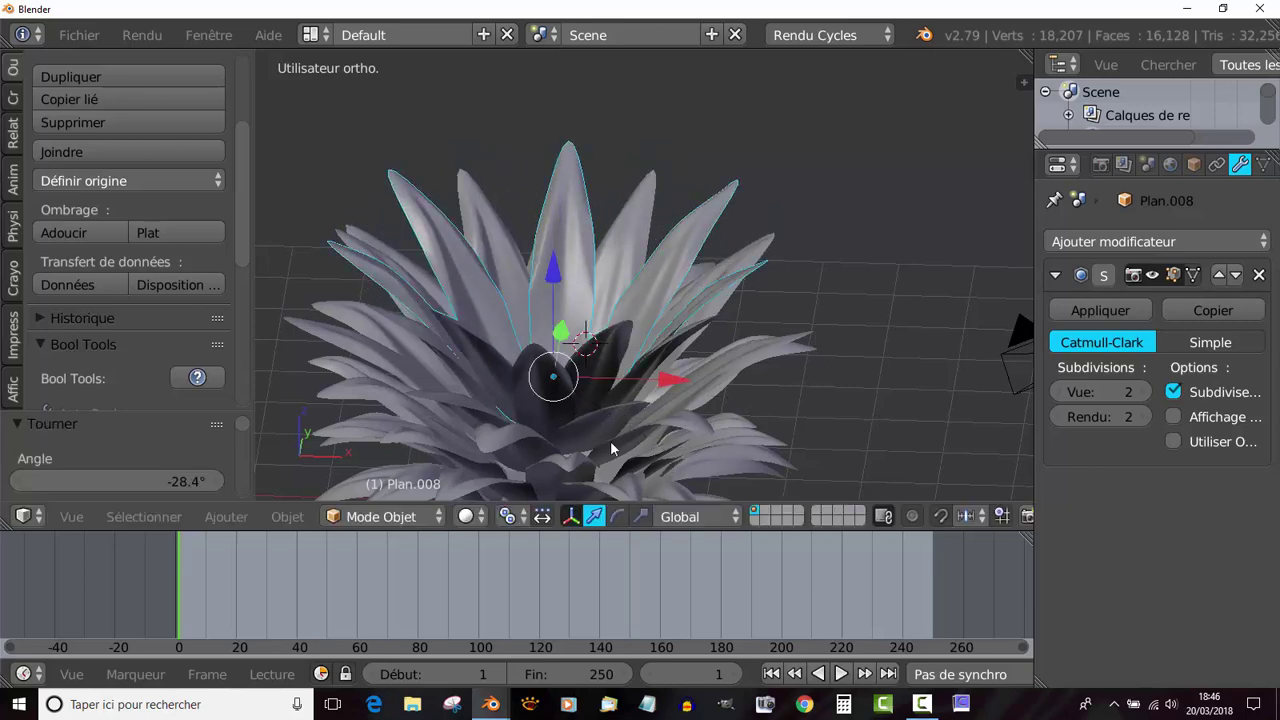
Step: Stretch the new ninth leaf ring along the Z axis by scaling it taller
left_click(641, 516)
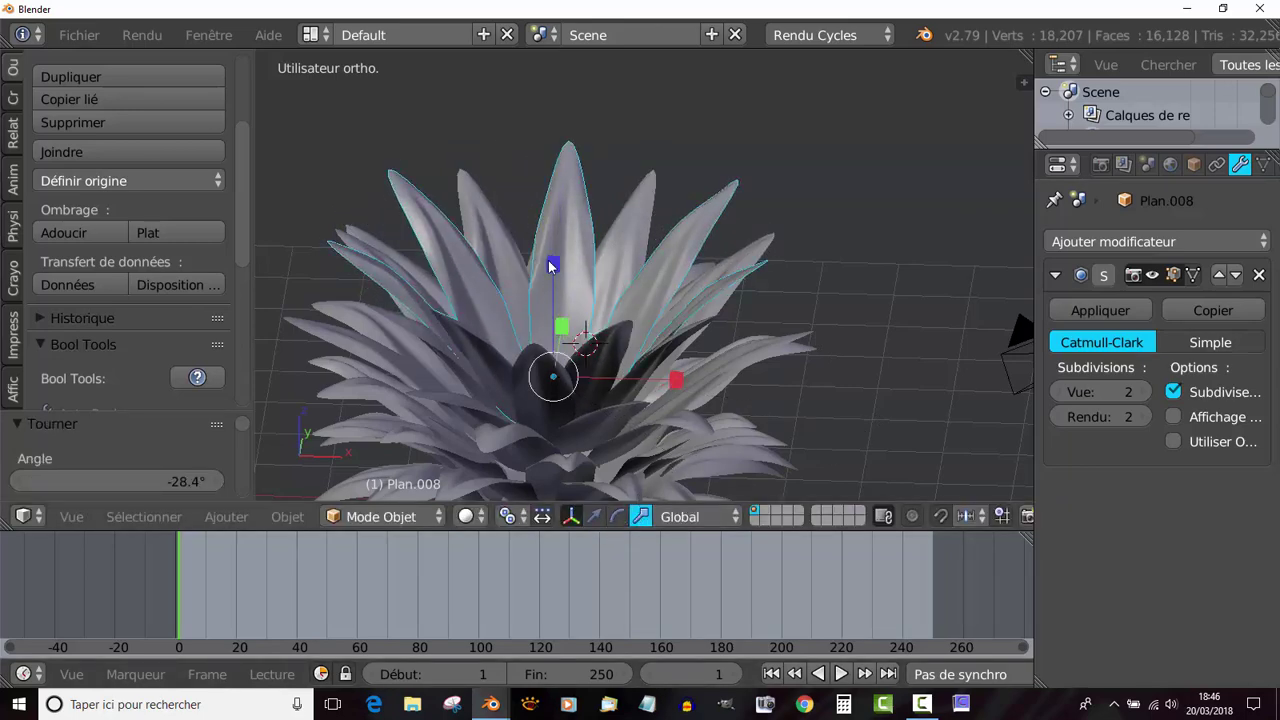
left_click_drag(551, 265, 551, 206)
Step: Examine the ninth ring's leaves and mesh cage from several angles, both close up and with the whole plant in view
key("Tab")
middle_click_drag(551, 206, 644, 352)
scroll(606, 292, "up", 3)
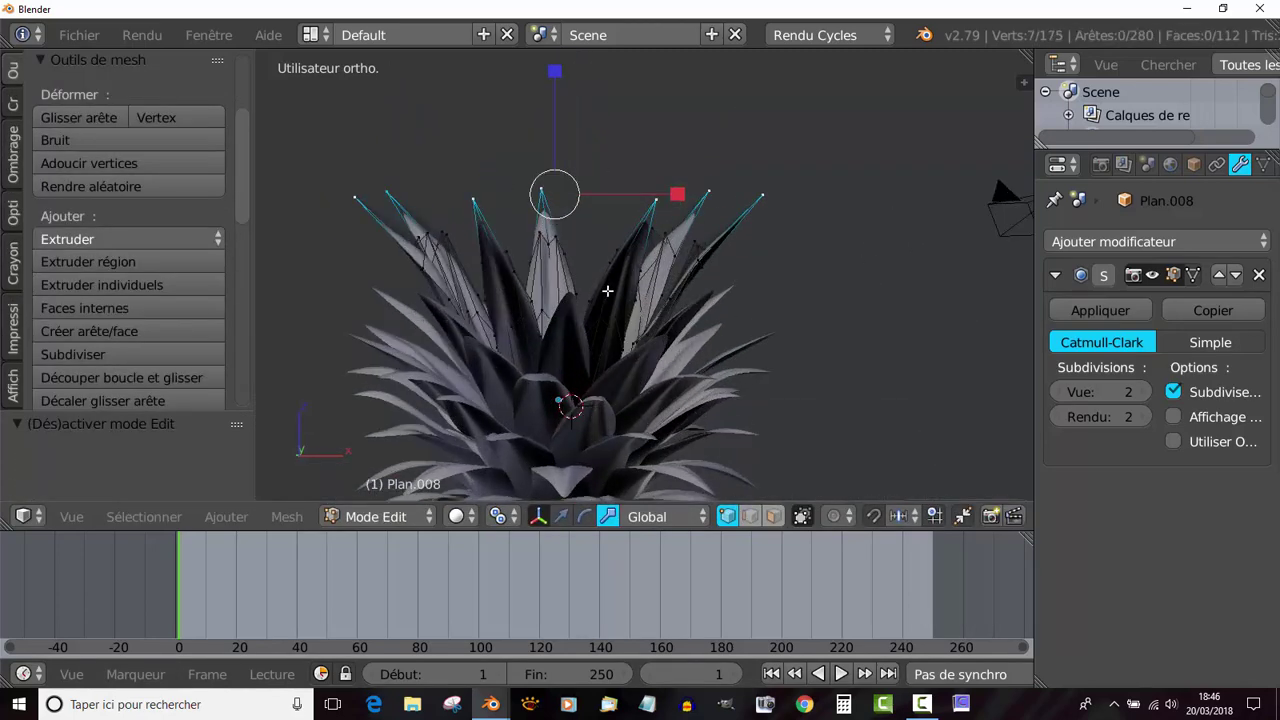
key("Tab")
scroll(636, 278, "down", 5)
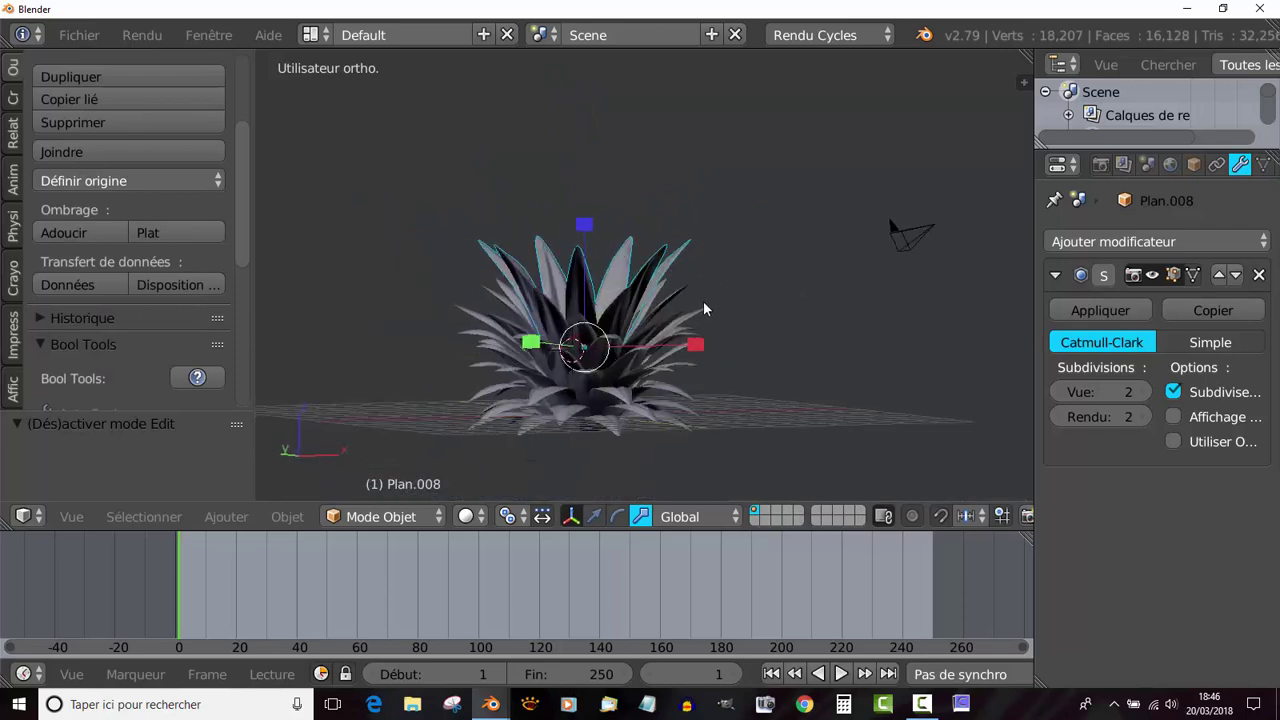
scroll(671, 311, "up", 4)
key("Tab")
middle_click_drag(671, 311, 633, 350)
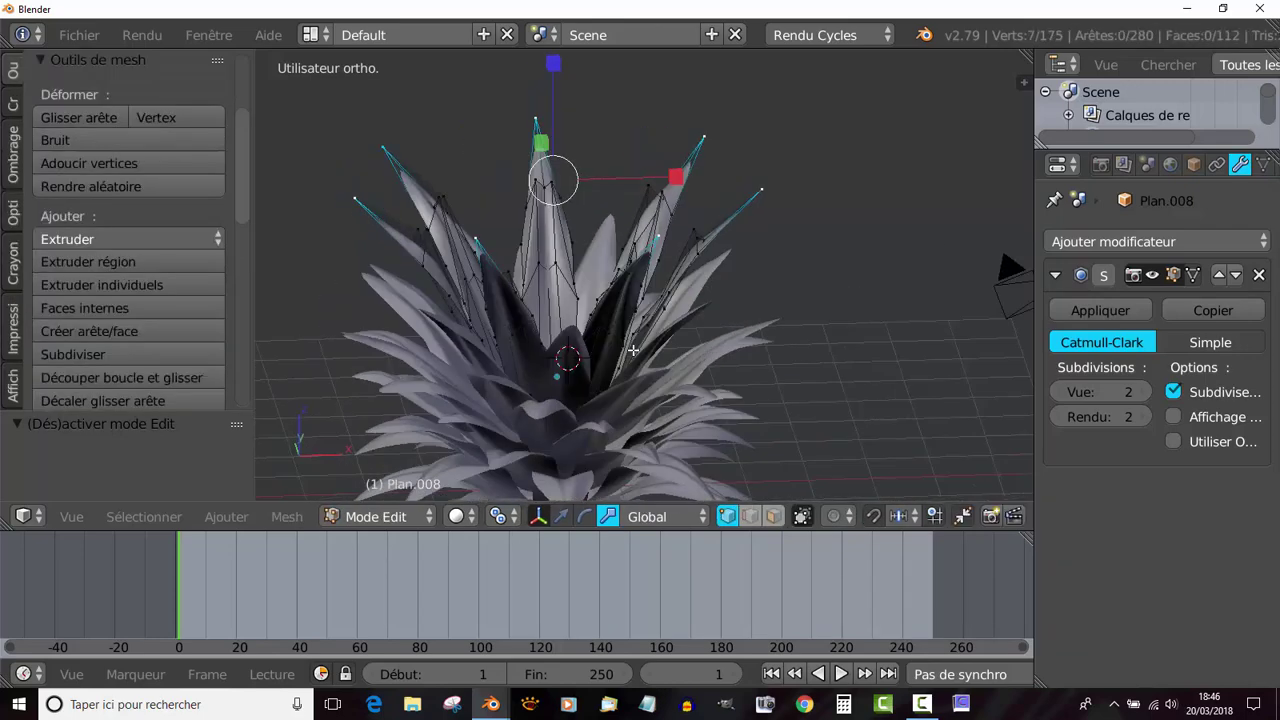
middle_click_drag(711, 302, 753, 288)
key("Tab")
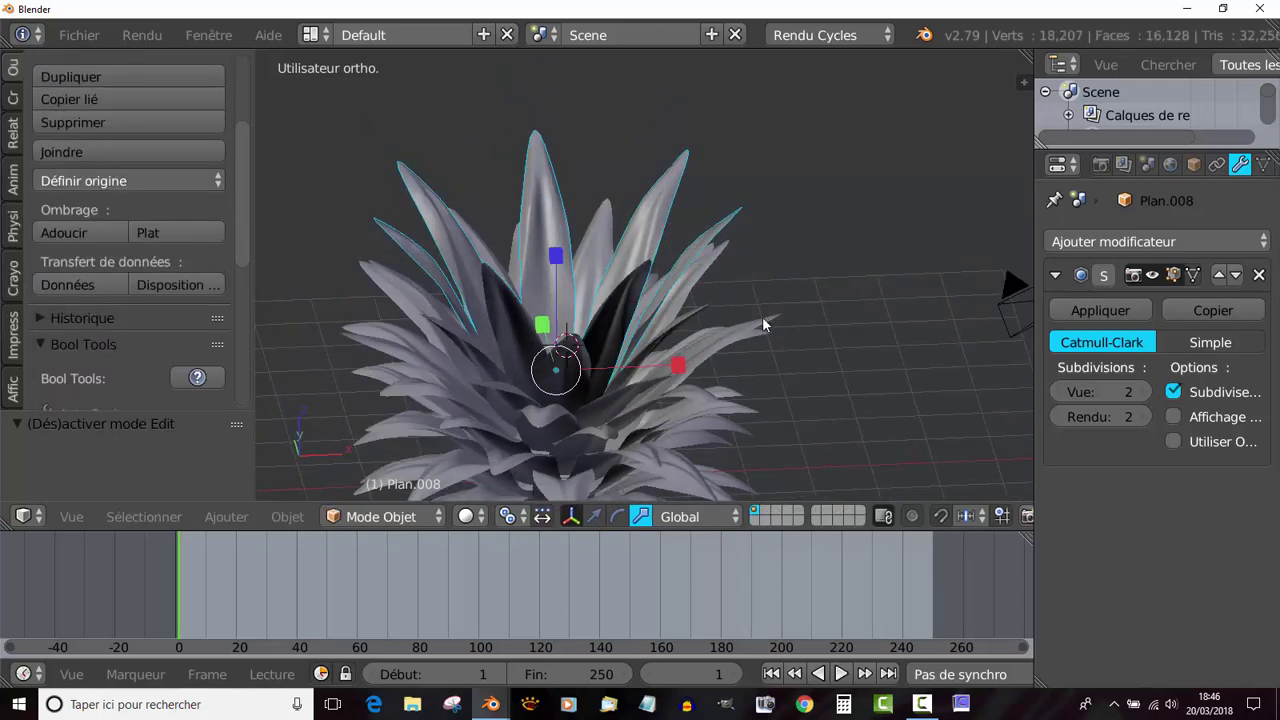
Step: Snap the selected top leaf ring to the grid and duplicate it in place
key("shift+s")
left_click(764, 323)
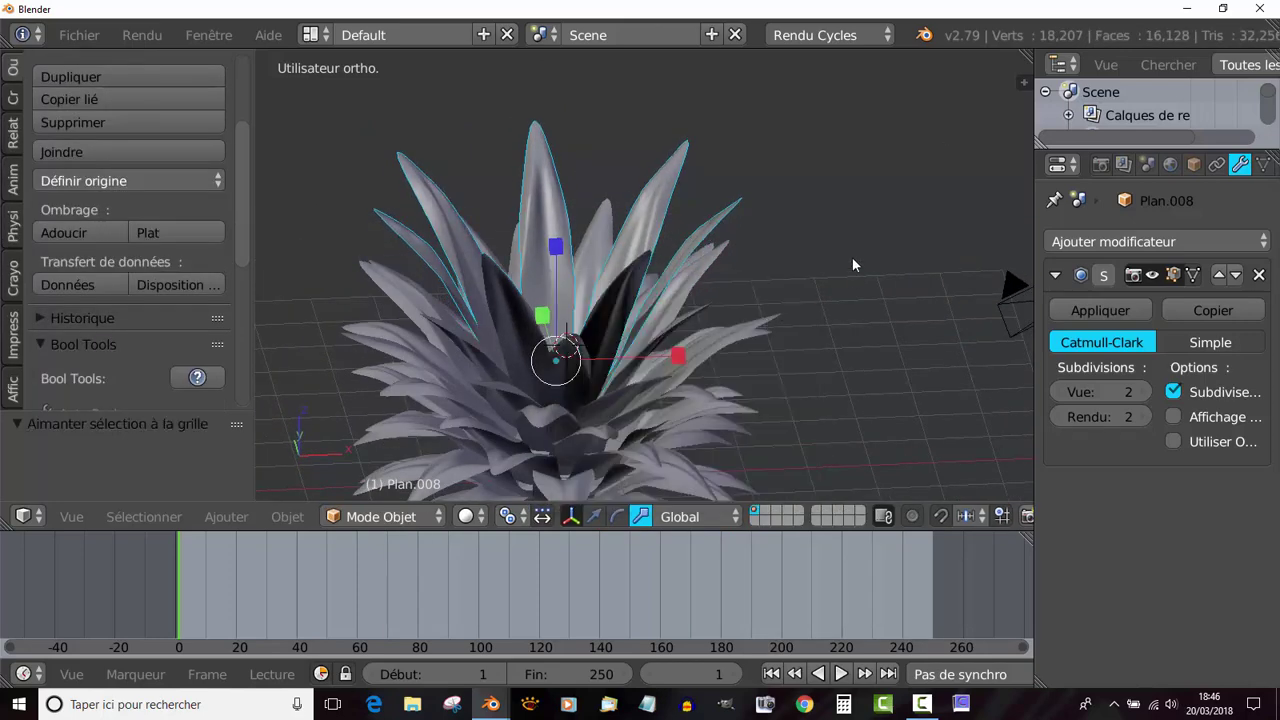
key("shift+d")
right_click(787, 312)
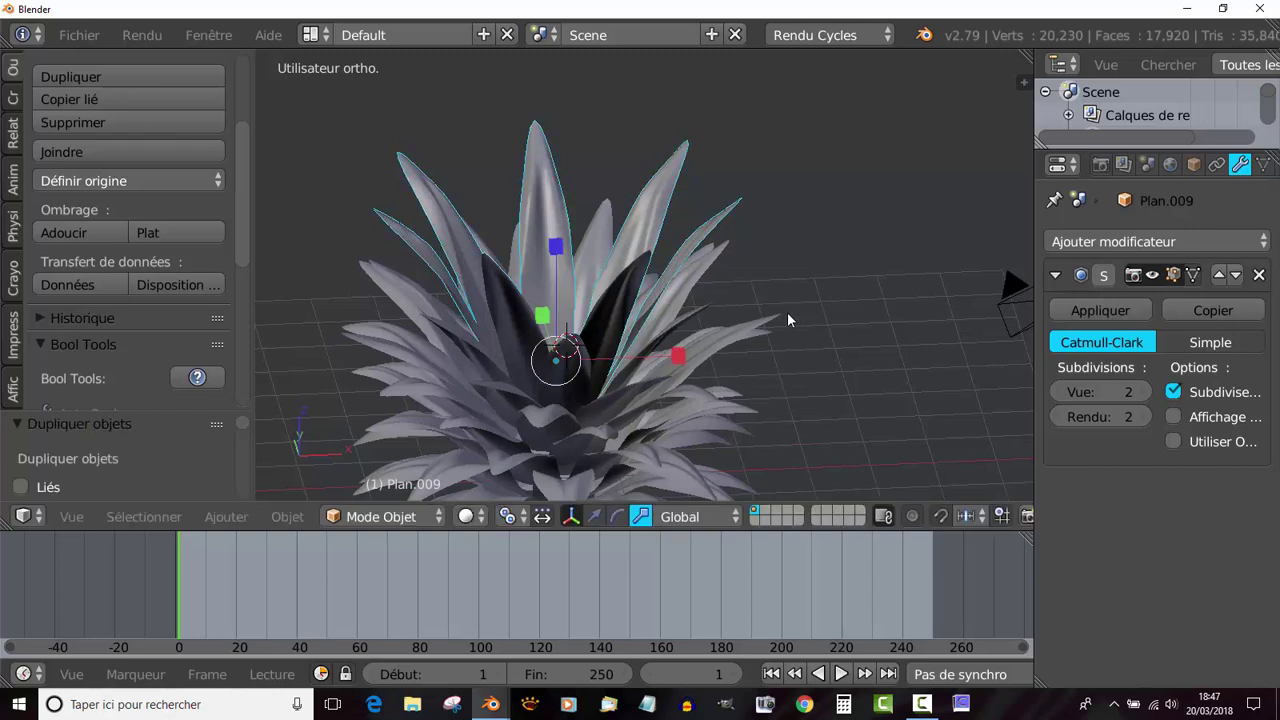
Step: Raise the duplicated top leaf ring along Z and rotate it about -18° around the global Z axis
key("g")
key("z")
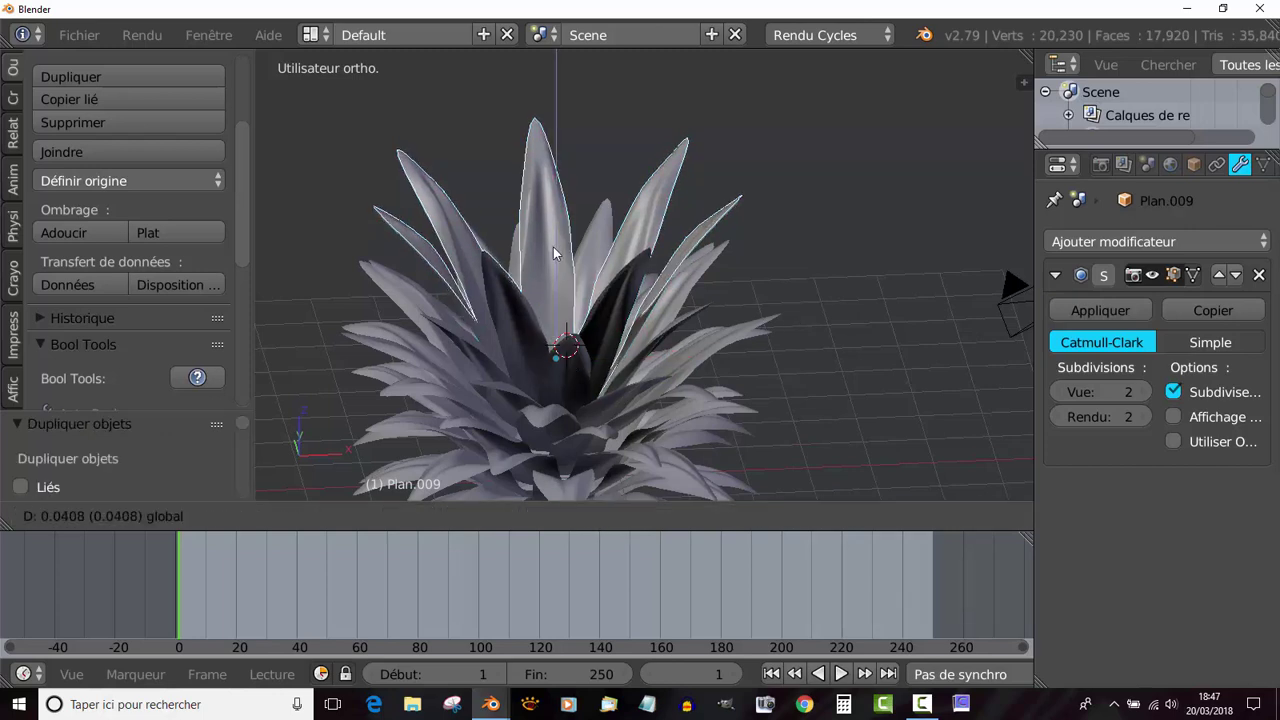
left_click(557, 246)
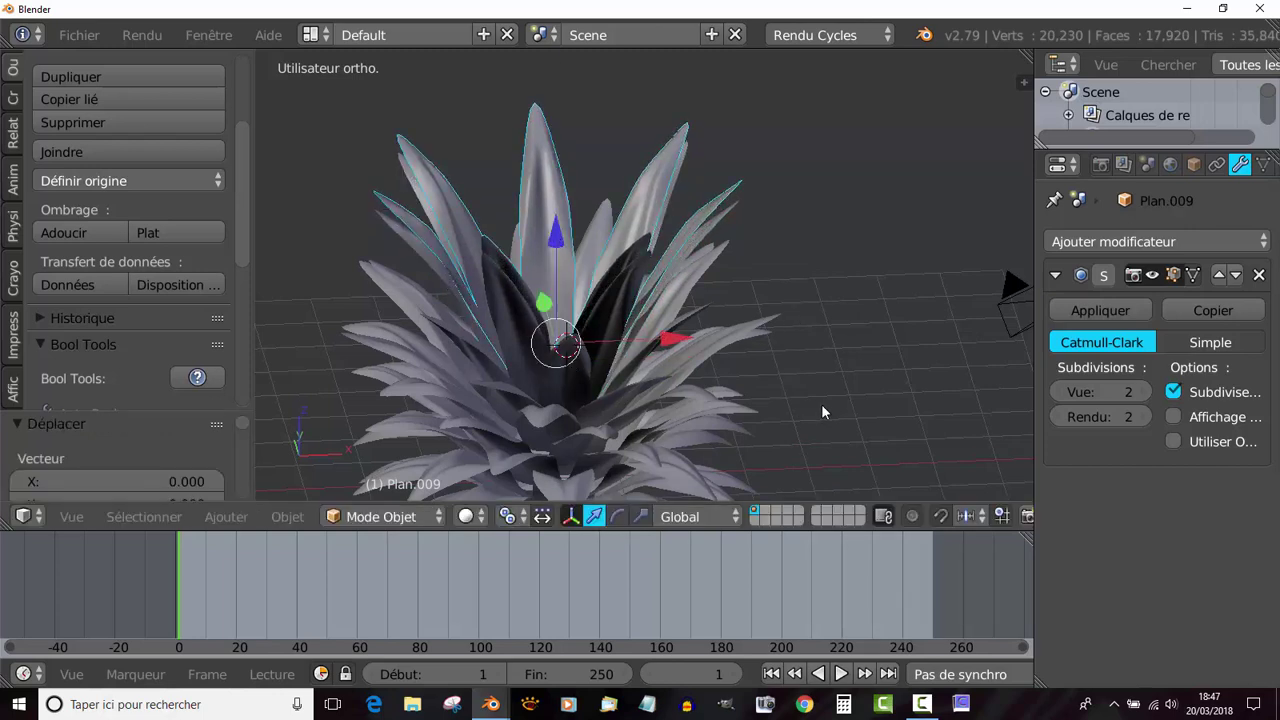
key("r")
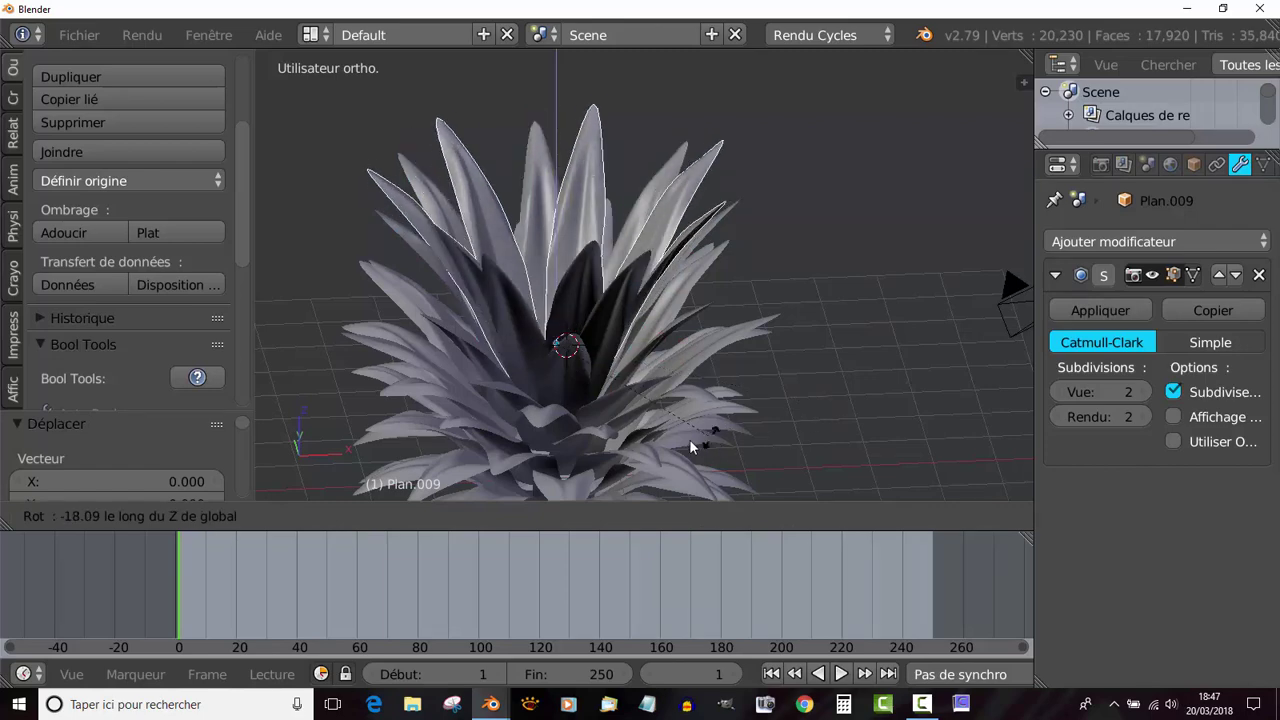
left_click(689, 438)
middle_click_drag(689, 436, 689, 362)
Step: Examine the new top leaf ring's mesh and the leaf crown from the side
key("Tab")
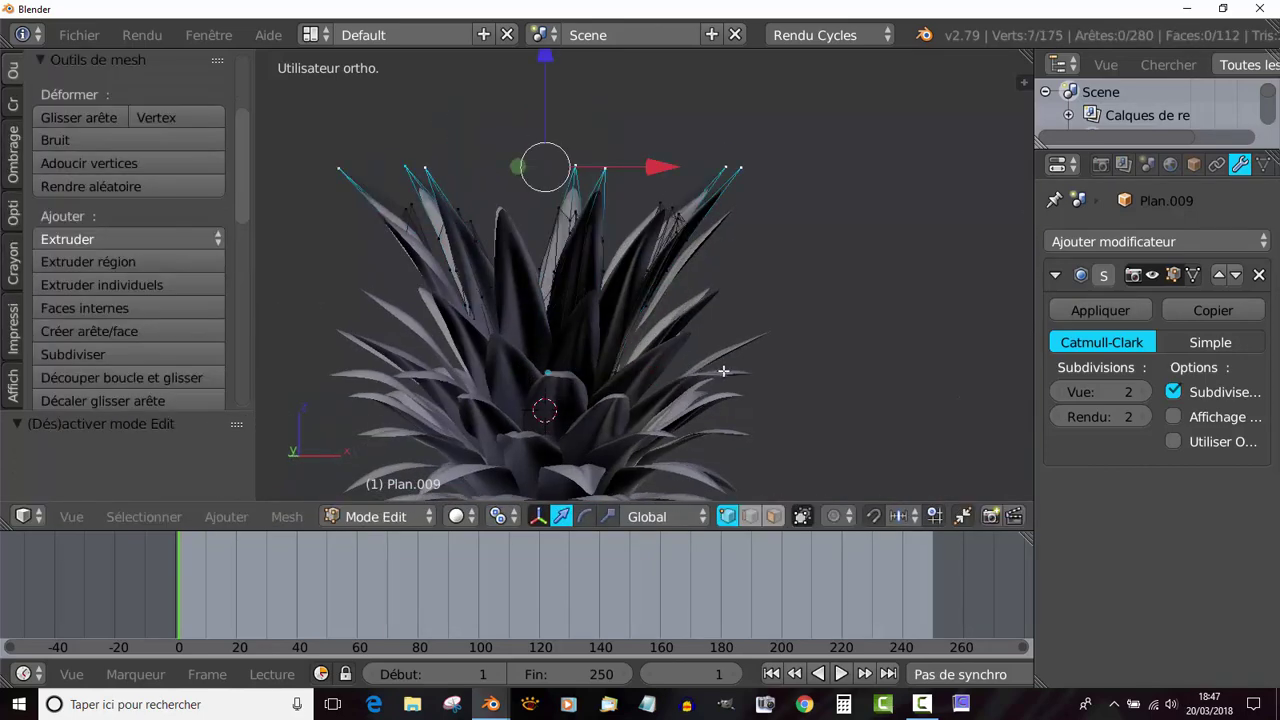
middle_click_drag(799, 371, 924, 380)
key("Tab")
key("Tab")
key("Tab")
scroll(717, 375, "down", 2)
key("Tab")
key("Tab")
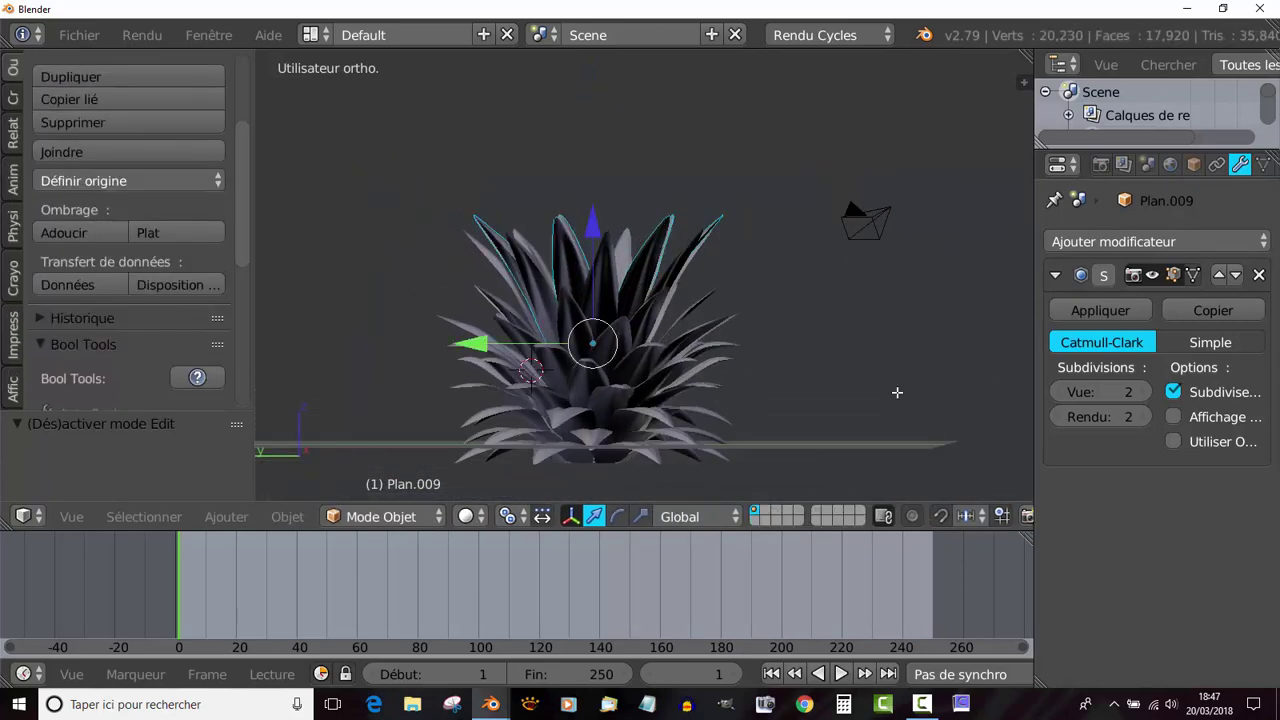
Step: Duplicate the lowest leaf ring at the base of the crown in place
middle_click_drag(847, 424, 856, 292, "shift")
scroll(757, 379, "up", 2)
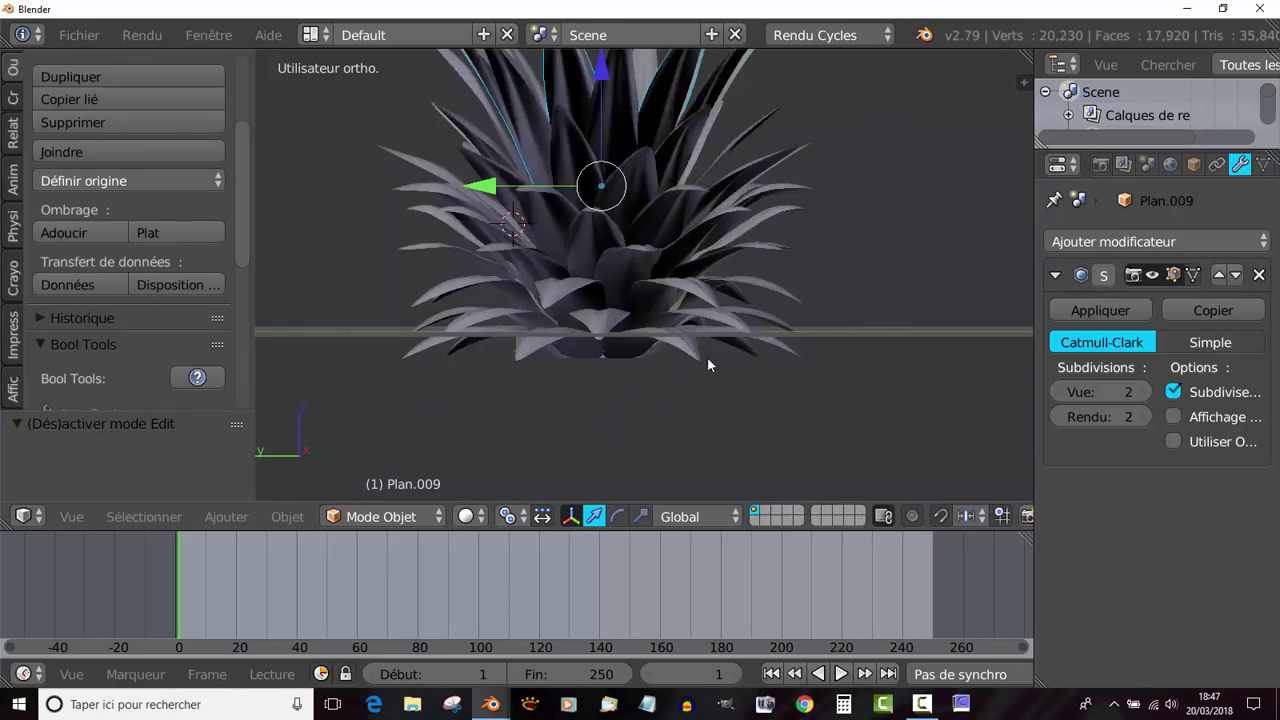
right_click(700, 353)
middle_click_drag(700, 357, 783, 414)
key("Tab")
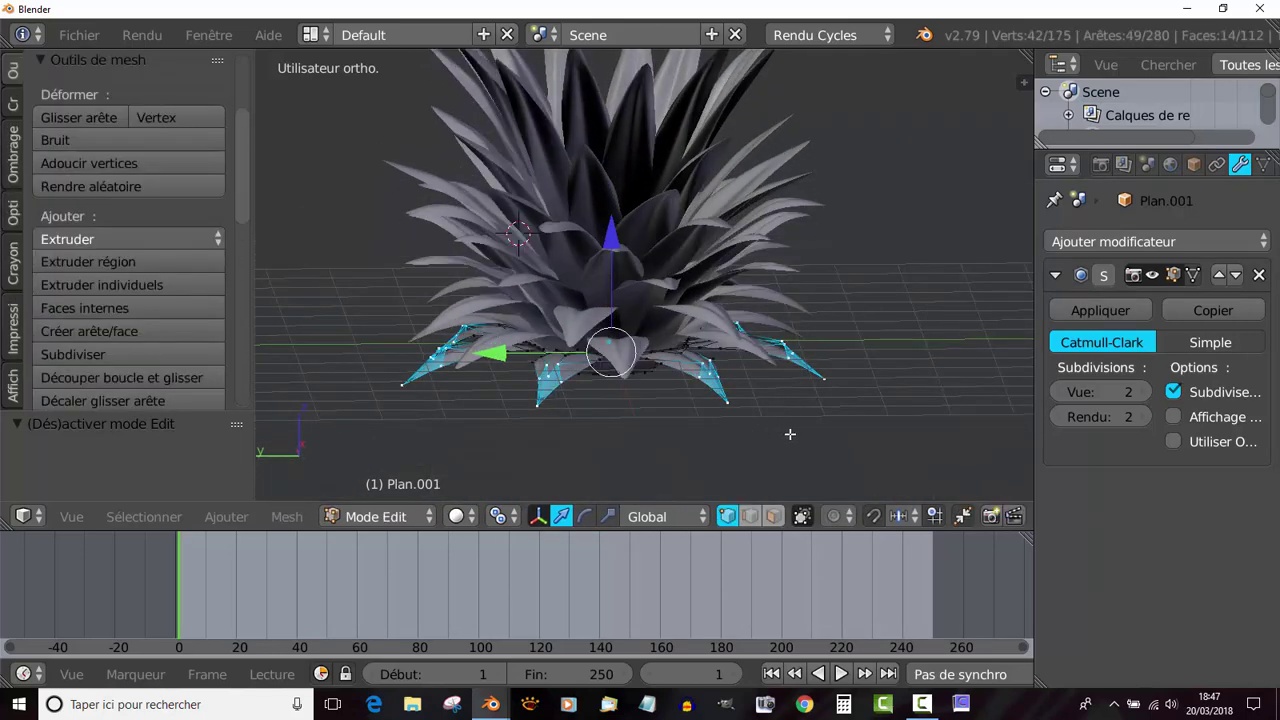
key("Tab")
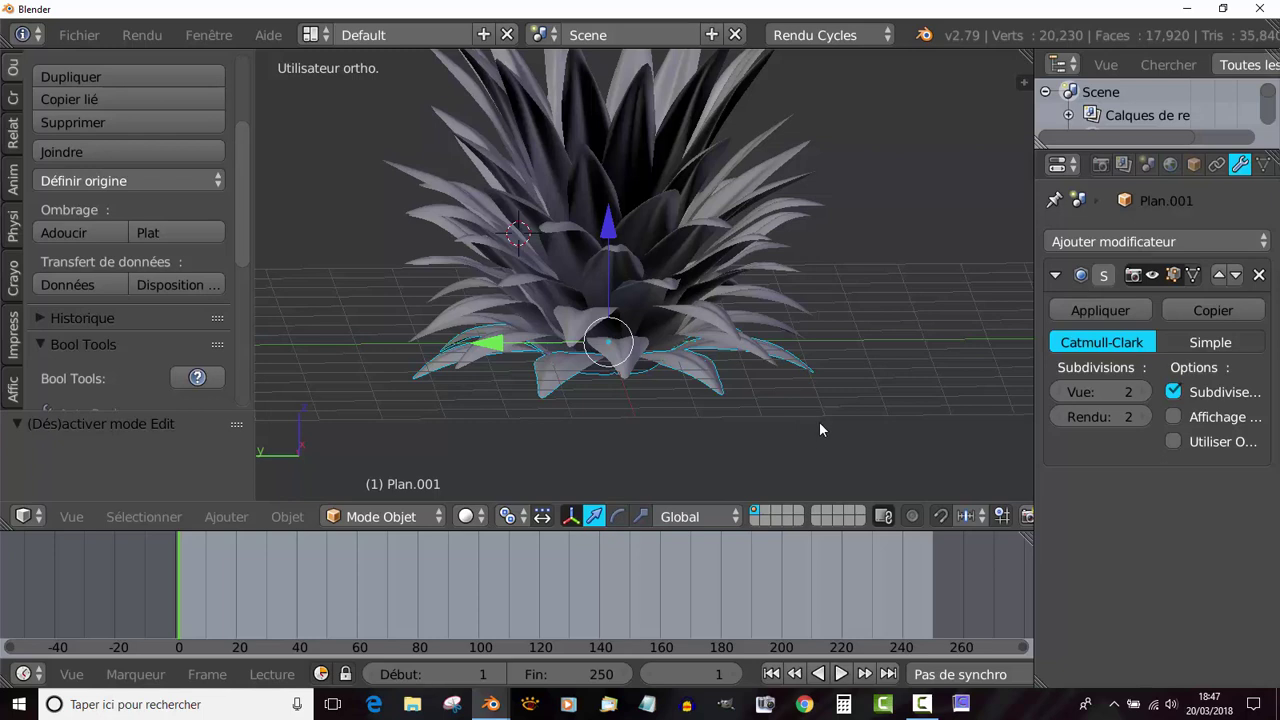
key("shift+d")
right_click(819, 423)
Step: Lower the duplicated base ring slightly along Z and rotate it -16.9° around the global Z axis
left_click_drag(610, 234, 611, 250)
key("r")
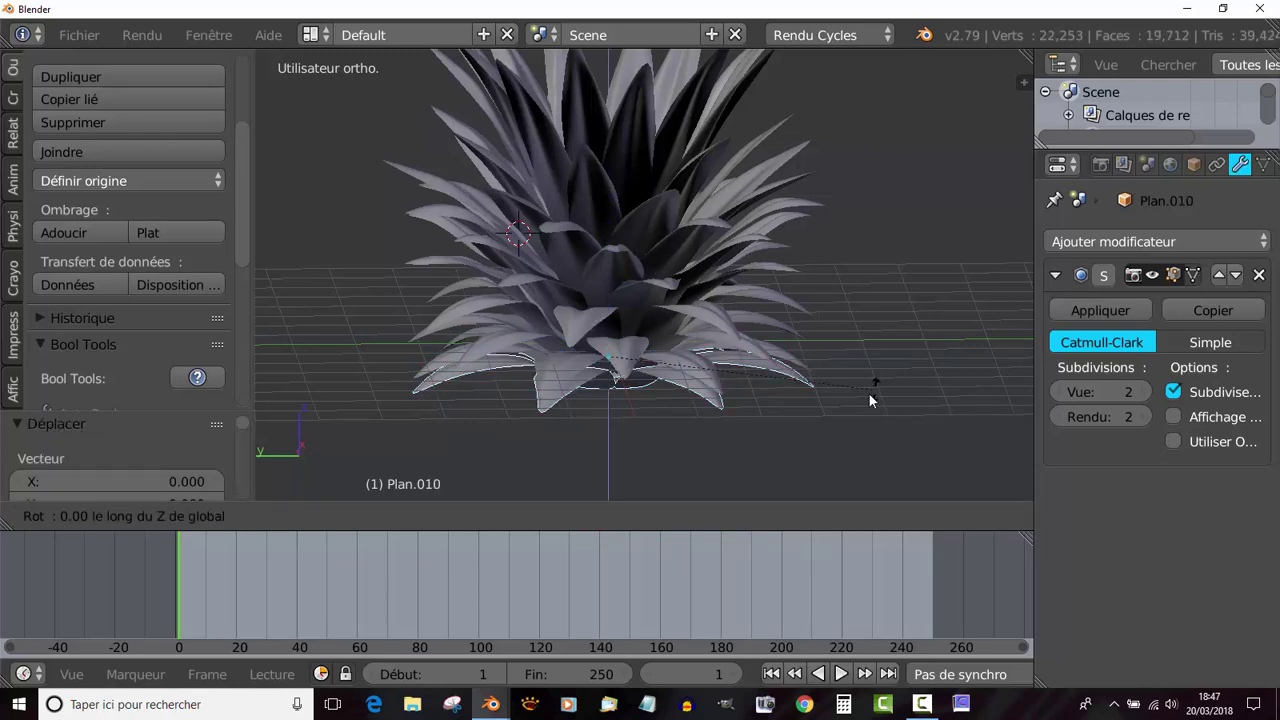
left_click(785, 443)
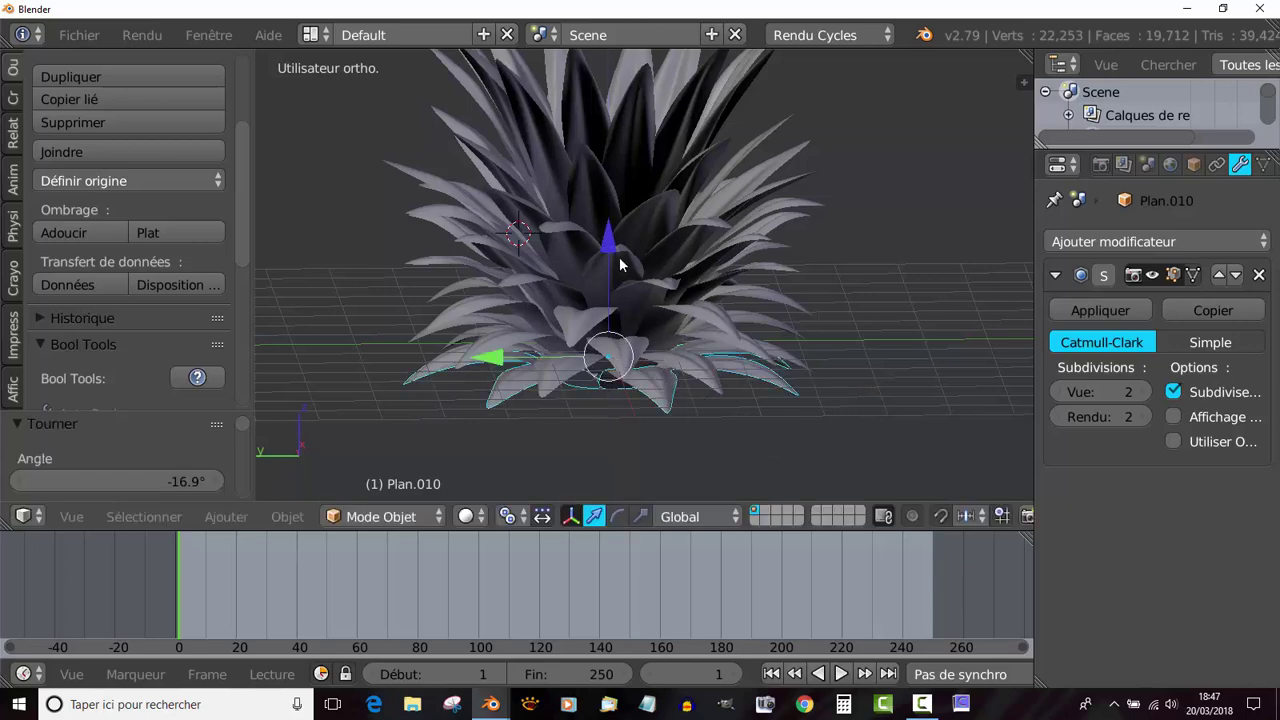
left_click_drag(611, 248, 611, 238)
middle_click_drag(611, 238, 740, 340)
Step: Edit the new base ring's mesh and nudge its selected outer leaf vertices slightly along Z
key("Tab")
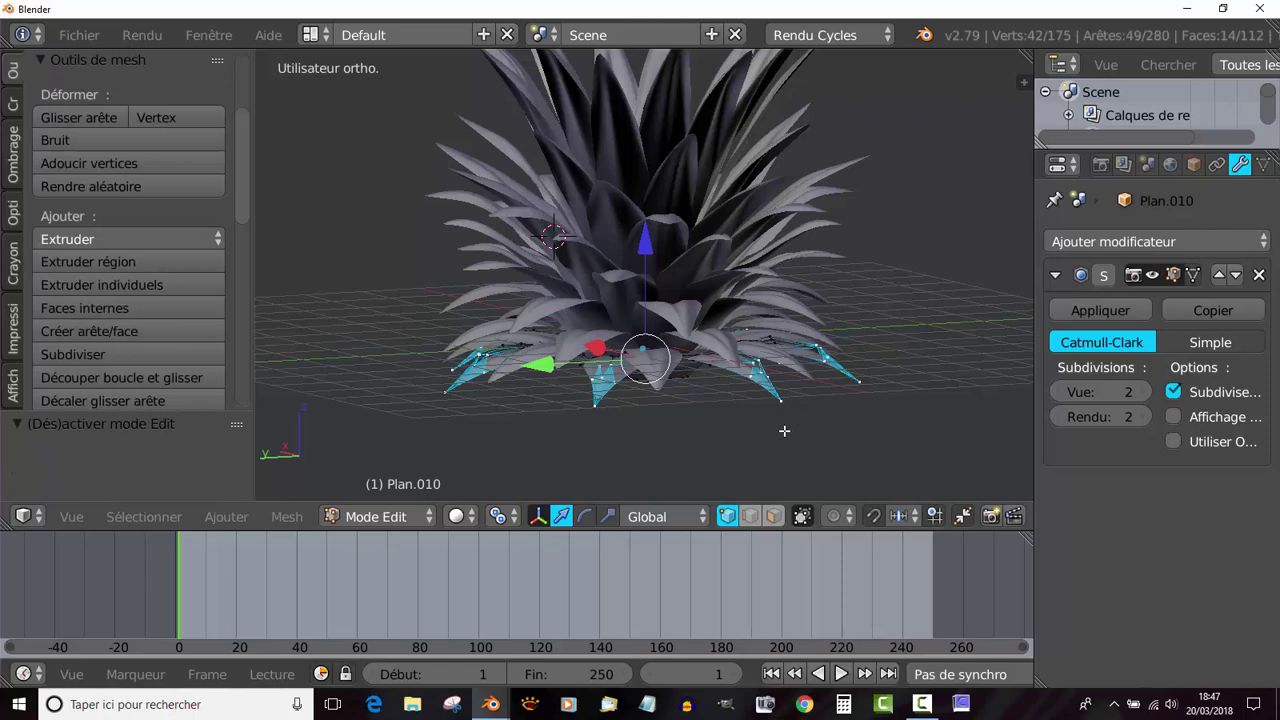
middle_click_drag(784, 431, 724, 379)
left_click_drag(663, 244, 663, 243)
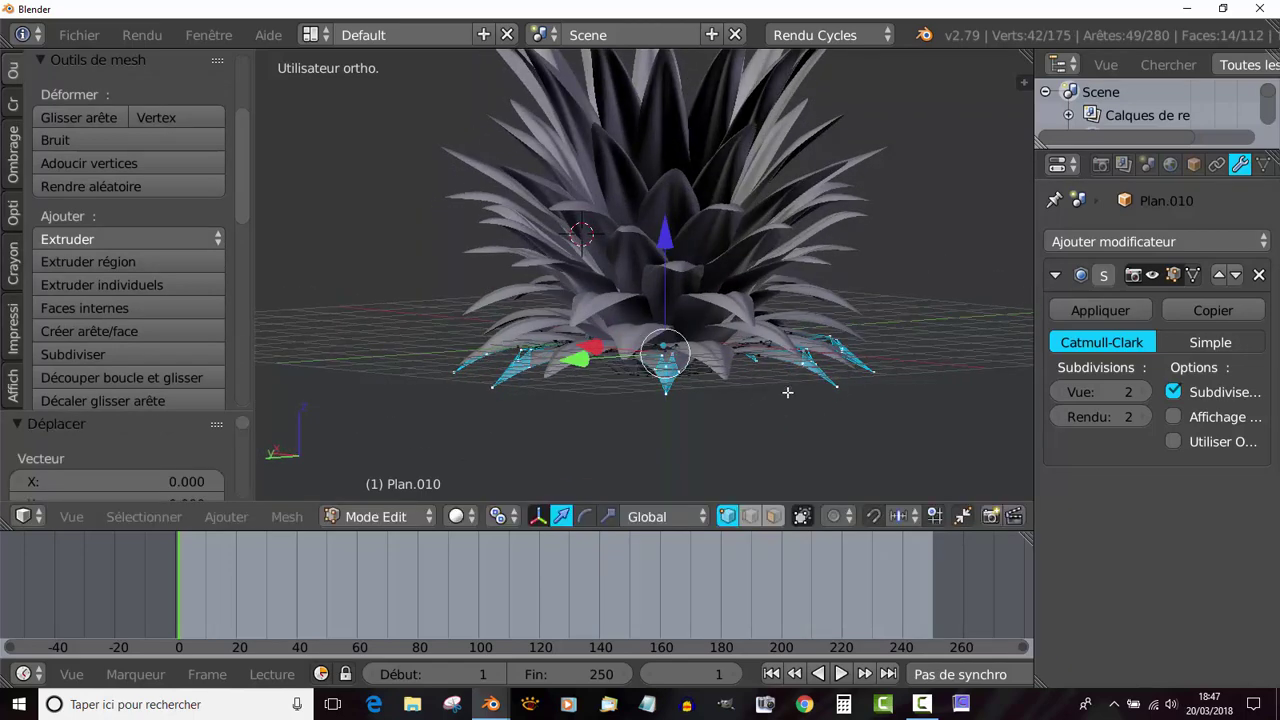
middle_click_drag(807, 403, 807, 426)
Step: Select only the seven leaf tip vertices of the new base ring and lower them along Z
right_click(864, 444)
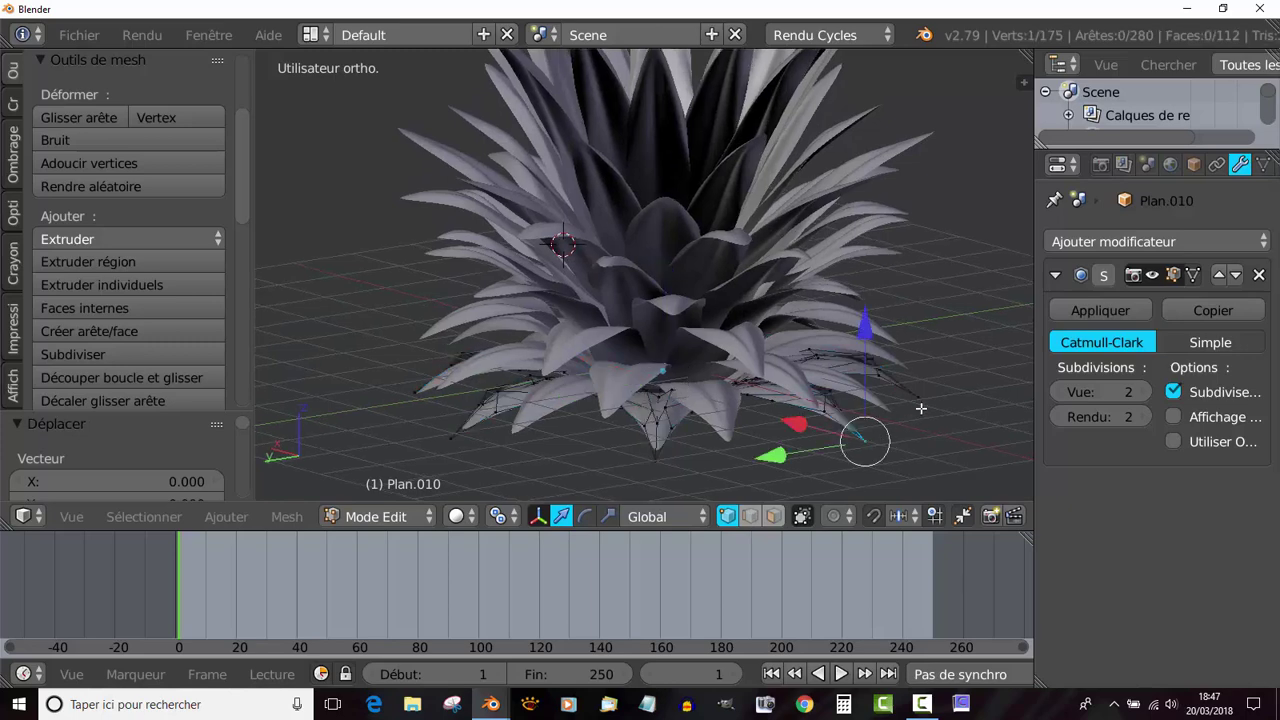
right_click(920, 398, "shift")
right_click(655, 458, "shift")
middle_click_drag(546, 456, 666, 449)
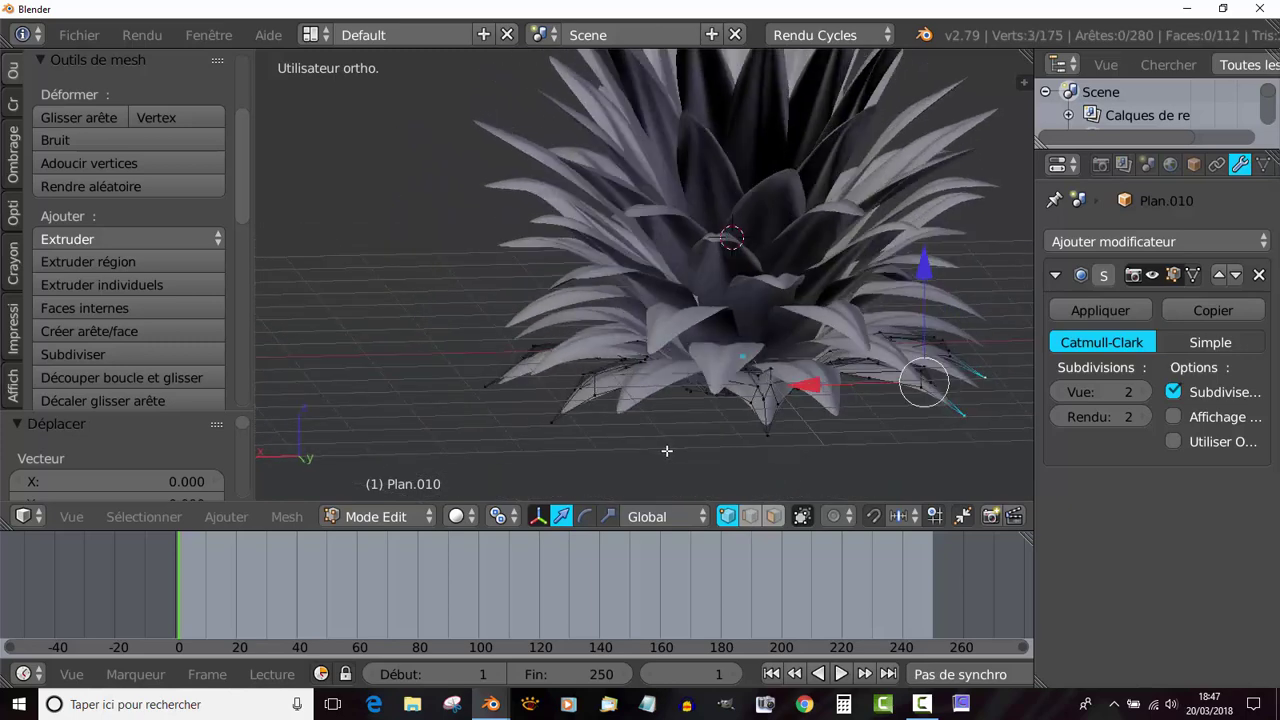
right_click(793, 446, "shift")
right_click(578, 429, "shift")
right_click(487, 394, "shift")
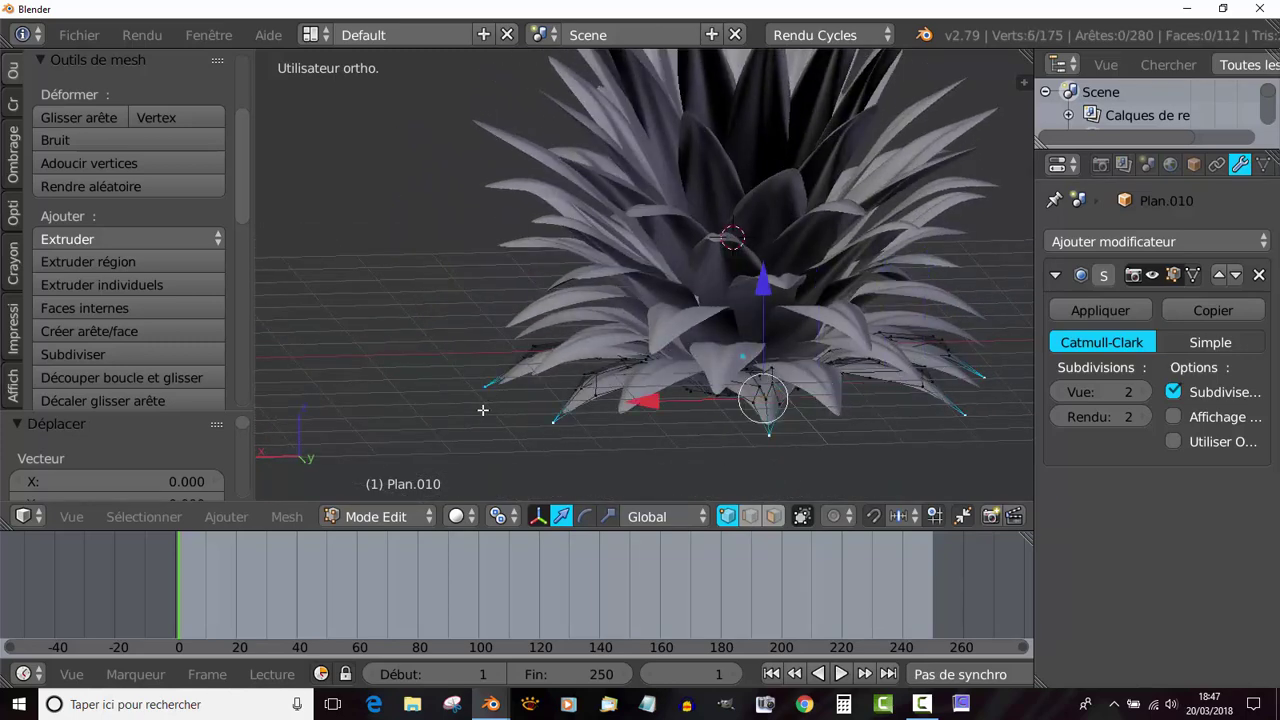
middle_click_drag(487, 394, 727, 431)
right_click(492, 424, "shift")
middle_click_drag(492, 424, 606, 385)
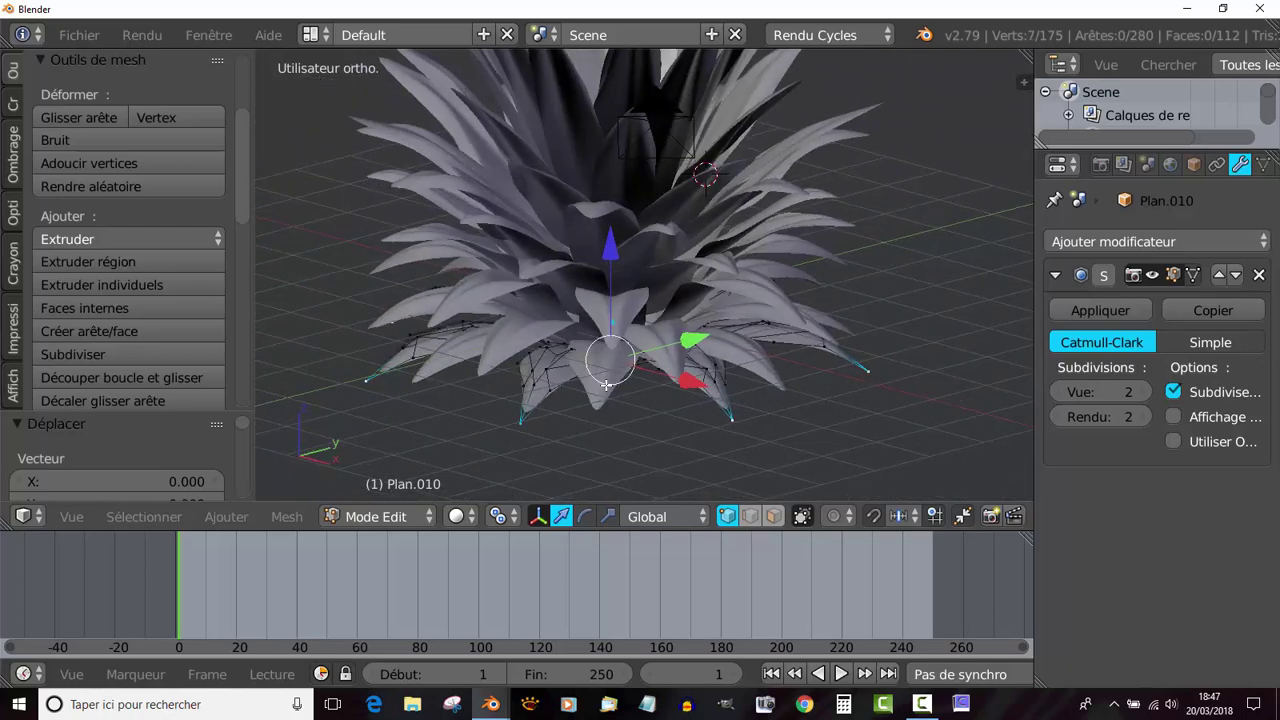
left_click_drag(608, 262, 610, 285)
middle_click_drag(686, 376, 840, 460)
Step: Set the pivot point to Barycentre, scale the seven leaf tips inward to about 0.95, and return to object mode
key("s")
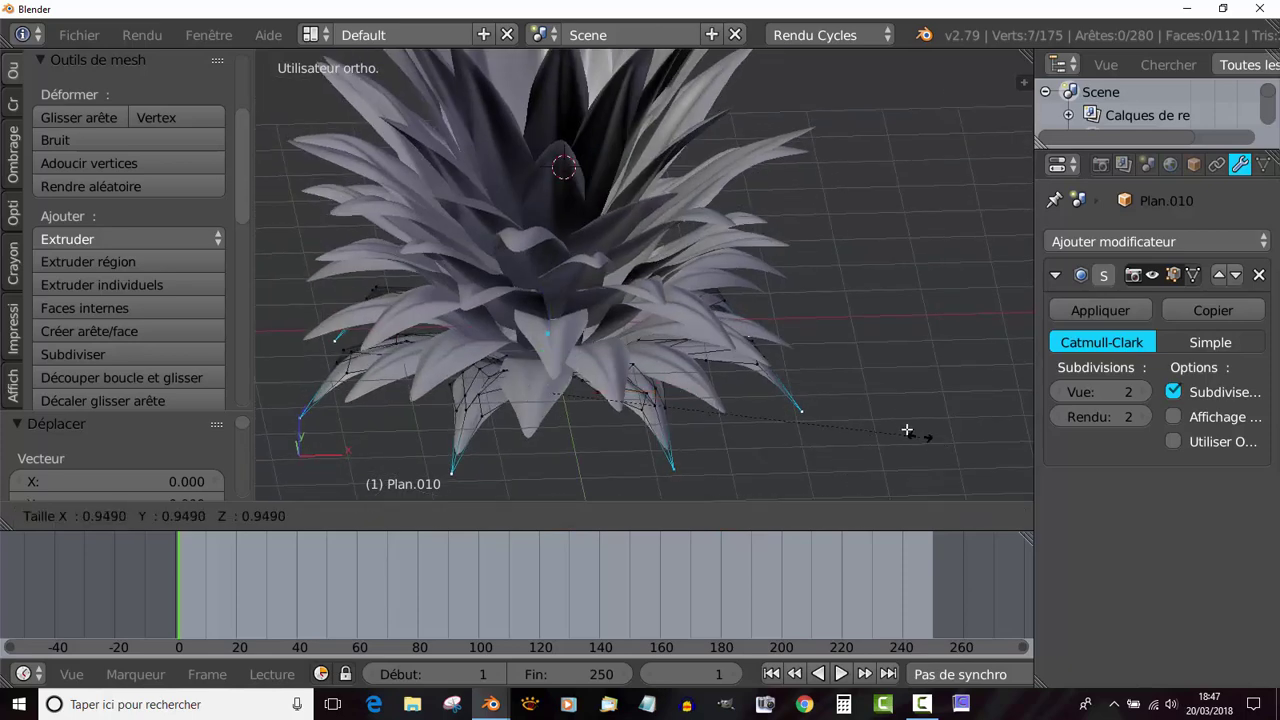
key("Escape")
left_click(500, 516)
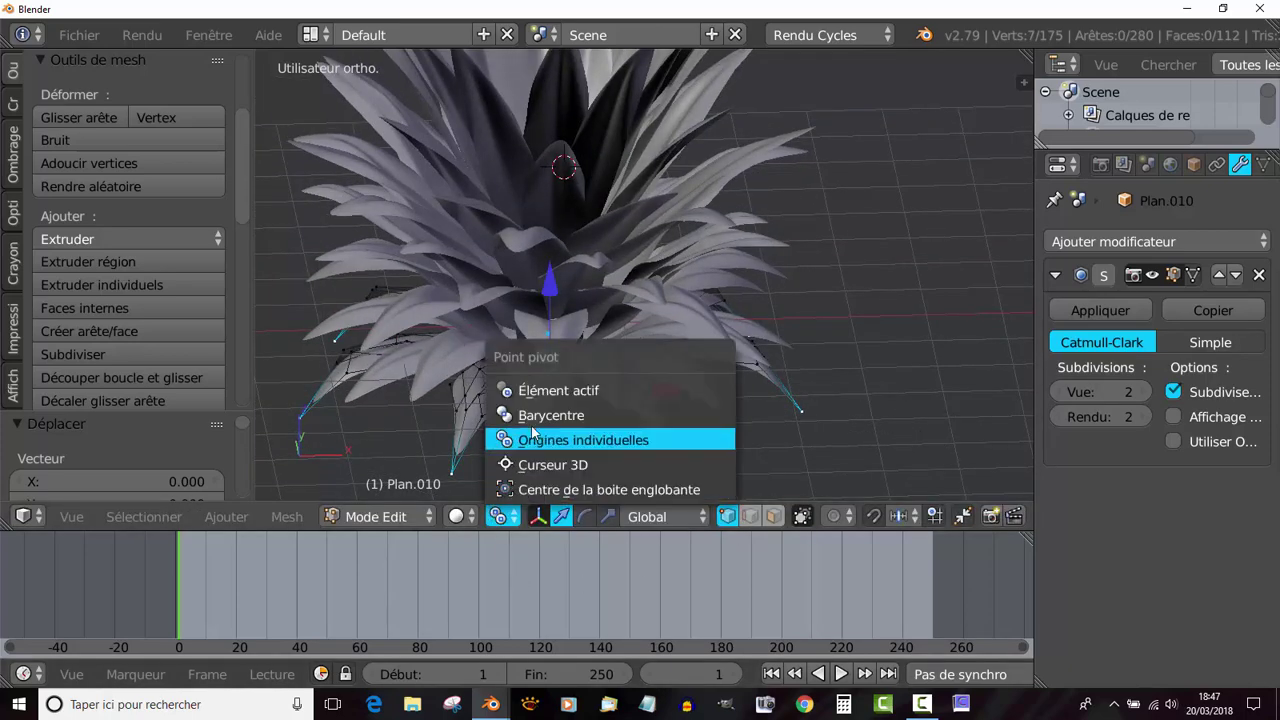
left_click(537, 416)
key("s")
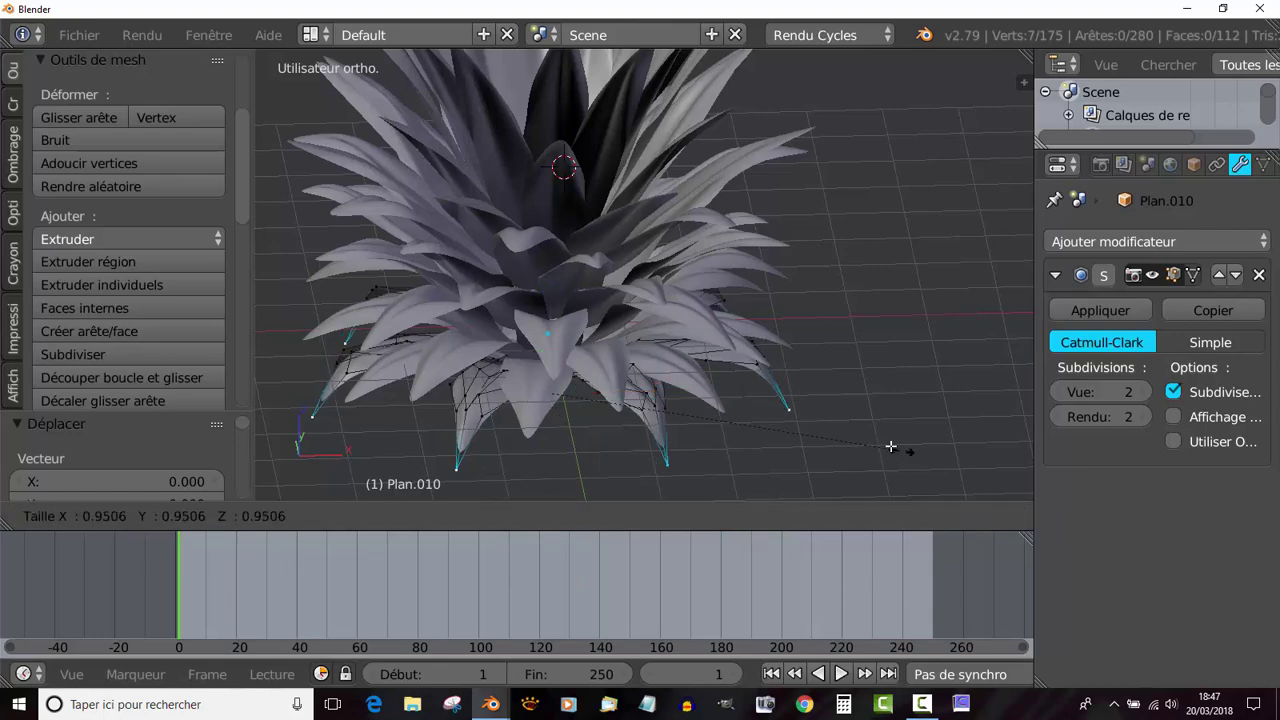
left_click(877, 443)
key("Tab")
Step: Save the project on the desktop (Bureau) as "gerbe ananas.blend"
middle_click_drag(877, 443, 800, 420)
scroll(800, 410, "down", 3)
left_click(79, 34)
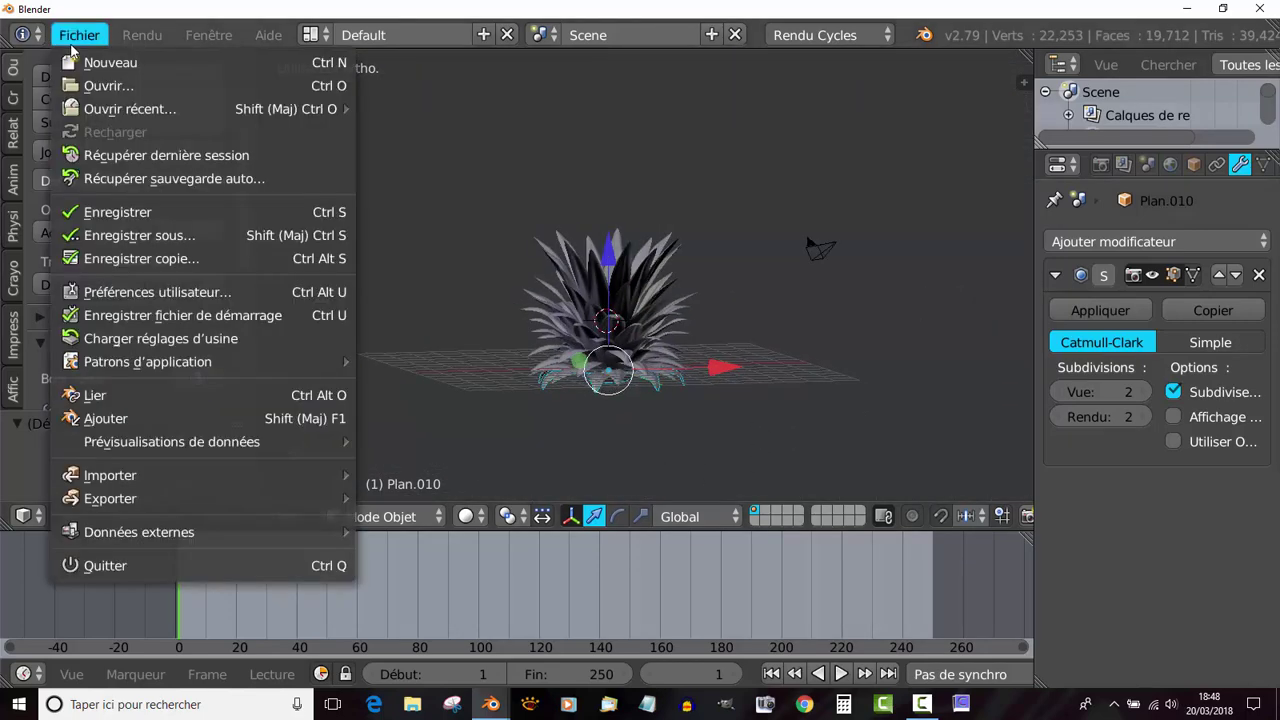
left_click(128, 213)
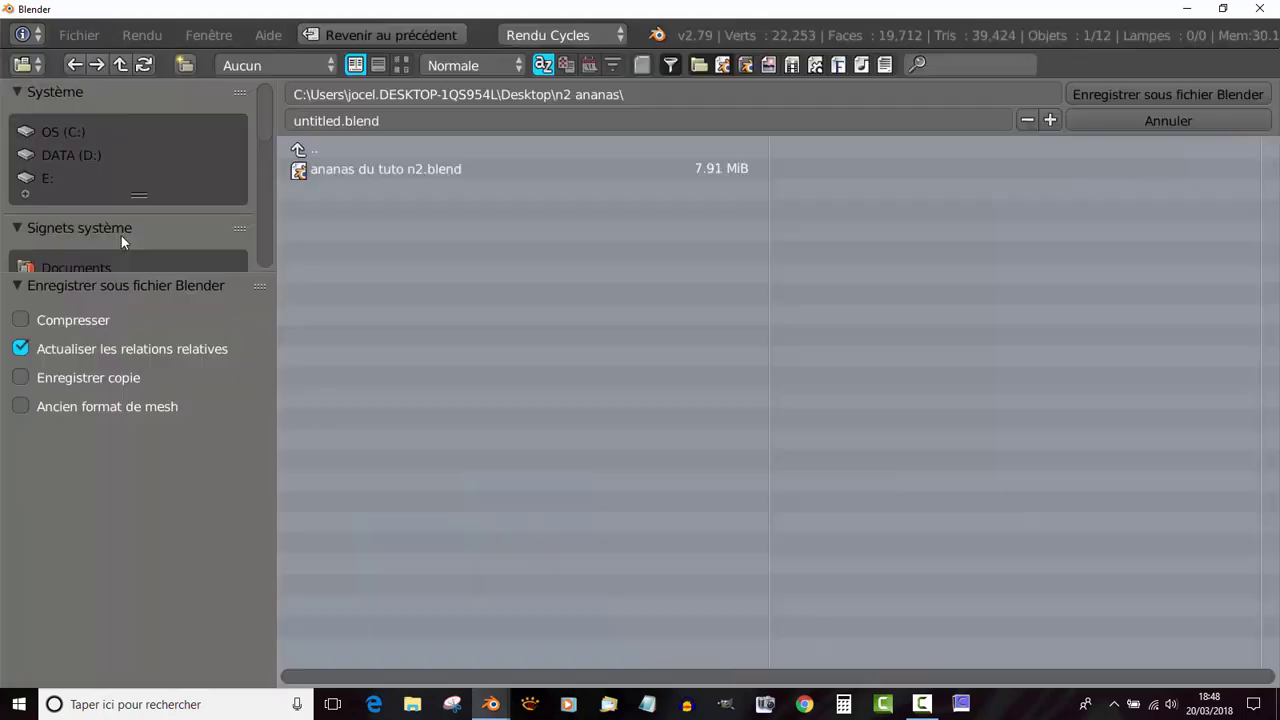
left_click(389, 121)
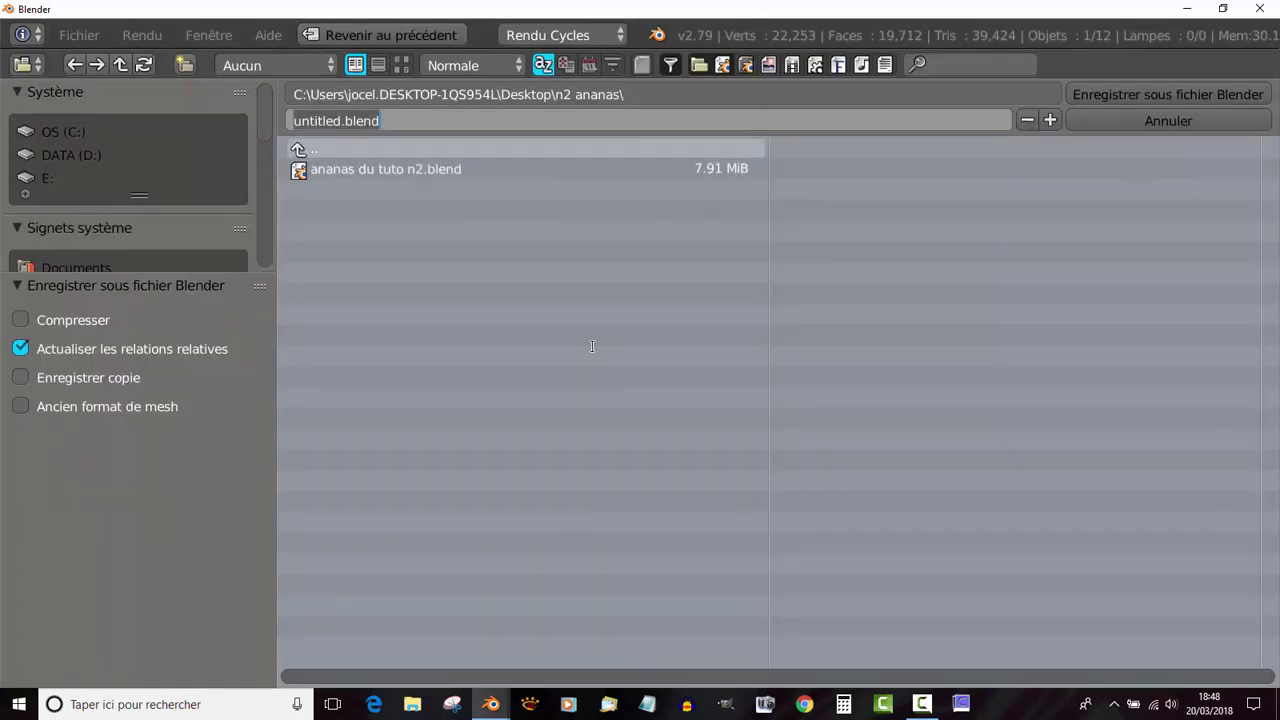
type("gerbe ananas")
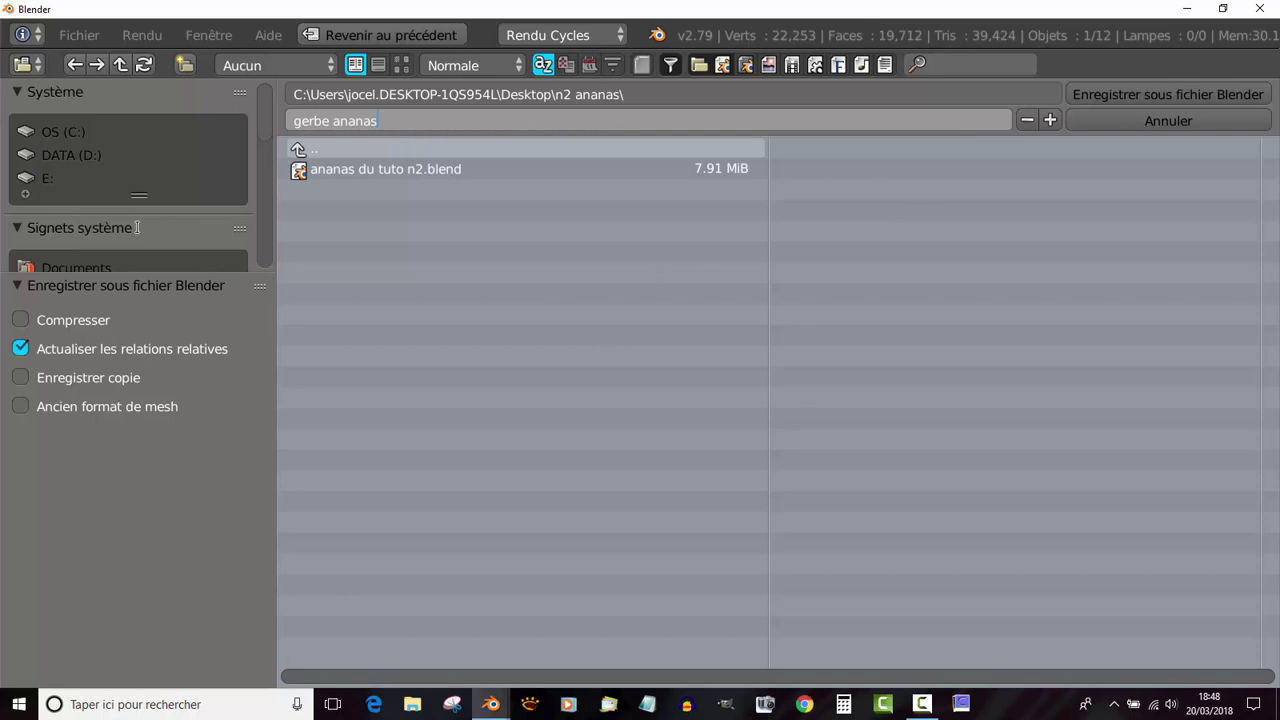
key("Return")
scroll(137, 231, "down", 3)
left_click(78, 195)
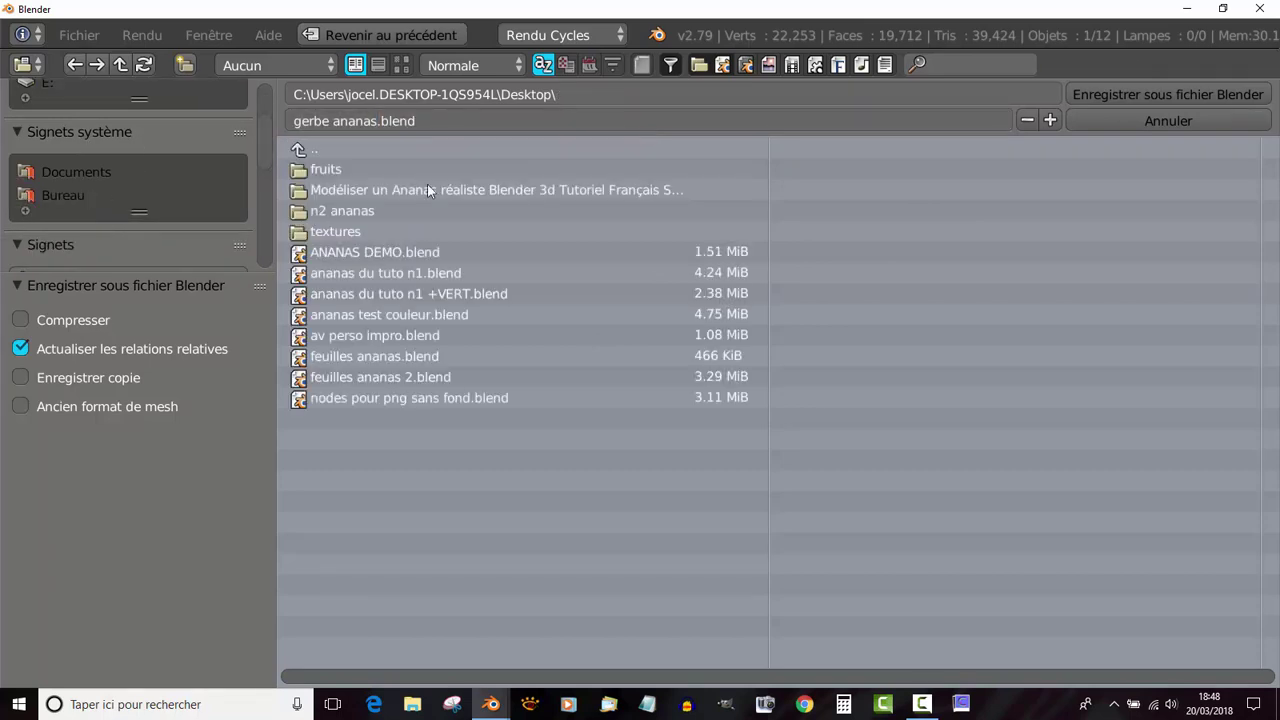
left_click(1160, 92)
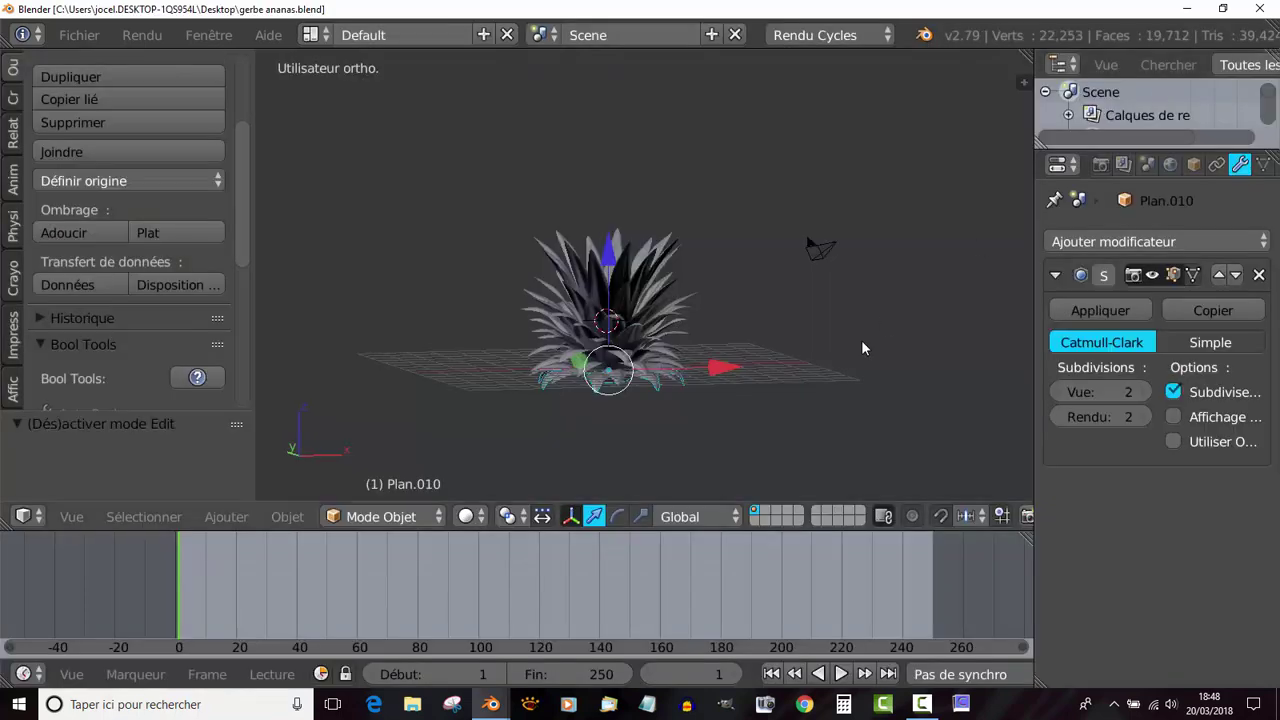
scroll(852, 384, "up", 4)
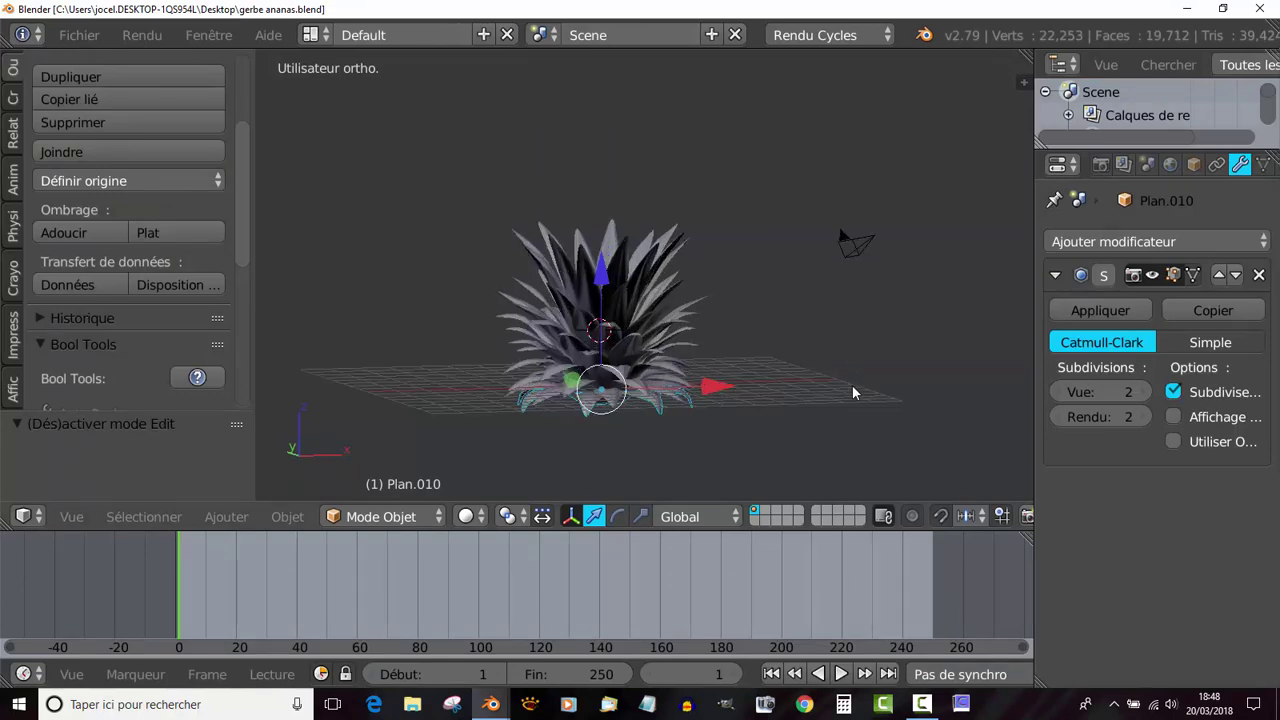
middle_click_drag(811, 384, 897, 408)
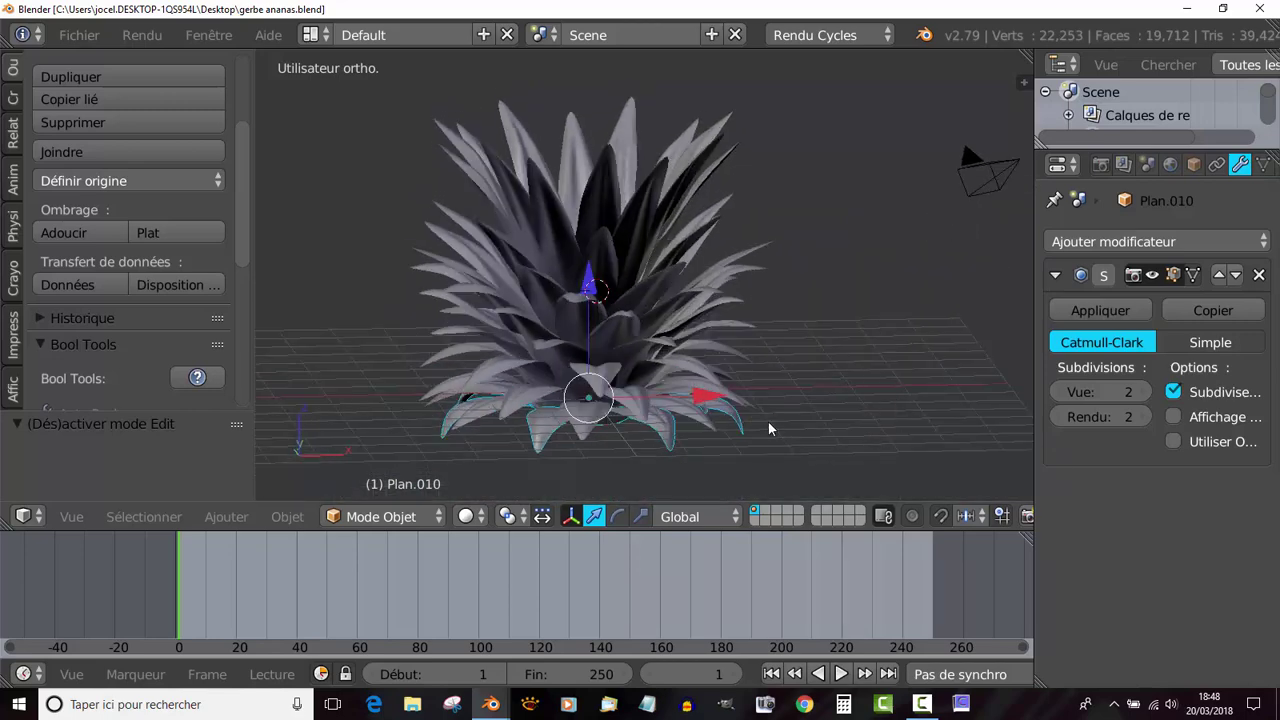
scroll(716, 455, "up", 4)
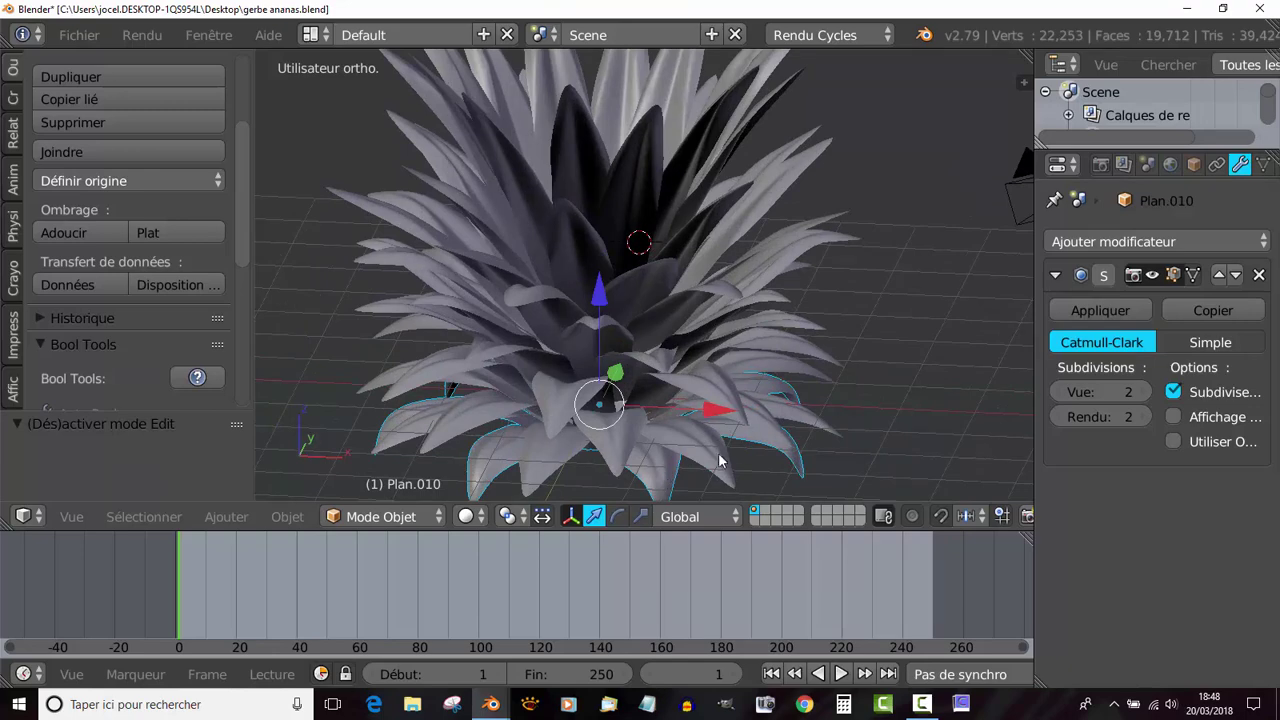
right_click(709, 453)
right_click(722, 402)
scroll(765, 353, "down", 3)
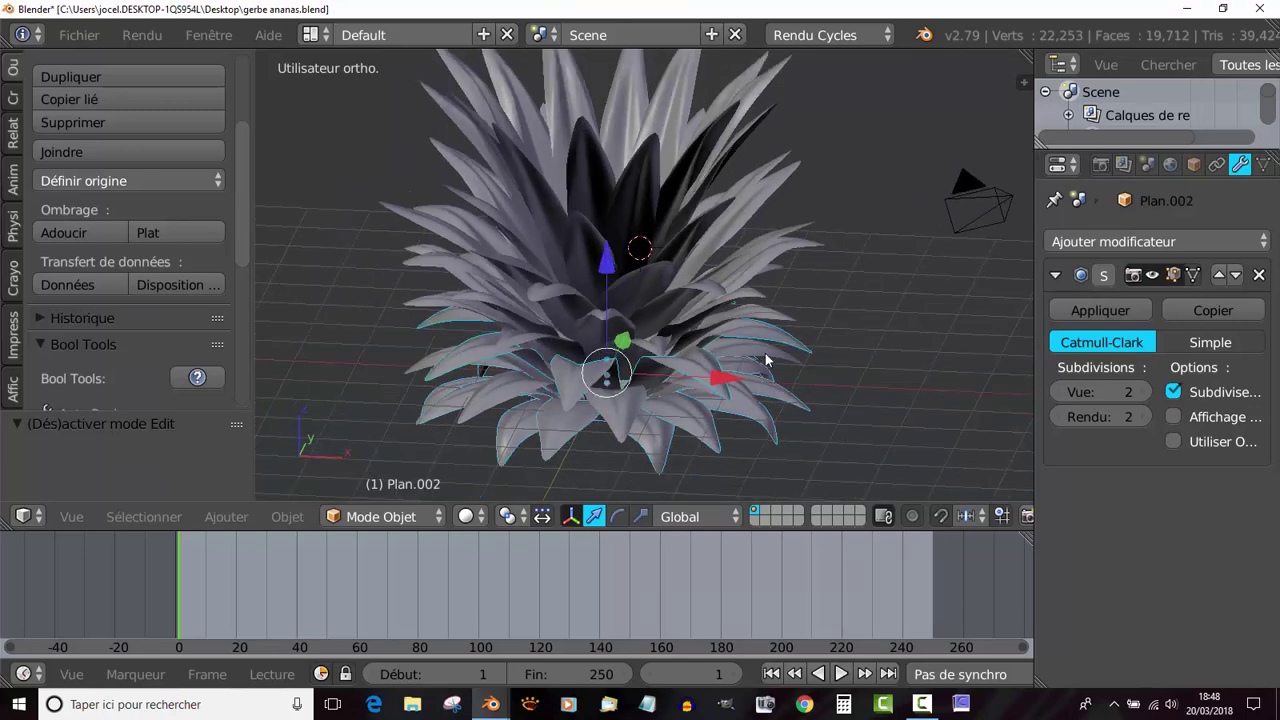
Step: Delete the camera from the scene
right_click(870, 226)
middle_click_drag(832, 360, 857, 325)
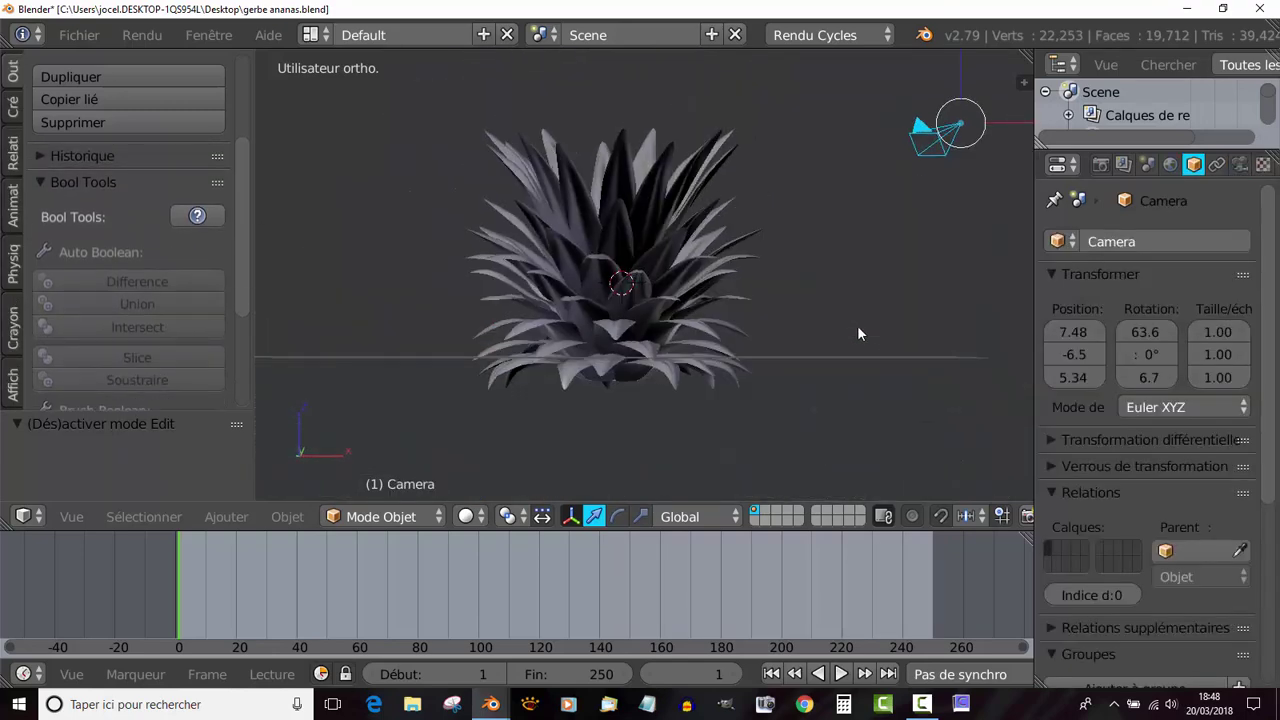
key("x")
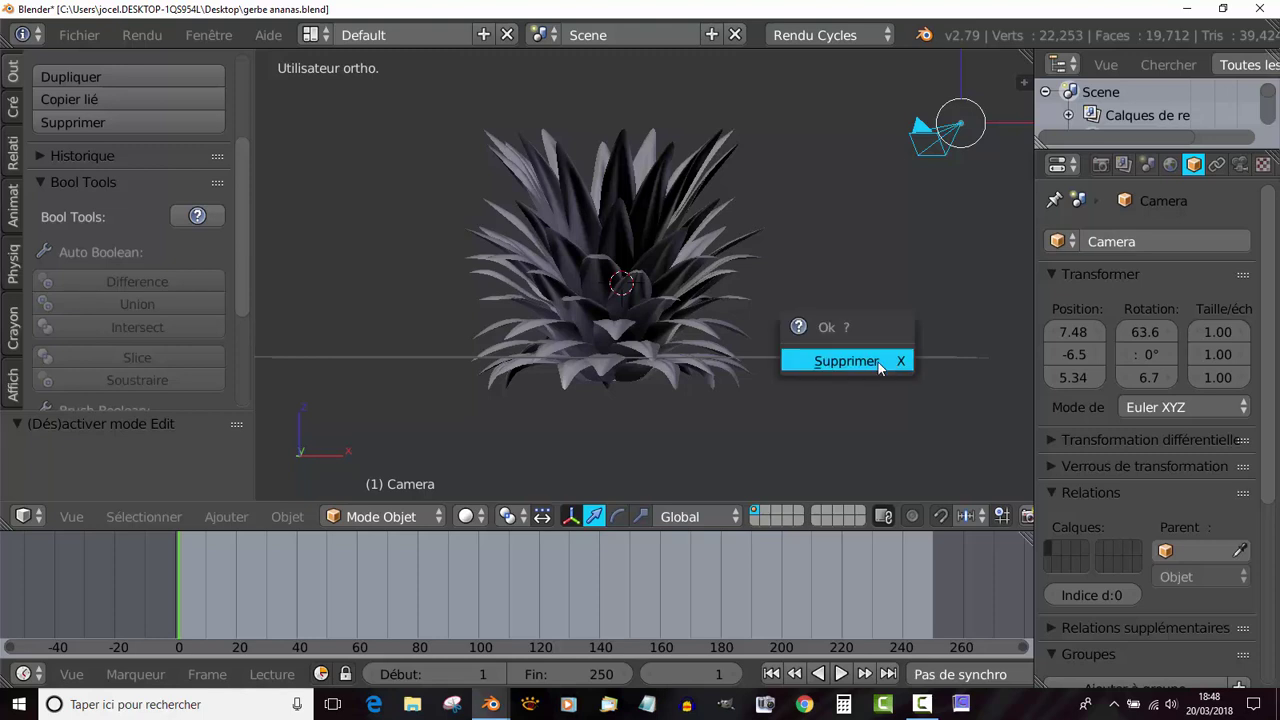
left_click(890, 360)
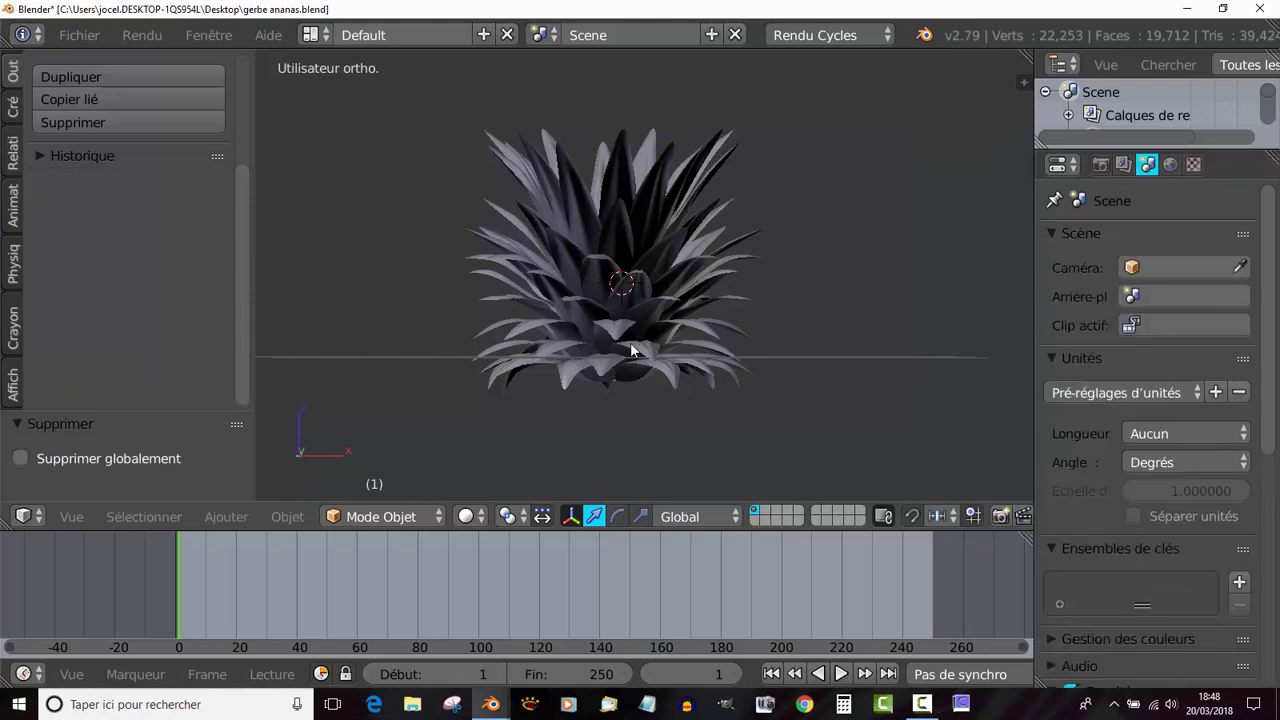
Step: Select all the leaf rings with the base ring as the active object and join them into a single mesh
key("a")
scroll(242, 248, "up", 4)
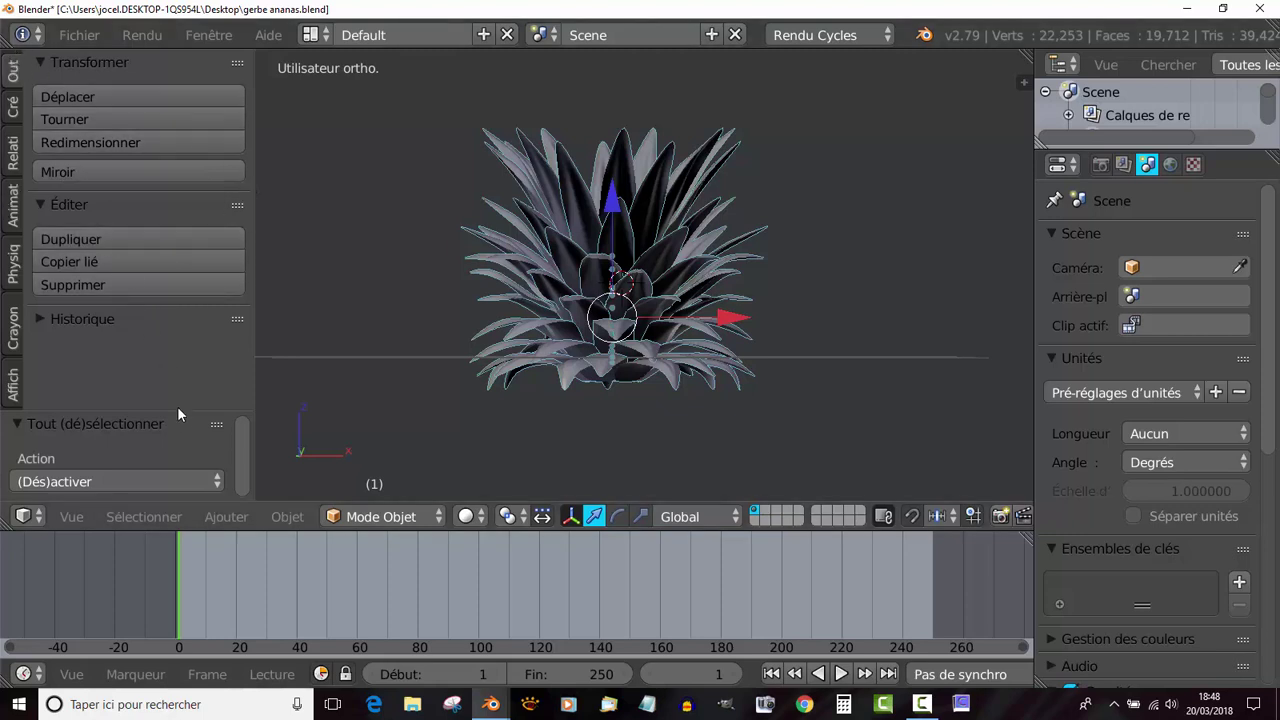
right_click(611, 397)
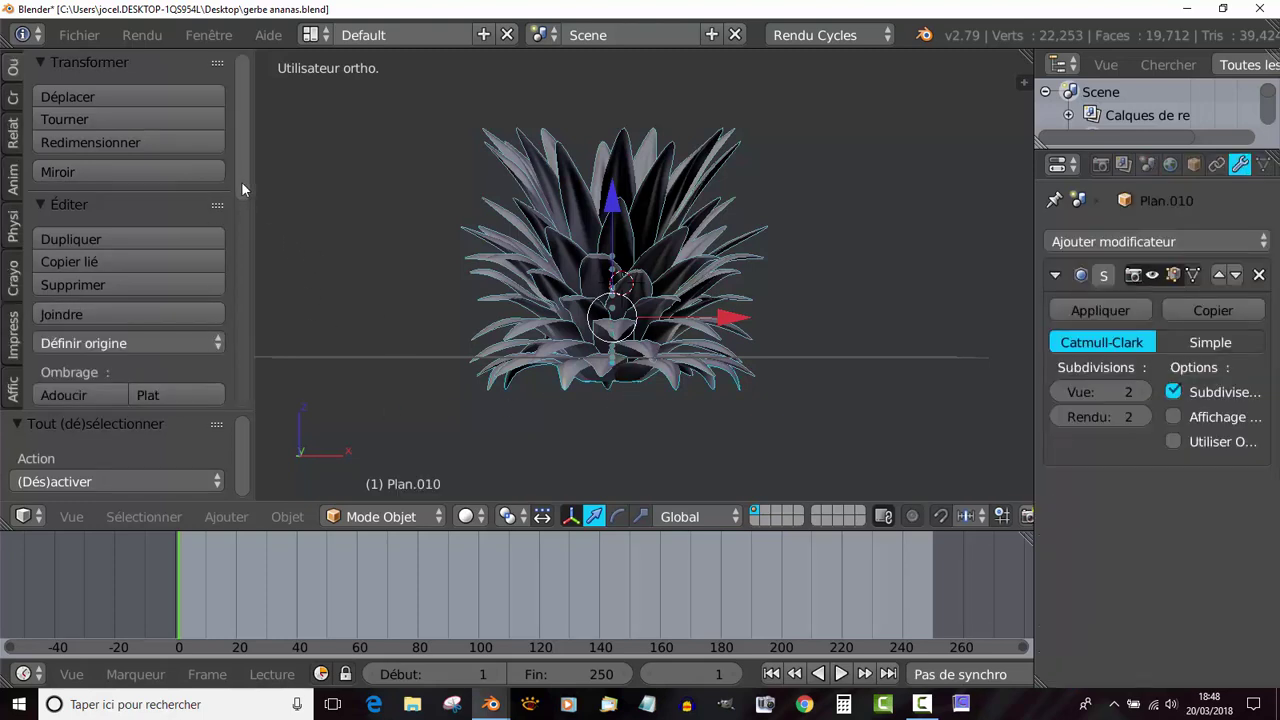
left_click_drag(241, 181, 250, 273)
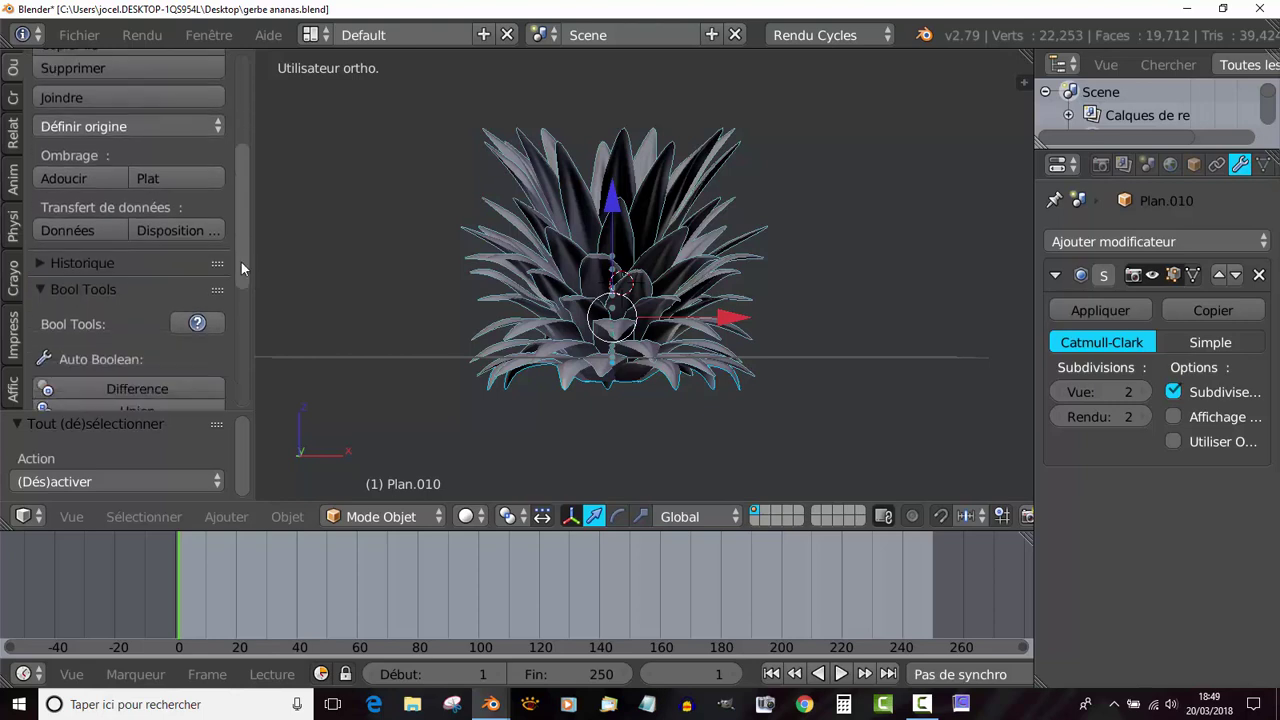
left_click(88, 98)
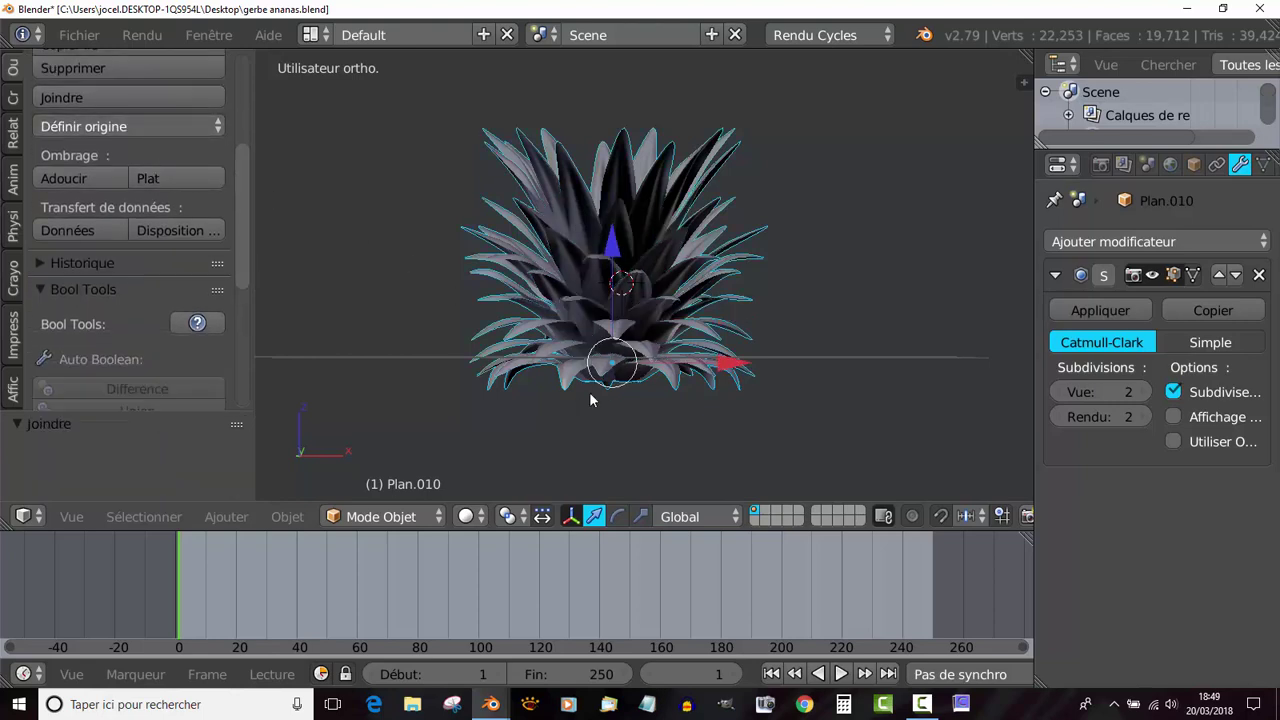
key("g")
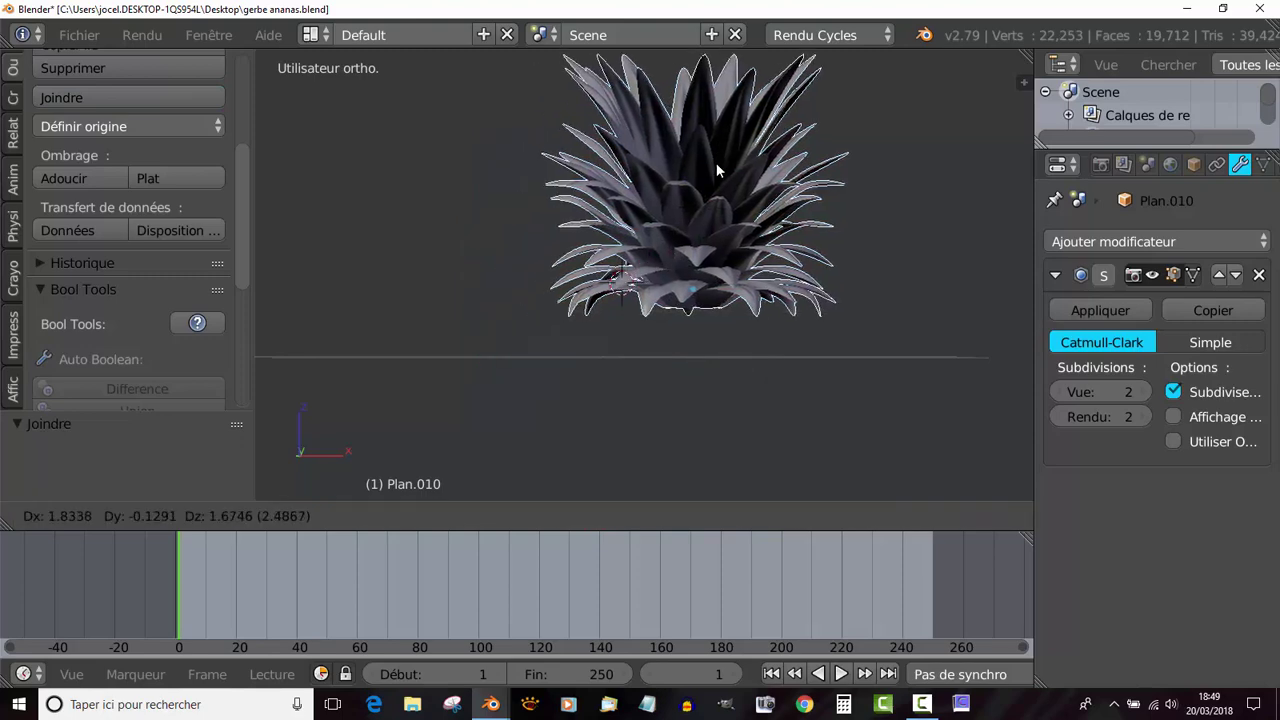
right_click(644, 213)
Step: Enter edit mode on the joined crown and select all of its vertices
scroll(640, 218, "up", 2)
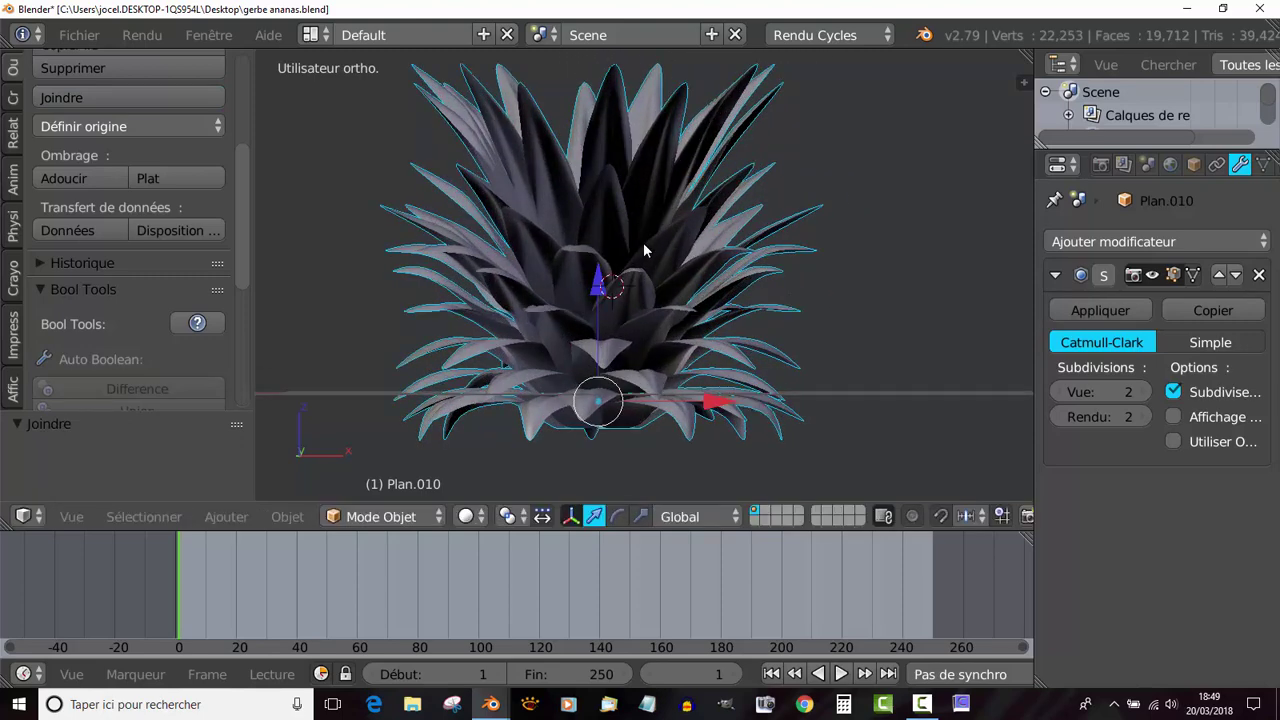
scroll(650, 262, "up", 2)
key("Tab")
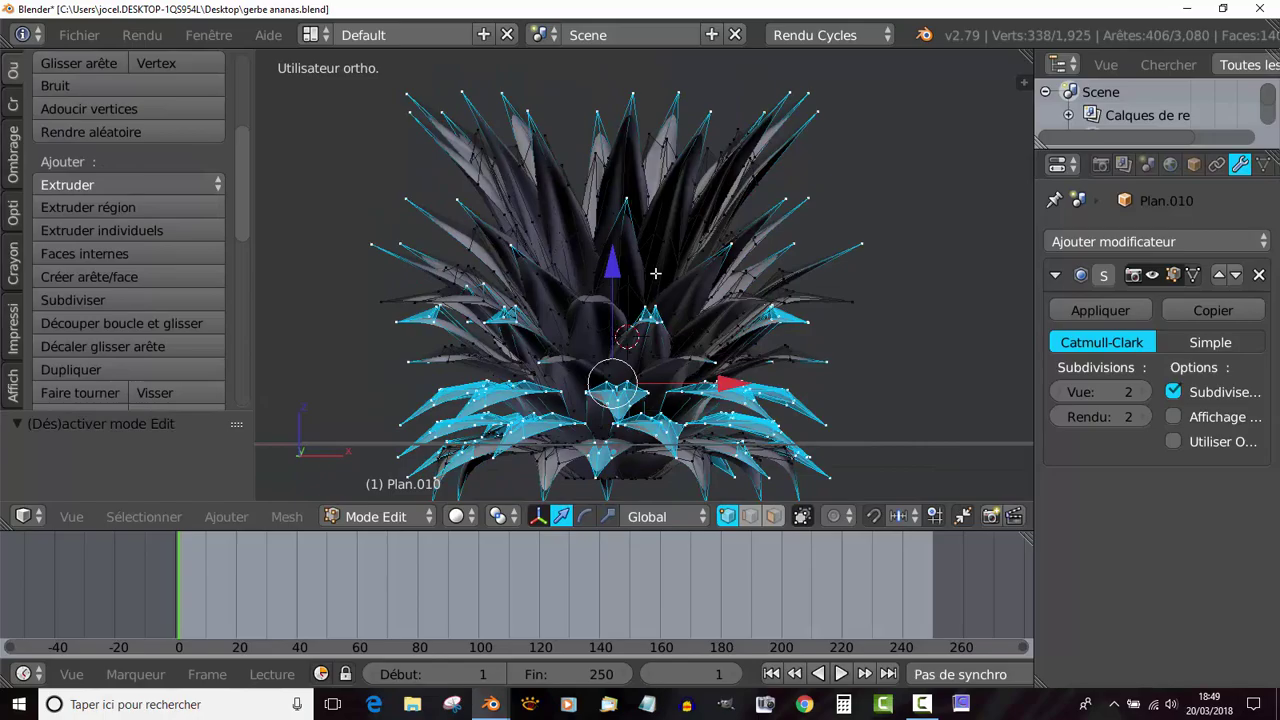
mouse_move(665, 295)
middle_mouse_down()
mouse_move(506, 376)
mouse_move(680, 302)
middle_mouse_up()
scroll(680, 302, "down", 3)
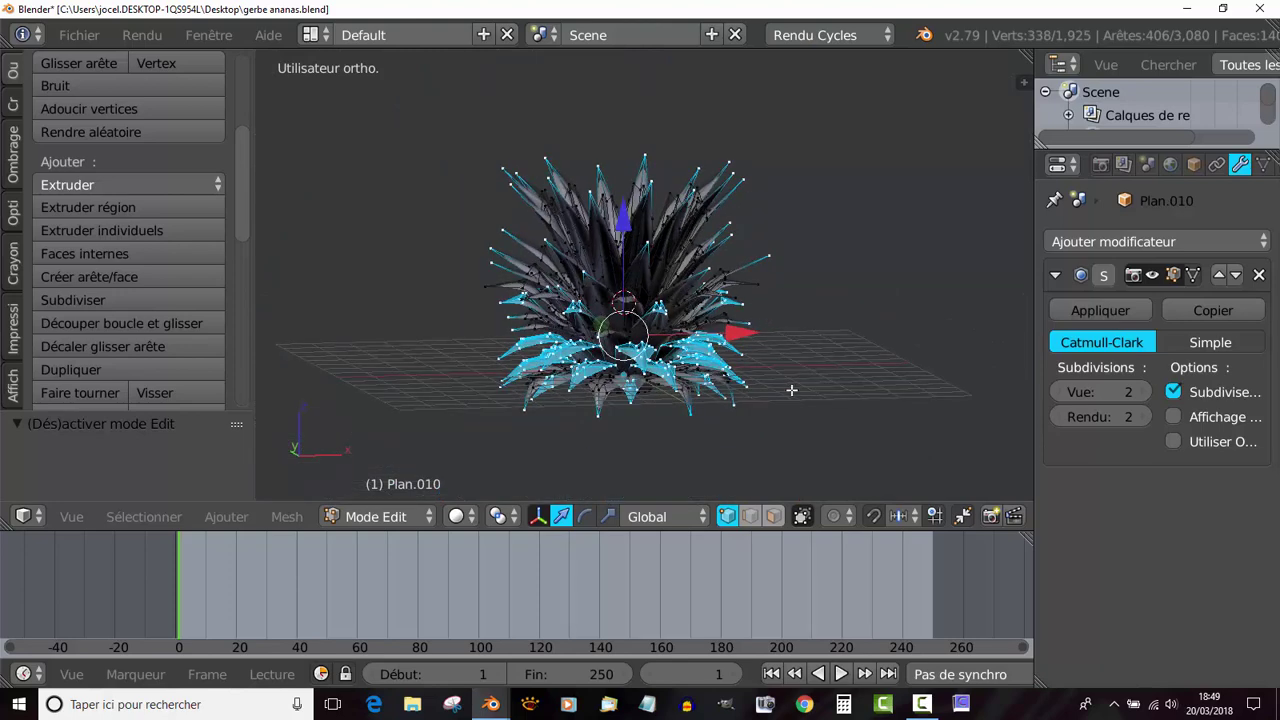
key("a")
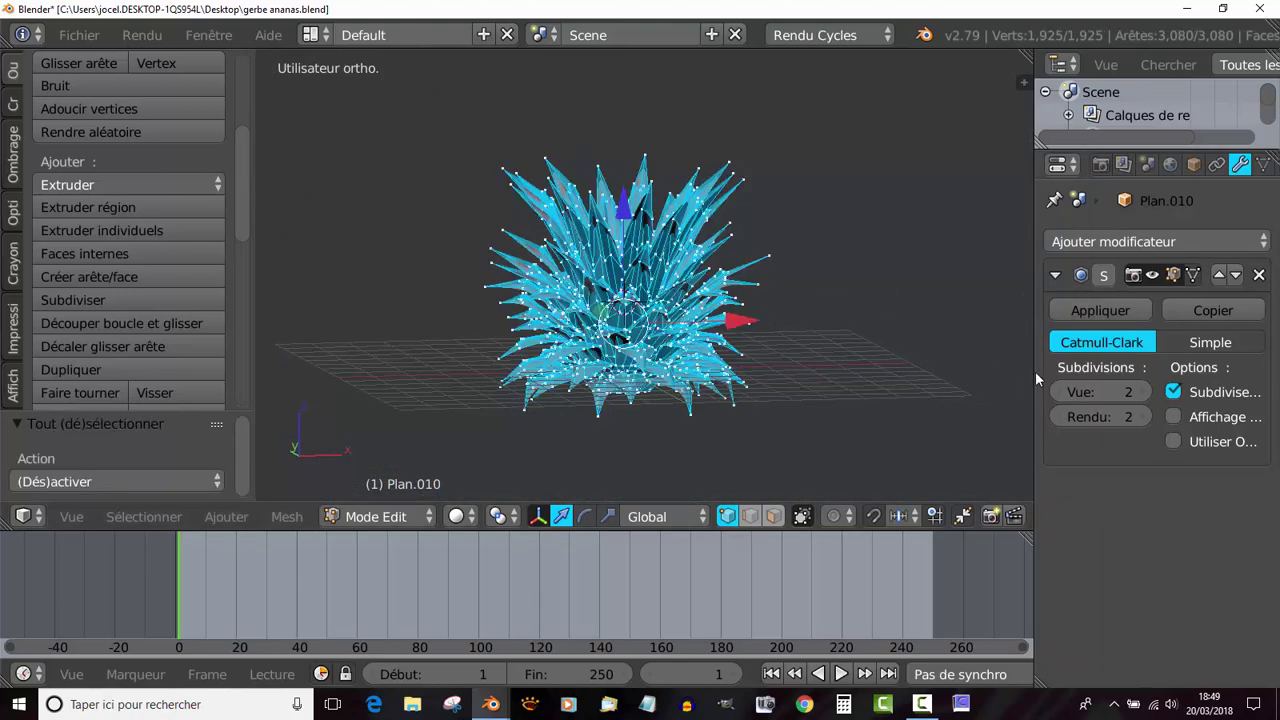
Step: Collapse the timeline to give the 3D view more height, staying in edit mode on the crown
left_click_drag(1034, 378, 935, 380)
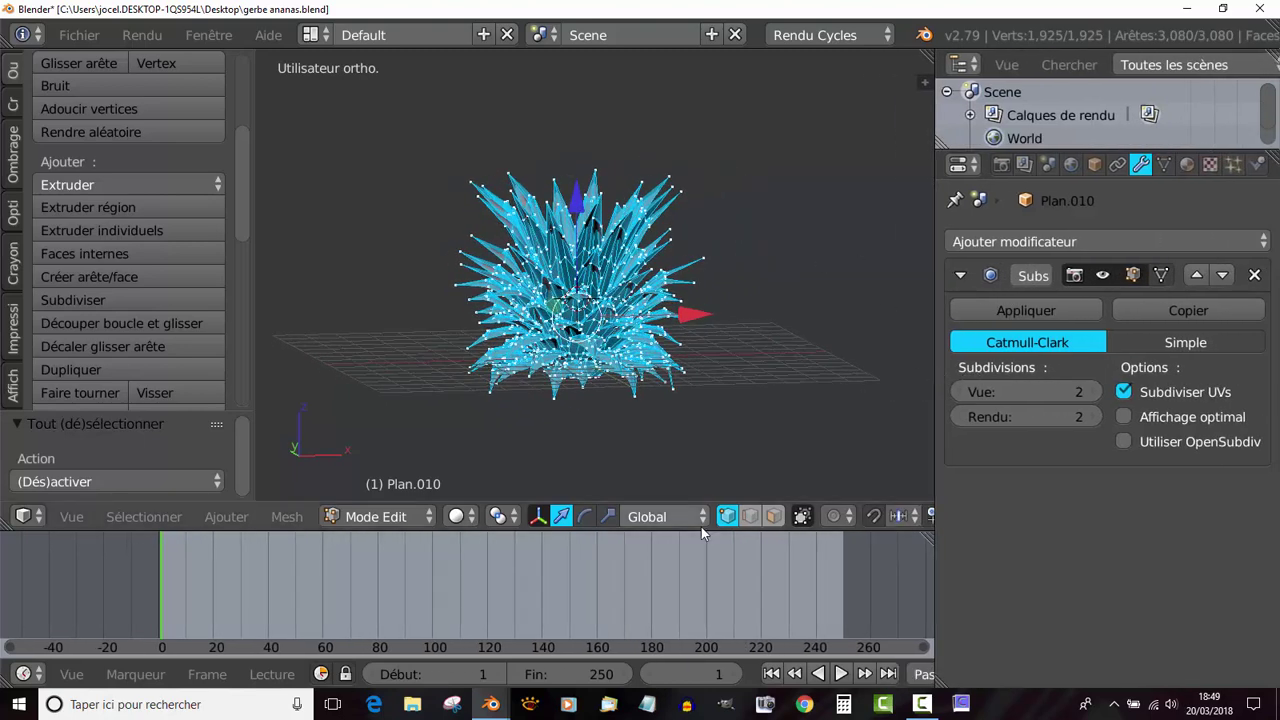
left_click_drag(701, 530, 695, 666)
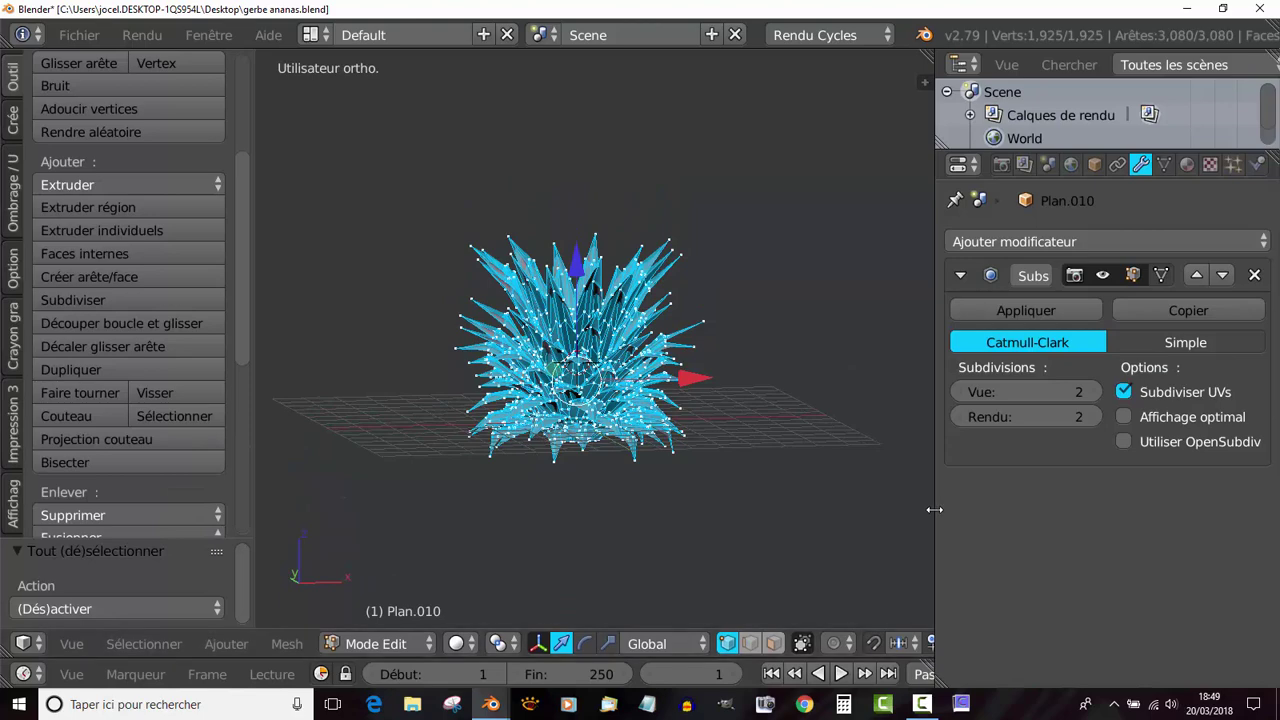
left_click_drag(932, 508, 1052, 508)
key("Tab")
scroll(649, 452, "down", 1)
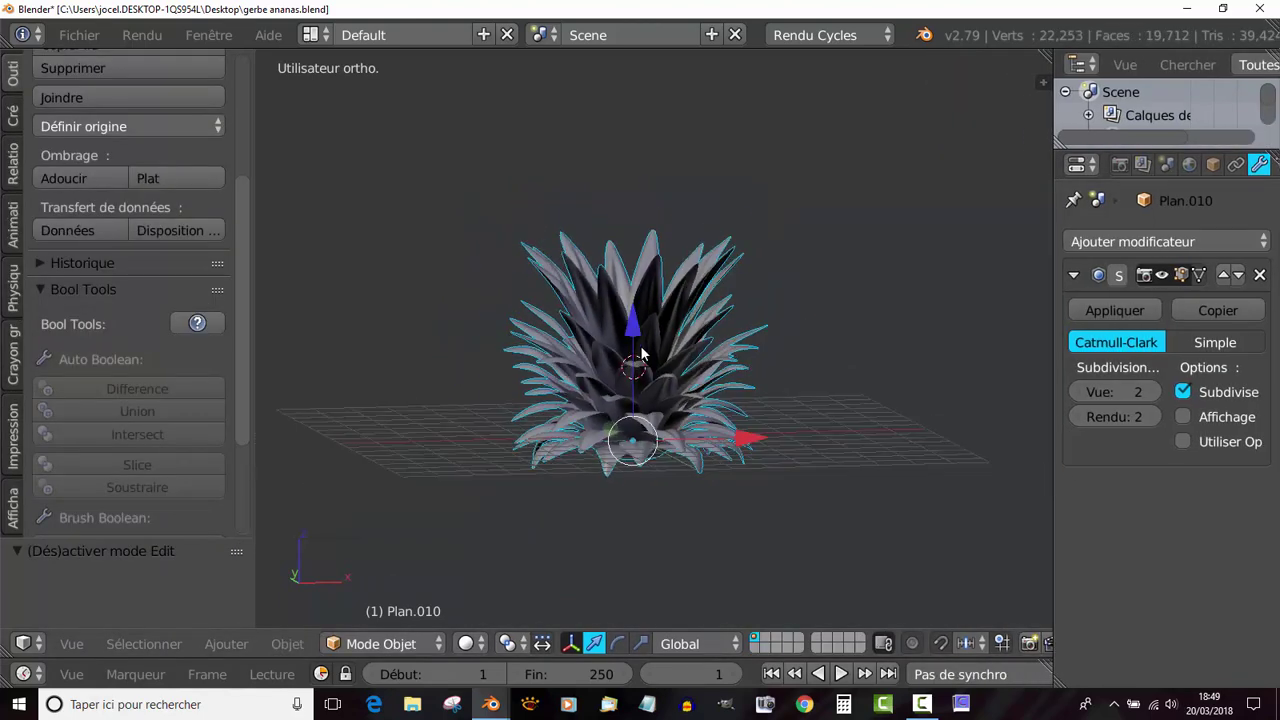
key("Tab")
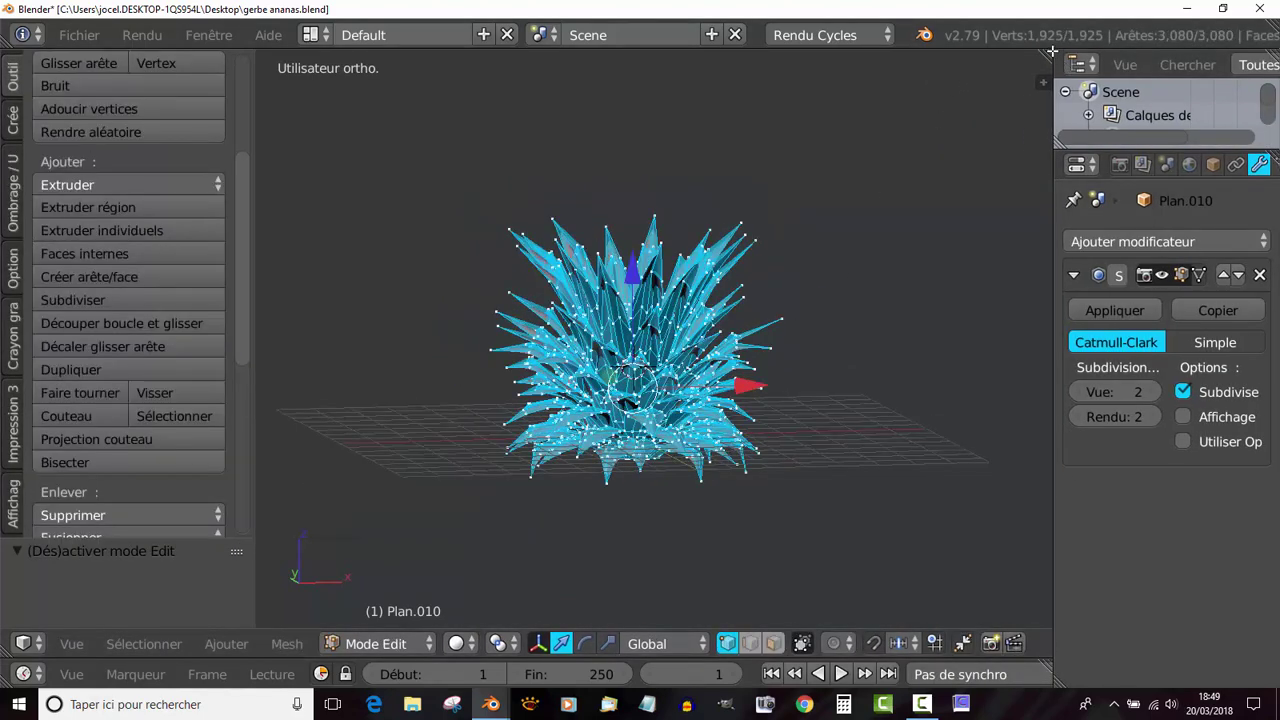
Step: Split the 3D view into two side-by-side areas and change the new one to the UV/Image editor
left_click_drag(1041, 55, 730, 118)
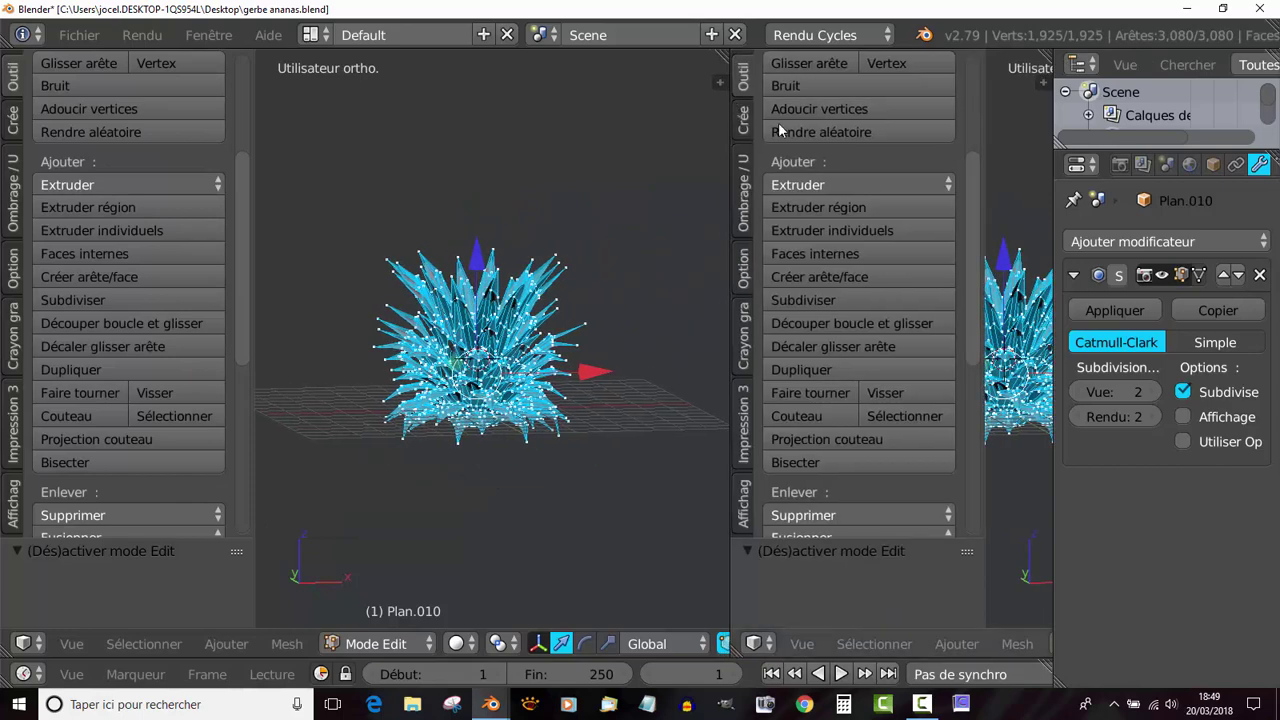
left_click_drag(982, 135, 705, 235)
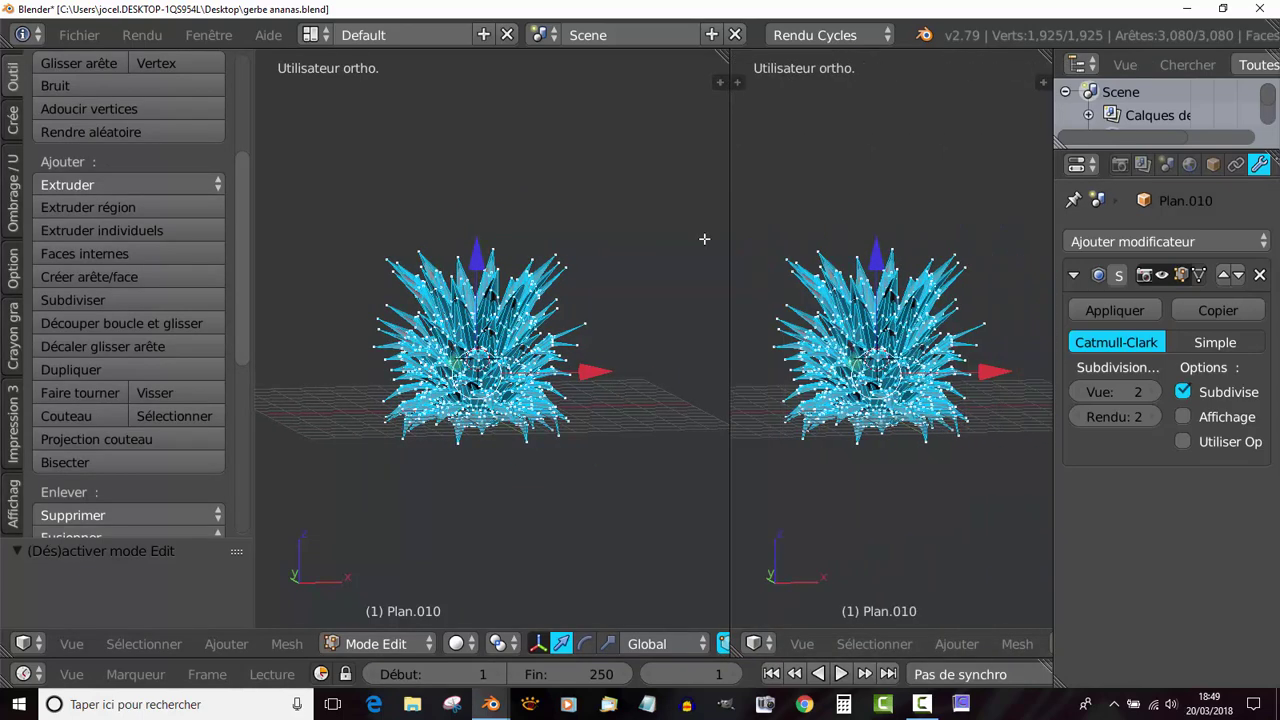
left_click(753, 645)
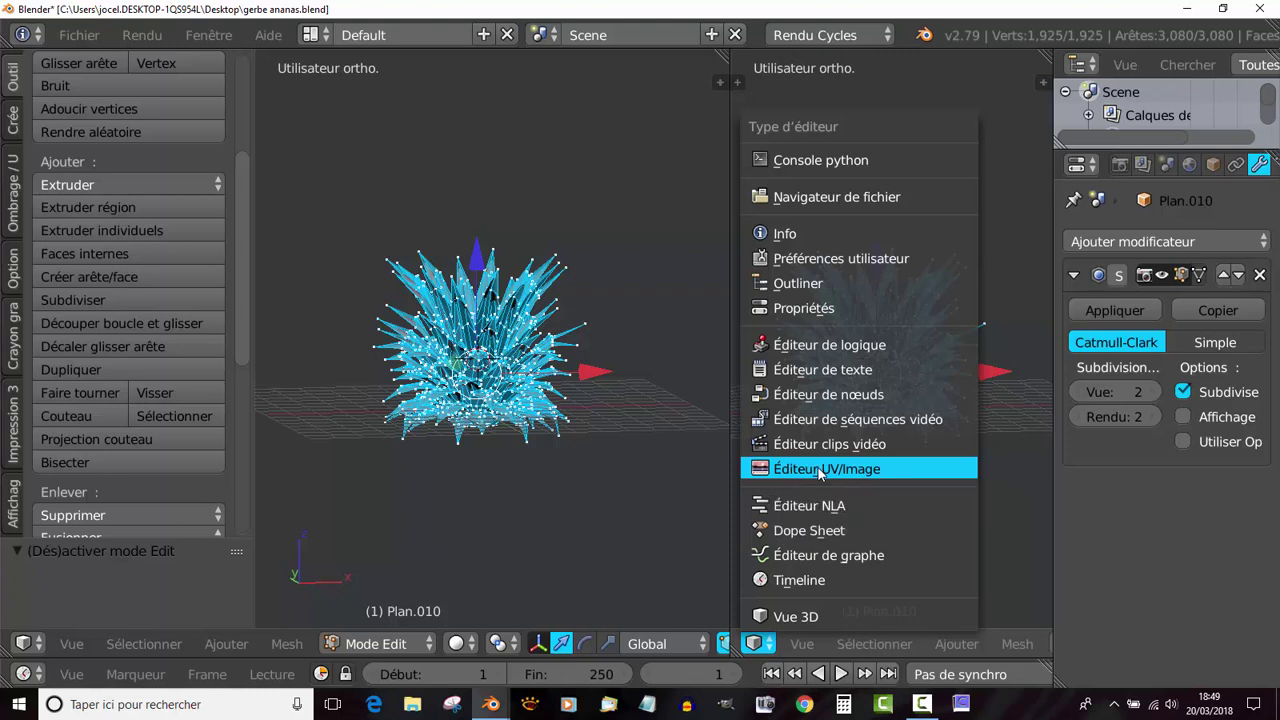
left_click(820, 470)
Step: Widen the UV/Image editor, narrowing the tool shelf, and show the crown in front orthographic view
left_click_drag(730, 364, 620, 374)
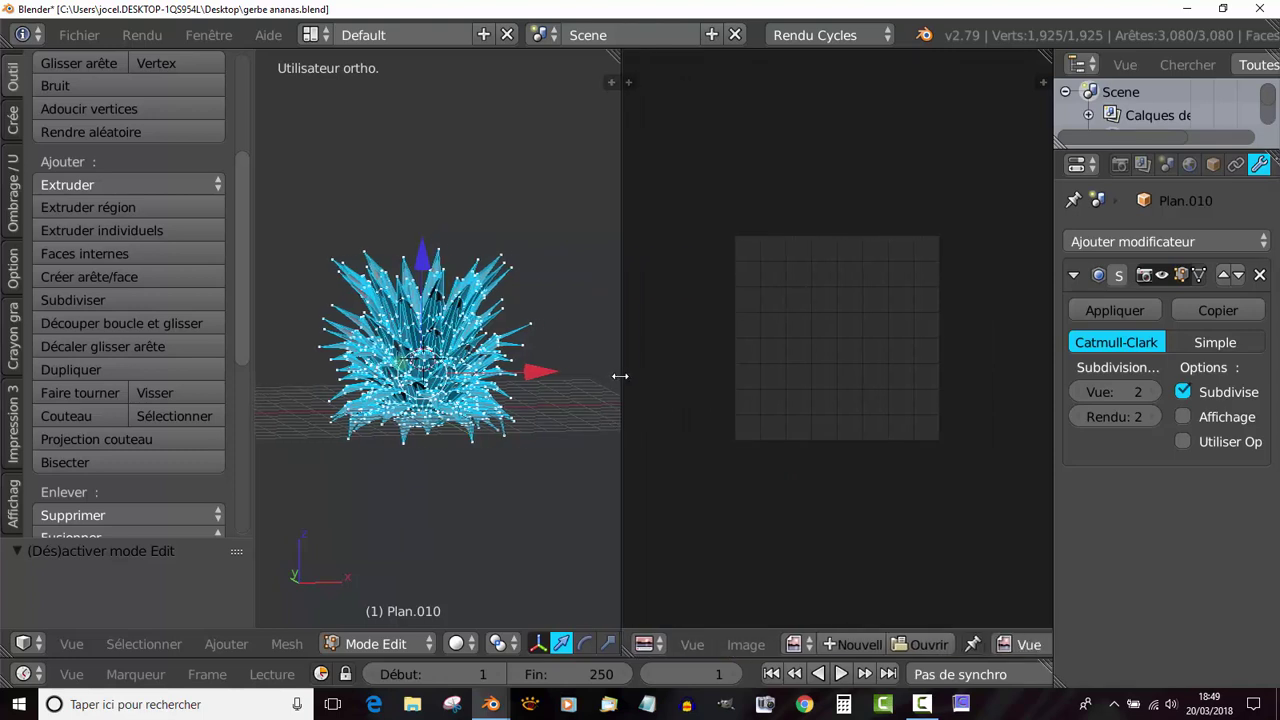
left_click_drag(256, 388, 77, 443)
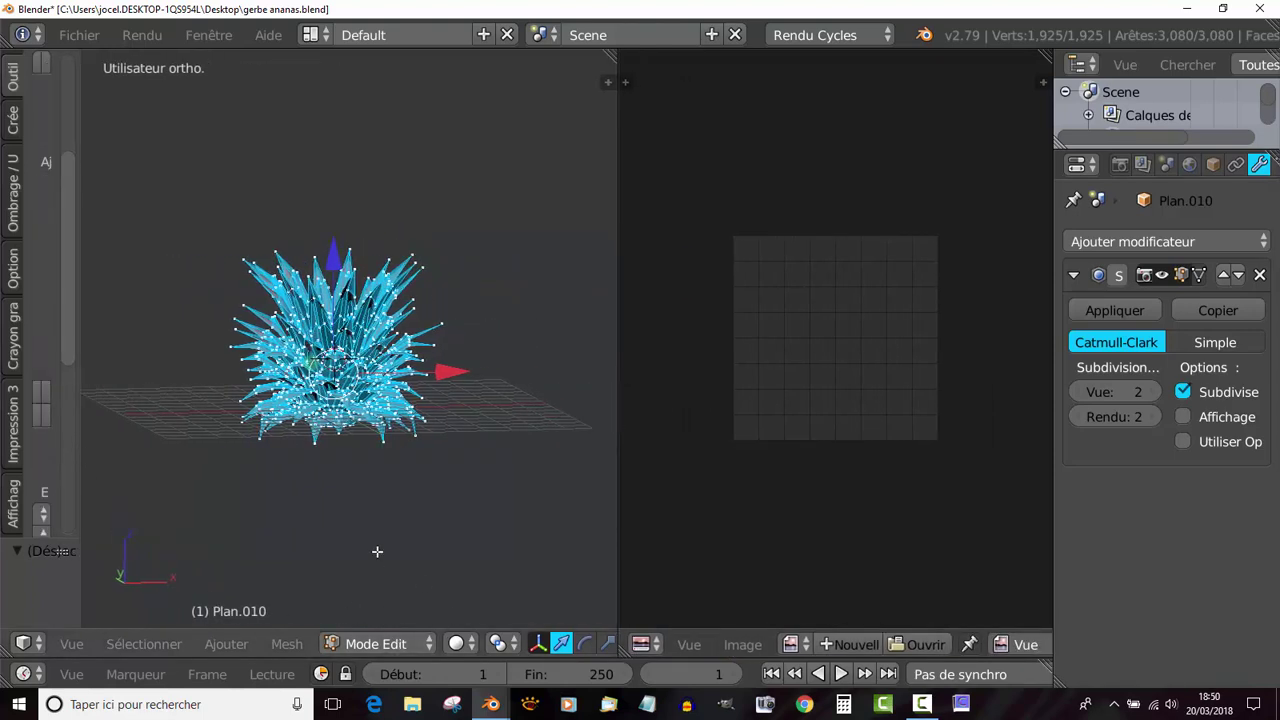
key("KP_1")
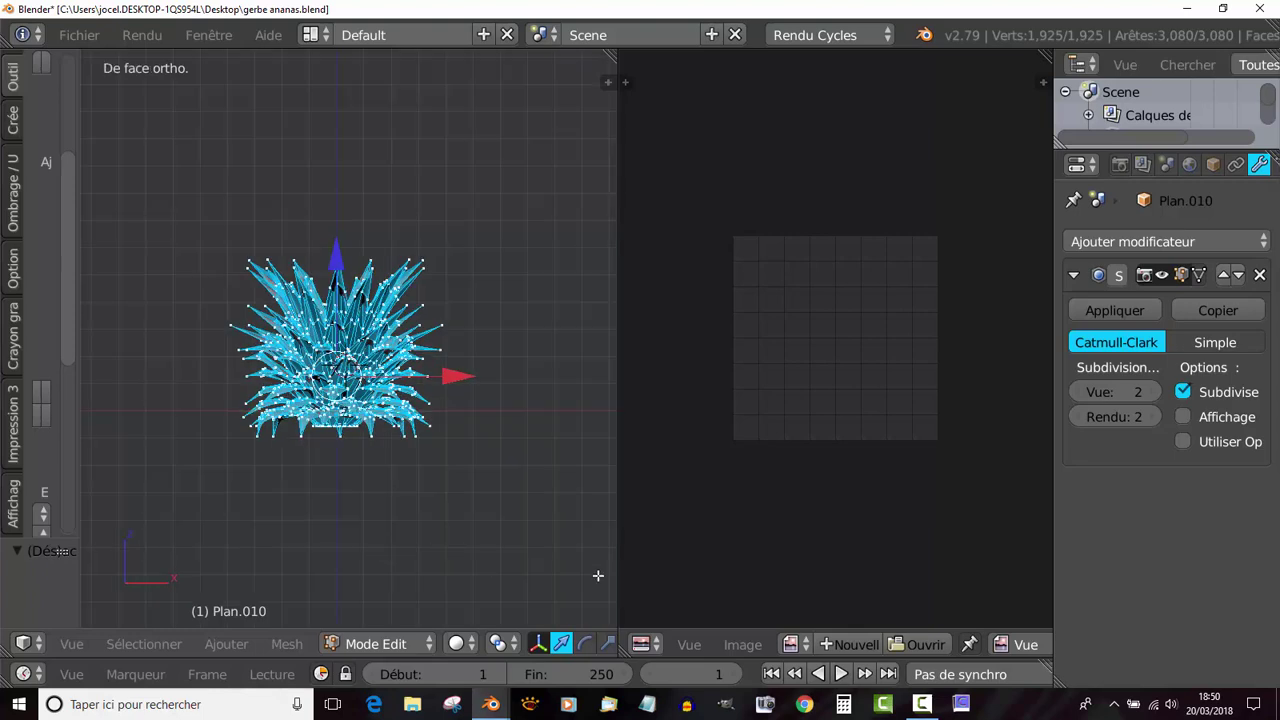
Step: Create a new material for the crown and set its surface shader to BSDF guidé
left_click_drag(1054, 228, 922, 228)
left_click(1175, 164)
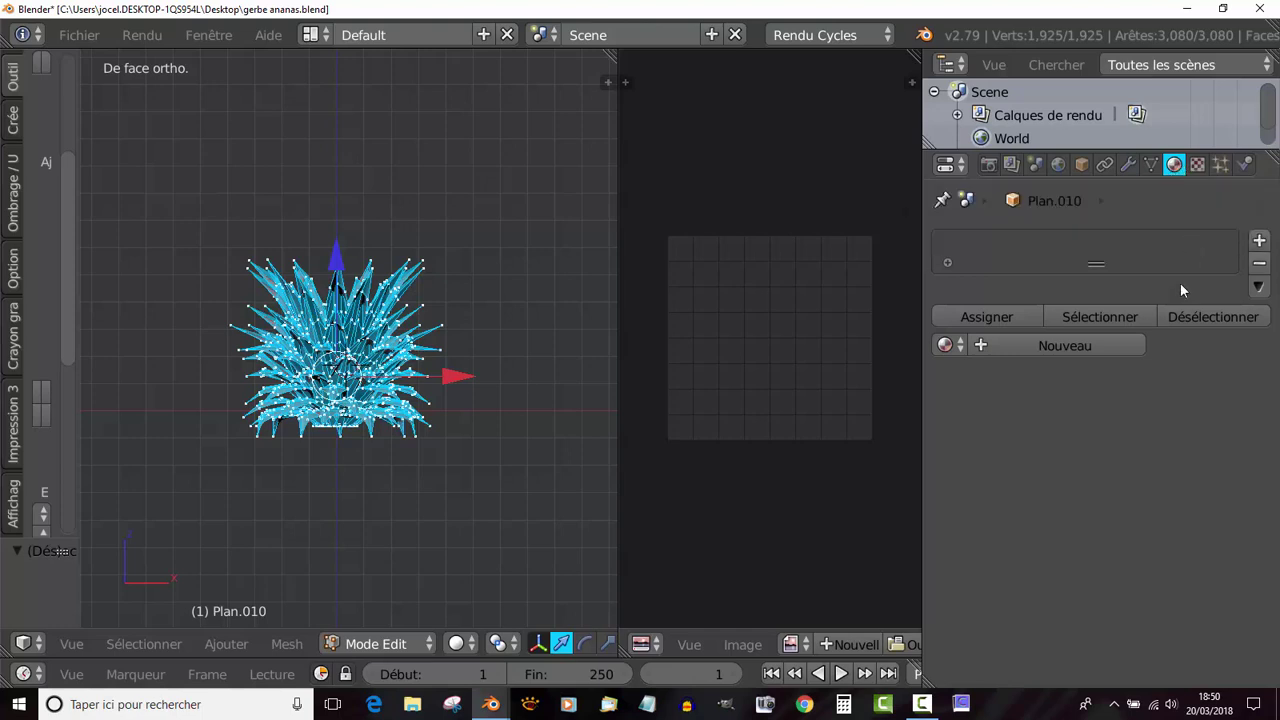
left_click(1085, 348)
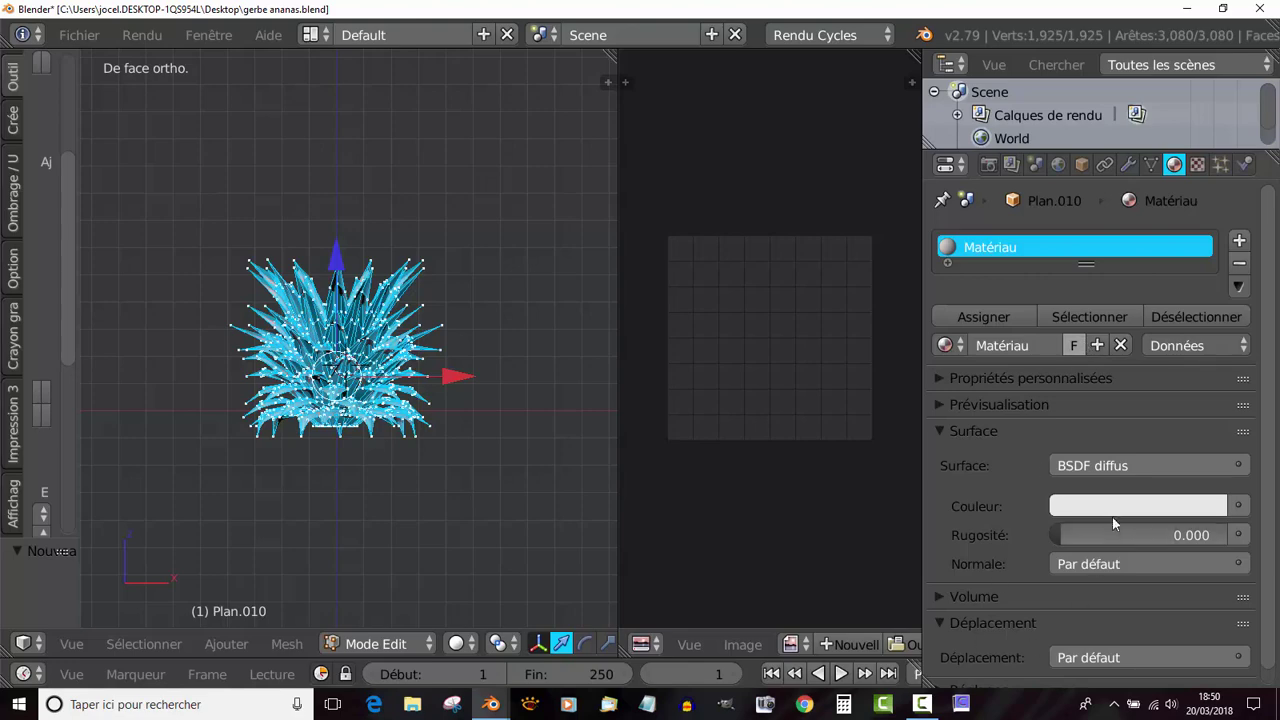
left_click(1134, 467)
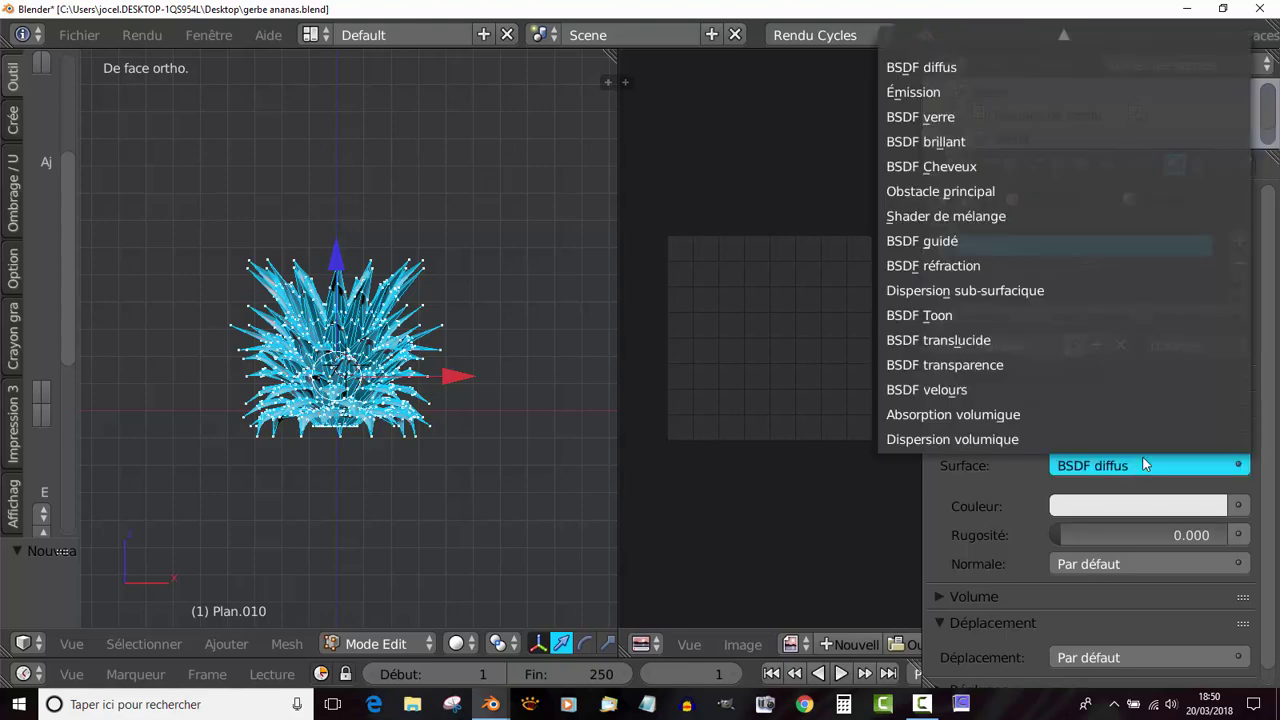
left_click(937, 244)
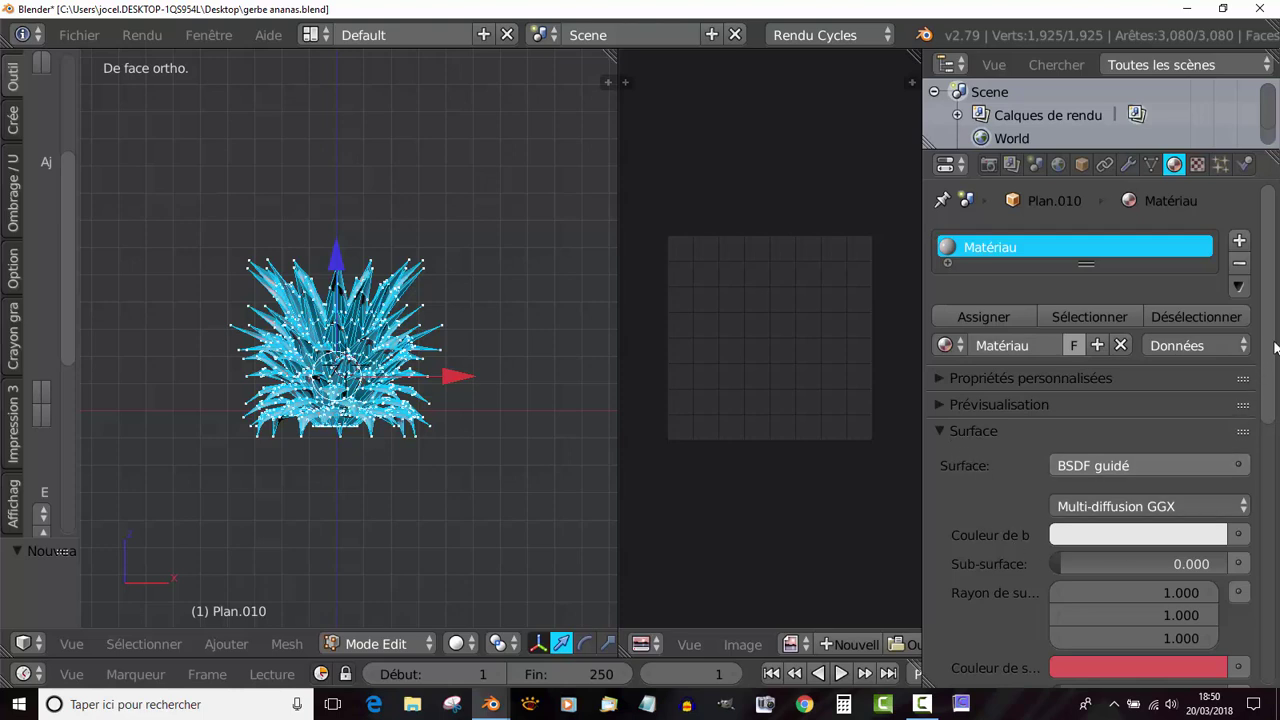
Step: Assign a Texture image node to the material's base colour
left_click_drag(1270, 348, 1276, 450)
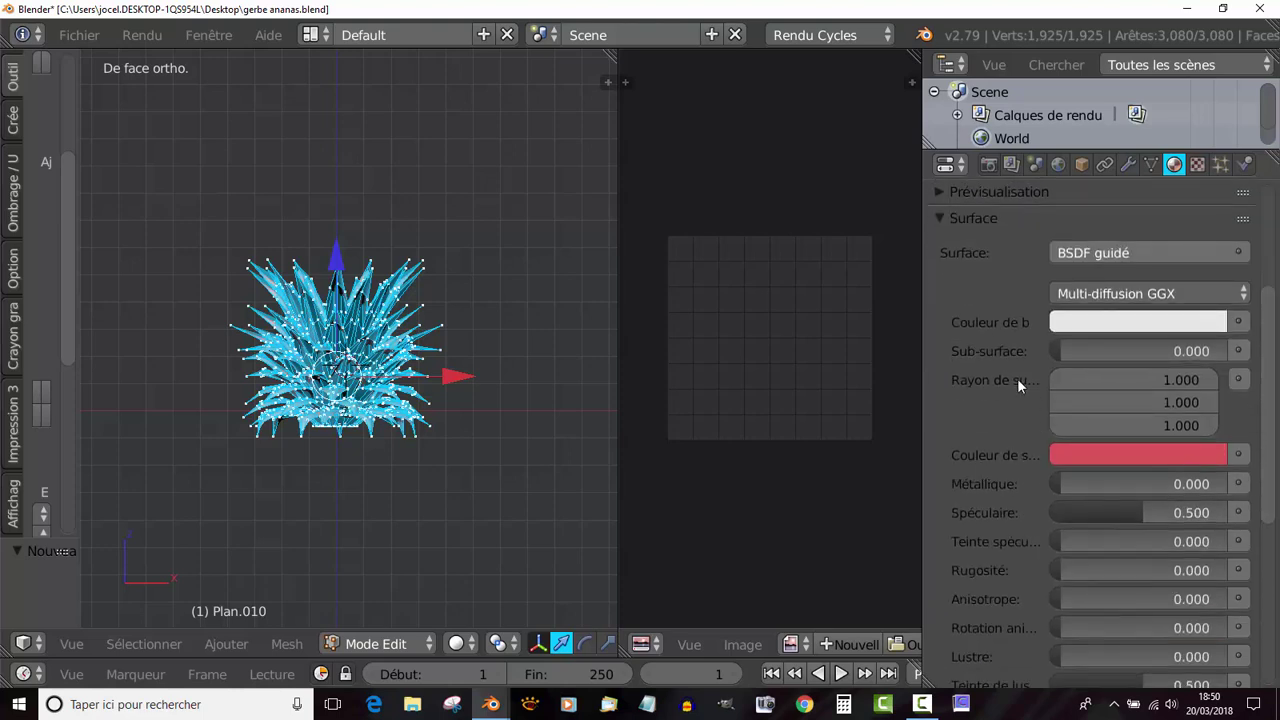
left_click(1238, 322)
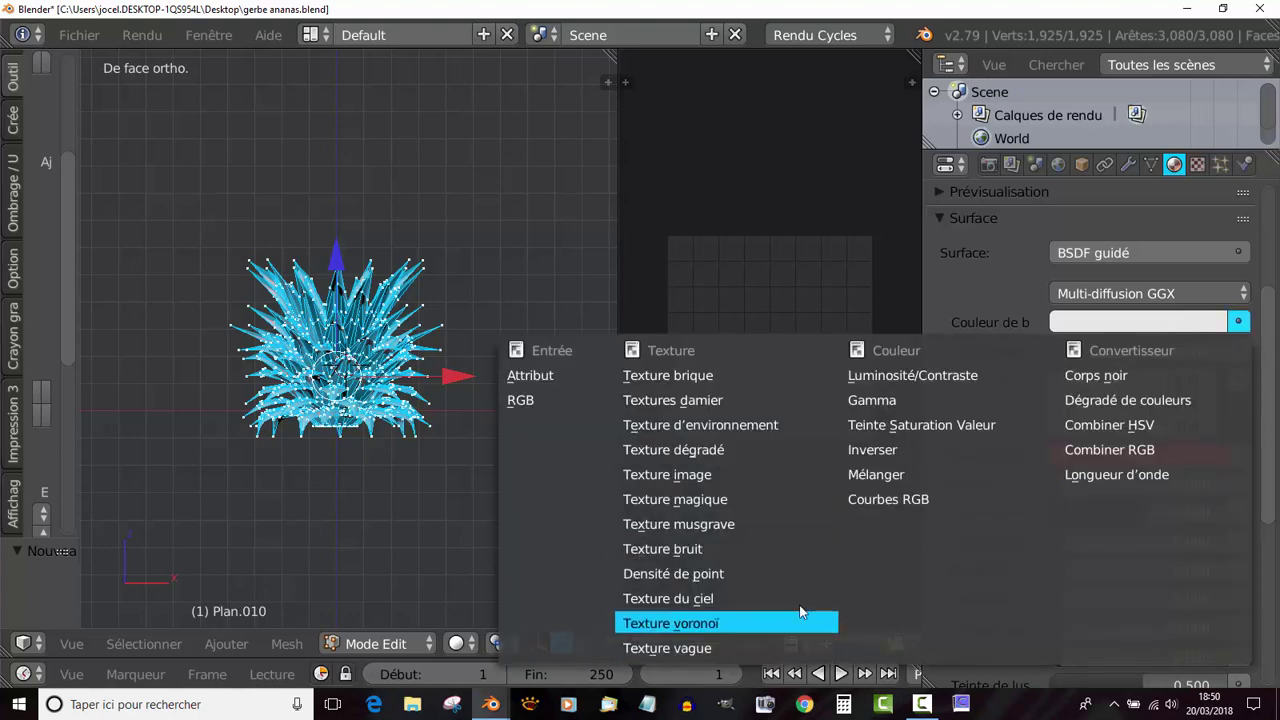
left_click(675, 474)
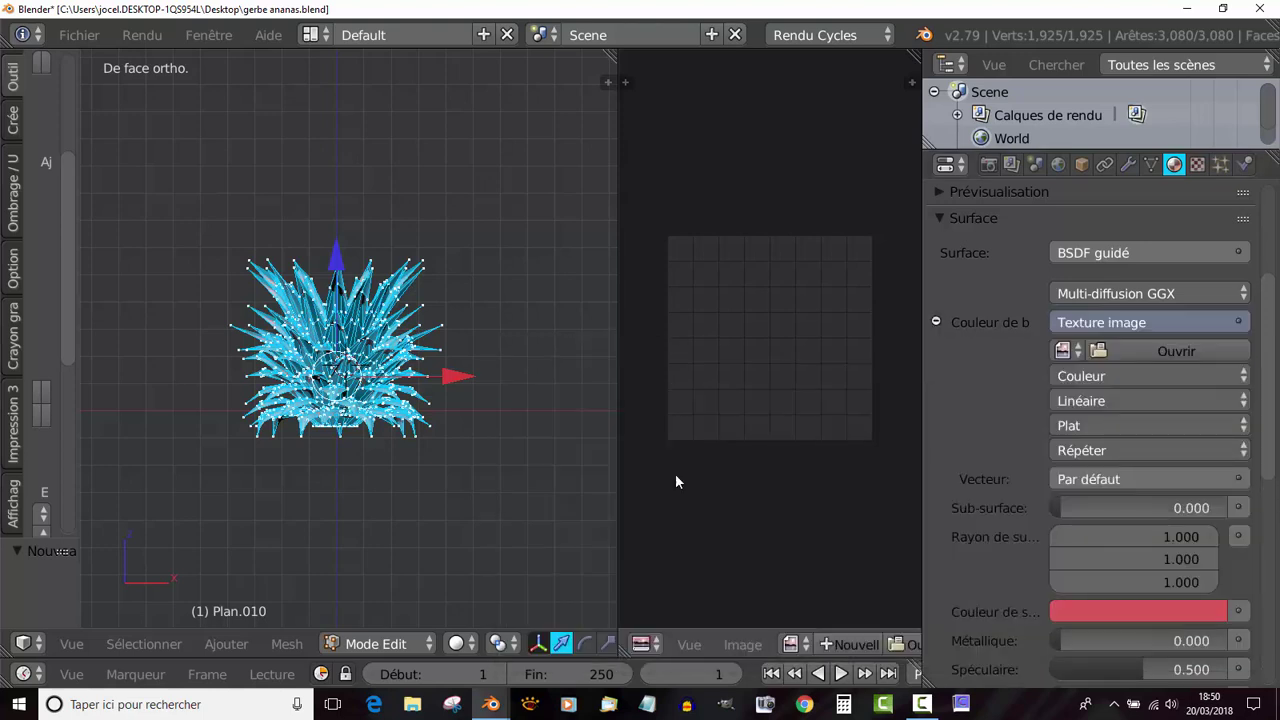
Step: Load "Texture pour feuillage.png" from the desktop (Bureau) as the base colour's image texture
left_click(1174, 351)
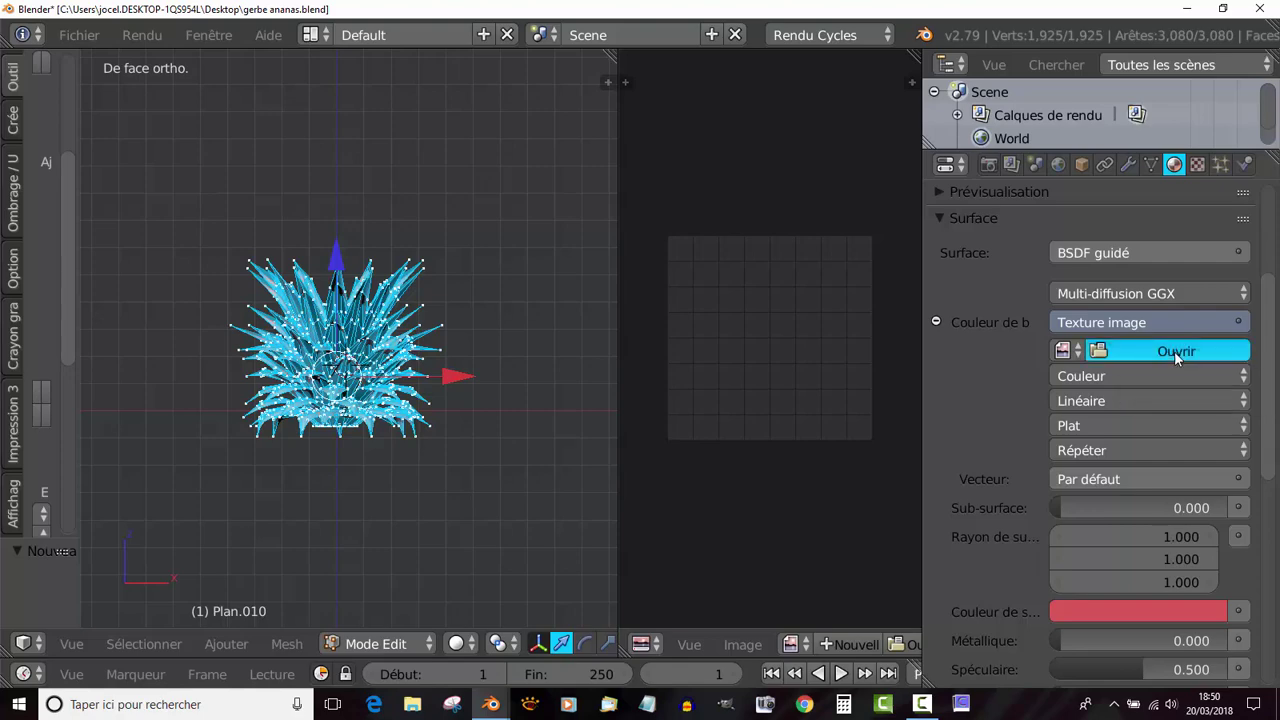
scroll(36, 206, "down", 3)
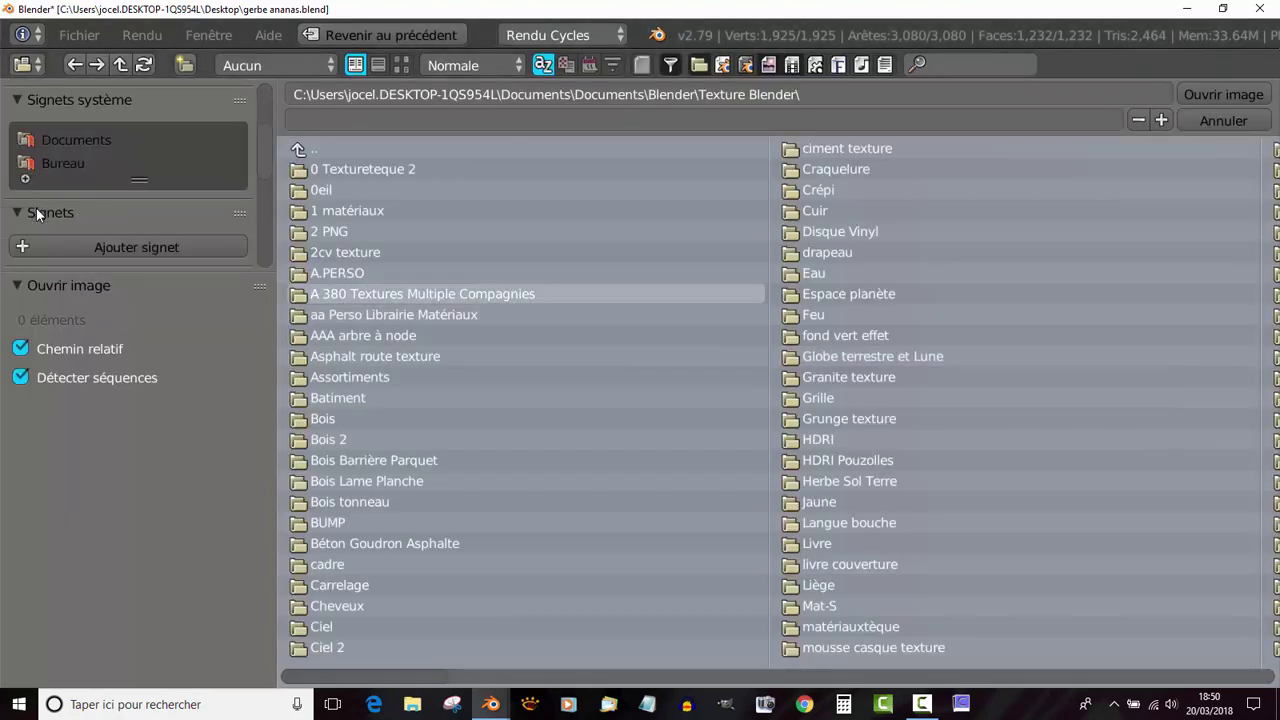
left_click(62, 158)
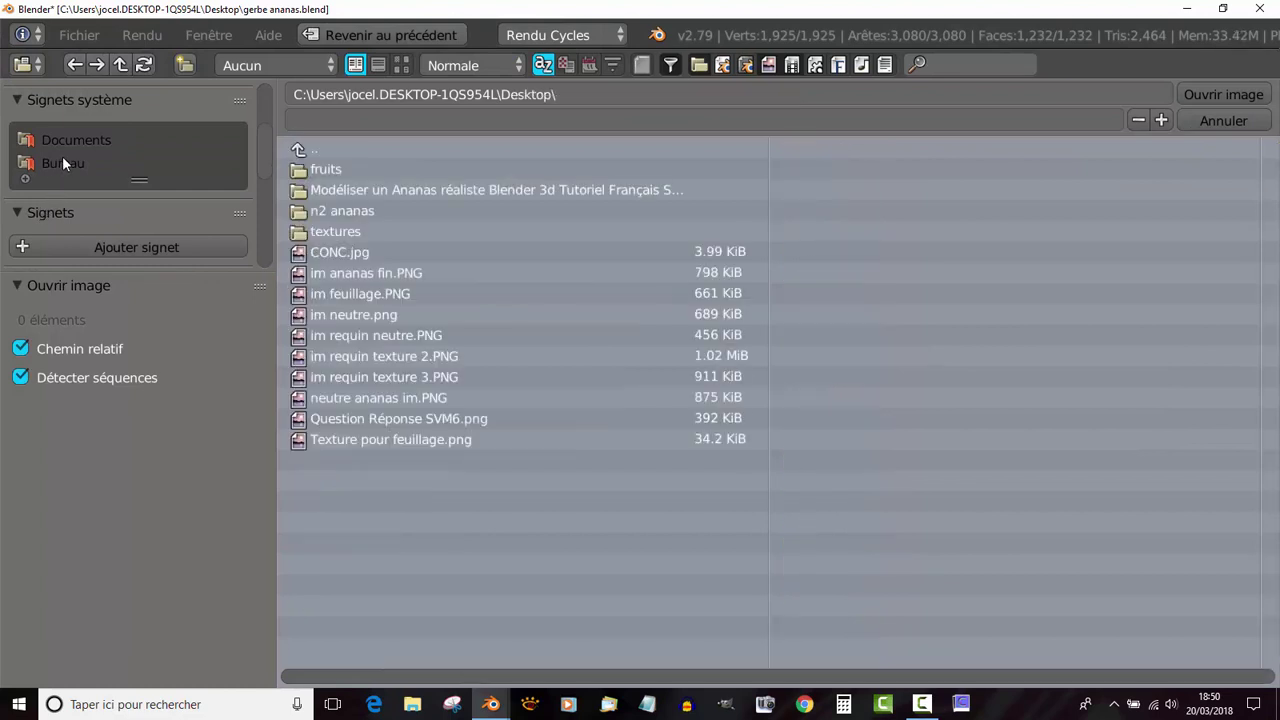
left_click(401, 65)
left_click(1092, 601)
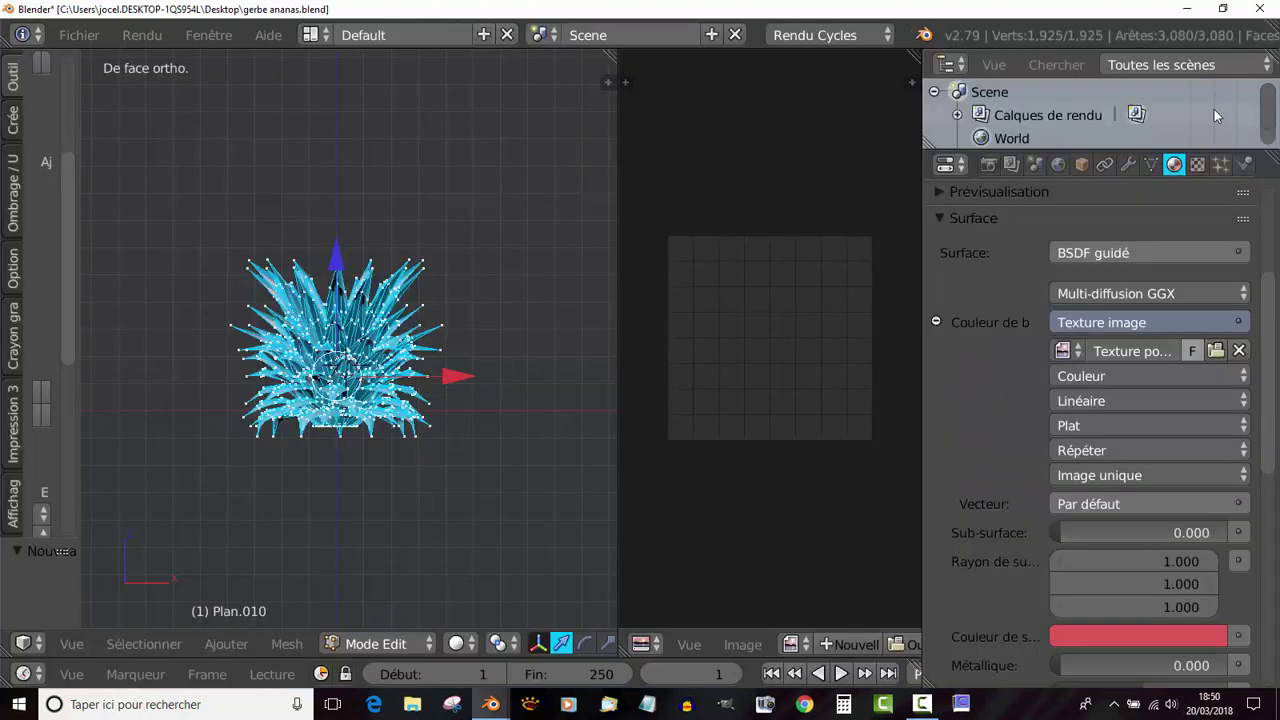
Step: Display "Texture pour feuillage.png" in the UV/Image editor
left_click(743, 645)
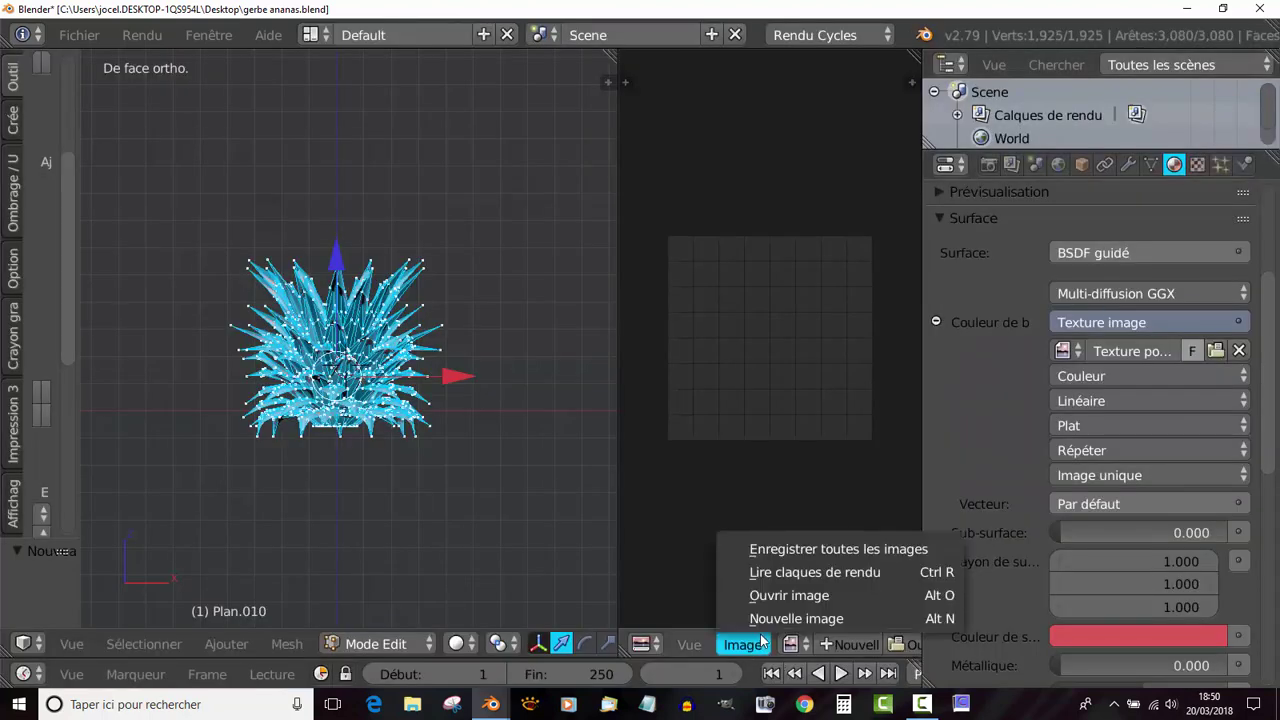
left_click(793, 649)
left_click(791, 649)
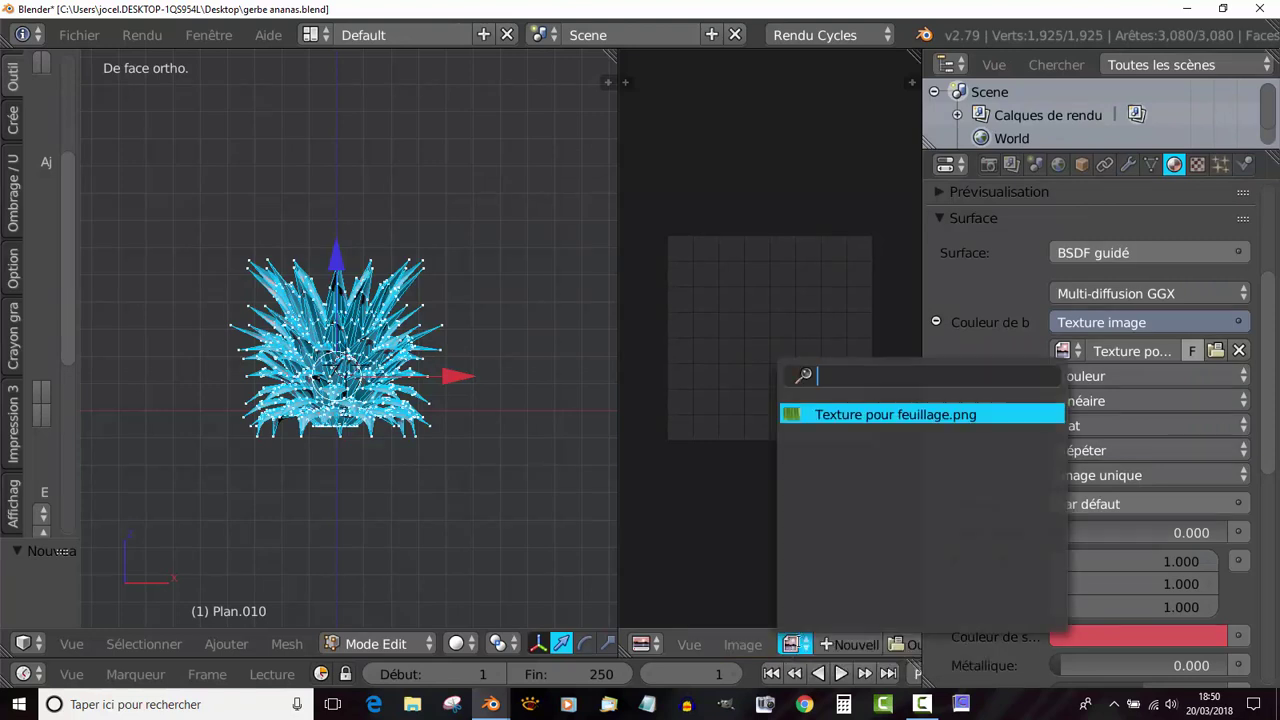
left_click(839, 414)
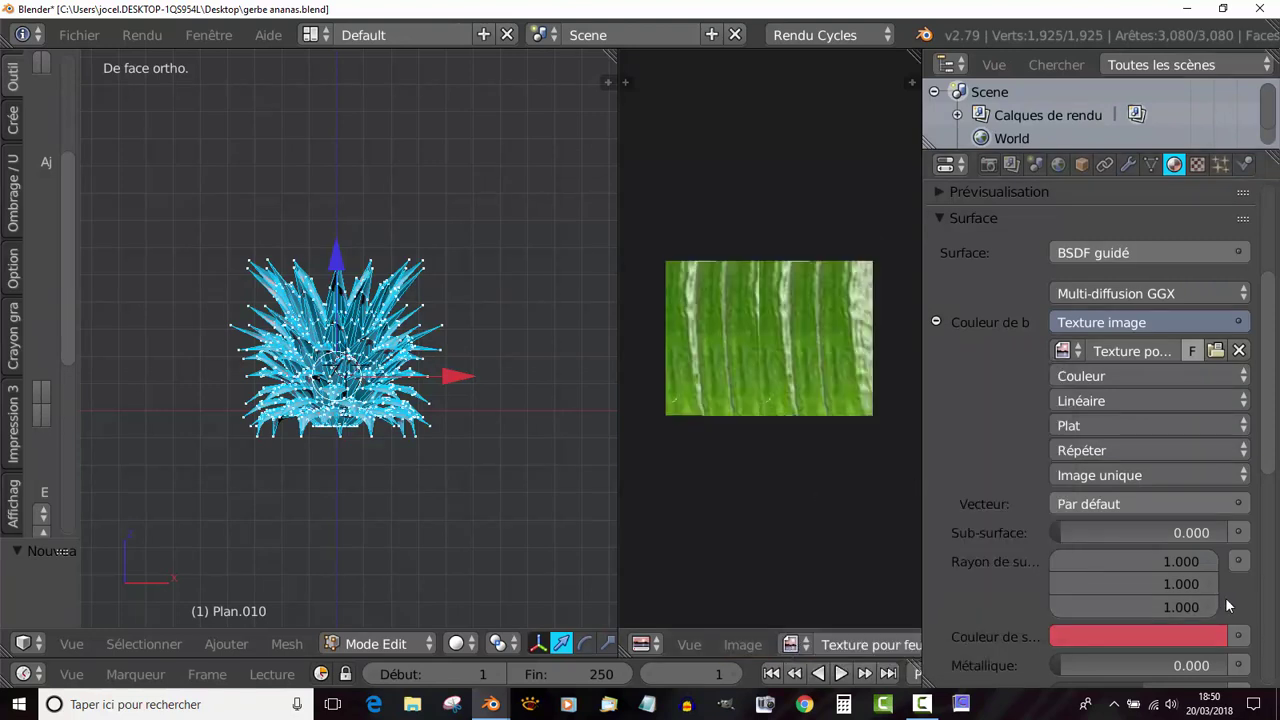
Step: Set the image texture's vector input to the UV output of the texture coordinates (Coordonnées de texture | UV)
scroll(996, 477, "down", 3)
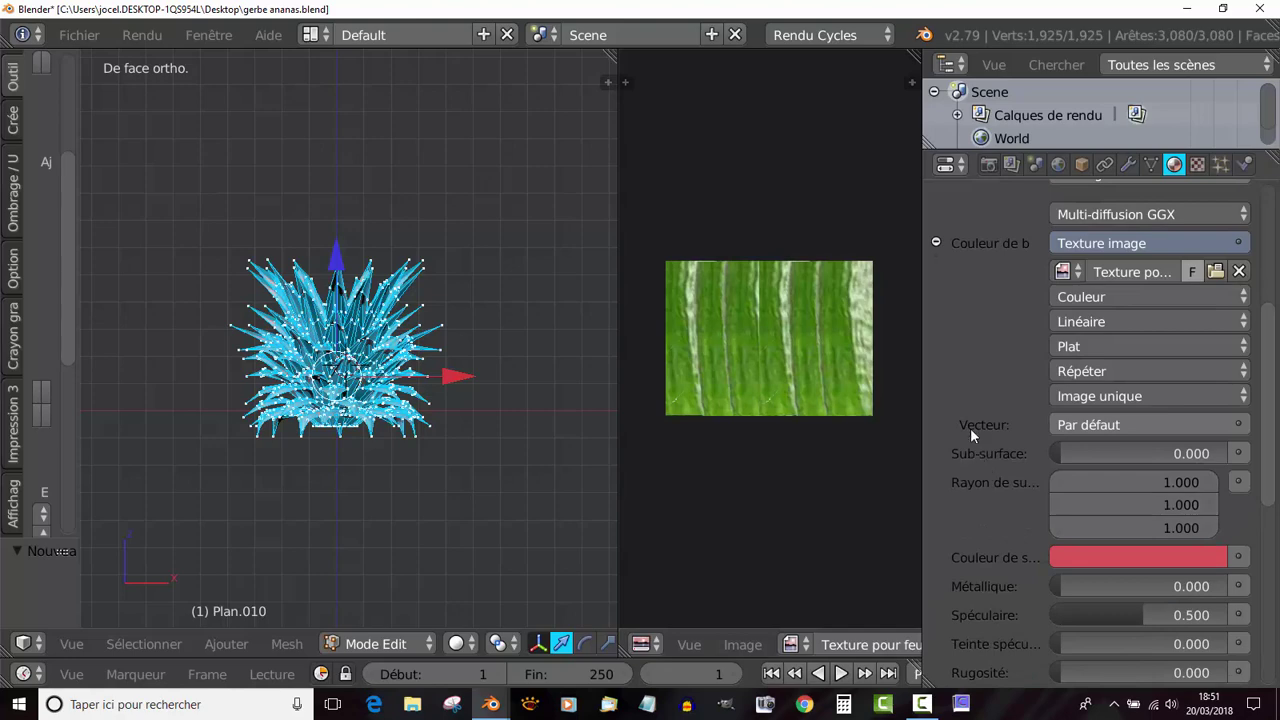
left_click(1240, 425)
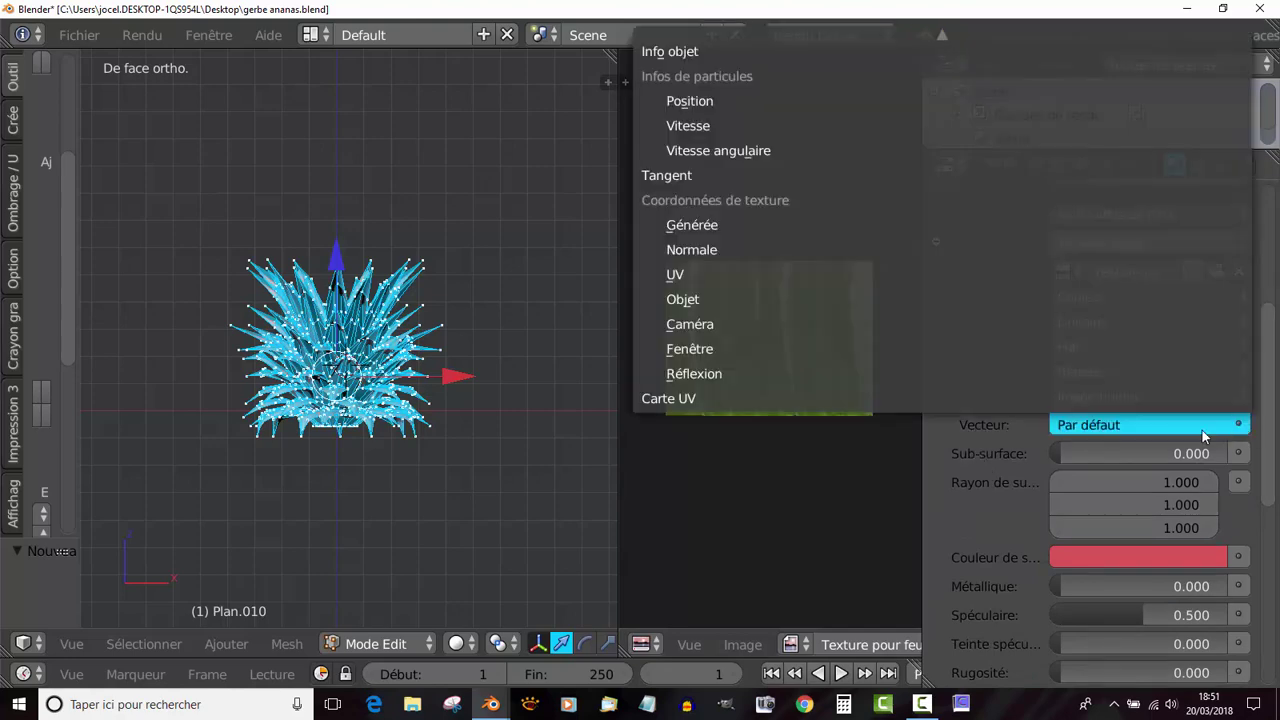
left_click(1240, 425)
left_click(686, 274)
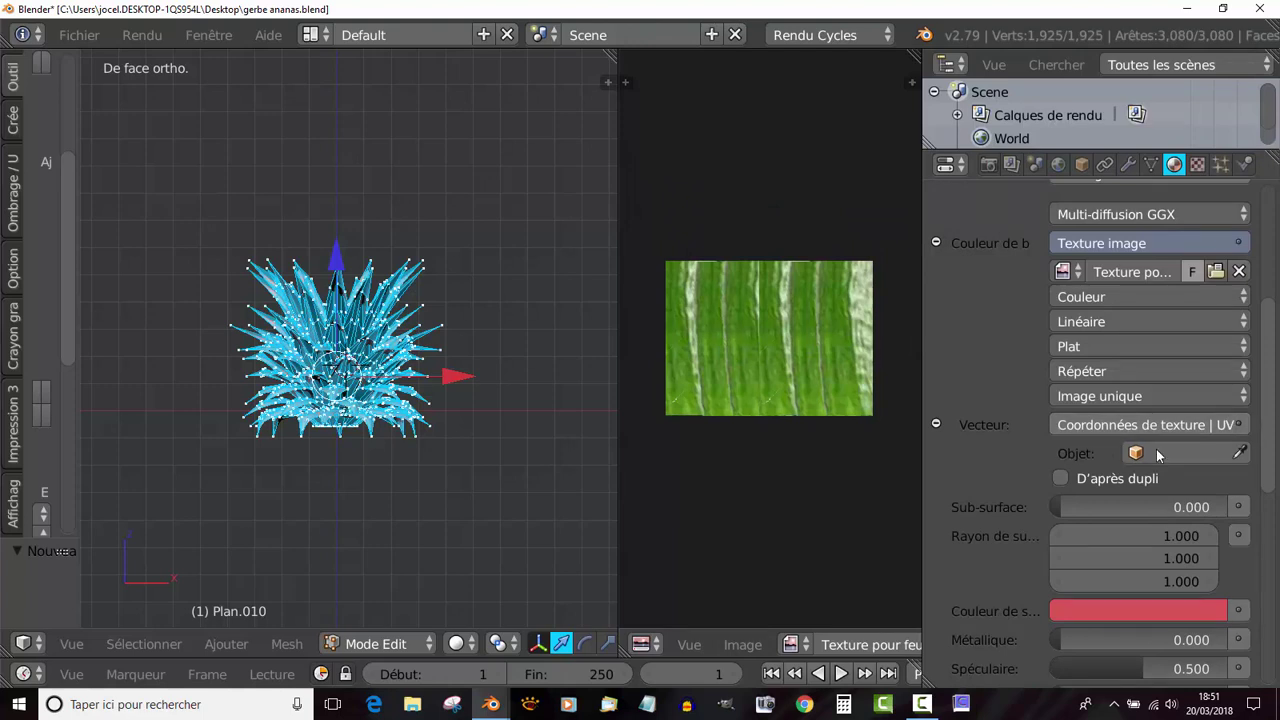
Step: Widen the UV/Image editor, then unwrap the whole crown mesh from the front view with Projeter depuis vue
left_click_drag(922, 480, 1043, 475)
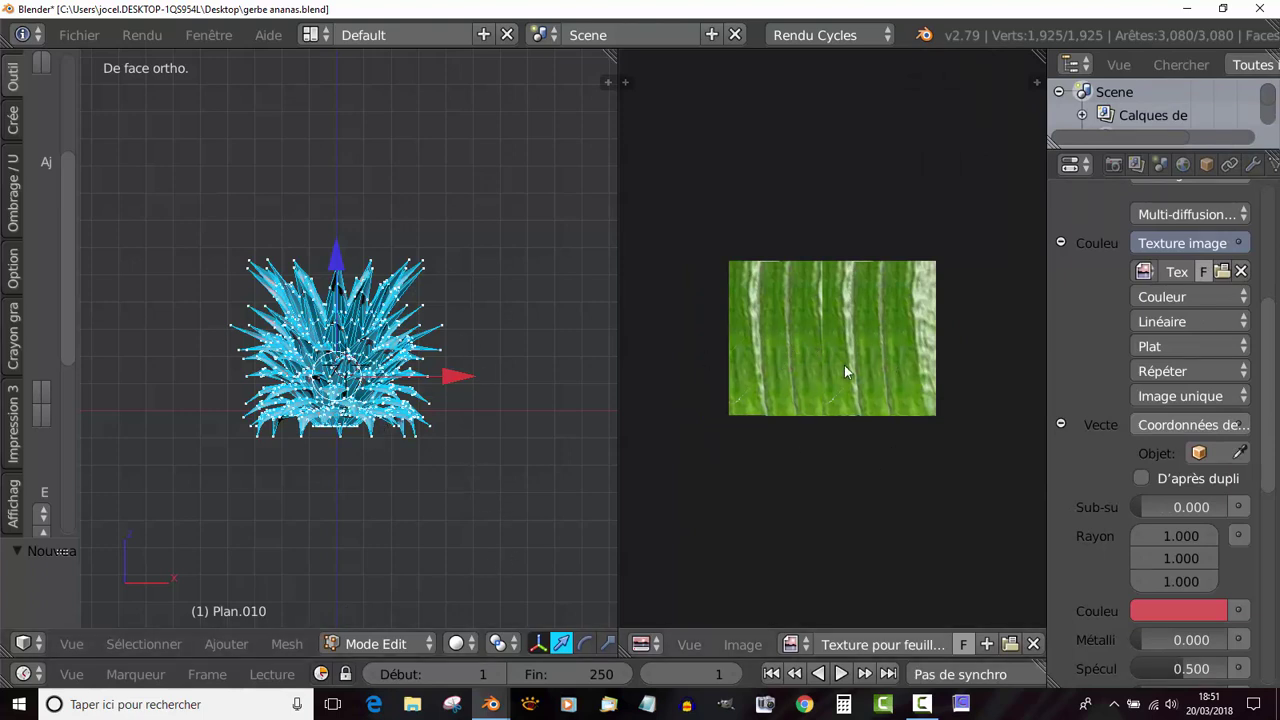
scroll(401, 468, "up", 1)
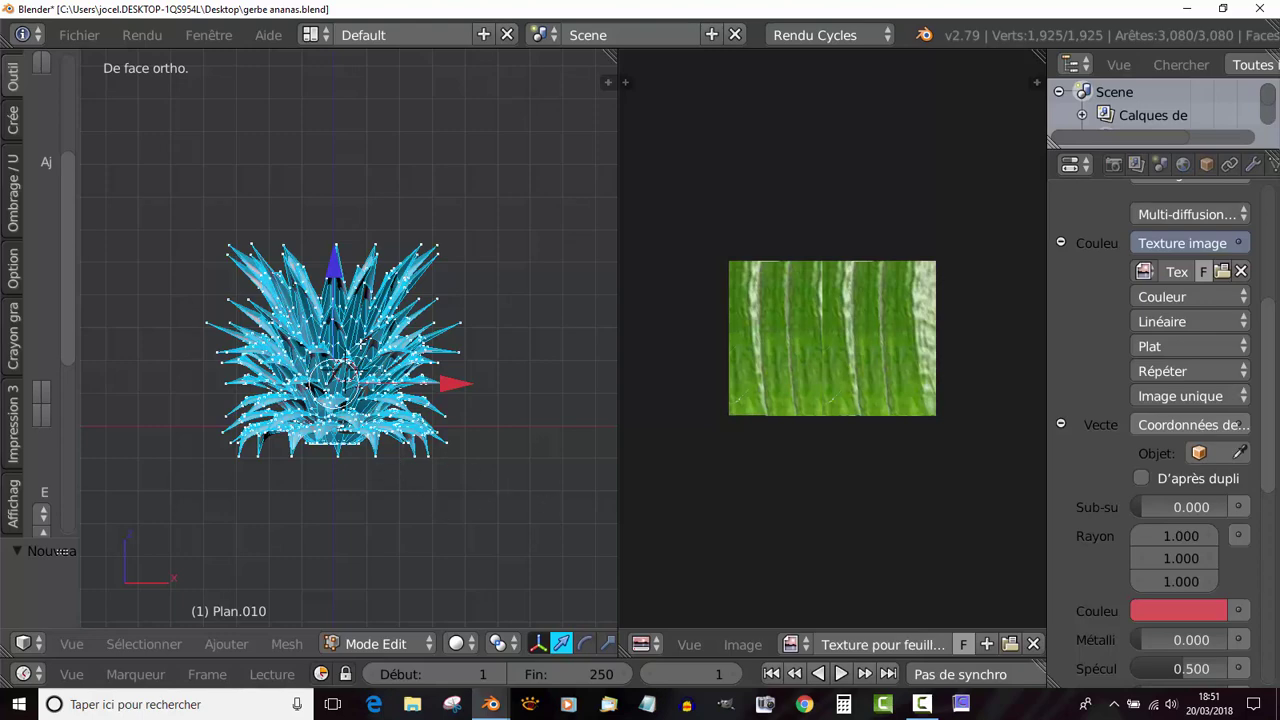
key("a")
key("a")
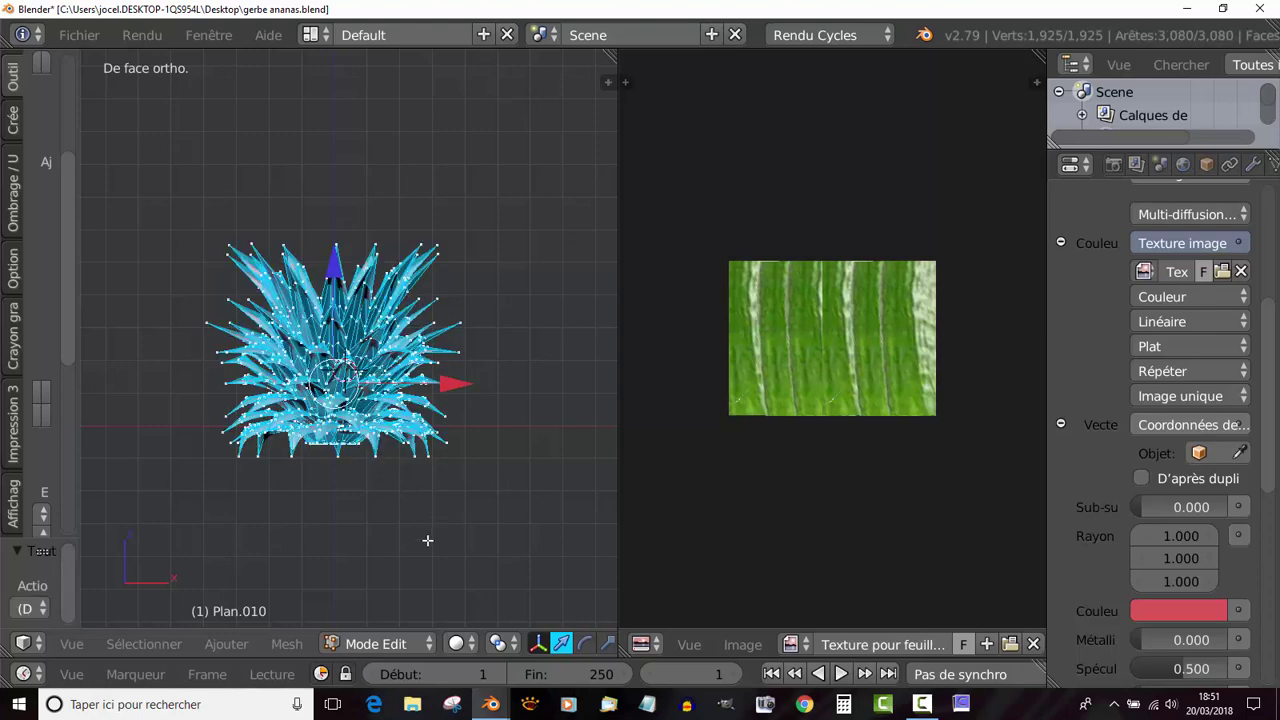
left_click(287, 644)
mouse_move(347, 468)
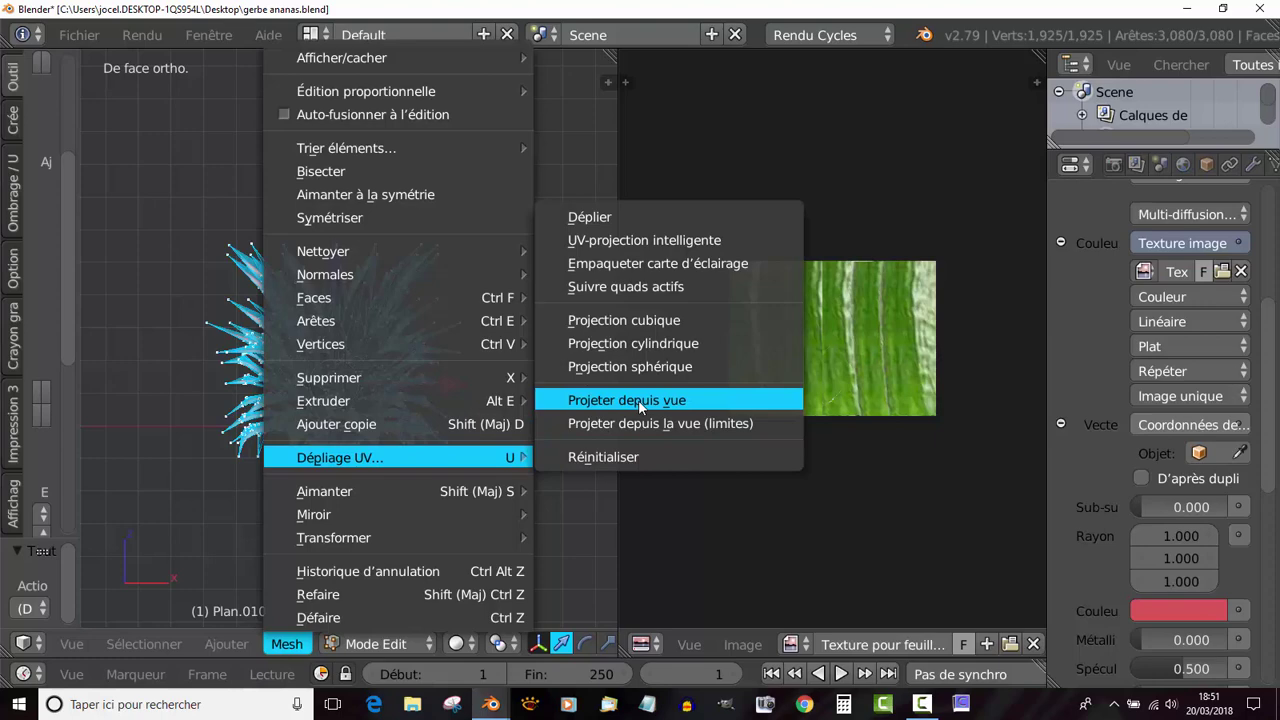
mouse_move(415, 456)
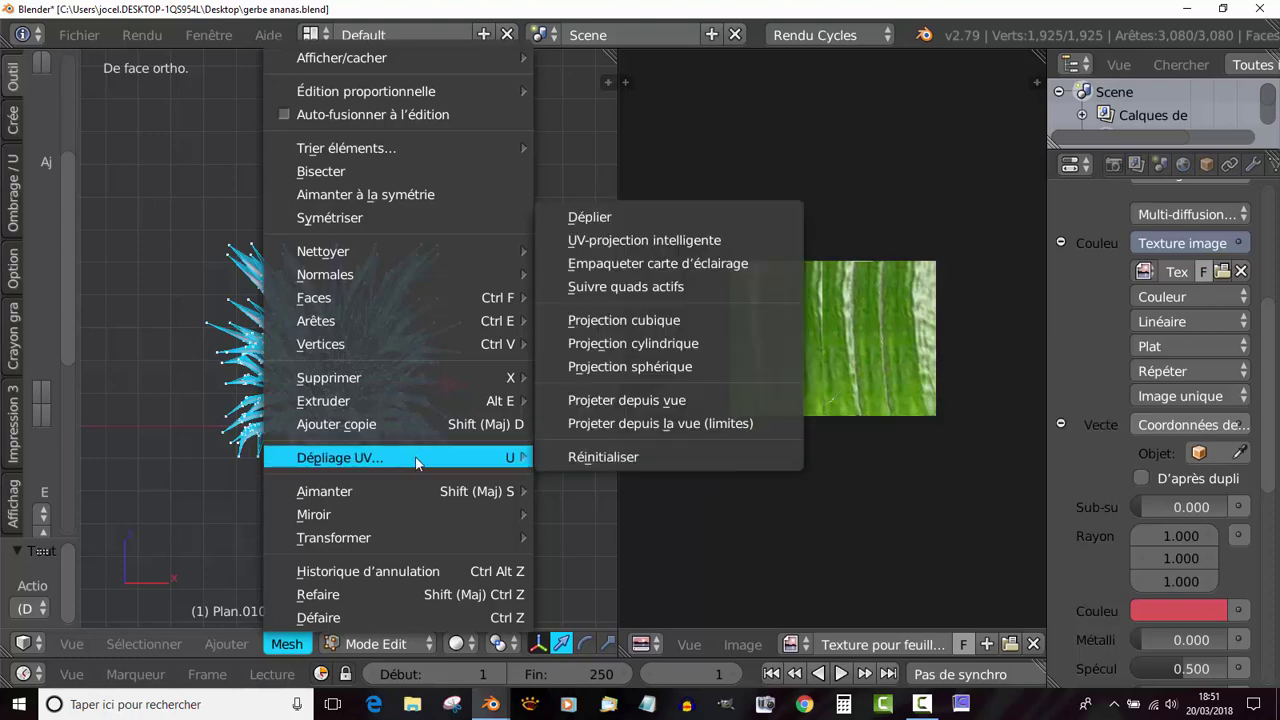
left_click(625, 399)
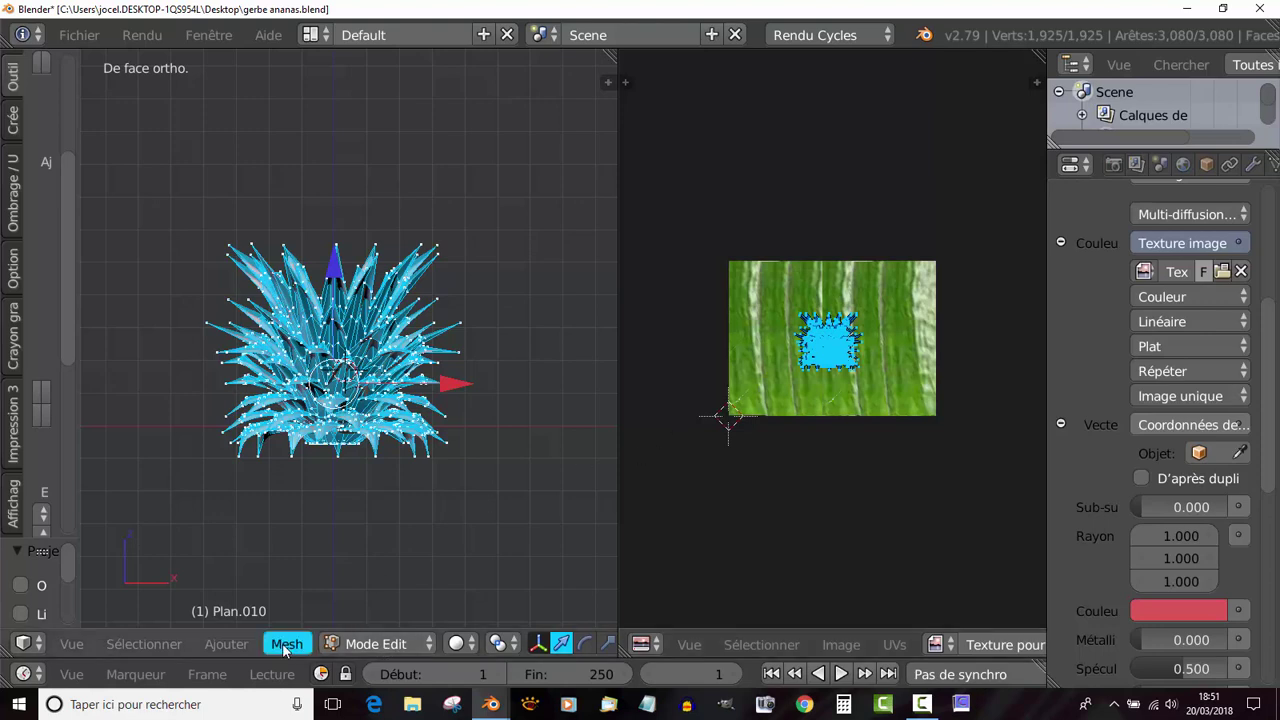
Step: Set the 3D view's shading to Matériau and inspect the textured crown in object mode
left_click(458, 643)
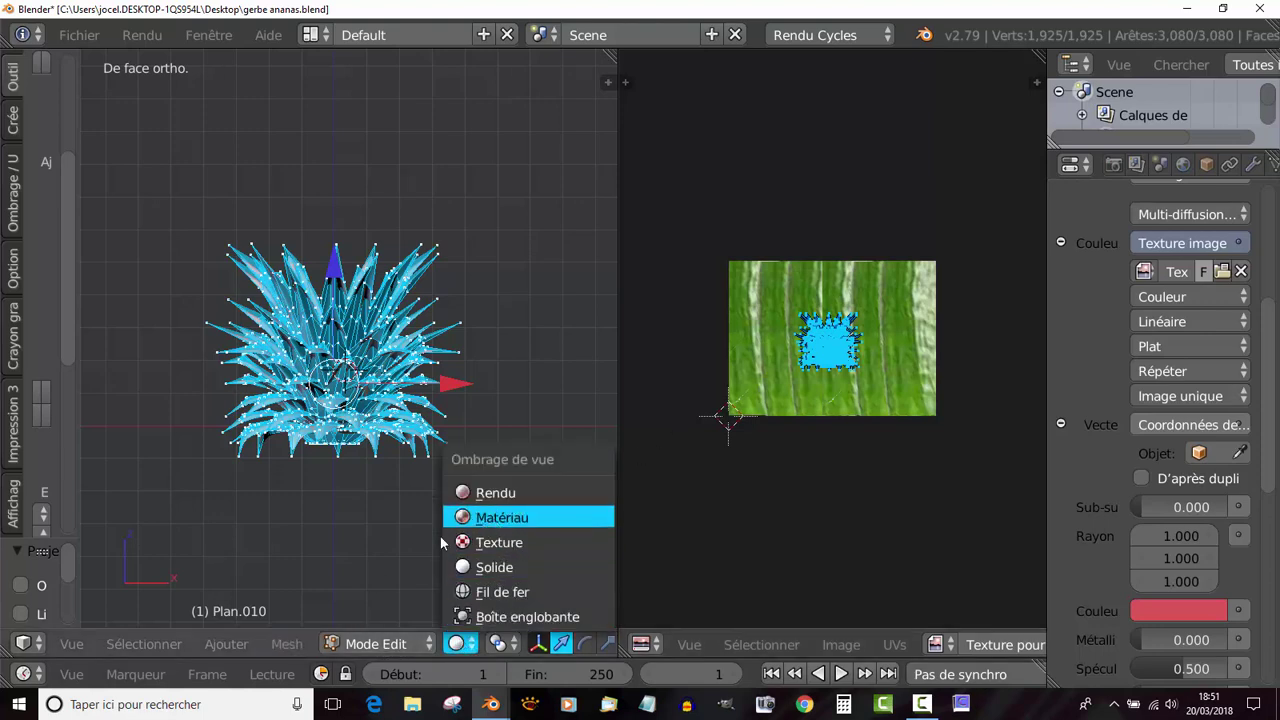
key("Return")
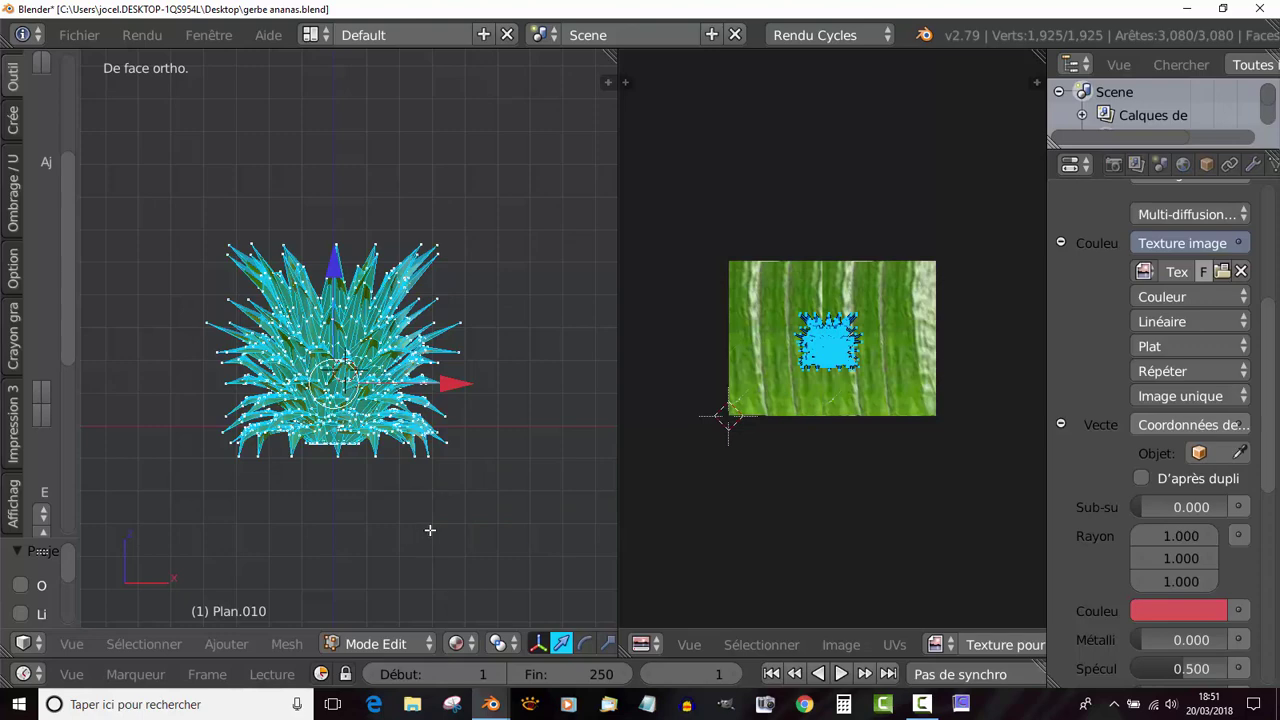
key("Tab")
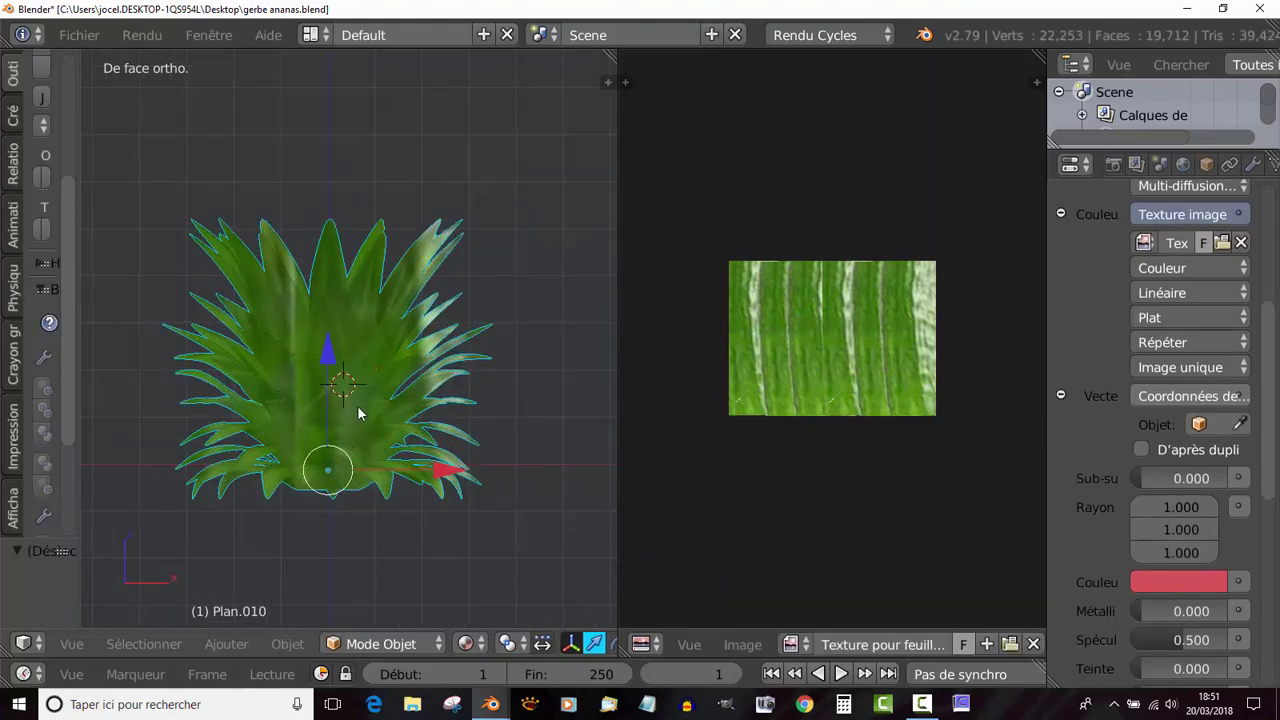
middle_click_drag(430, 530, 486, 451)
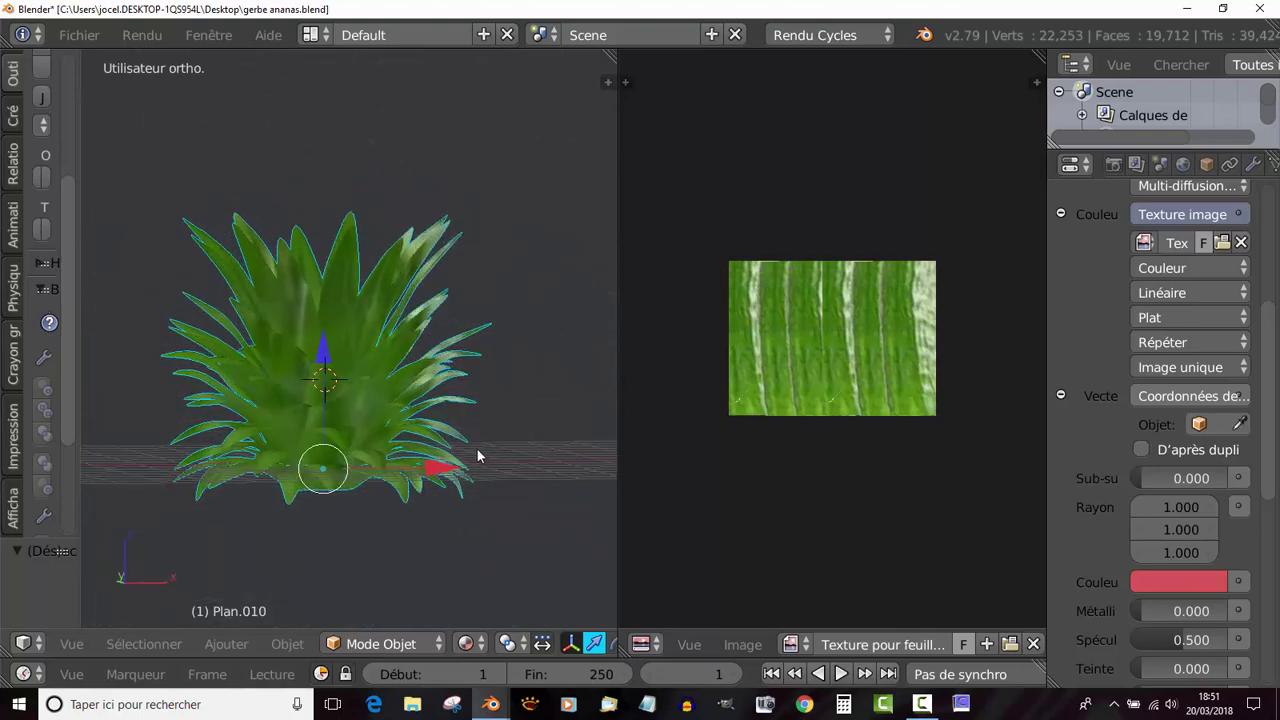
Step: Scale the crown's UV layout up by about 2.59 over the foliage image and check the result in object mode
key("Tab")
key("Tab")
key("Tab")
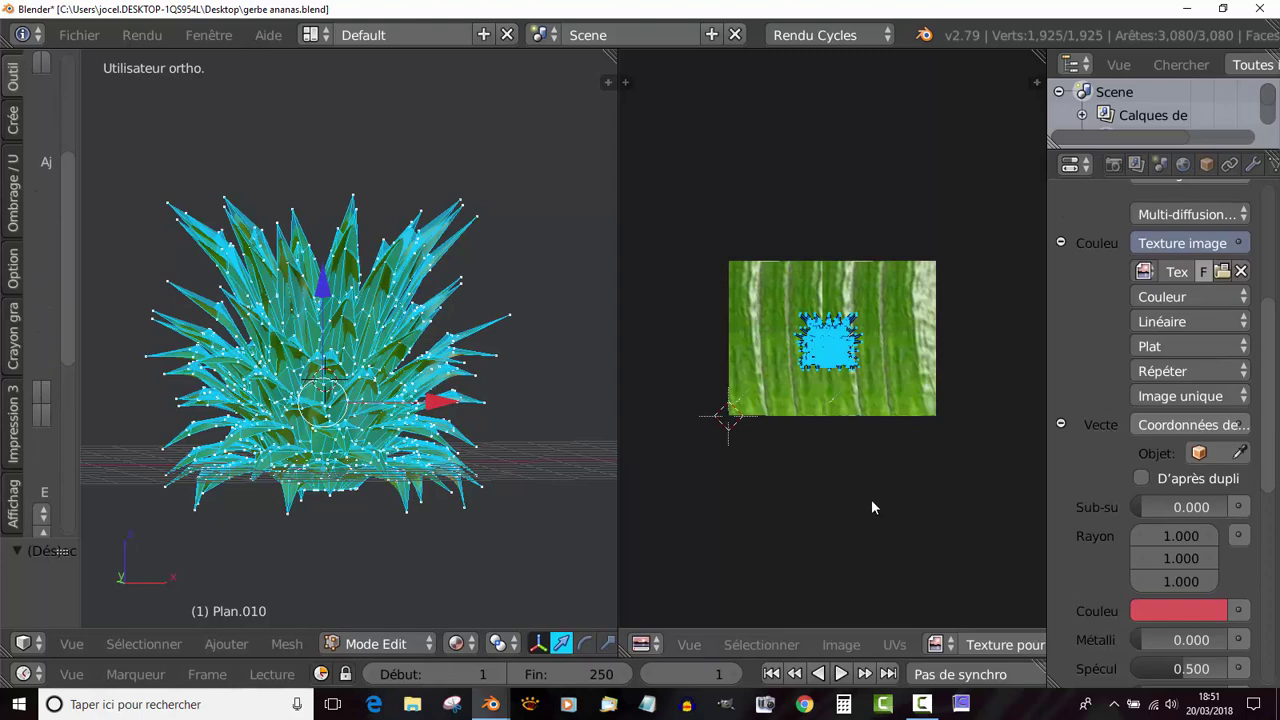
key("s")
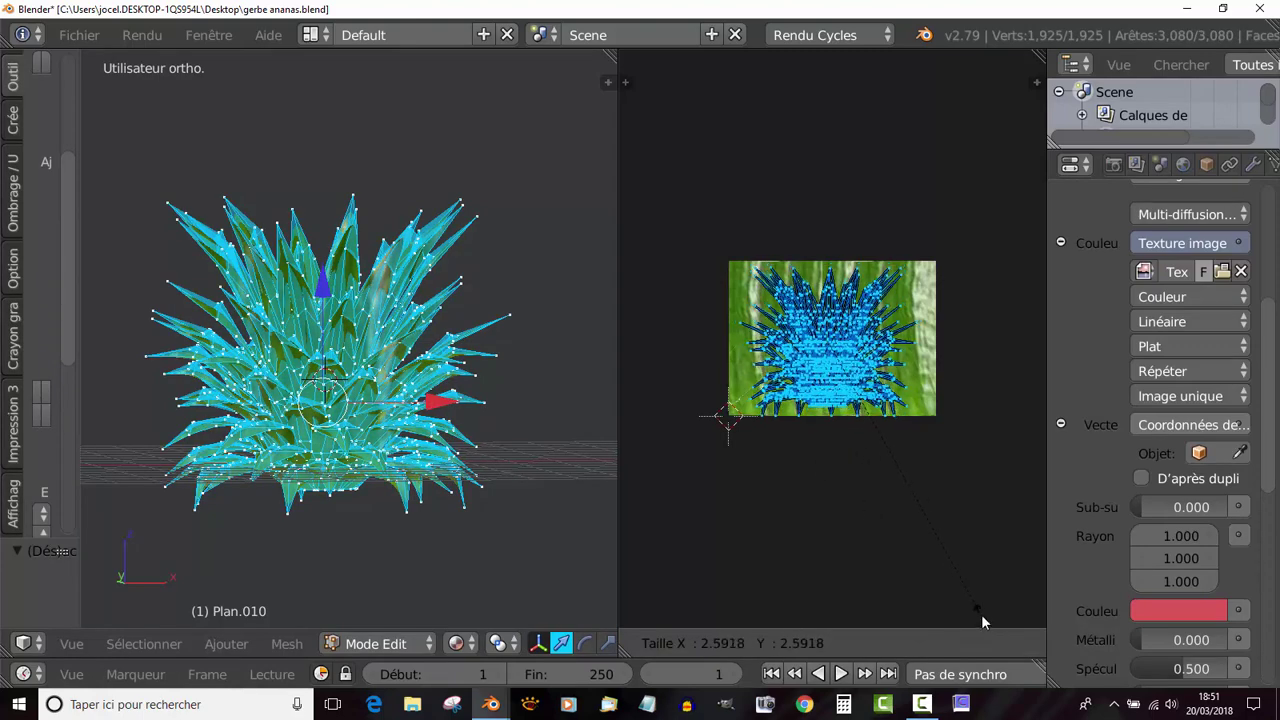
left_click(979, 609)
key("Tab")
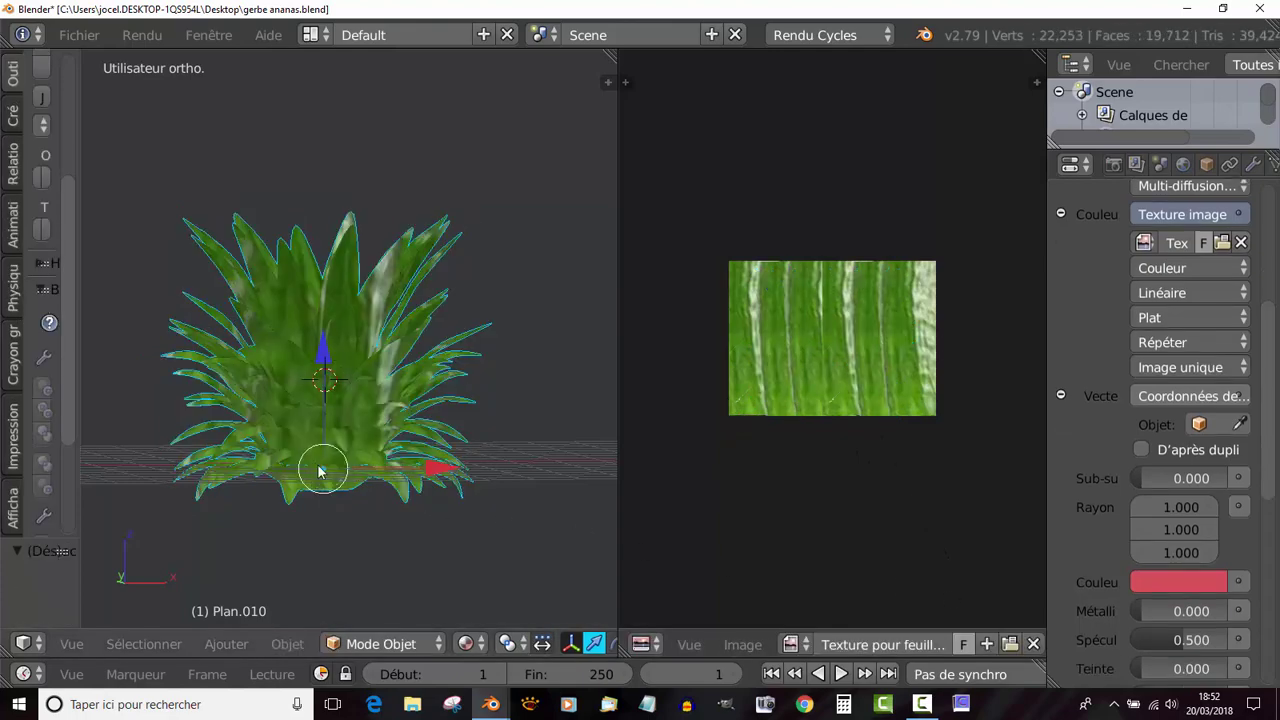
middle_click_drag(318, 470, 390, 410)
scroll(843, 370, "up", 1)
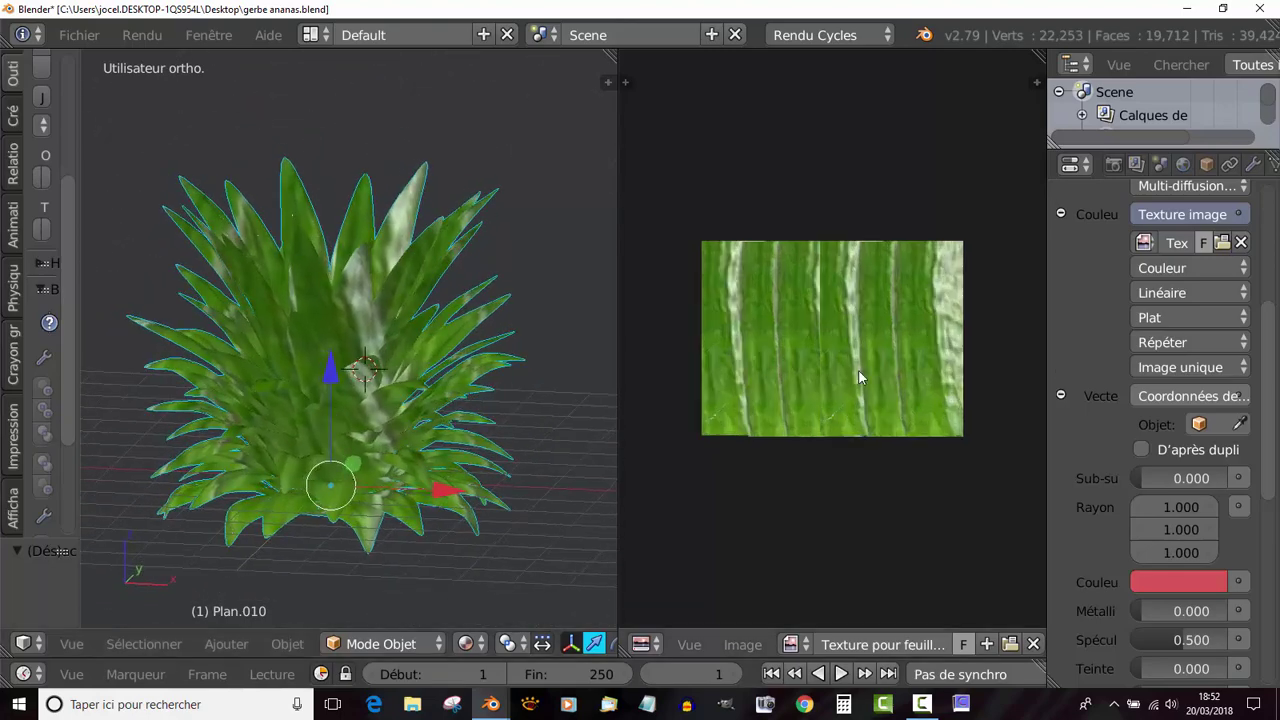
Step: Try rotating the crown's UV layout a quarter turn clockwise and inspect the leaves from several angles in object mode
key("Tab")
key("Tab")
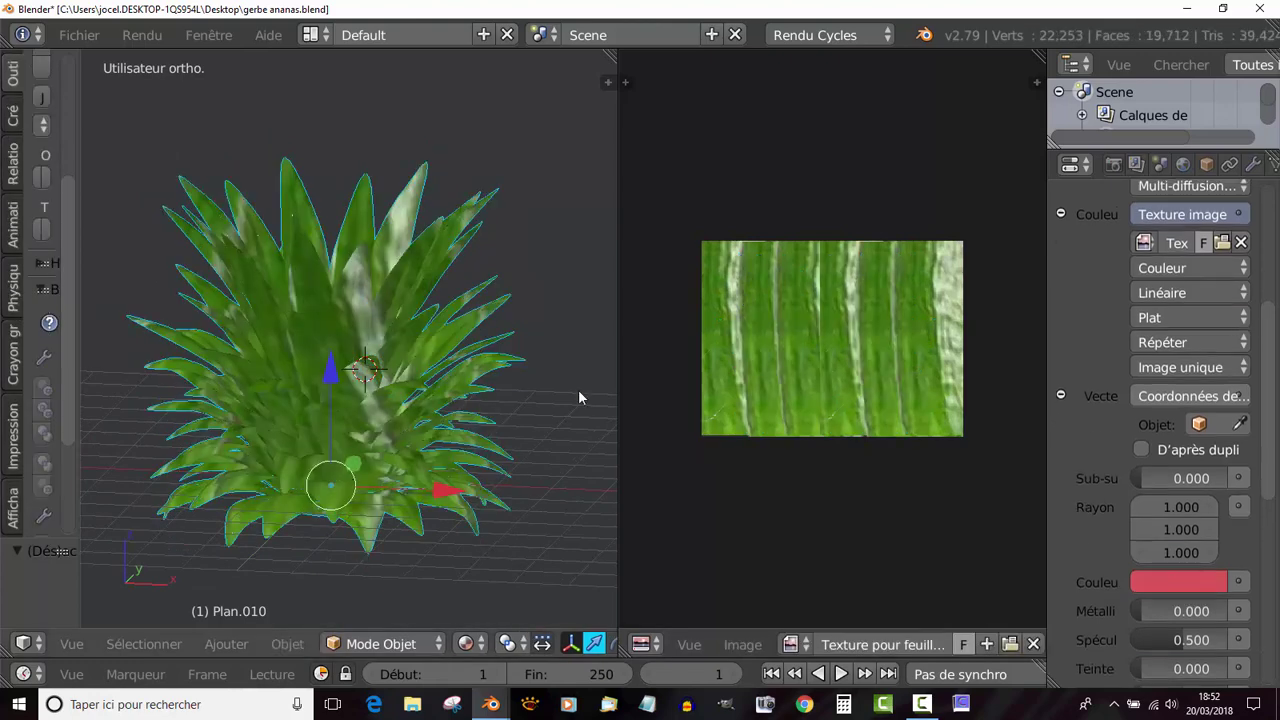
key("Tab")
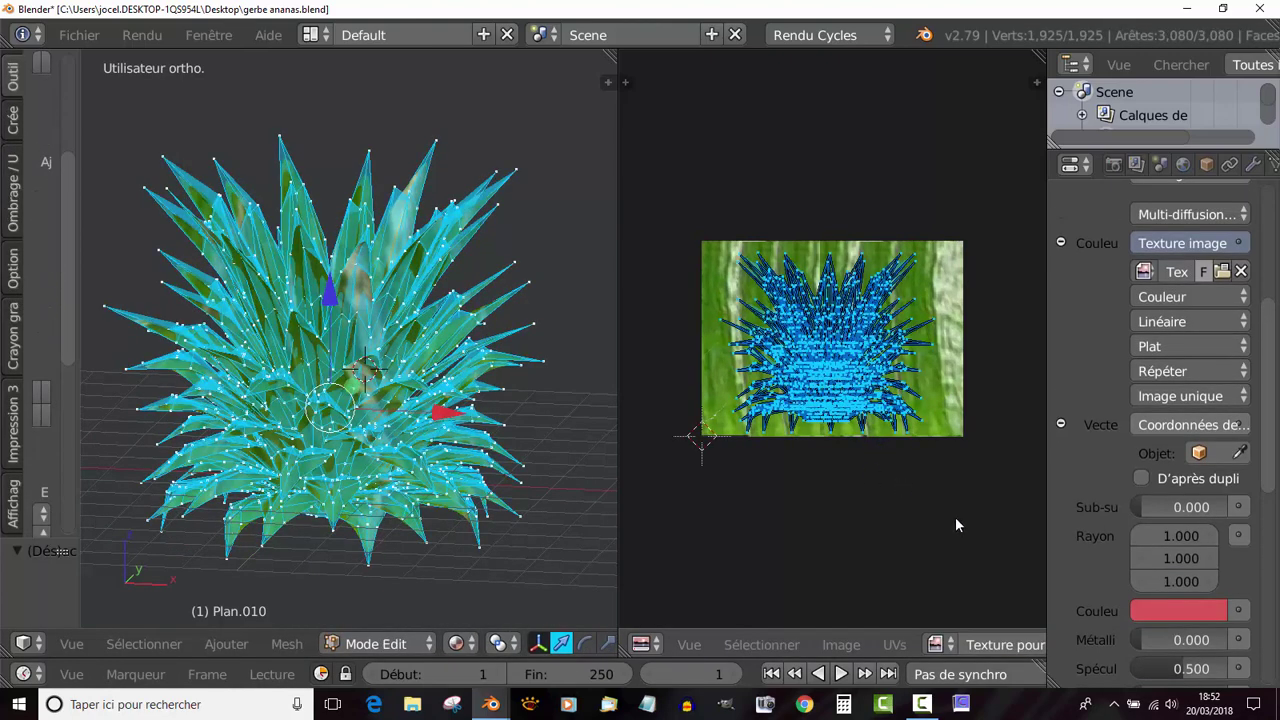
key("r")
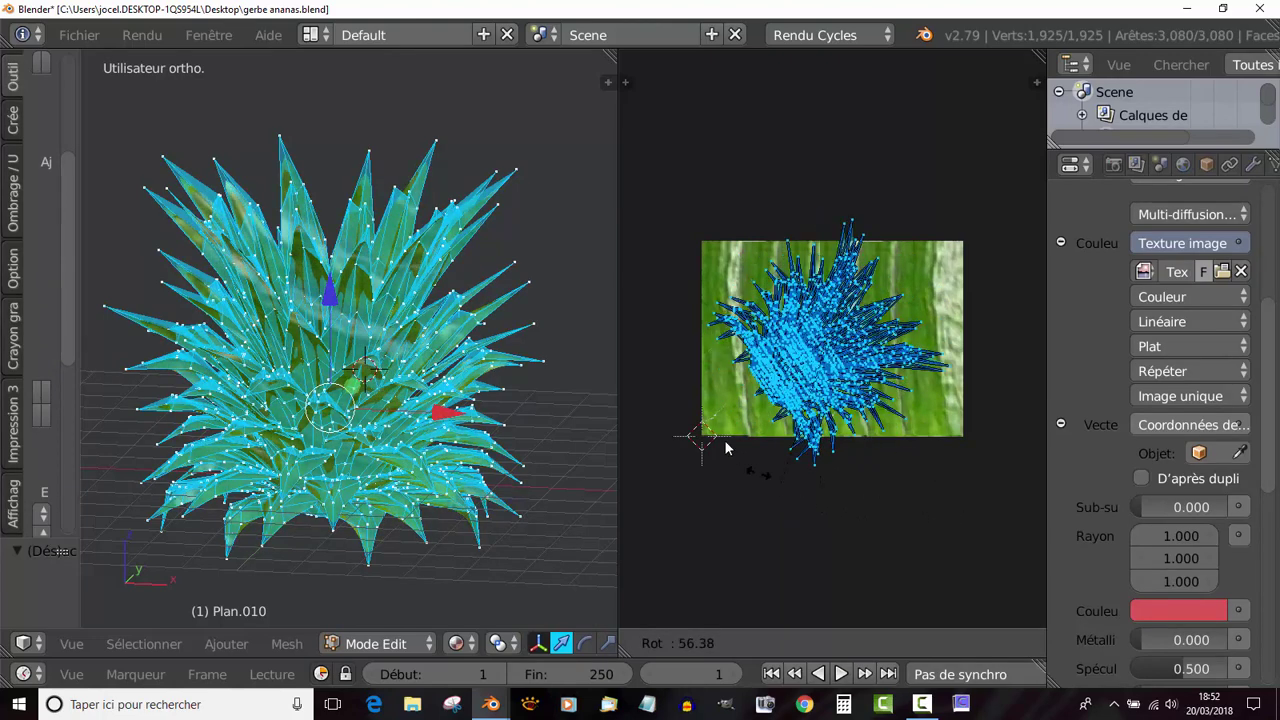
left_click(700, 432)
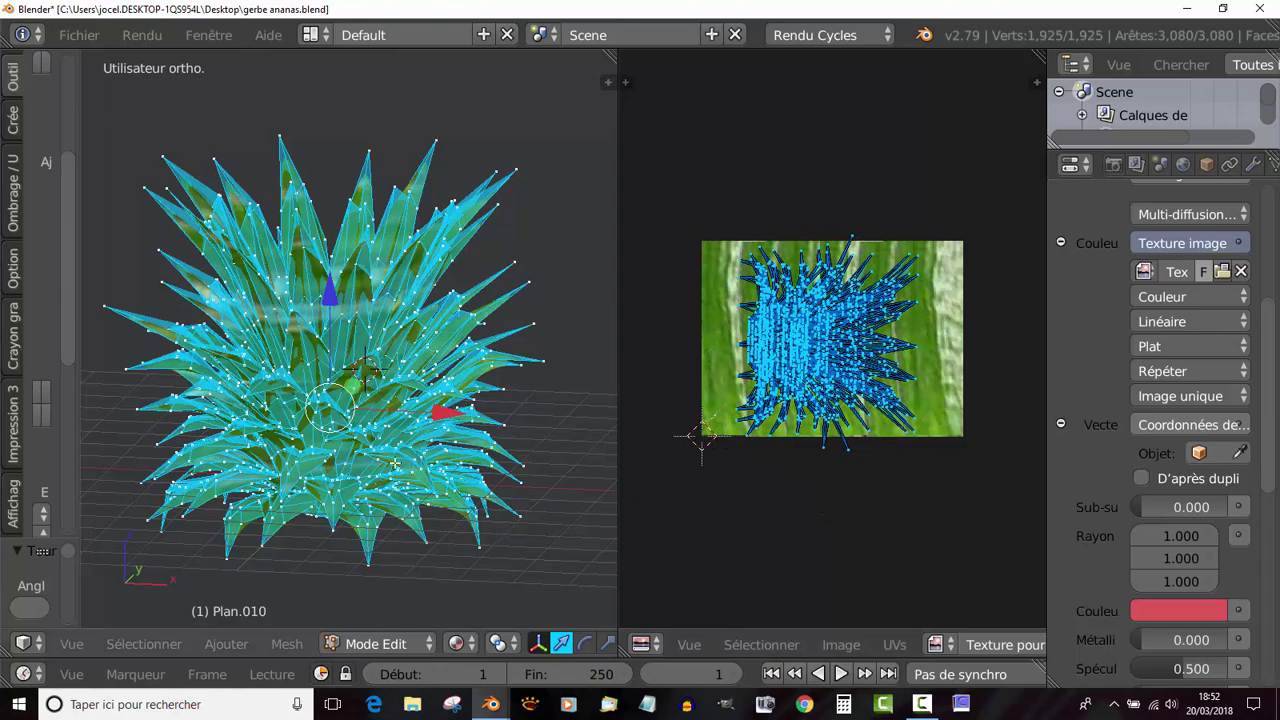
key("Tab")
middle_click_drag(456, 461, 341, 389)
middle_click_drag(399, 318, 428, 394)
Step: Rotate the crown's UV layout back to its upright orientation
key("Tab")
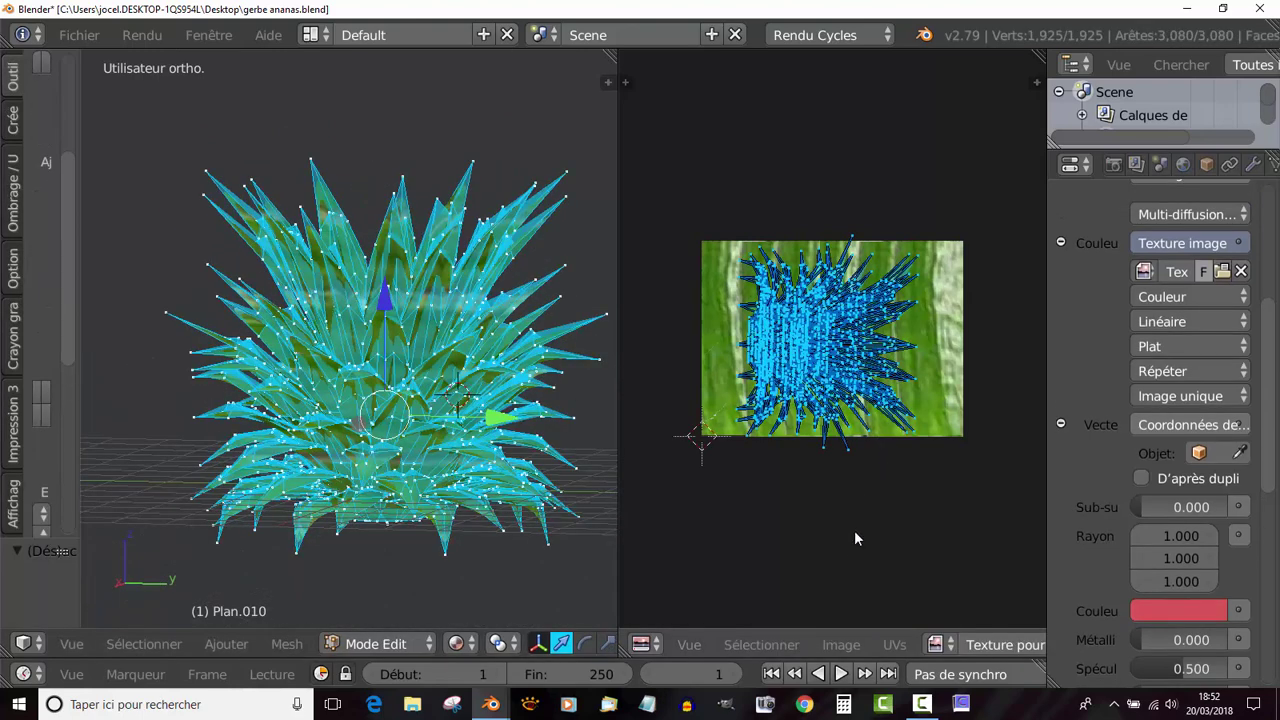
key("r")
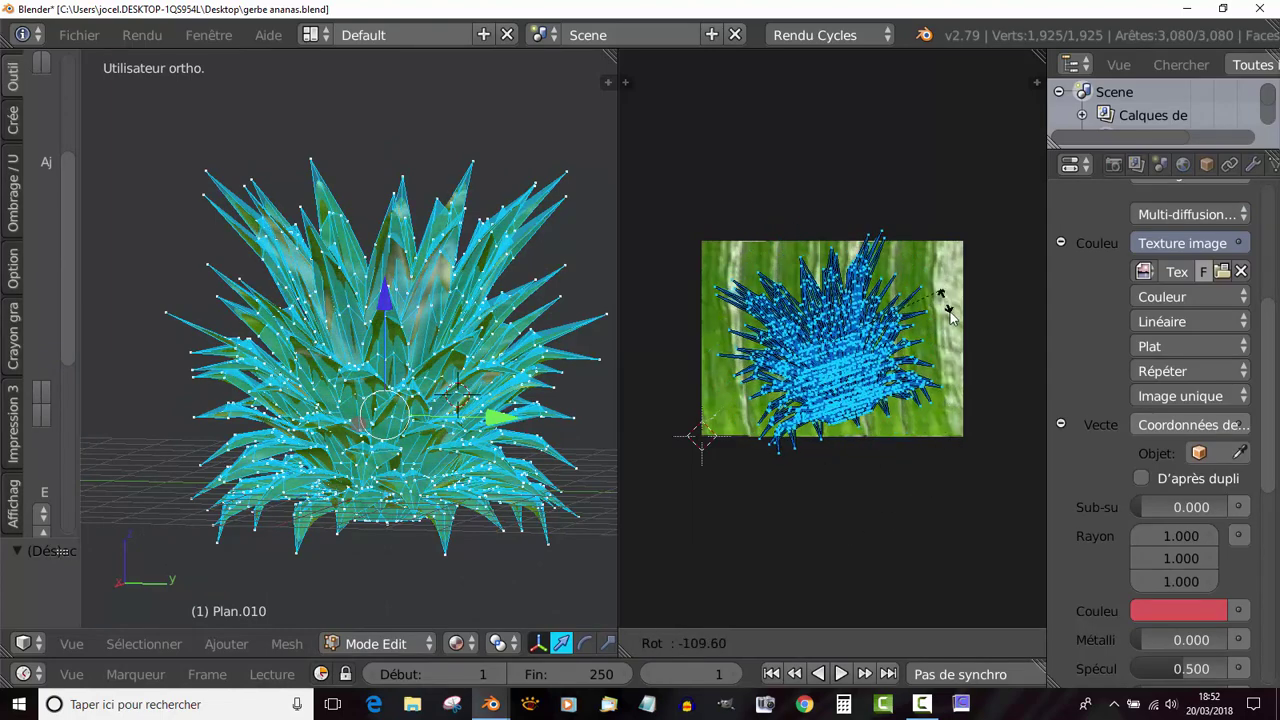
left_click(958, 332)
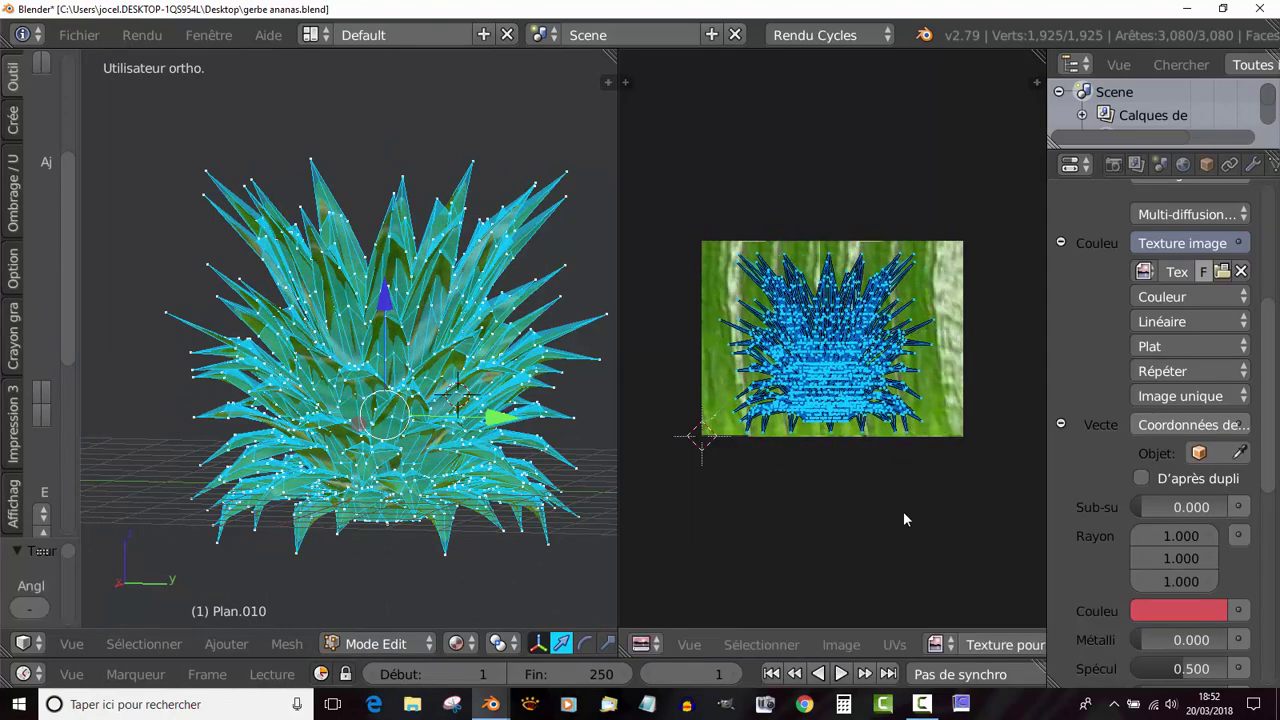
Step: Enlarge the UV layout beyond the borders of the foliage image and inspect the crown in object mode
key("s")
left_click(995, 172)
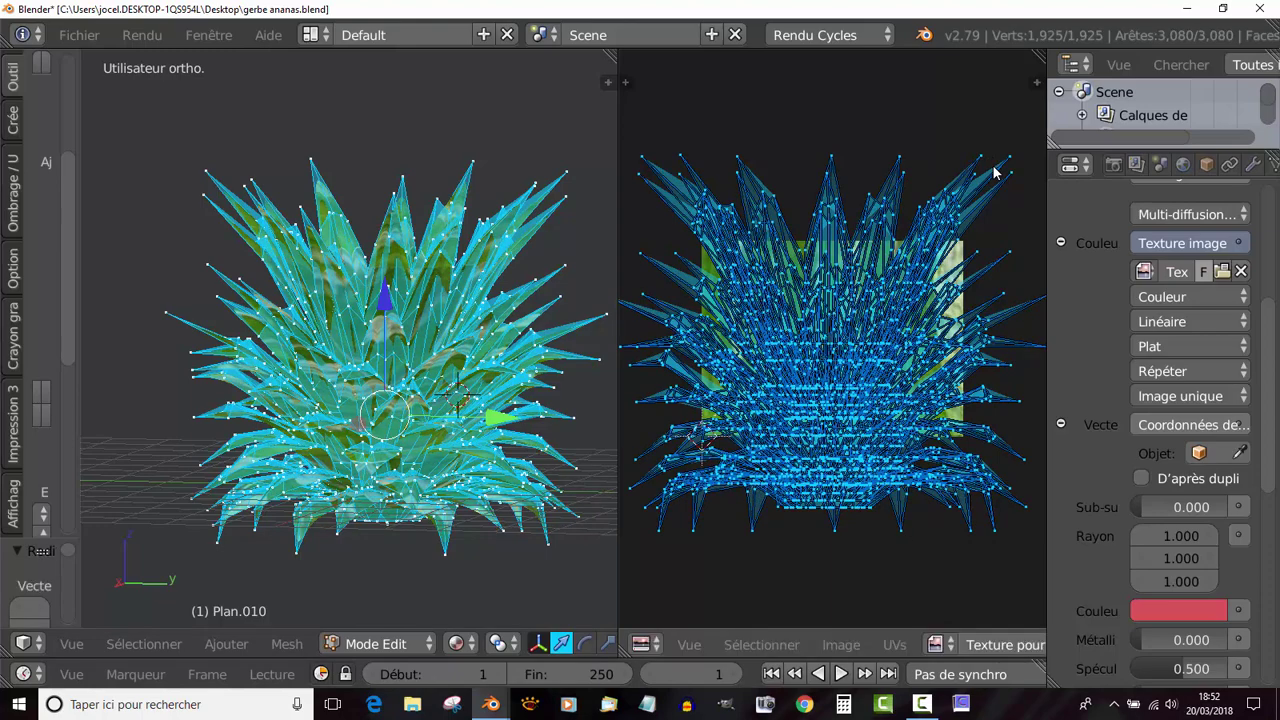
key("Tab")
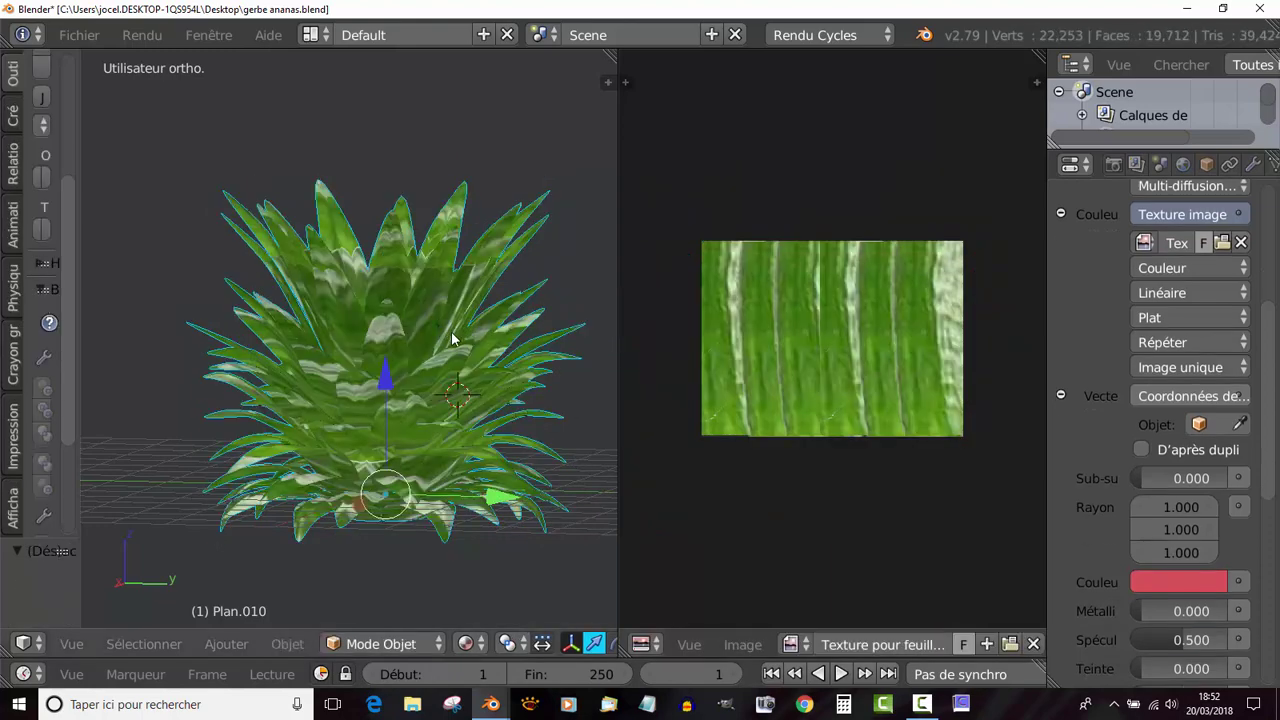
middle_click_drag(457, 341, 304, 396)
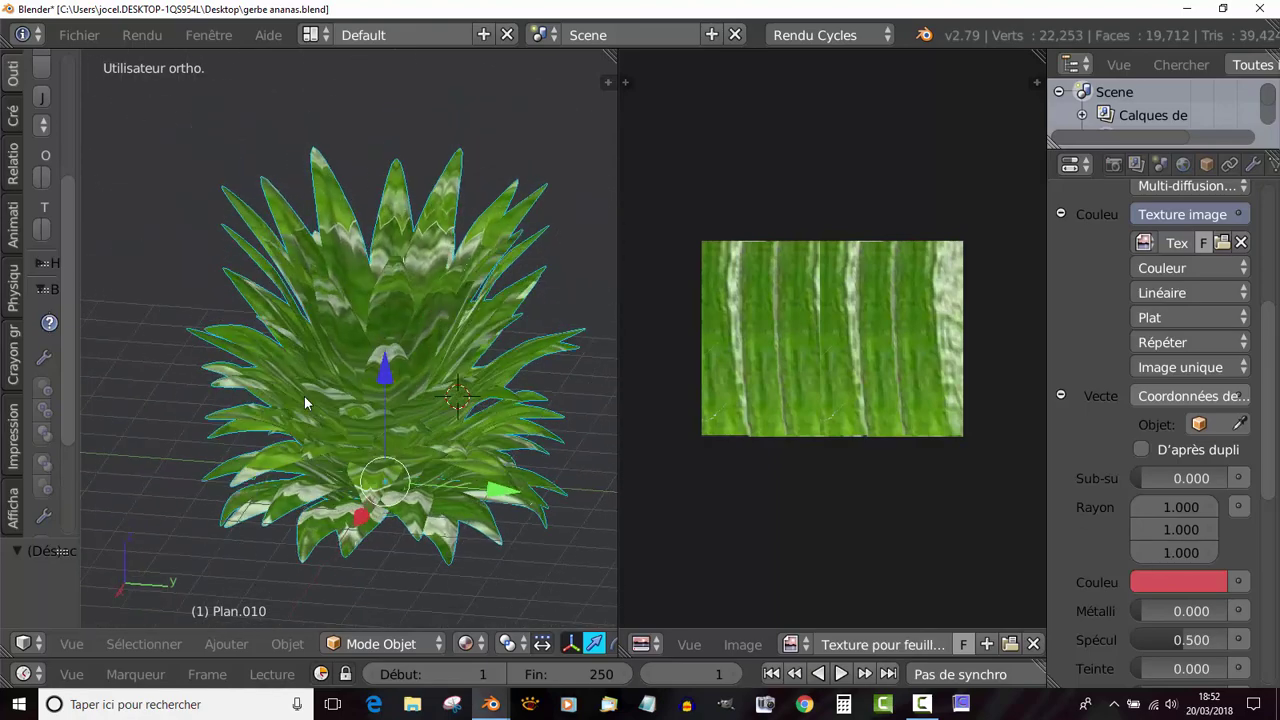
Step: Scale the UV layout up further so the texture repeats more finely, and examine the leaves up close in object mode
key("Tab")
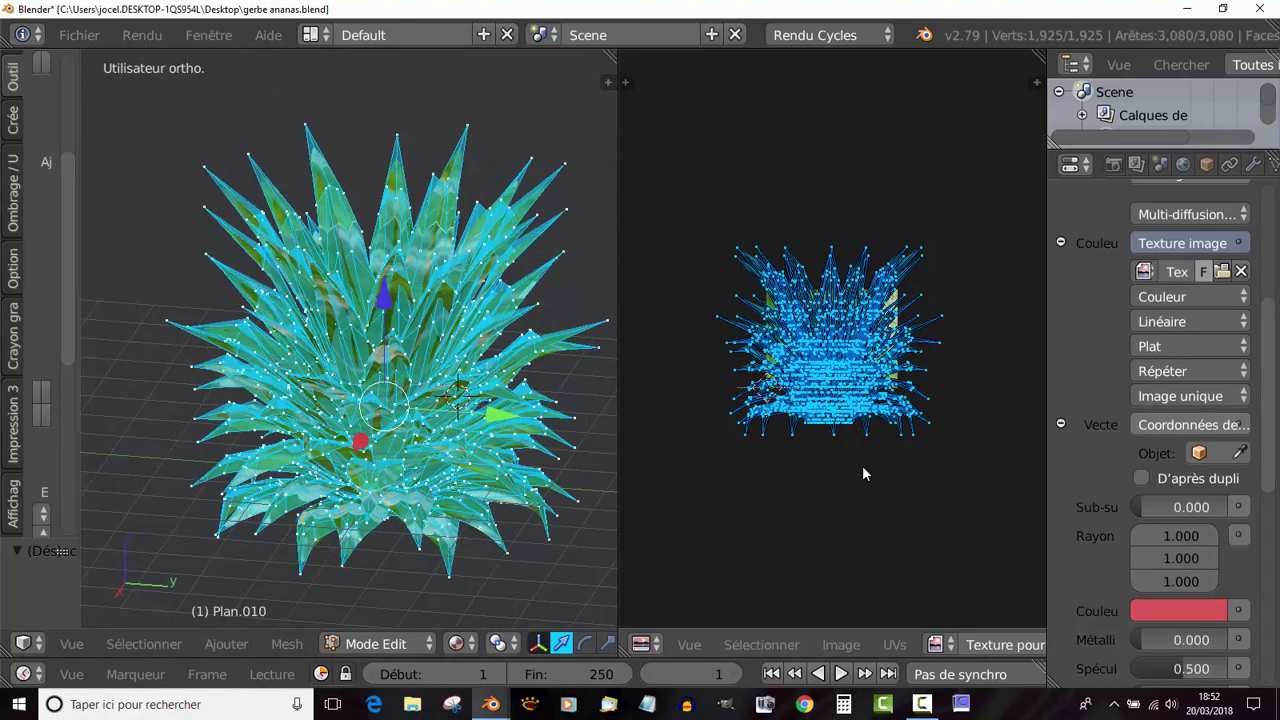
key("s")
left_click(954, 560)
key("Tab")
middle_click_drag(451, 420, 413, 435)
scroll(413, 435, "up", 3)
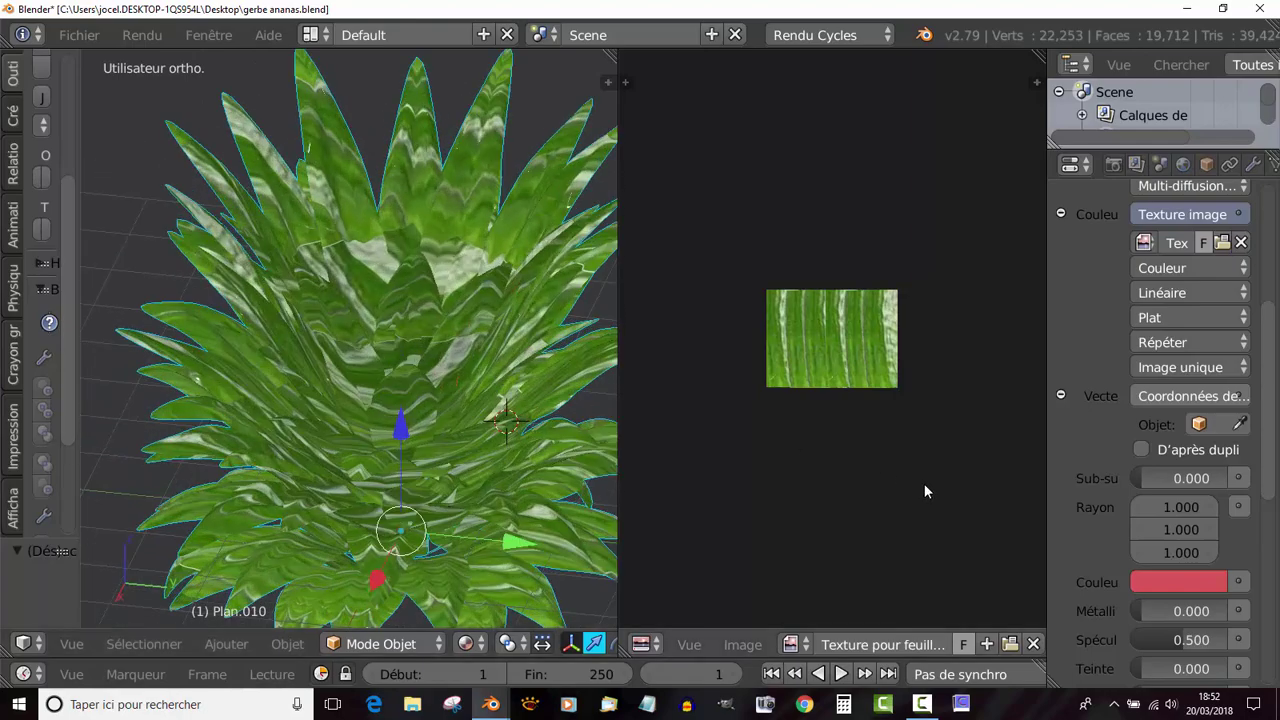
Step: Scale the crown's UV layout down to about 0.12 so it fits well inside the foliage image
key("Tab")
key("s")
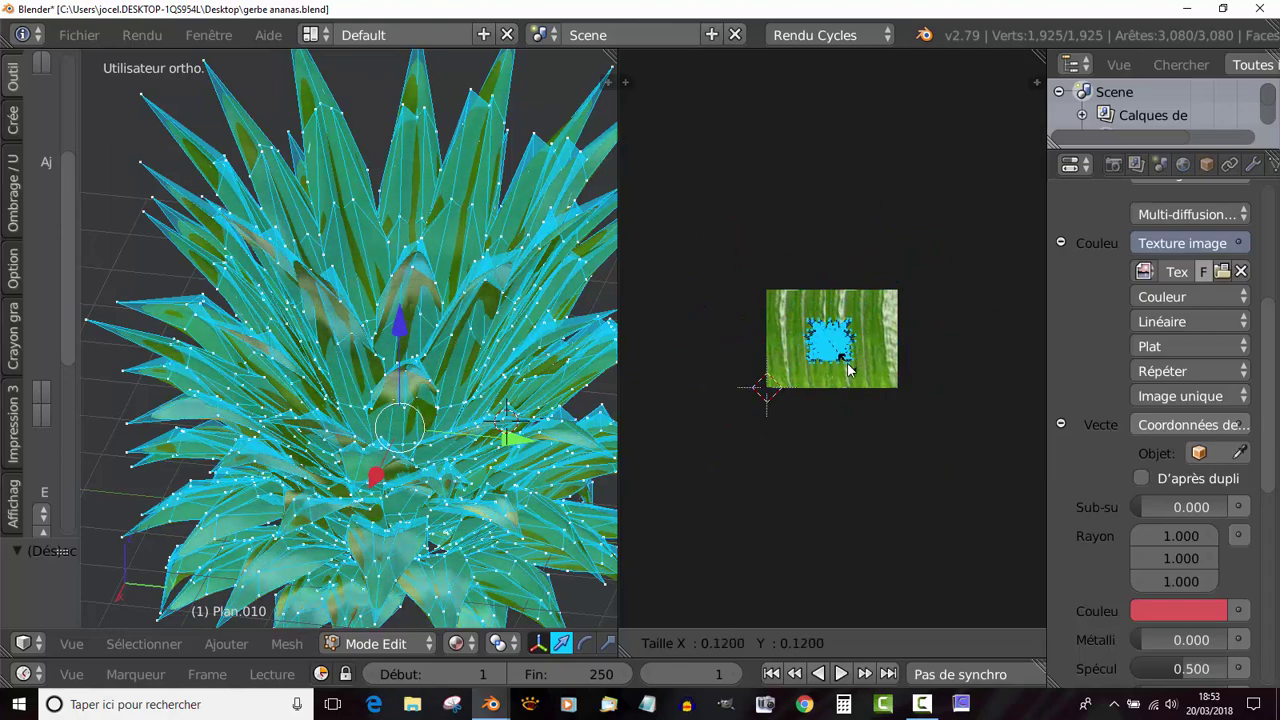
left_click(852, 368)
scroll(867, 372, "up", 2)
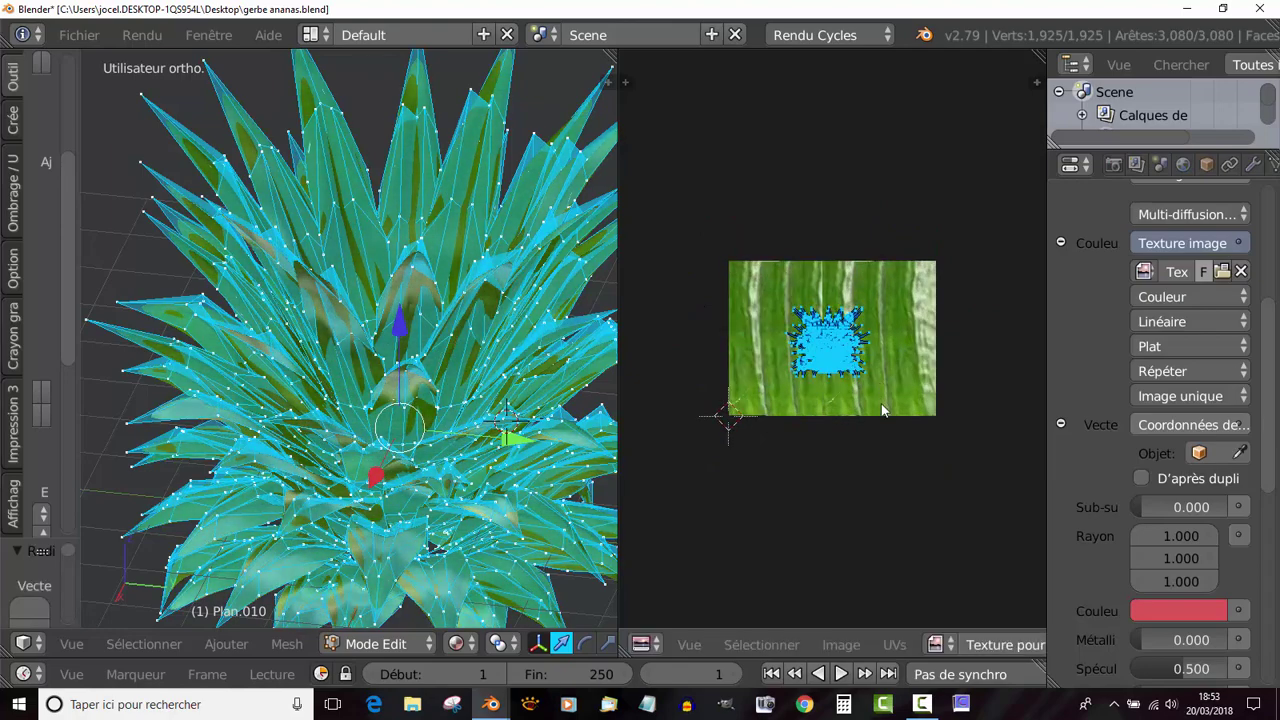
Step: Move the UV layout to the lower-right area of the foliage image and inspect the crown in object mode
key("g")
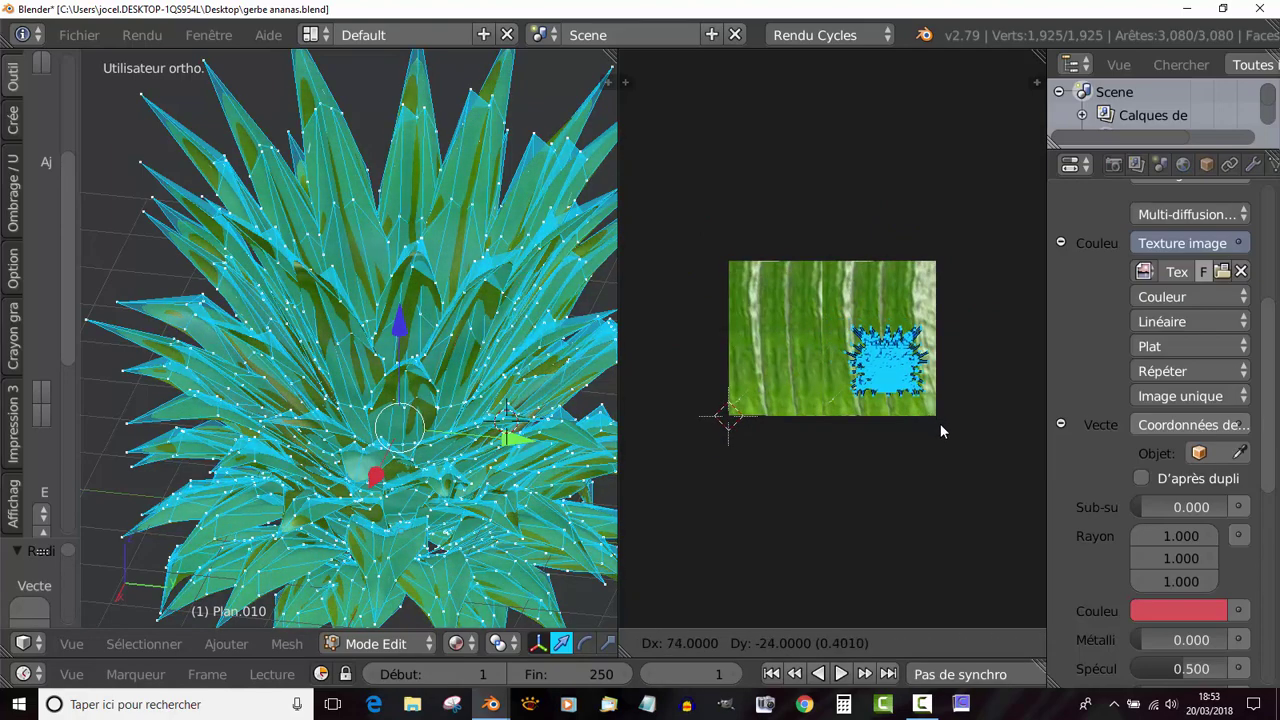
left_click(935, 428)
key("Tab")
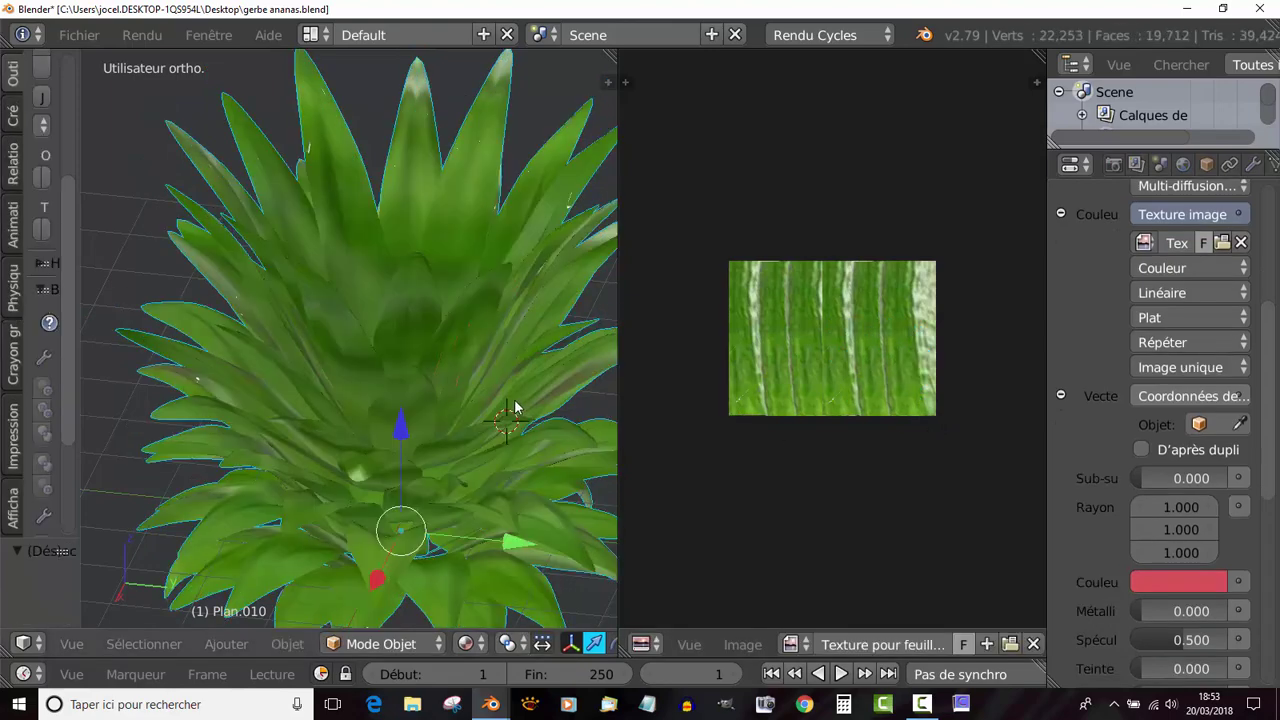
scroll(514, 406, "down", 3)
middle_click_drag(483, 436, 612, 372)
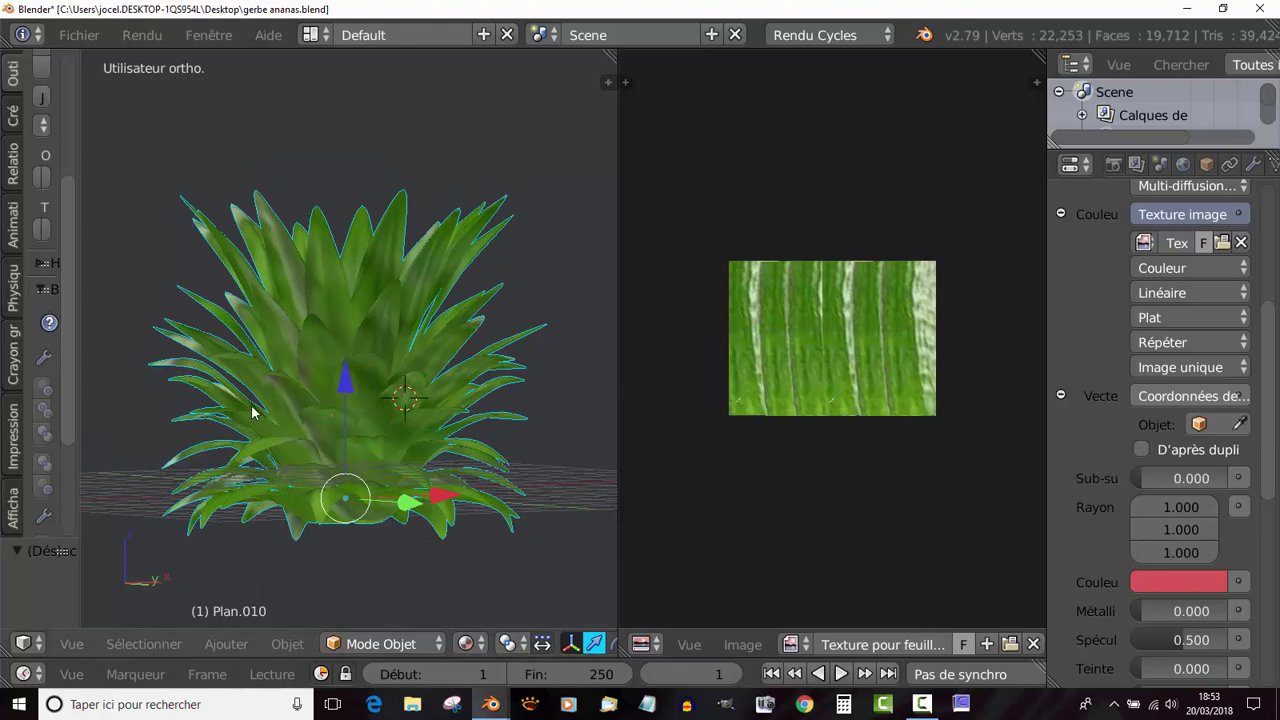
scroll(279, 414, "up", 2)
scroll(280, 417, "down", 2)
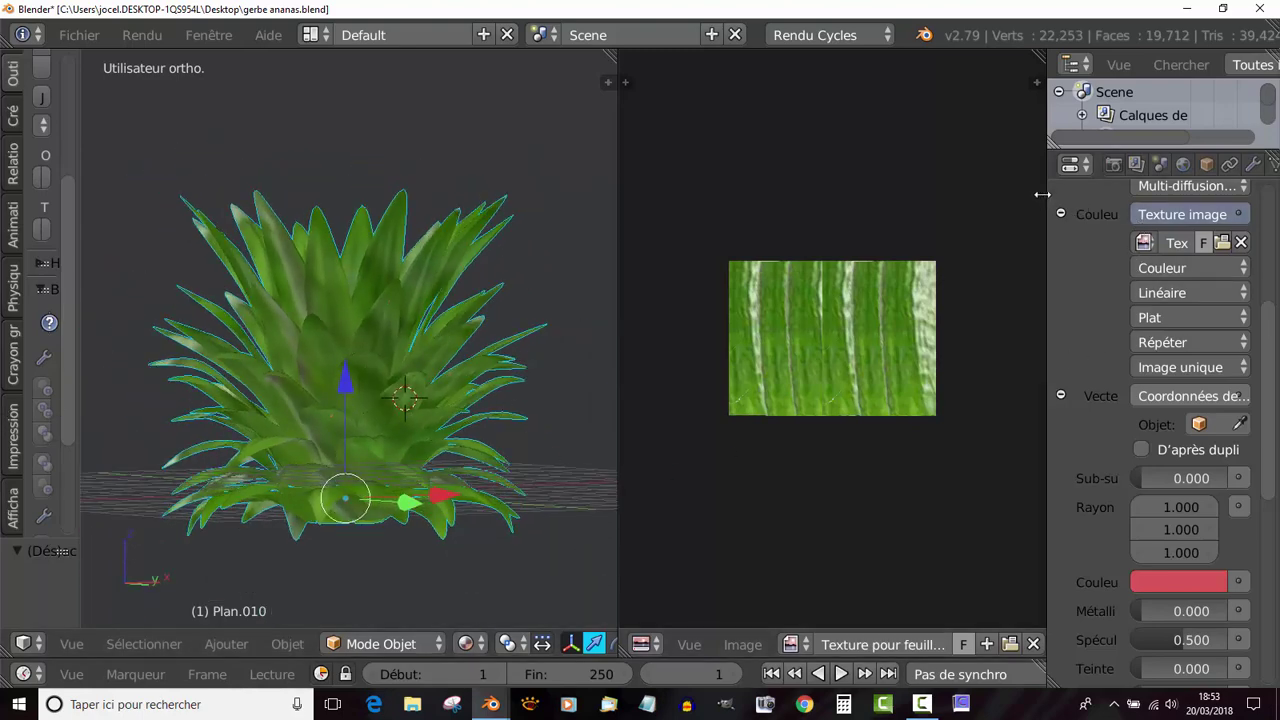
Step: Enable nodes for the world background and assign an environment texture (Texture d'environnement) to its colour
left_click_drag(1047, 193, 885, 193)
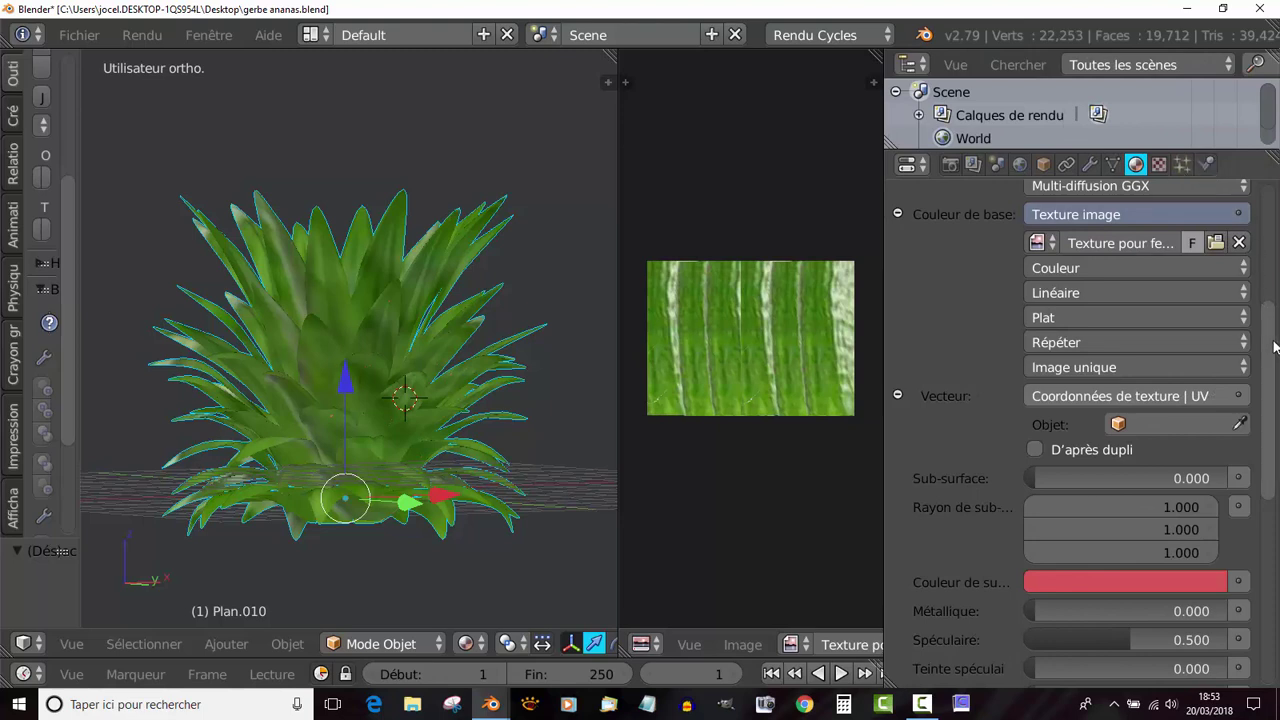
scroll(1073, 229, "up", 3)
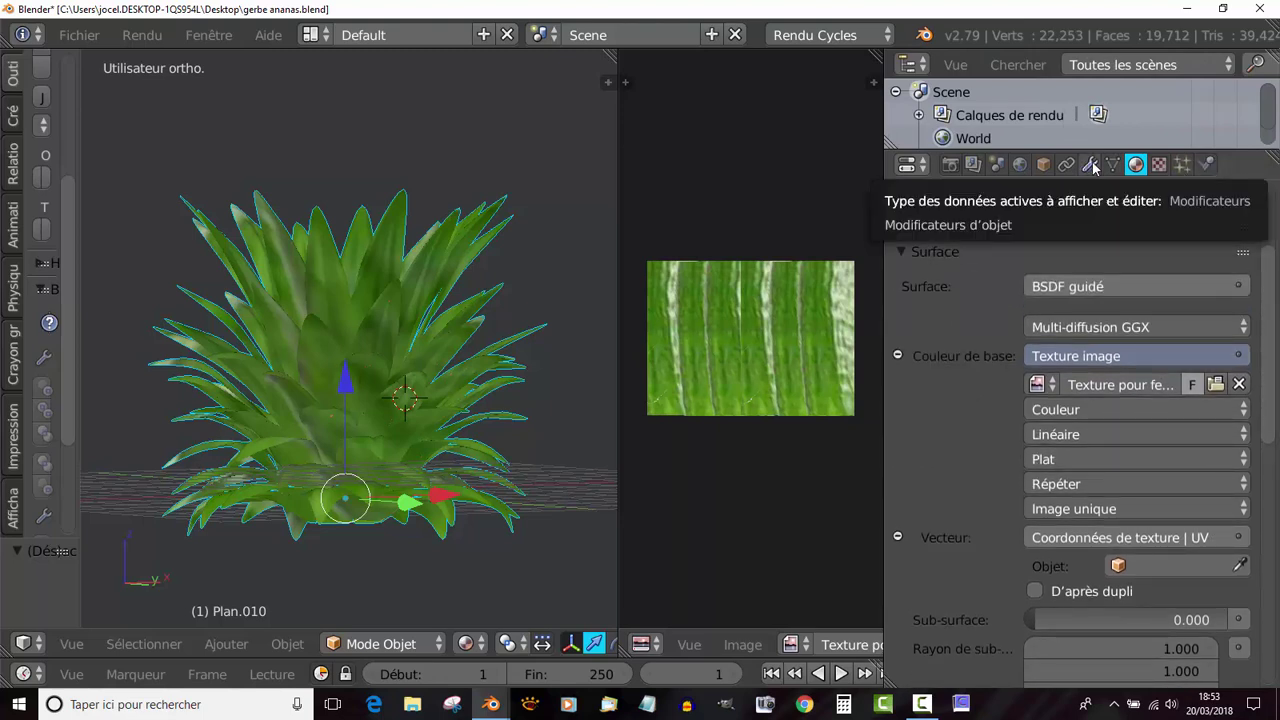
left_click(1020, 165)
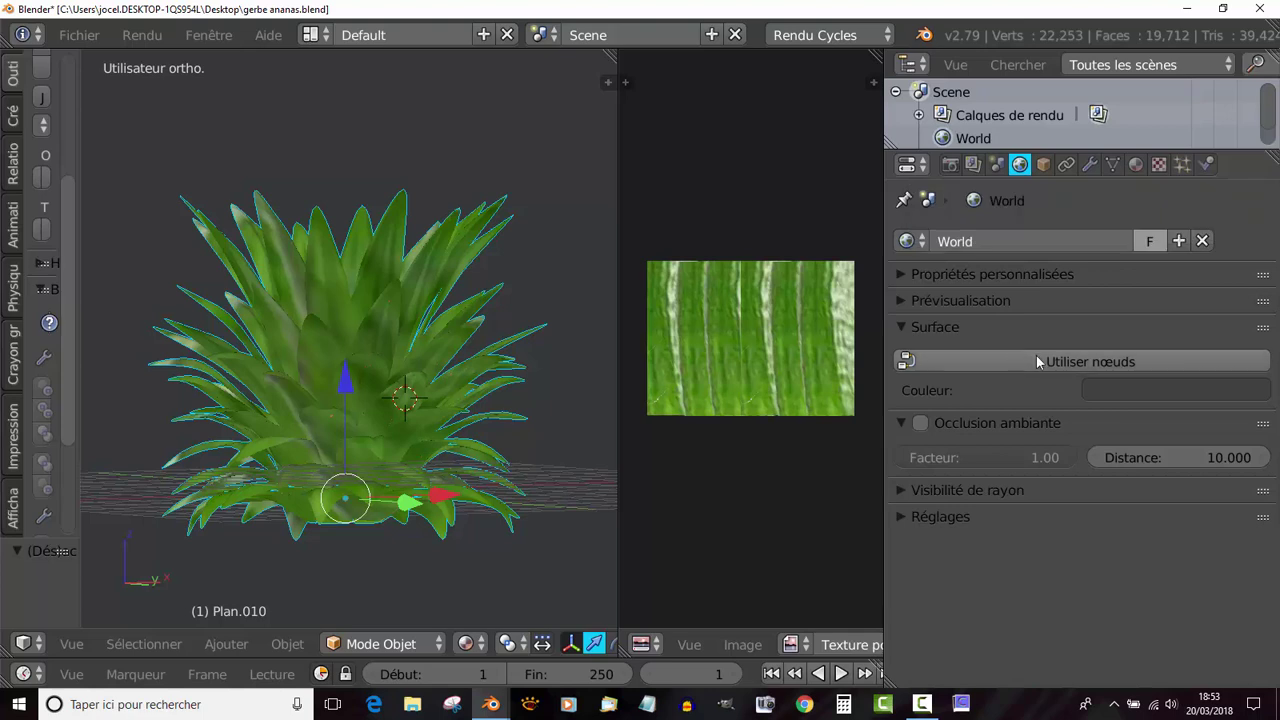
left_click(1093, 362)
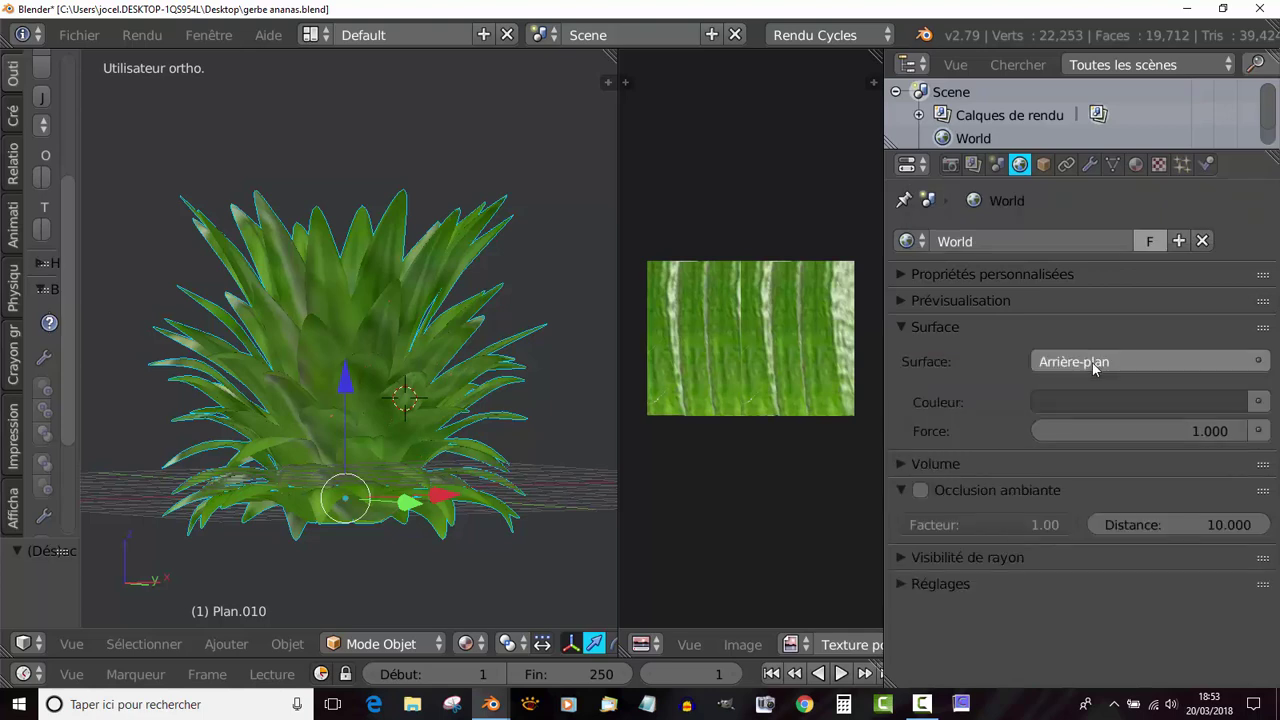
left_click(1259, 402)
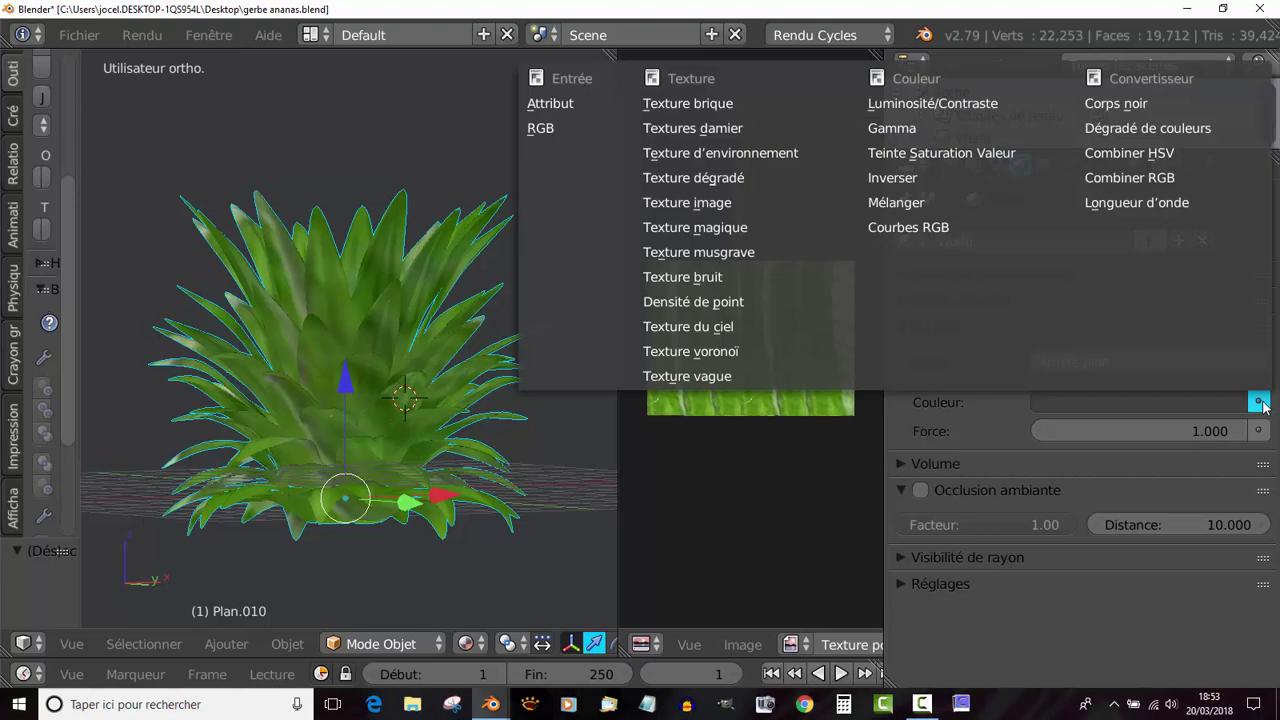
left_click(713, 156)
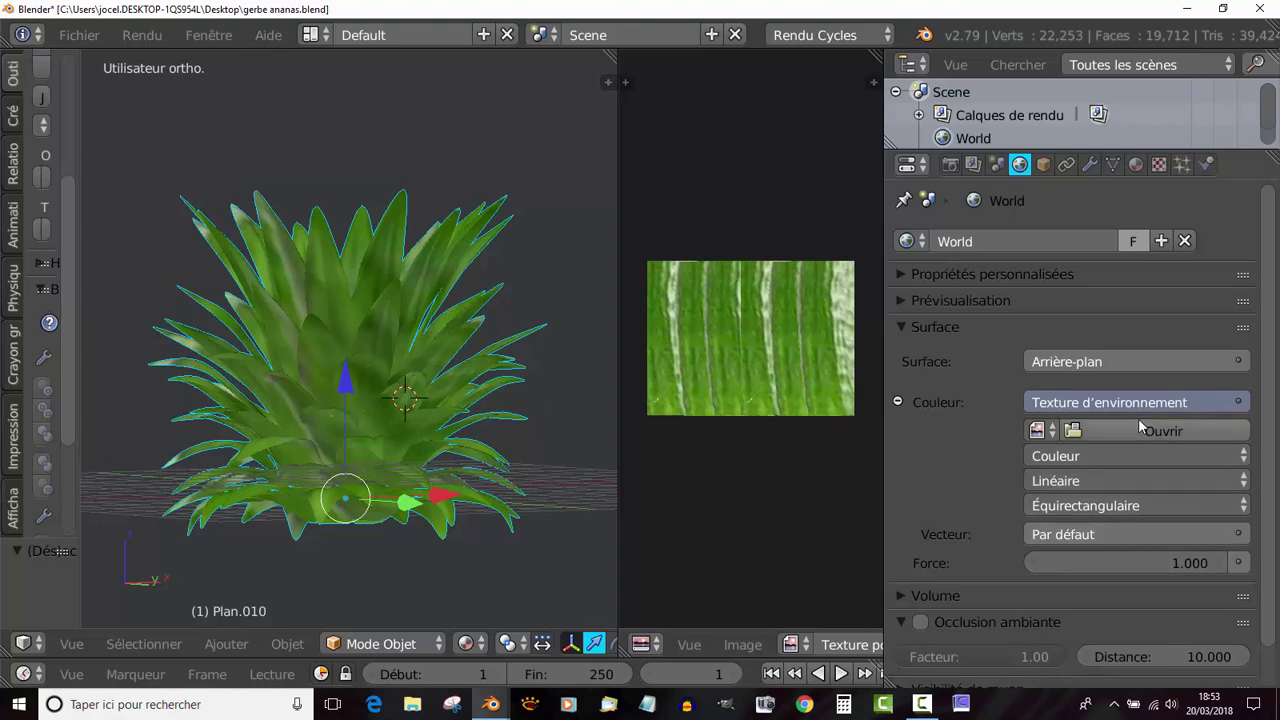
Step: Load studio017.hdr from the HDRI Studio folder as the world's environment image, browsing the files as thumbnails
left_click(1165, 432)
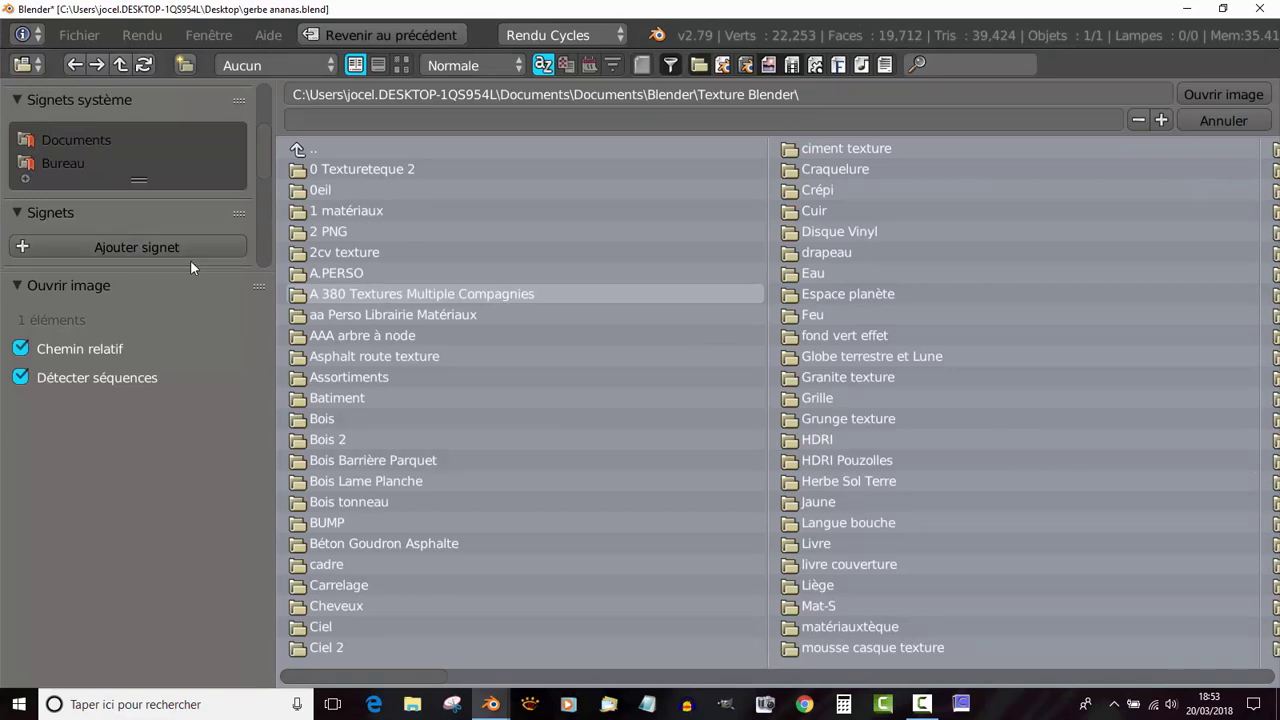
scroll(262, 185, "down", 3)
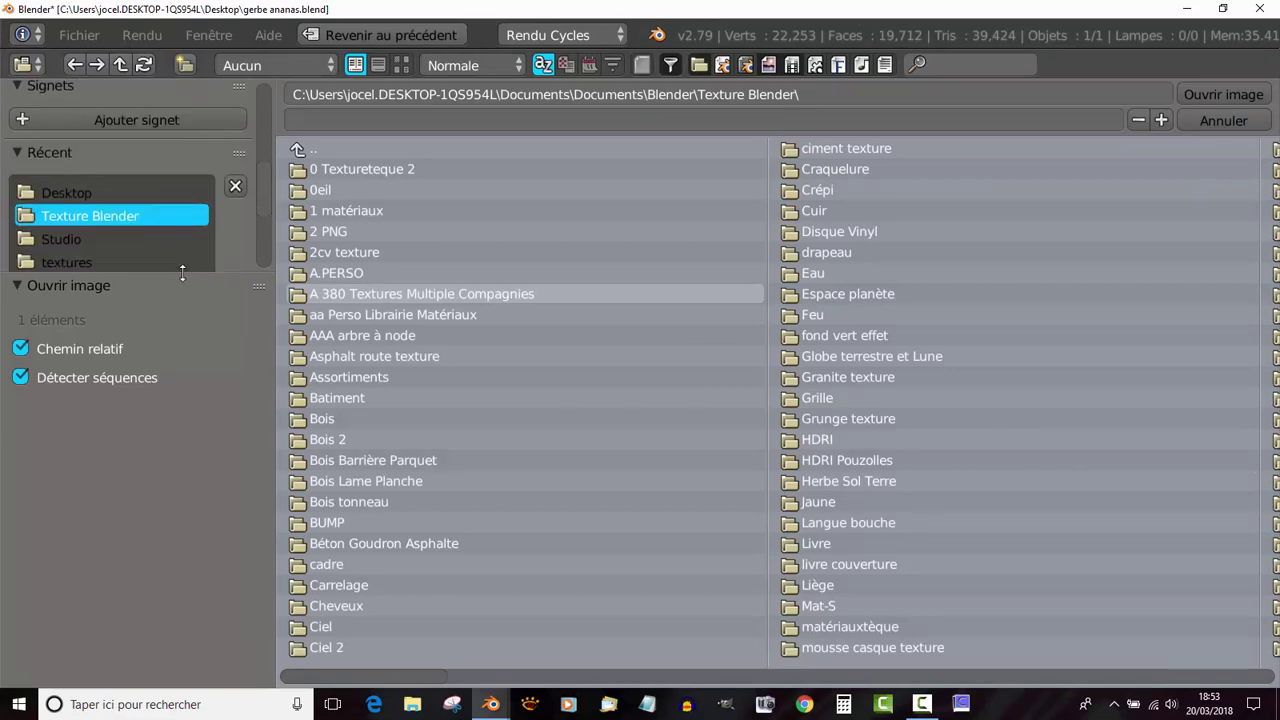
left_click_drag(182, 279, 145, 383)
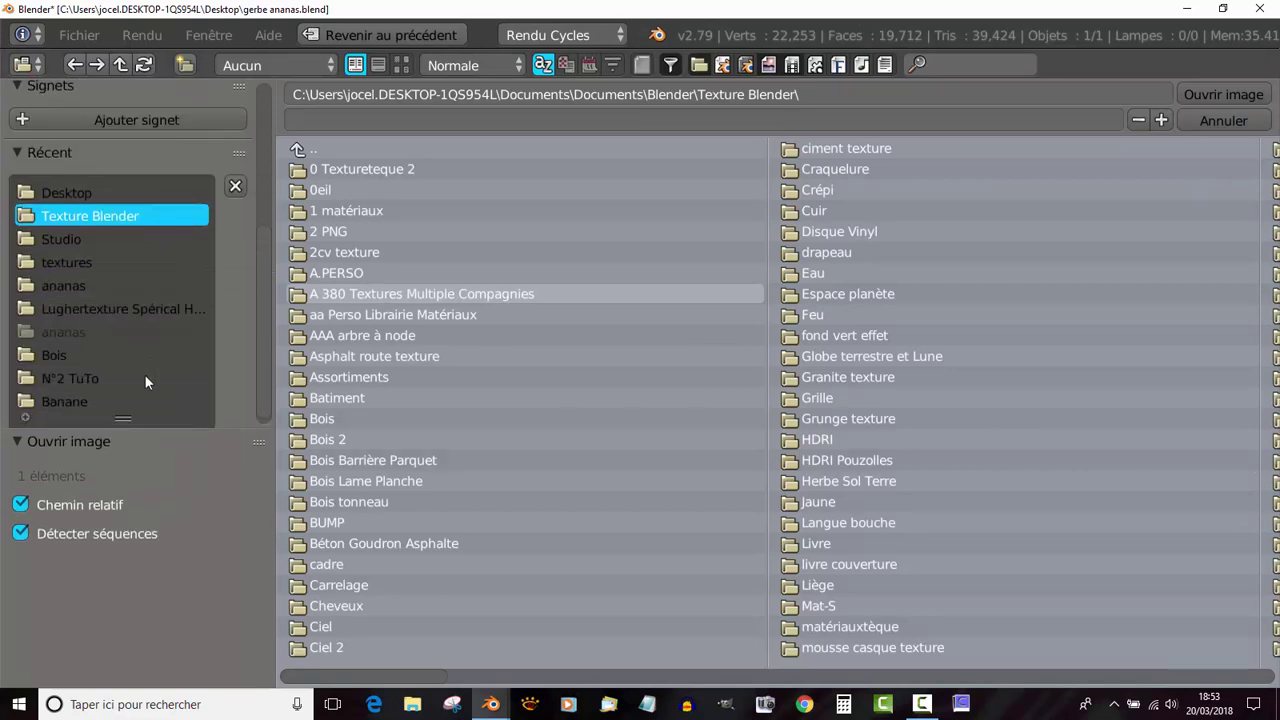
left_click(51, 239)
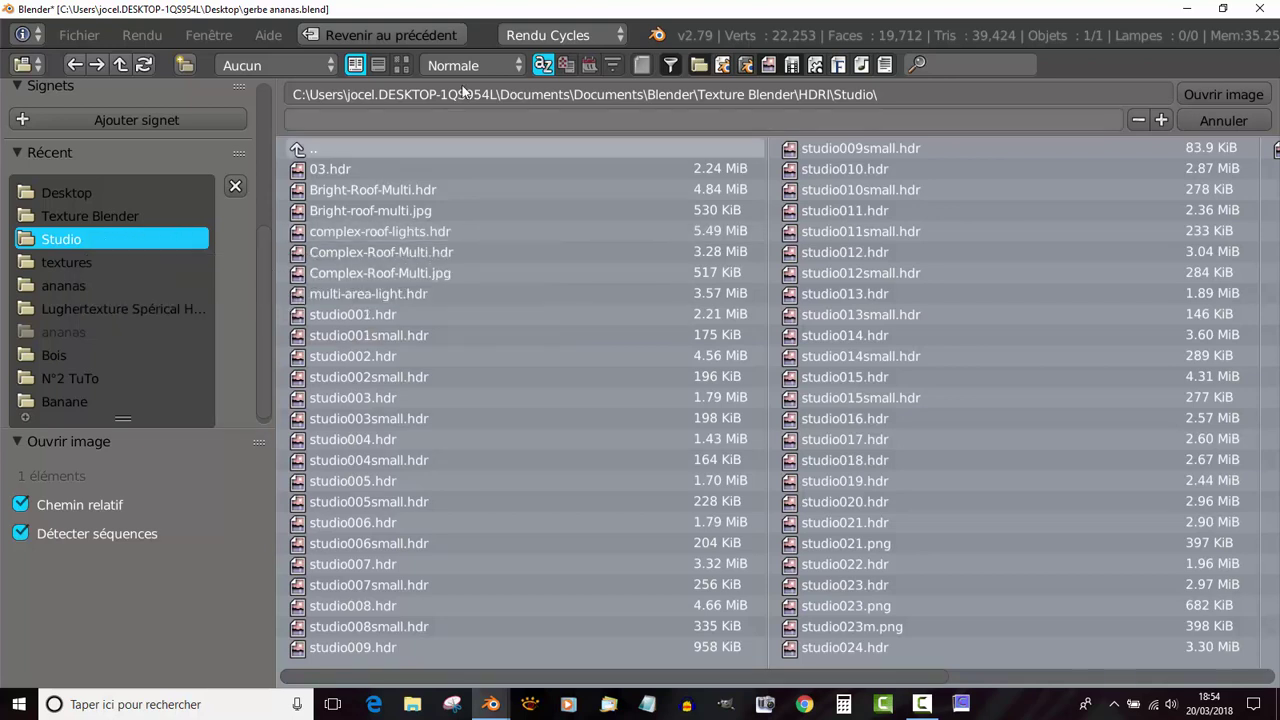
left_click(401, 64)
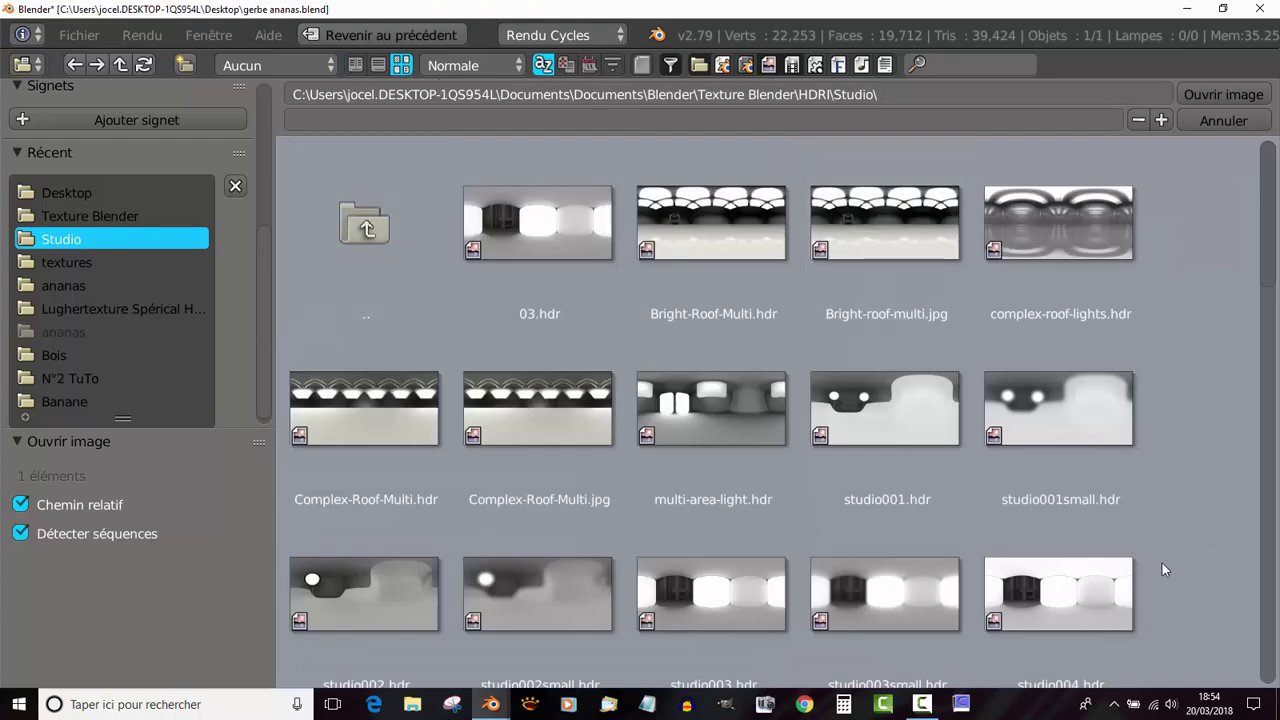
scroll(1166, 536, "down", 15)
scroll(1166, 525, "down", 10)
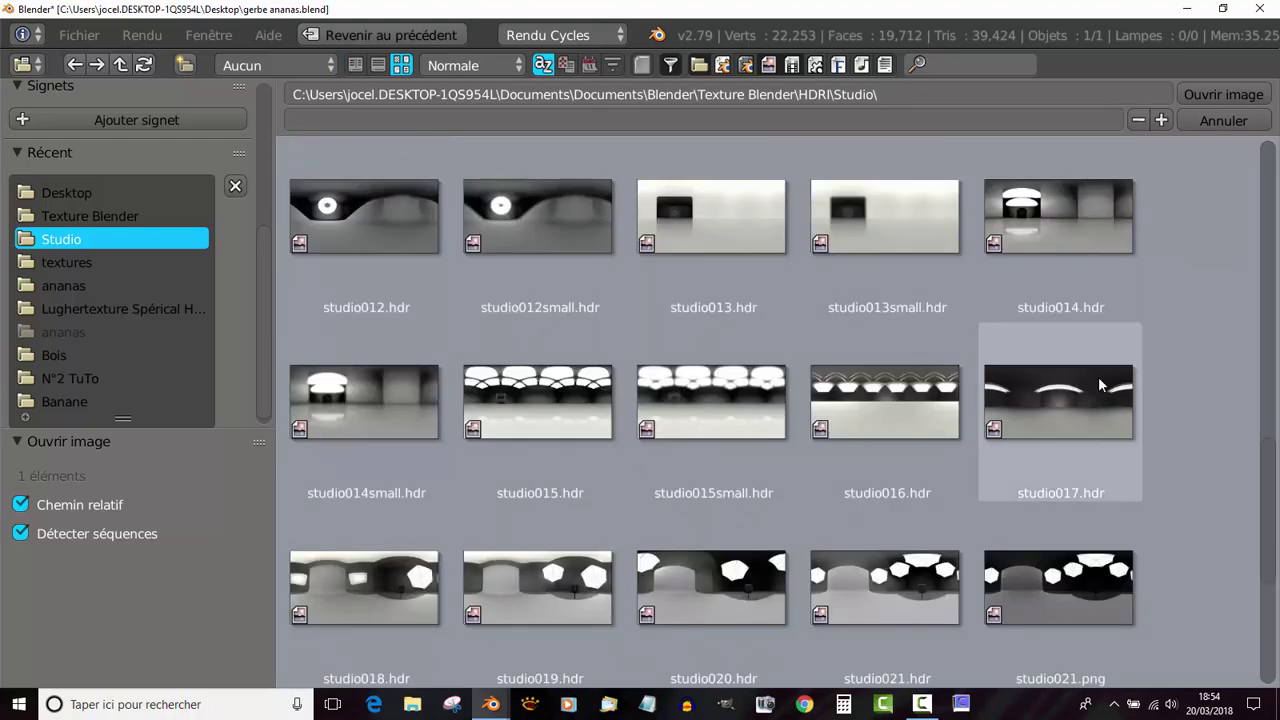
left_click(1098, 376)
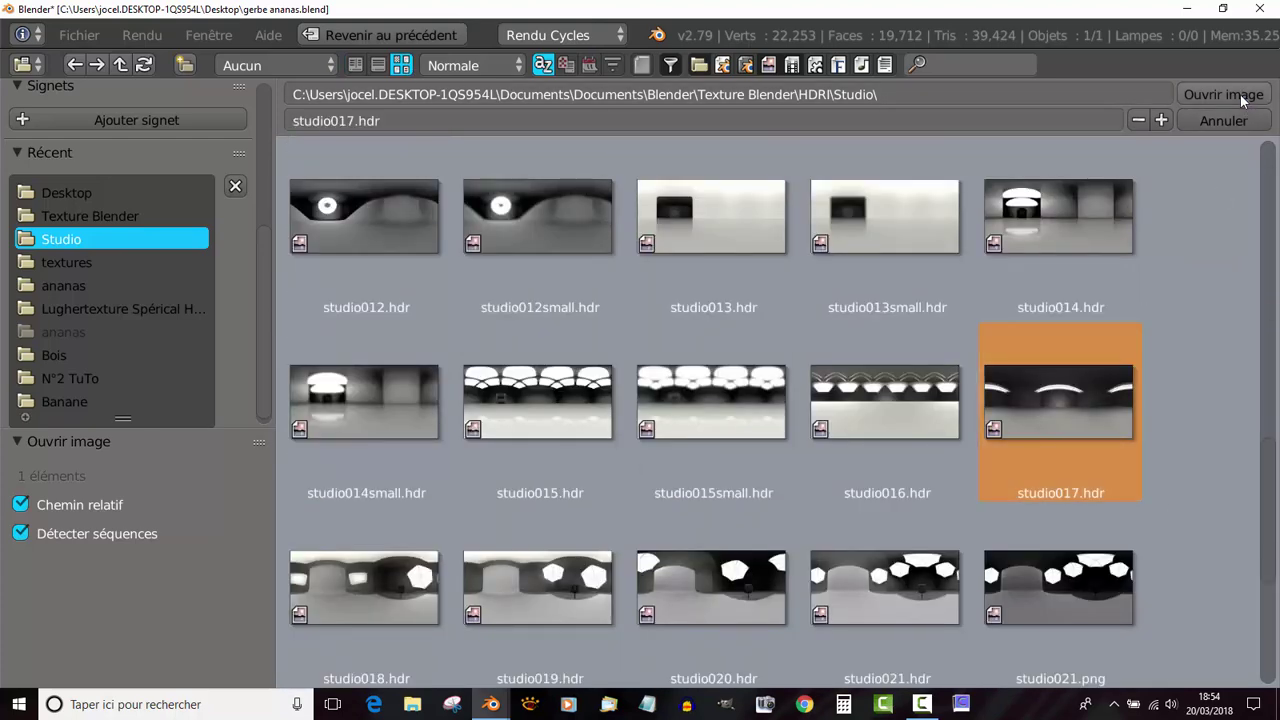
left_click(1190, 94)
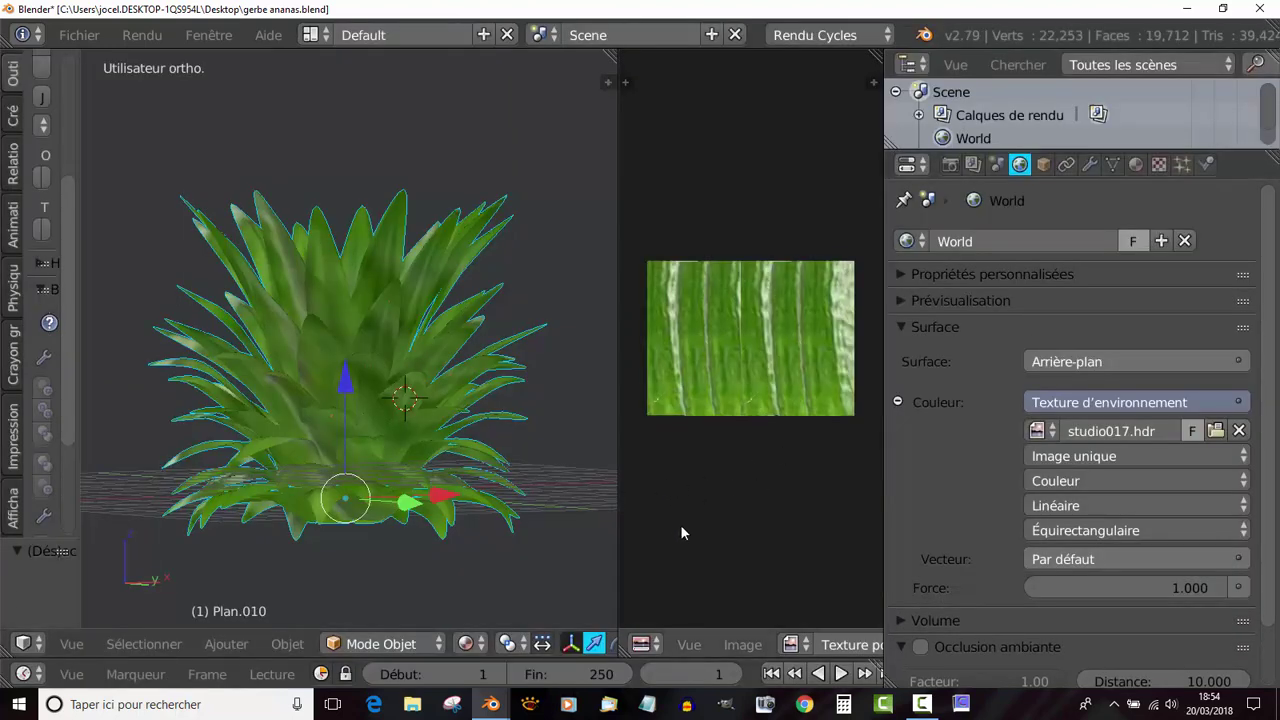
Step: Preview the crown under the HDRI lighting in rendered shading, using an enlarged perspective view, and examine it from several angles
left_click(465, 643)
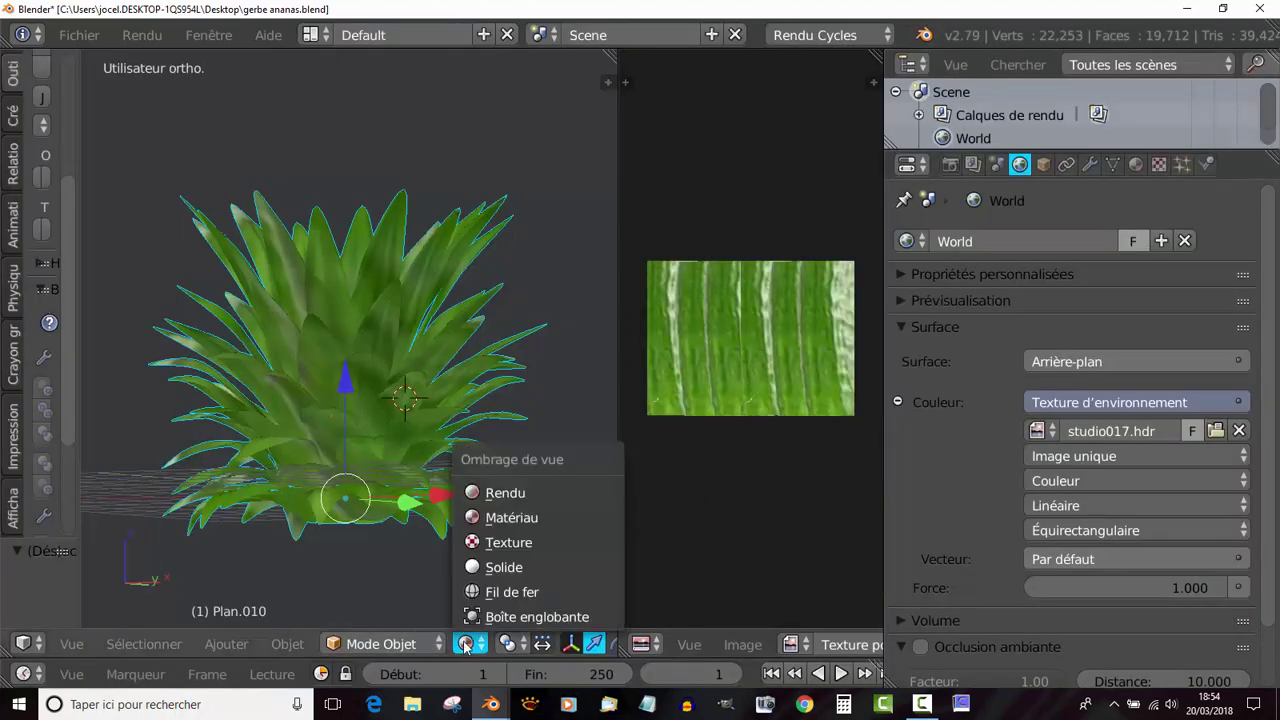
left_click(515, 493)
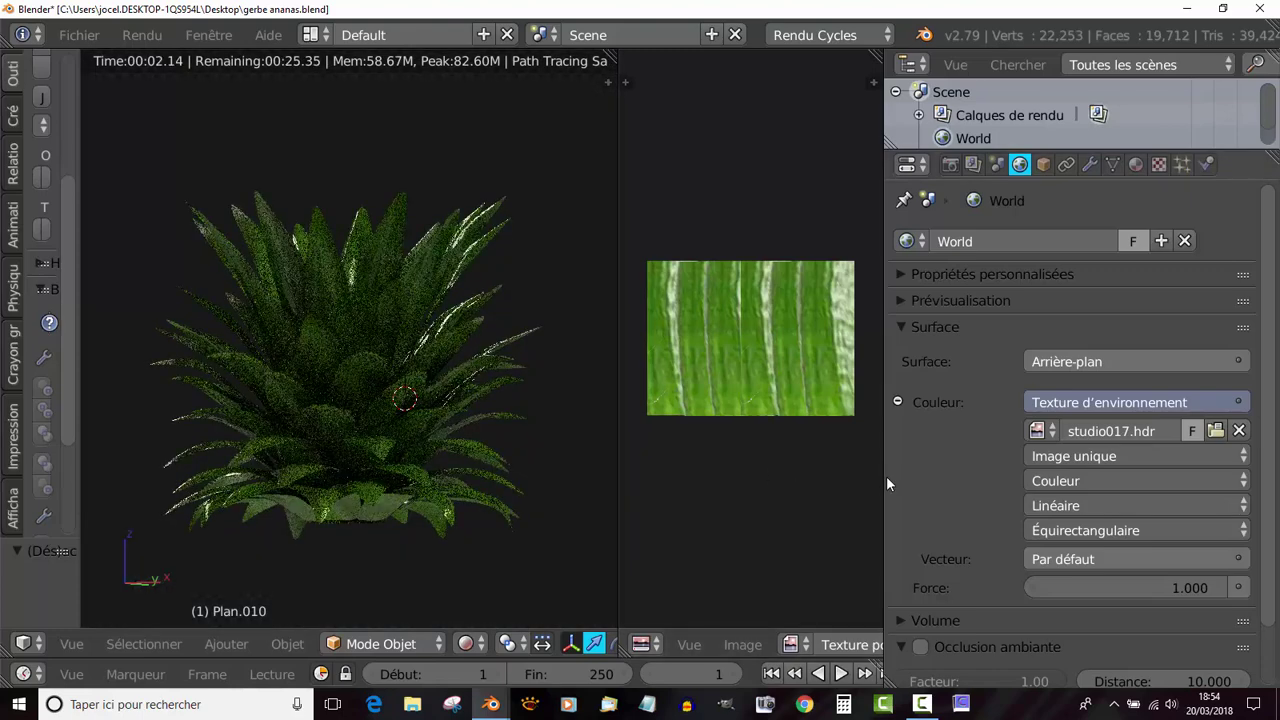
left_click_drag(886, 476, 1087, 478)
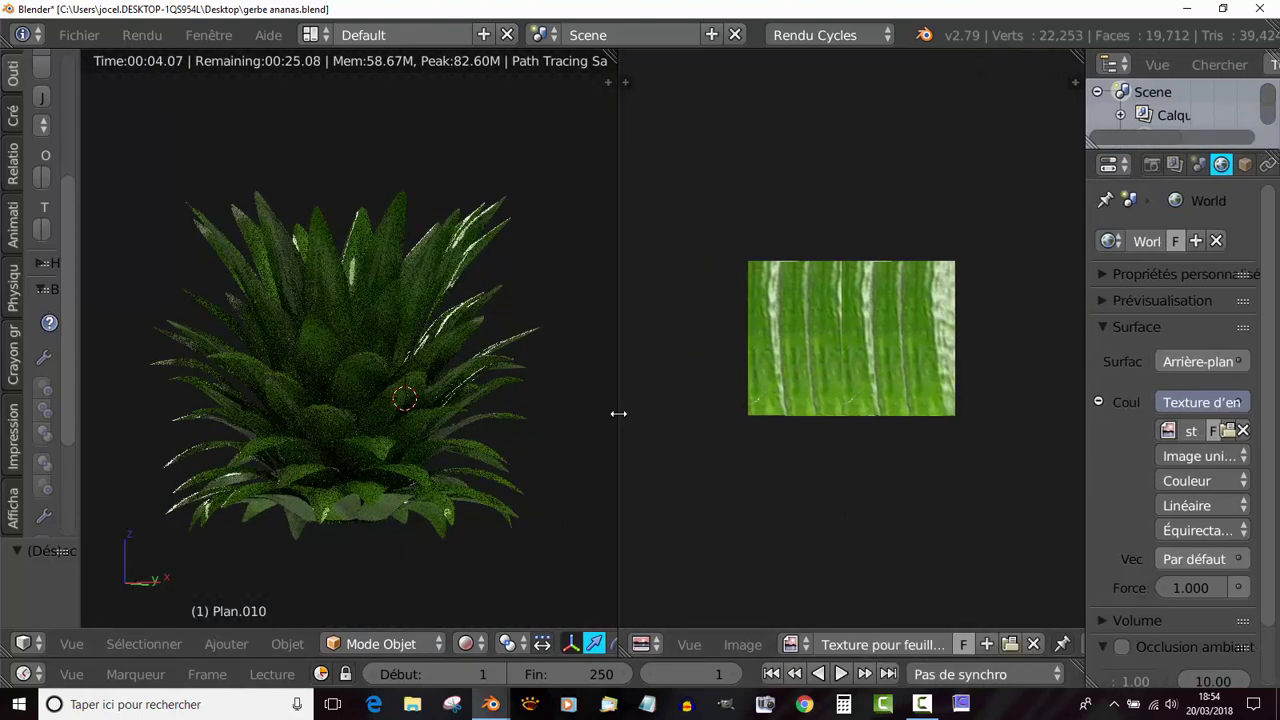
left_click_drag(618, 414, 834, 402)
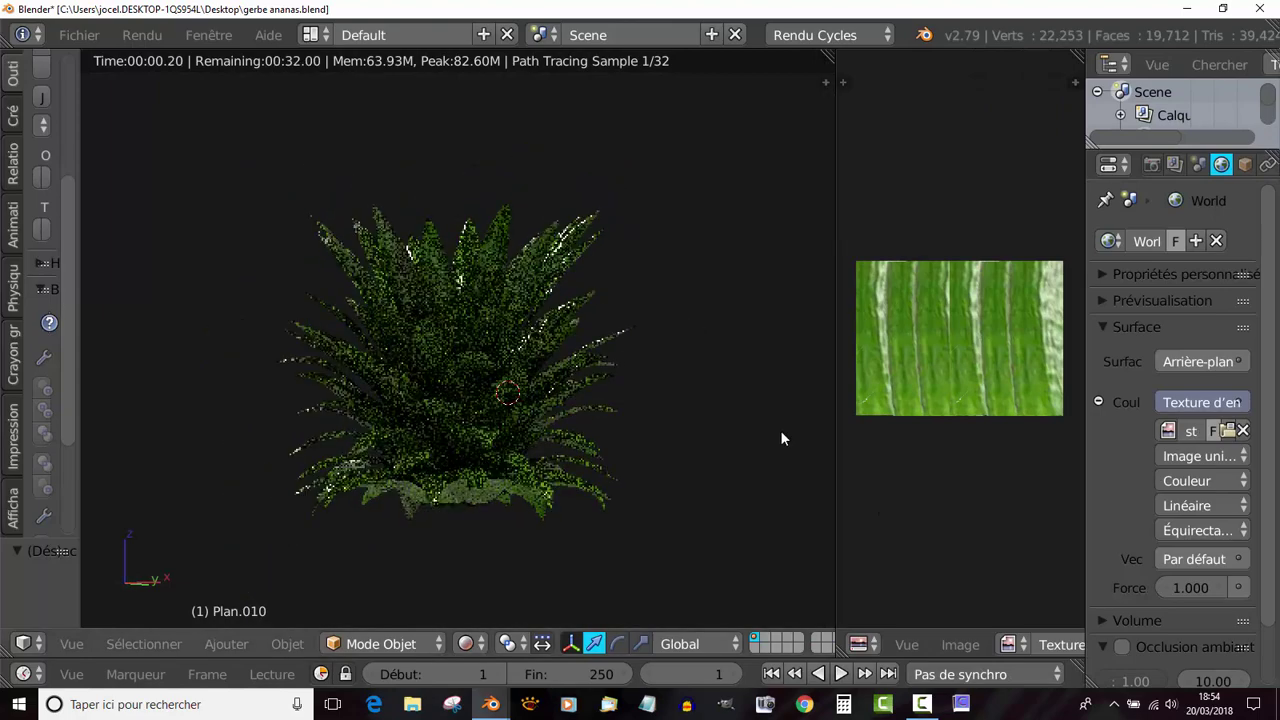
middle_click_drag(660, 497, 514, 497)
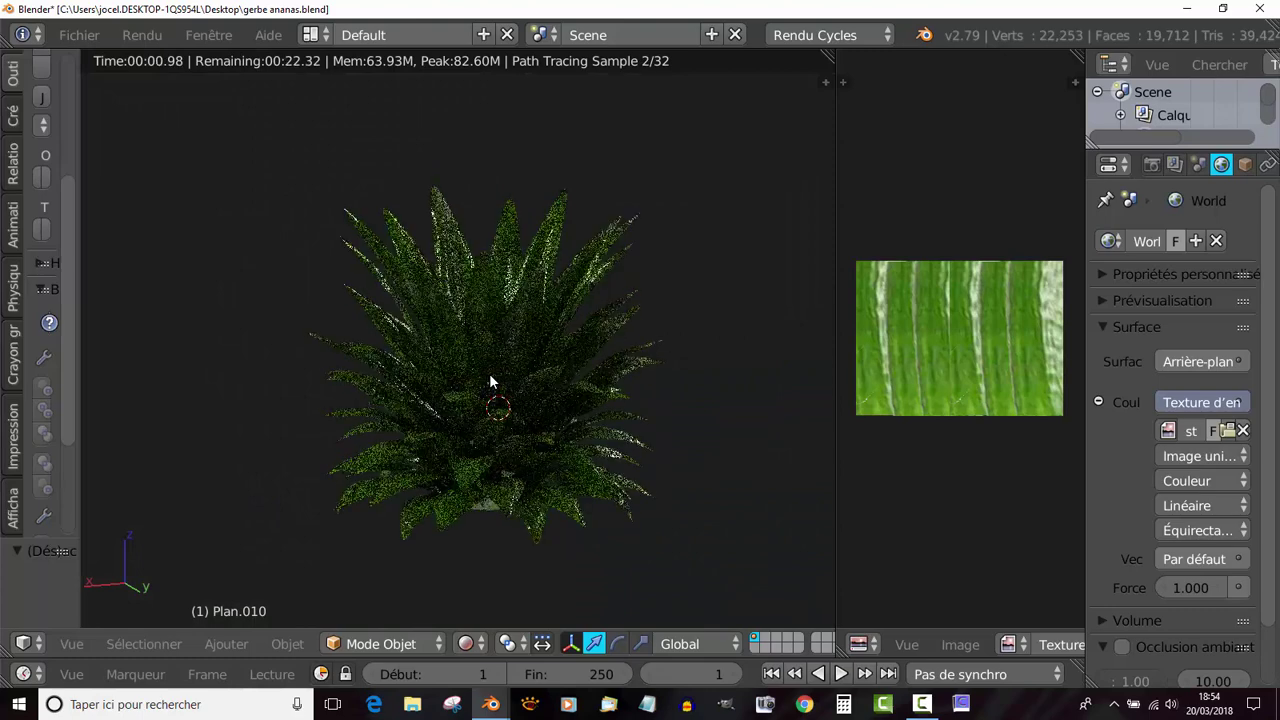
key("KP_5")
scroll(473, 410, "down", 5)
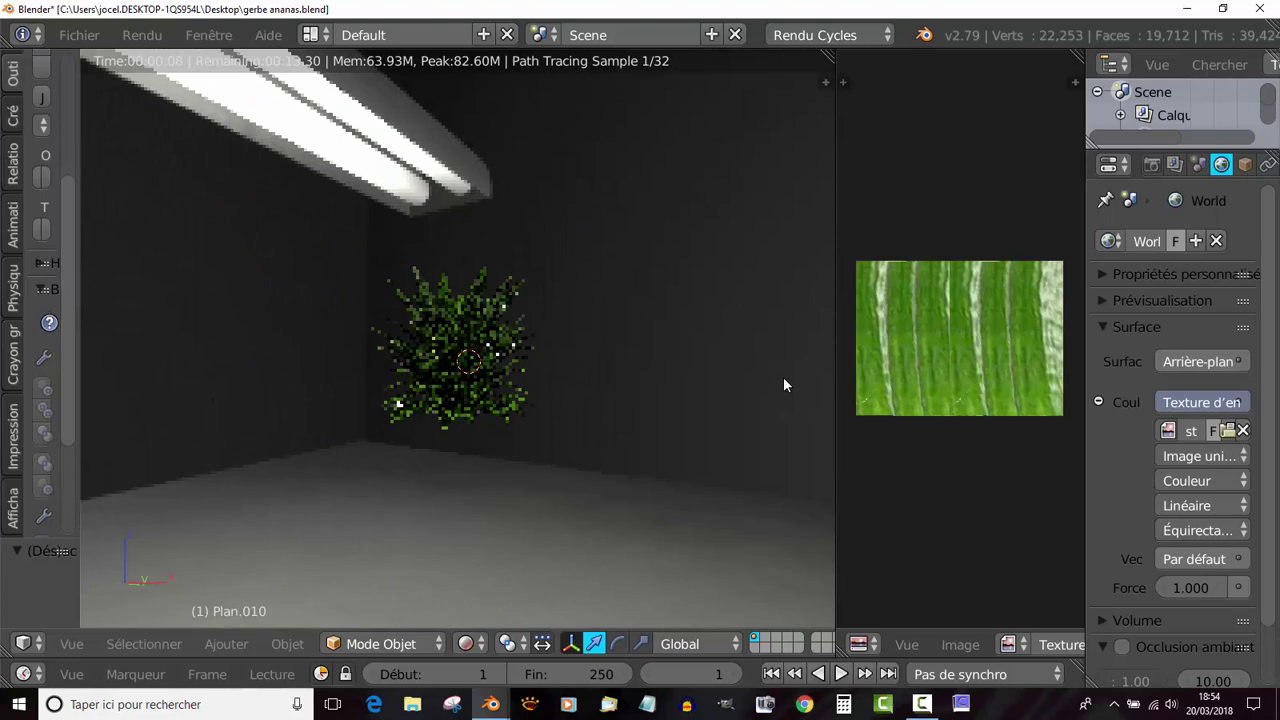
middle_click_drag(784, 380, 495, 478)
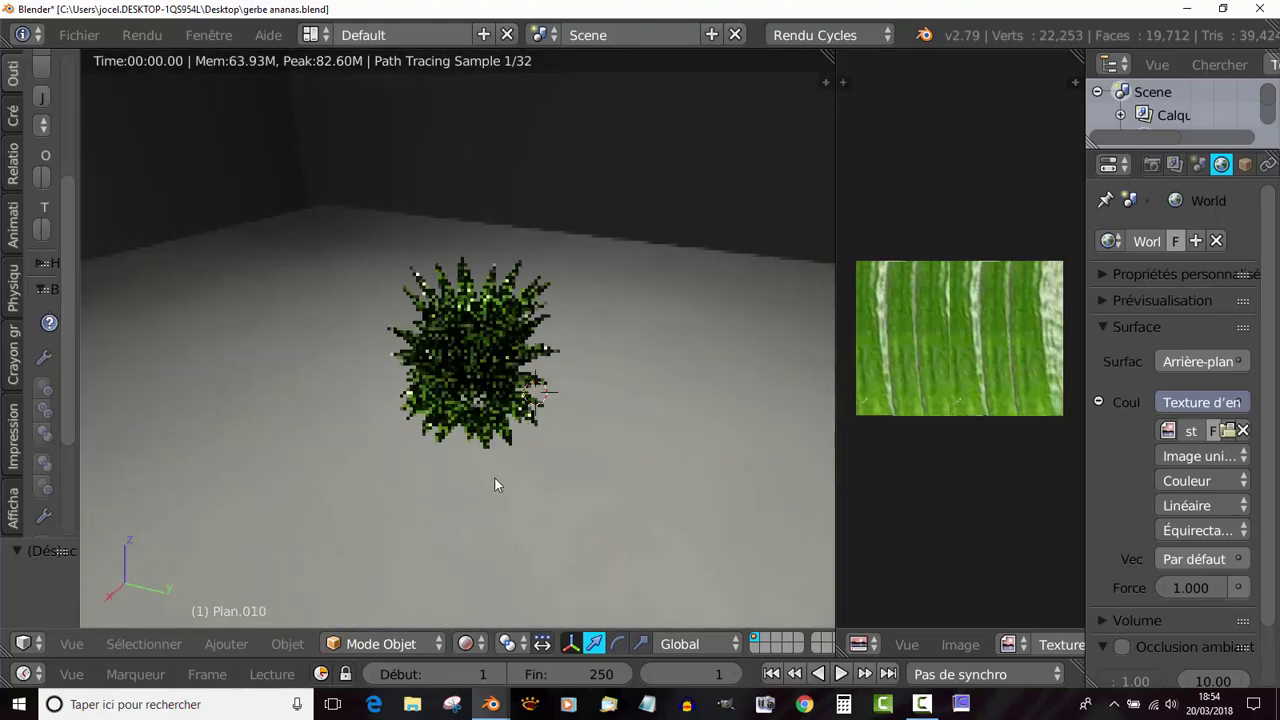
scroll(493, 476, "up", 5)
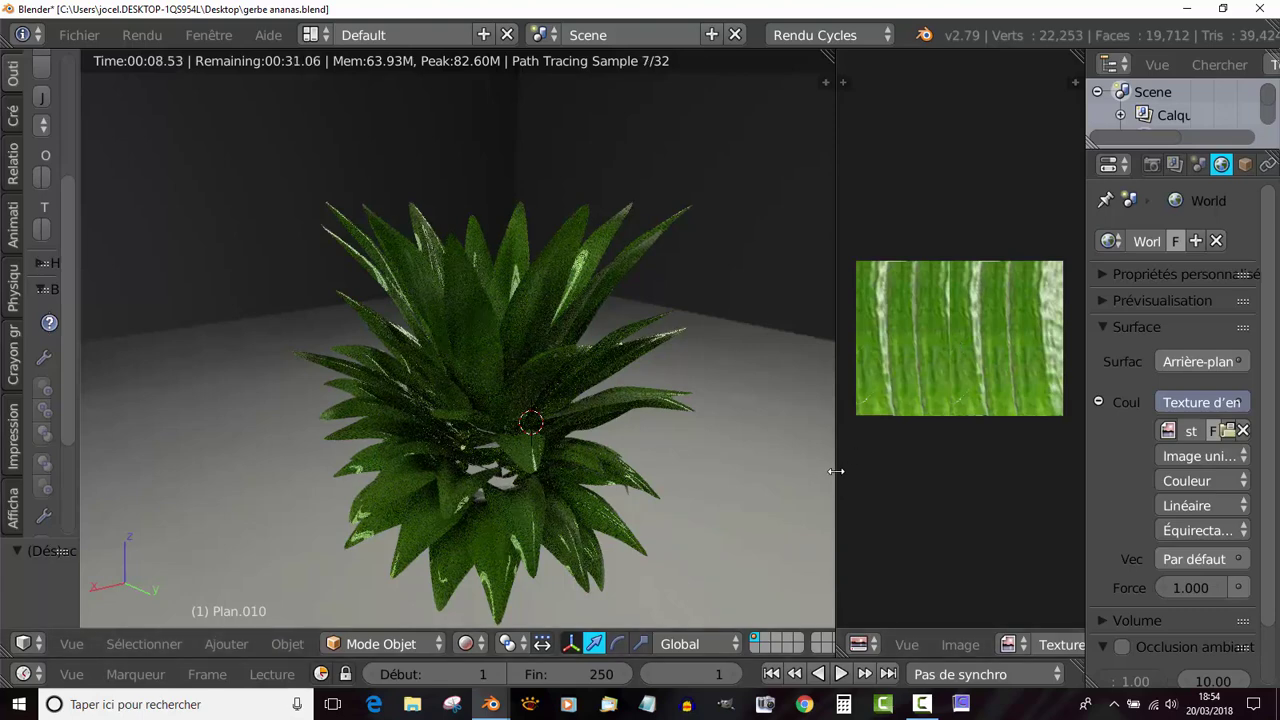
Step: Adjust the leaf material to Spéculaire 0.061, Teinte de lustre 0.000 and Rugosité 0.368, checking the rendered leaves
left_click_drag(836, 466, 673, 466)
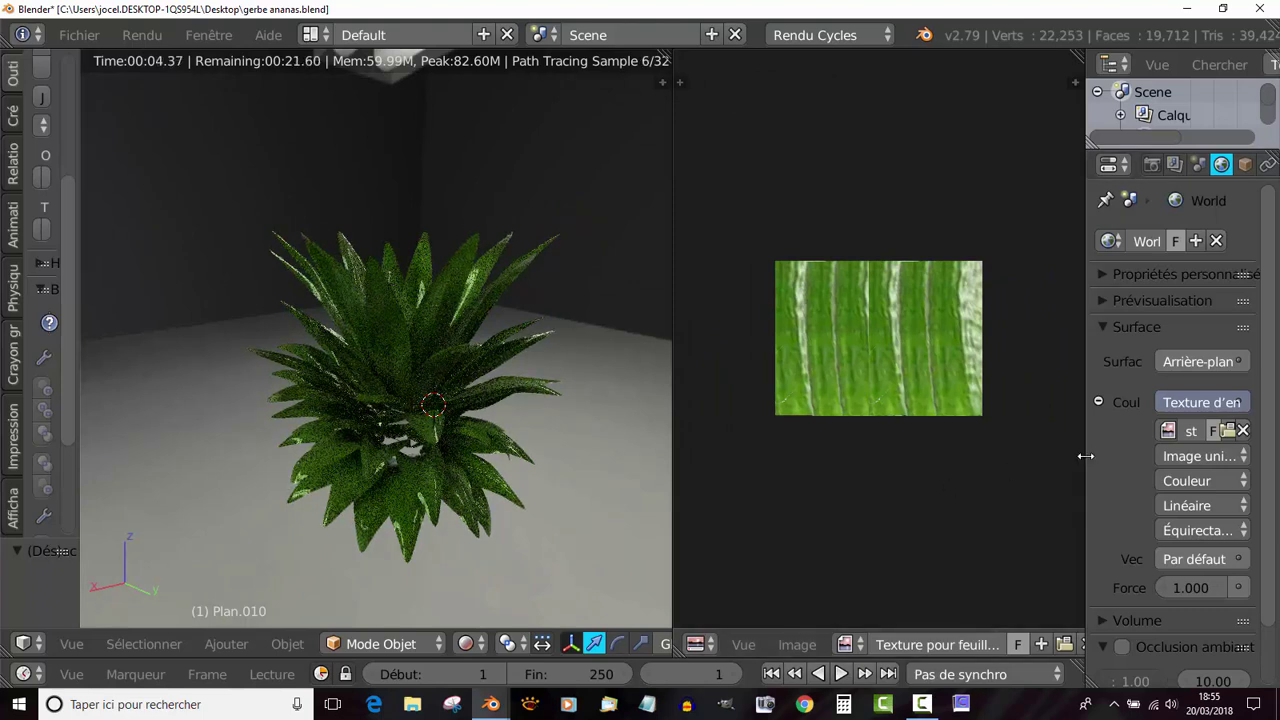
left_click_drag(1086, 455, 908, 475)
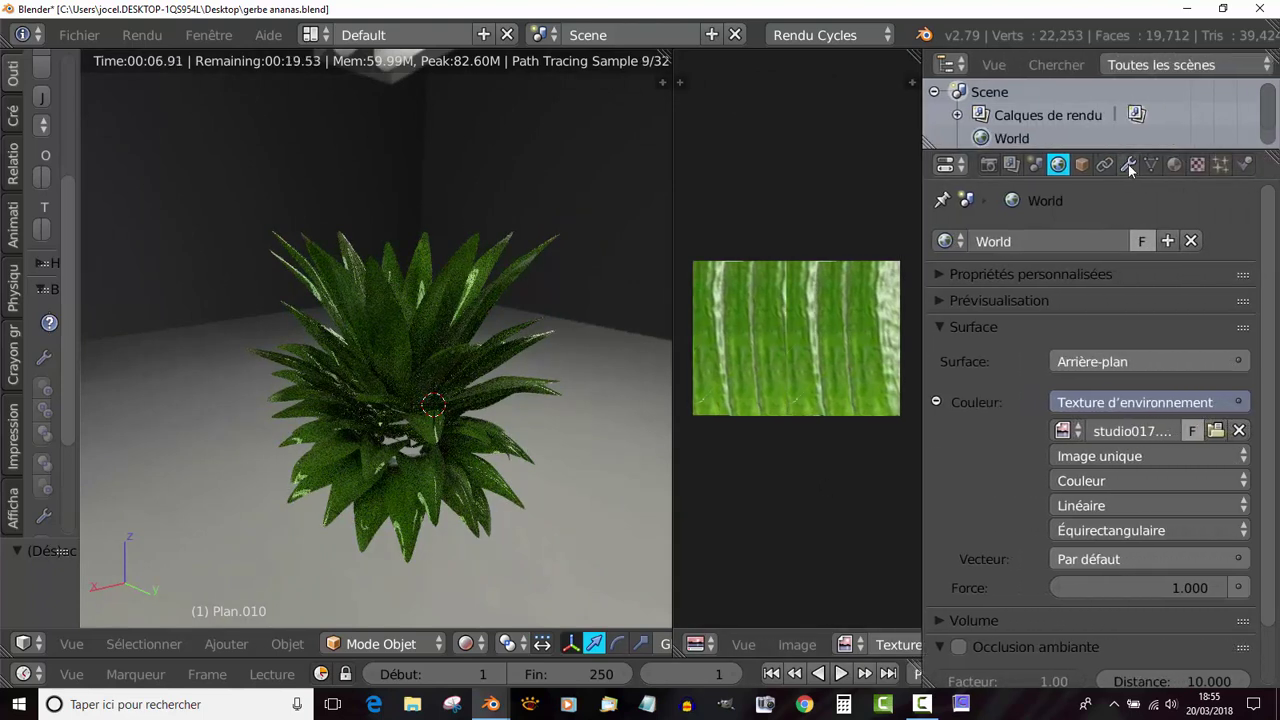
left_click(1174, 165)
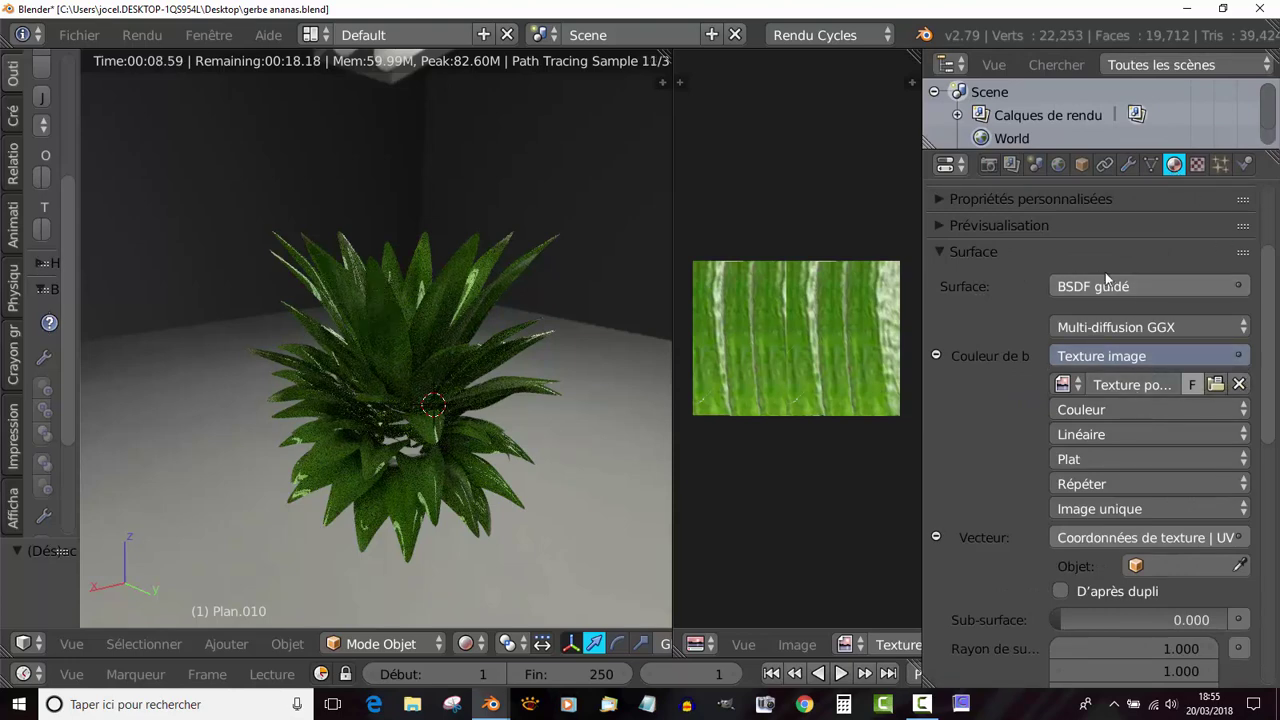
middle_click_drag(556, 485, 570, 453)
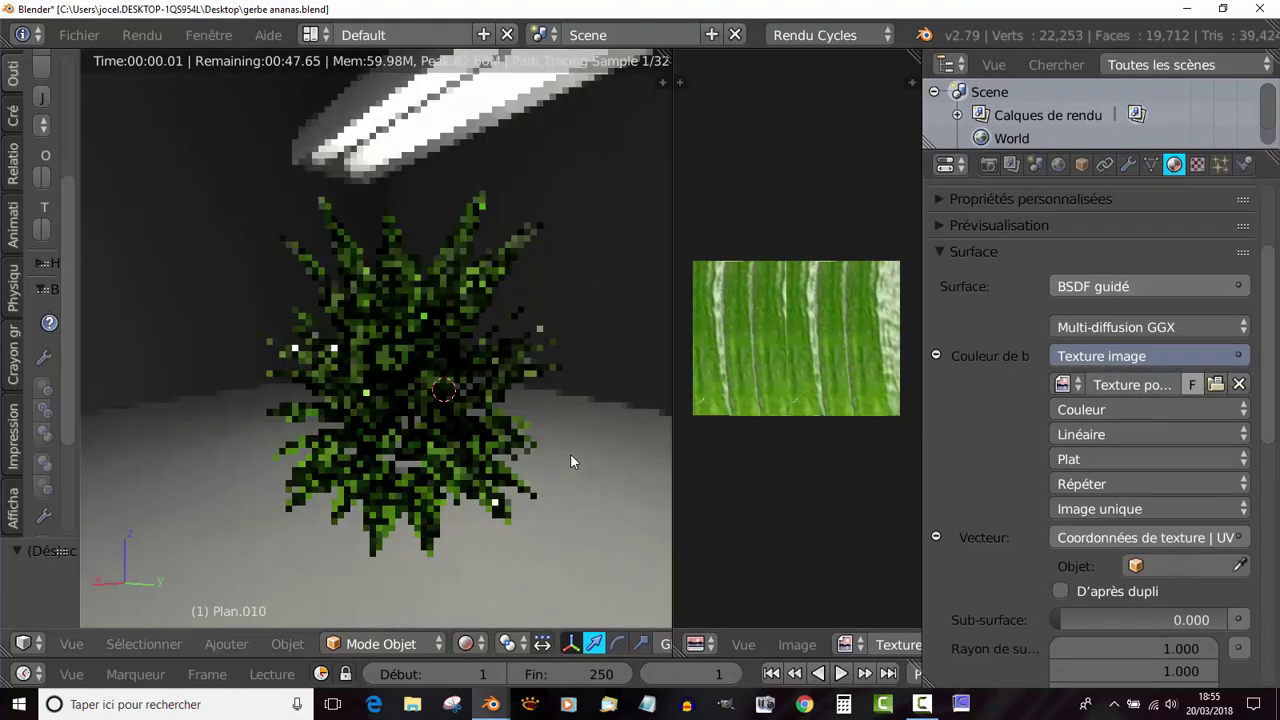
scroll(1273, 535, "down", 6)
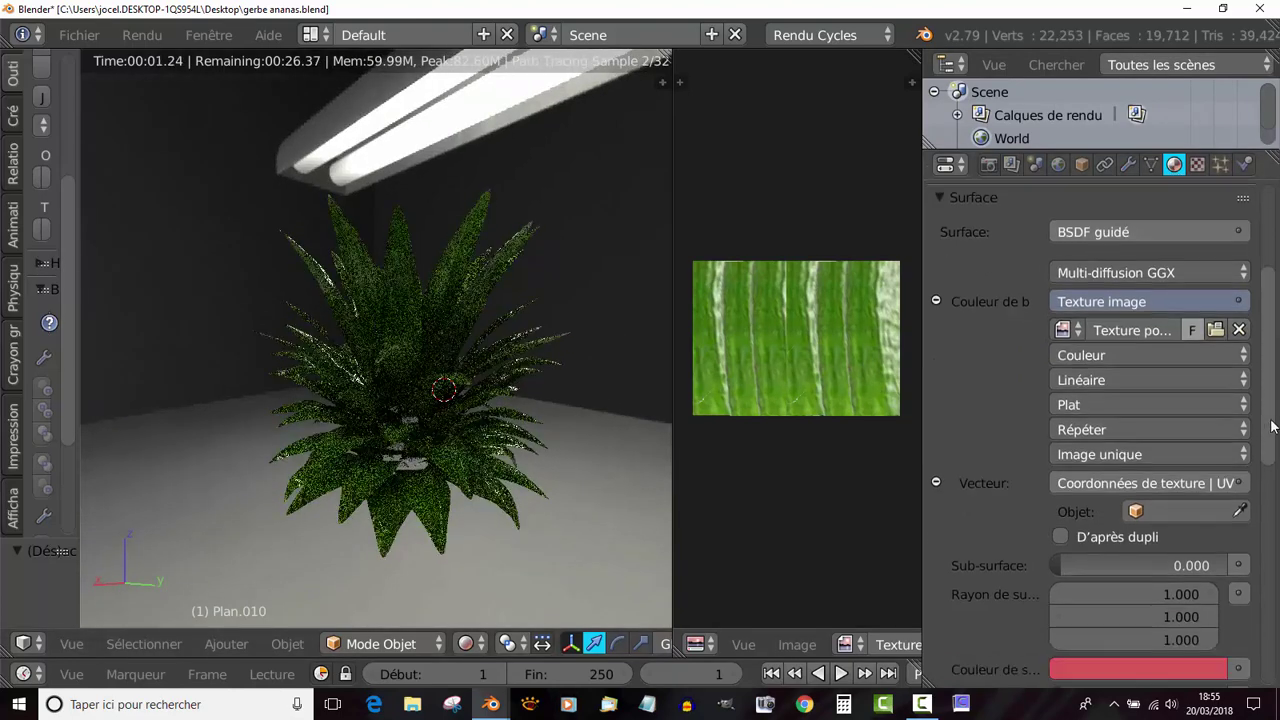
scroll(1273, 535, "down", 2)
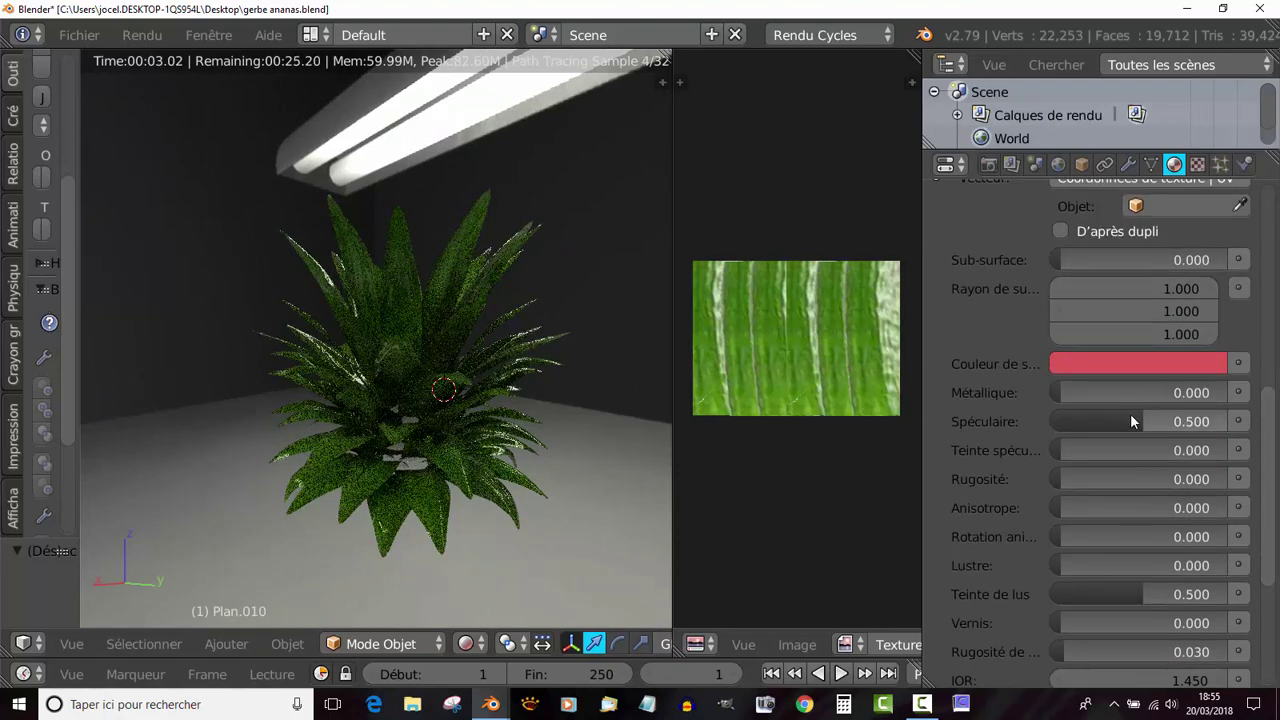
left_click_drag(1130, 421, 1076, 421)
left_click_drag(1118, 595, 1035, 595)
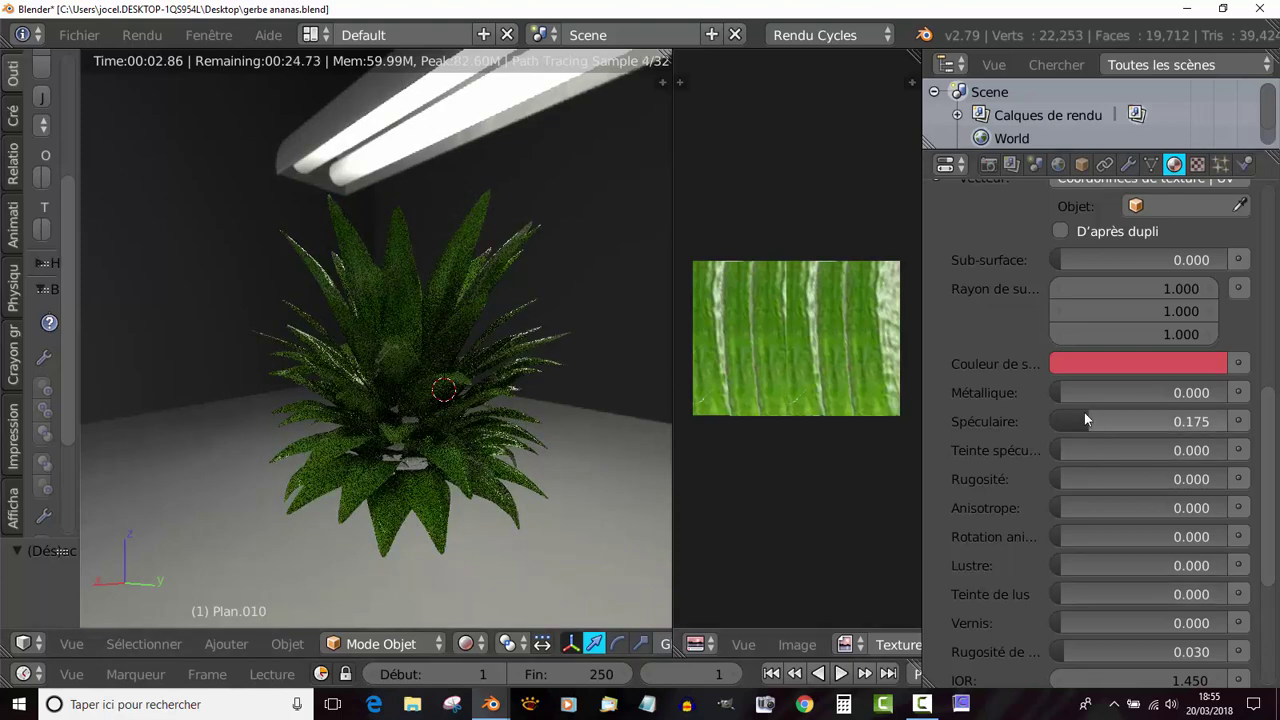
left_click_drag(1083, 416, 1063, 416)
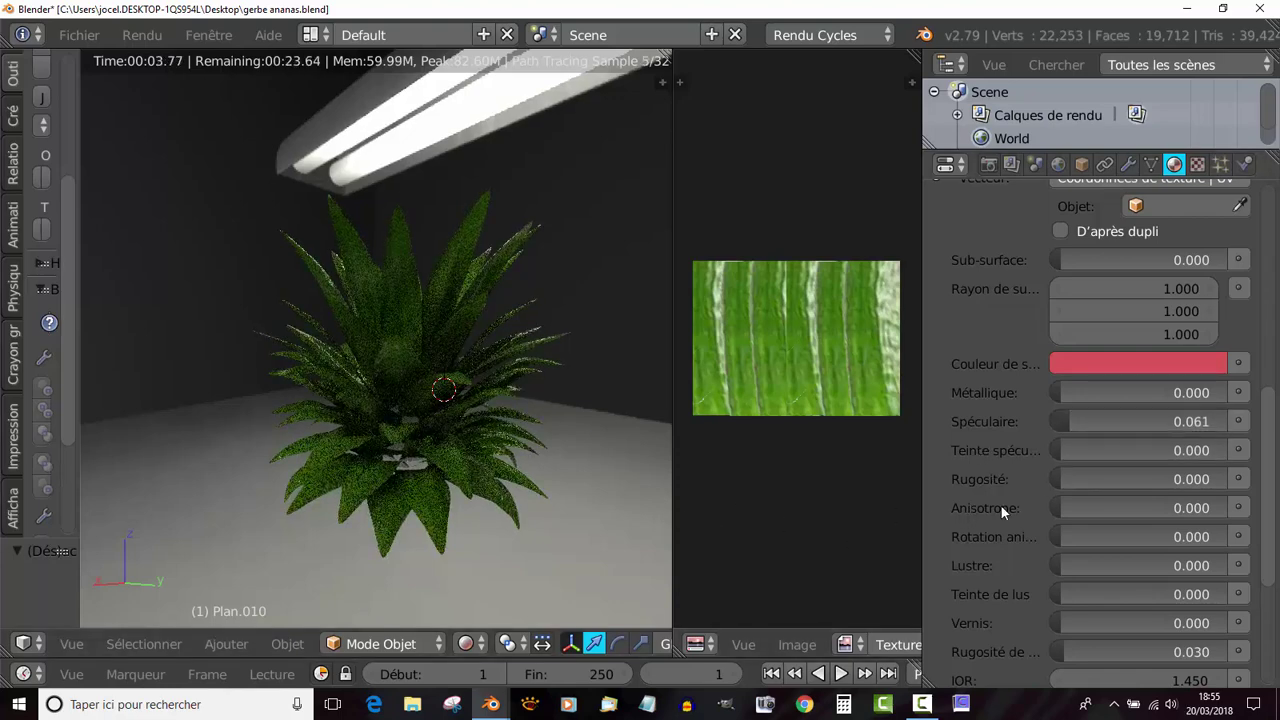
left_click_drag(1062, 478, 1120, 478)
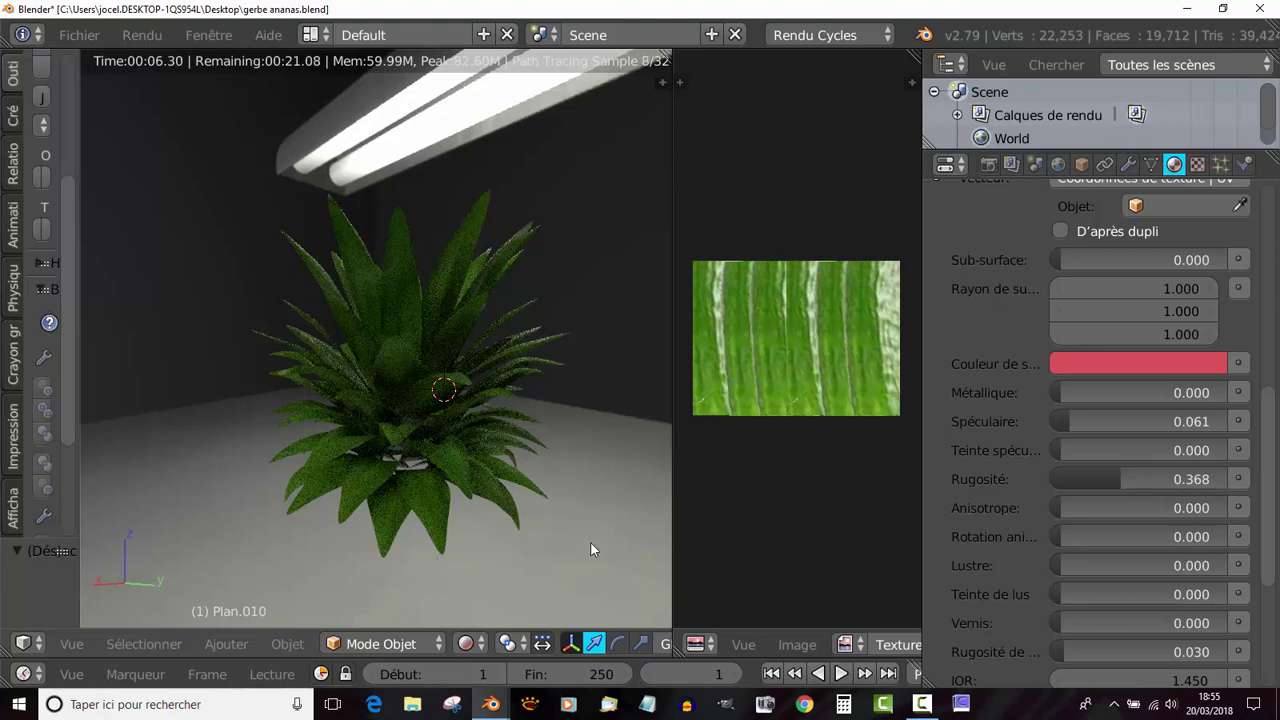
scroll(483, 541, "up", 2)
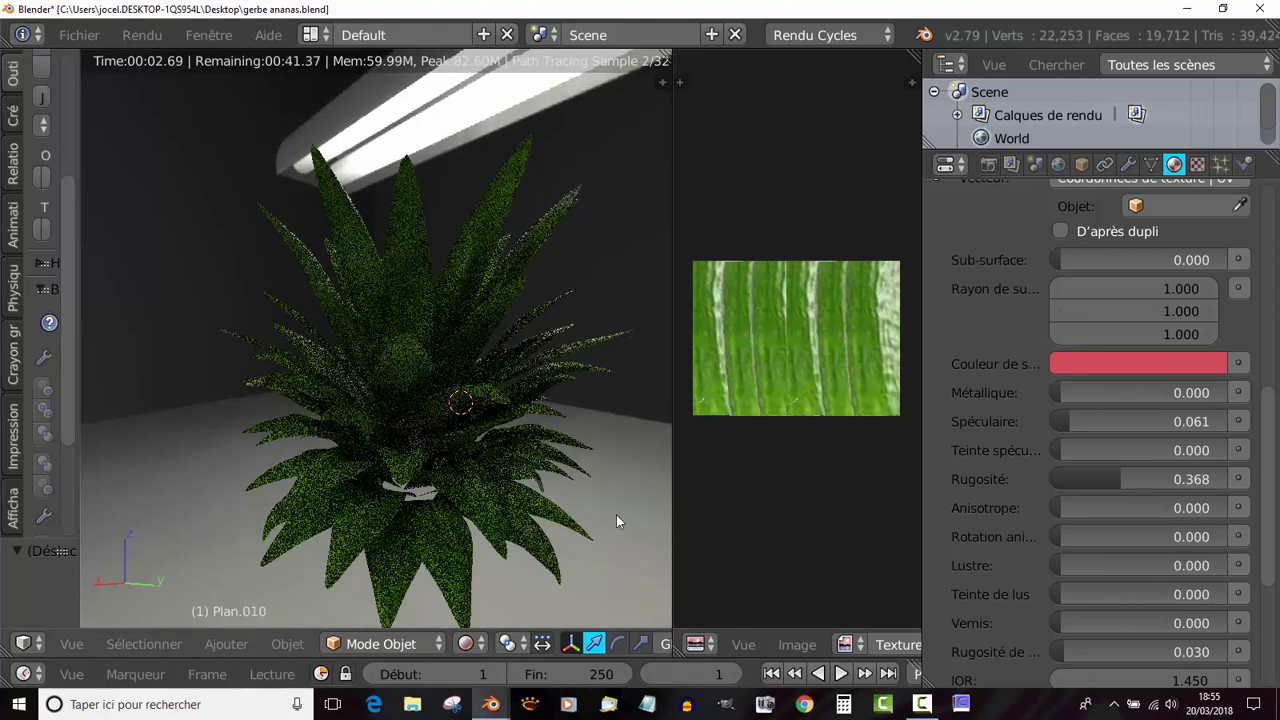
Step: Return the 3D view to Texture shading and view the crown from a slightly different angle
left_click(467, 646)
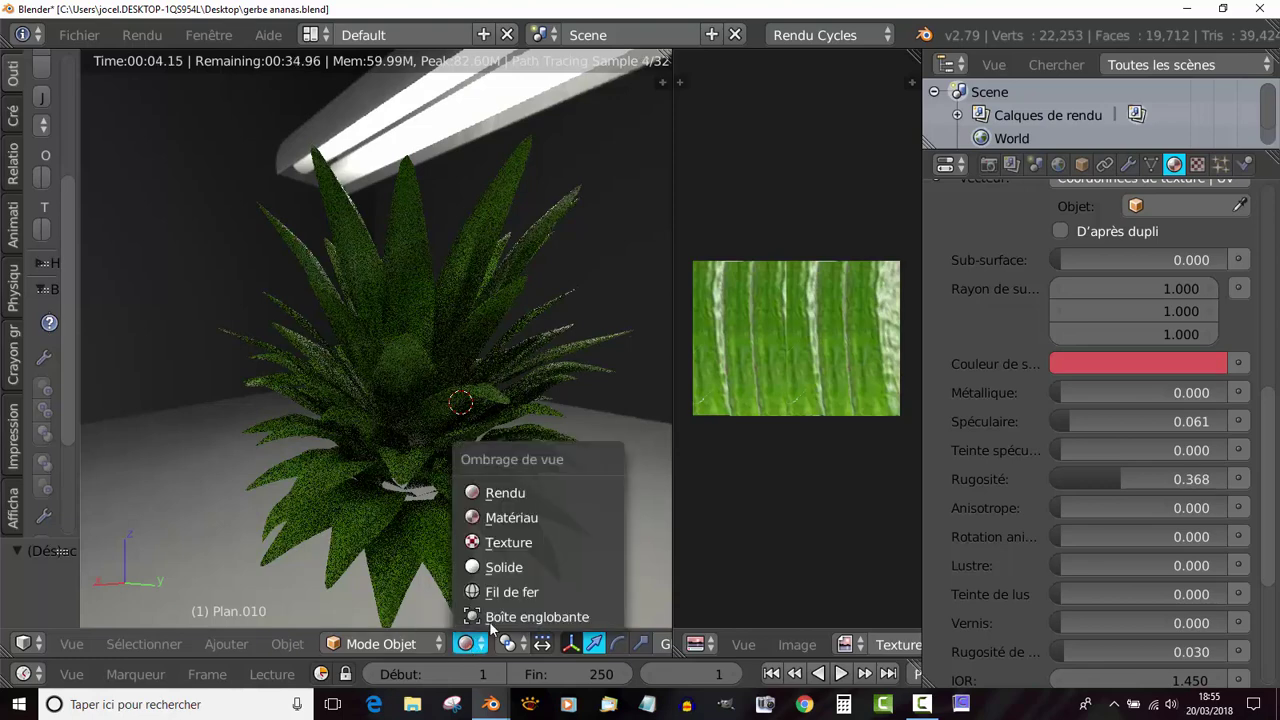
left_click(505, 566)
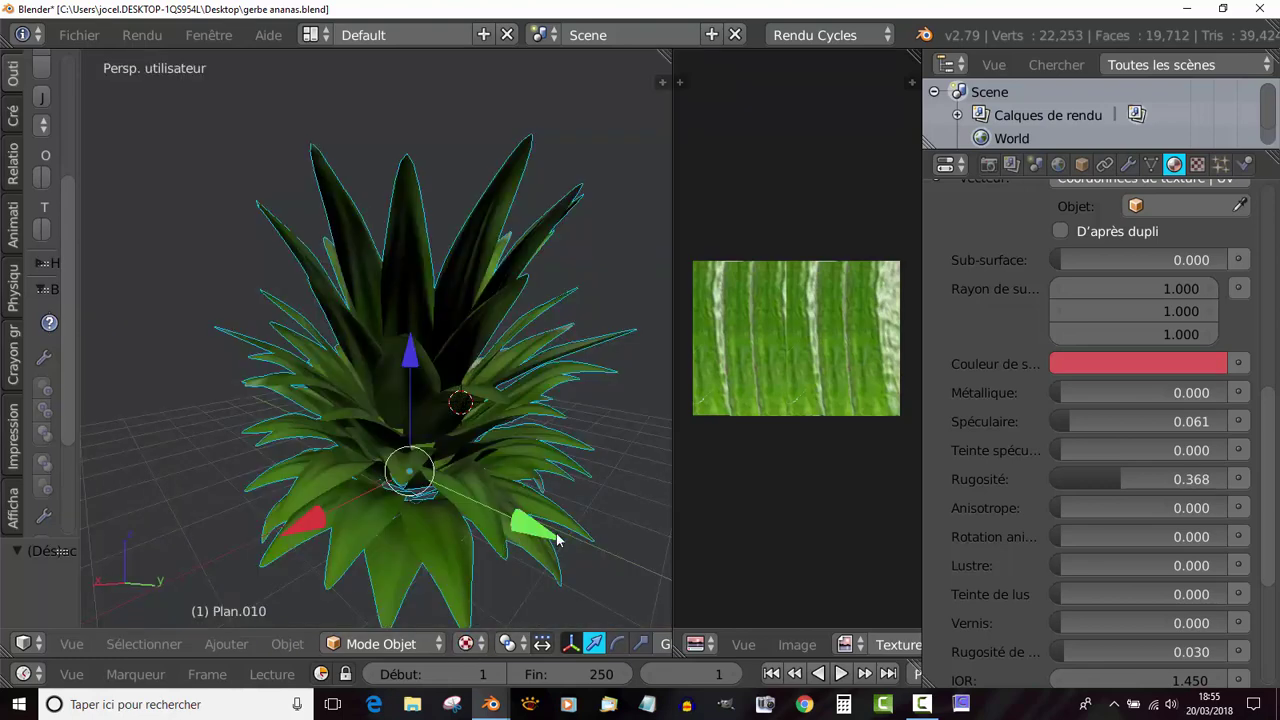
mouse_move(555, 534)
middle_mouse_down()
mouse_move(565, 512)
mouse_move(538, 528)
middle_mouse_up()
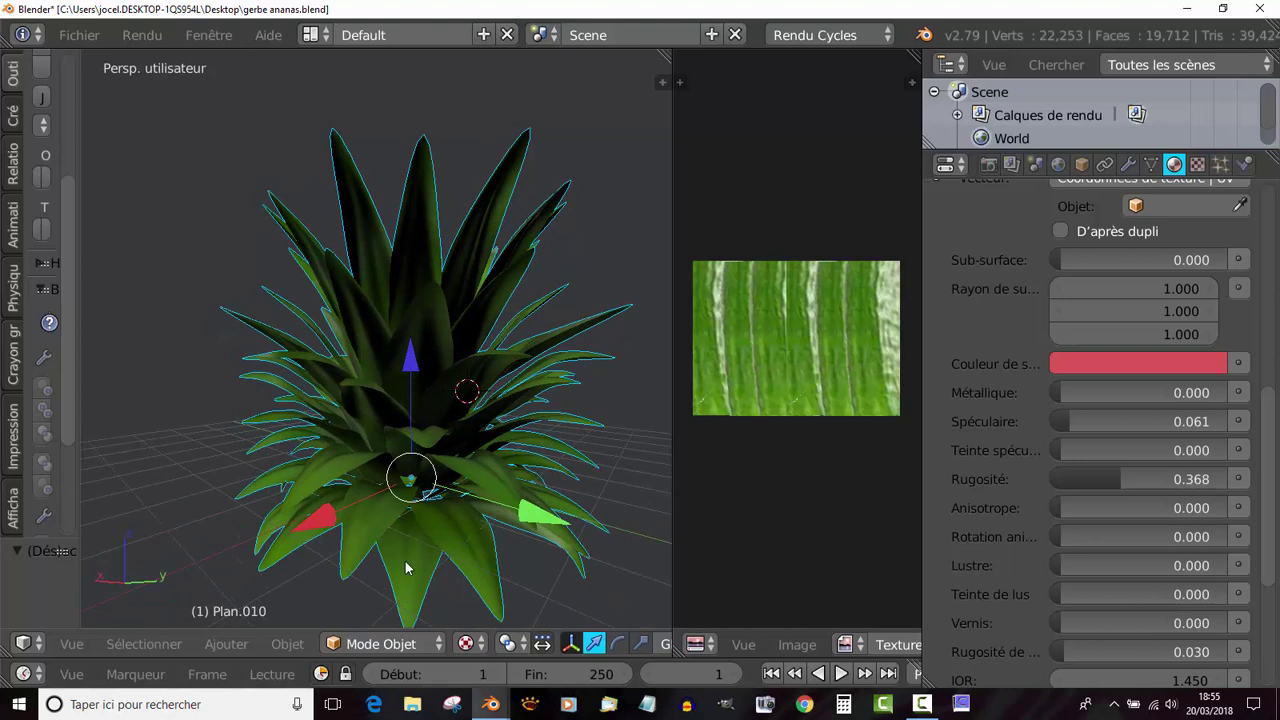
Step: Put the leaf crown in Edit mode, seen from above, with a wider 3D view and a wider tool shelf
left_click(366, 644)
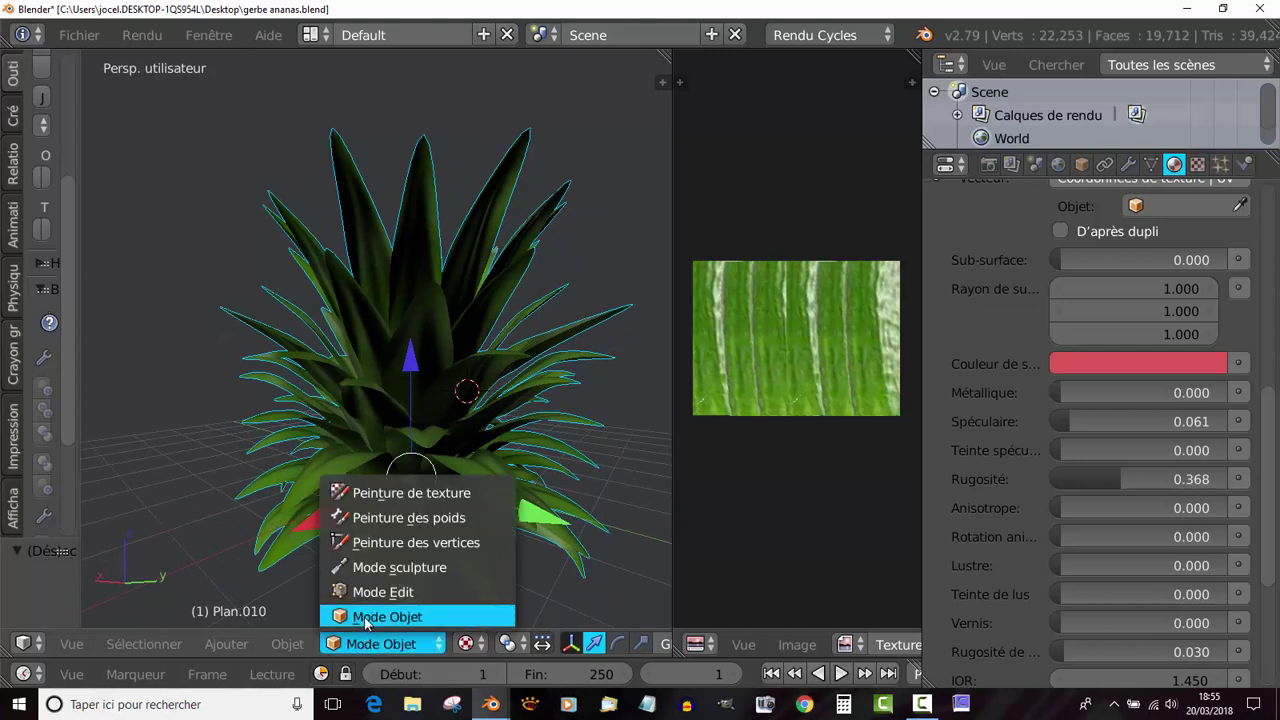
middle_click_drag(650, 559, 591, 542)
scroll(468, 539, "up", 3)
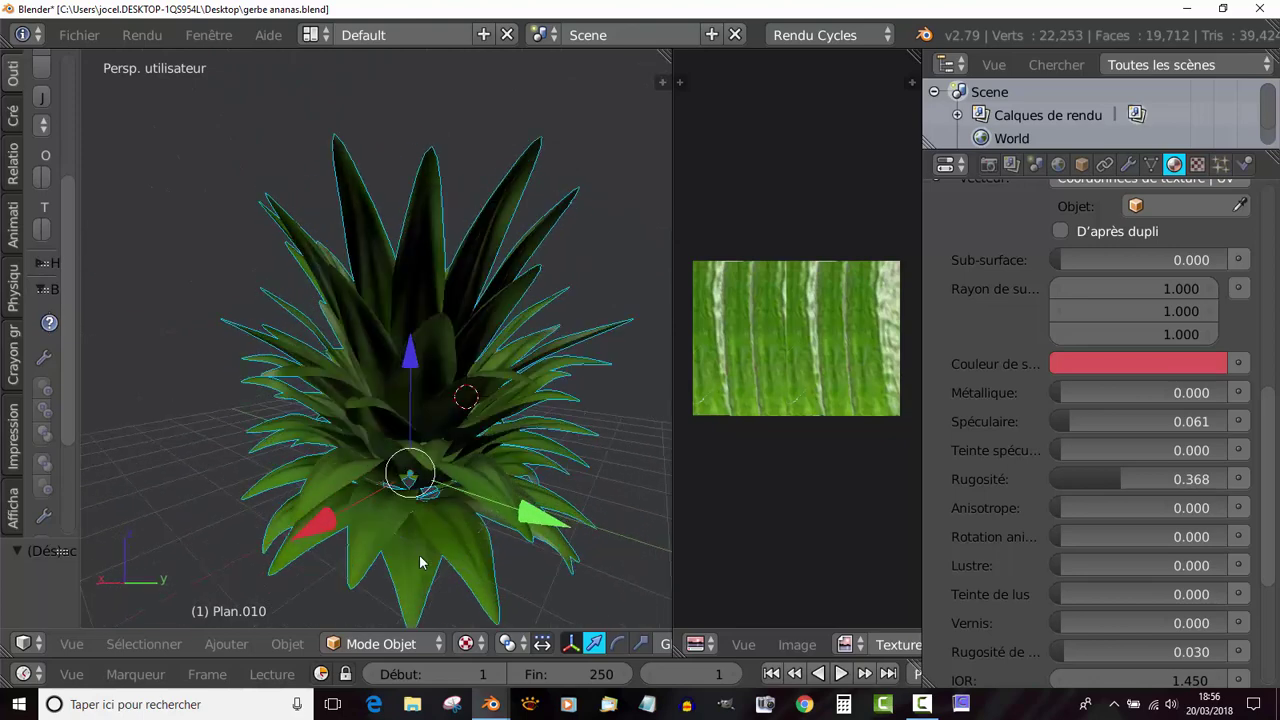
middle_click_drag(420, 563, 476, 378)
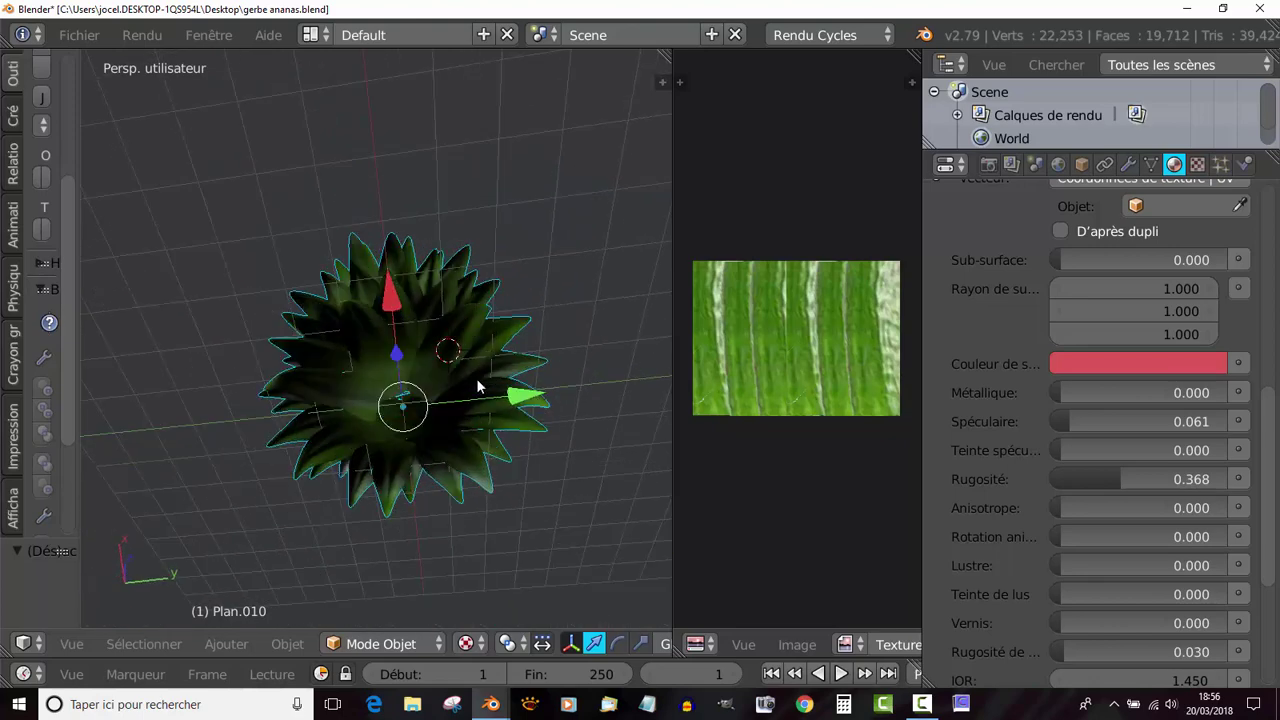
key("Tab")
middle_click_drag(425, 422, 568, 373)
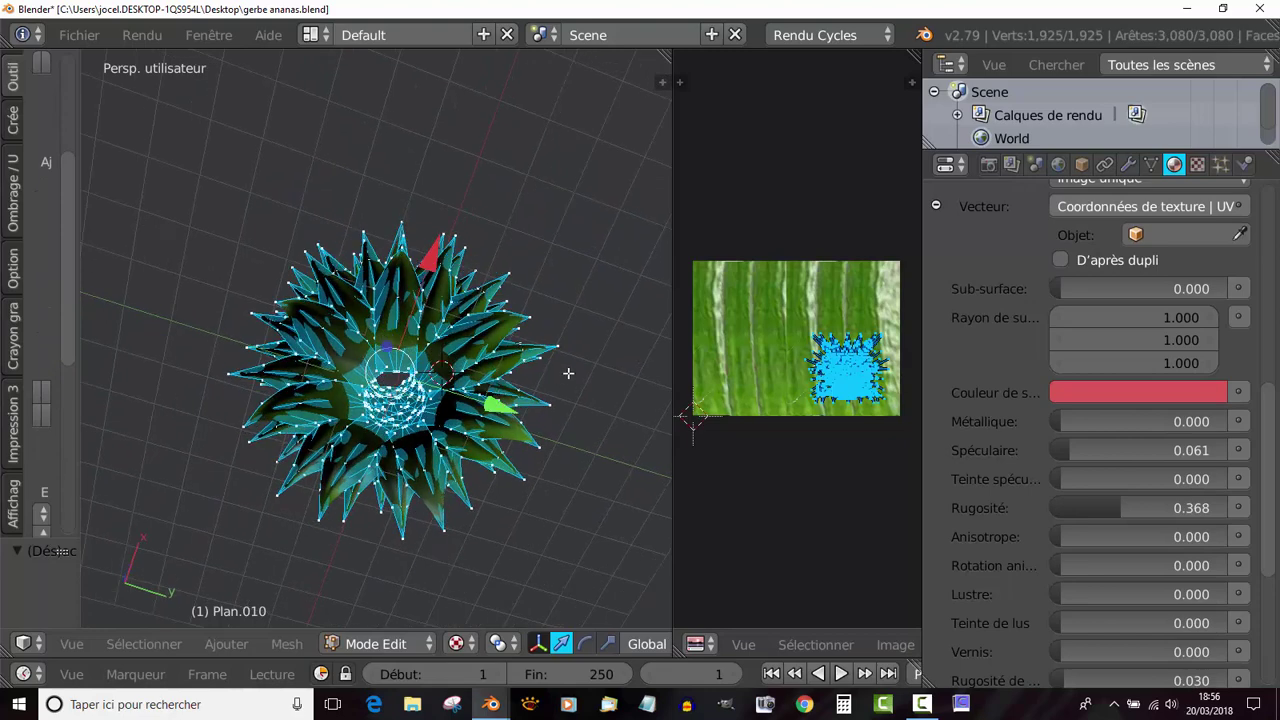
key("KP_7")
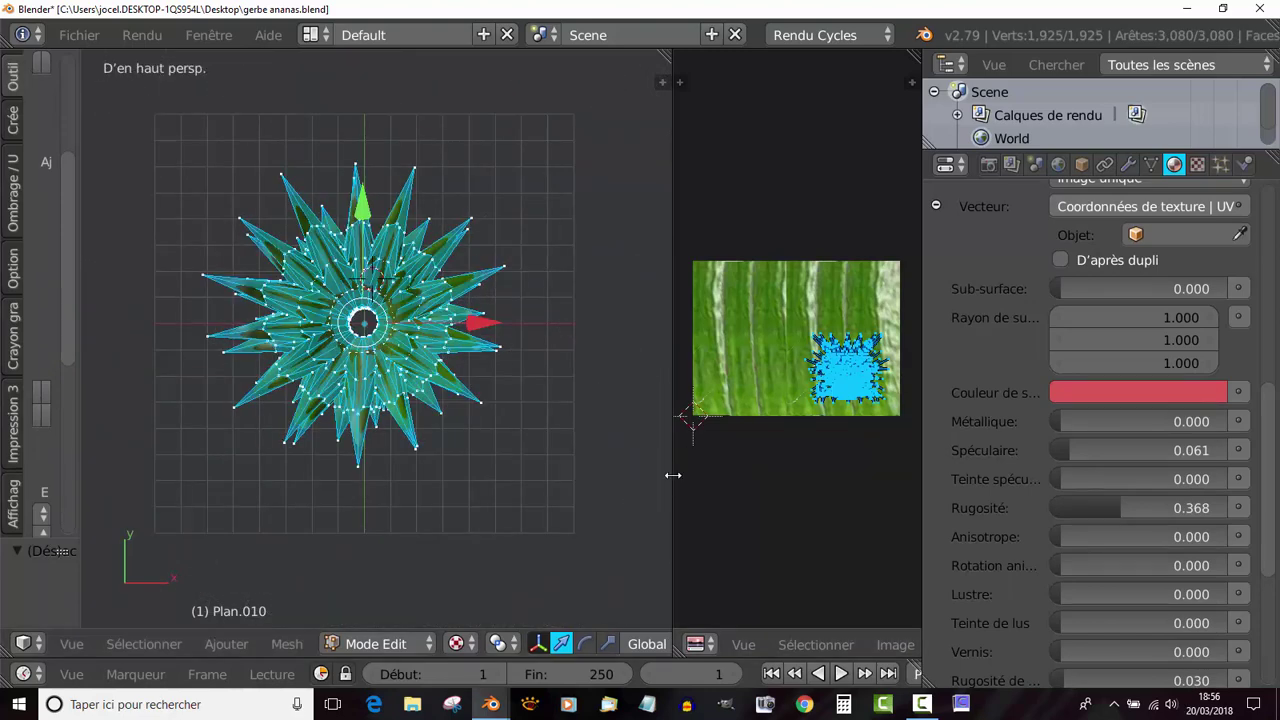
left_click_drag(674, 474, 850, 466)
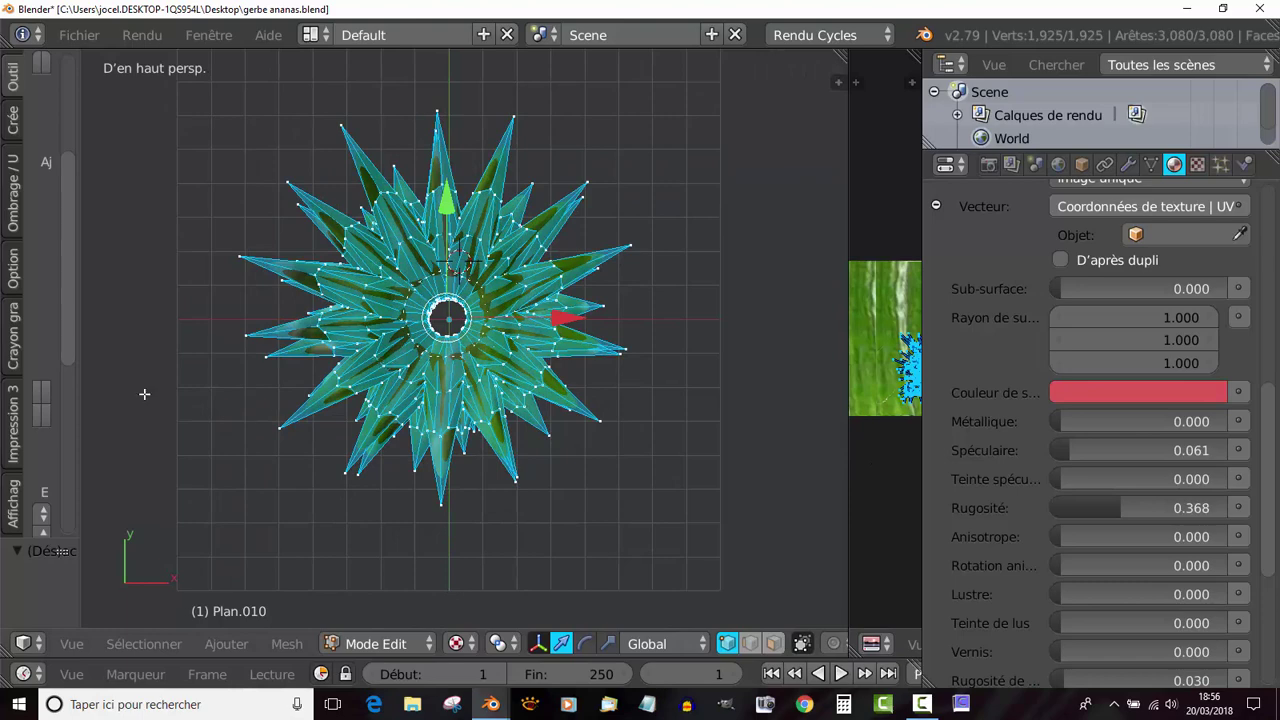
left_click_drag(77, 219, 146, 218)
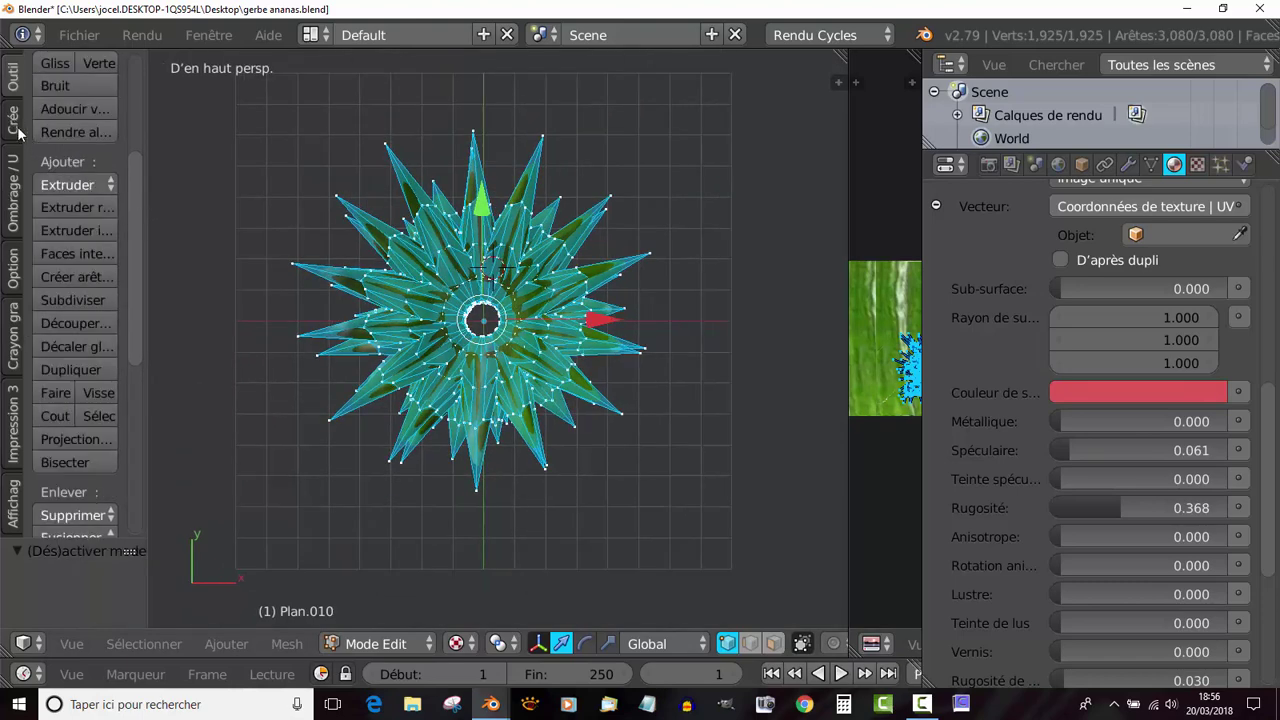
Step: Snap the 3D cursor to the scene centre and add a cylinder there inside the crown's mesh
key("shift+s")
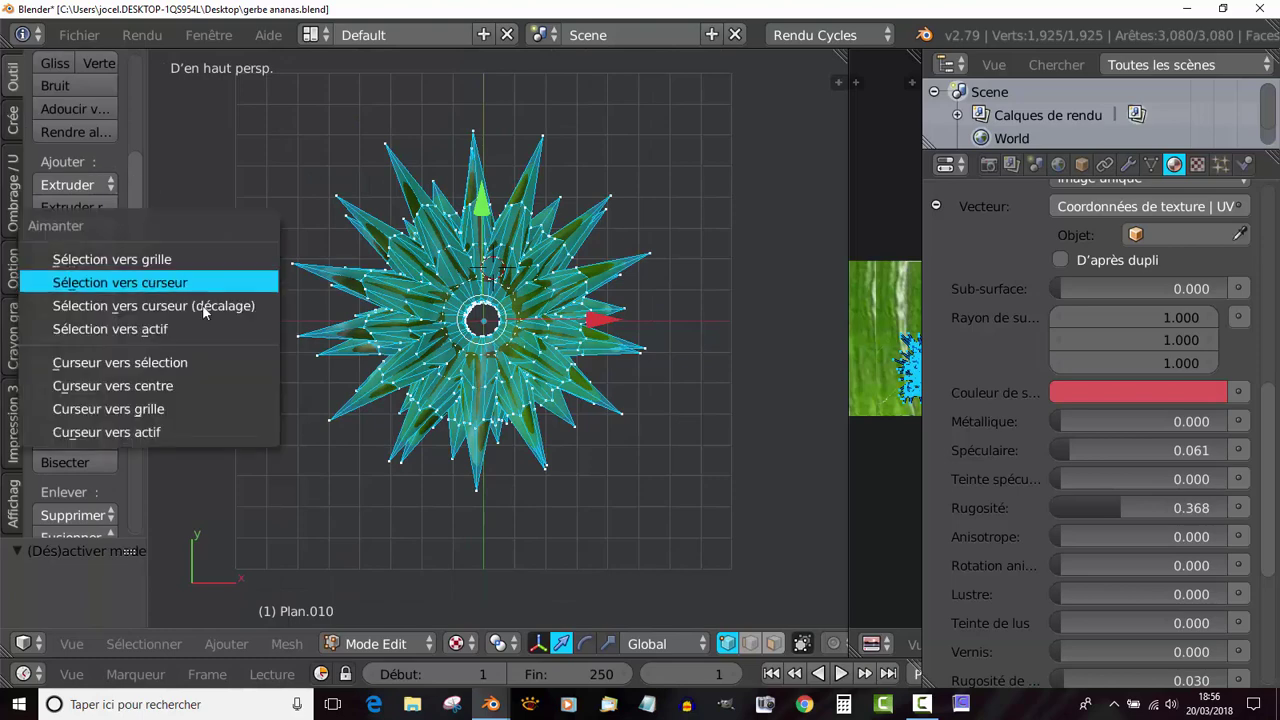
left_click(174, 385)
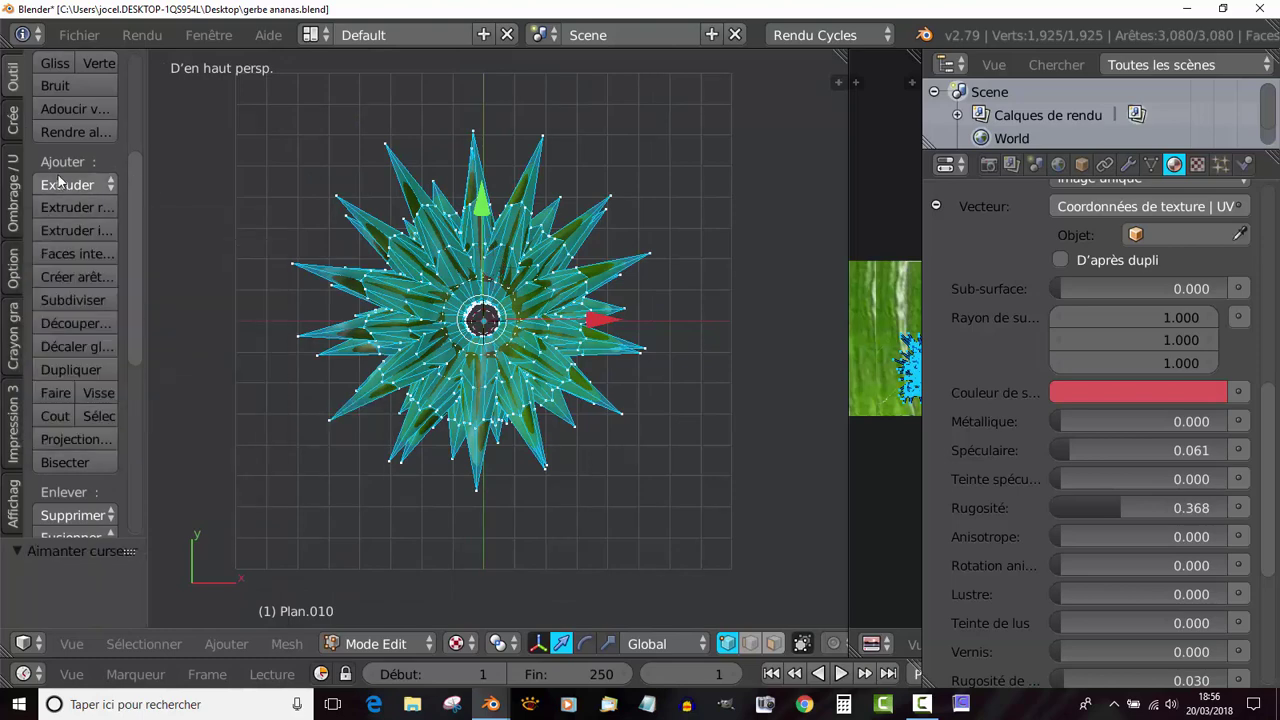
left_click(12, 132)
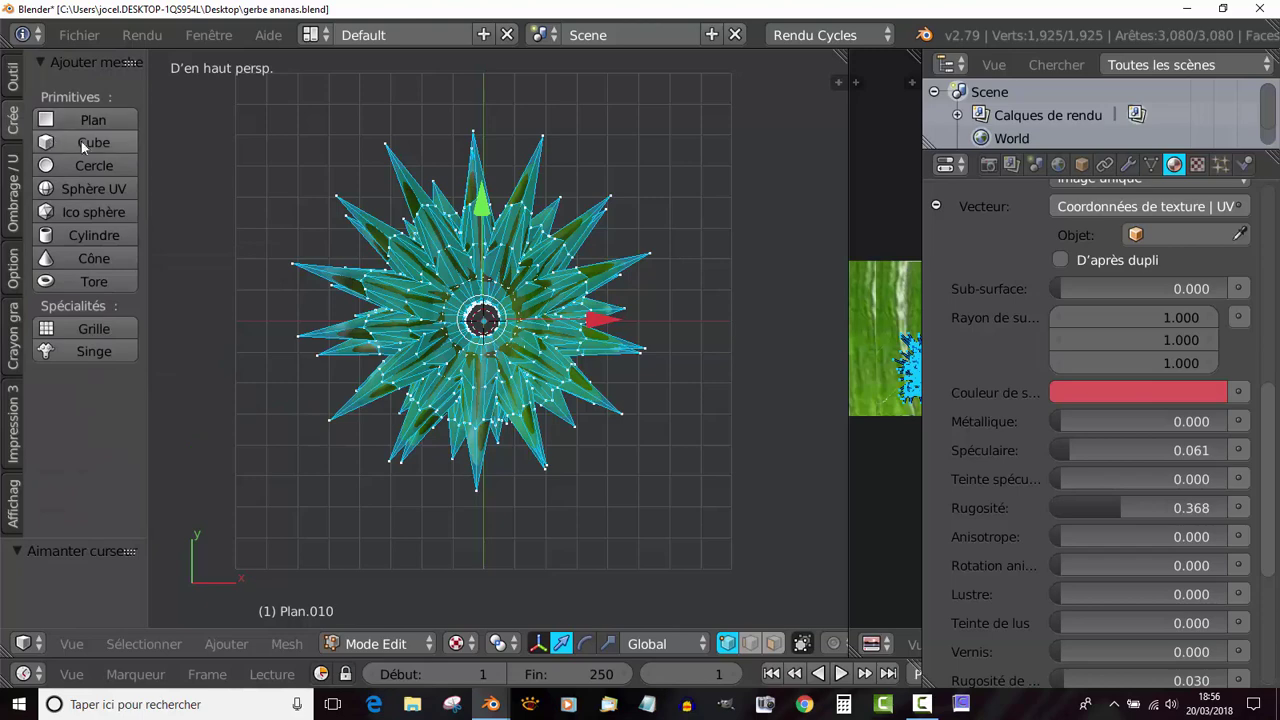
left_click(73, 234)
Step: Raise the cylinder along Z into the core of the crown and check its fit in Object mode from several angles
middle_click_drag(654, 460, 663, 277)
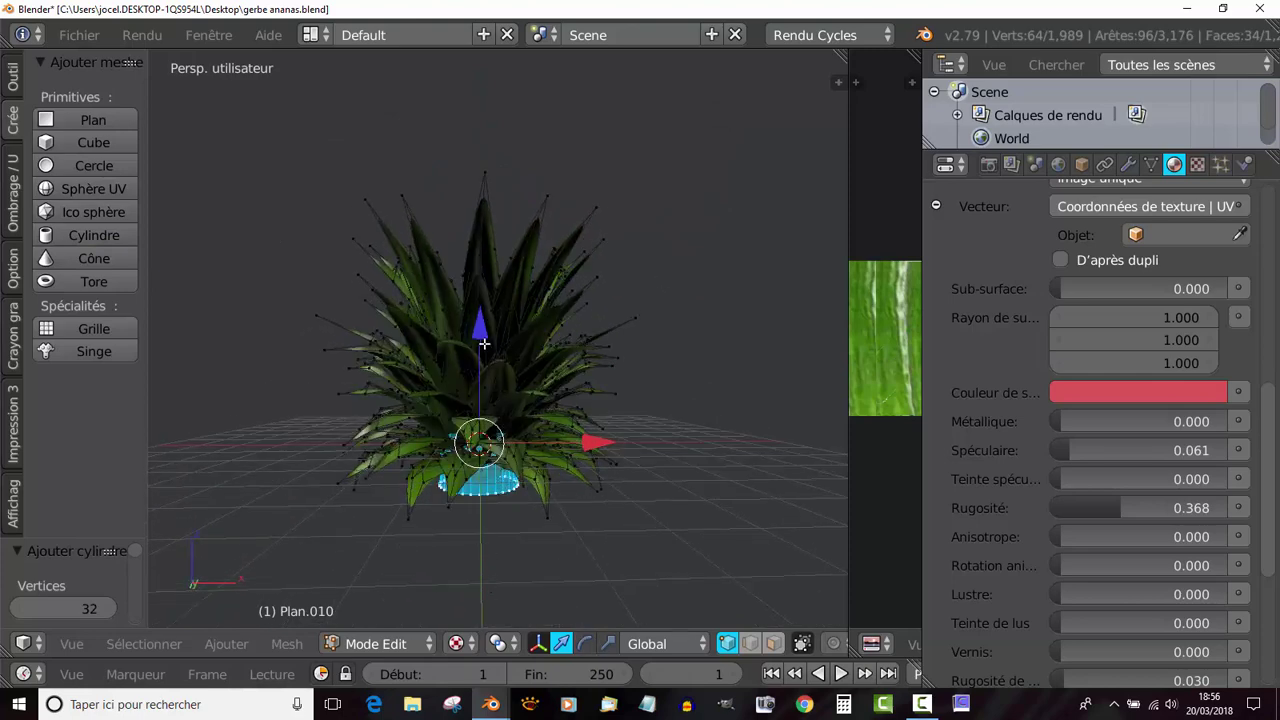
left_click_drag(480, 331, 484, 282)
middle_click_drag(632, 371, 534, 517)
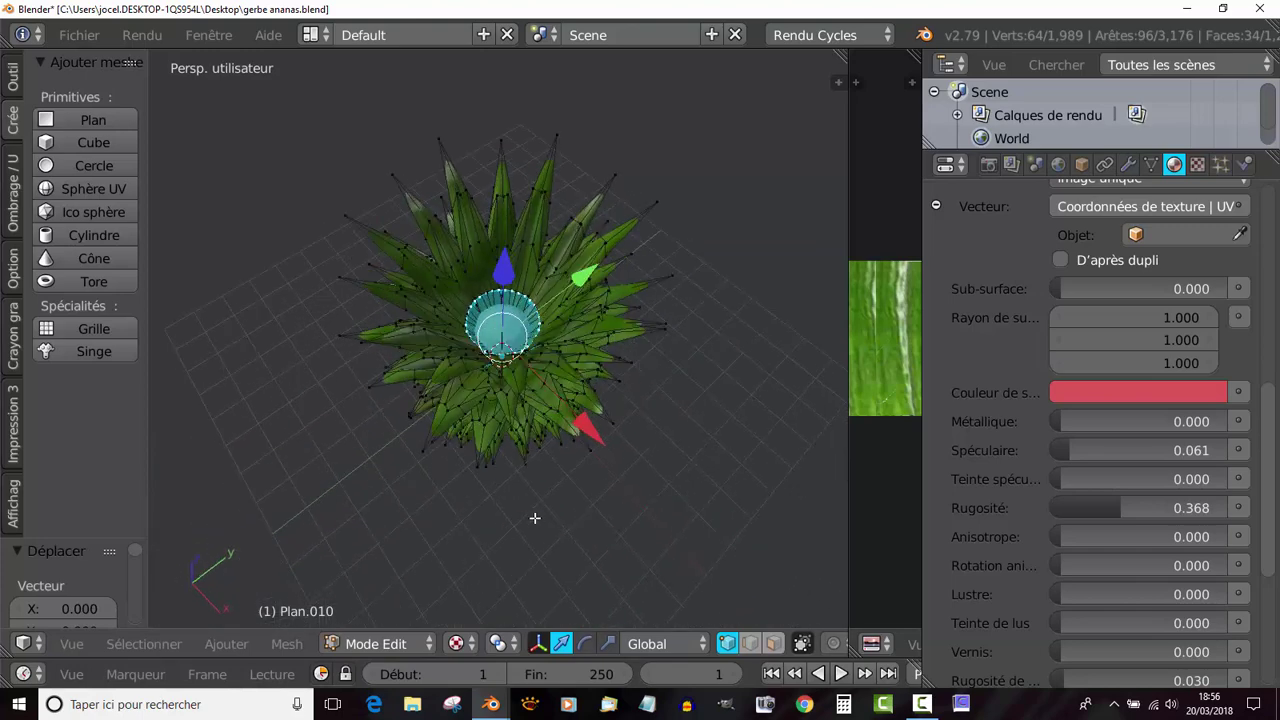
scroll(485, 443, "up", 3)
key("Tab")
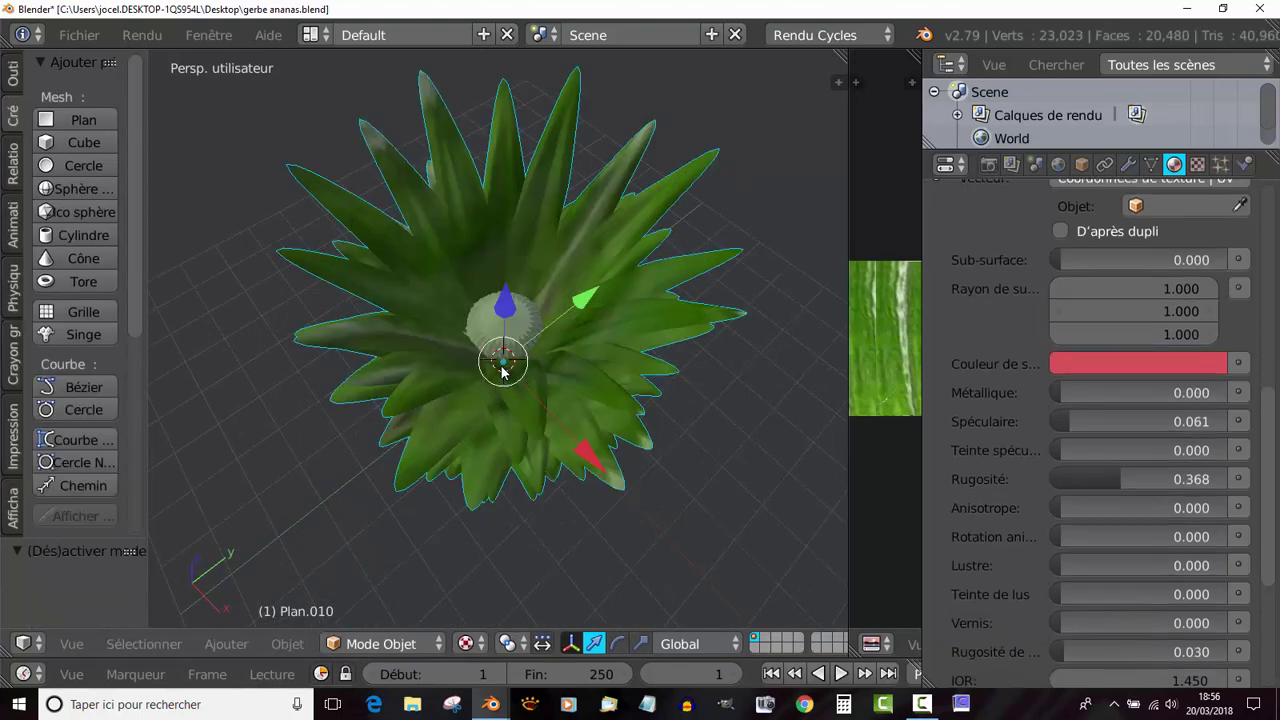
scroll(503, 369, "up", 3)
scroll(503, 367, "down", 5)
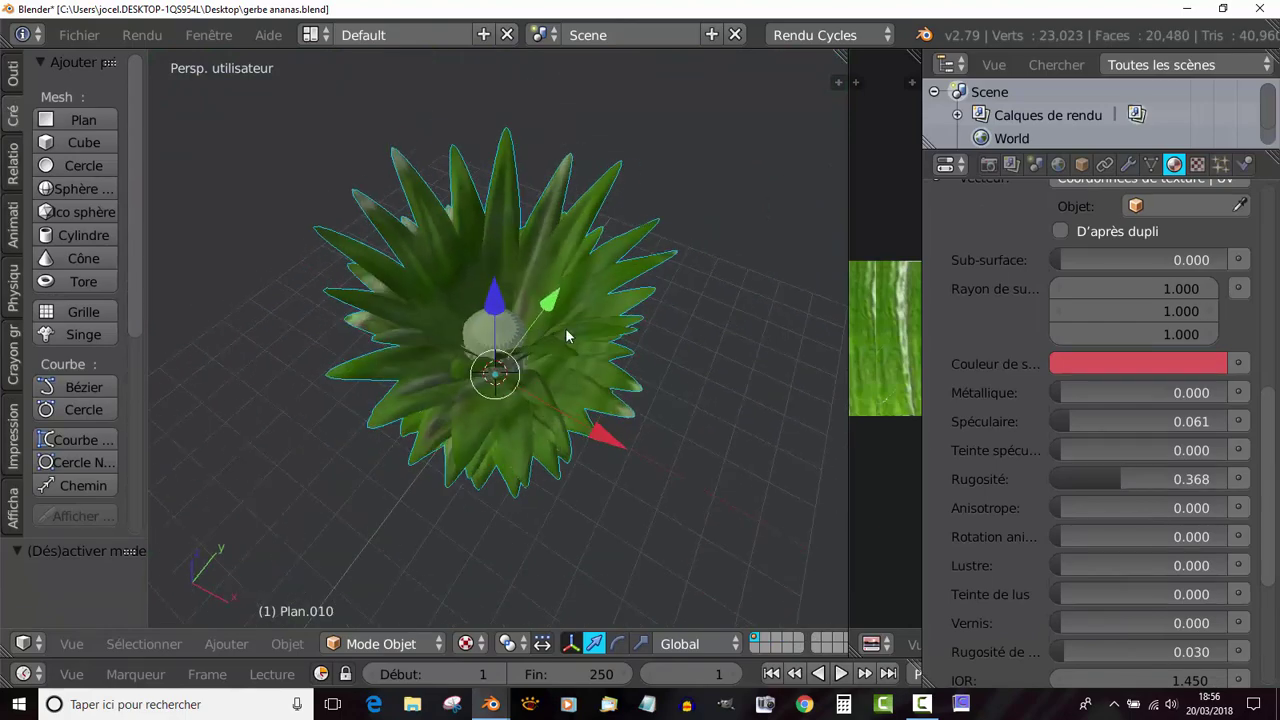
middle_click_drag(566, 336, 454, 306)
scroll(510, 322, "up", 2)
key("Tab")
key("Tab")
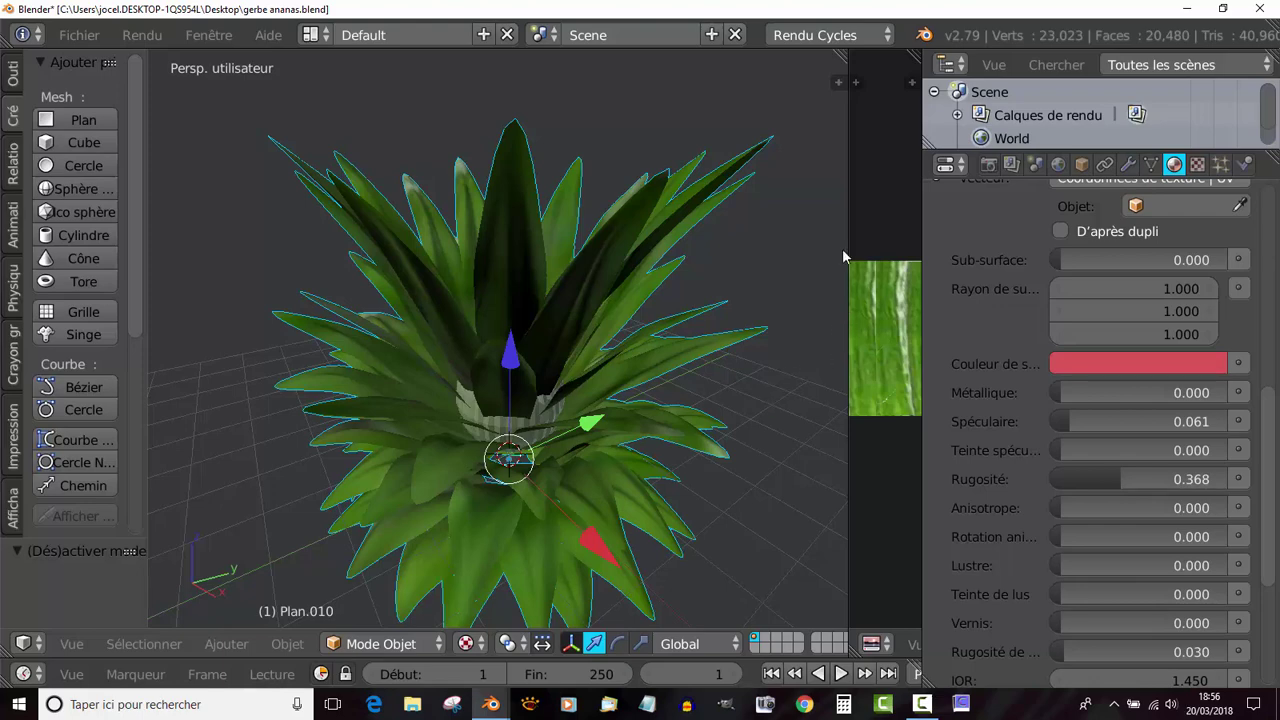
Step: Rearrange the editor widths by widening the image editor and narrowing the 3D view and the properties area
left_click_drag(845, 248, 759, 258)
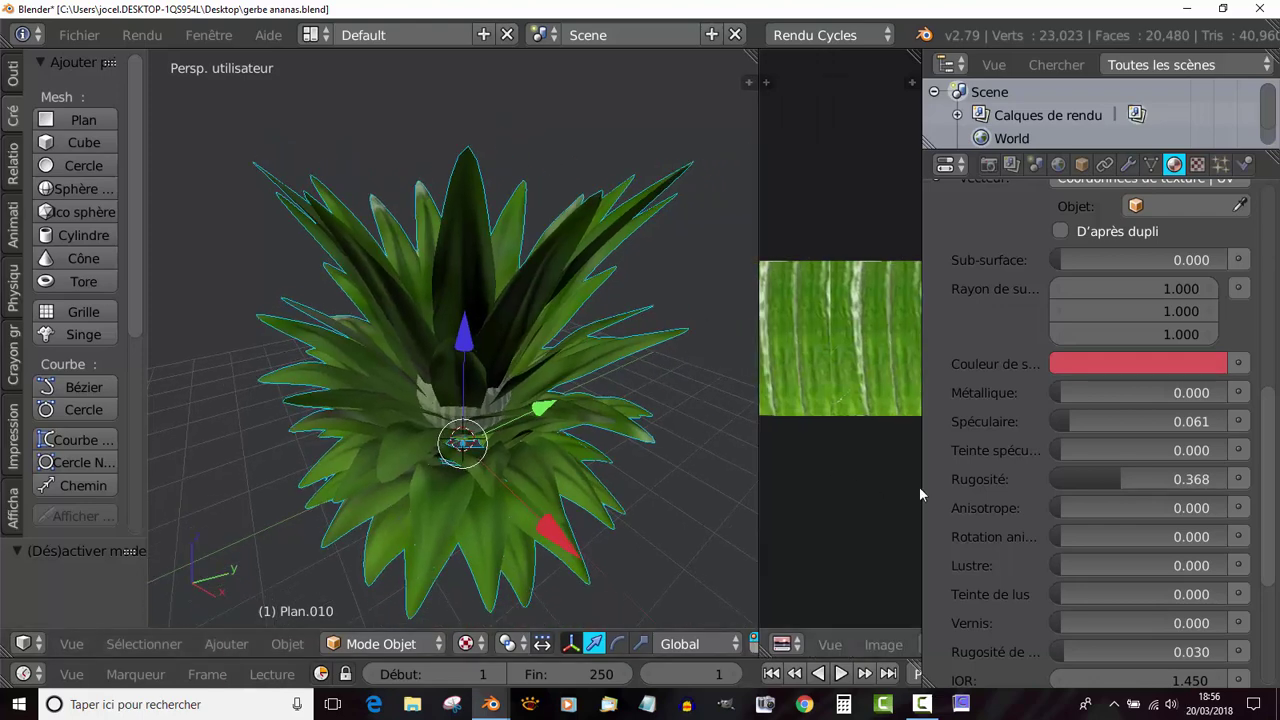
left_click_drag(921, 490, 893, 485)
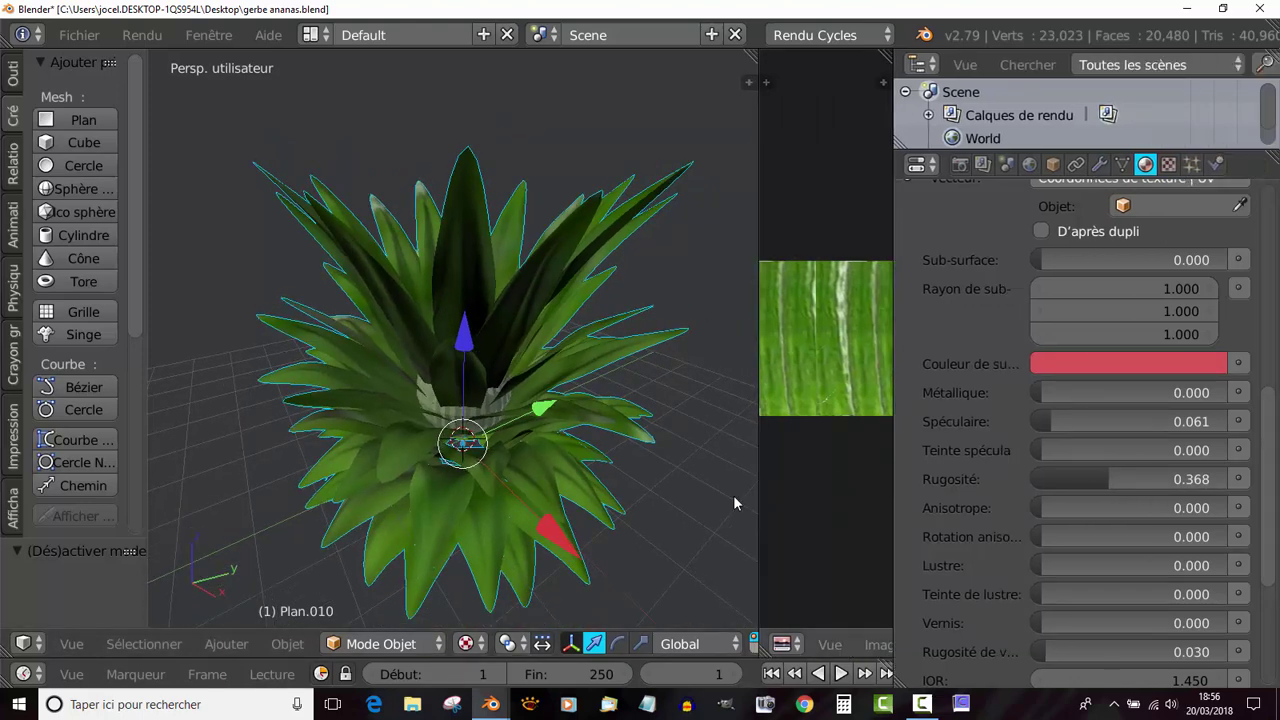
middle_click_drag(733, 495, 698, 456)
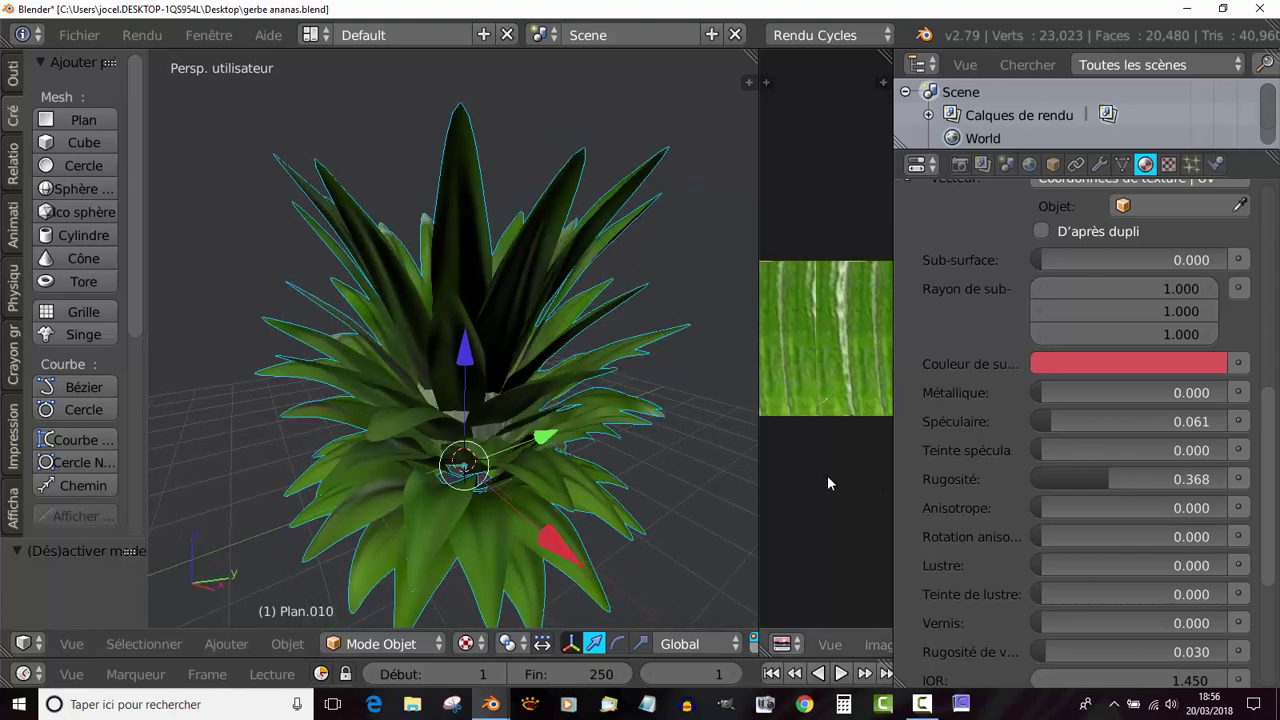
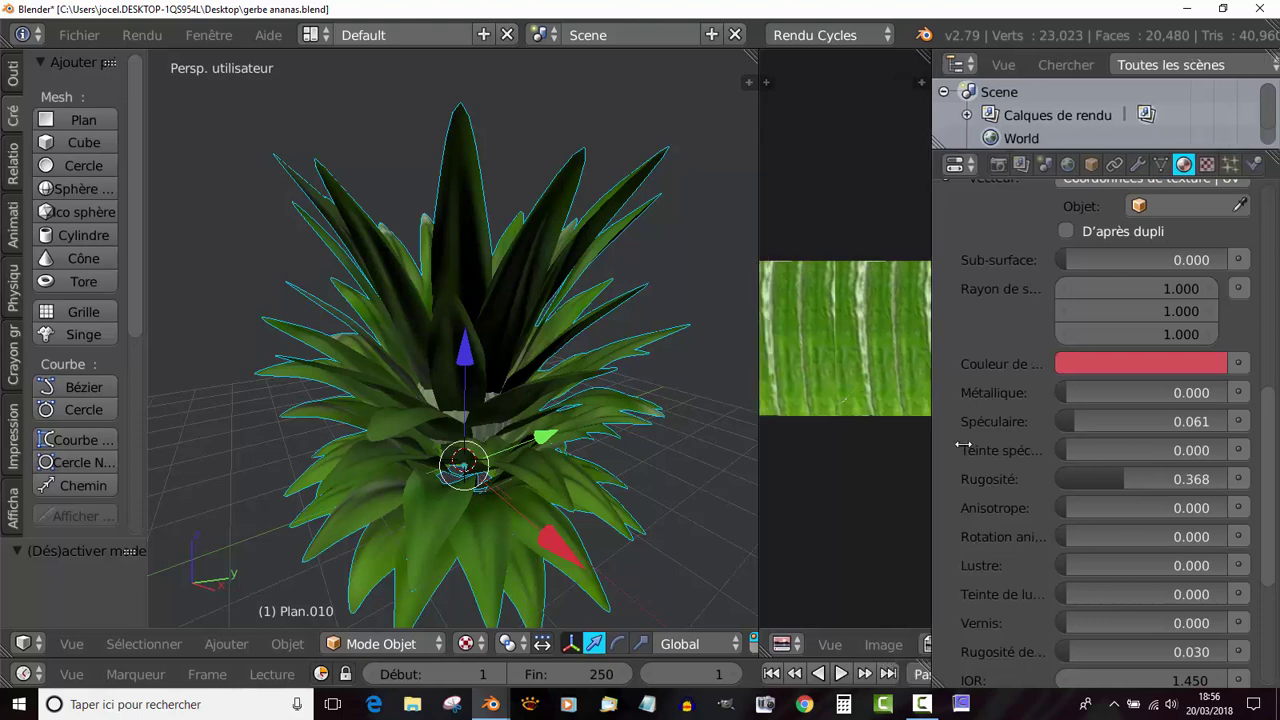
left_click_drag(894, 452, 1028, 455)
Step: Examine from above how the cylinder fills the crown's core, comparing Object mode with Edit mode
middle_click_drag(714, 511, 634, 494)
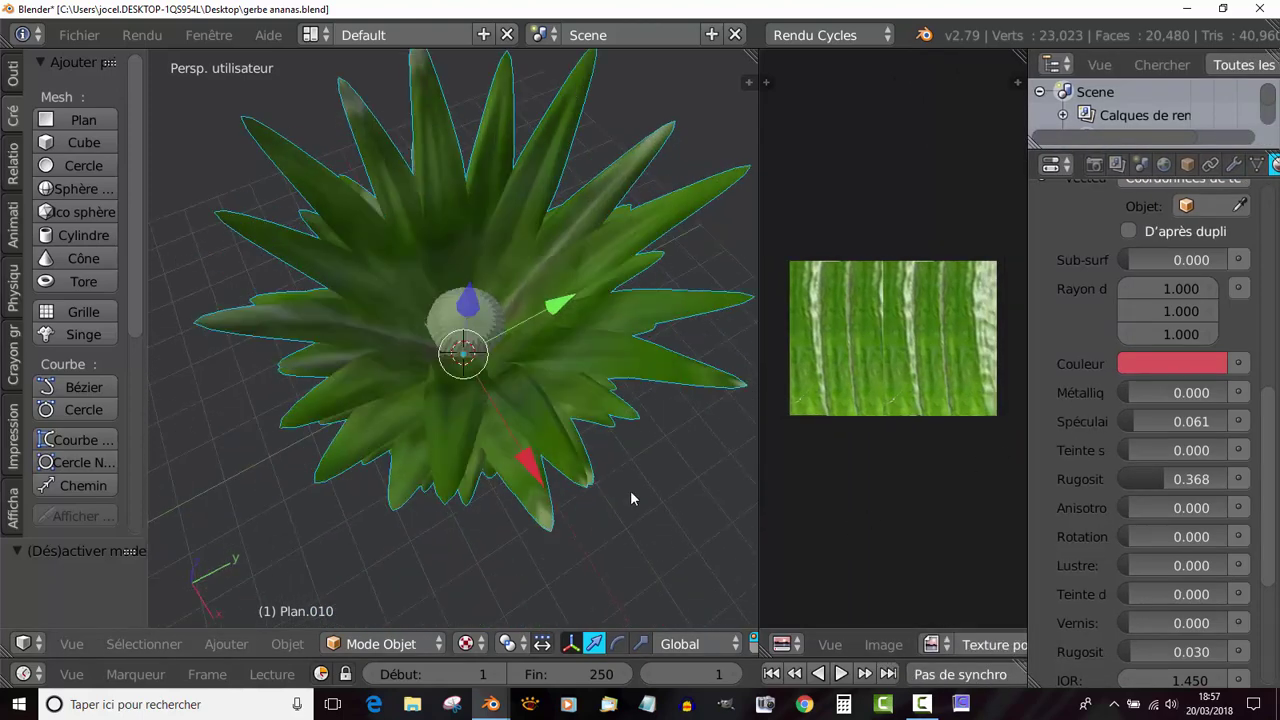
scroll(500, 316, "up", 5)
scroll(500, 316, "down", 5)
key("Tab")
scroll(500, 376, "up", 3)
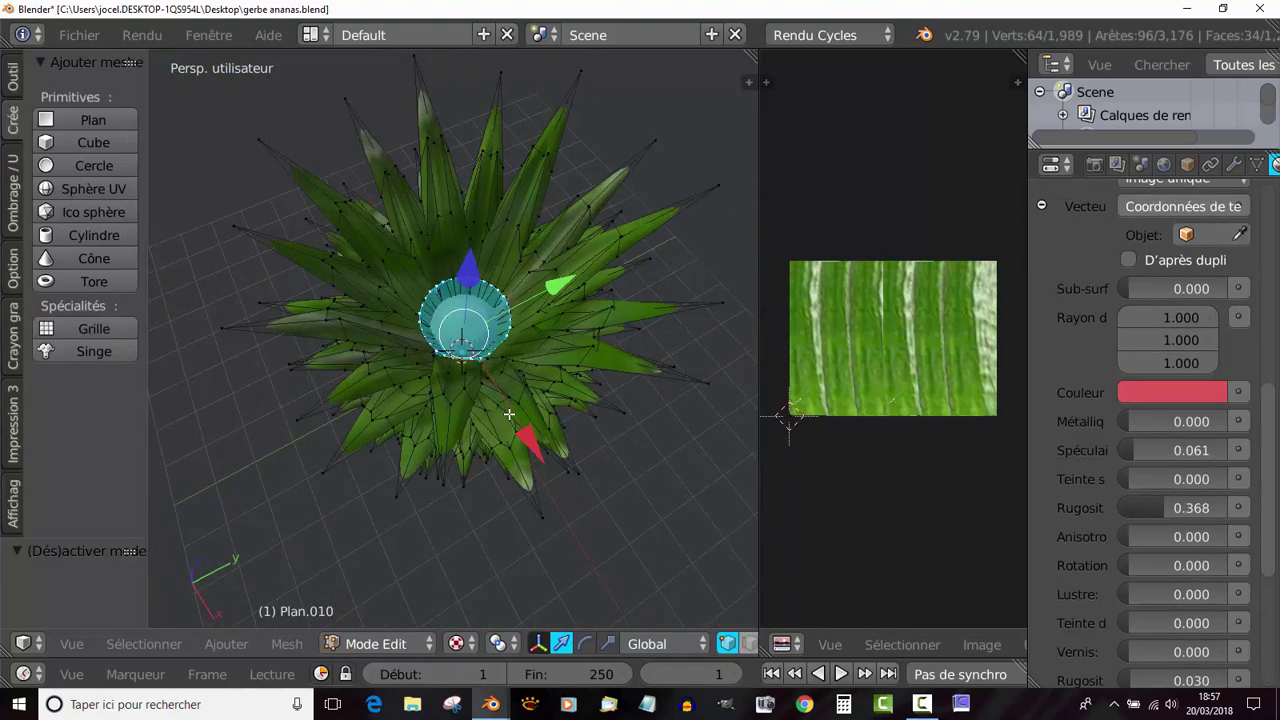
key("Tab")
middle_click_drag(503, 389, 507, 376)
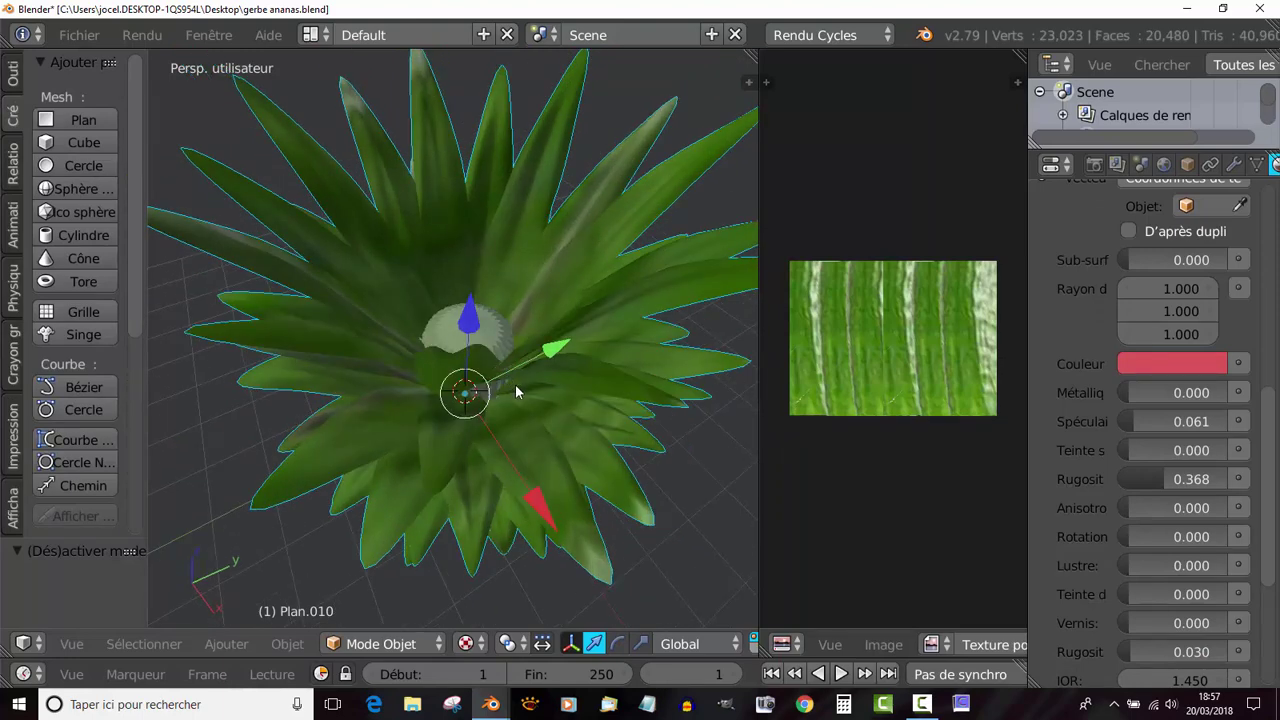
Step: Separate the selected cylinder geometry from the crown mesh into its own object and return to Object mode
key("Tab")
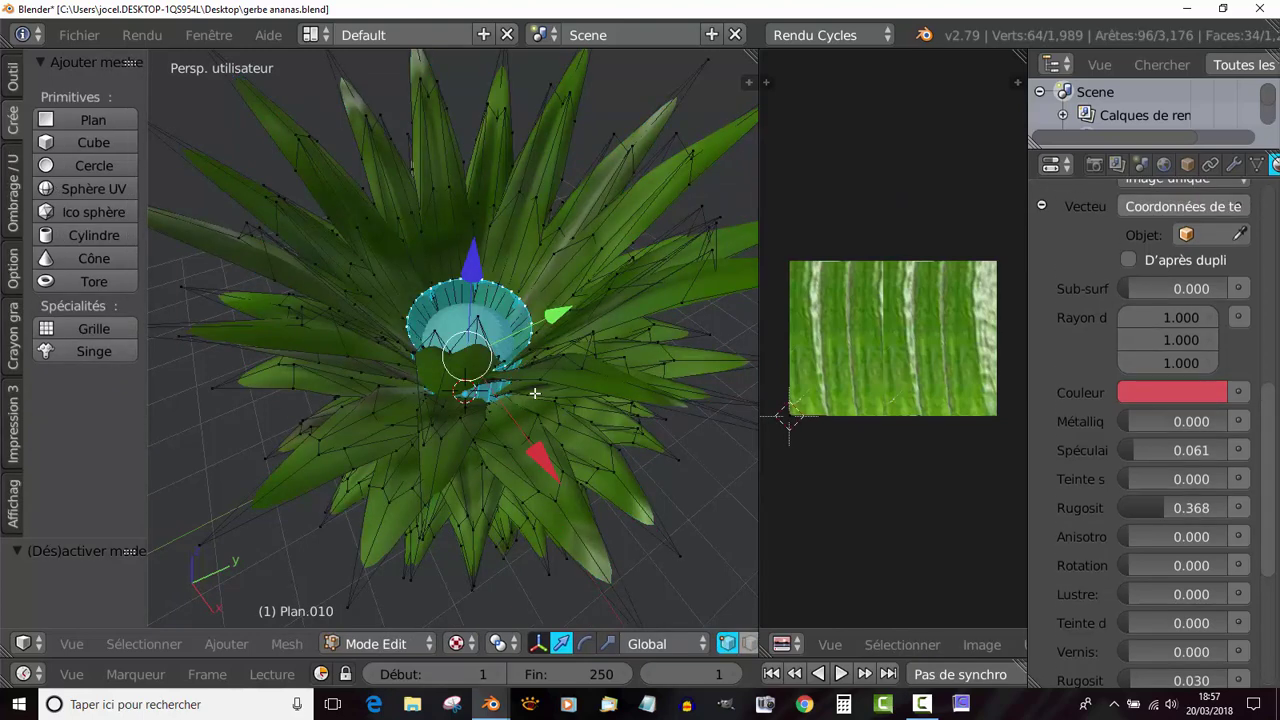
key("ctrl+p")
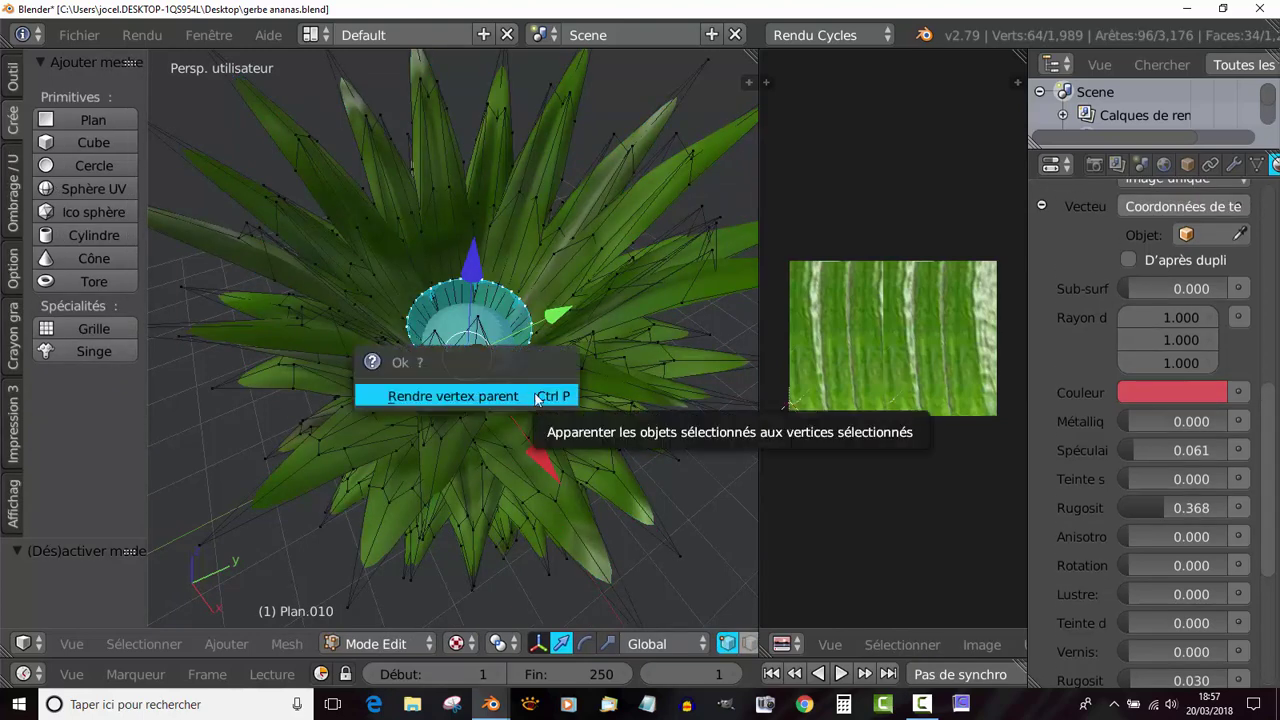
left_click(537, 398)
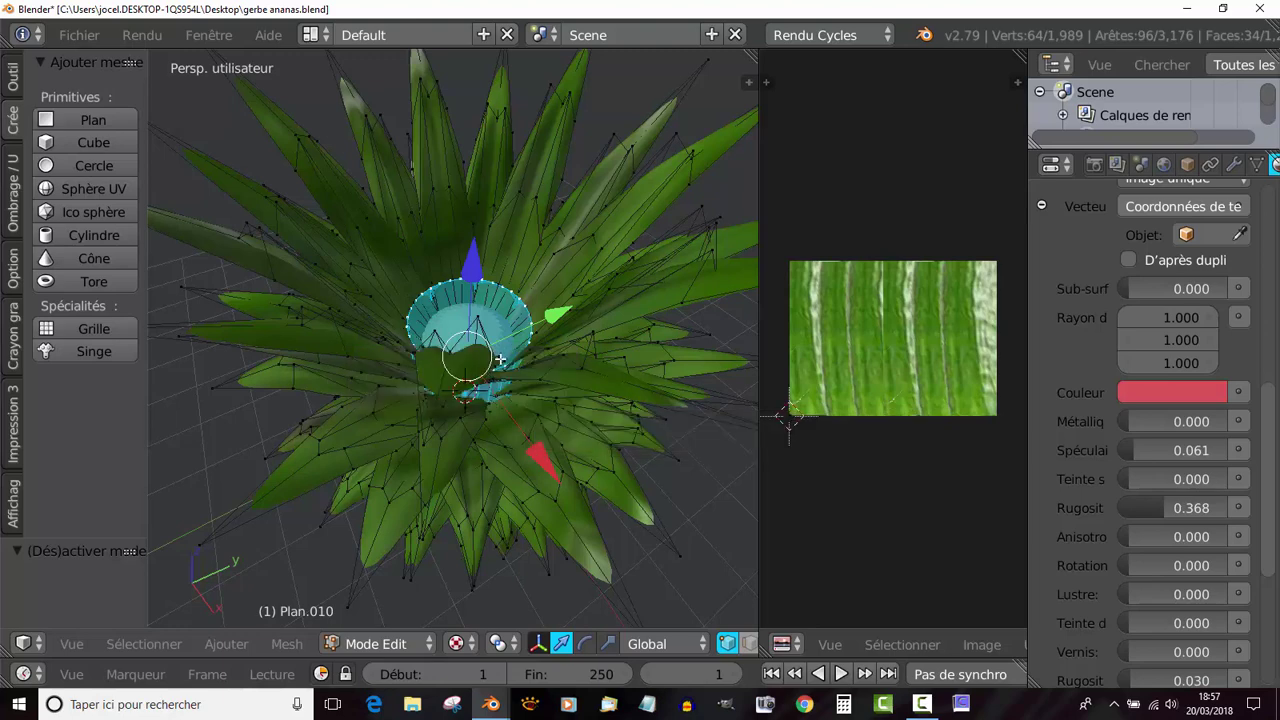
key("p")
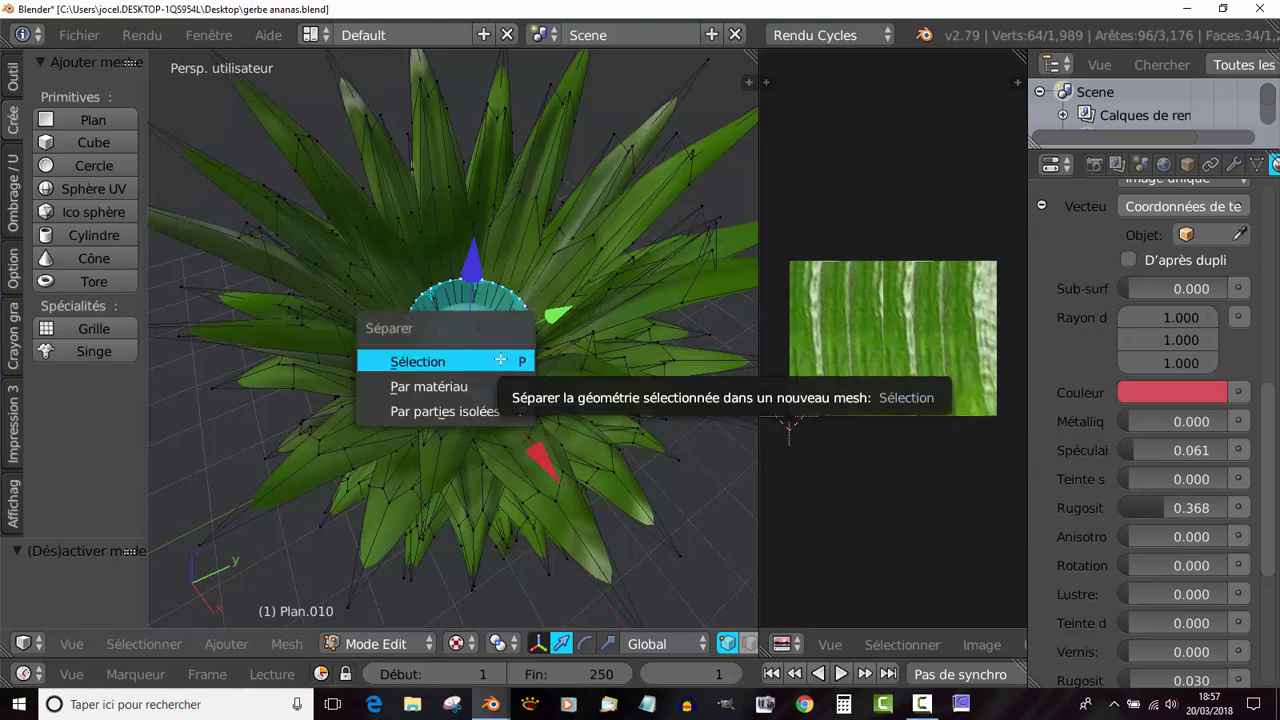
left_click(447, 364)
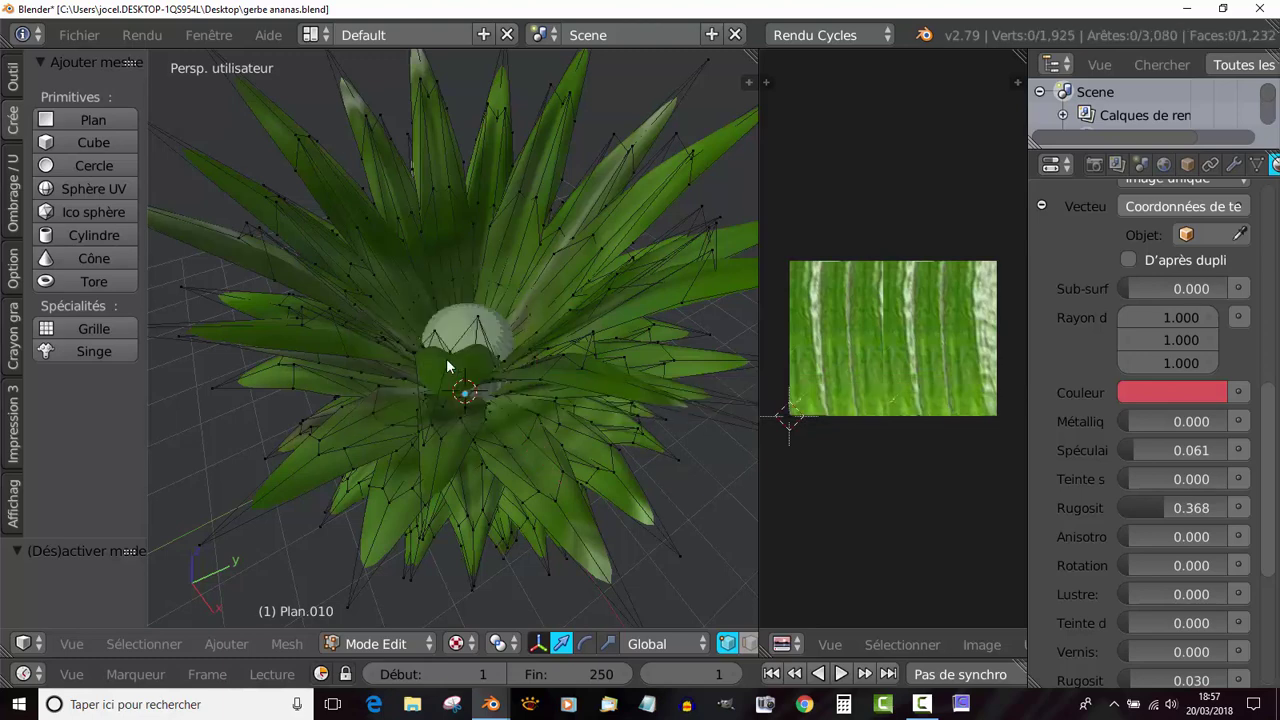
key("Tab")
Step: Switch to the front view and hide the leaf crown object, leaving the separated cylinder in view
right_click(447, 366)
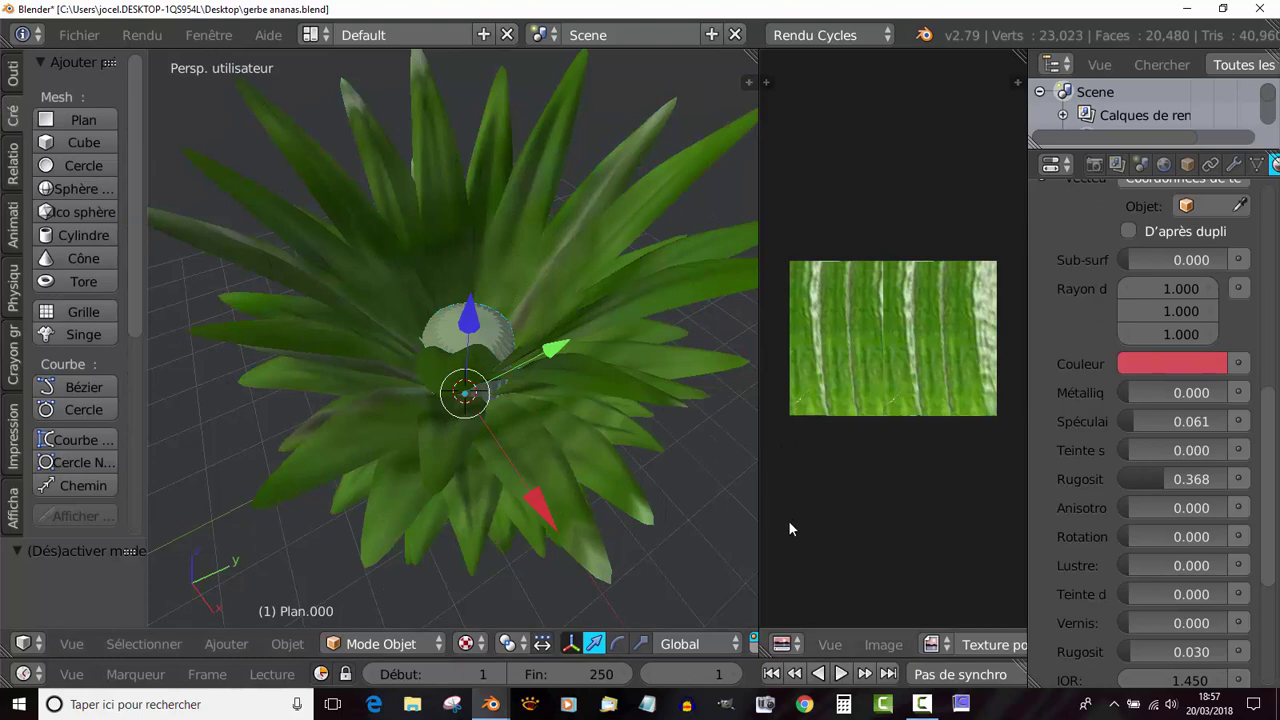
key("KP_1")
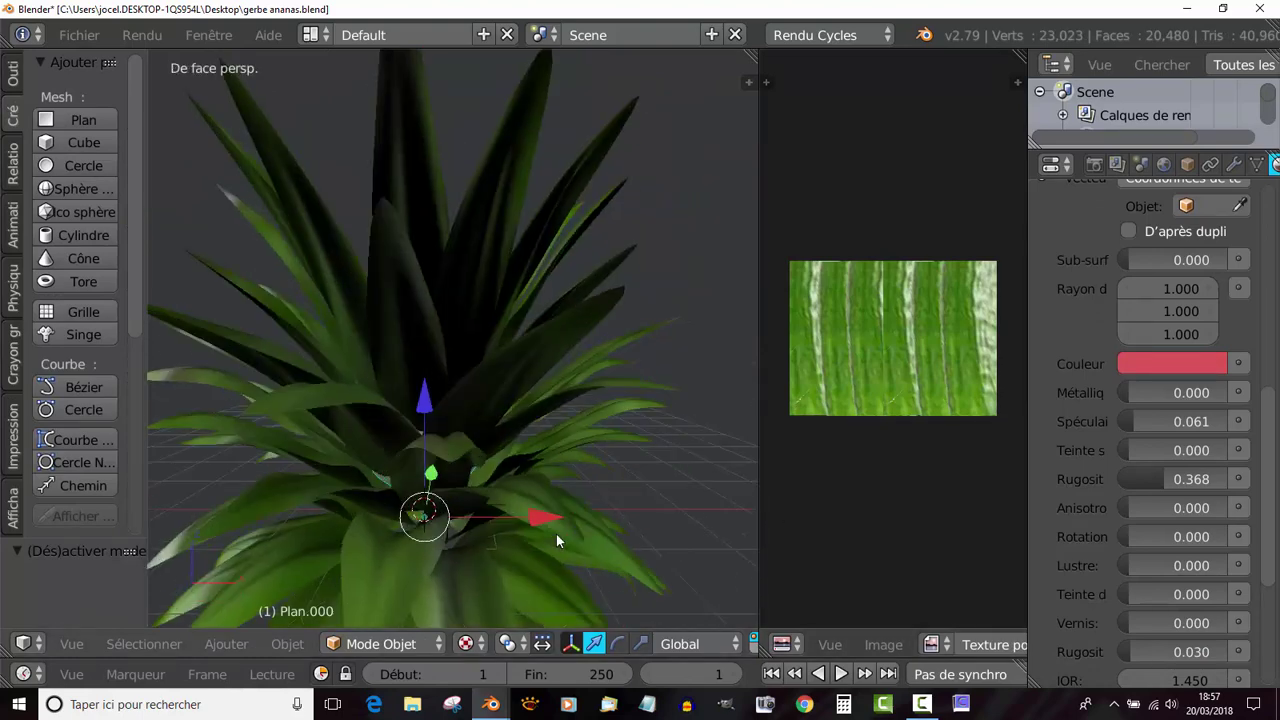
scroll(565, 524, "down", 3)
middle_click_drag(562, 524, 663, 514, "shift")
scroll(550, 490, "up", 3)
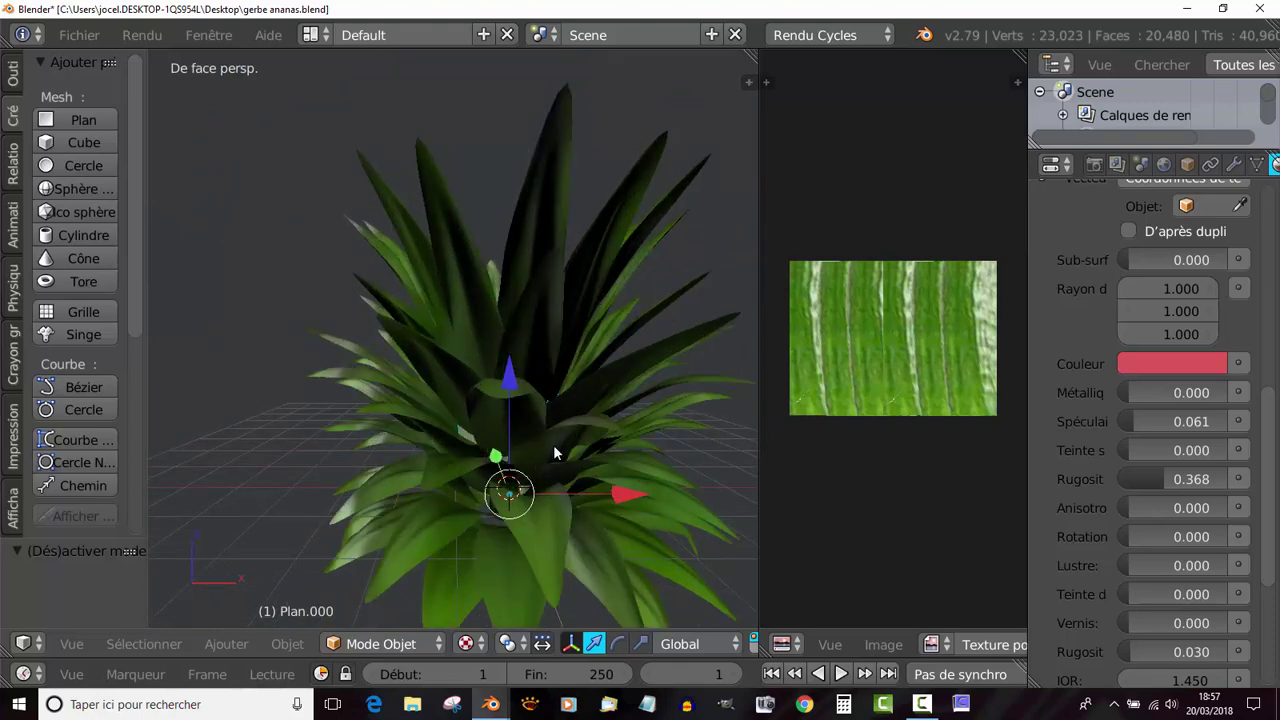
right_click(567, 464)
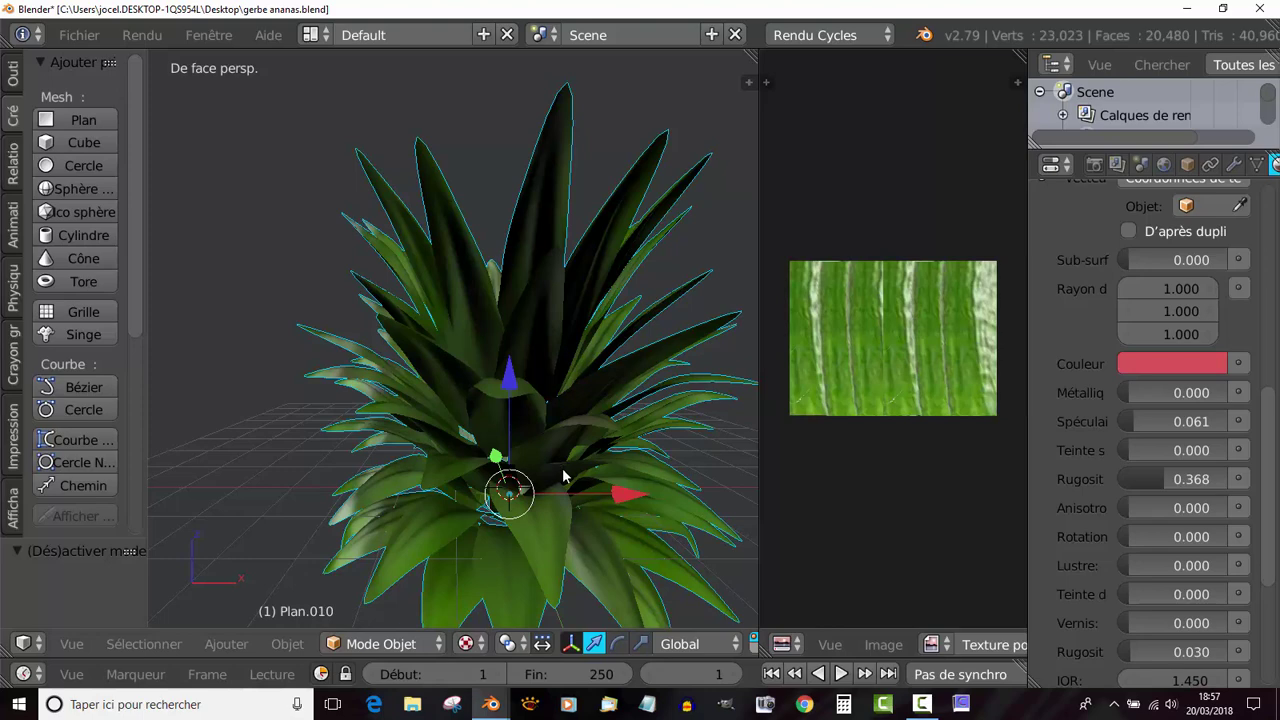
key("h")
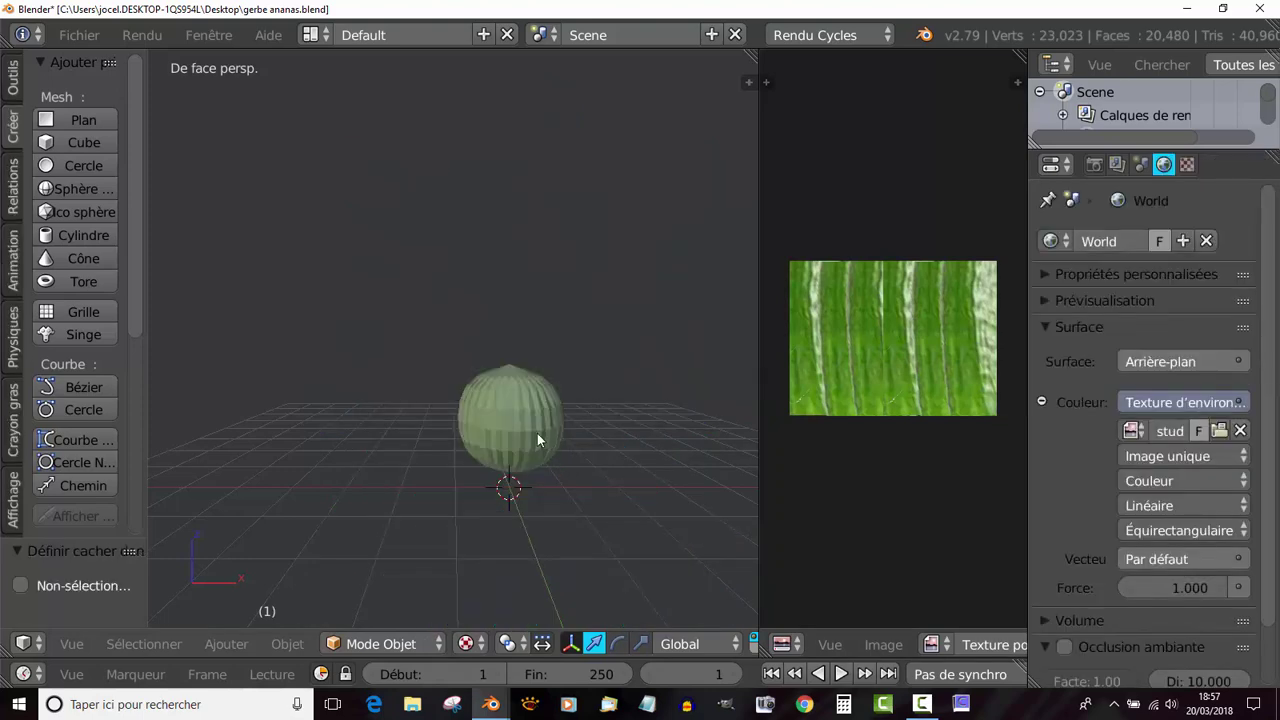
Step: Select the cylinder and, in Edit mode, add one edge loop near its top rim and another near its bottom rim
right_click(532, 428)
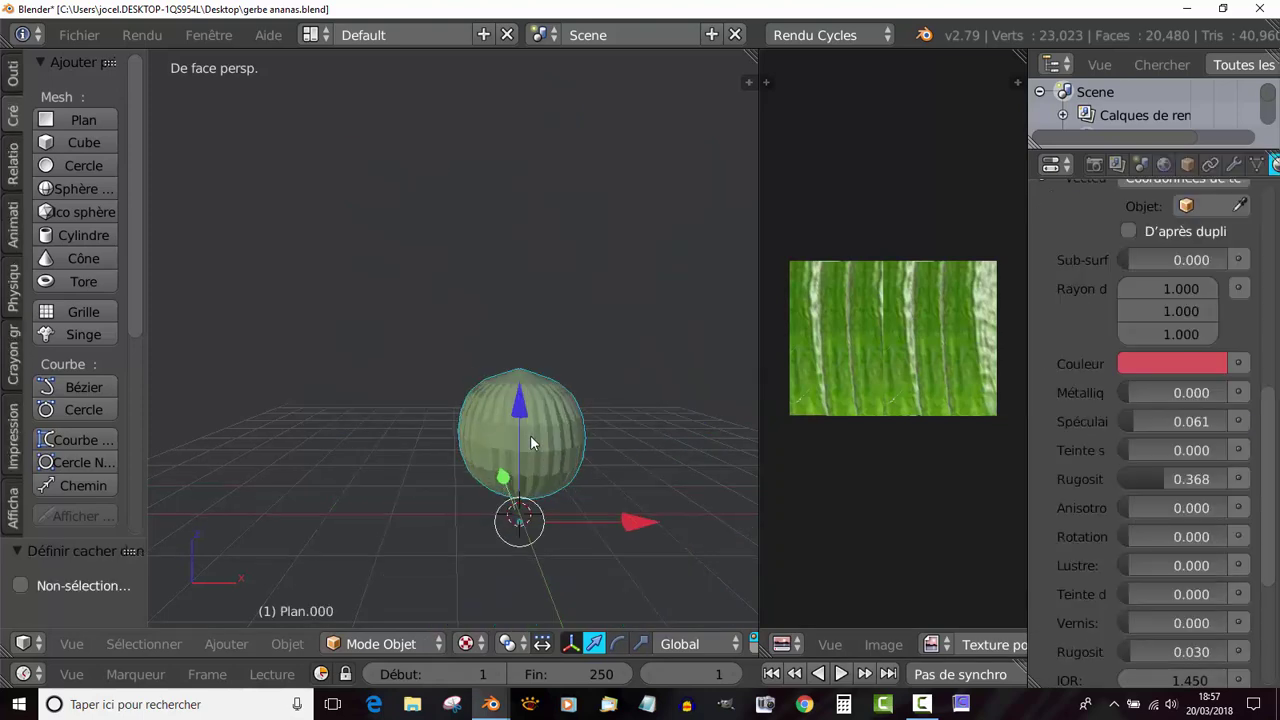
key("Tab")
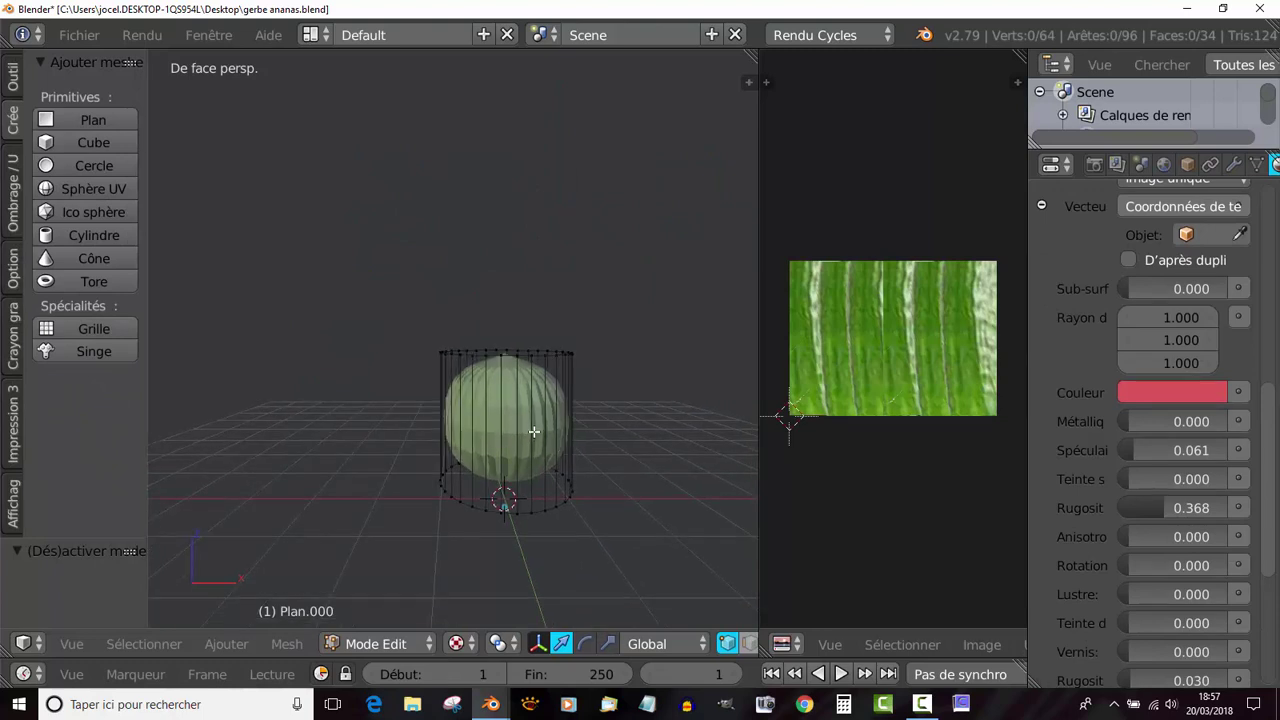
key("ctrl+r")
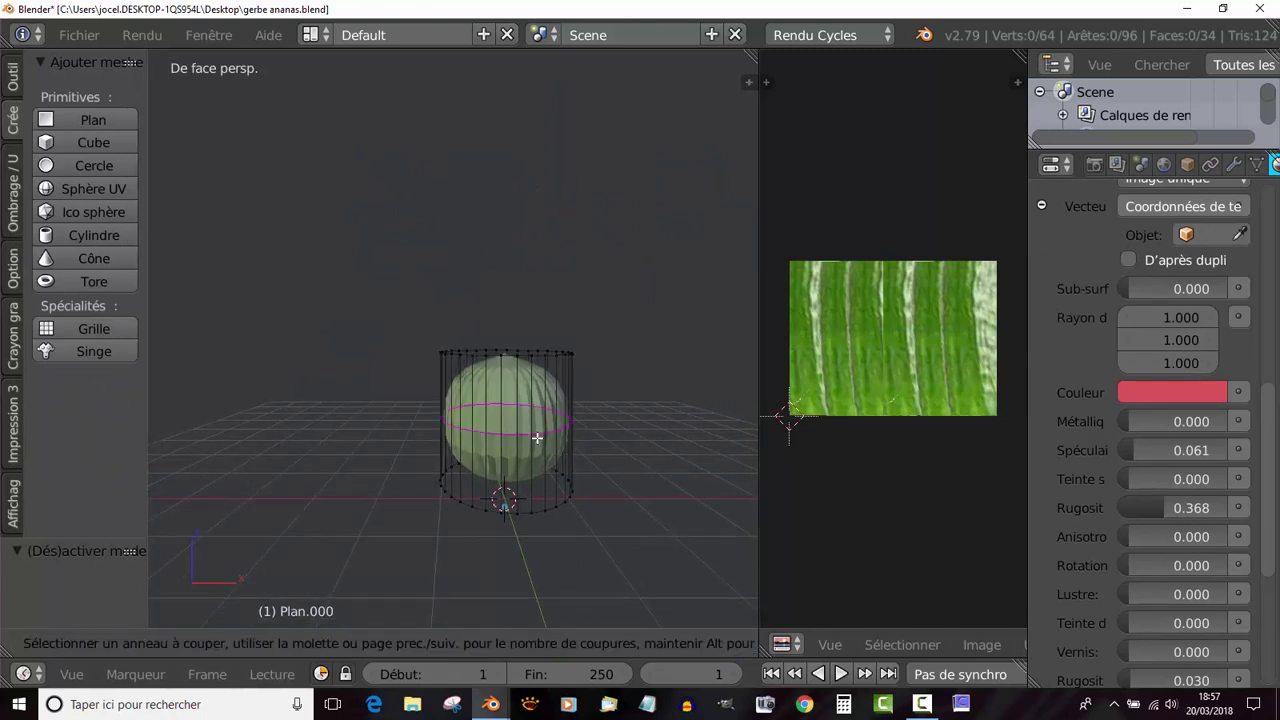
left_click(537, 430)
left_click(542, 390)
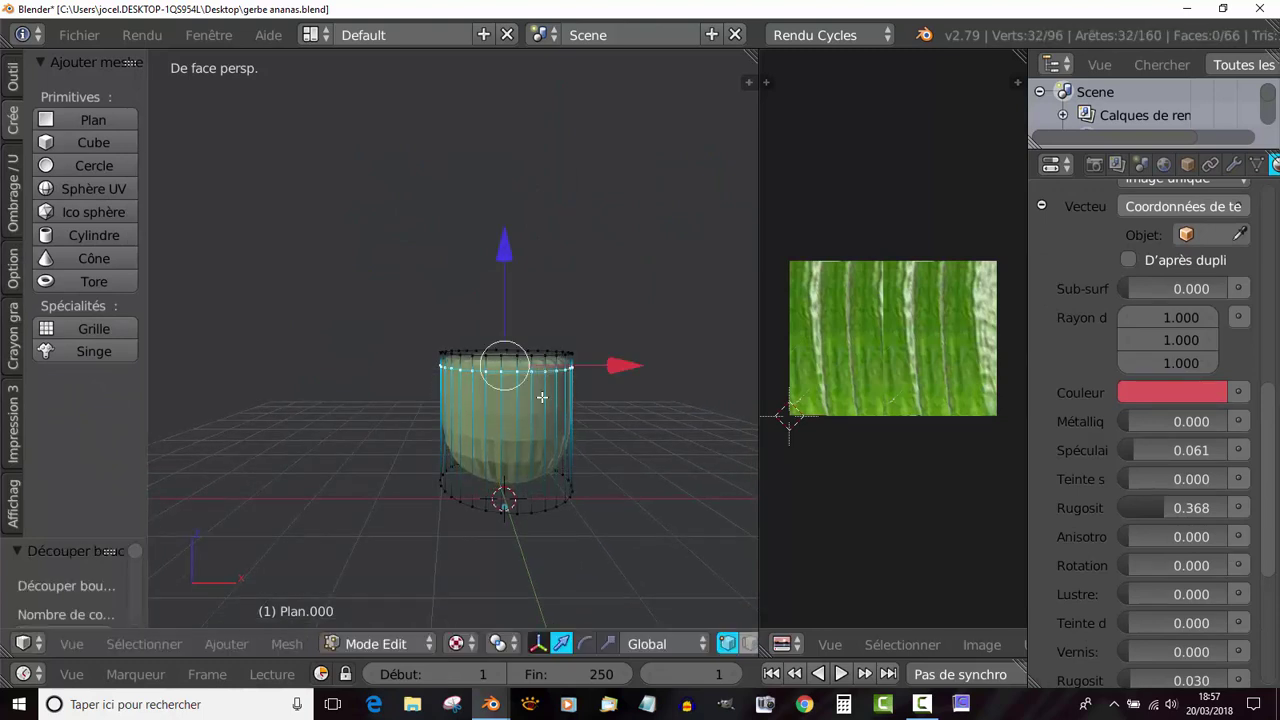
key("ctrl+r")
left_click(540, 410)
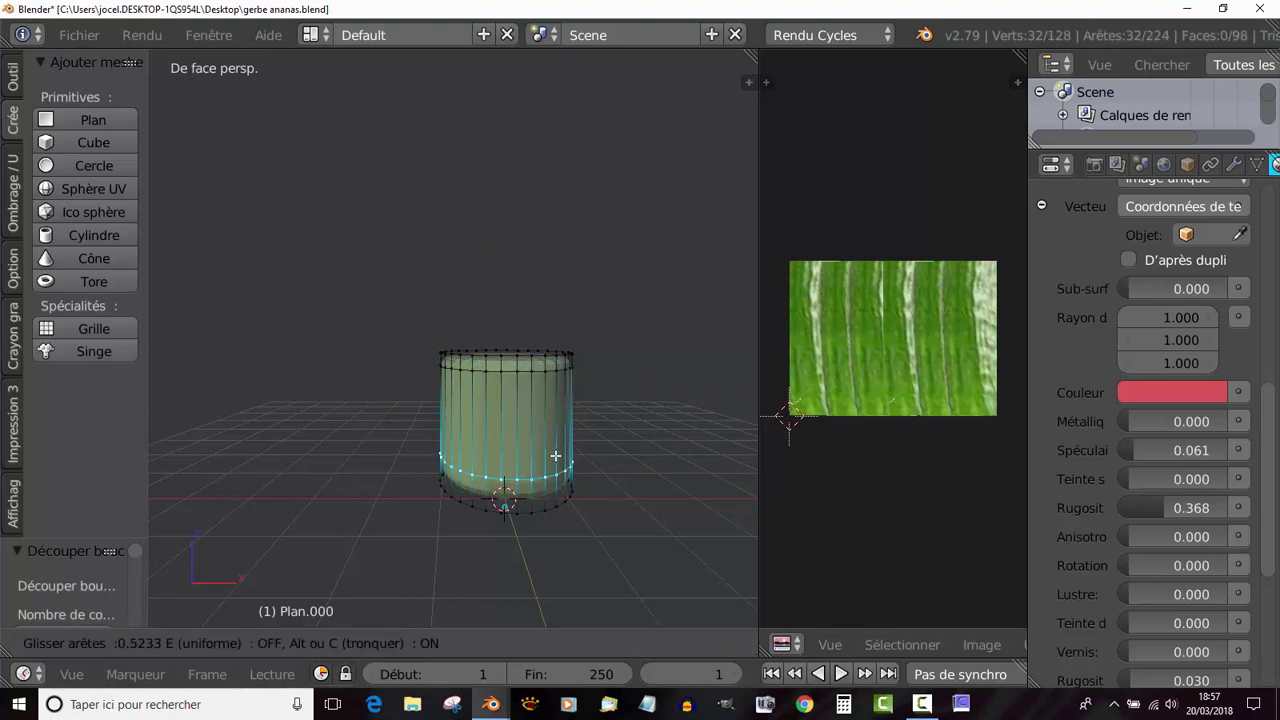
left_click(560, 471)
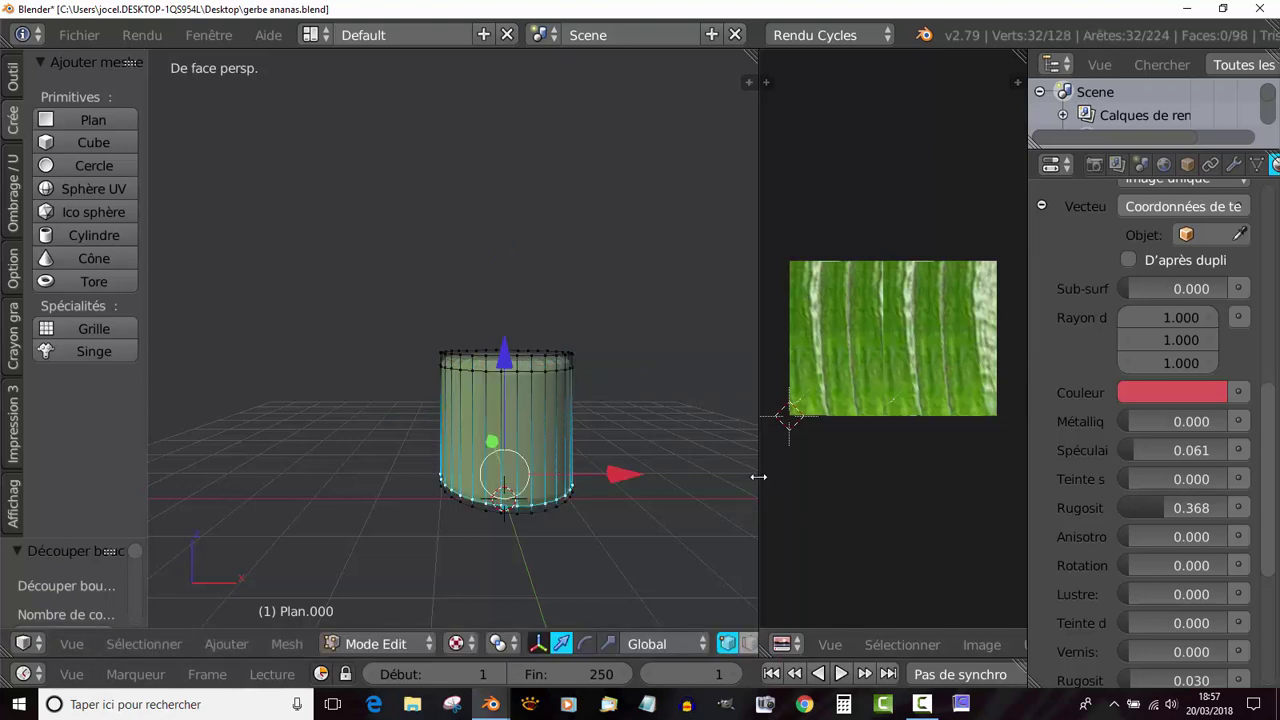
Step: Select the cylinder's entire mesh and resize the editors so the leaf image and the material's base colour texture settings are readable
left_click_drag(758, 476, 714, 477)
key("a")
key("a")
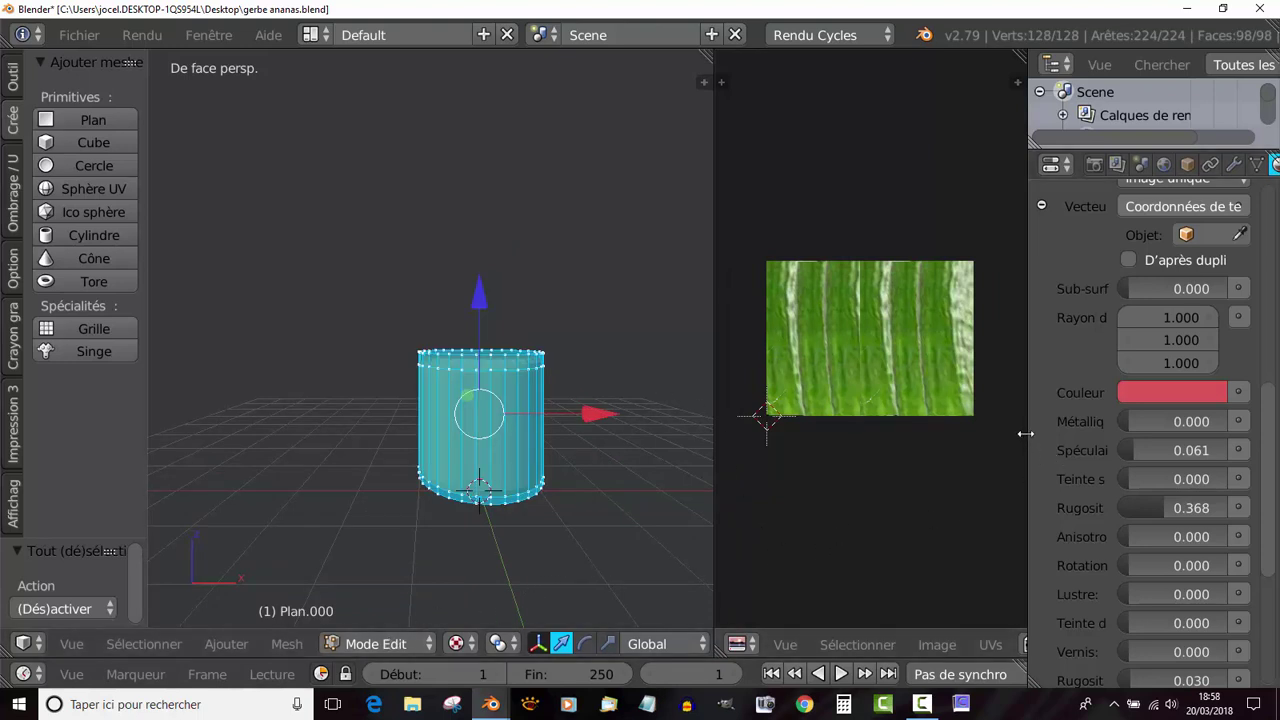
left_click_drag(1029, 440, 880, 463)
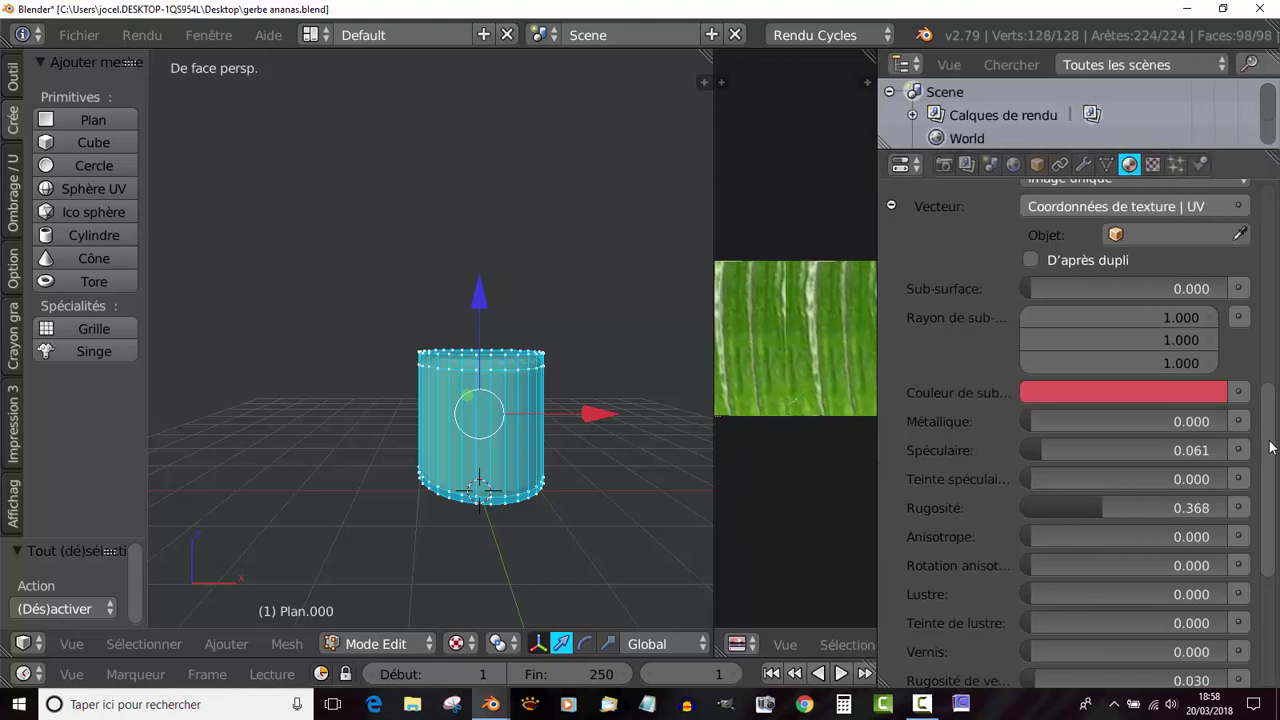
left_click_drag(1273, 434, 1277, 374)
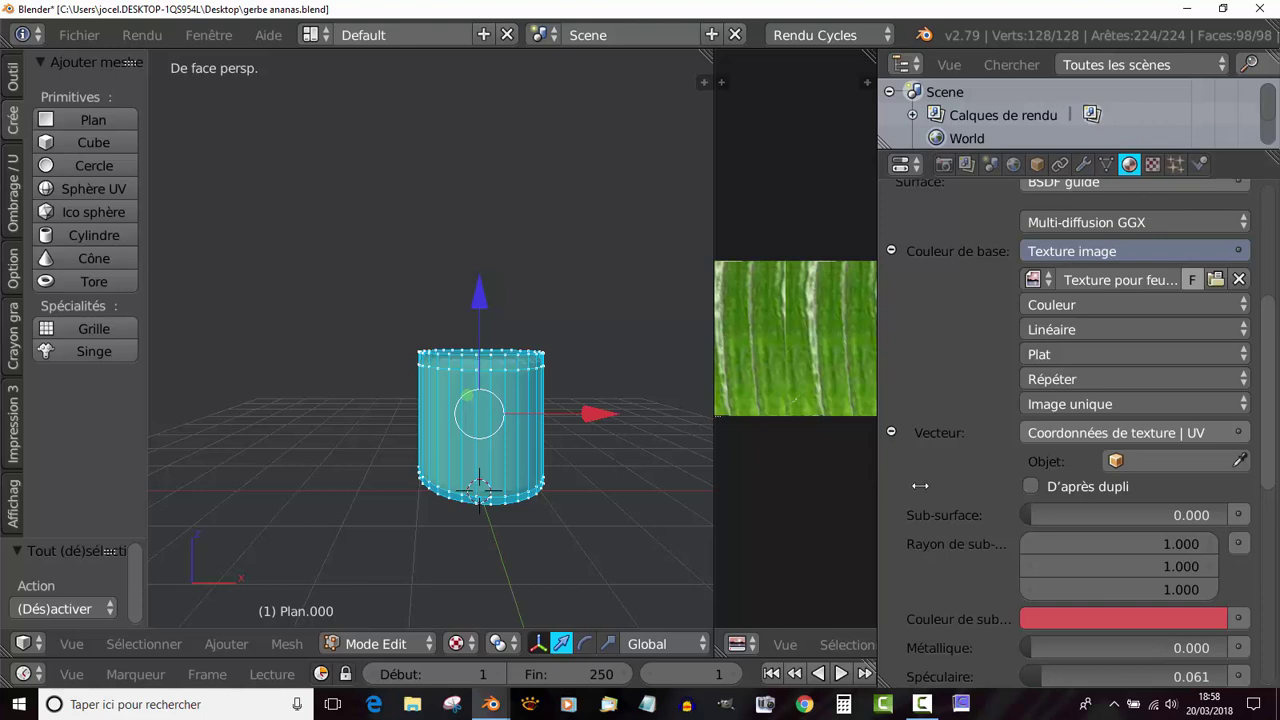
left_click_drag(877, 486, 970, 486)
Step: Unwrap the cylinder by projecting from the front perspective view, and scale its UVs by about 4.59 over the leaf image
left_click(287, 643)
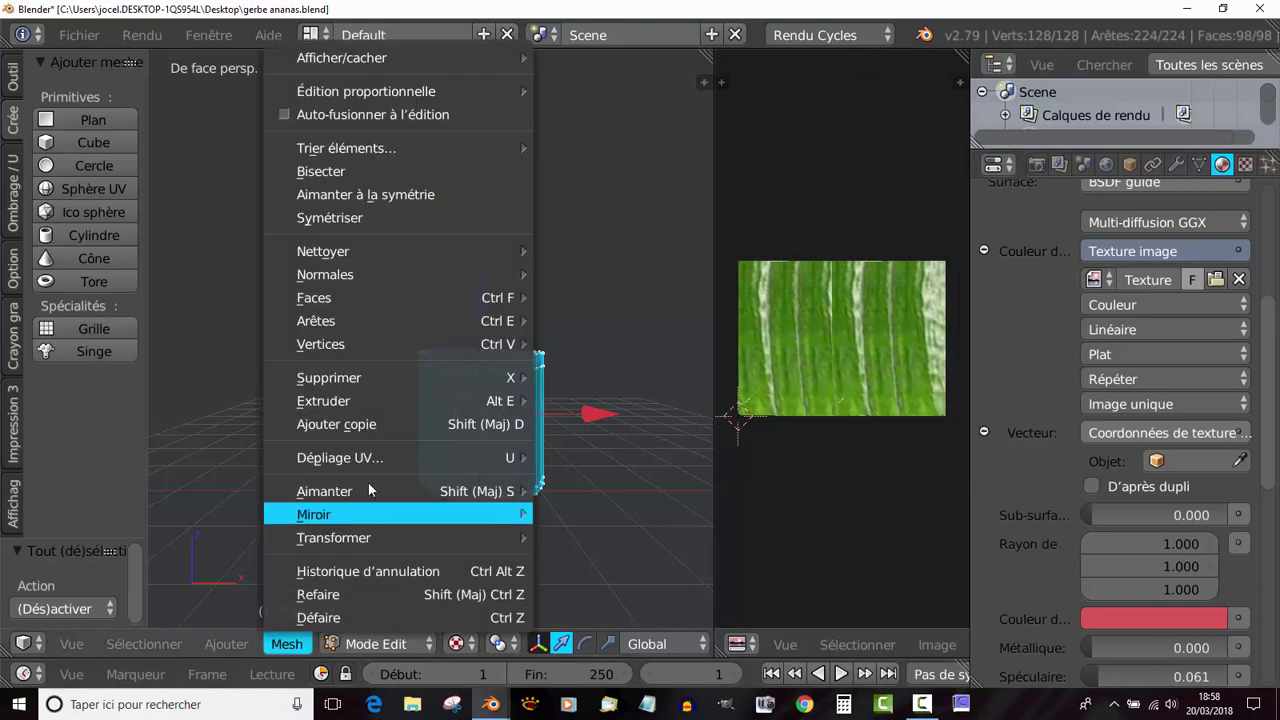
mouse_move(363, 457)
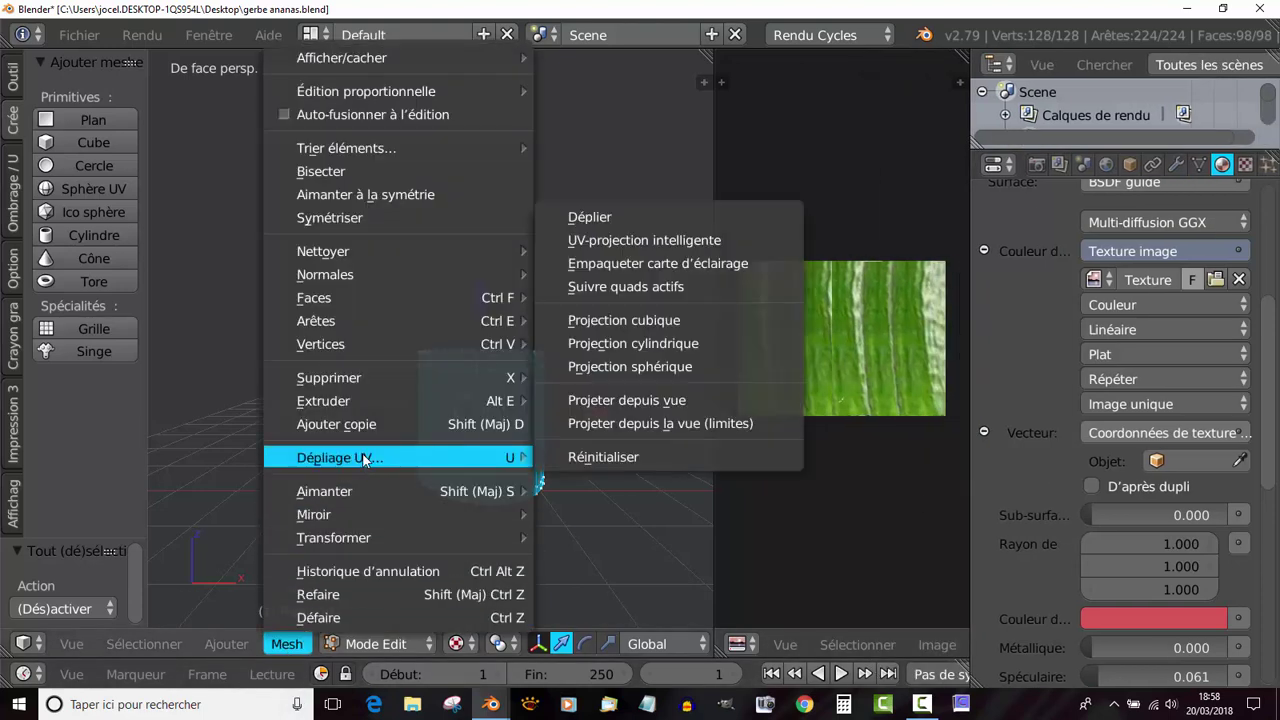
left_click(622, 400)
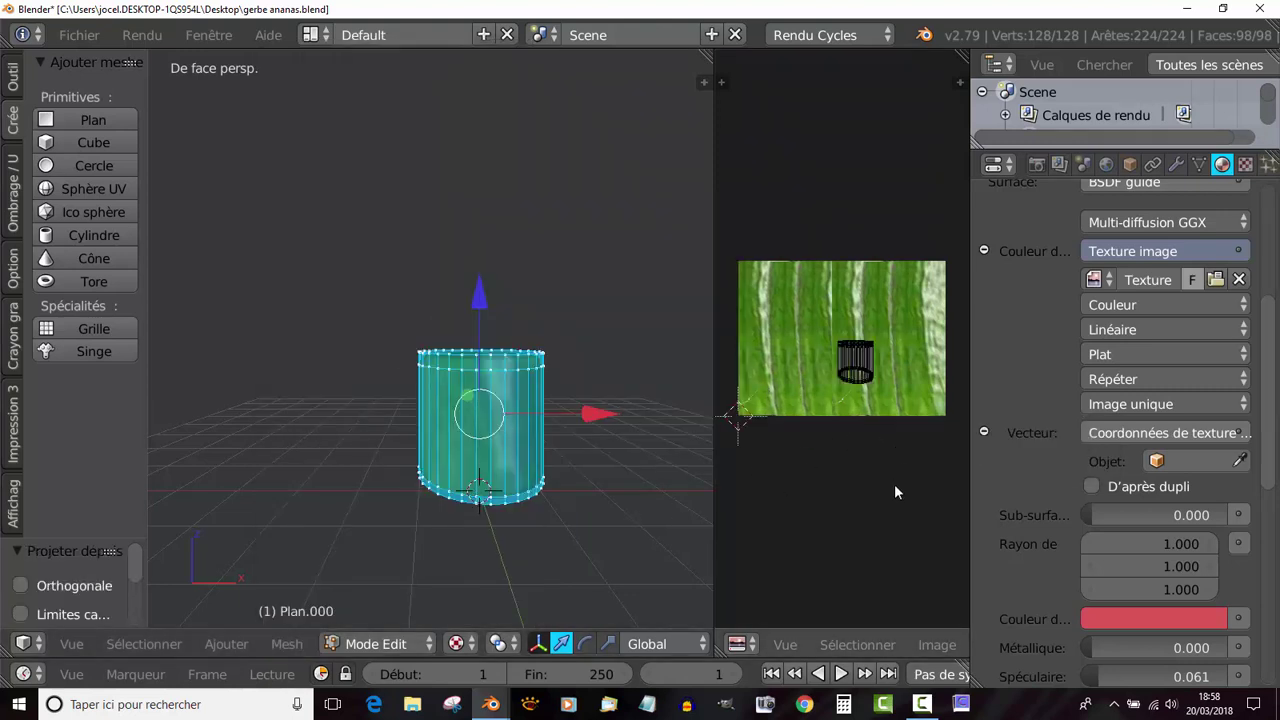
key("a")
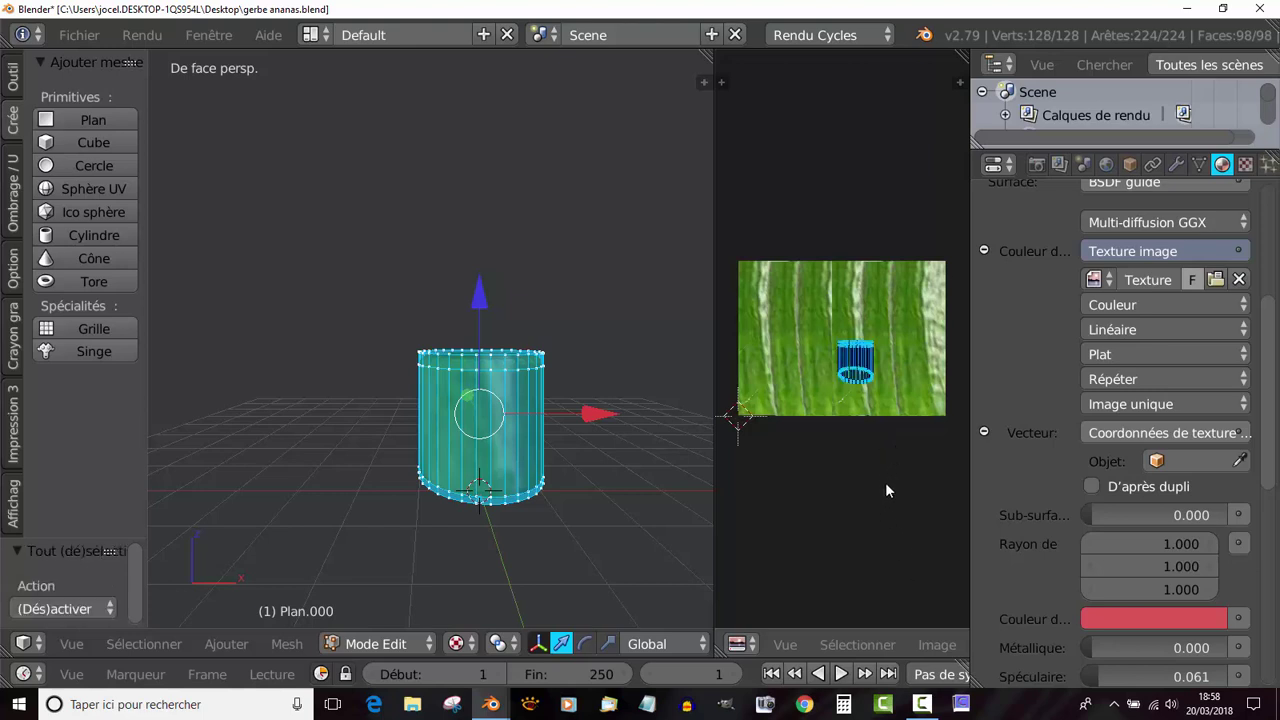
key("s")
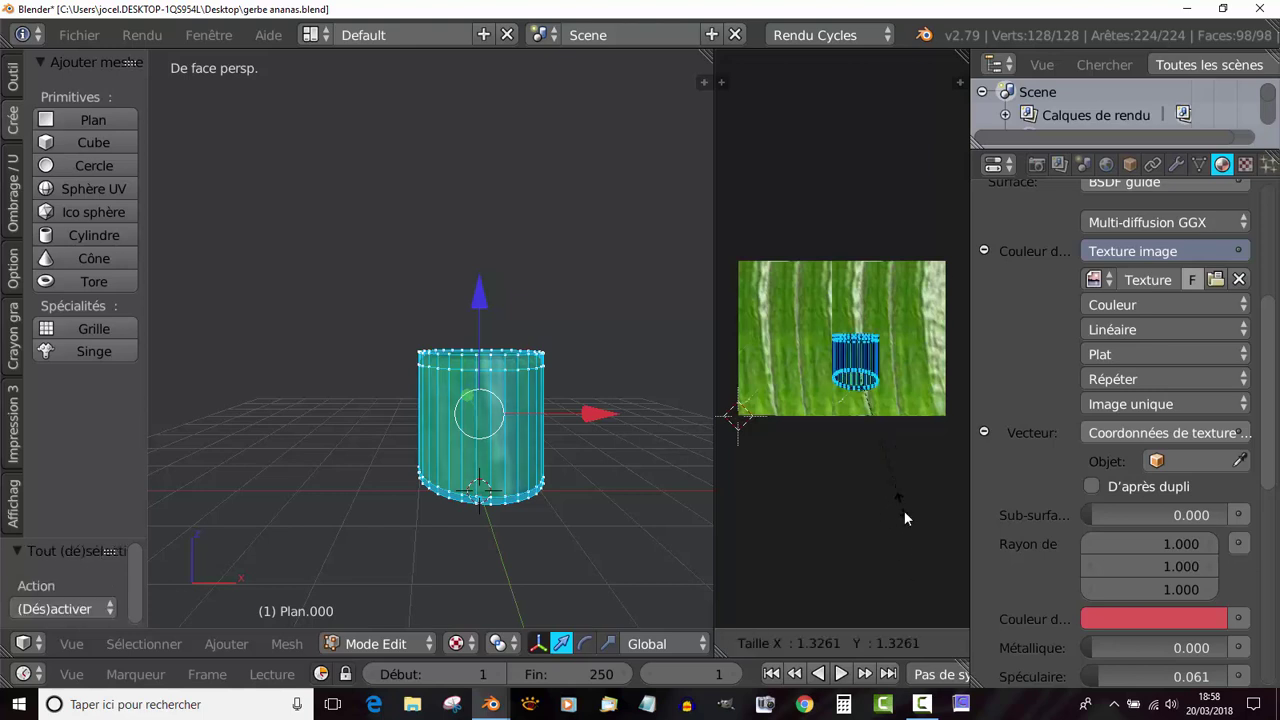
left_click(926, 305)
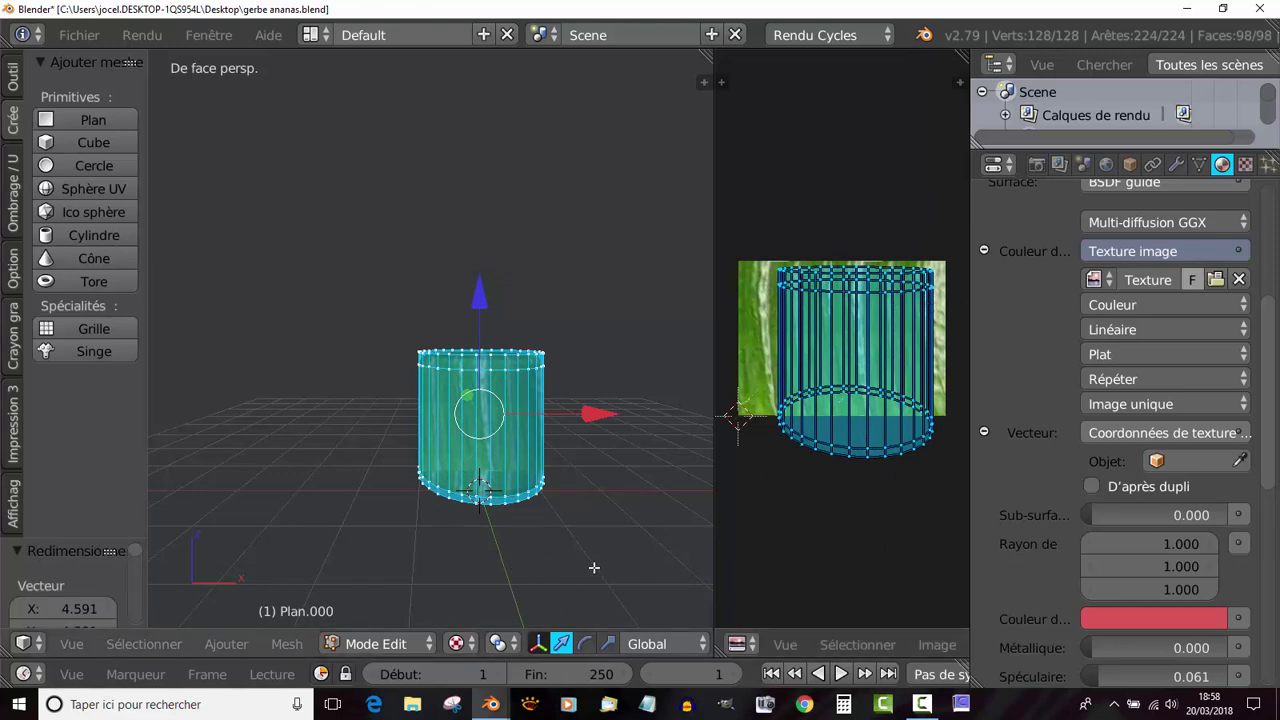
Step: Project the cylinder's UVs again from the orthographic front view, scale them by about 3.21 and centre them on the leaf image
key("KP_5")
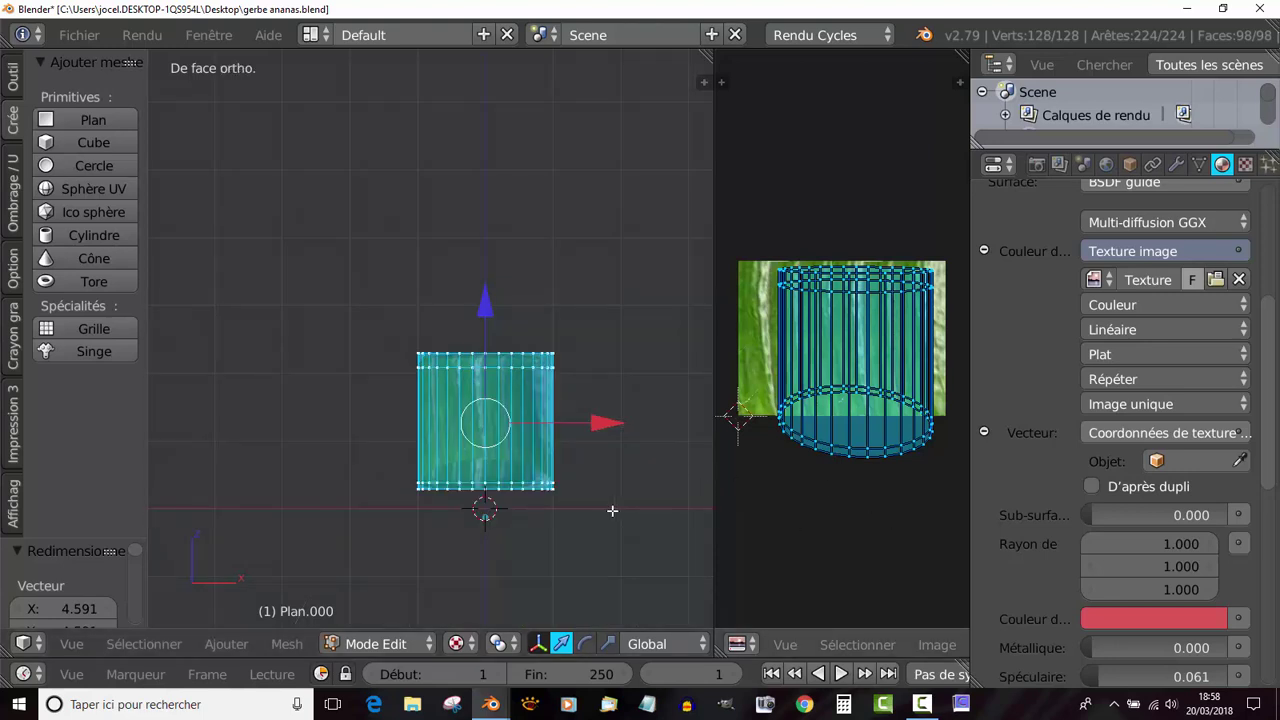
left_click(287, 644)
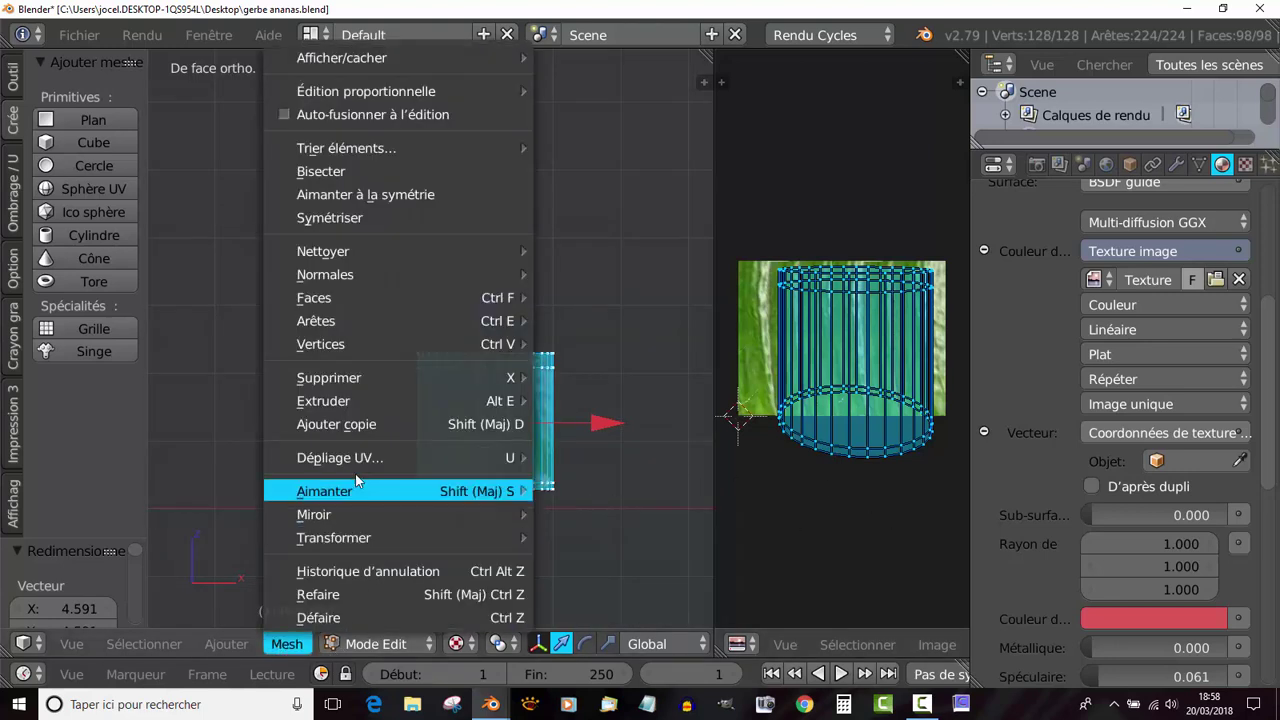
mouse_move(360, 459)
left_click(619, 399)
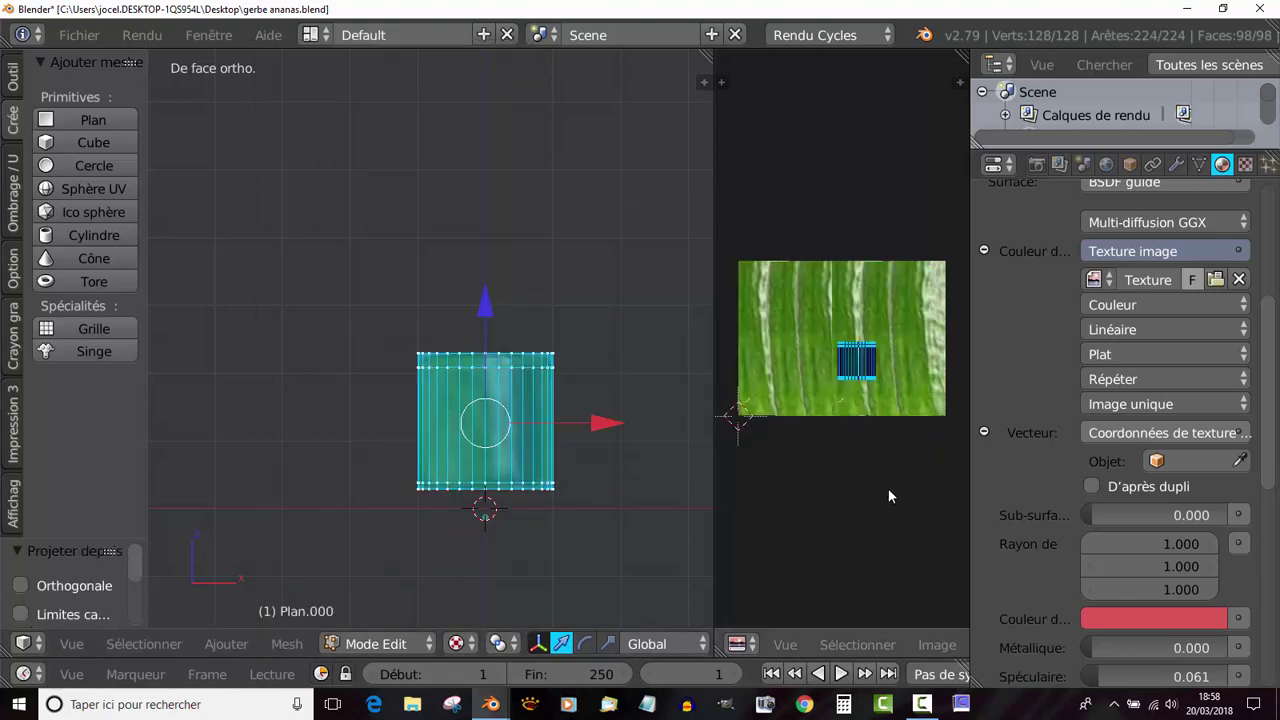
key("s")
left_click(922, 129)
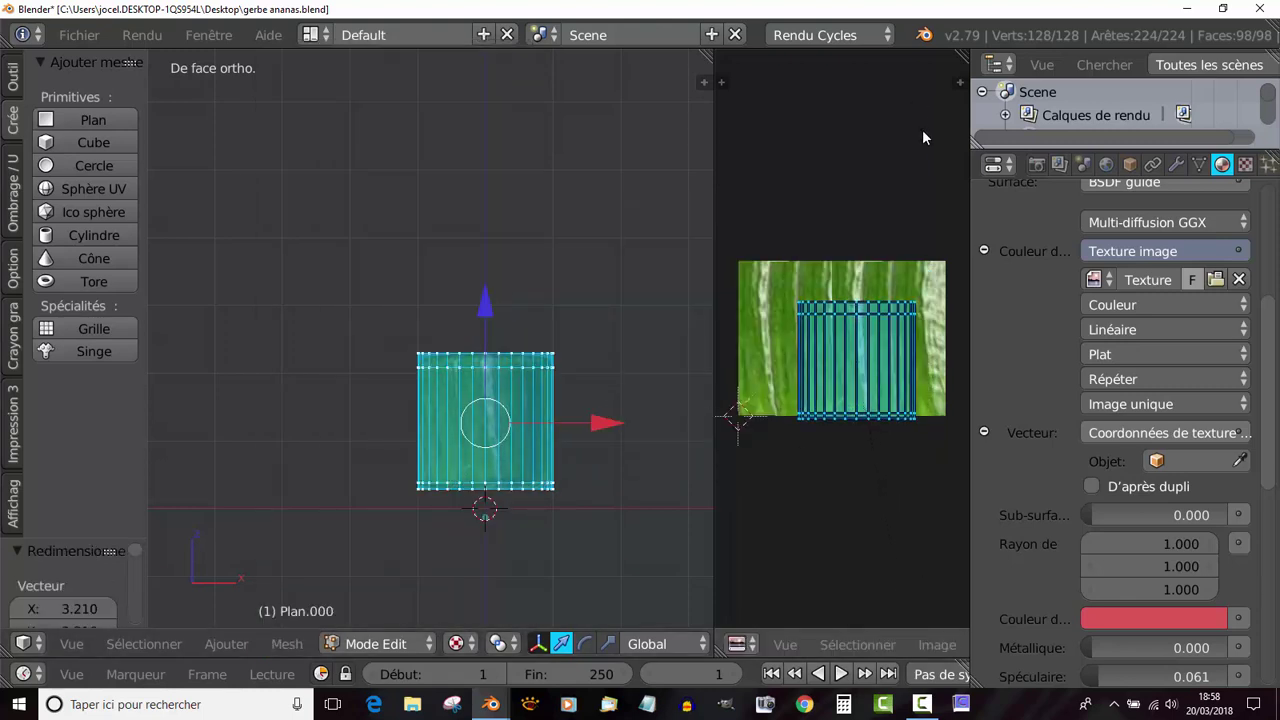
key("g")
left_click(813, 437)
Step: Examine the projected leaf texture on the cylinder's side and top in Object mode, returning to the front view
scroll(595, 484, "up", 1)
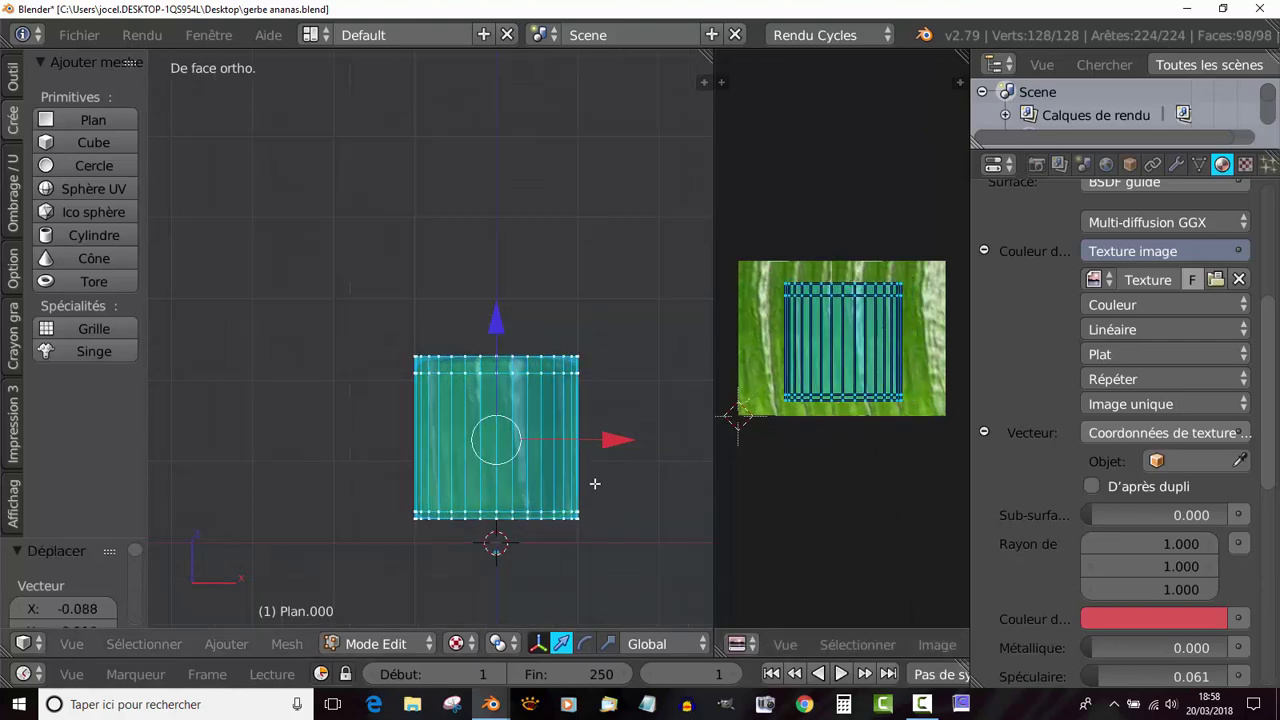
scroll(595, 484, "up", 1)
key("Tab")
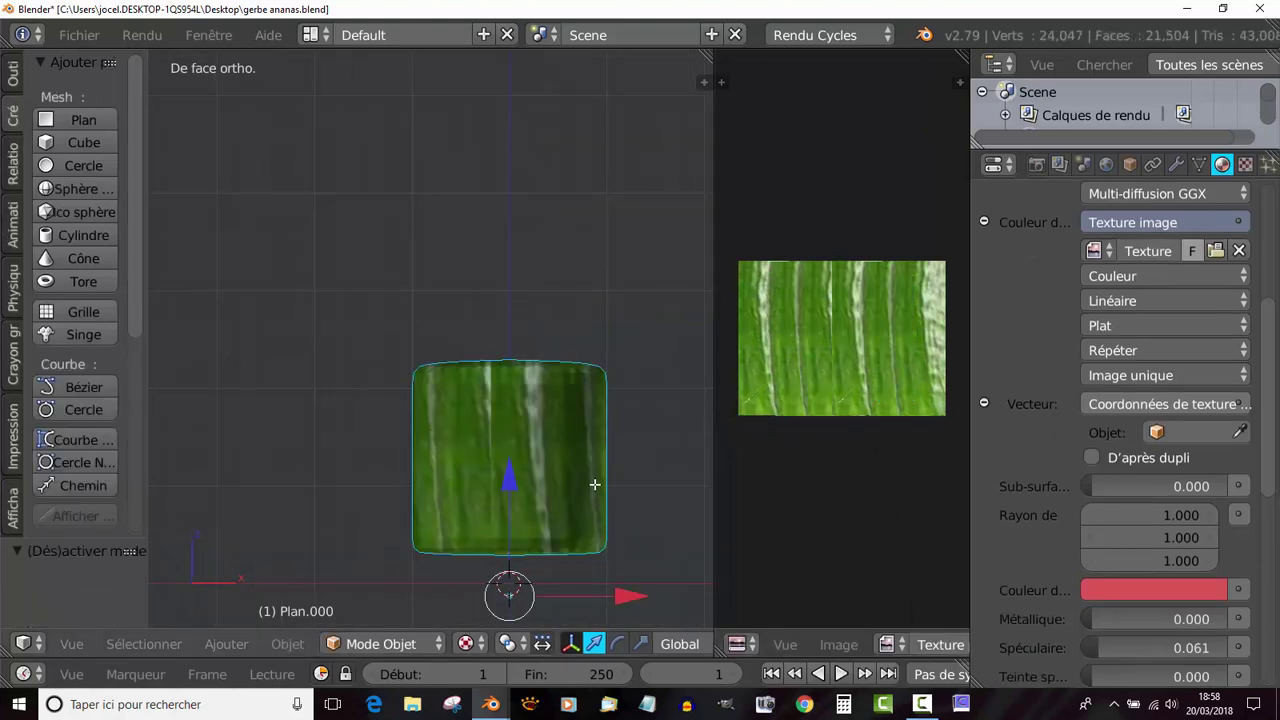
key("Tab")
middle_click_drag(595, 484, 589, 528)
key("Tab")
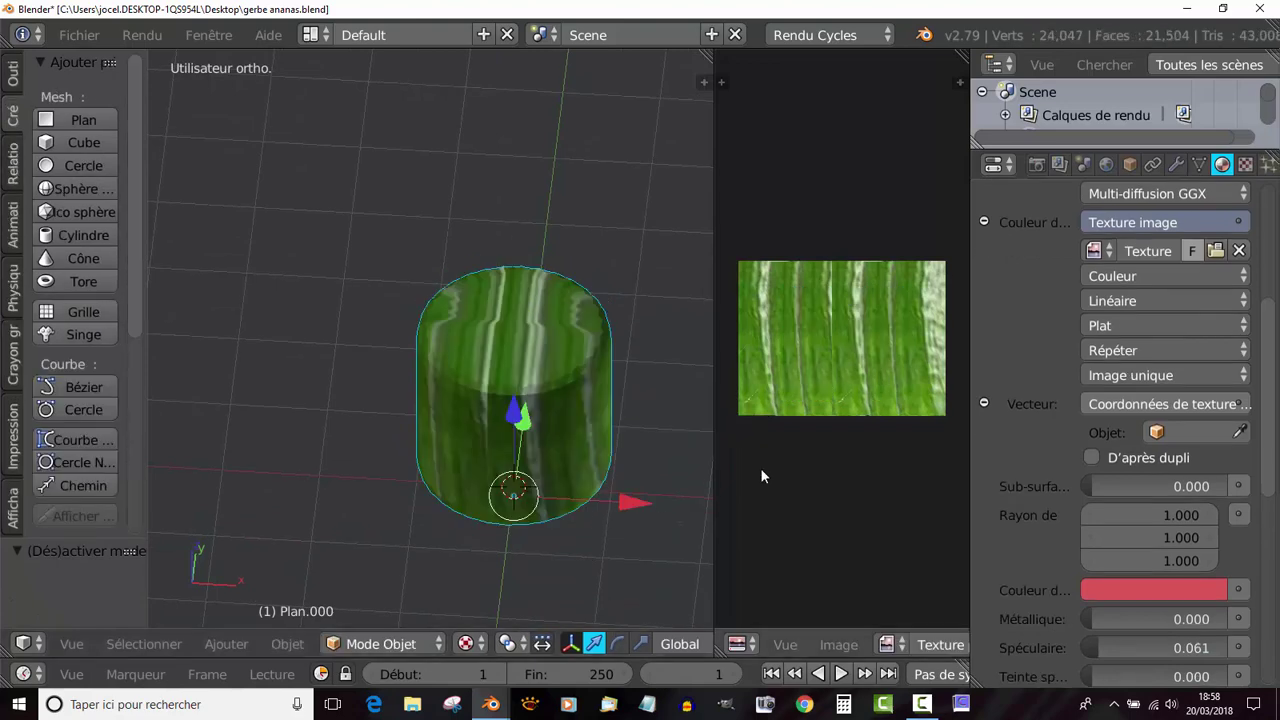
key("Tab")
mouse_move(777, 476)
middle_mouse_down()
mouse_move(776, 505)
mouse_move(766, 477)
middle_mouse_up()
key("Tab")
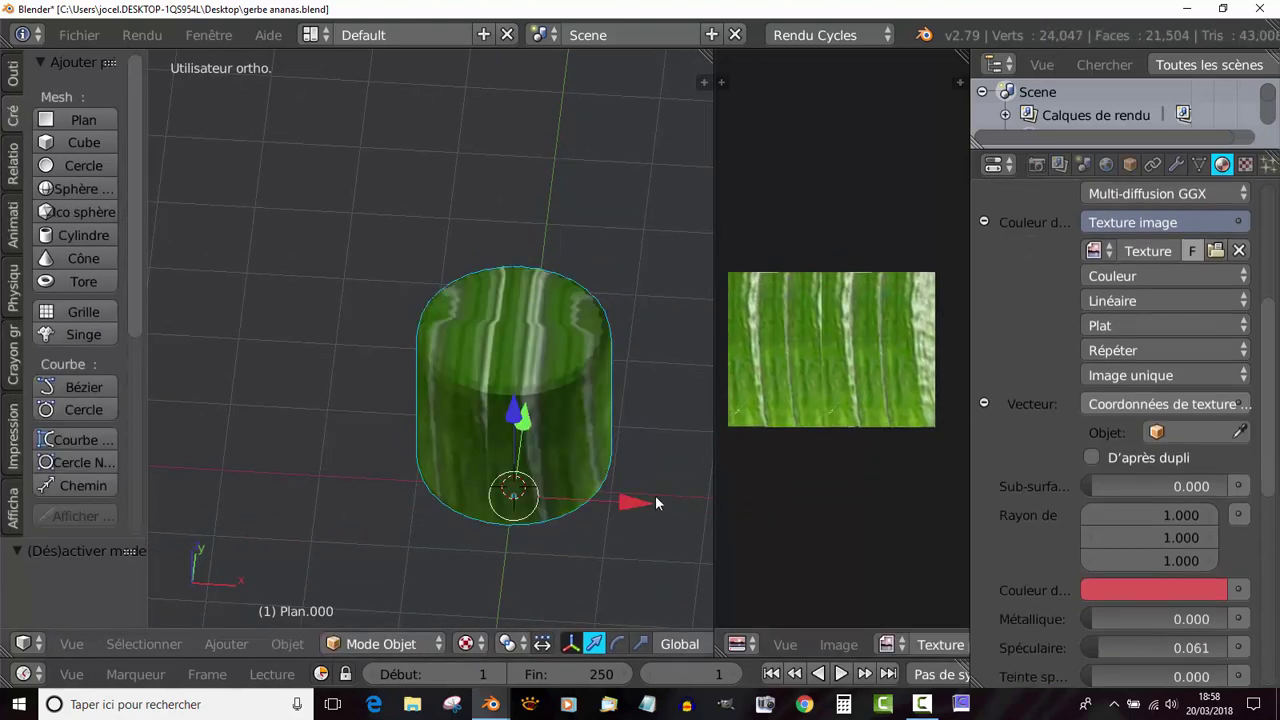
middle_click_drag(655, 495, 634, 480)
key("KP_1")
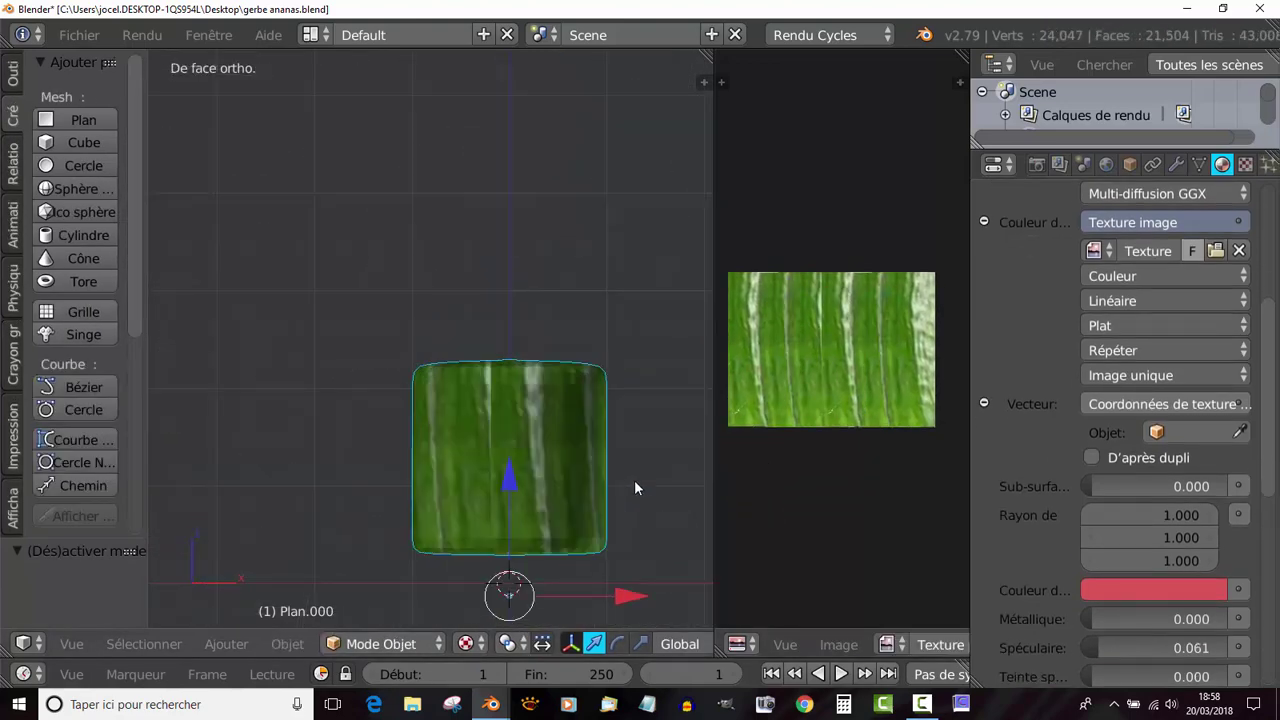
Step: Unwrap the whole cylinder in Edit mode with Smart UV Project, using an angle limit of 66
left_click(288, 643)
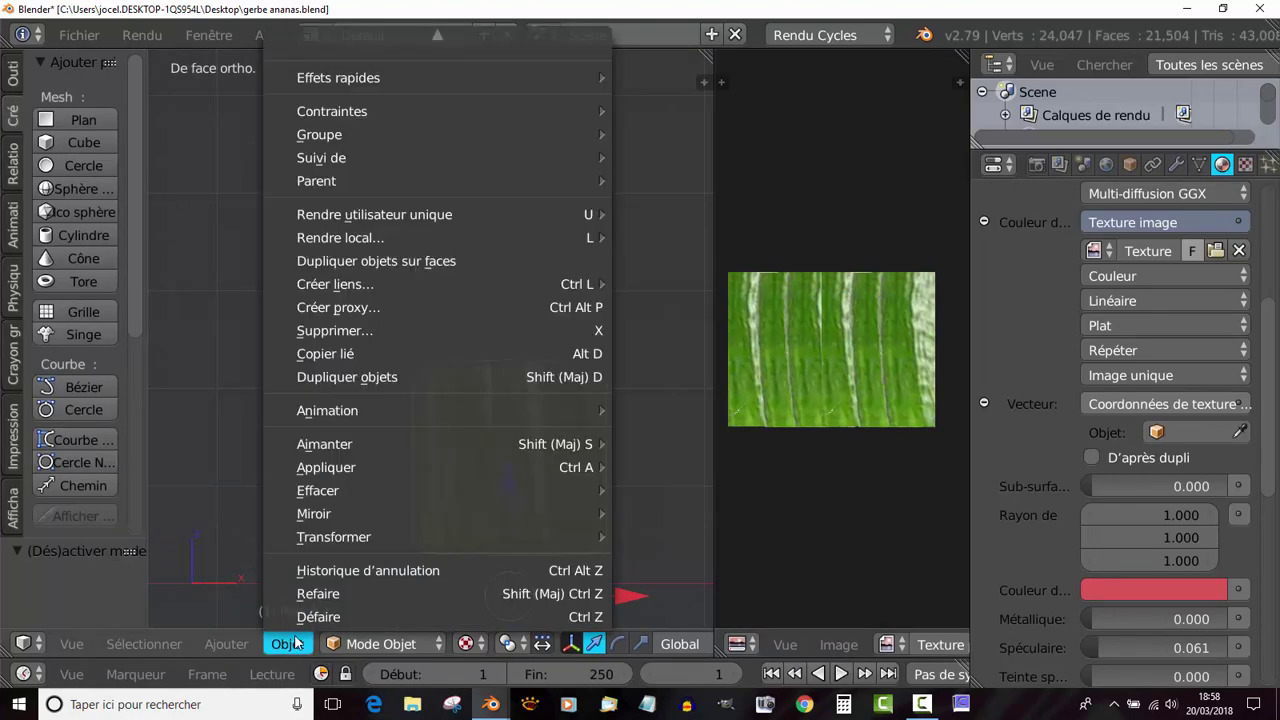
mouse_move(333, 470)
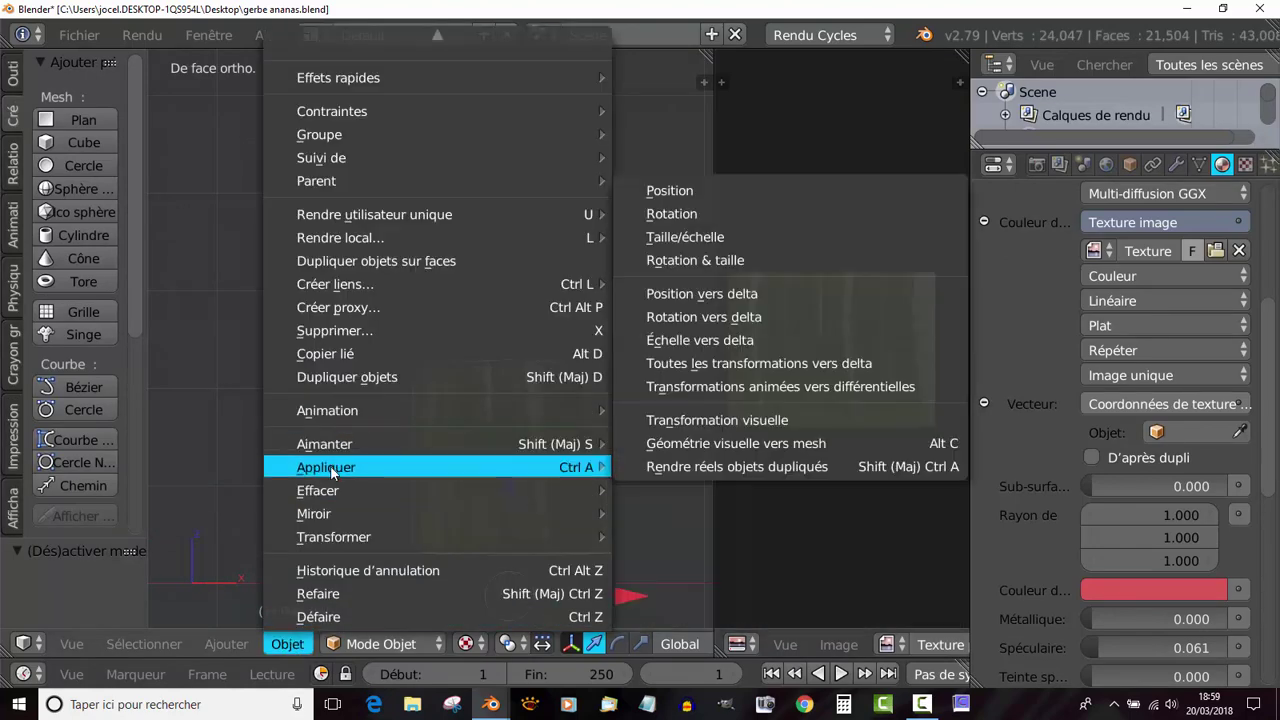
left_click(320, 617)
key("Tab")
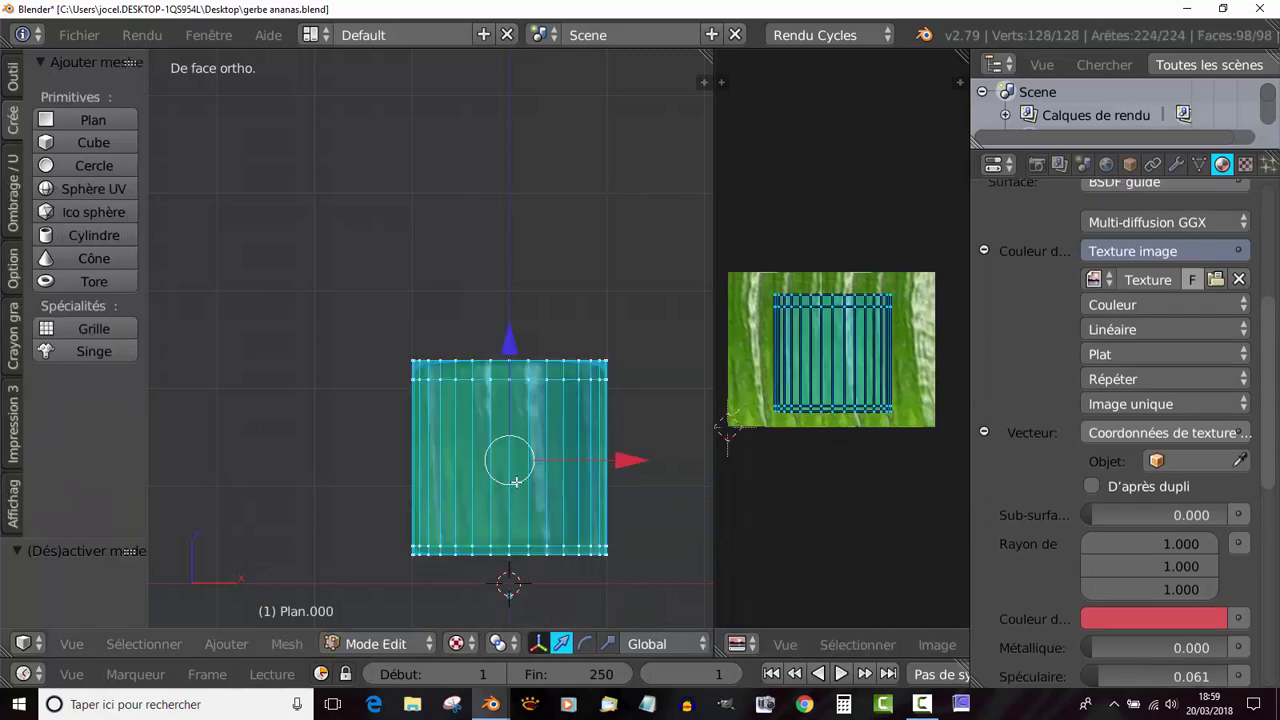
left_click(280, 645)
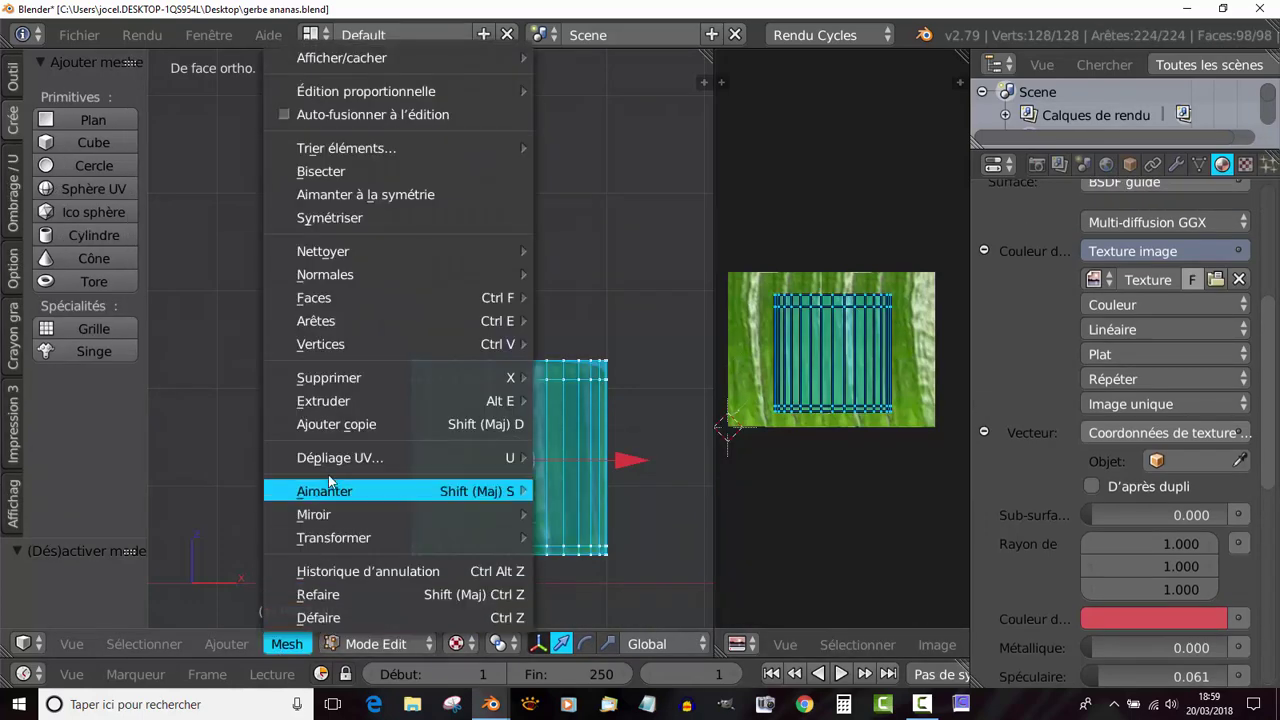
mouse_move(341, 457)
left_click(629, 242)
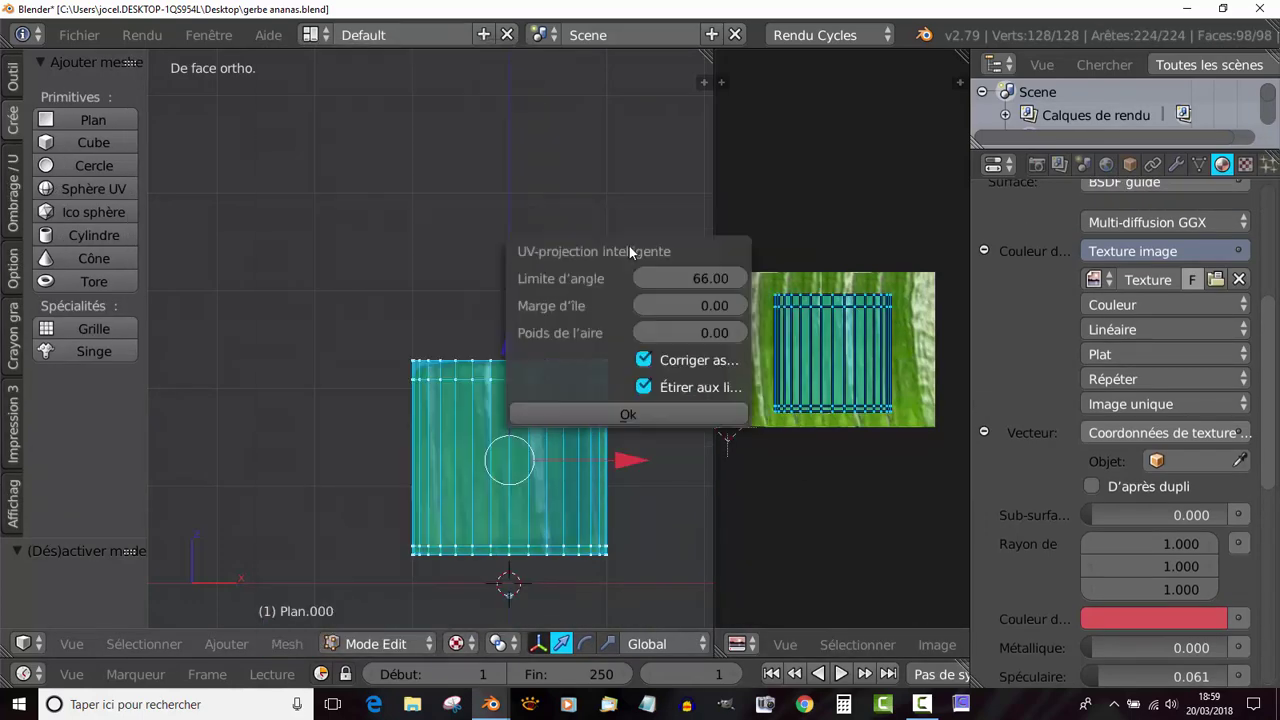
left_click(608, 412)
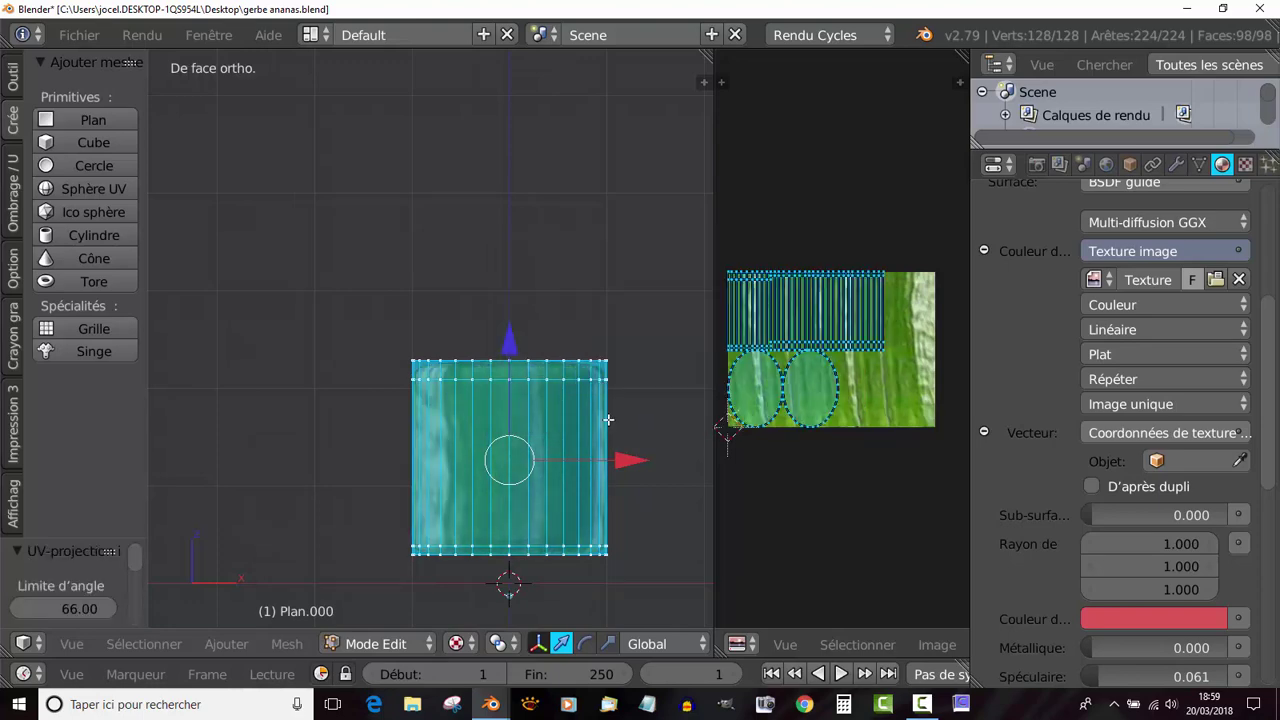
Step: Check how the unwrapped leaf texture covers the cylinder's side and top, comparing Edit and Object modes
key("Tab")
middle_click_drag(612, 486, 631, 414)
key("Tab")
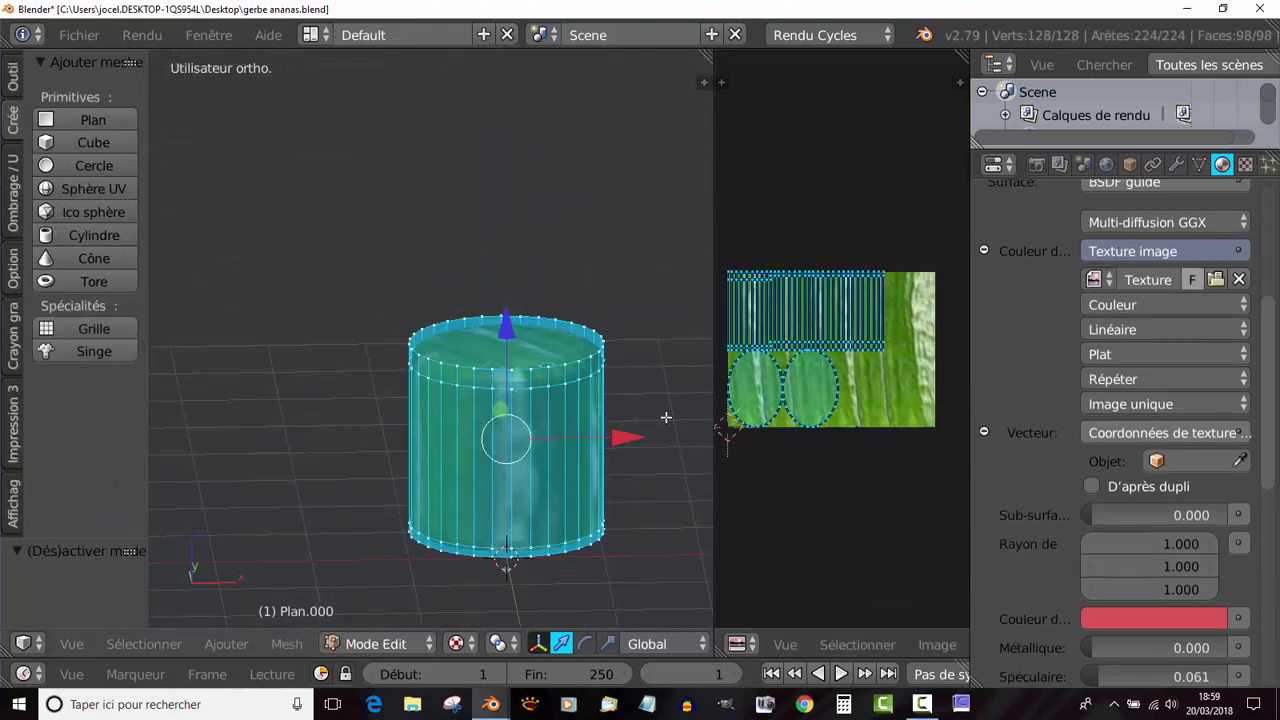
key("Tab")
key("Tab")
key("Tab")
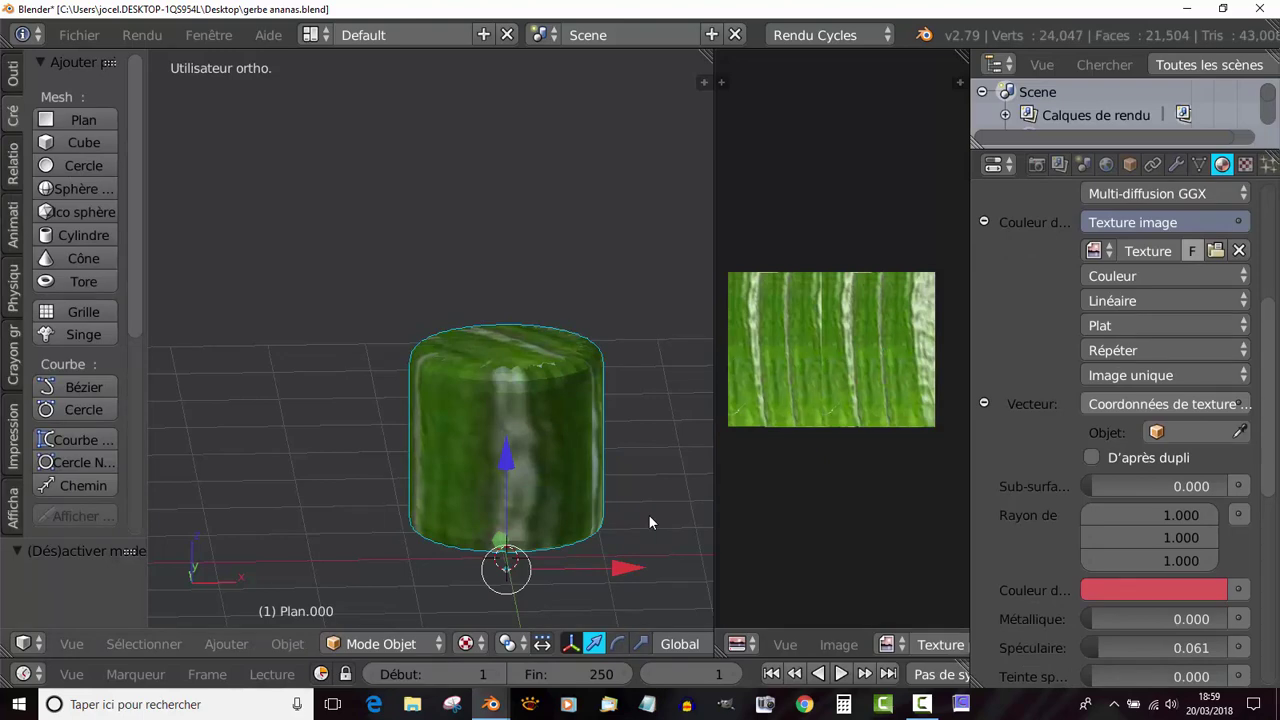
Step: Unhide the leaf crown, widen the 3D view and switch to wireframe display to show the cylinder inside the crown
key("alt+h")
scroll(649, 516, "down", 2)
middle_click_drag(640, 446, 663, 363)
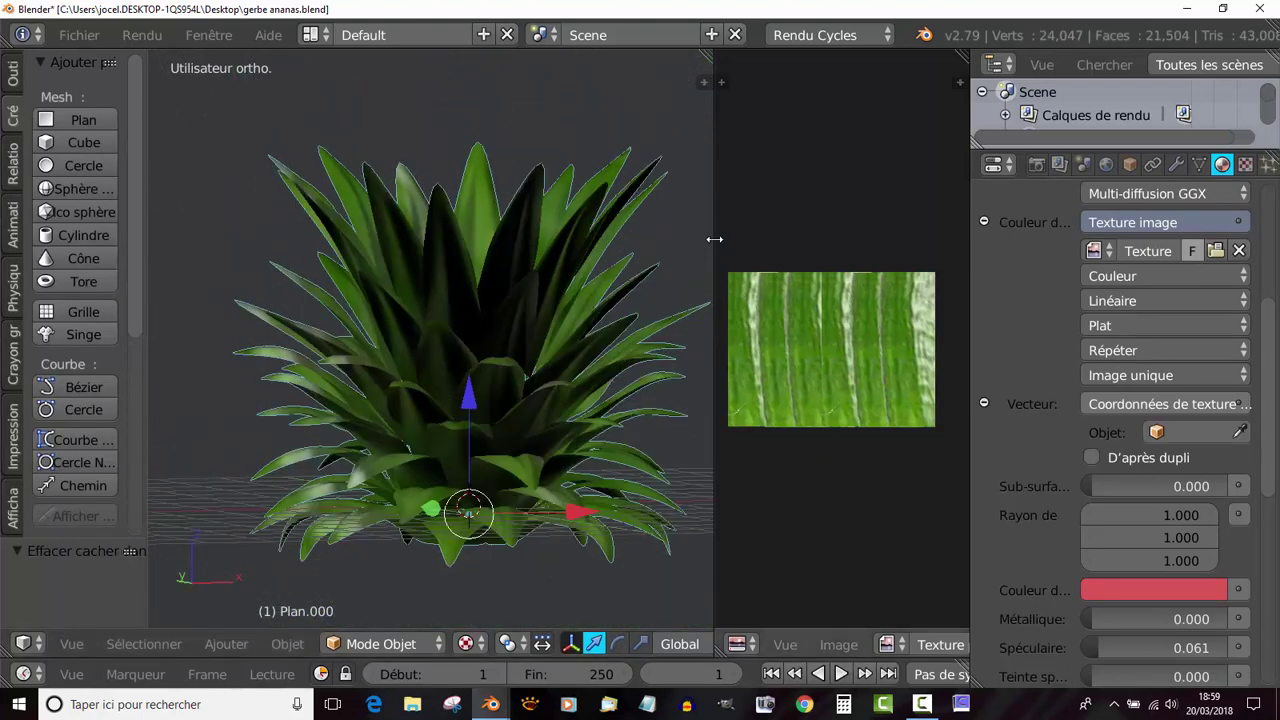
left_click_drag(714, 248, 797, 262)
middle_click_drag(645, 411, 616, 388)
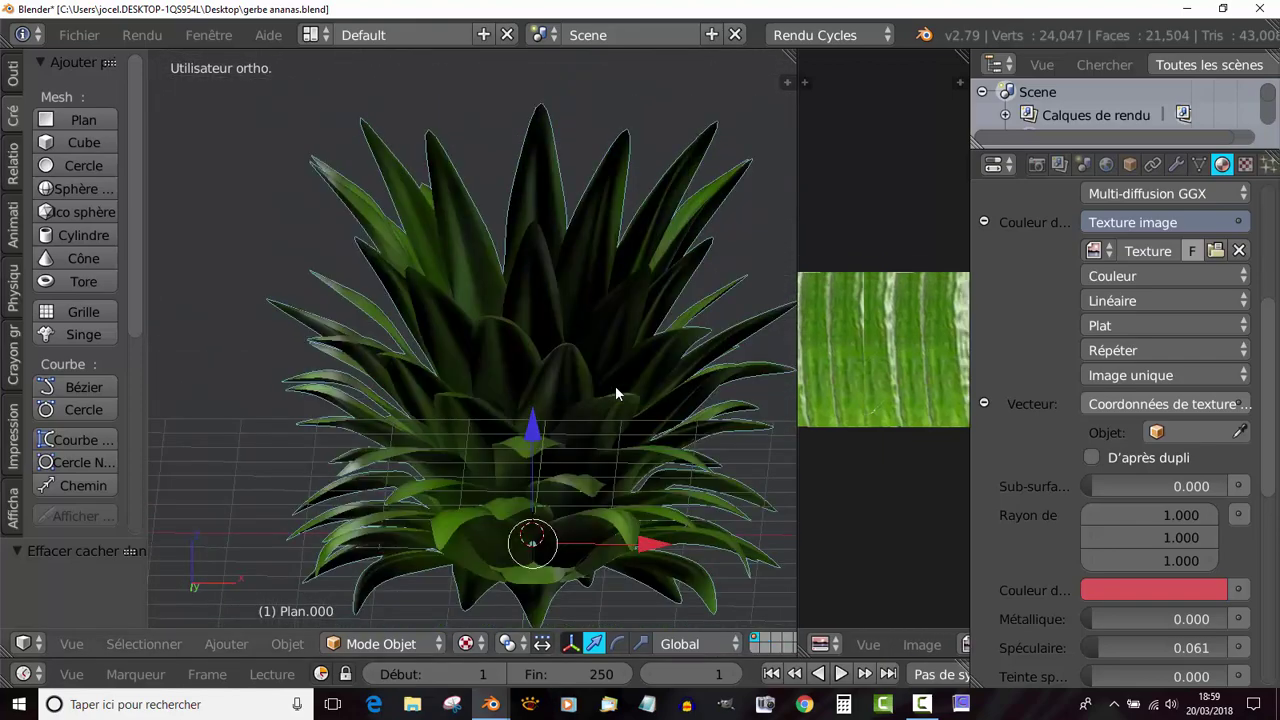
key("z")
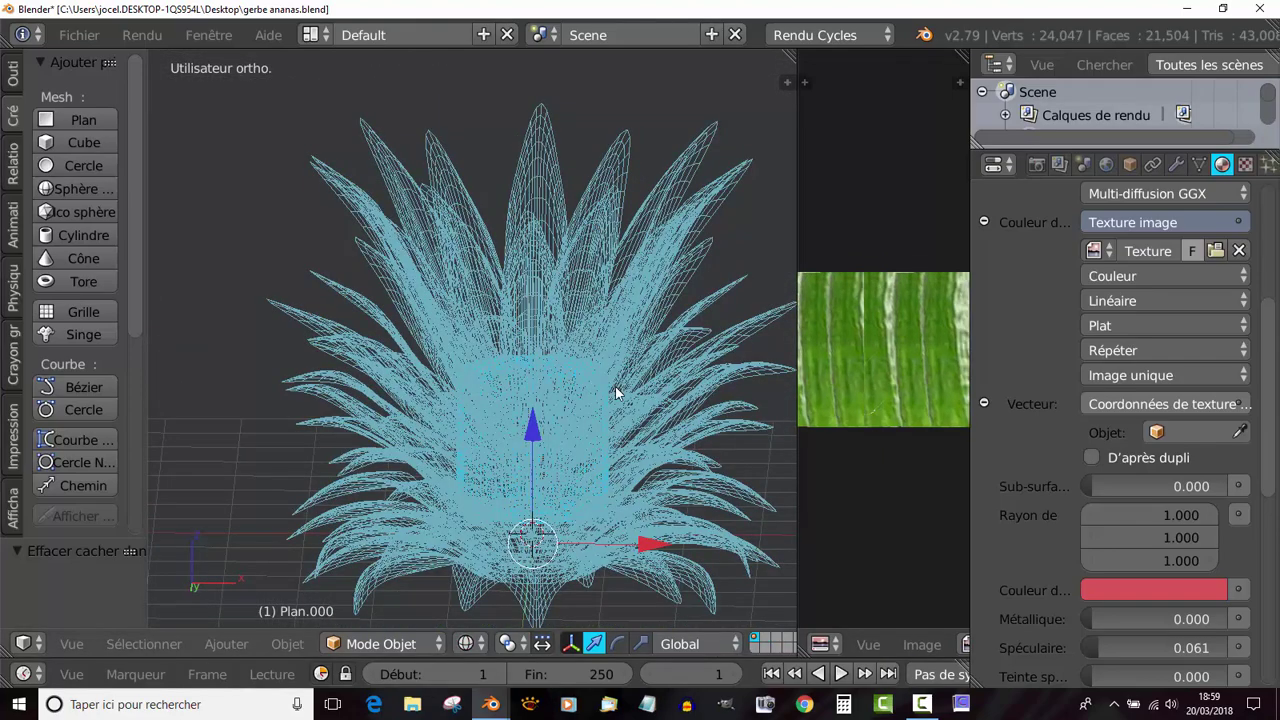
Step: Scale the leaf crown and cylinder together along Z by about 1.048 and check the result in solid display
key("KP_1")
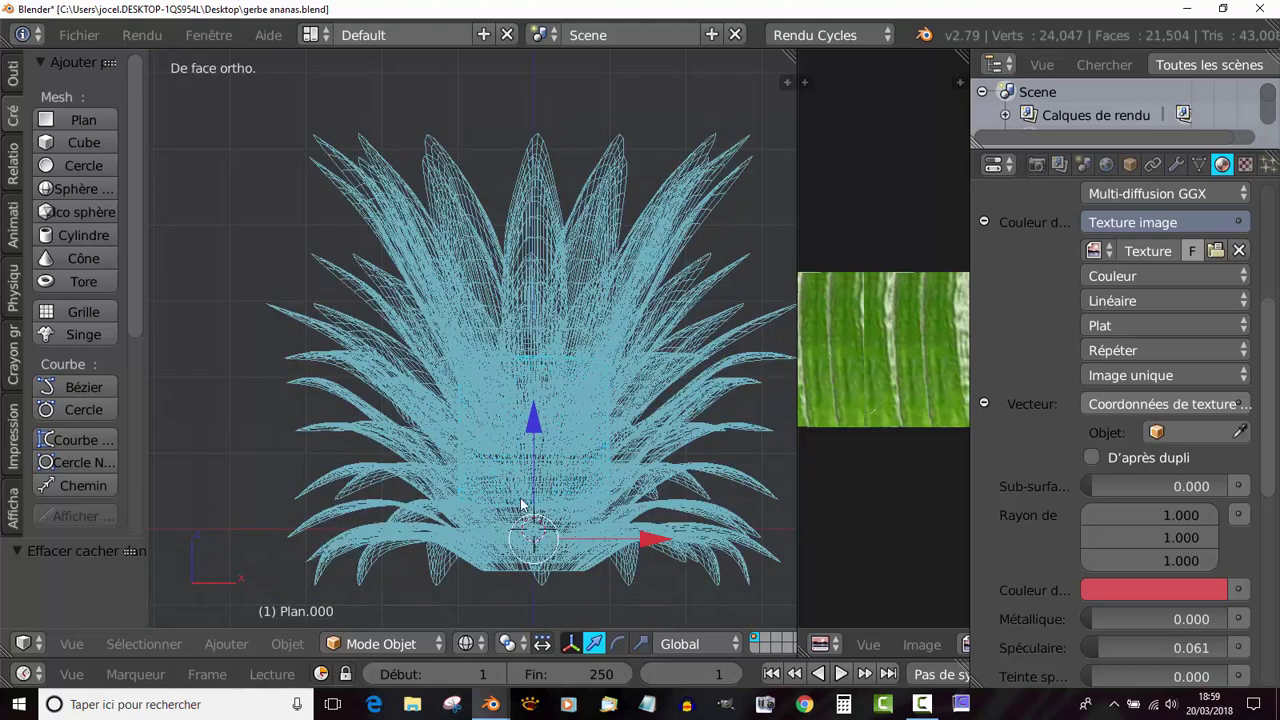
left_click(641, 643)
left_click_drag(537, 423, 537, 417)
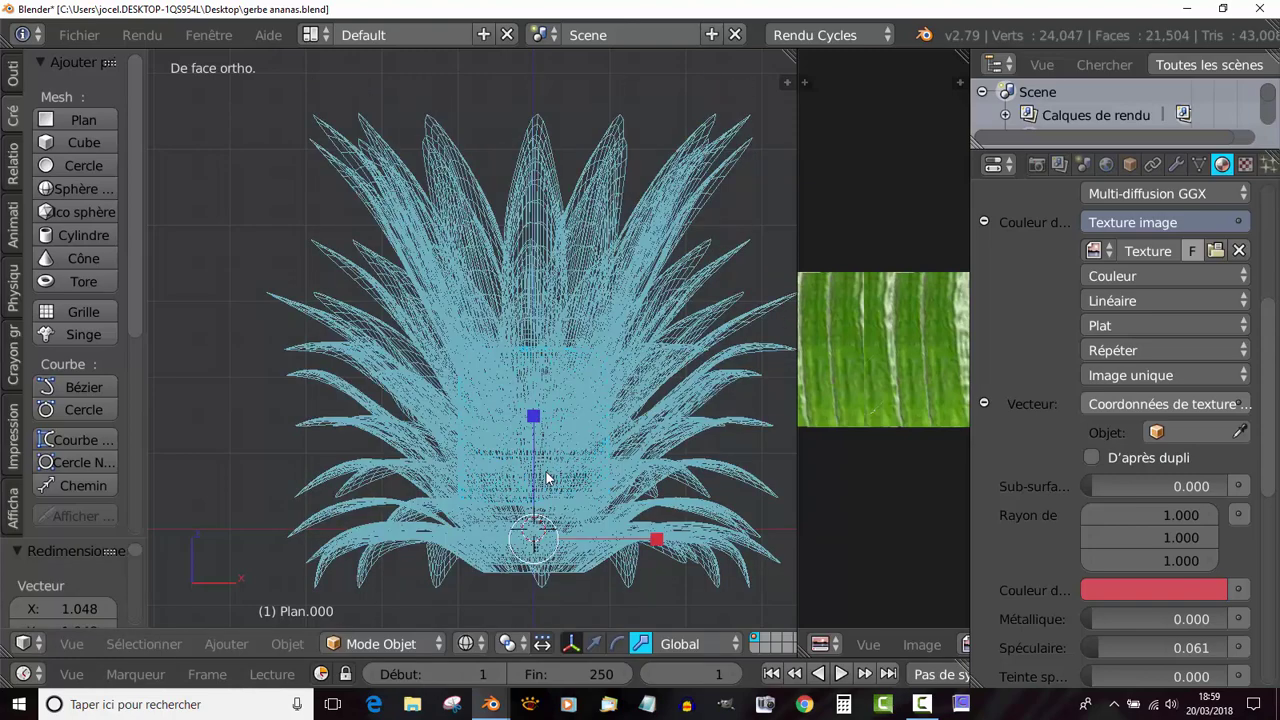
key("z")
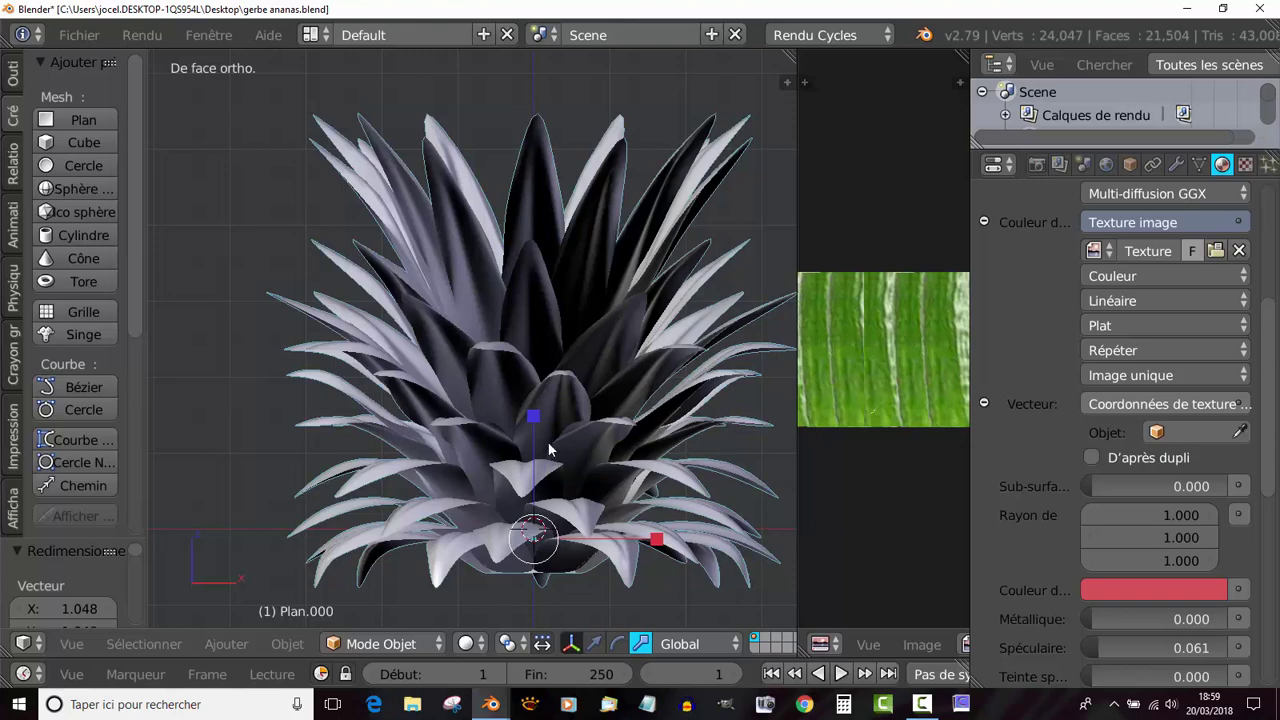
middle_click_drag(550, 462, 517, 408)
middle_click_drag(591, 380, 594, 530)
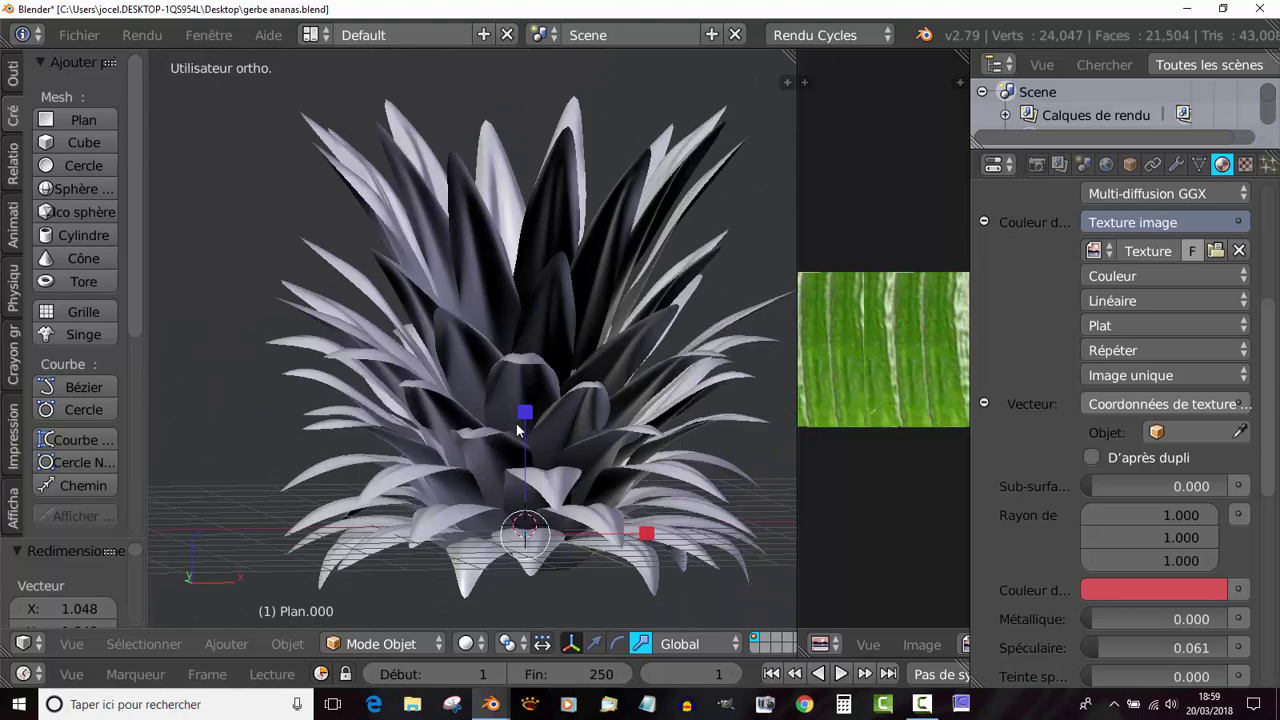
key("KP_1")
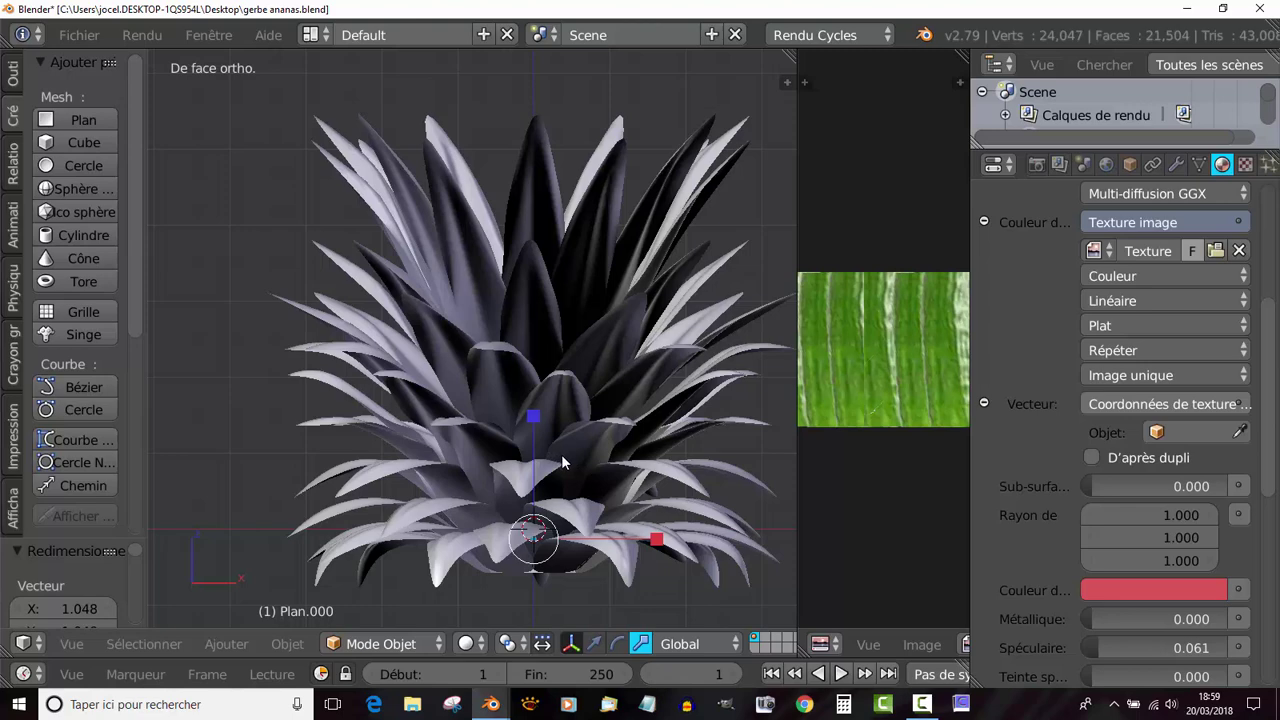
Step: Stretch only the cylinder along Z by about 1.366 and lower it until its underside meets the crown's base
key("z")
key("s")
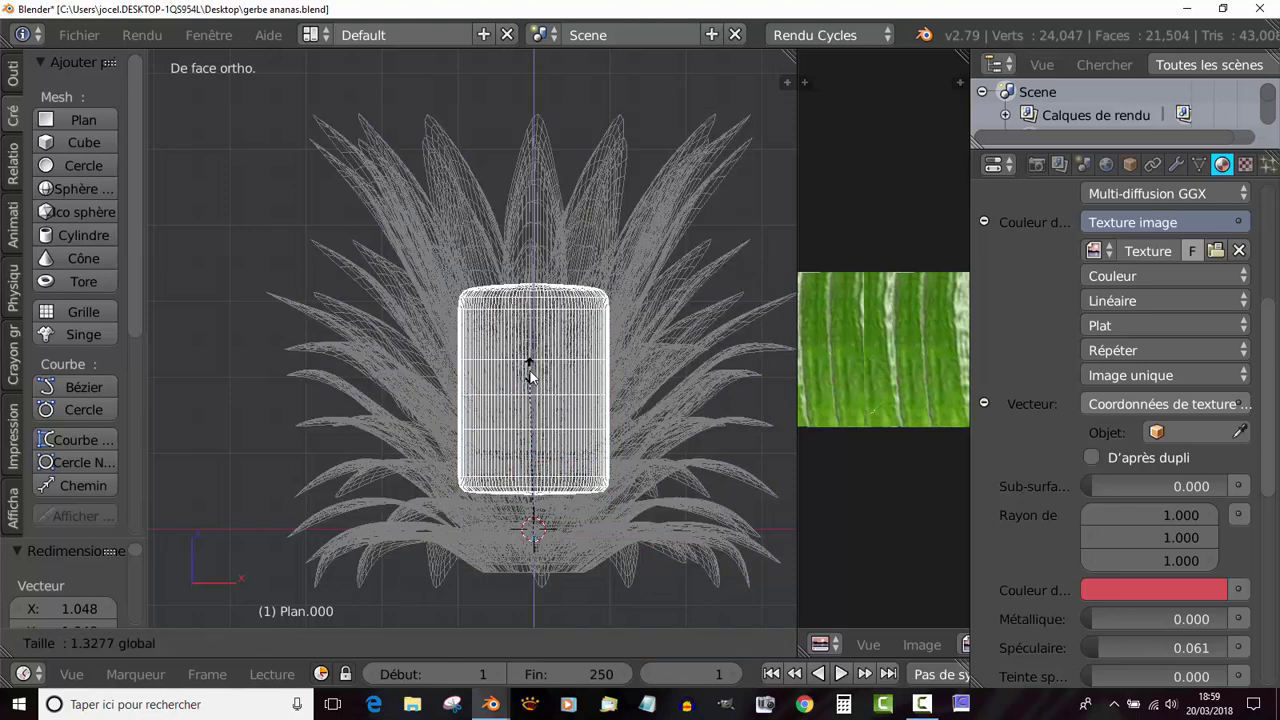
left_click(527, 400)
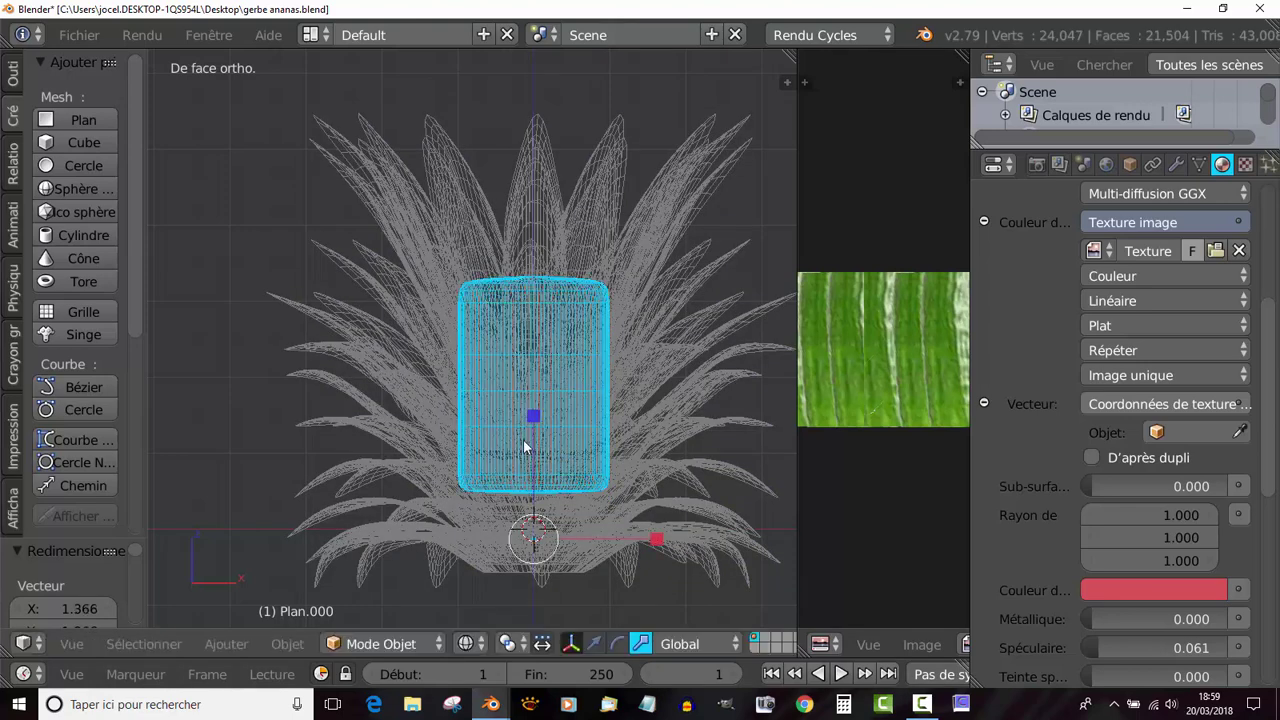
left_click(594, 643)
left_click_drag(542, 429, 547, 507)
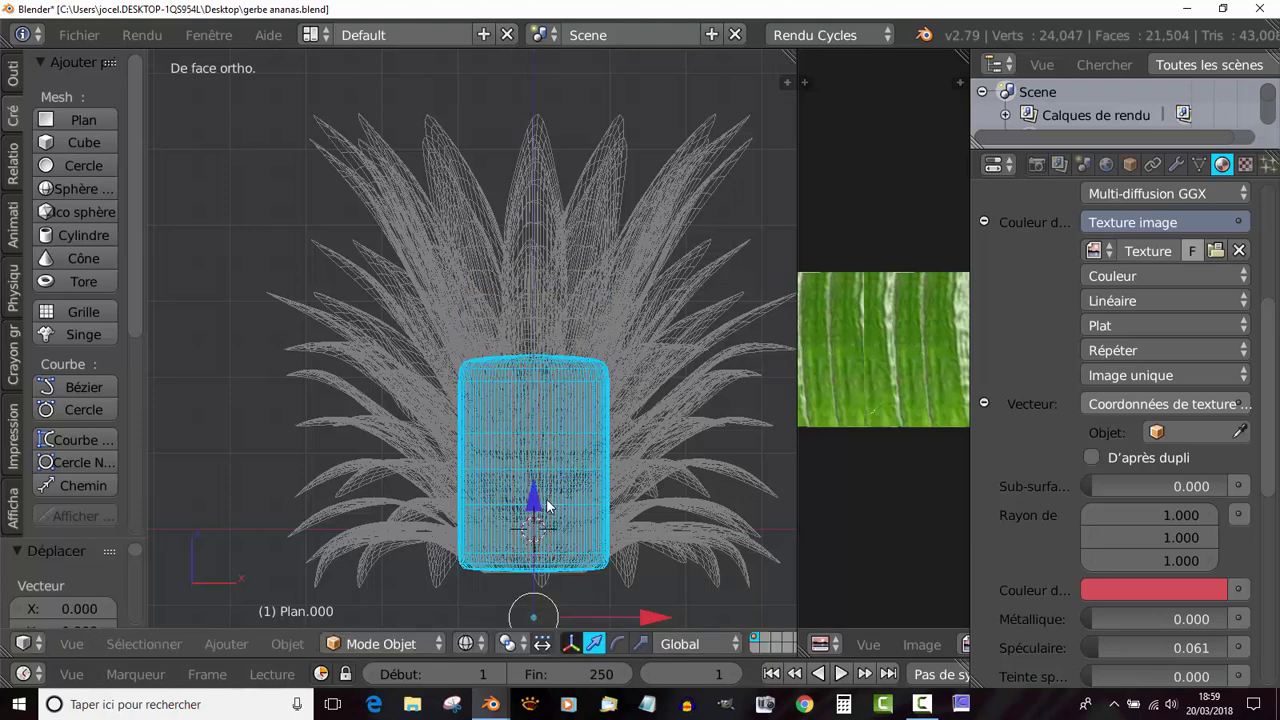
Step: Examine the stretched cylinder inside the wireframe crown, look at layer 2, and return to layer 1 in front view
key("Tab")
key("Tab")
middle_click_drag(566, 423, 572, 453)
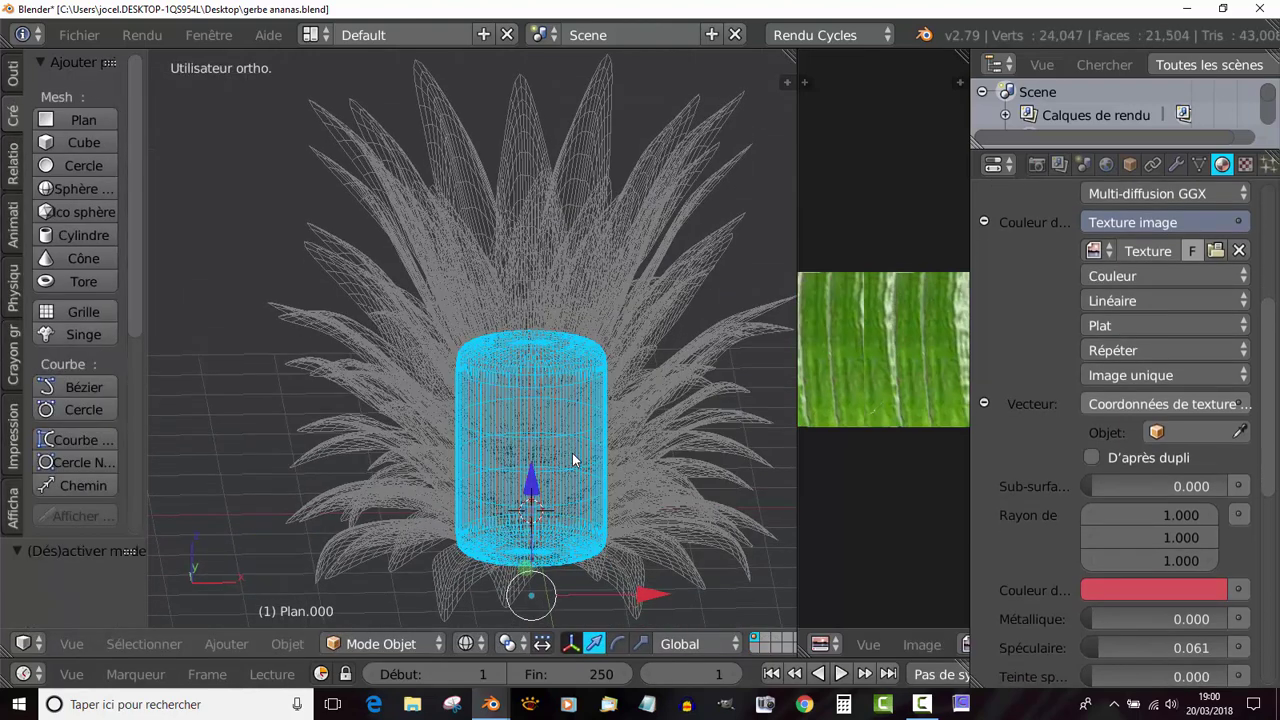
key("2")
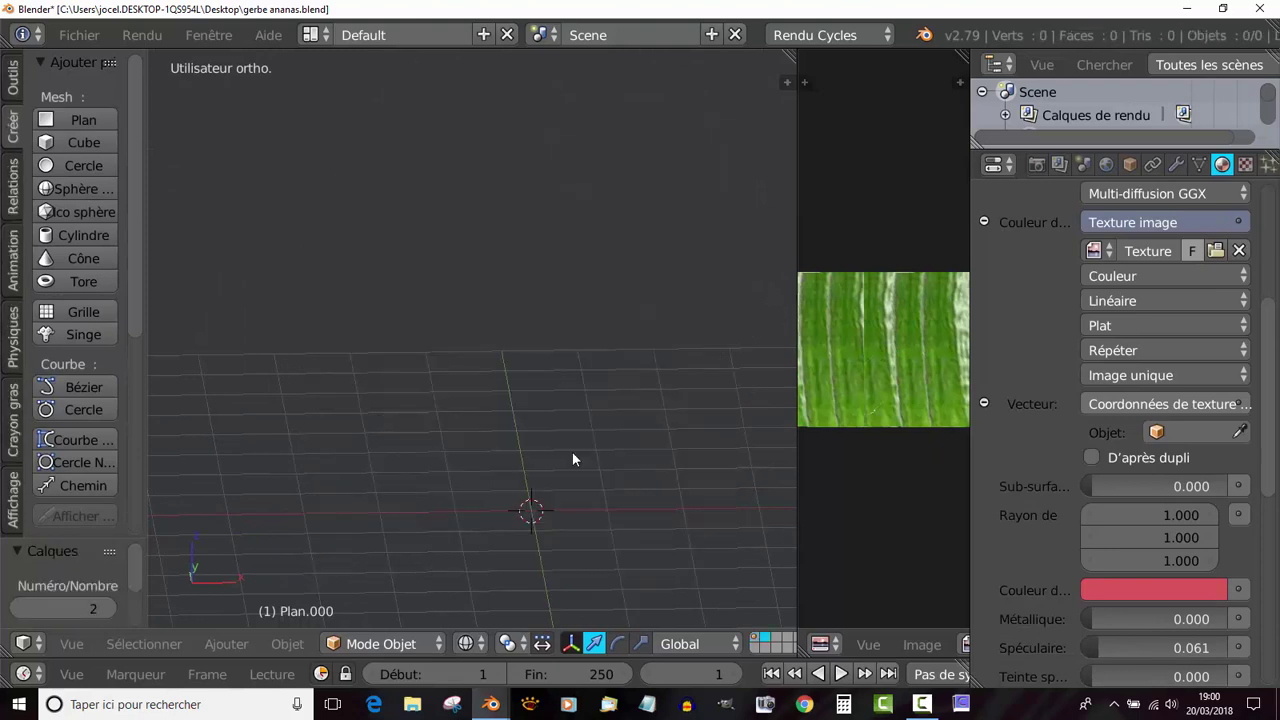
middle_click_drag(572, 459, 600, 450)
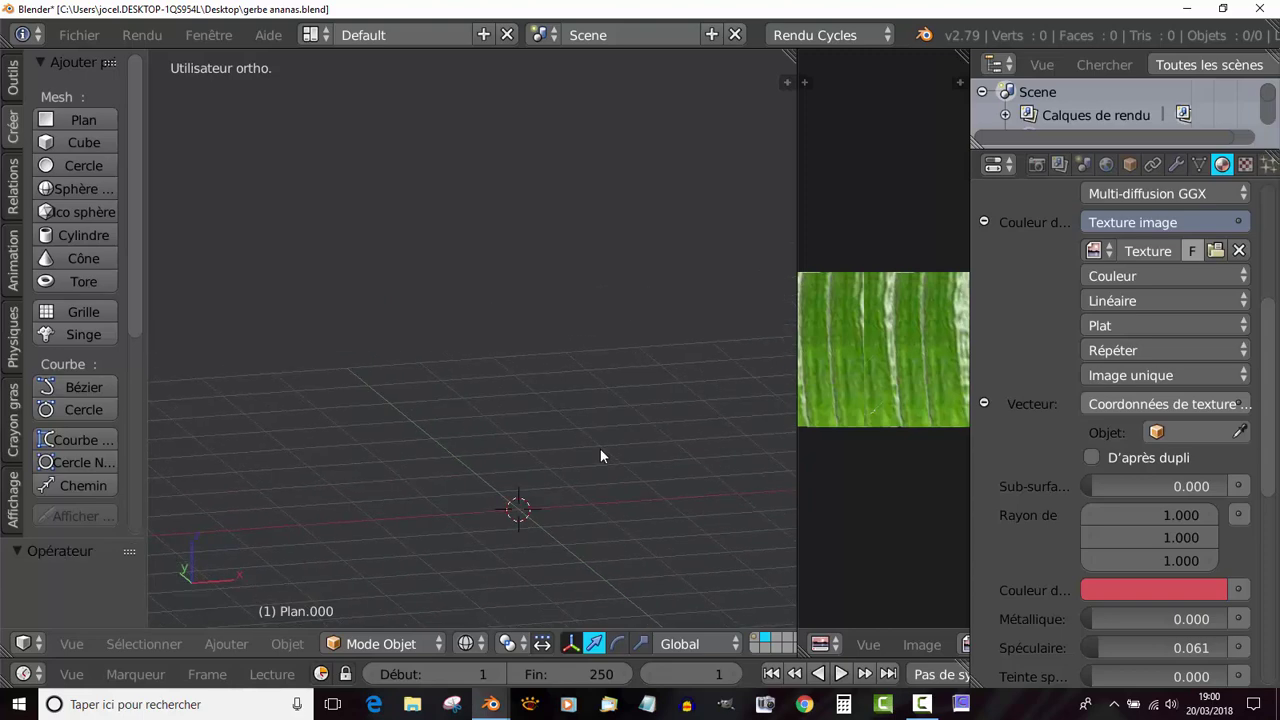
key("1")
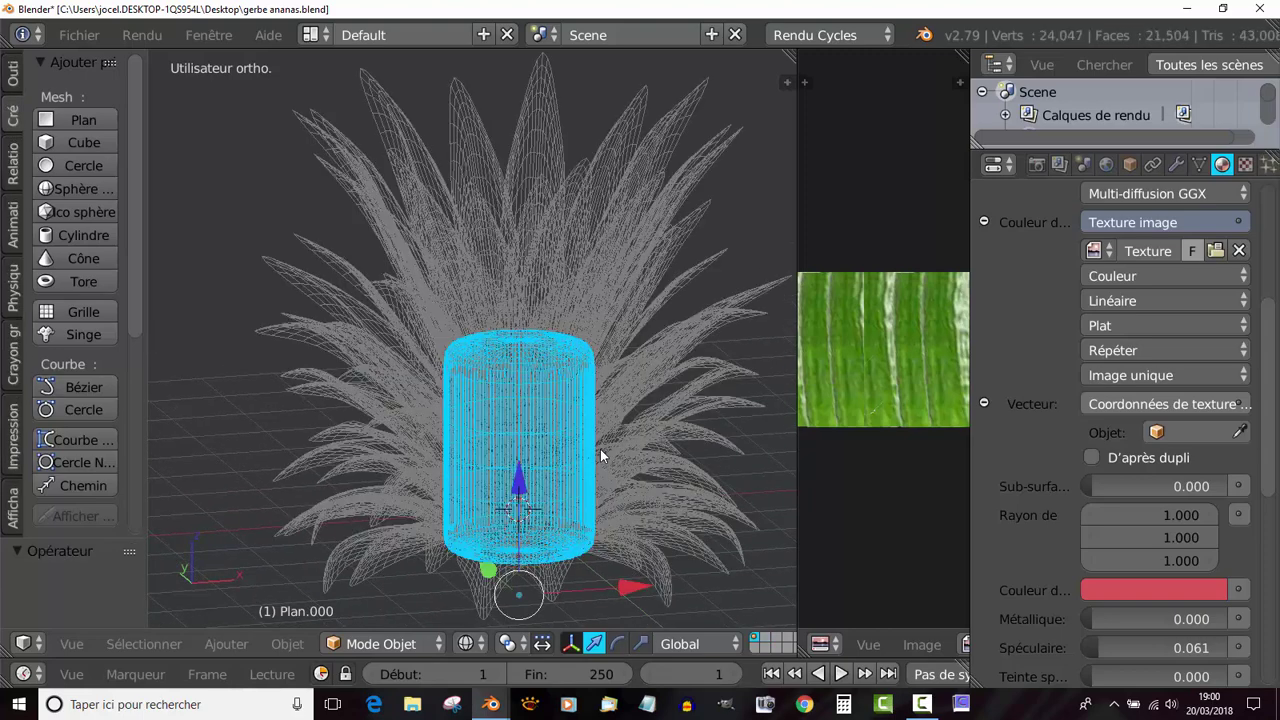
key("Tab")
key("Tab")
middle_click_drag(600, 450, 592, 430)
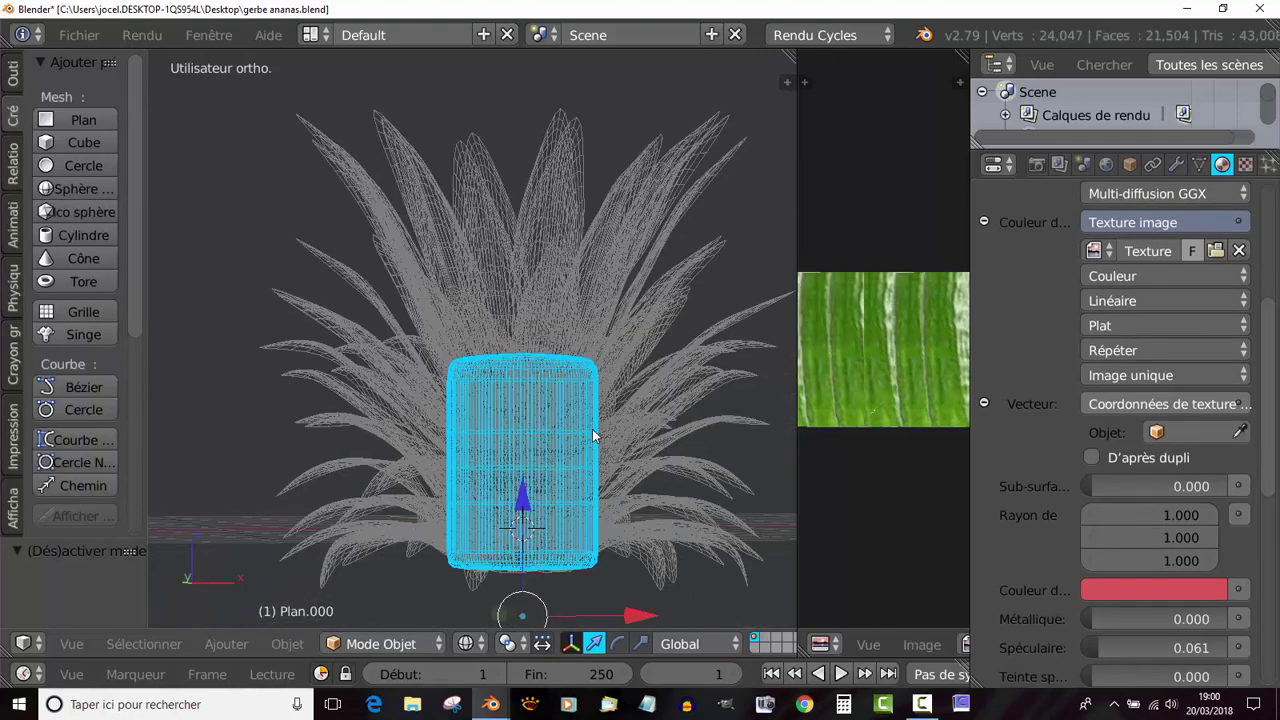
key("KP_1")
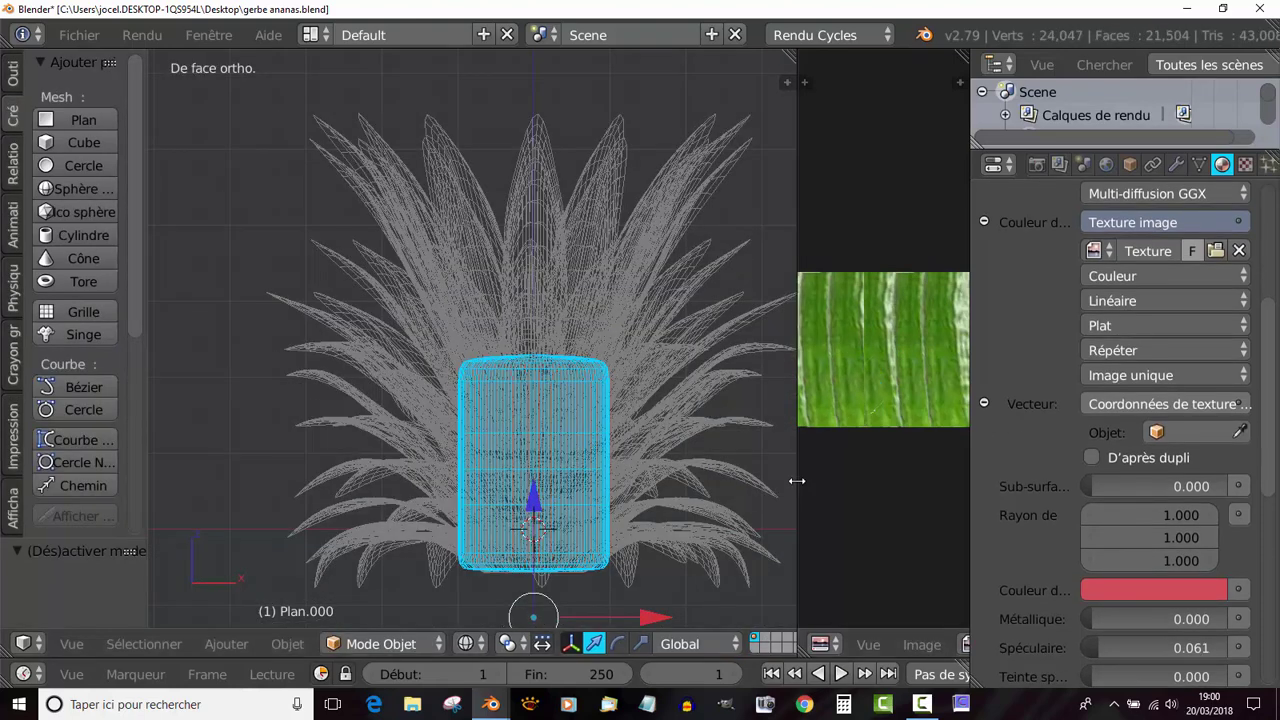
Step: Widen the 3D view, center the crown and switch to solid display in Object mode
left_click_drag(797, 482, 886, 480)
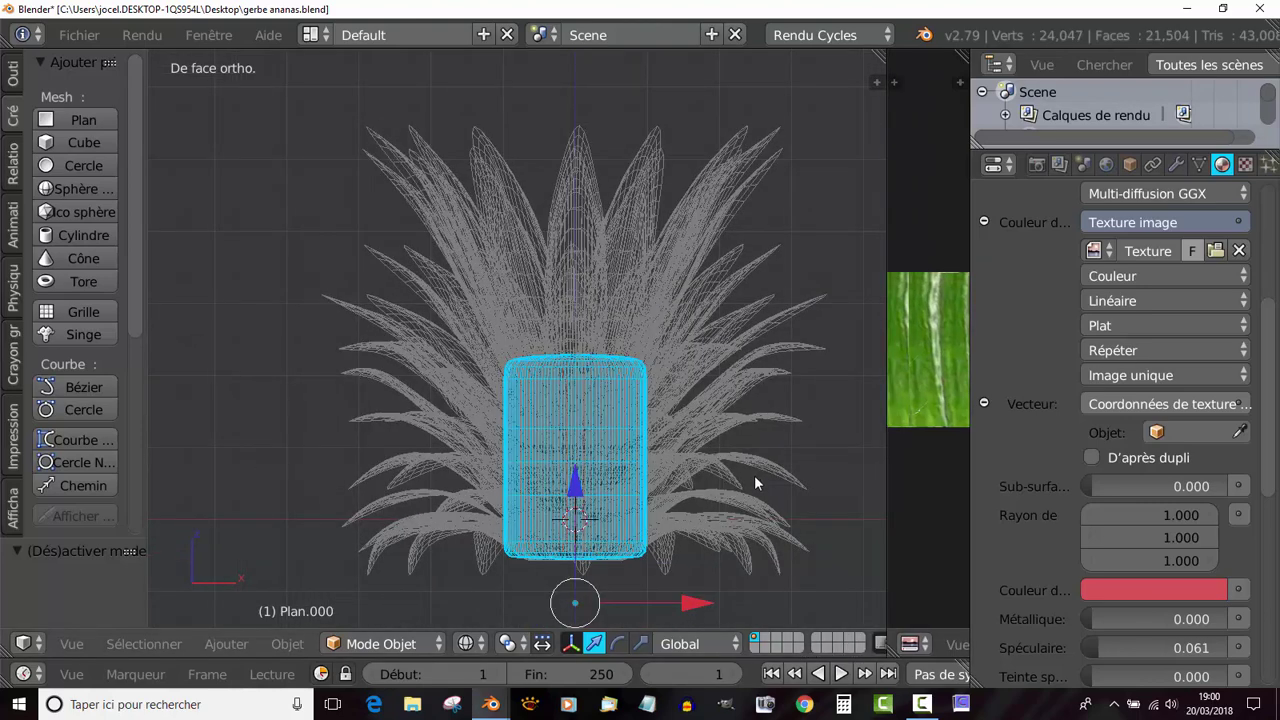
middle_click_drag(754, 475, 704, 461, "shift")
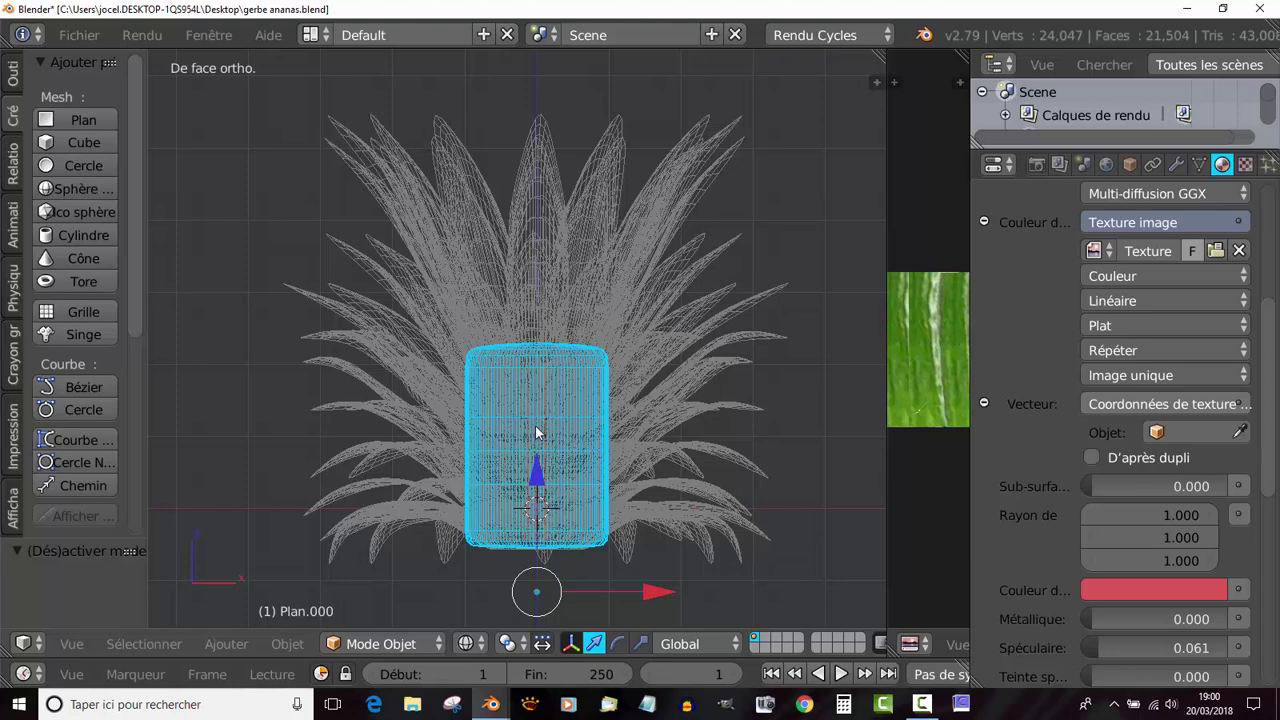
key("z")
key("Tab")
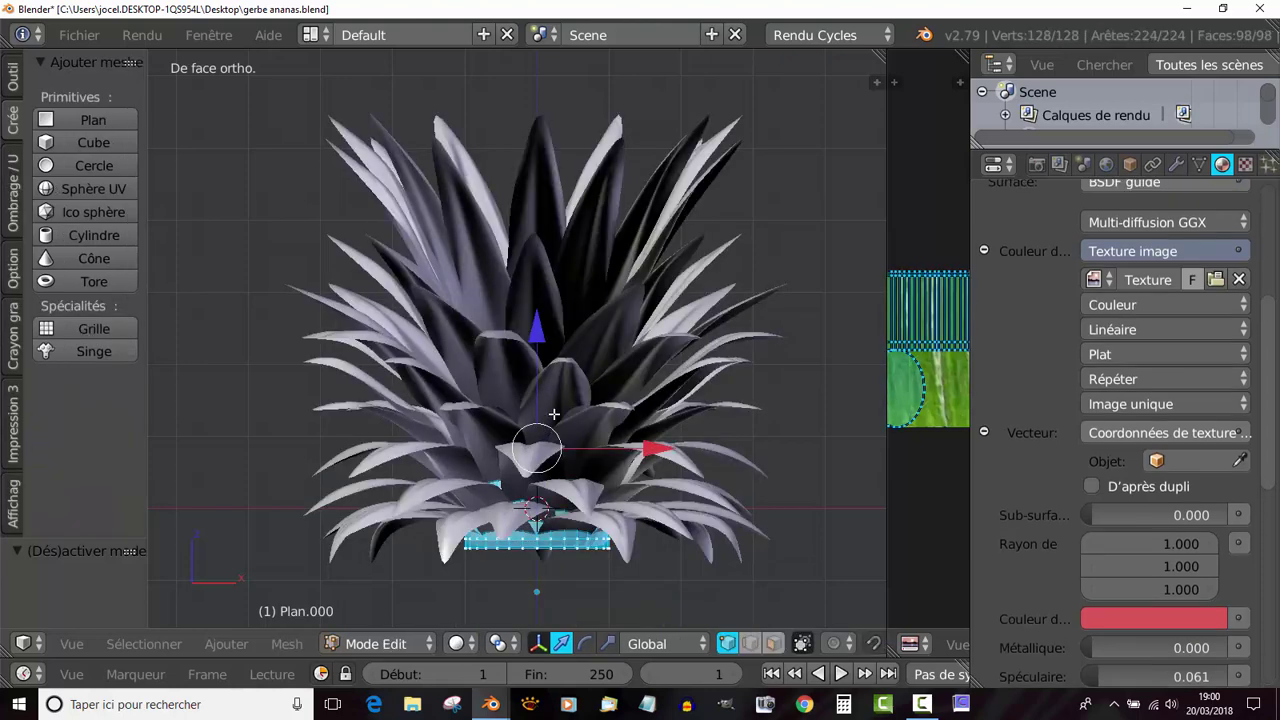
key("Tab")
key("Tab")
key("Tab")
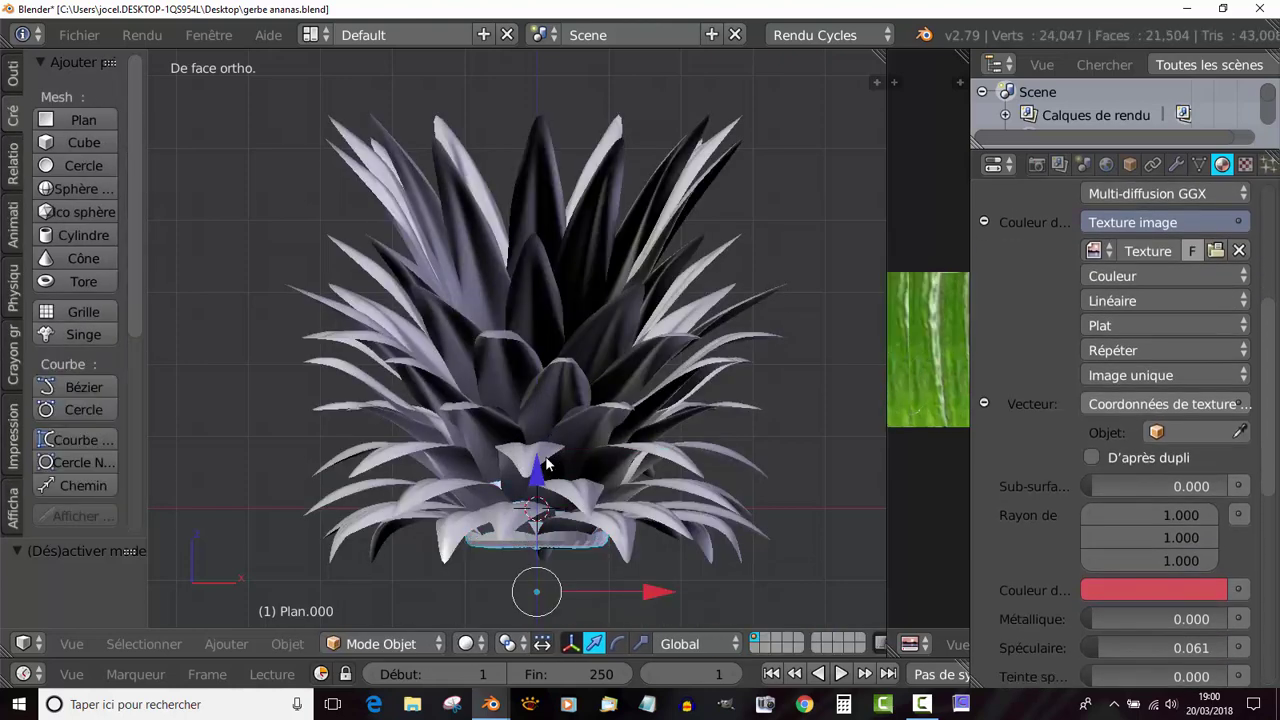
Step: Preview the filled crown in Rendered shading and examine its core from above and from the side
left_click(466, 643)
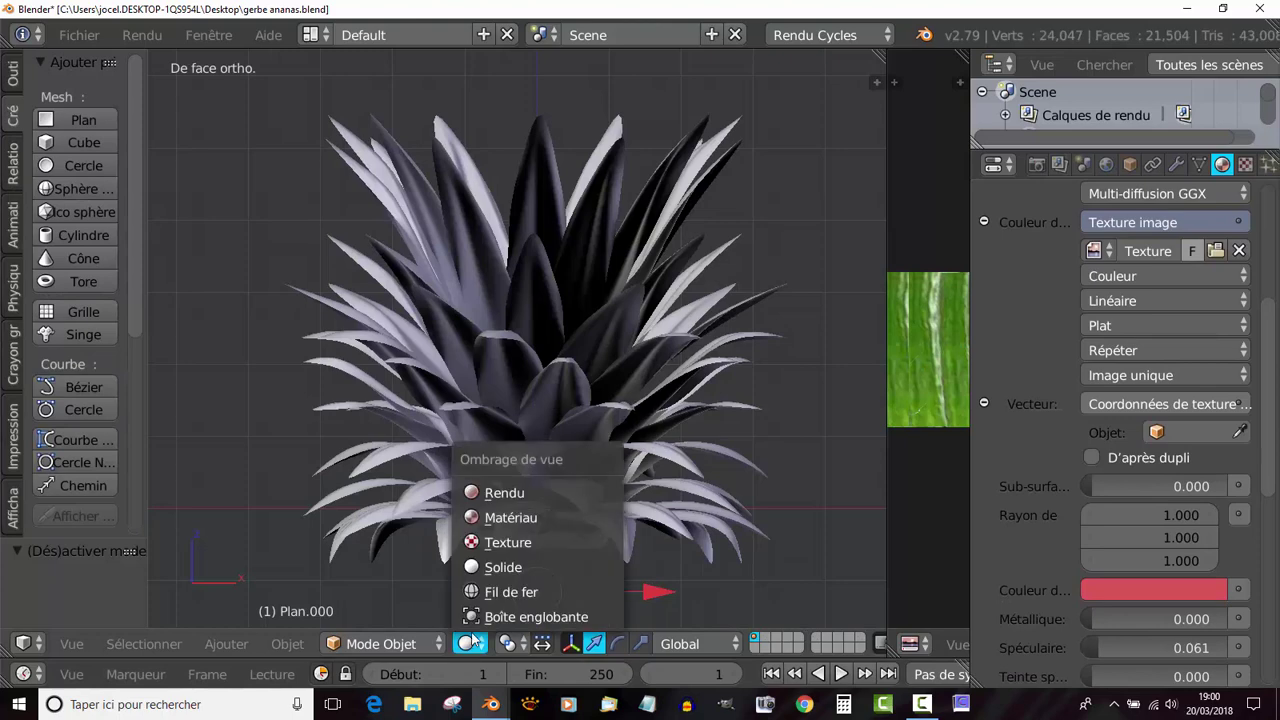
left_click(496, 493)
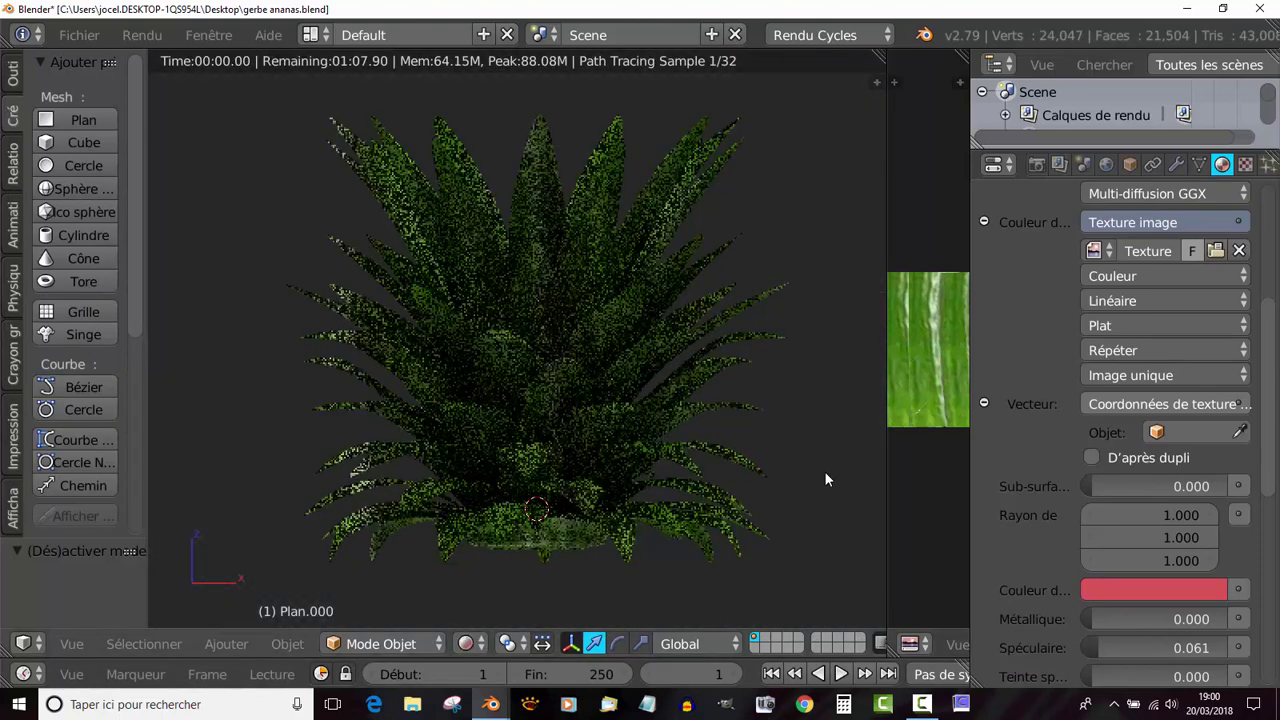
middle_click_drag(812, 394, 812, 526)
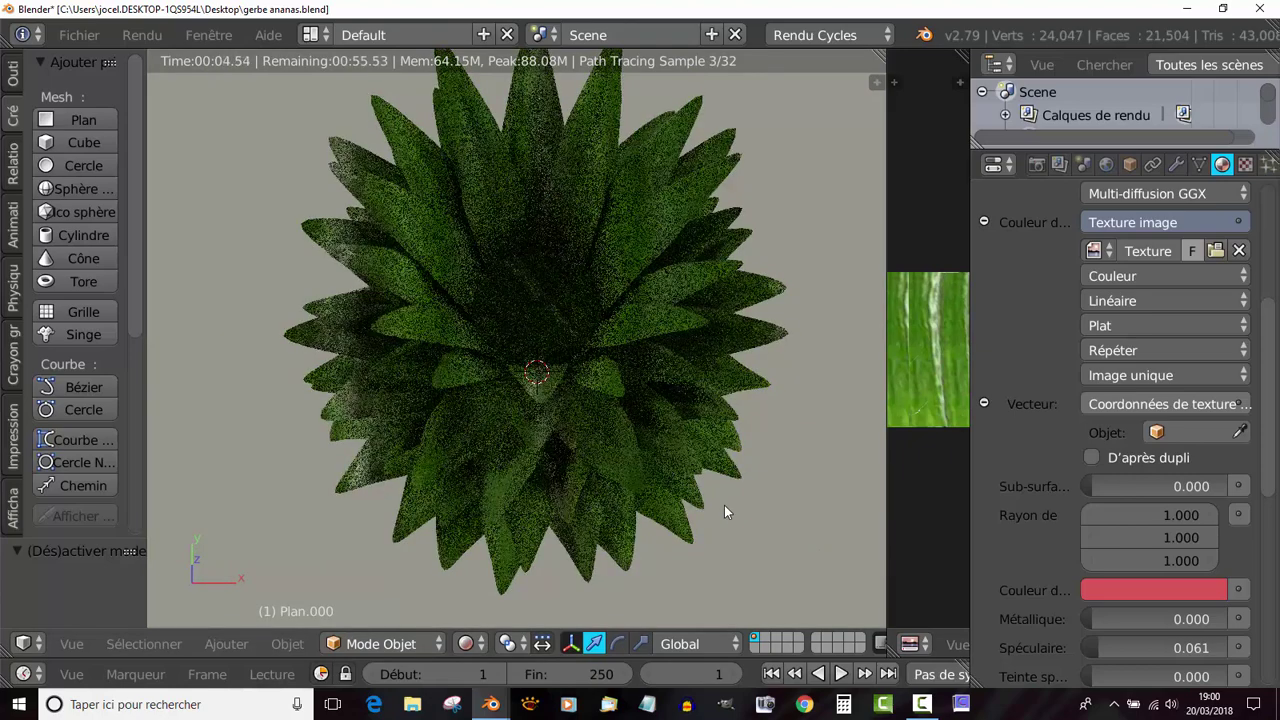
middle_click_drag(753, 533, 770, 442)
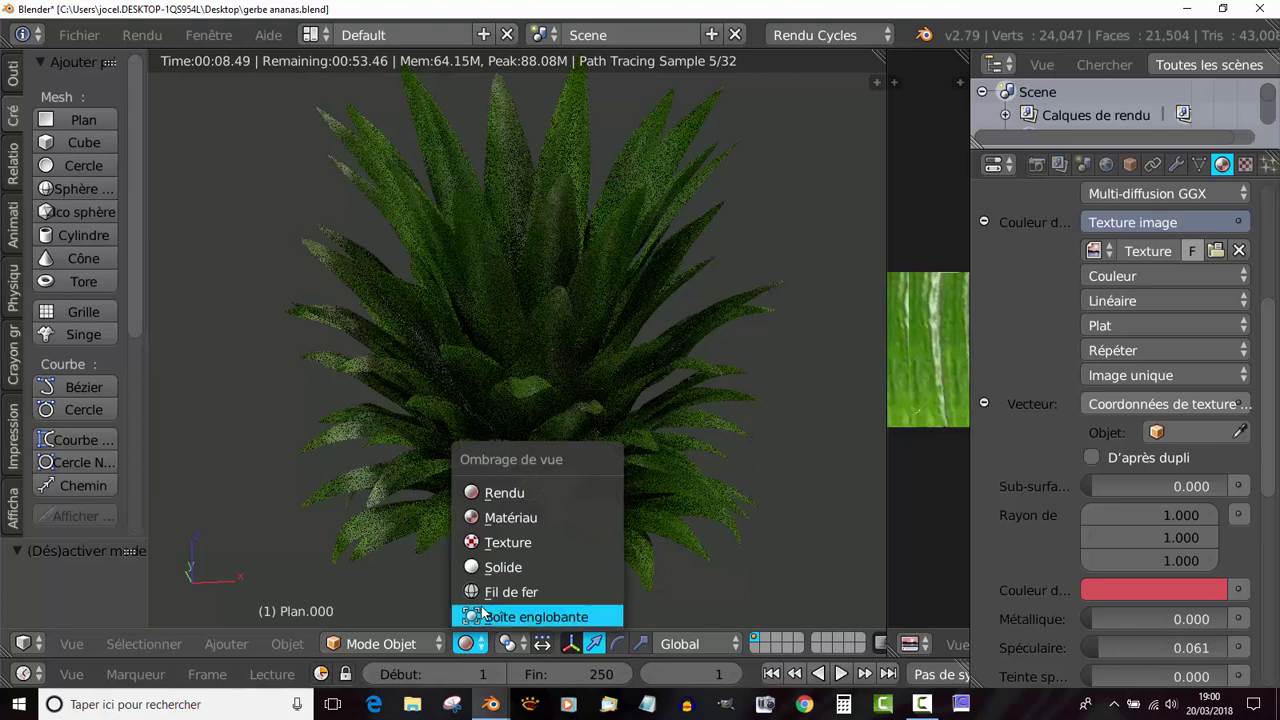
Step: Switch to Material shading, select the cylinder together with the leaf crown, and join them into one object
left_click(507, 520)
middle_click_drag(507, 526, 560, 378)
right_click(537, 458)
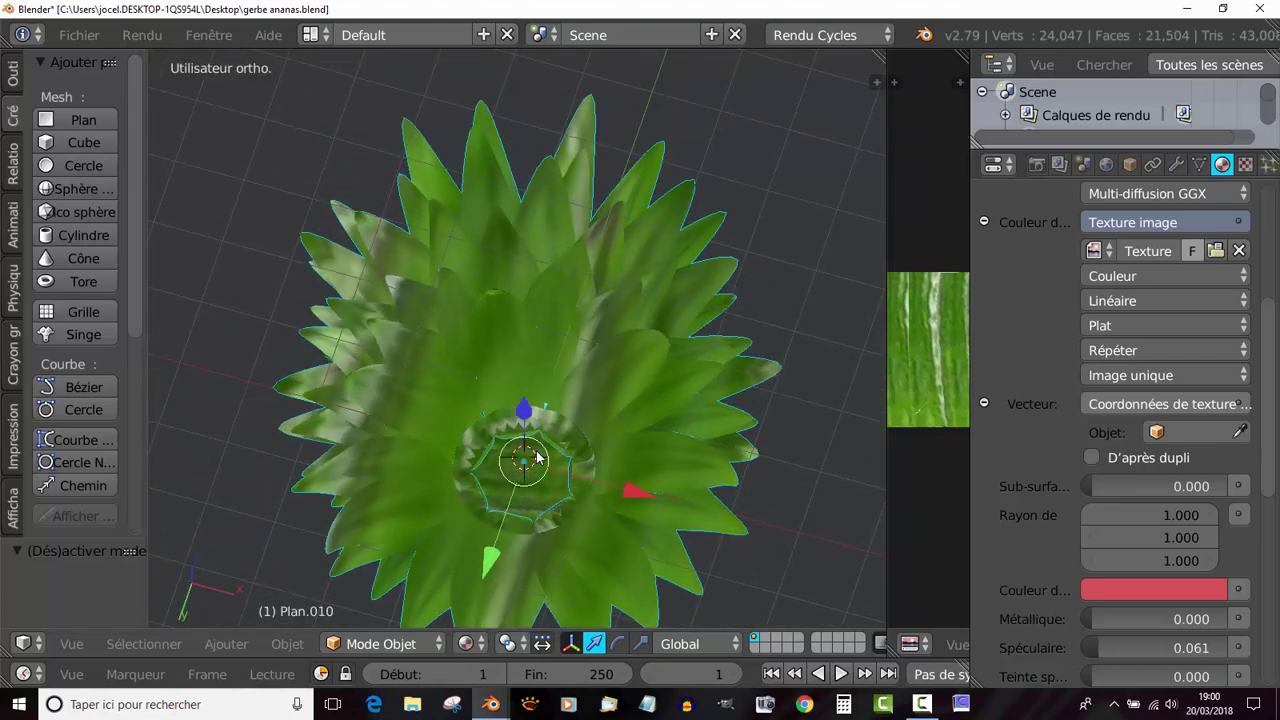
right_click(590, 362)
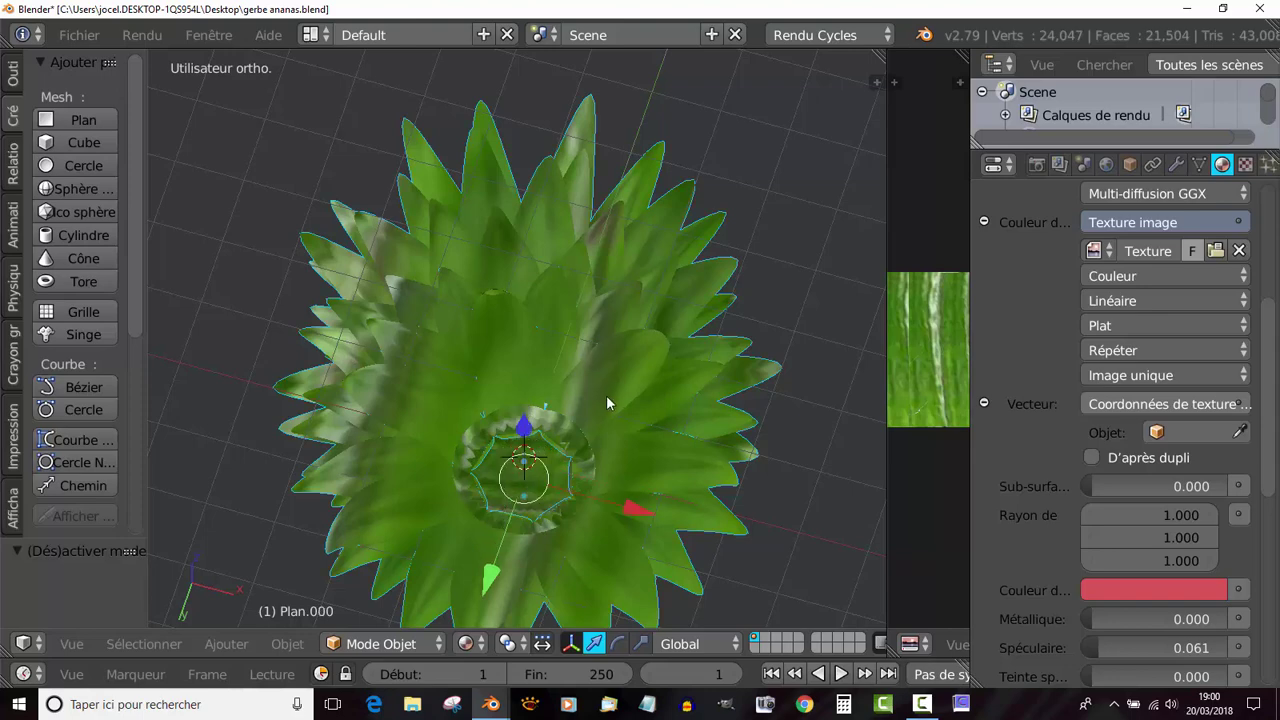
middle_click_drag(606, 395, 607, 445)
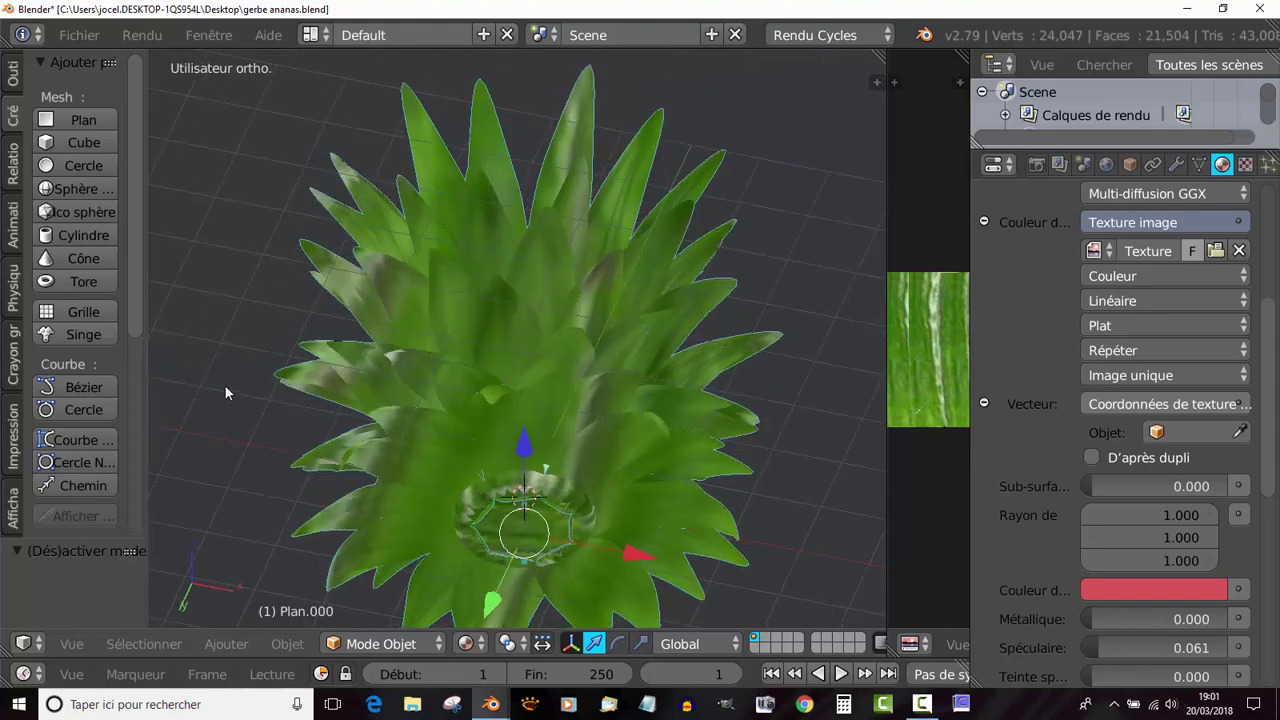
left_click(16, 74)
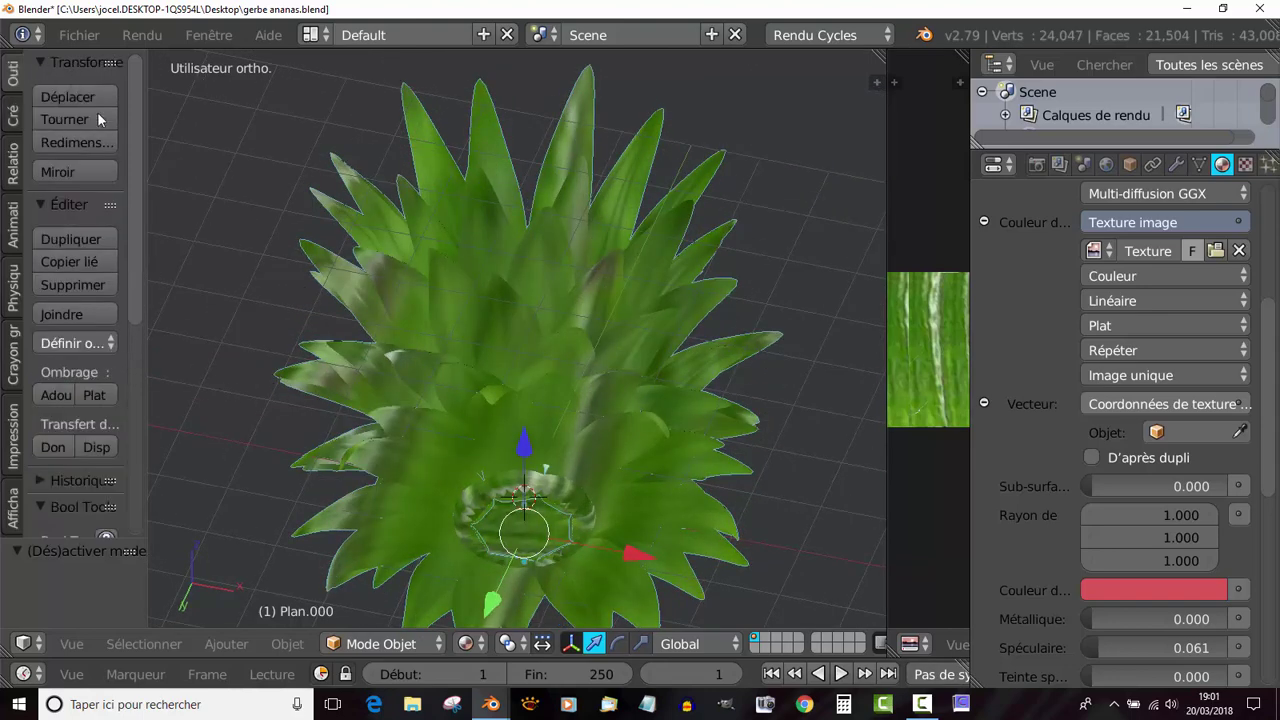
left_click_drag(146, 259, 277, 257)
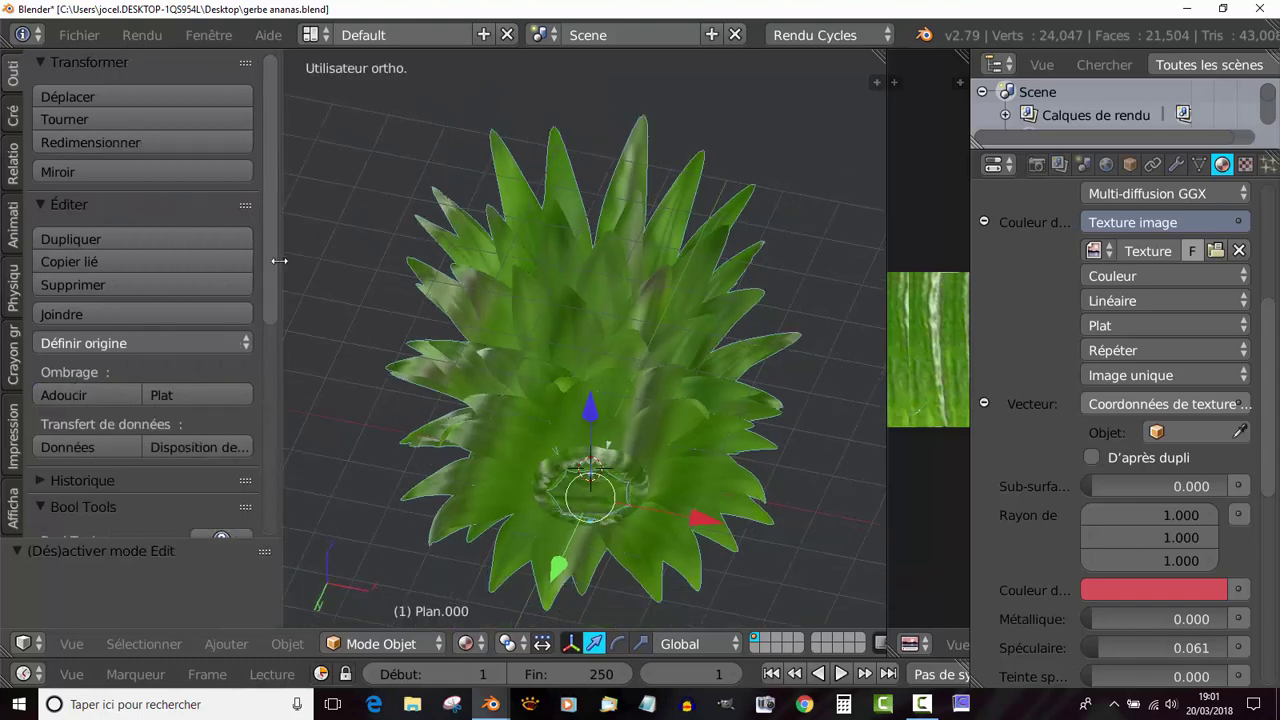
left_click(67, 315)
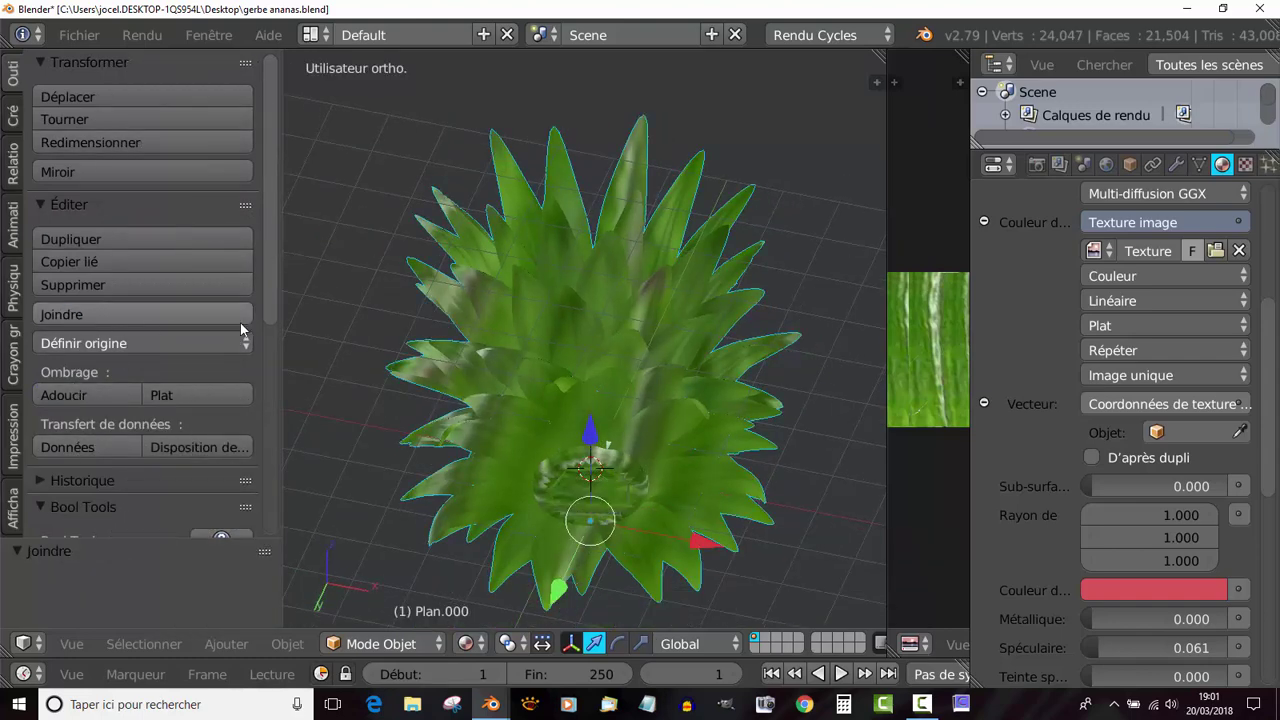
Step: Check that the cylinder and leaves form one object by toggling Edit mode and testing a move
key("Tab")
middle_click_drag(630, 332, 641, 391)
key("Tab")
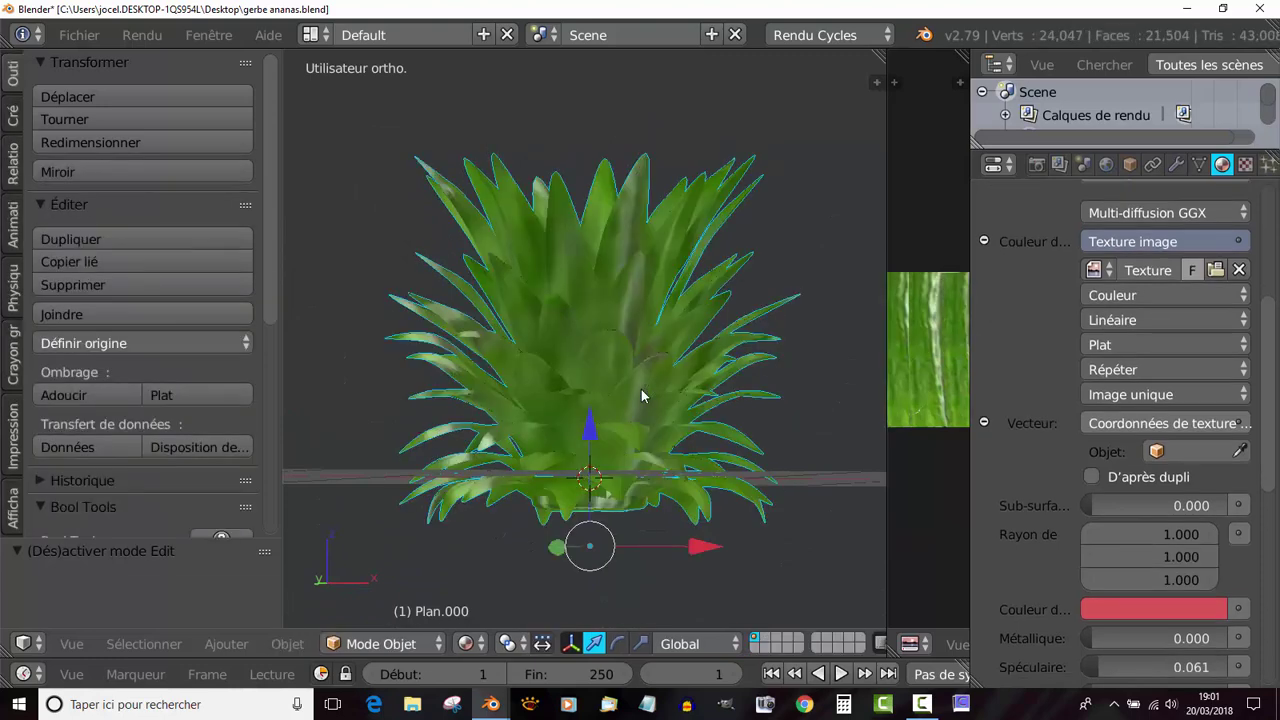
key("g")
left_click(630, 322)
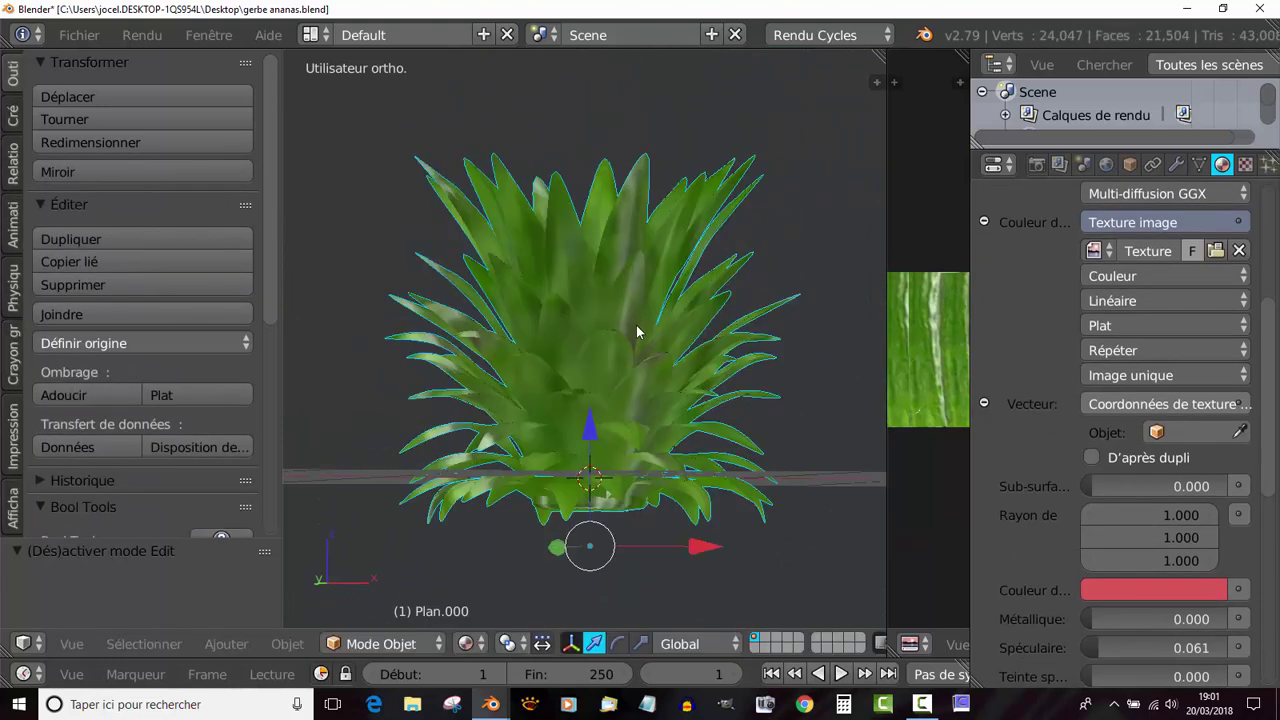
Step: Preview the joined crown in Rendered shading, enlarge the 3D view over the neighbouring areas, and examine the crown up close and from farther away
middle_click_drag(636, 325, 505, 544)
left_click(470, 643)
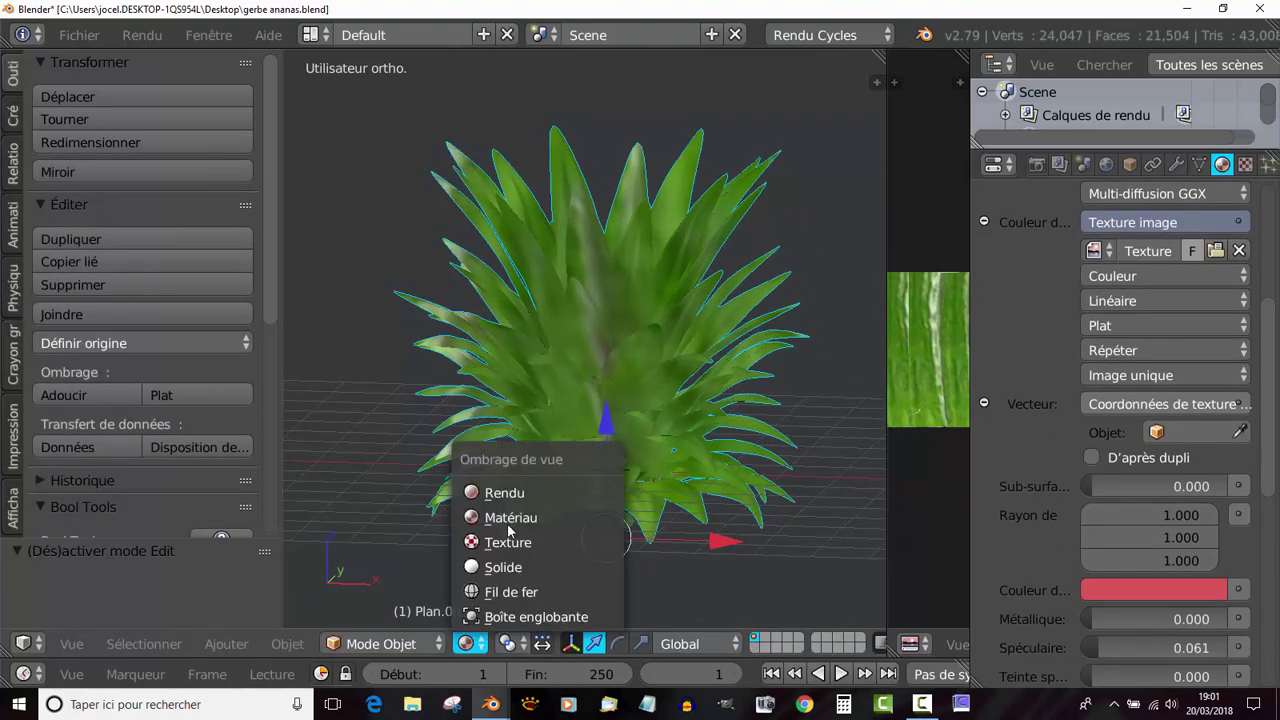
left_click(512, 492)
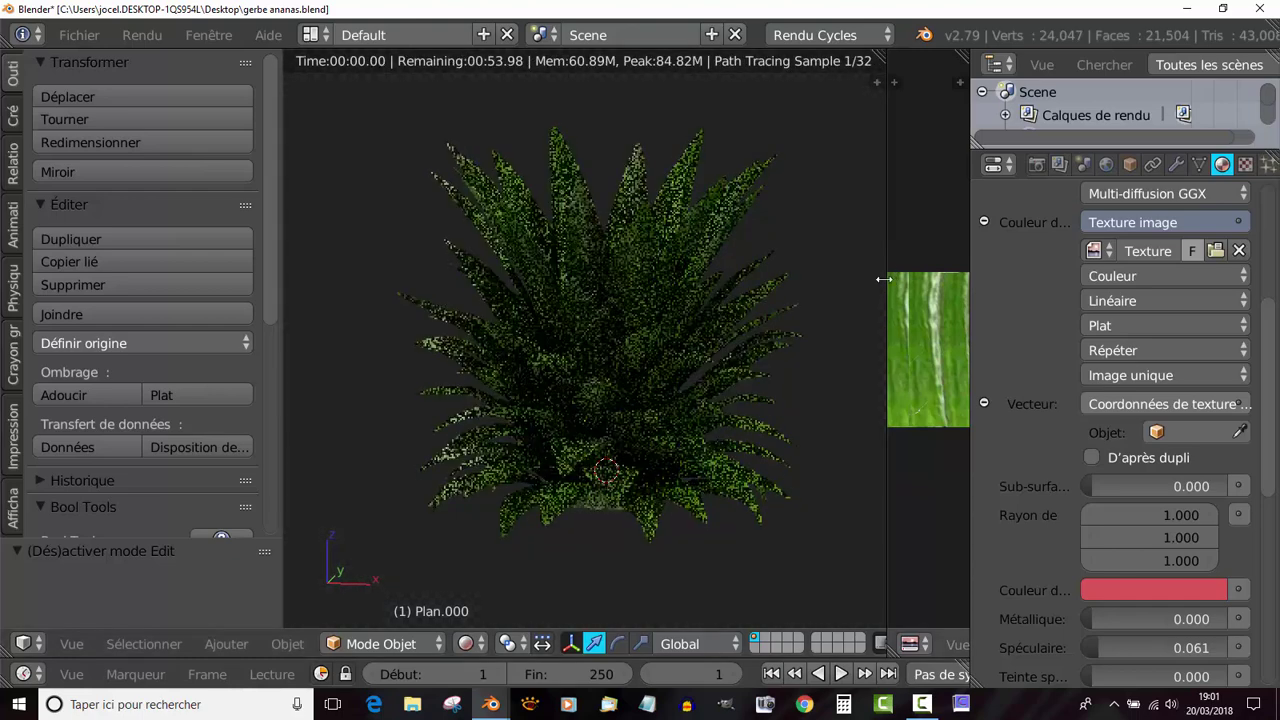
left_click_drag(280, 249, 109, 291)
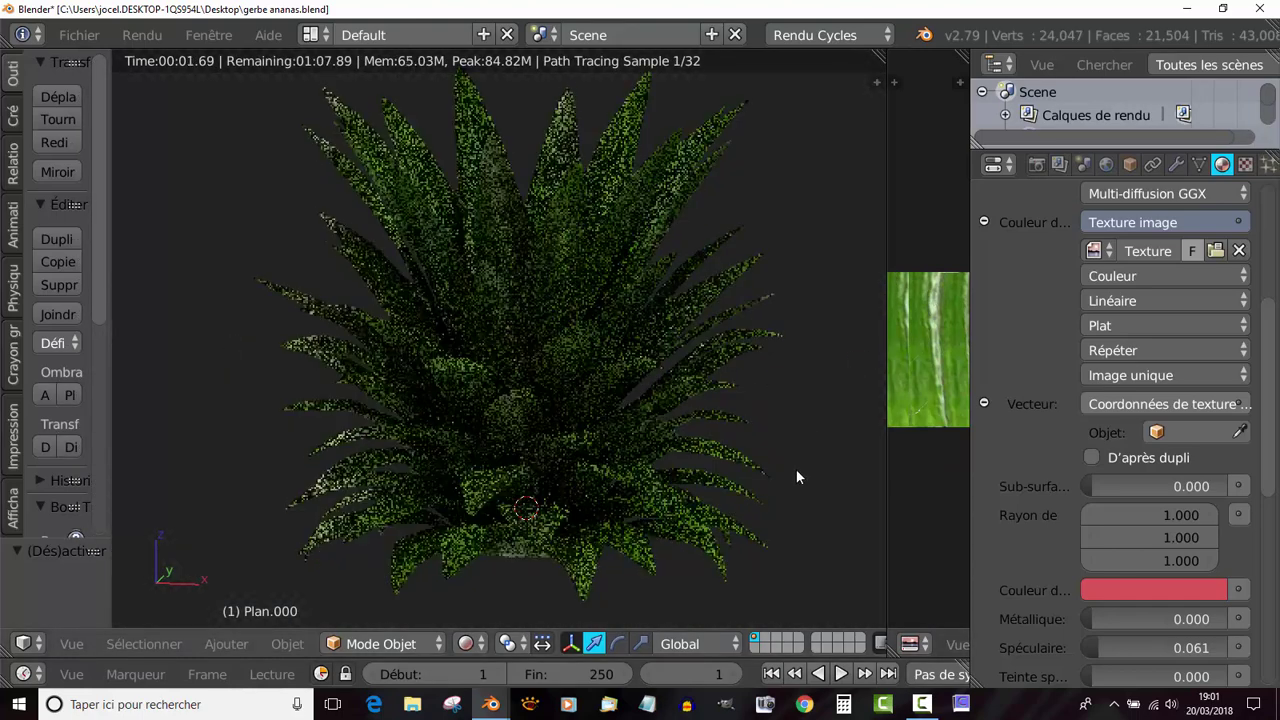
scroll(796, 469, "up", 3)
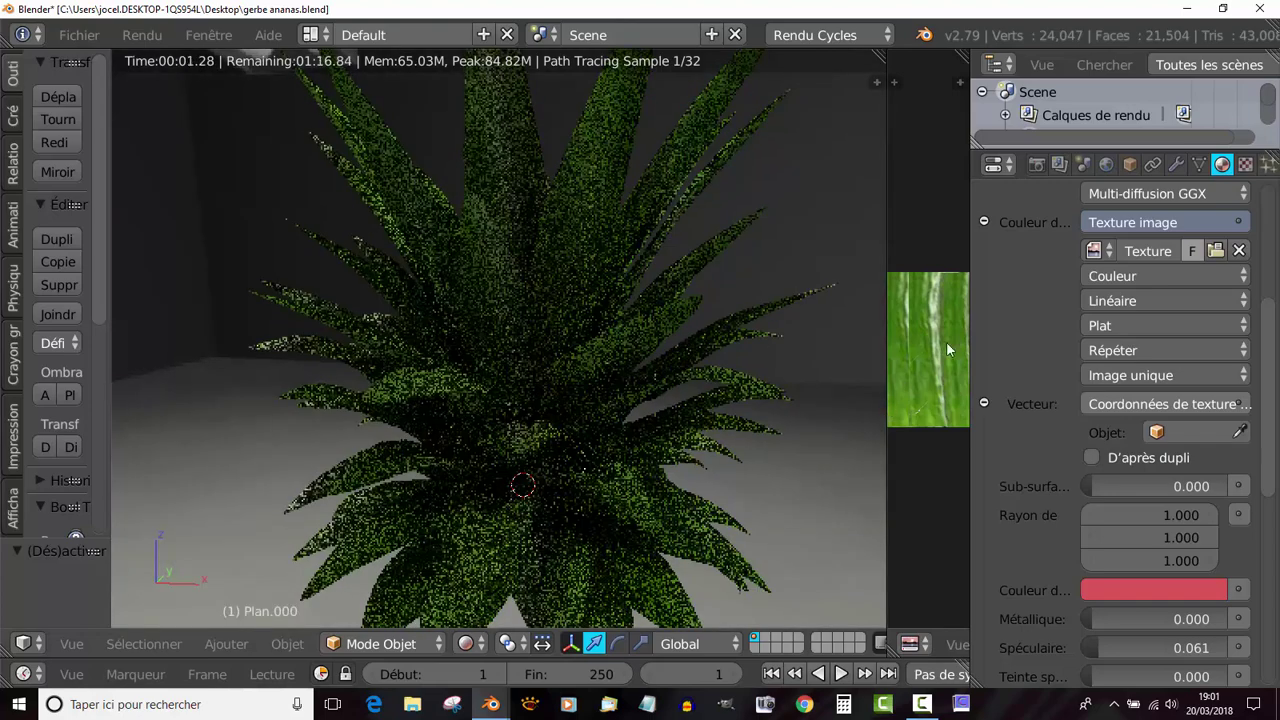
left_click_drag(970, 245, 1077, 240)
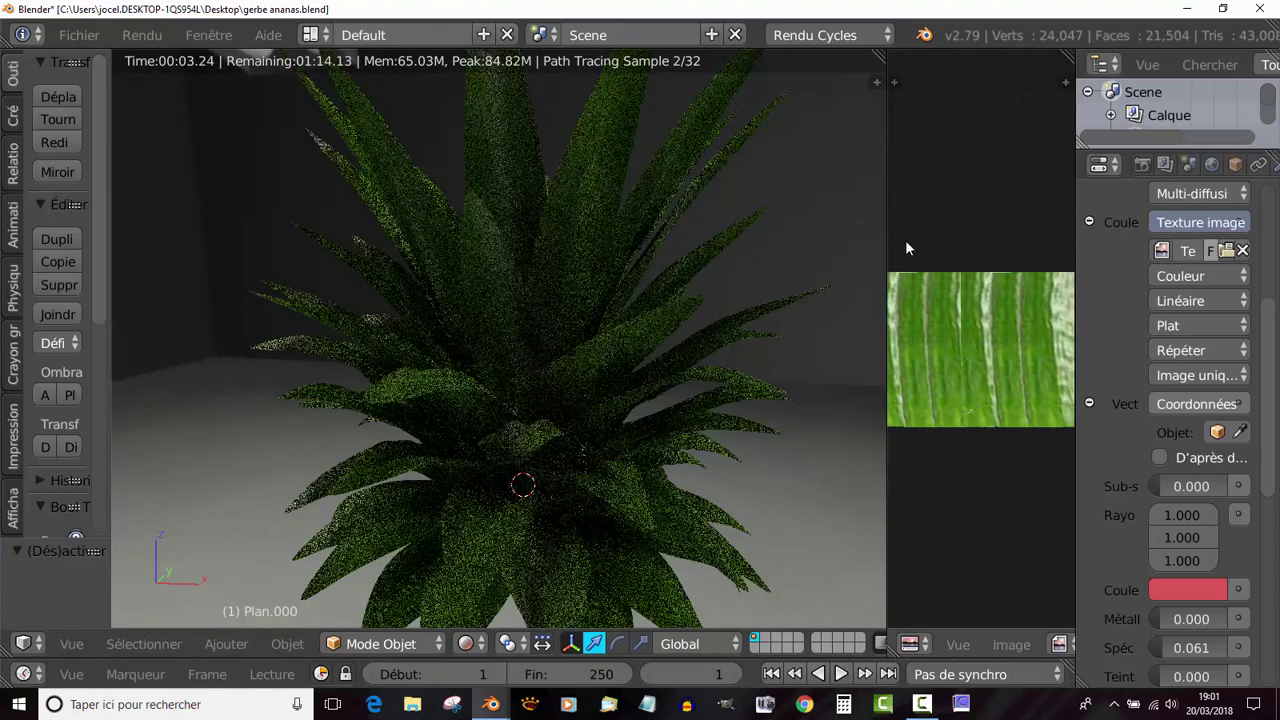
left_click_drag(886, 231, 935, 252)
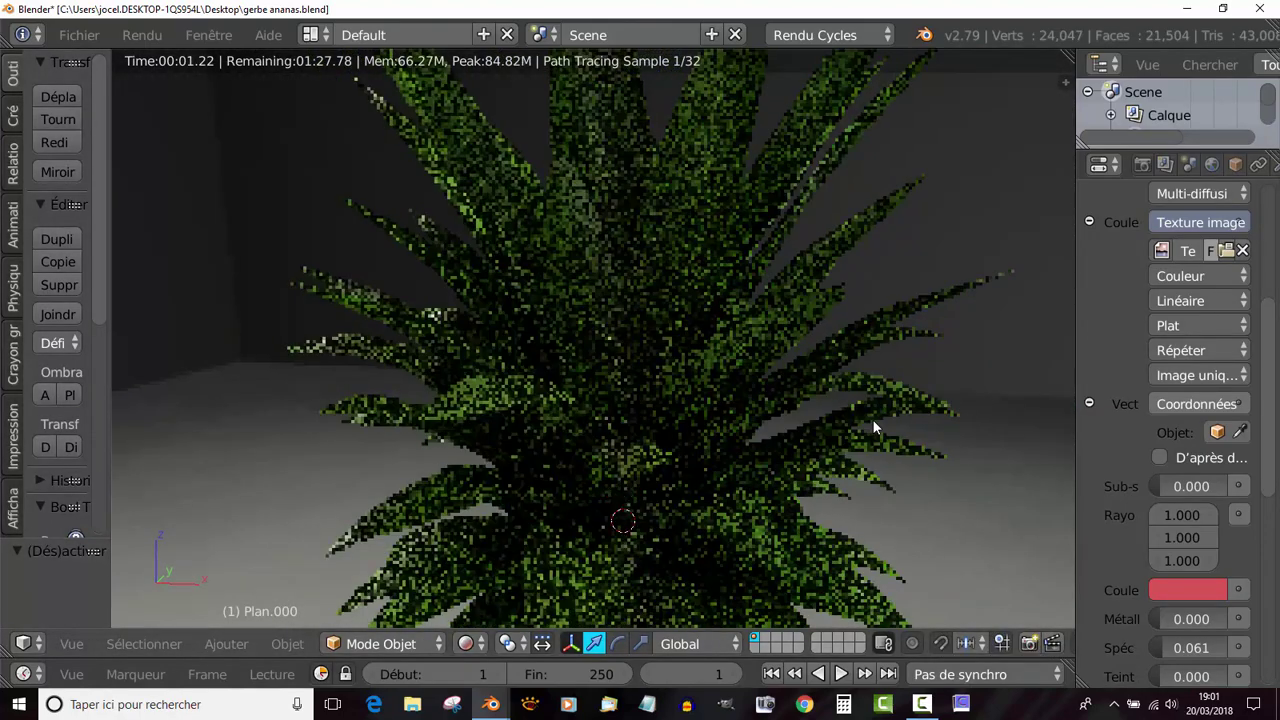
scroll(873, 420, "down", 3)
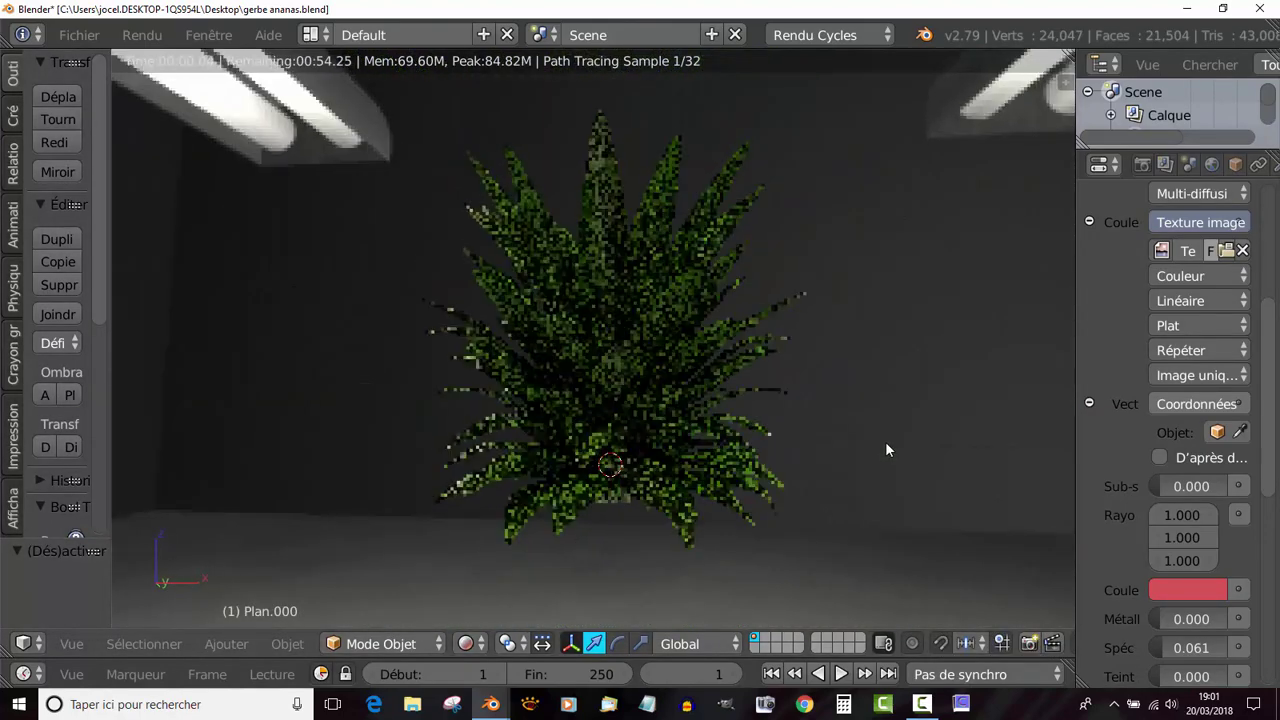
middle_click_drag(885, 441, 772, 290)
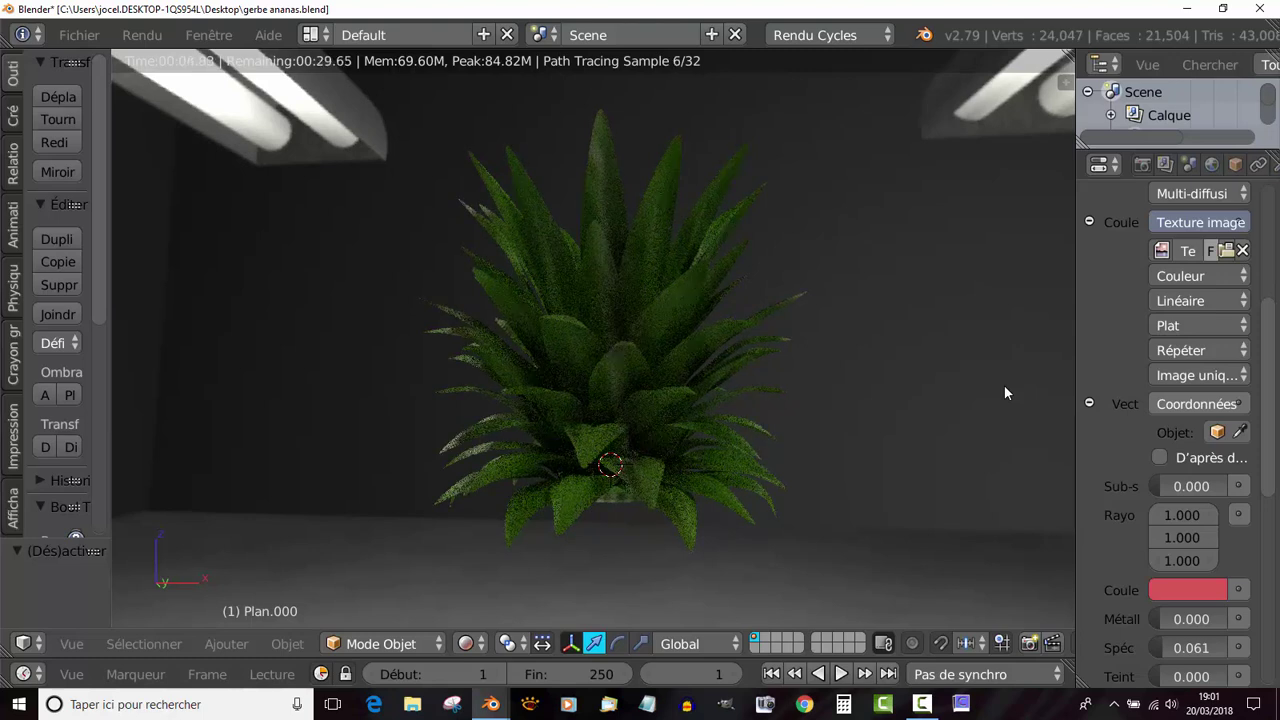
Step: Return to Material shading and rename the joined crown object FEUILLAGE in its item properties
left_click(224, 644)
key("n")
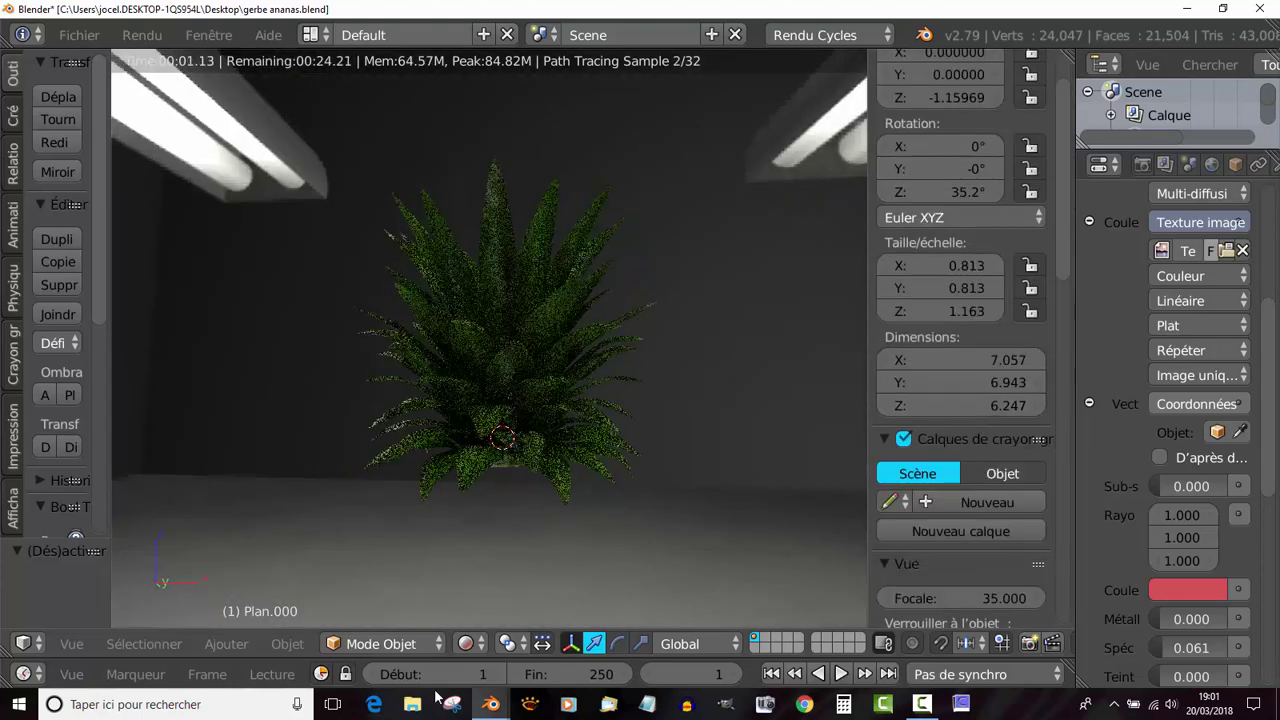
left_click(470, 644)
left_click(498, 517)
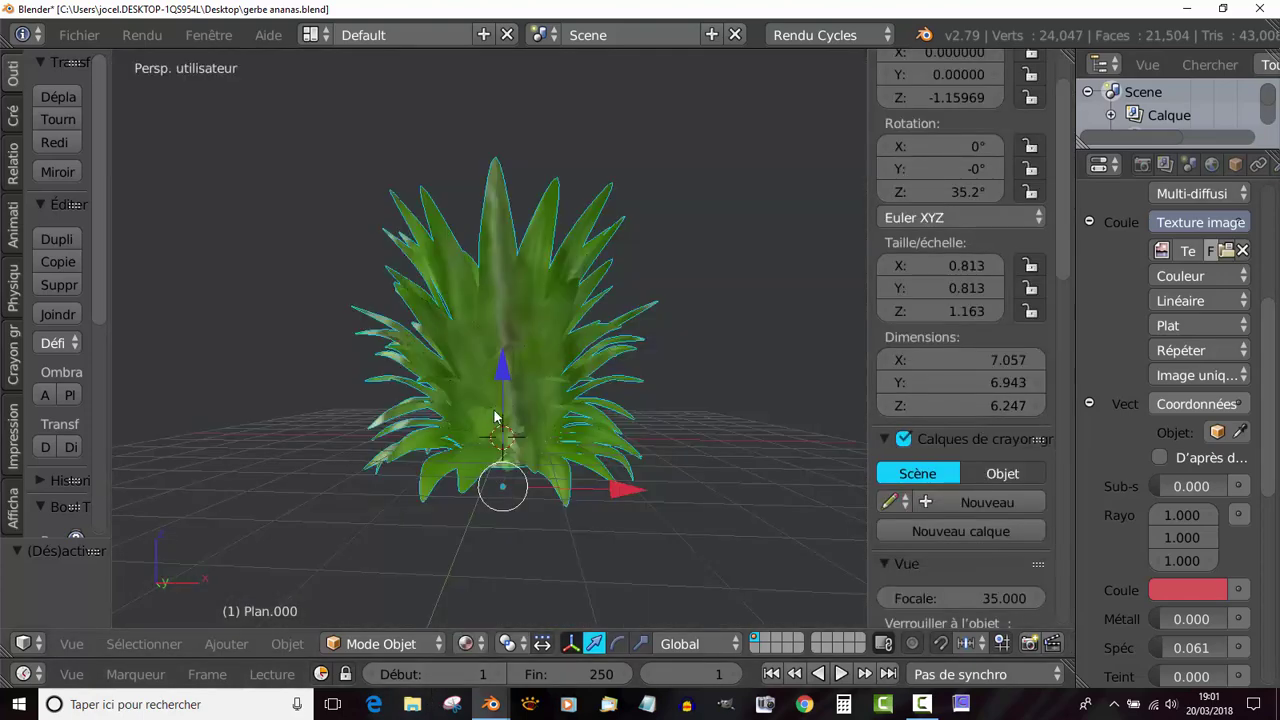
left_click_drag(868, 372, 772, 378)
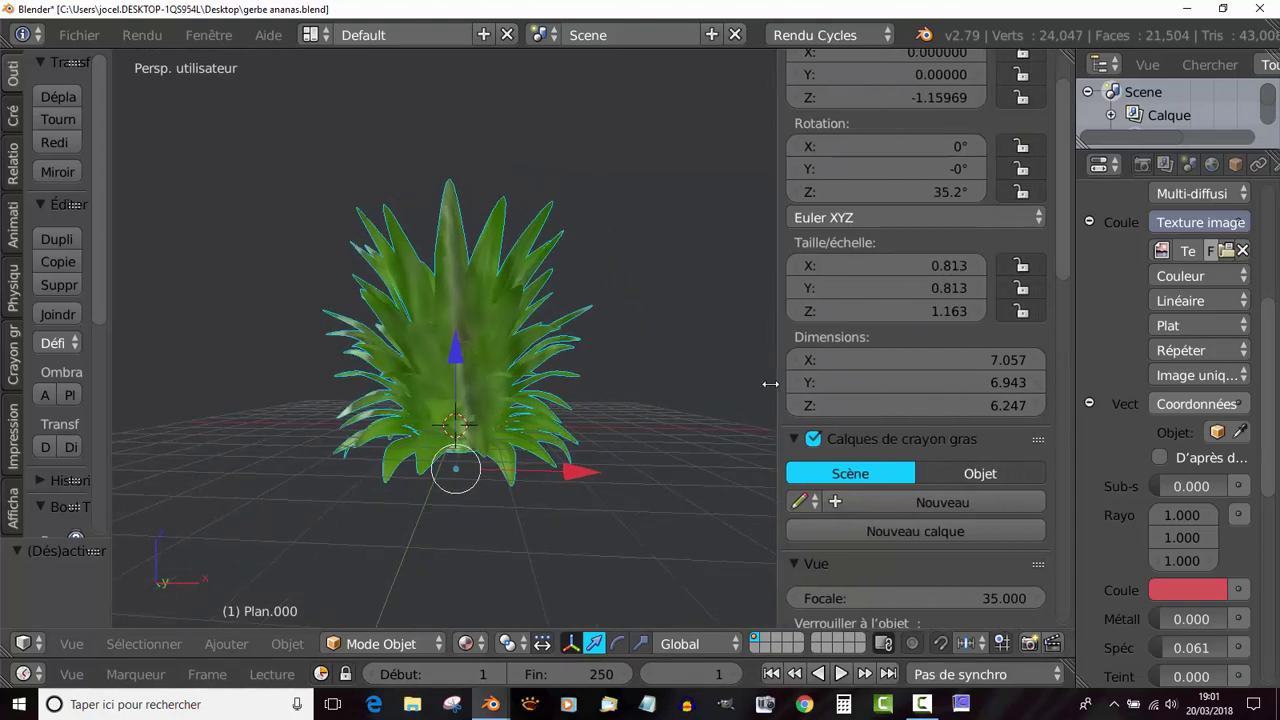
left_click_drag(1067, 244, 1058, 478)
left_click(877, 390)
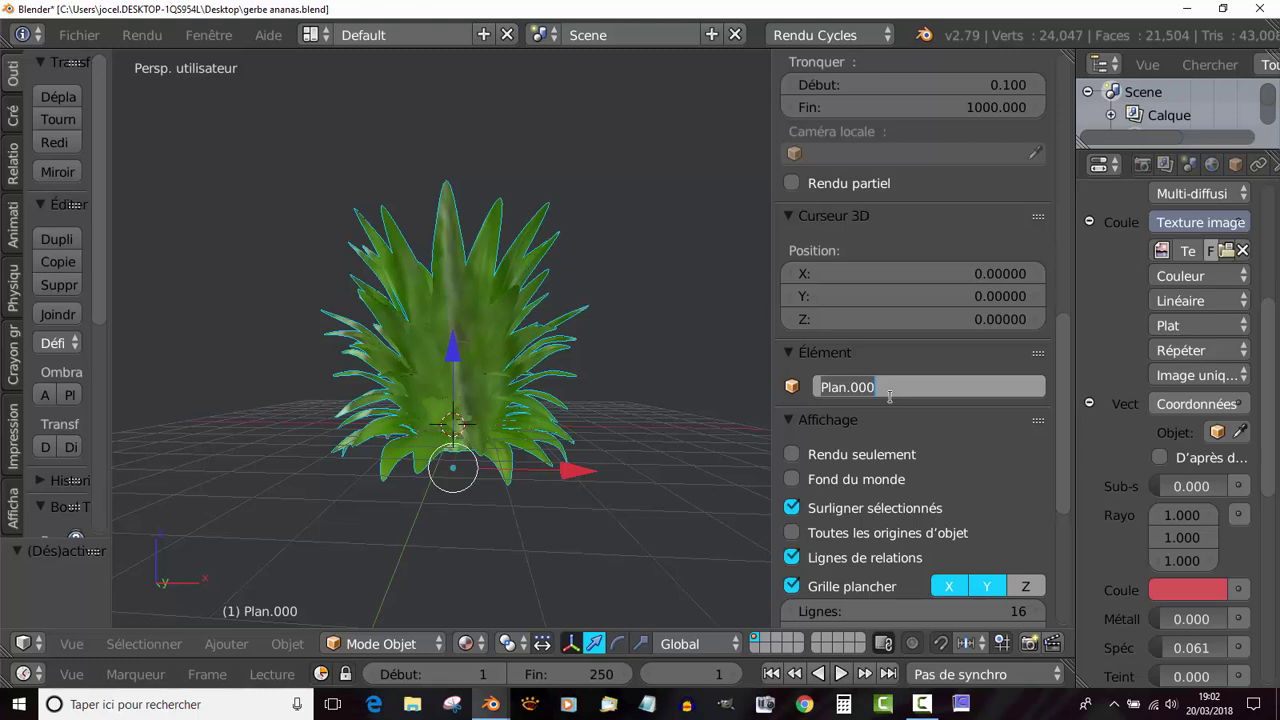
type("F")
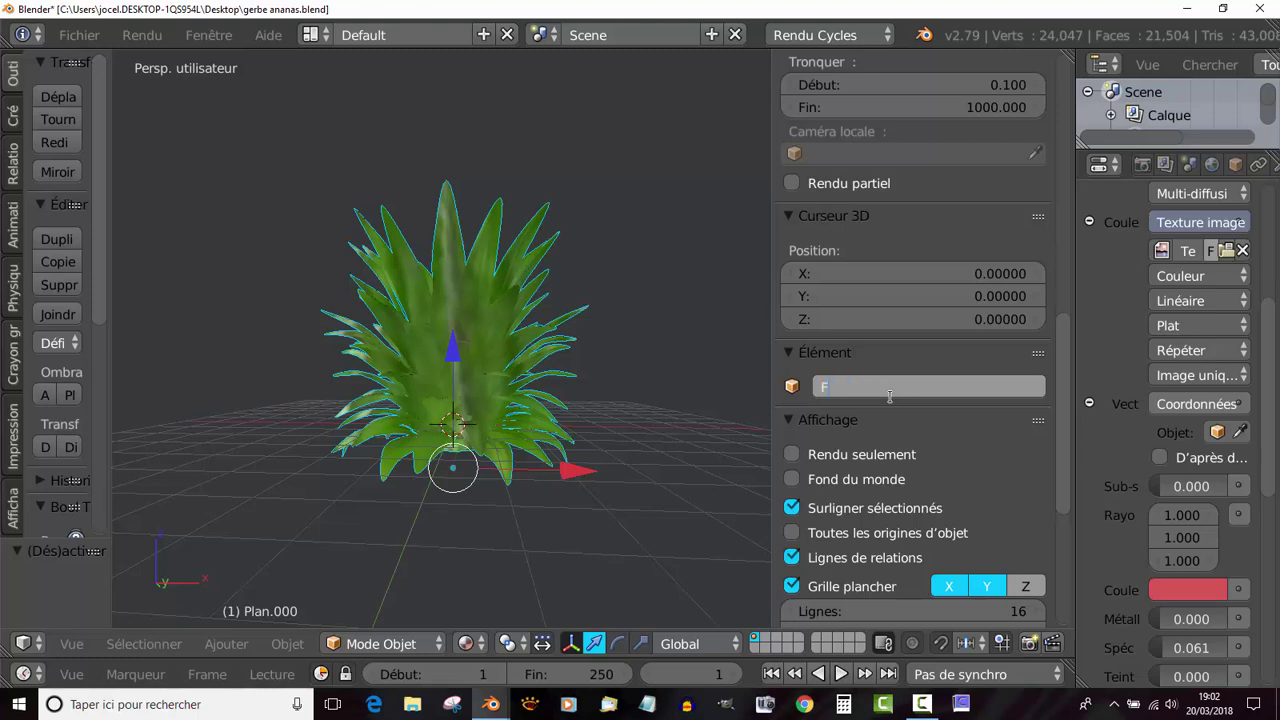
type("EUILLAGE")
key("Return")
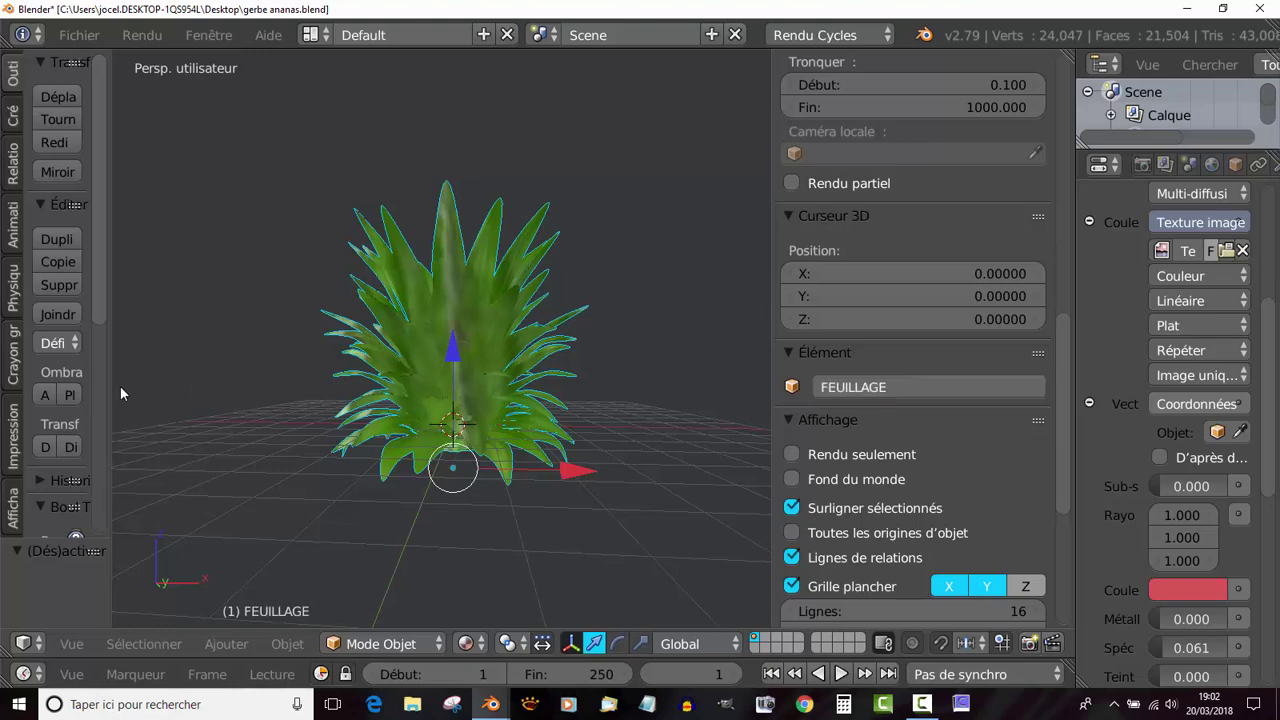
Step: Save the scene over the existing gerbe ananas.blend on the Desktop and narrow the properties region
left_click(65, 35)
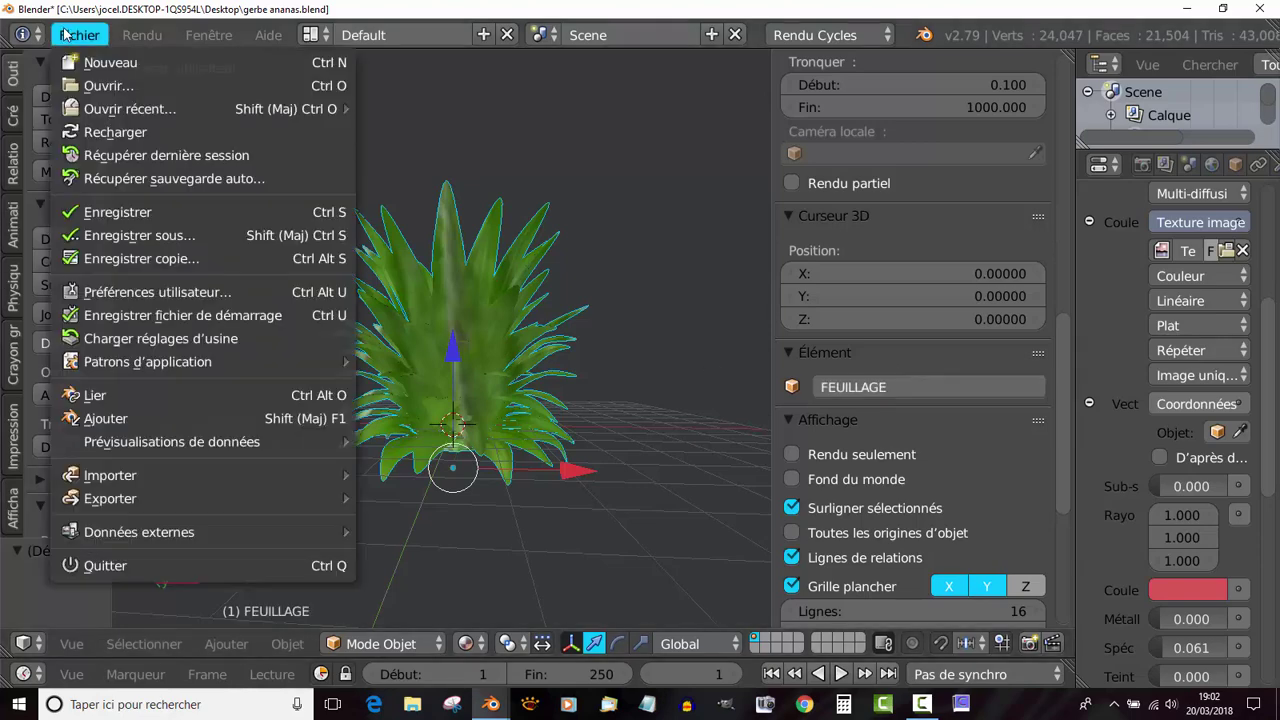
left_click(128, 236)
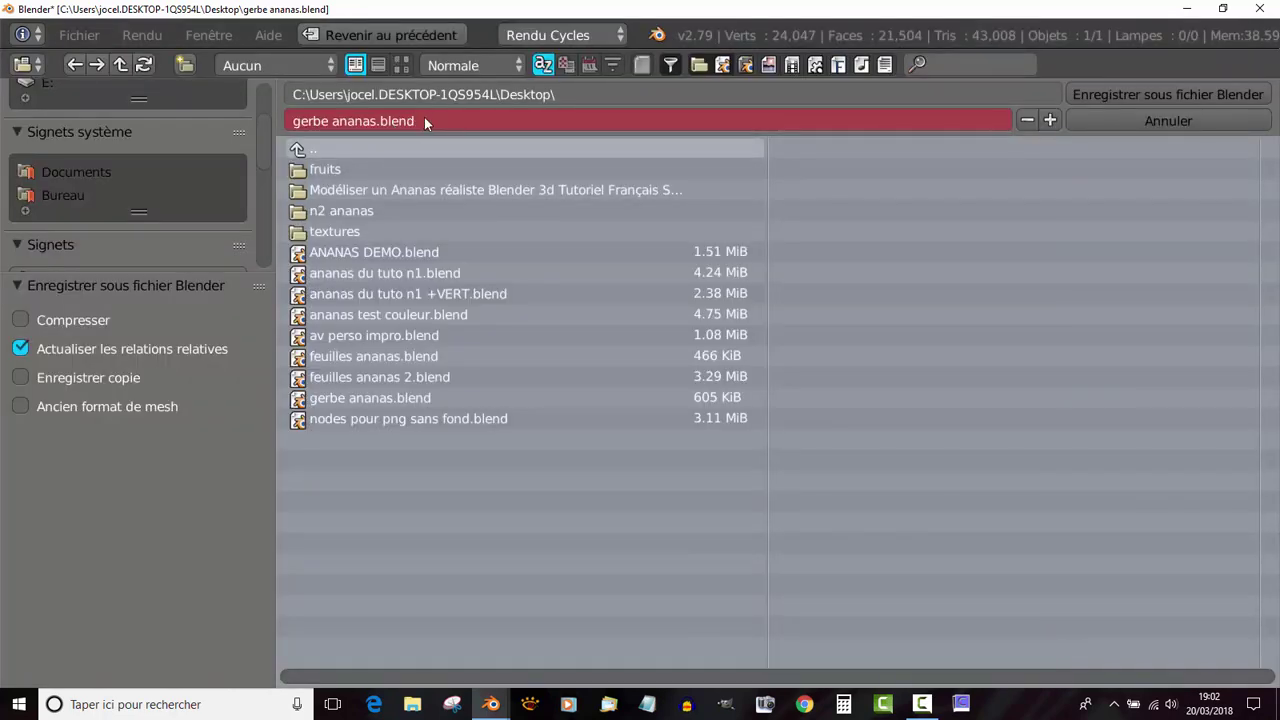
left_click(1155, 94)
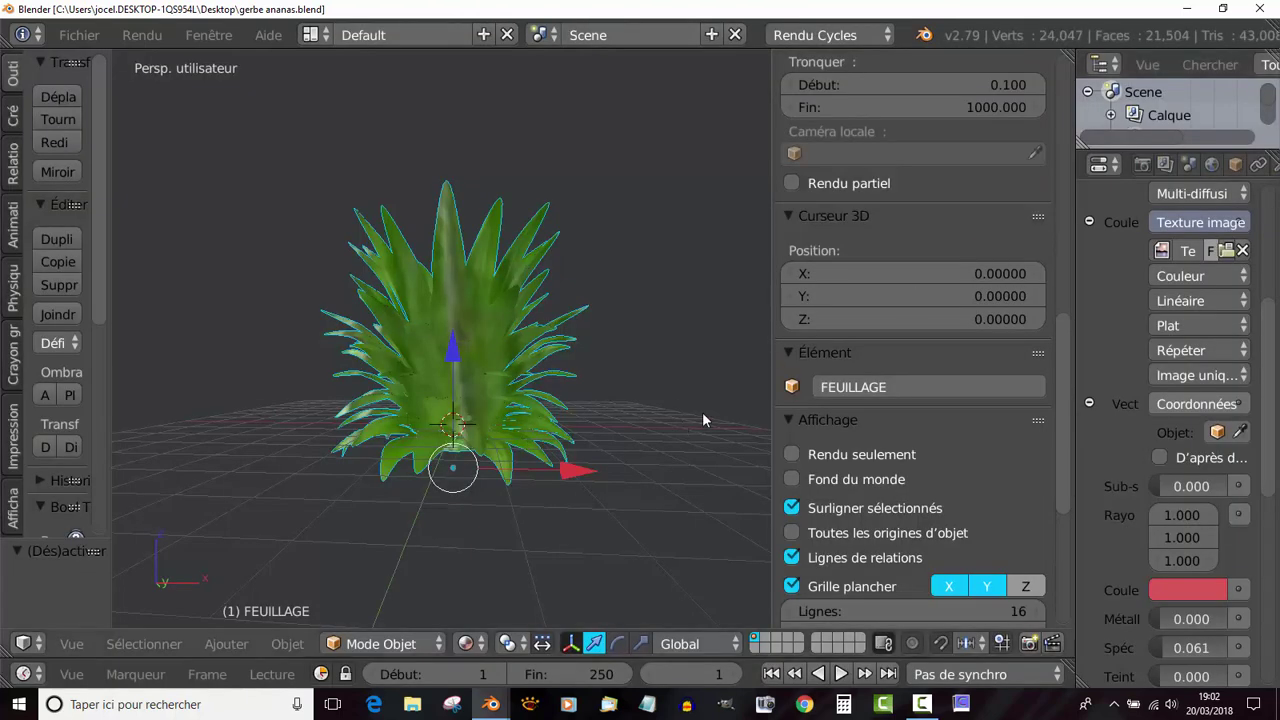
left_click_drag(772, 351, 946, 352)
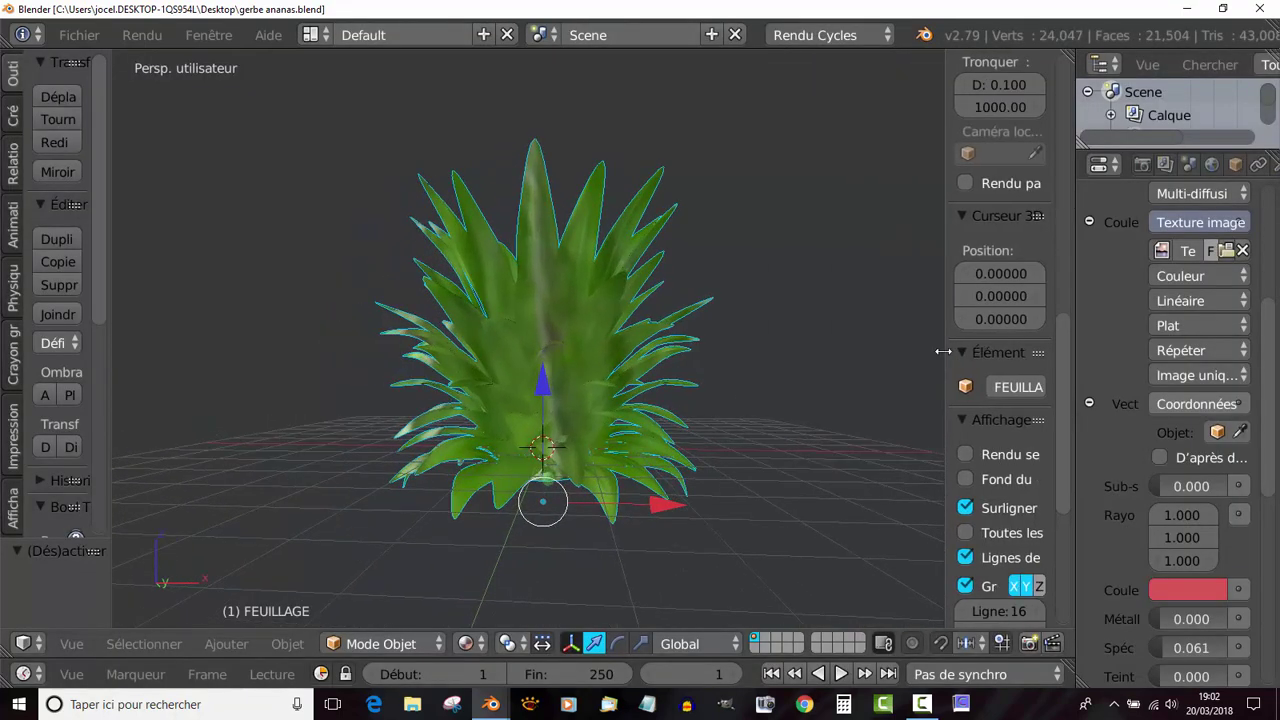
Step: Enable automatic packing of external data into the .blend, save the file again, and collapse the properties region
left_click(88, 37)
mouse_move(121, 532)
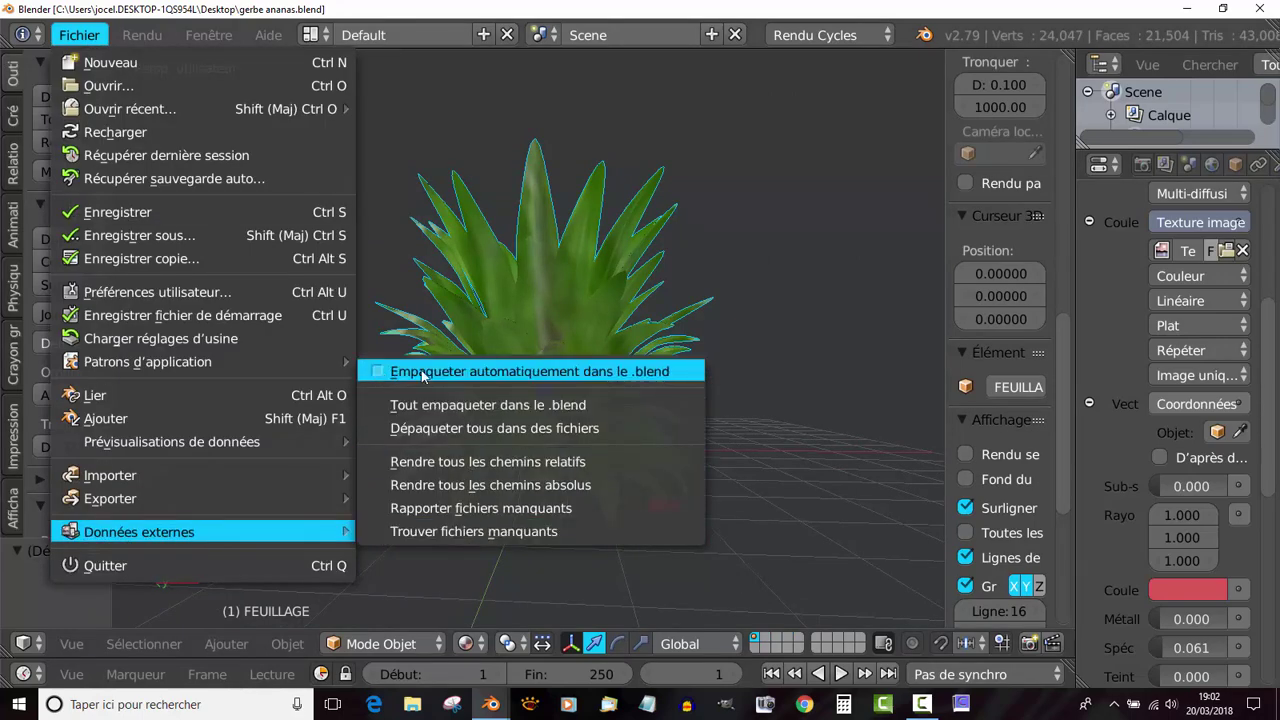
left_click(386, 373)
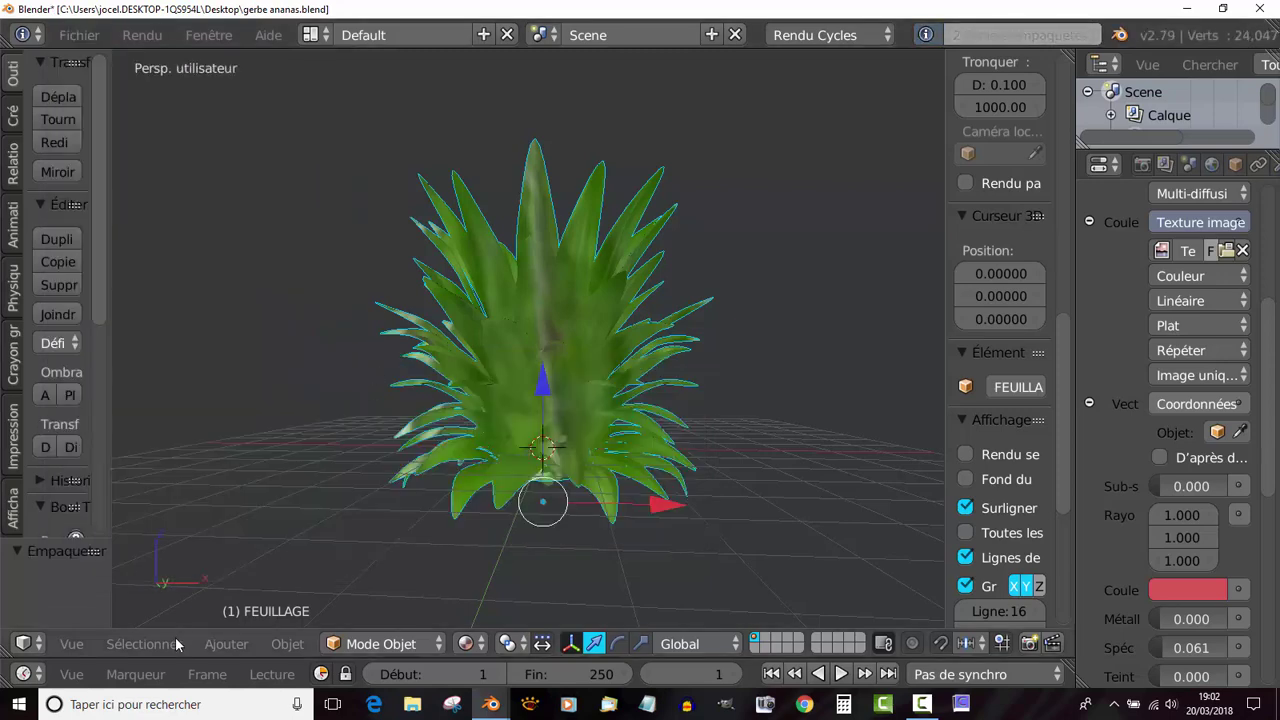
left_click(79, 35)
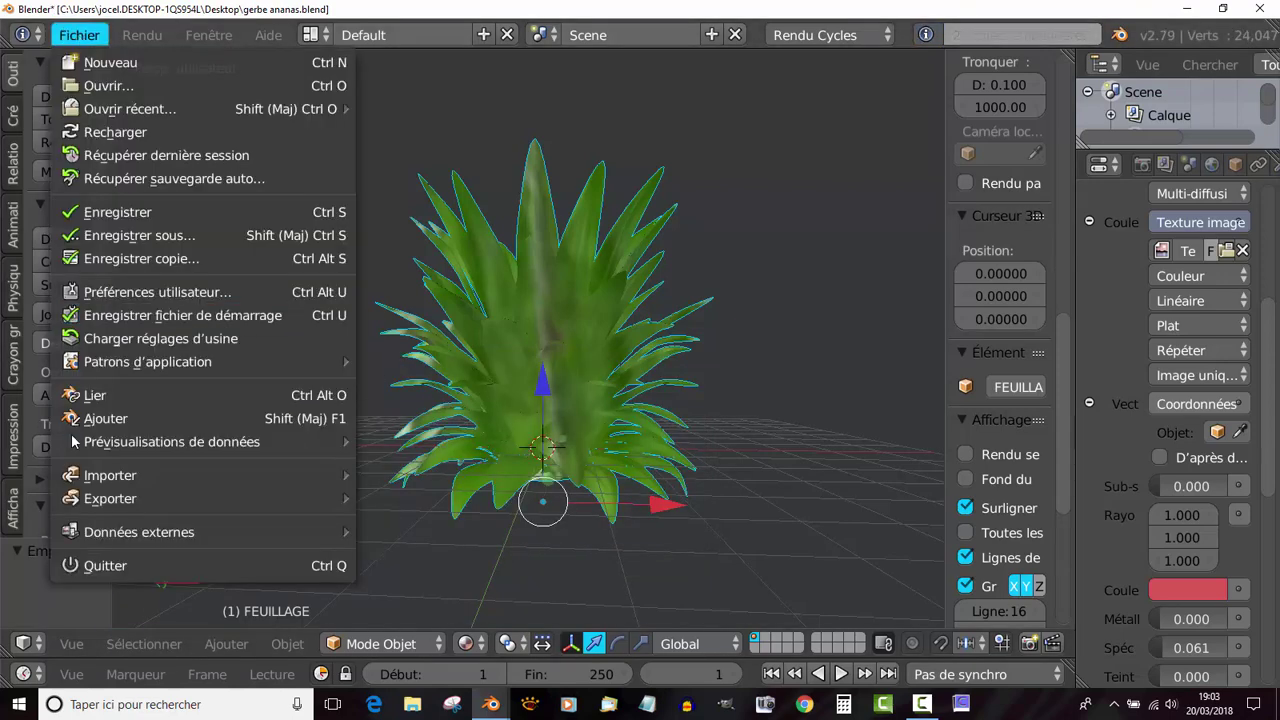
mouse_move(330, 532)
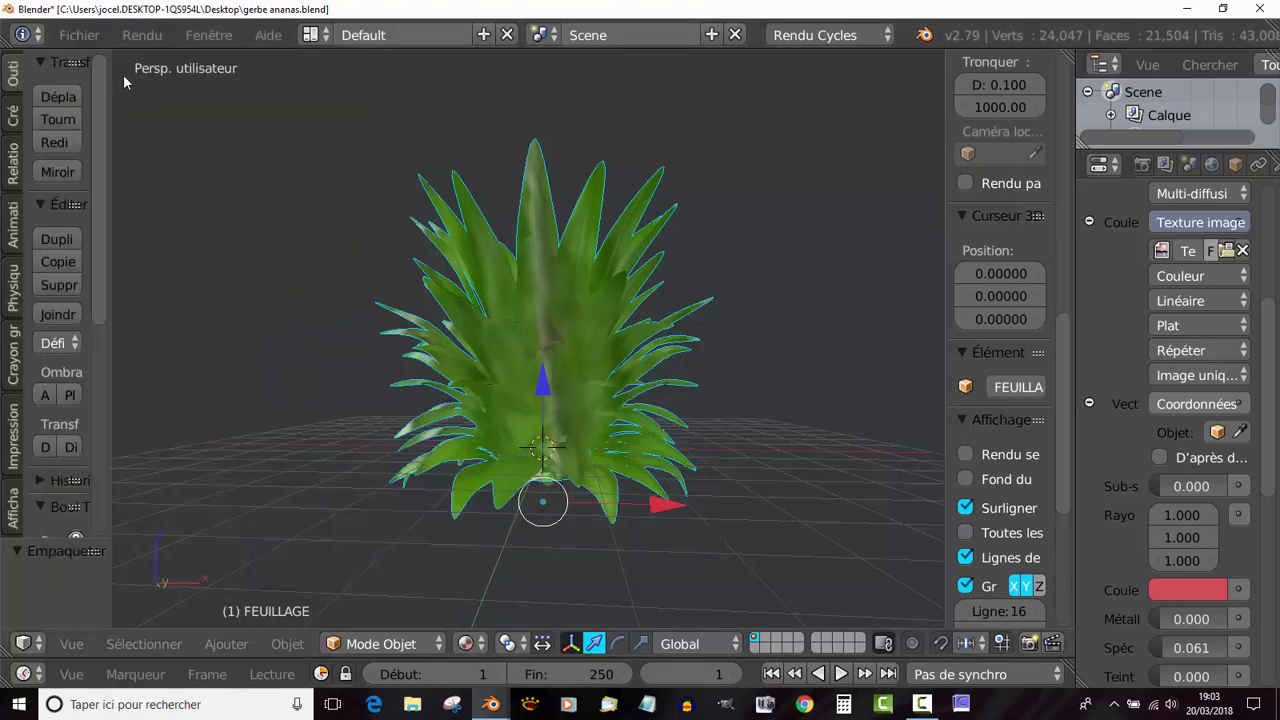
left_click(79, 34)
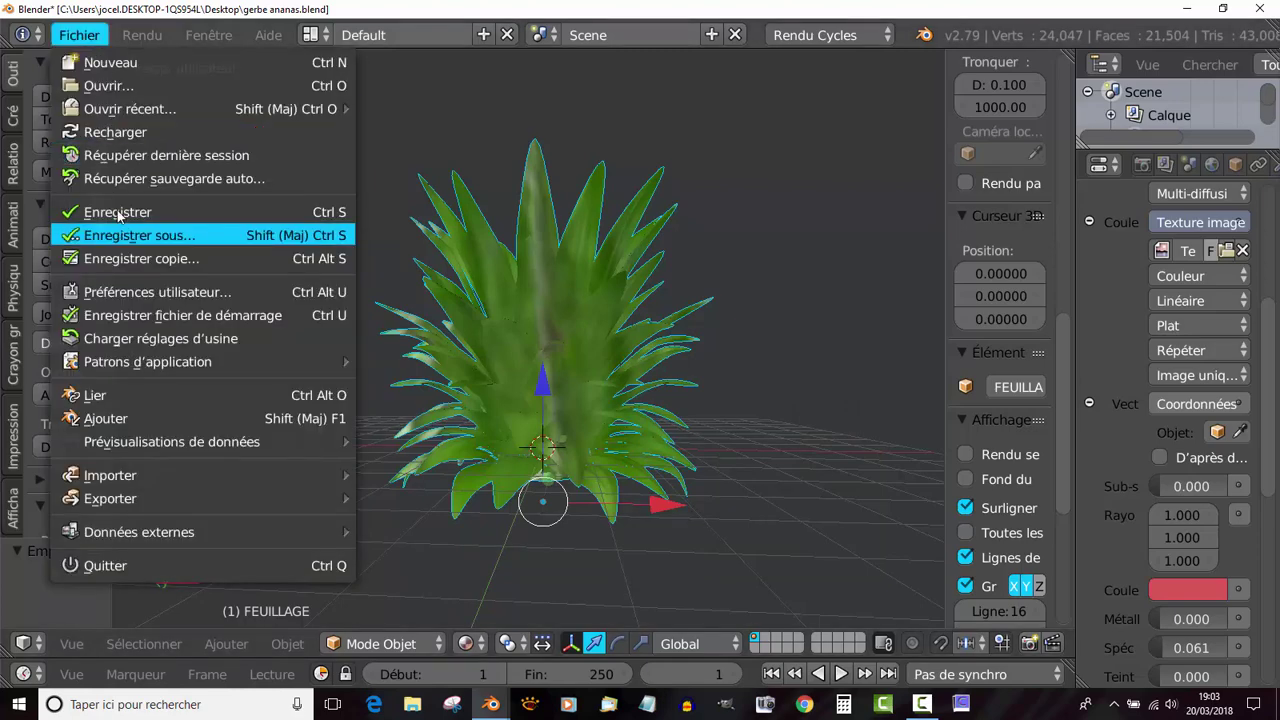
left_click(118, 212)
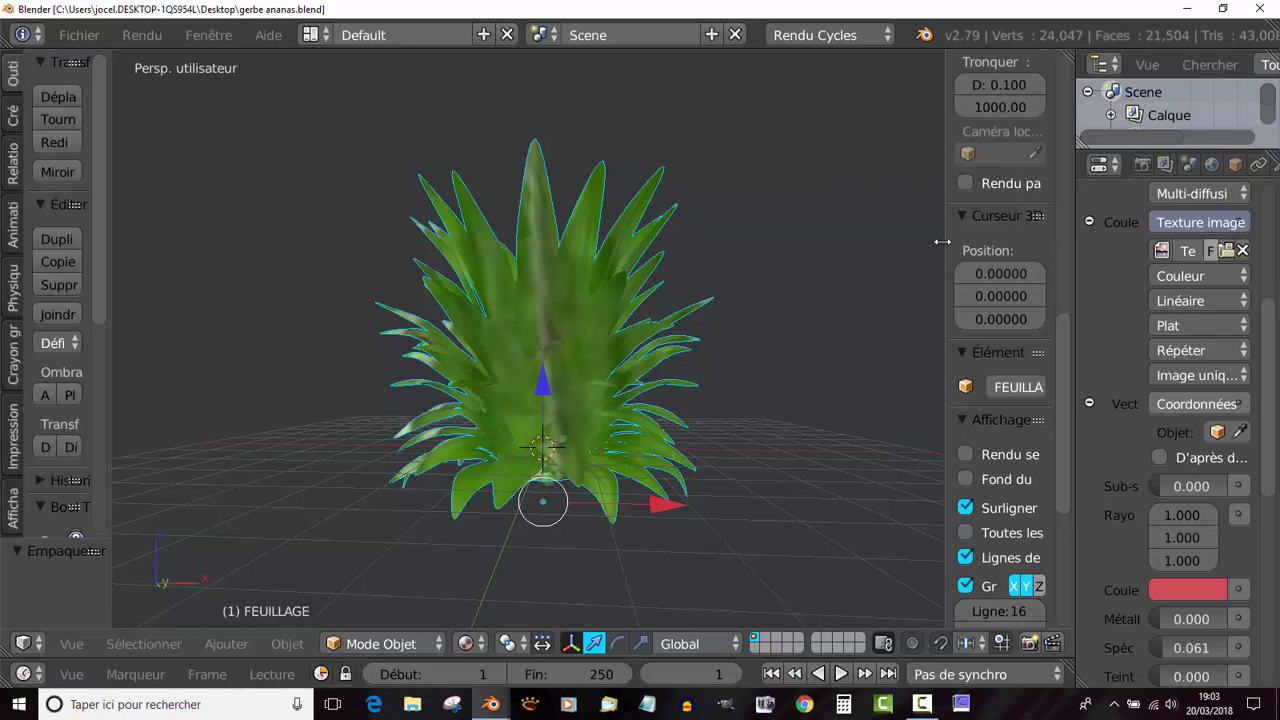
left_click_drag(945, 250, 1133, 275)
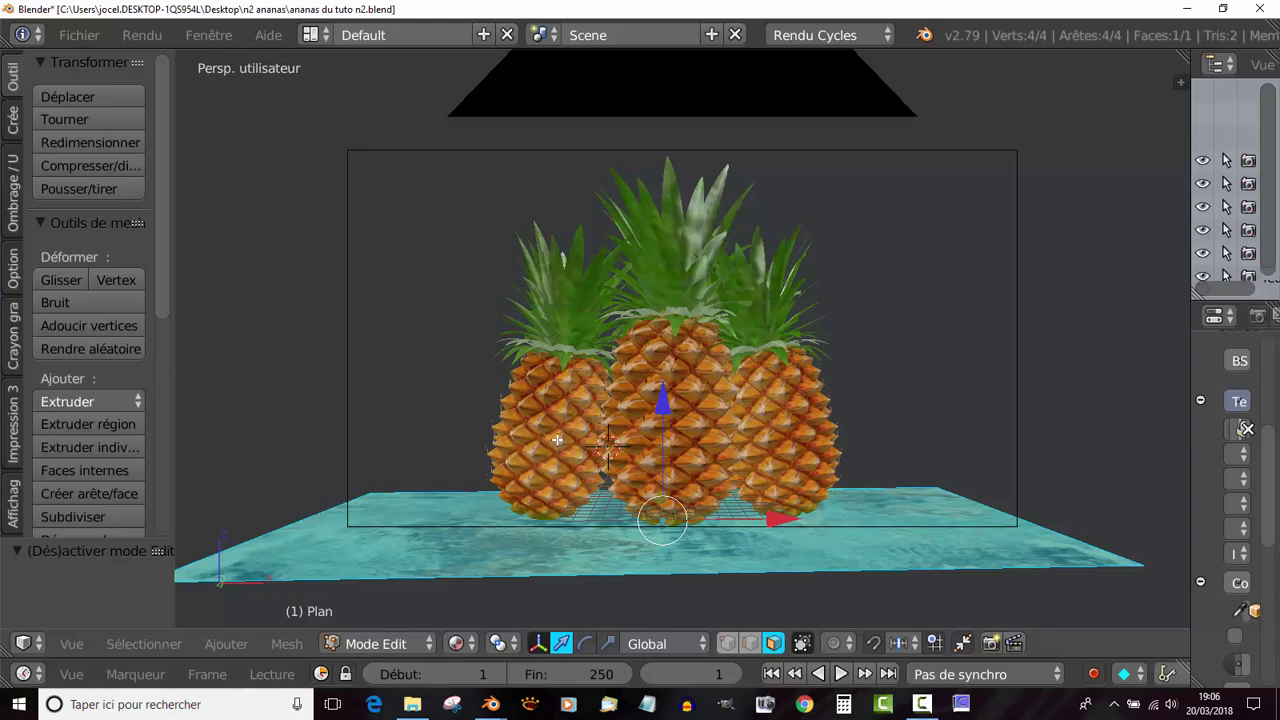
Step: Toggle the tabletop plane under the three pineapples between Object and Edit mode, finishing in Object mode
key("Tab")
left_click(400, 649)
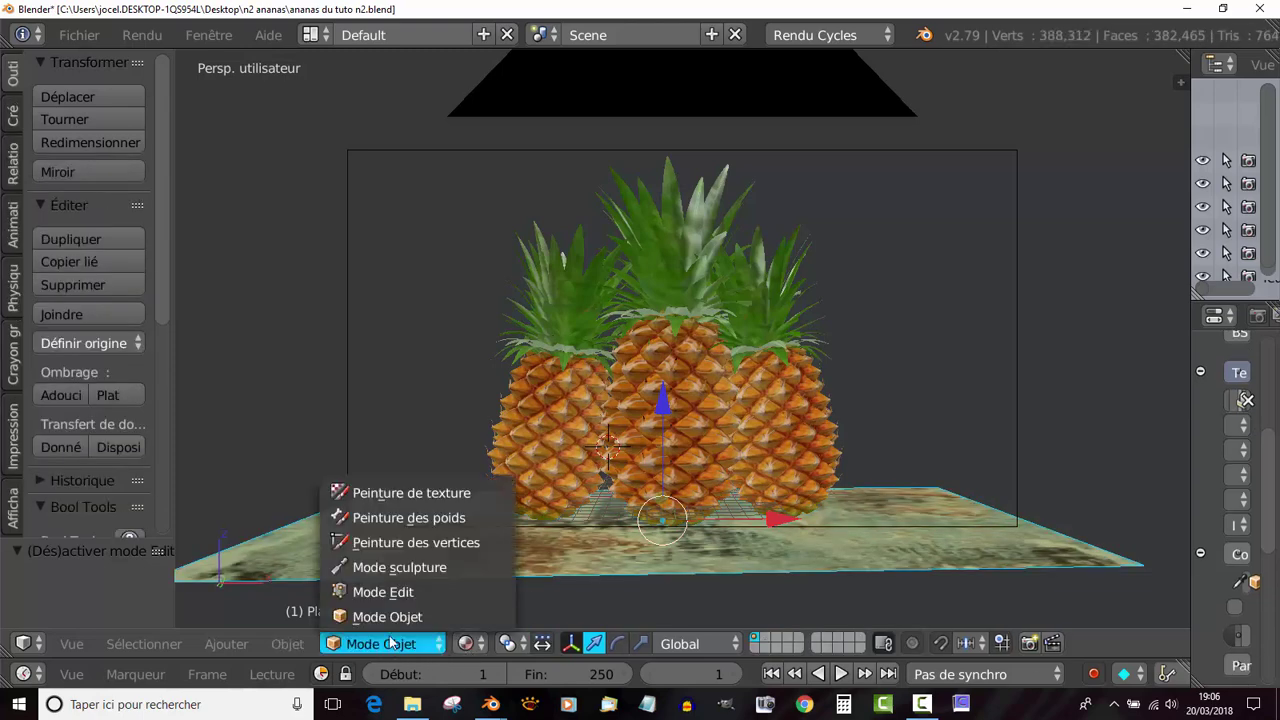
left_click(392, 590)
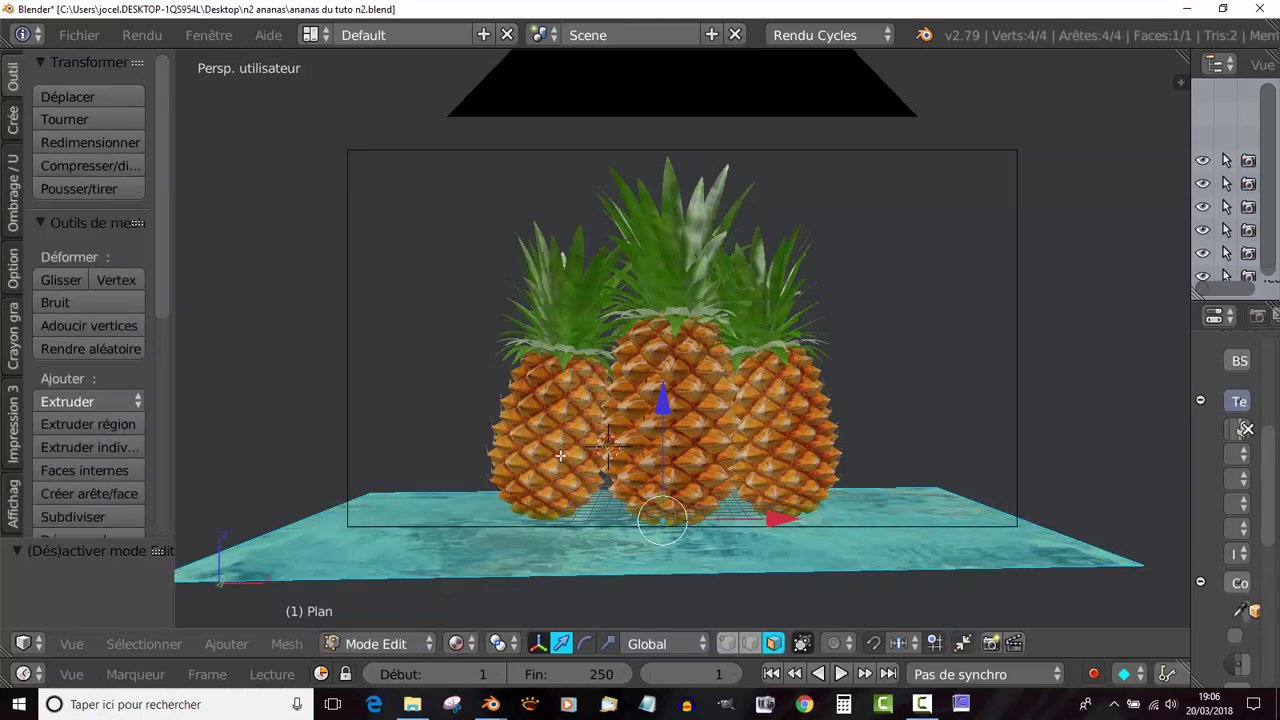
left_click(369, 644)
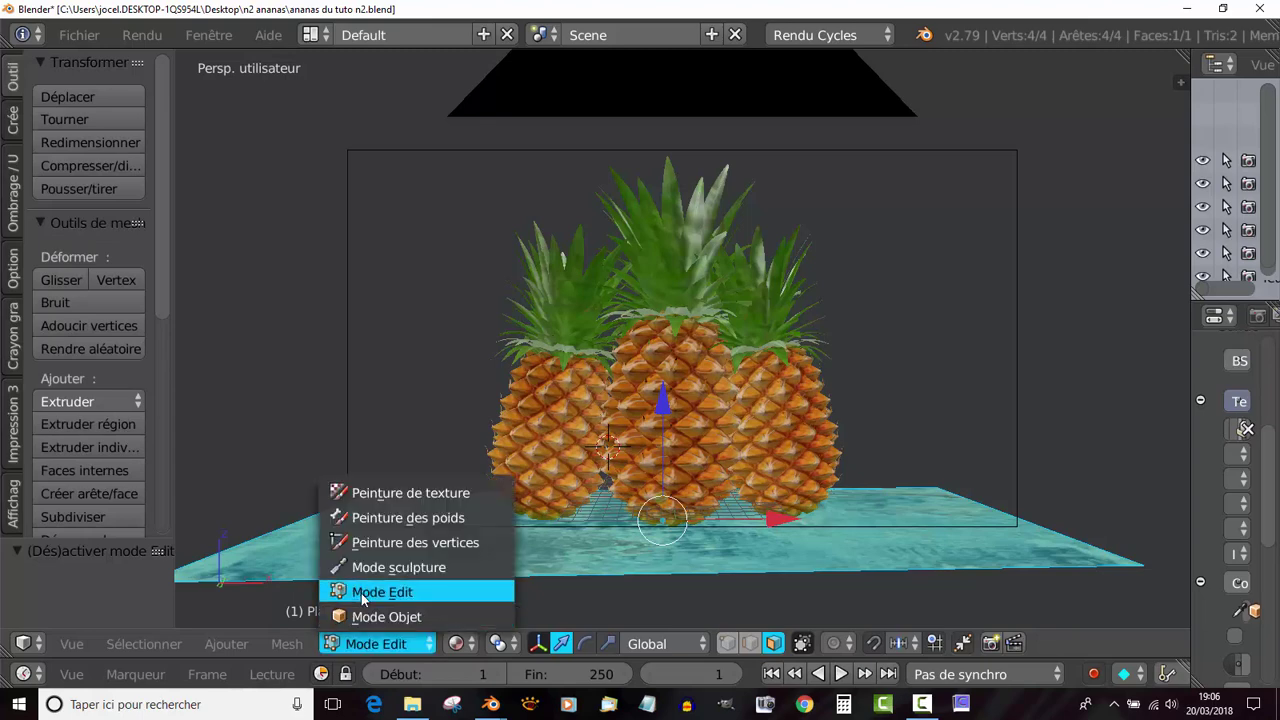
left_click(386, 614)
Step: Select the small pineapple on the left of the group and enter Edit mode on its mesh
right_click(567, 416)
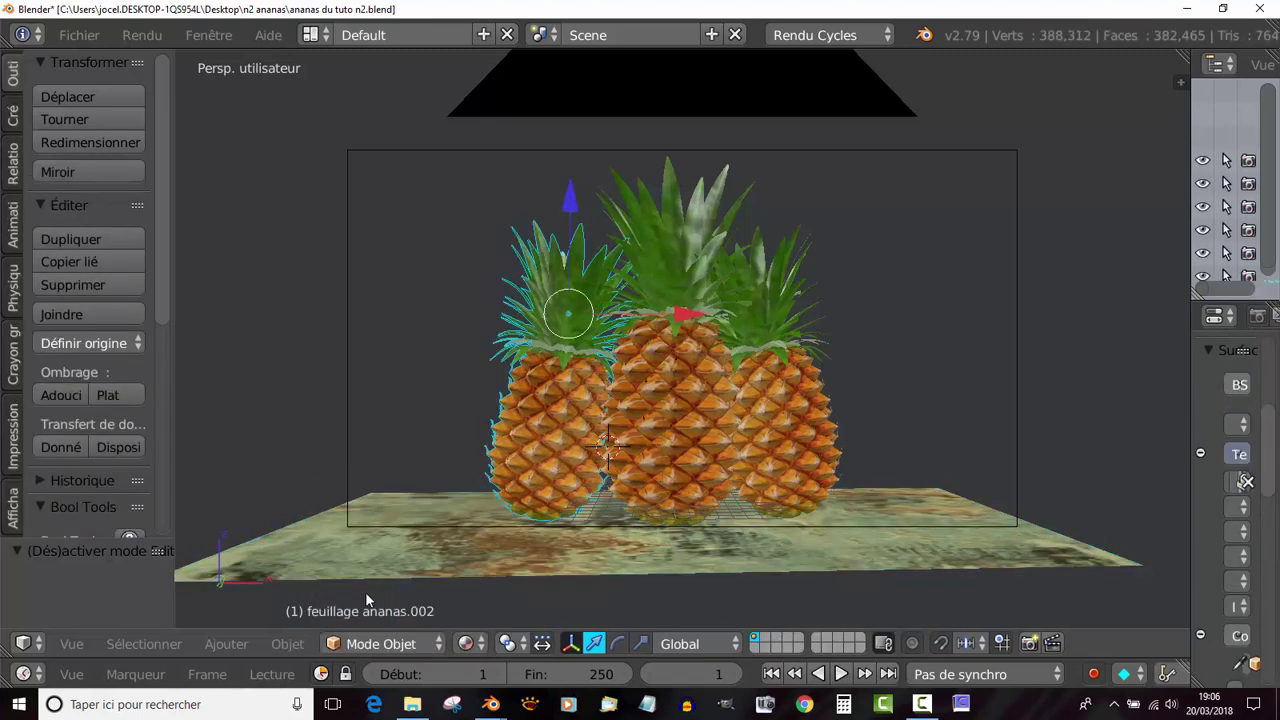
left_click(376, 644)
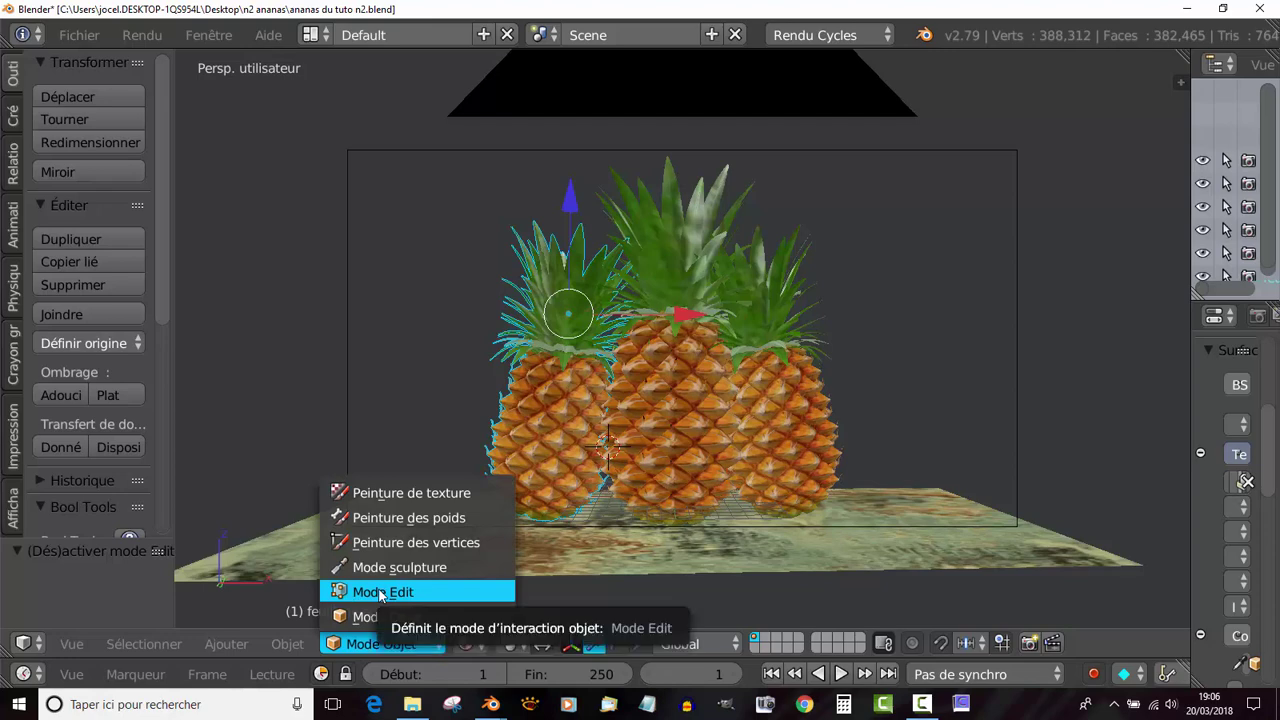
left_click(380, 592)
scroll(637, 499, "up", 2)
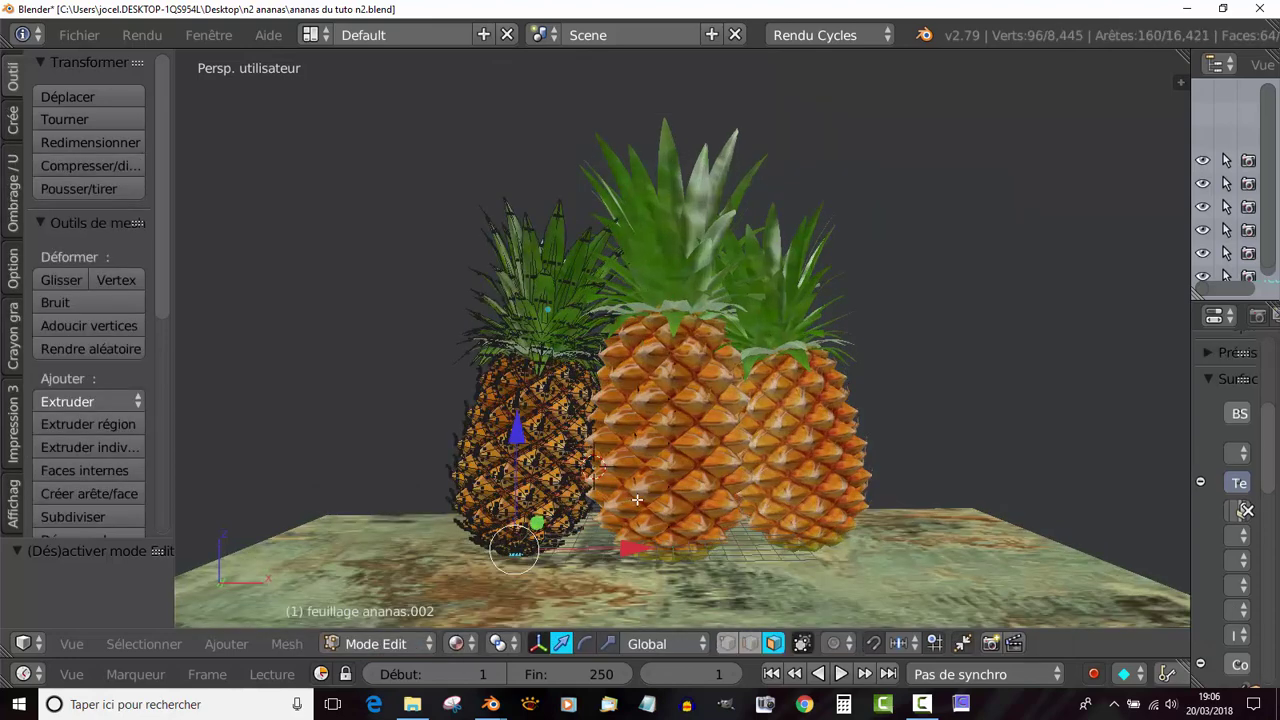
scroll(637, 499, "up", 1)
scroll(683, 459, "up", 2)
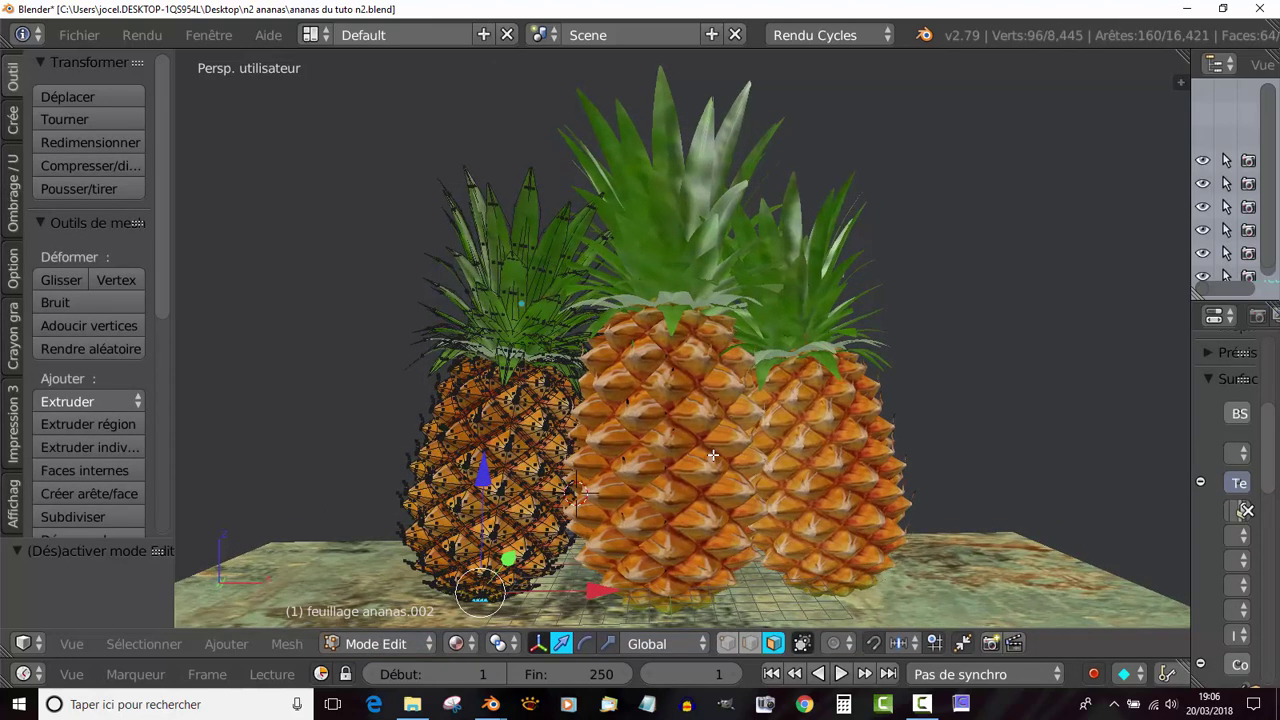
middle_click_drag(725, 444, 785, 436, "shift")
scroll(790, 436, "down", 3, "ctrl")
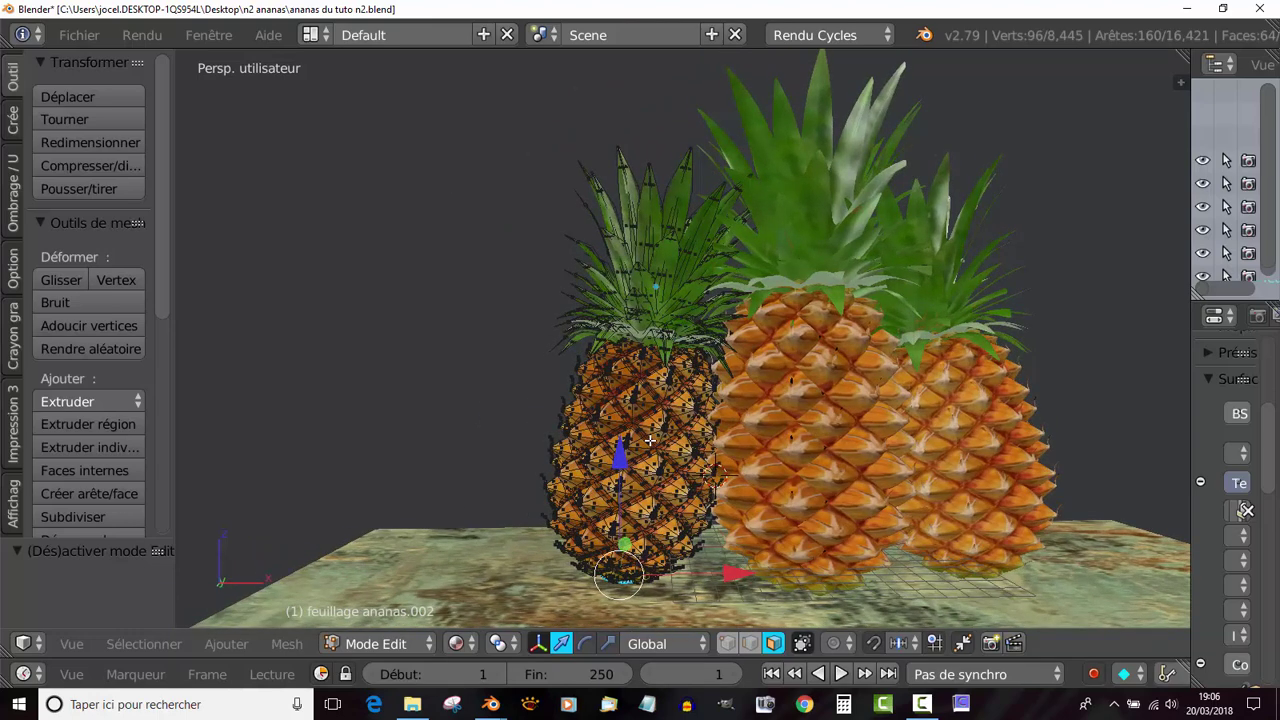
Step: Clear the selection, circle-select part of the left pineapple's fruit body, and extend the selection to all linked geometry
key("a")
key("c")
left_click_drag(646, 424, 640, 499)
right_click(640, 499)
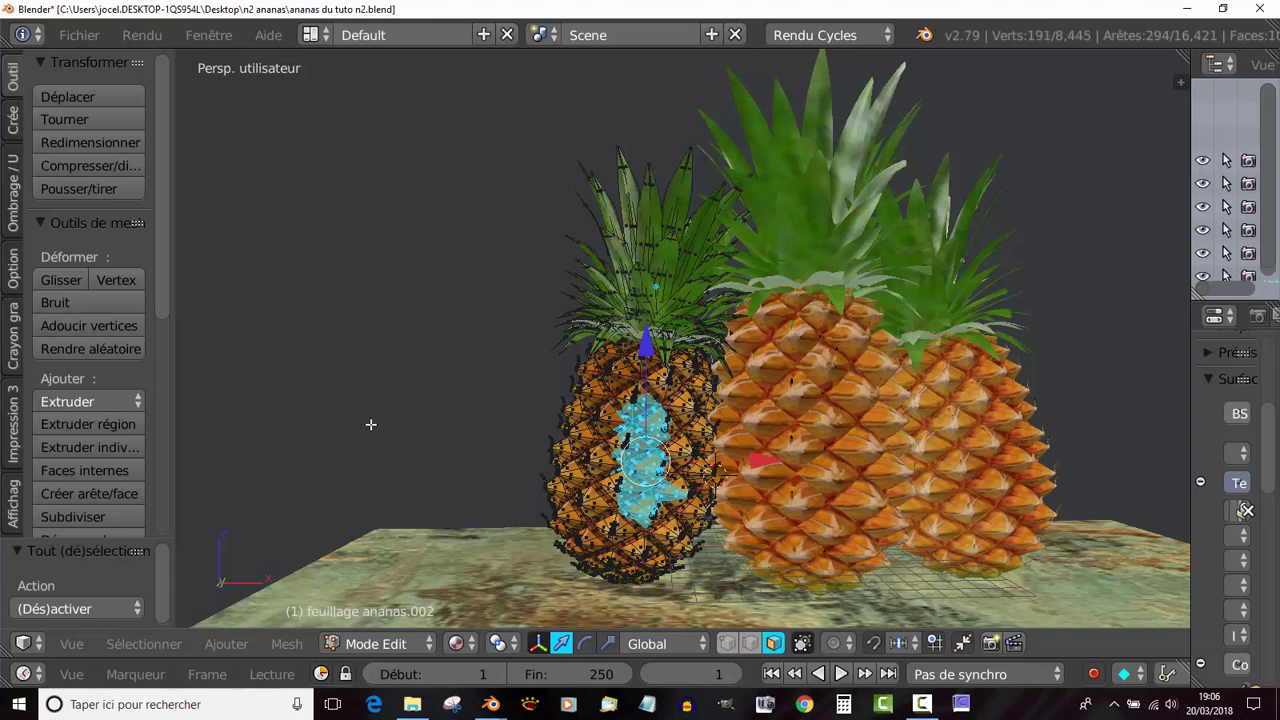
key("ctrl+l")
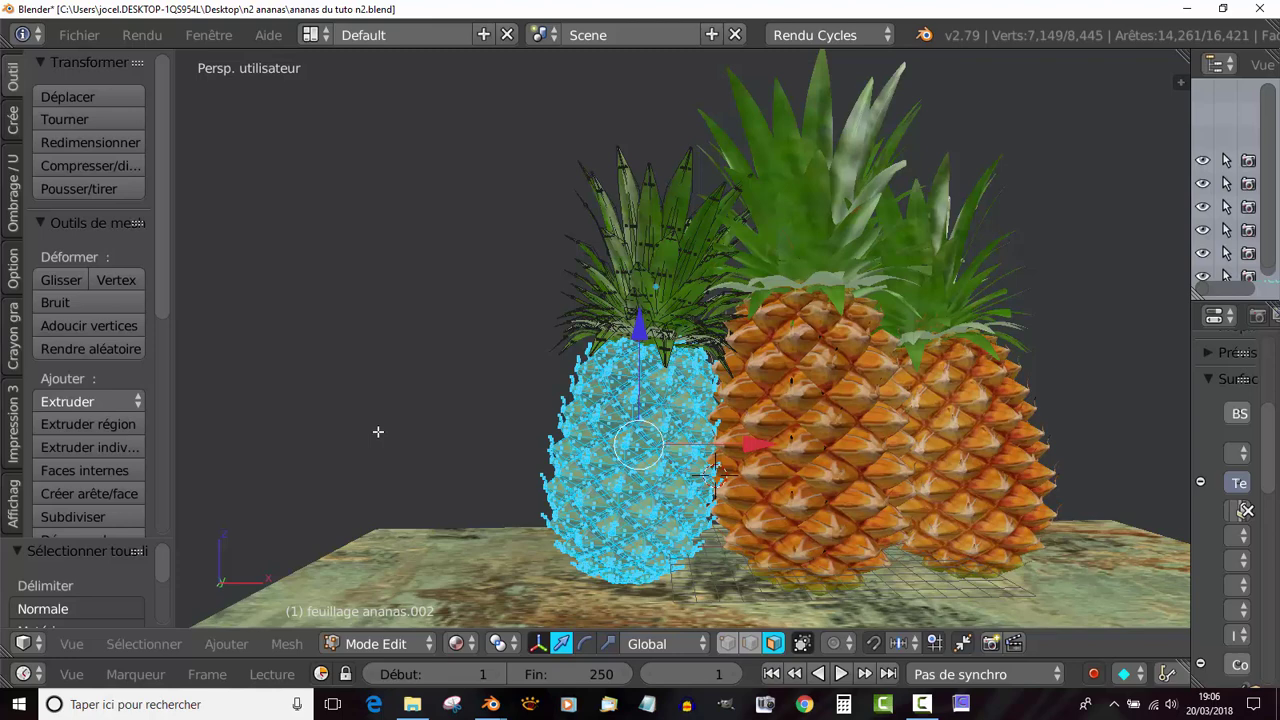
Step: Duplicate the selected fruit body to the free space beside the left pineapple, separate it by selection, and return to Object mode
key("shift+d")
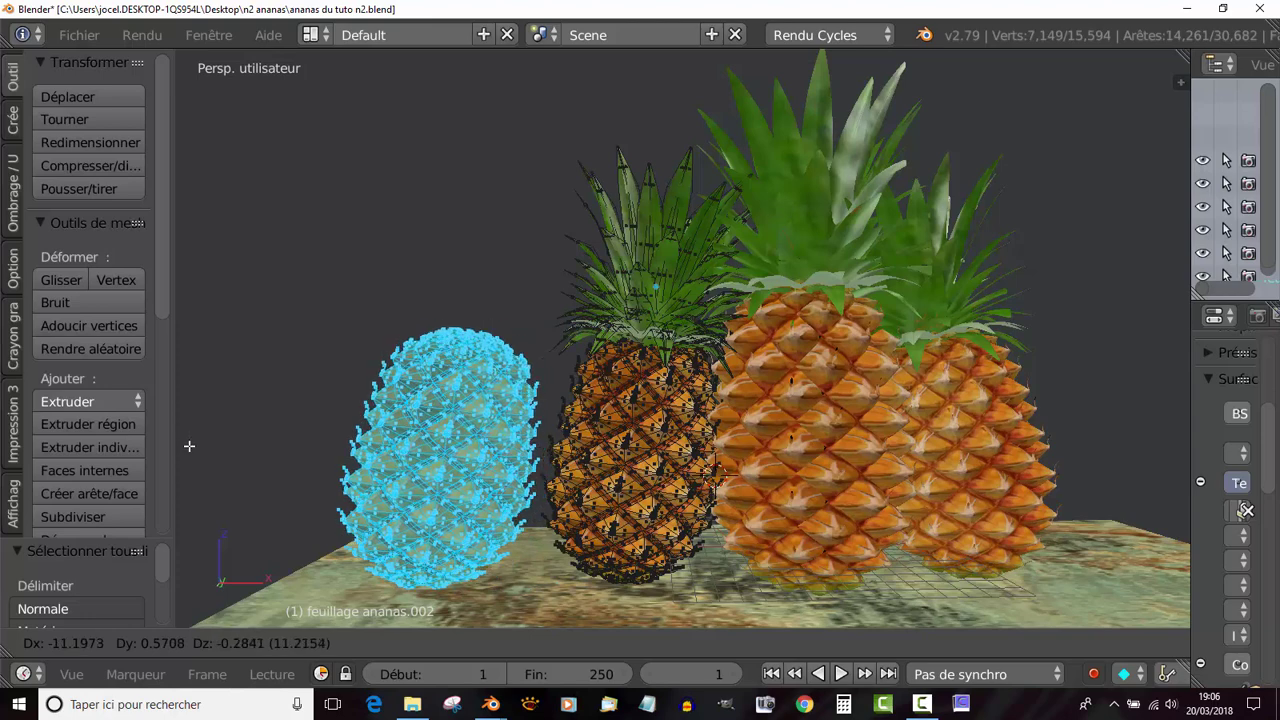
left_click(481, 429)
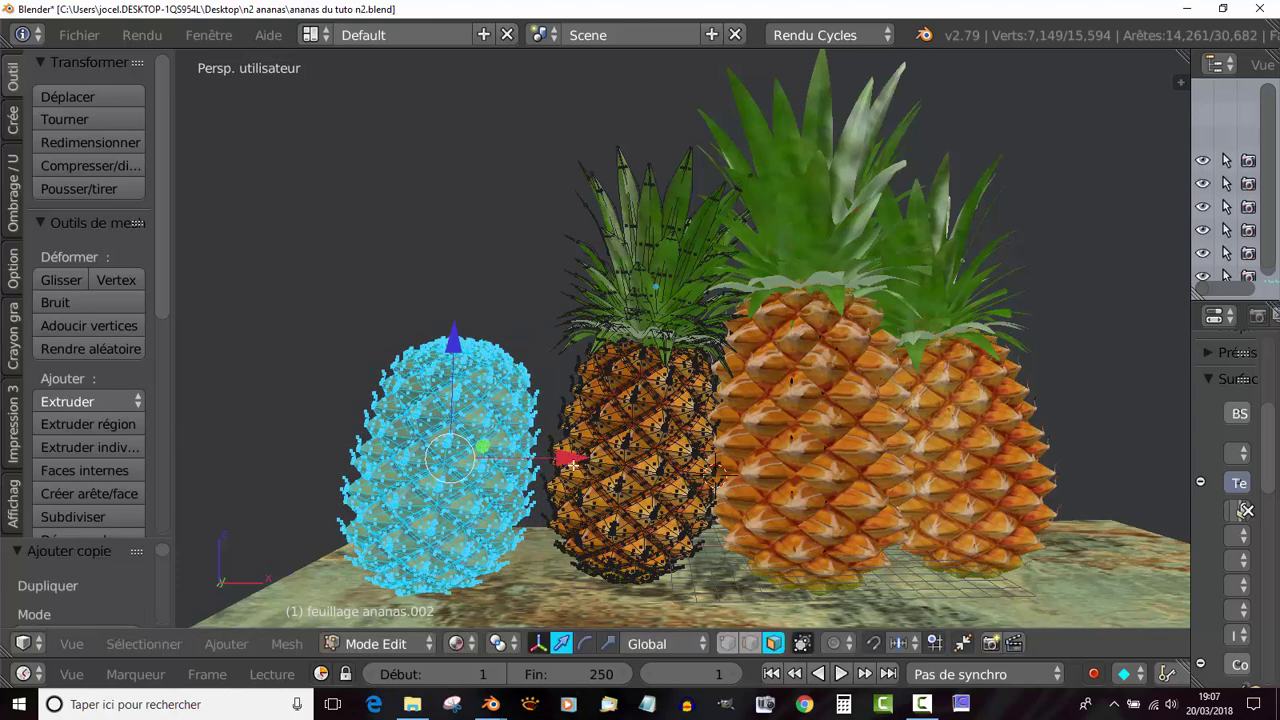
key("p")
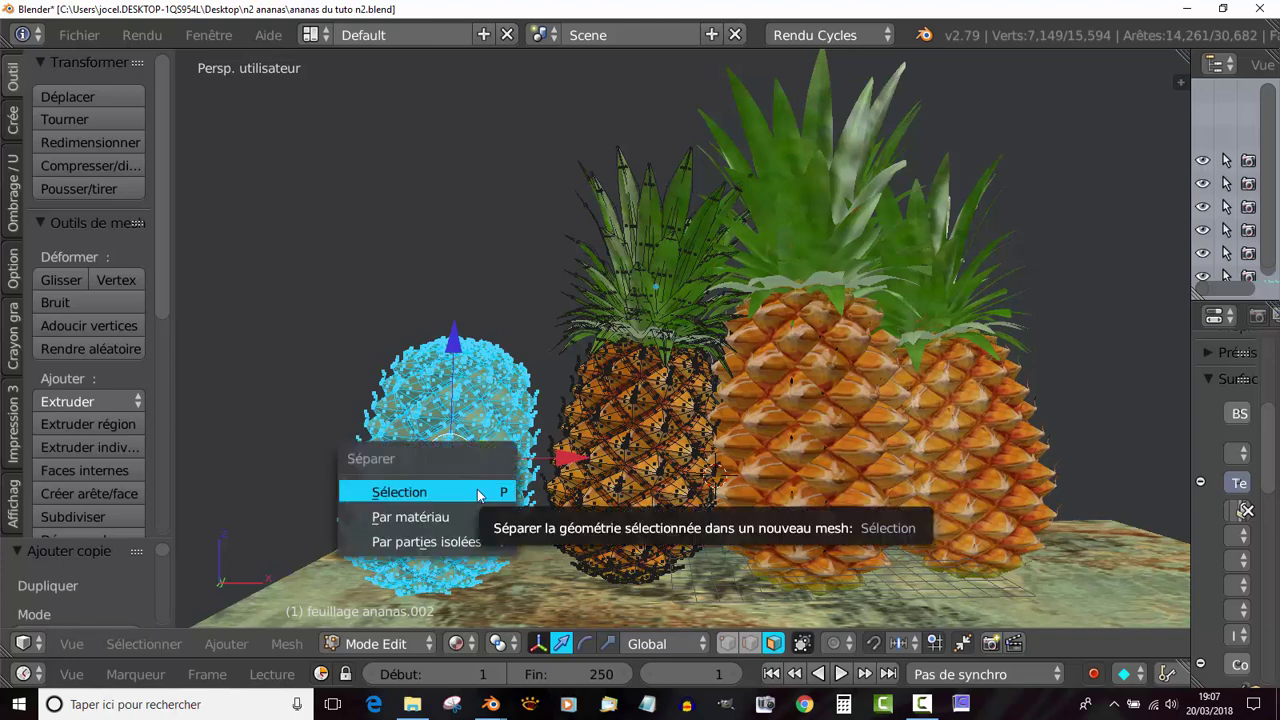
left_click(468, 492)
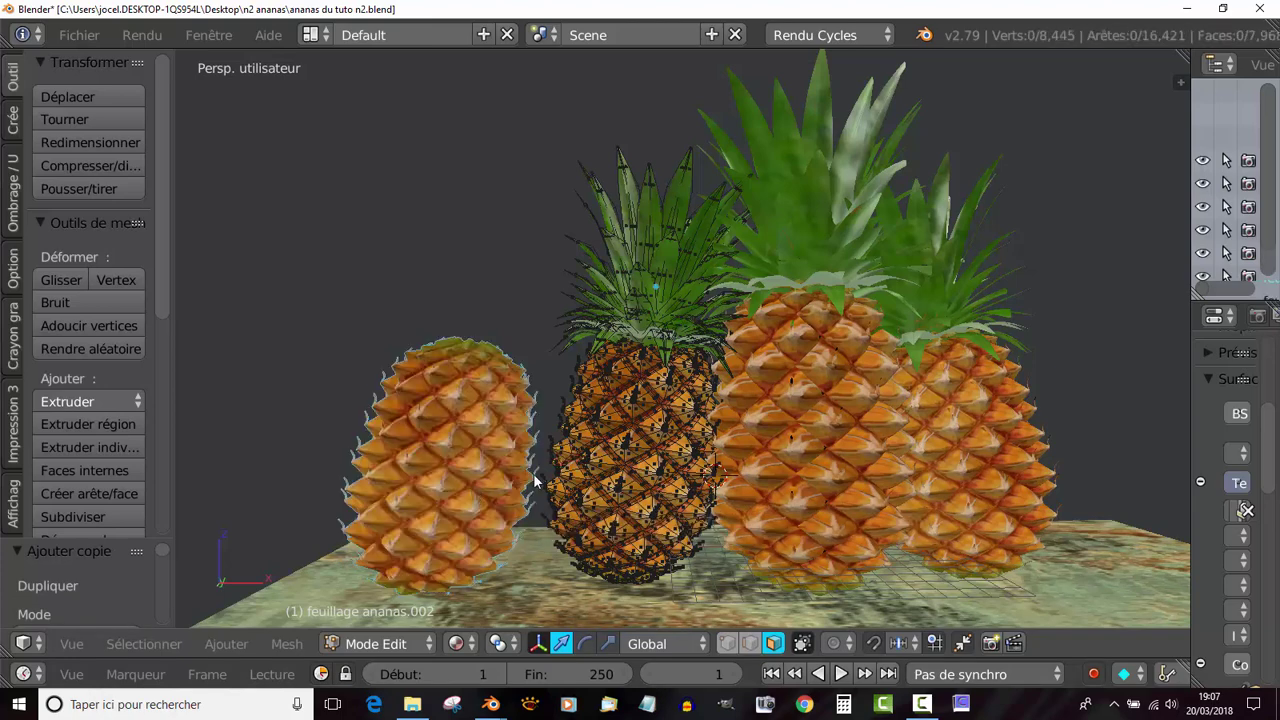
key("Tab")
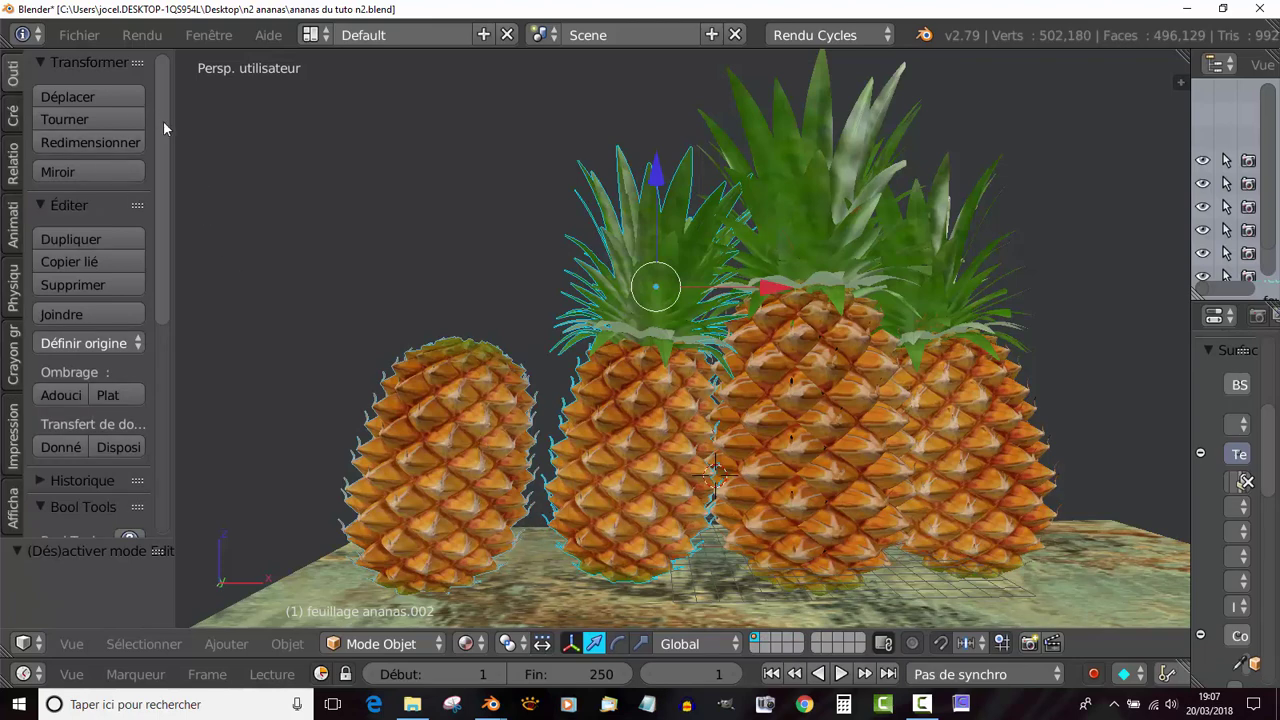
Step: Append the FEUILLAGE object from gerbe ananas.blend on the Desktop into the scene
left_click(80, 36)
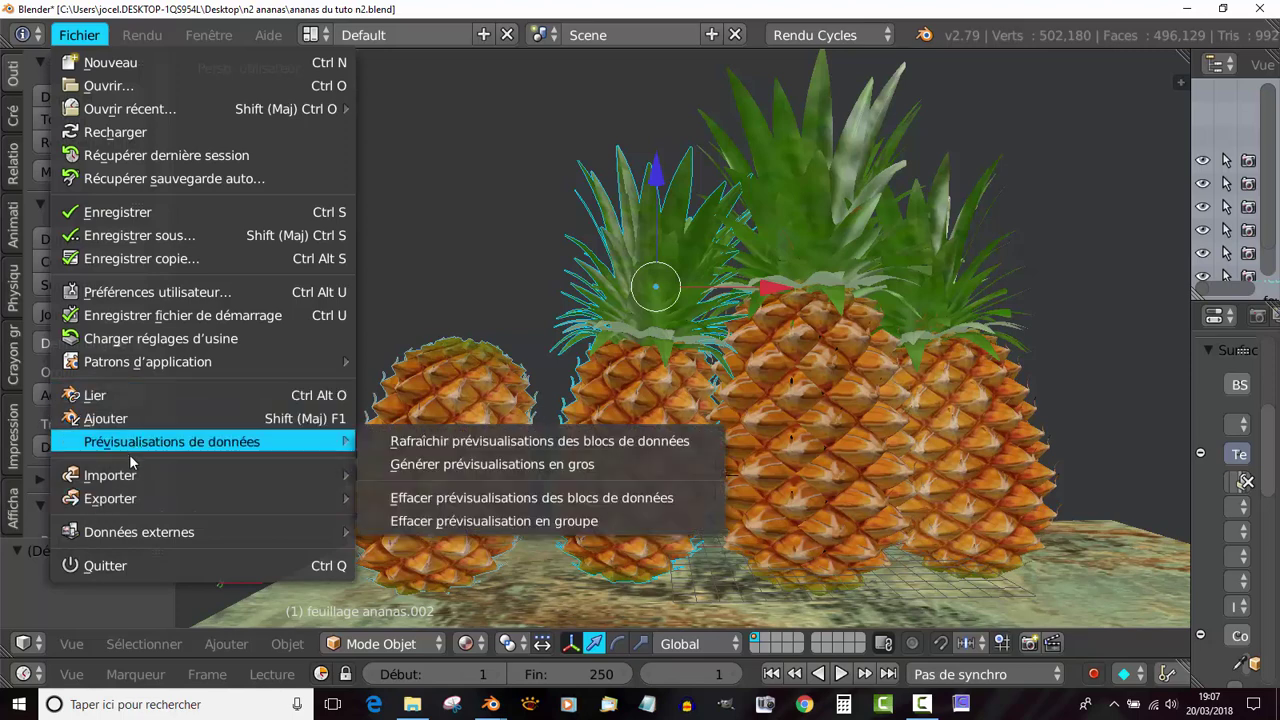
mouse_move(113, 482)
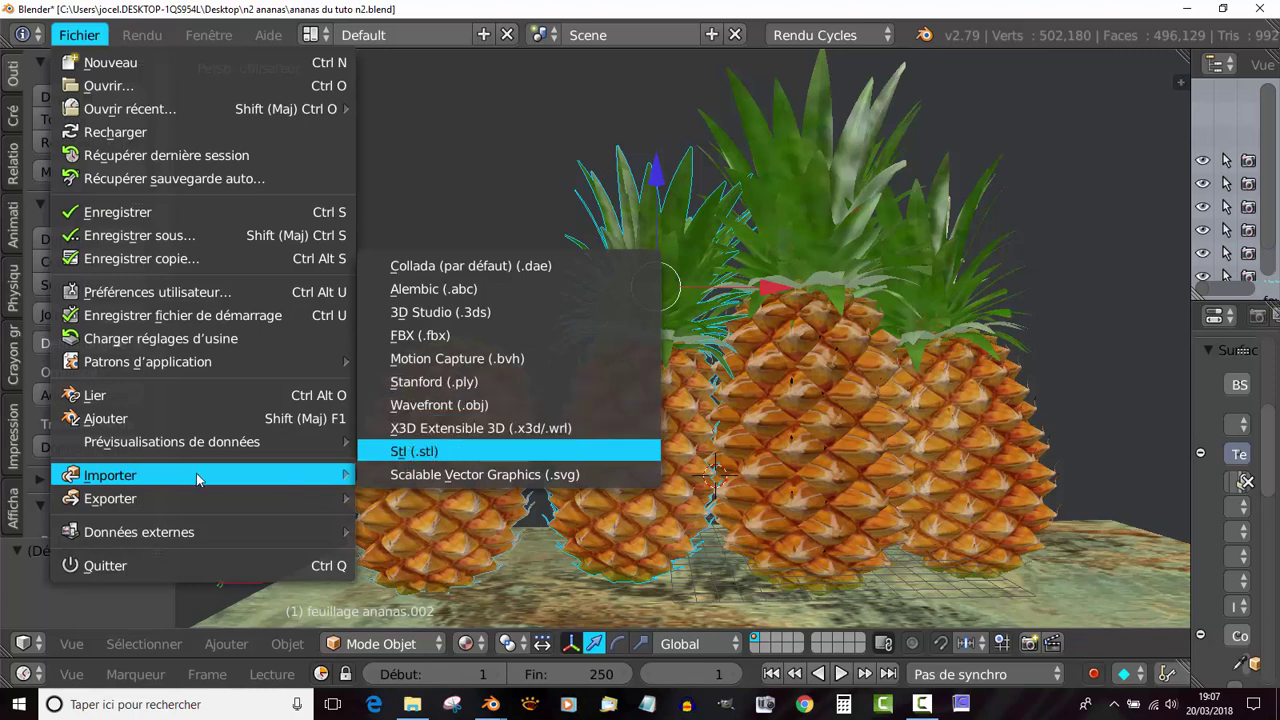
left_click(130, 418)
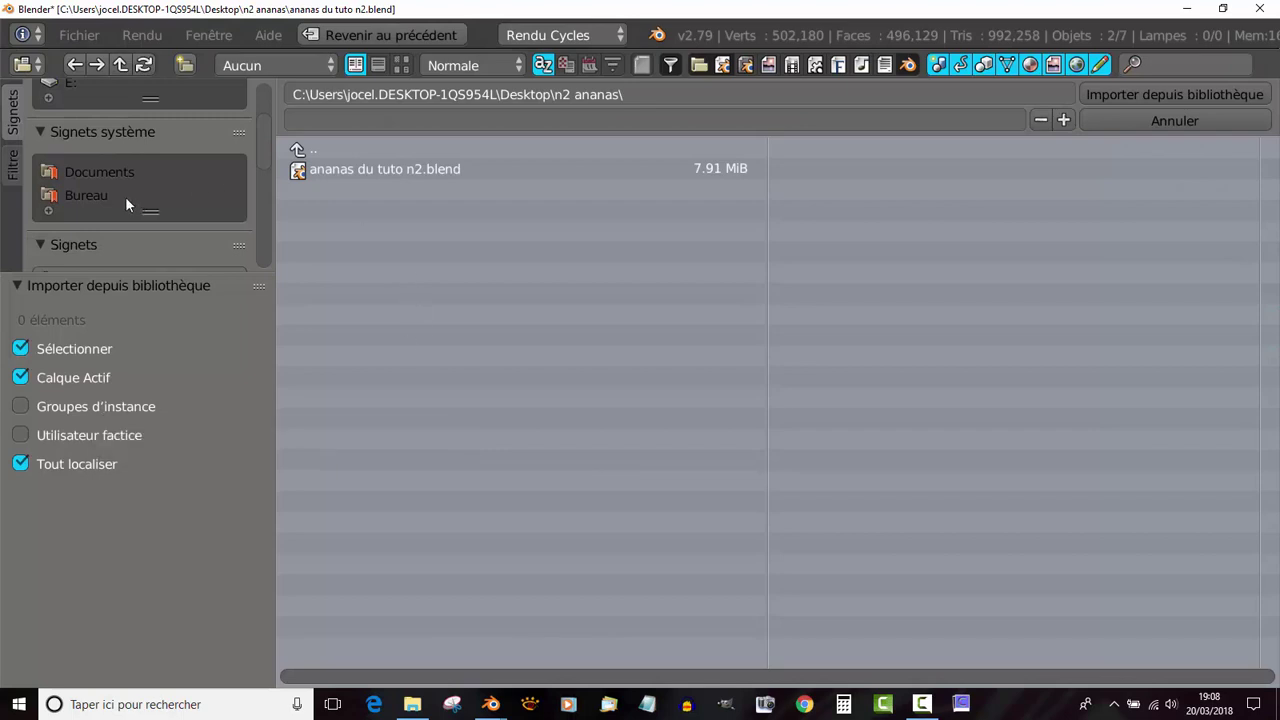
left_click(92, 196)
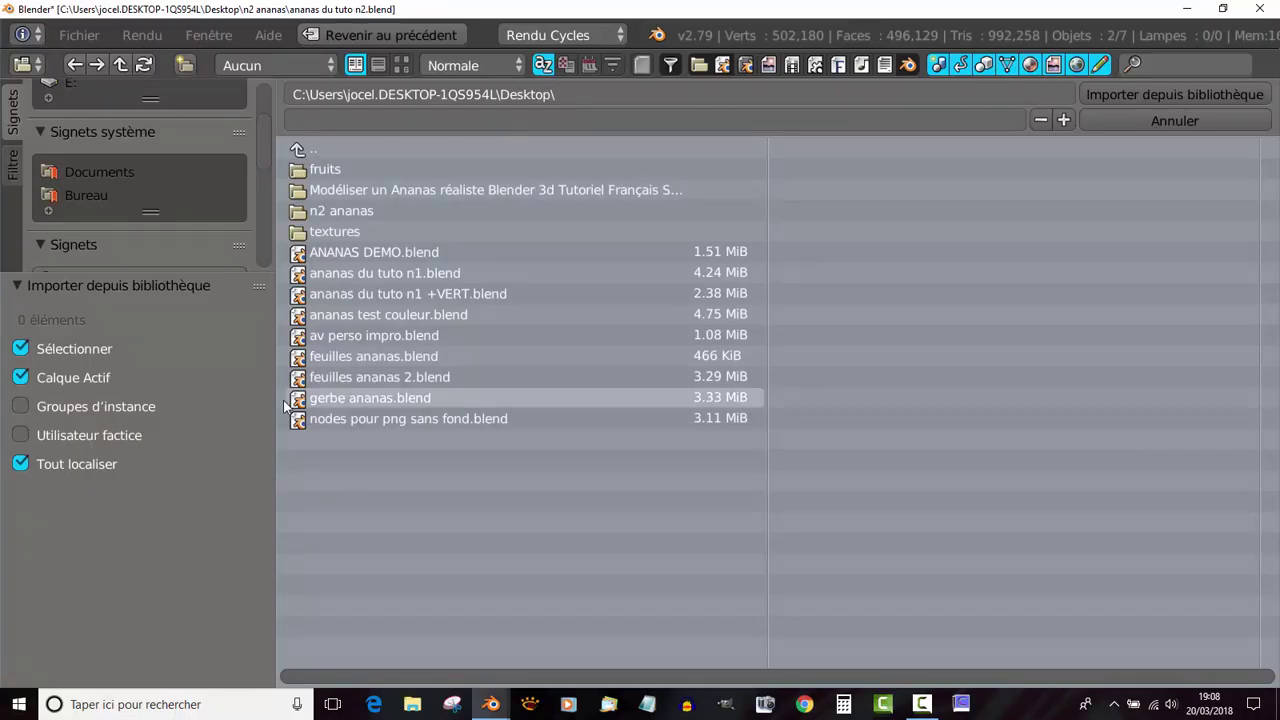
double_click(350, 397)
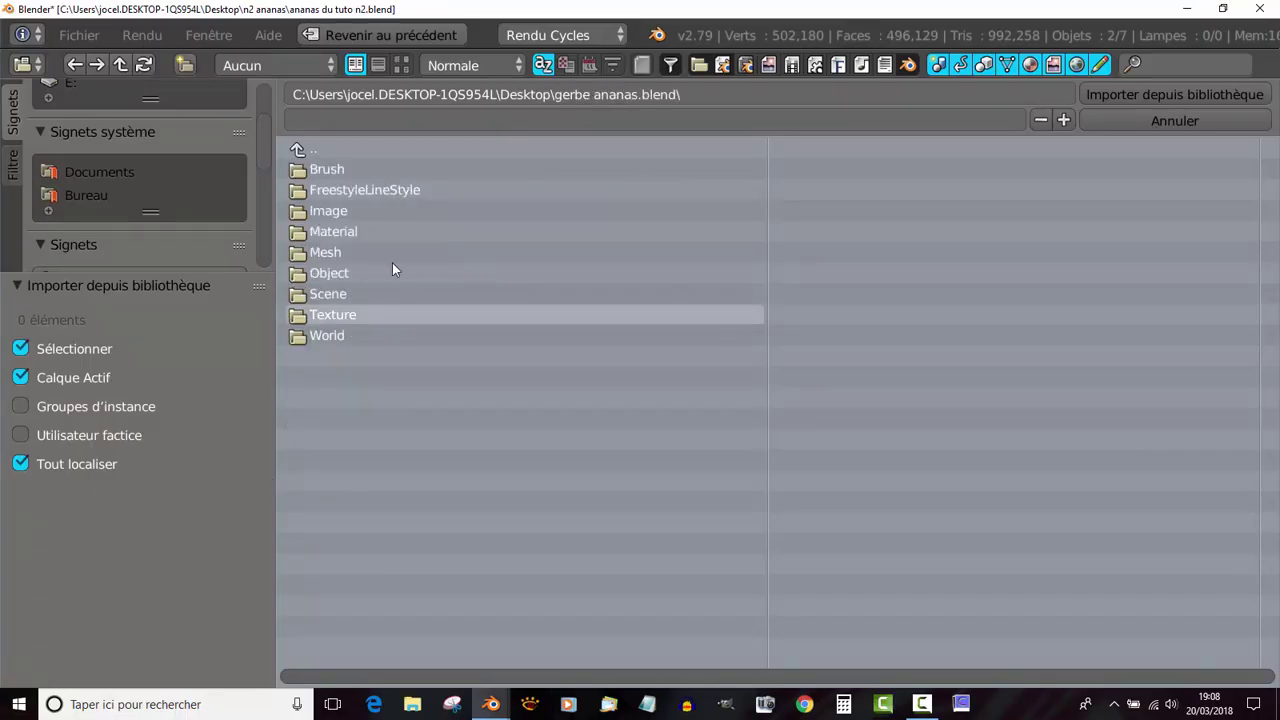
double_click(335, 276)
left_click(334, 170)
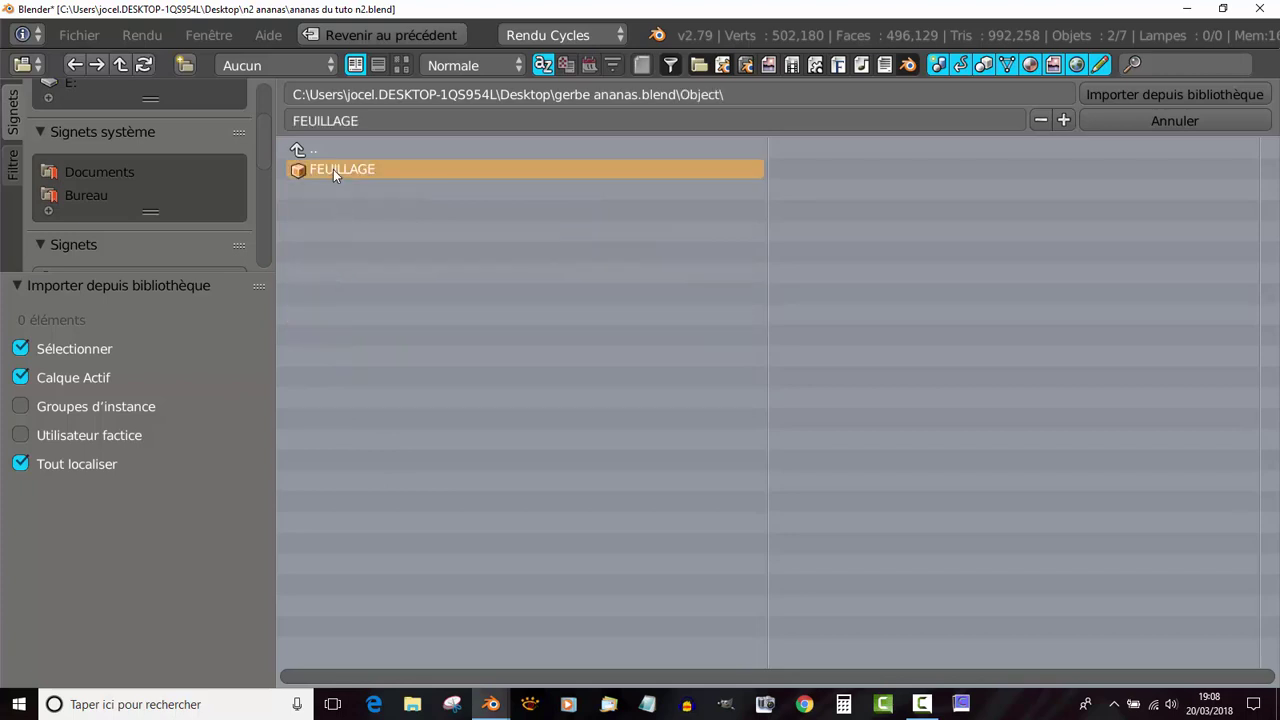
left_click(1174, 93)
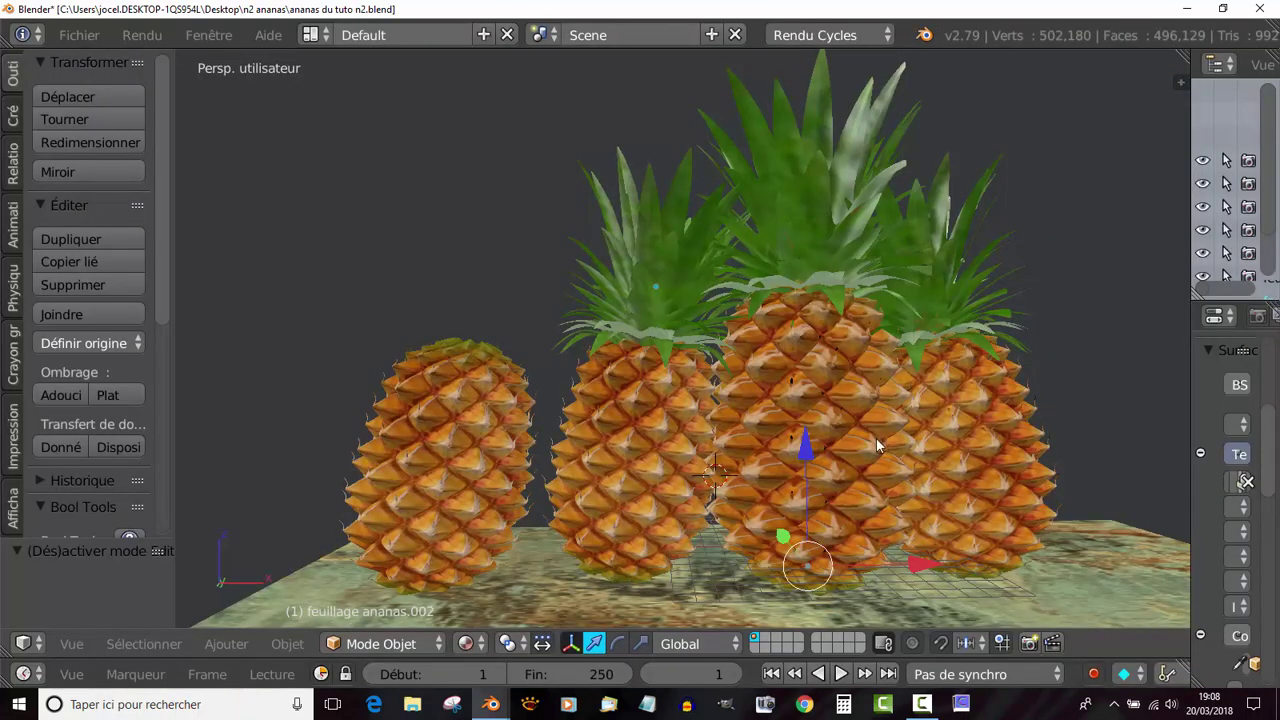
Step: Move the appended leaf crown above the separated fruit body and scale it up by about 1.6
key("g")
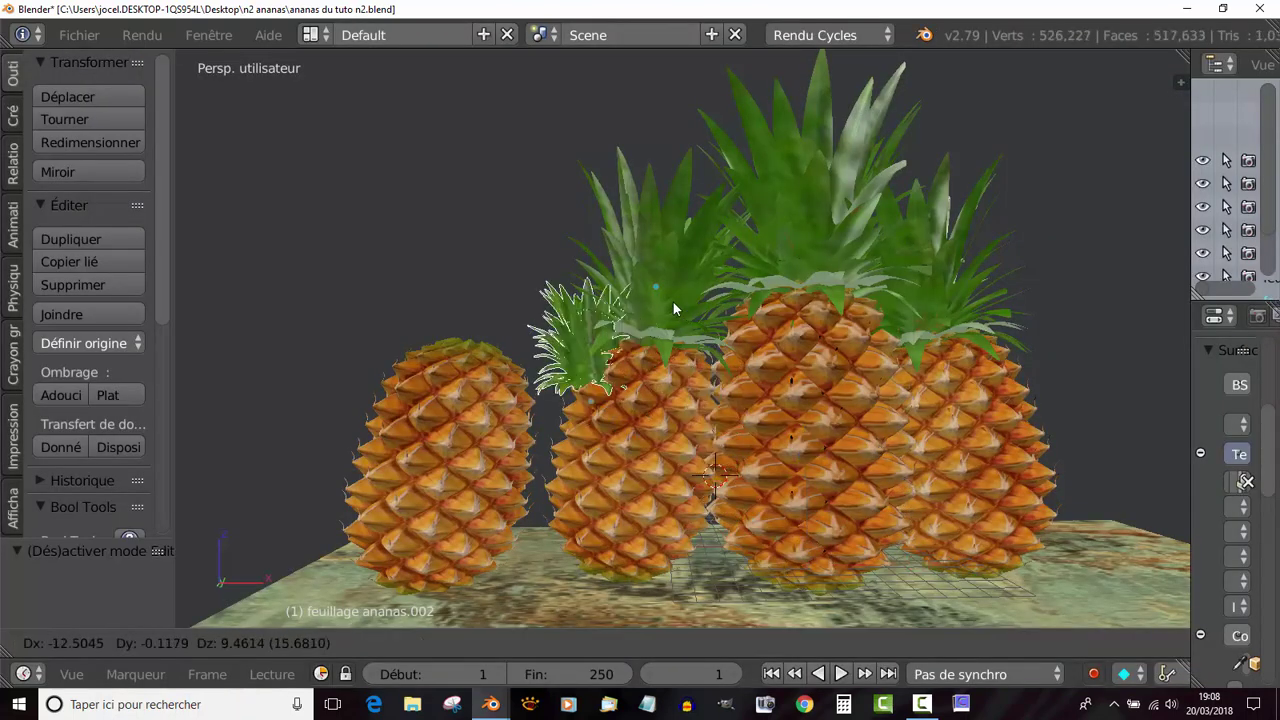
left_click(584, 262)
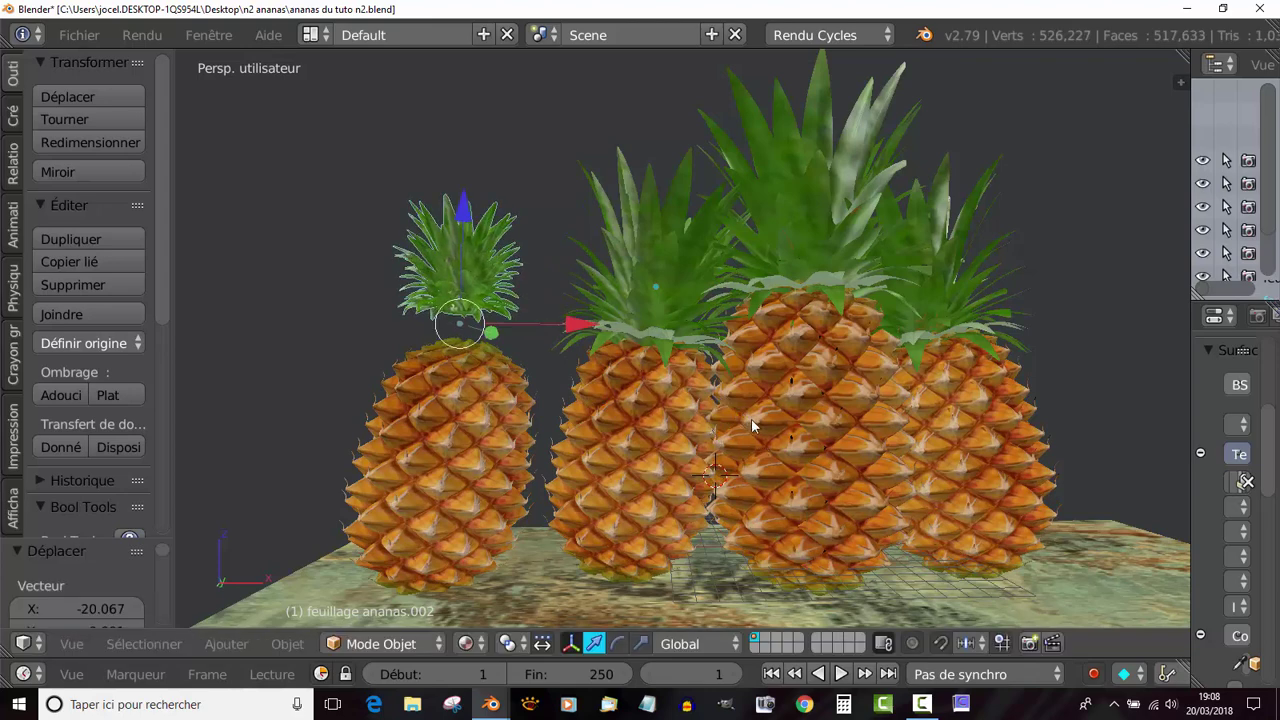
key("s")
left_click(890, 499)
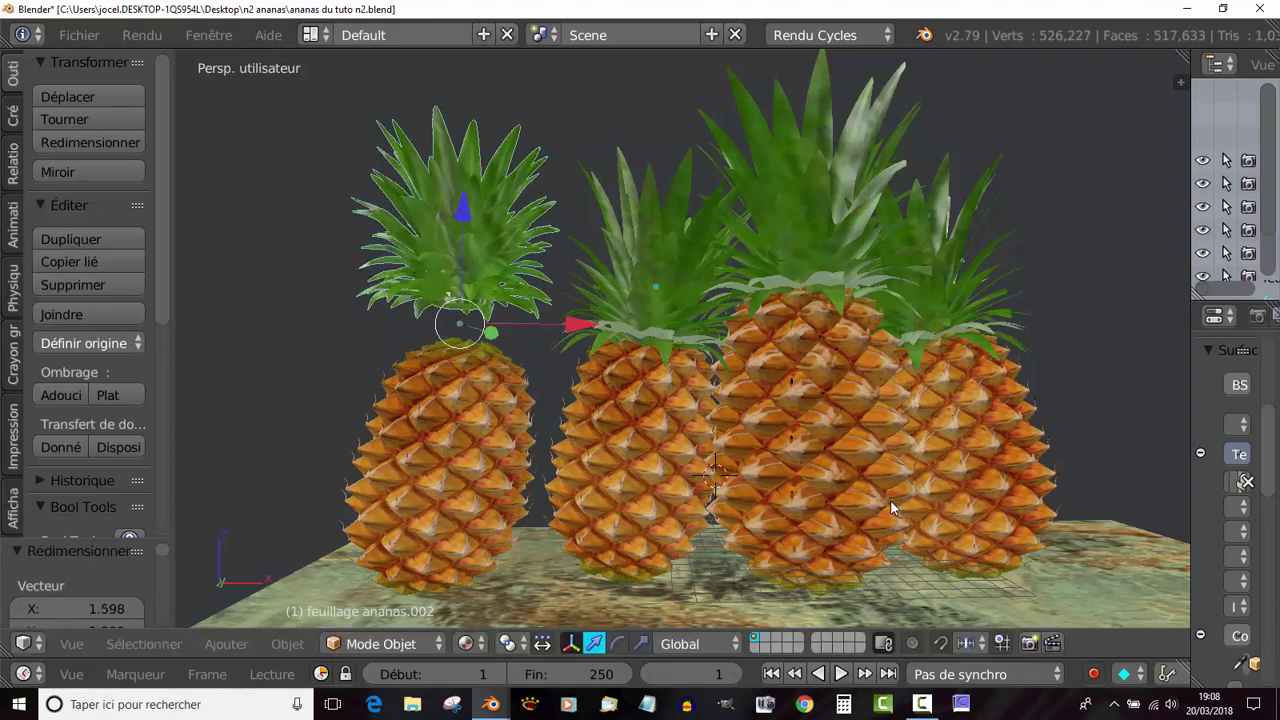
Step: Centre the crown over the fruit body along Y from the side and lower it onto the fruit's top
middle_click_drag(658, 420, 844, 458)
scroll(775, 440, "down", 4)
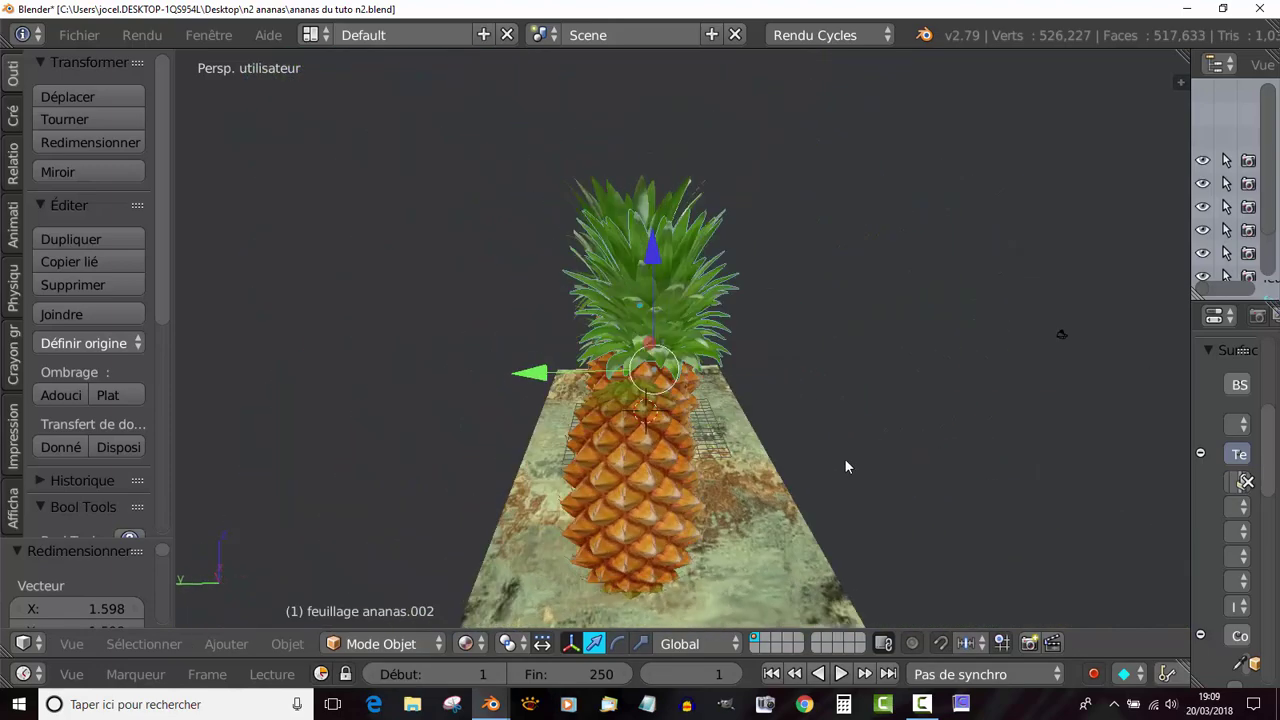
left_click_drag(520, 374, 531, 375)
left_click_drag(630, 262, 636, 293)
middle_click_drag(636, 293, 555, 467)
key("KP_1")
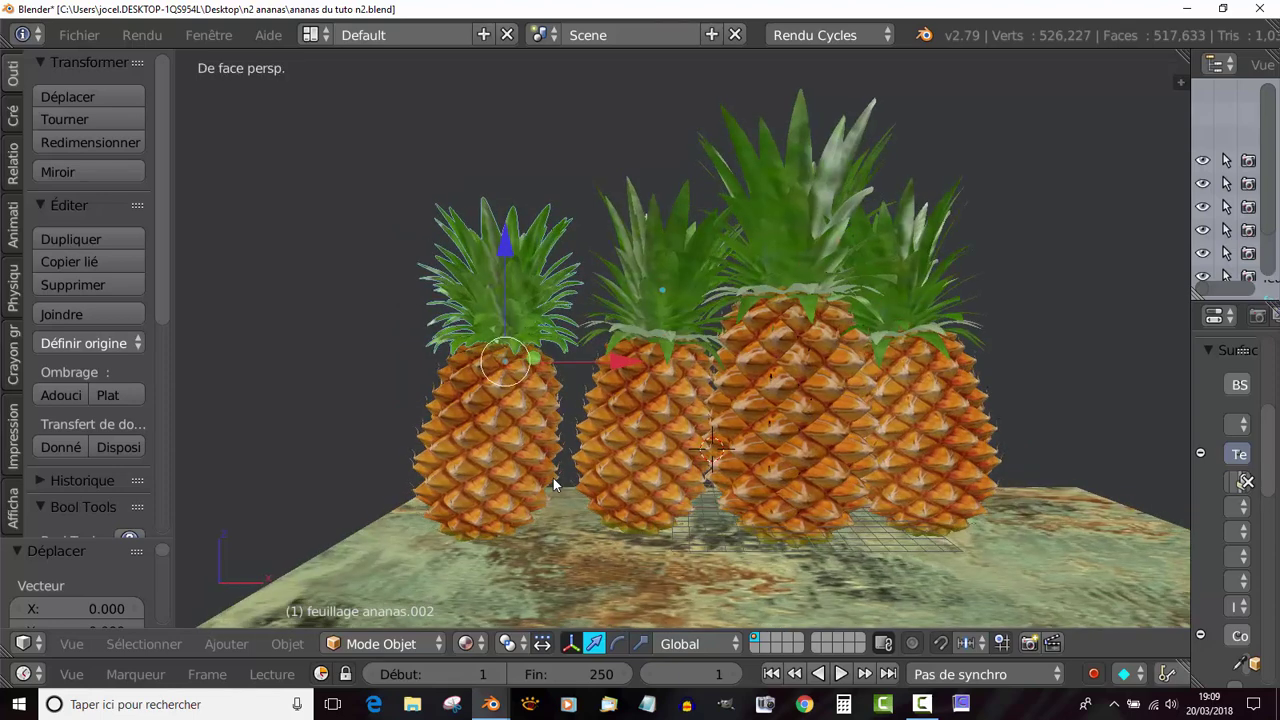
Step: Rotate the crown by about 9° in the front view to match the fruit body's tilt
key("r")
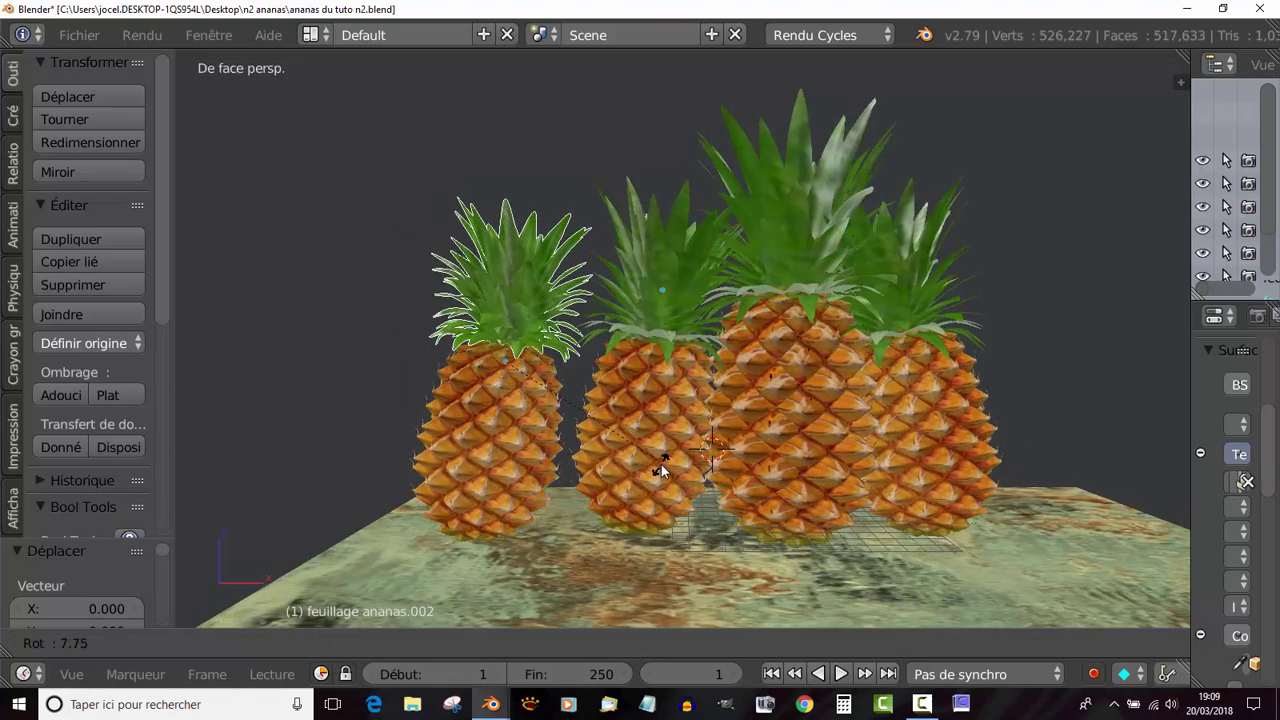
left_click(664, 472)
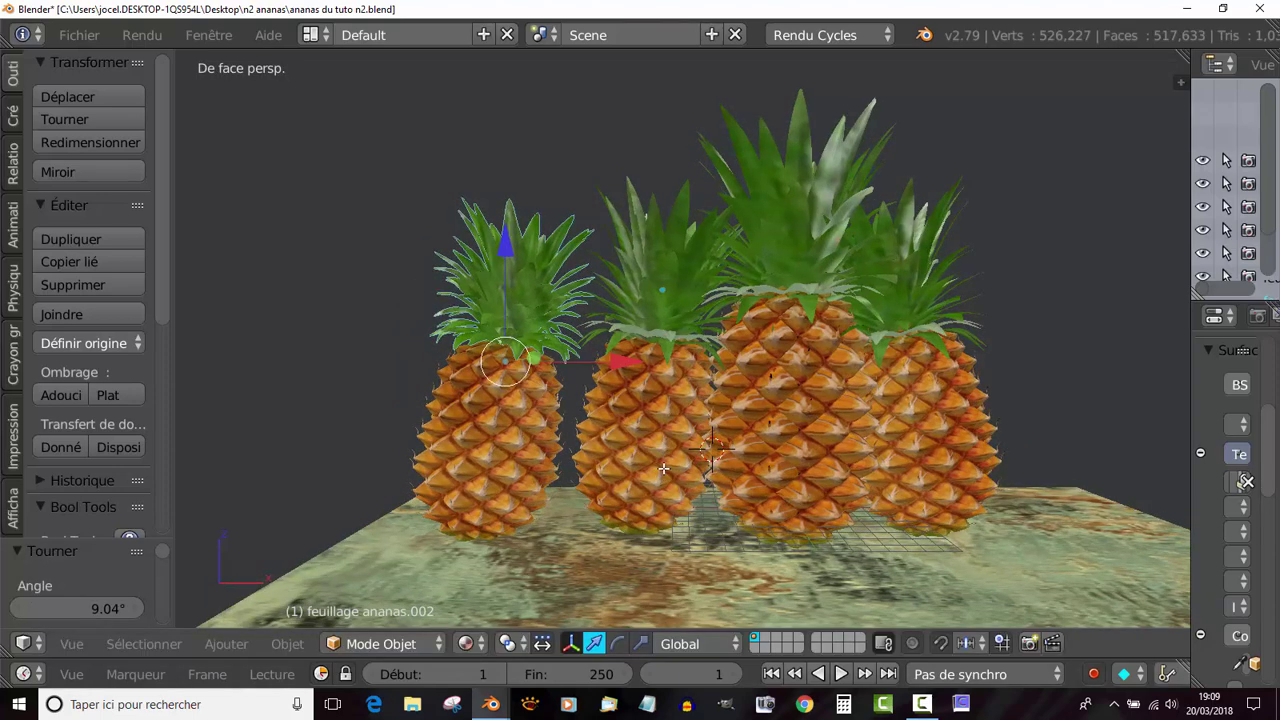
key("Tab")
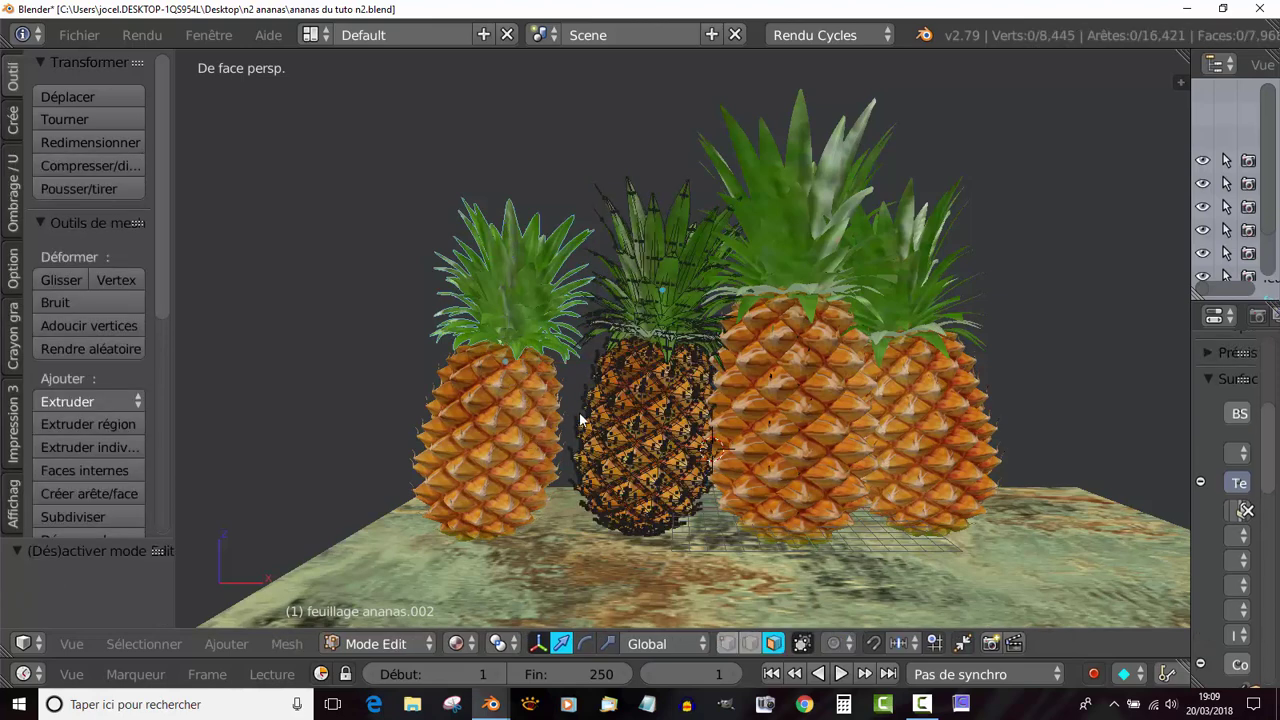
key("Tab")
Step: Fine-tune the crown's seat: lower it slightly, rotate it about 2° more, and shift it about -0.19 along X
scroll(521, 395, "up", 2)
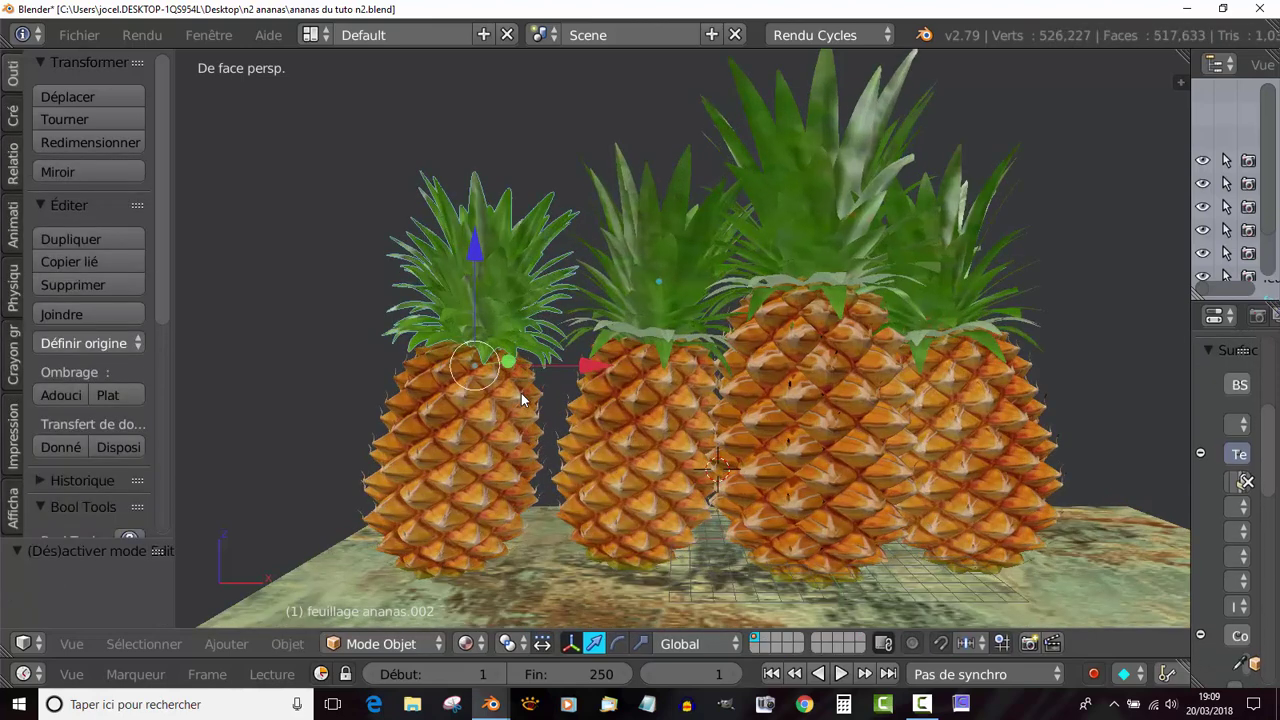
left_click_drag(477, 255, 482, 266)
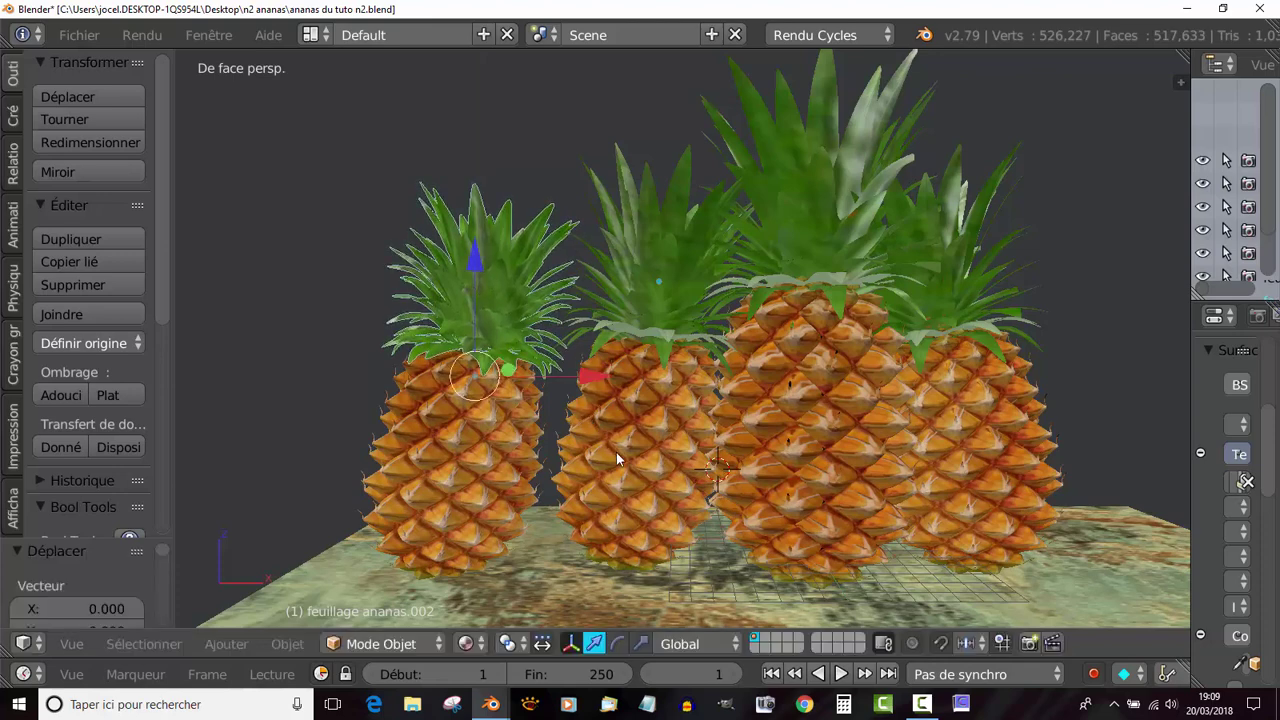
key("r")
left_click(668, 484)
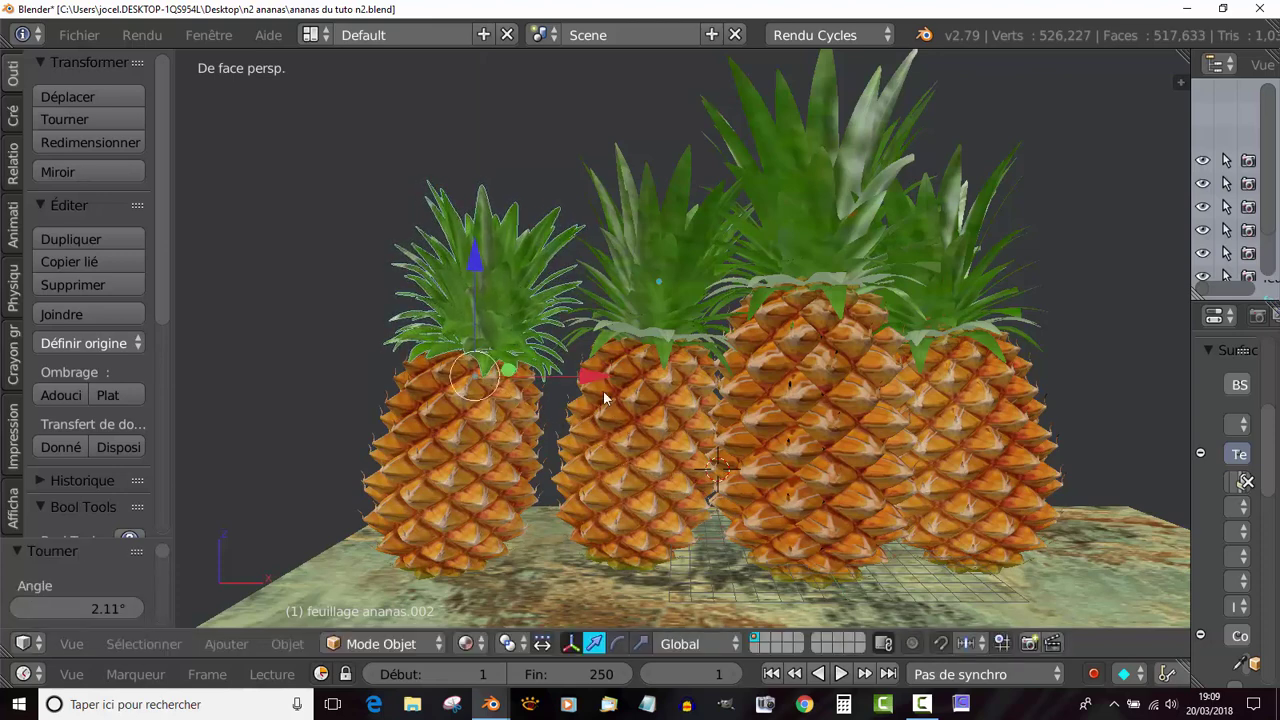
left_click_drag(589, 380, 585, 376)
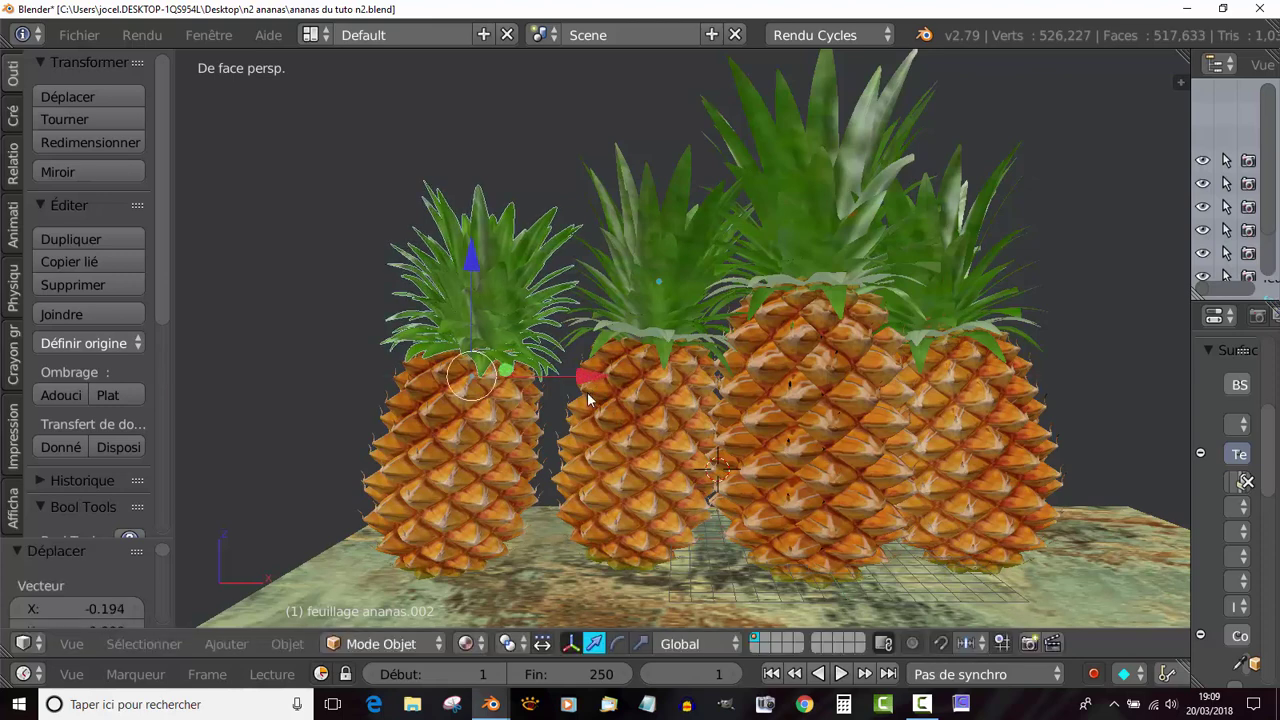
key("Tab")
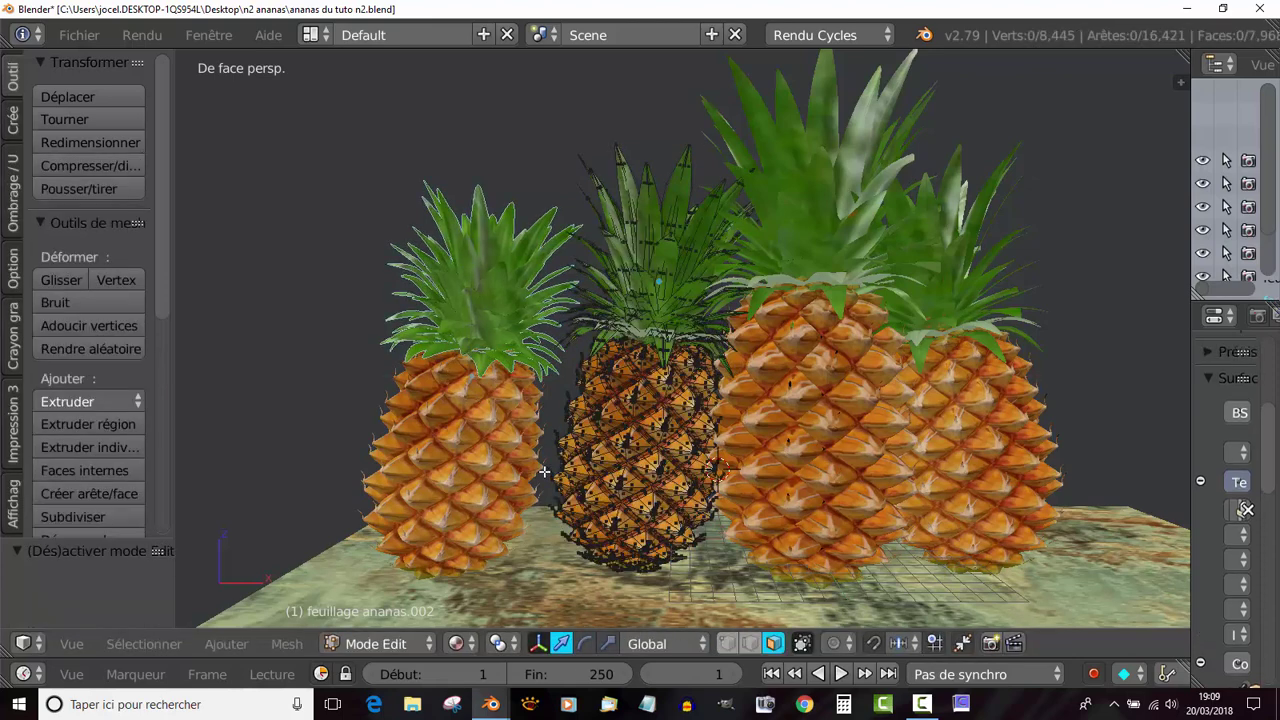
key("Tab")
Step: Select the separated fruit body and its FEUILLAGE crown together and join them into one object
right_click(471, 467)
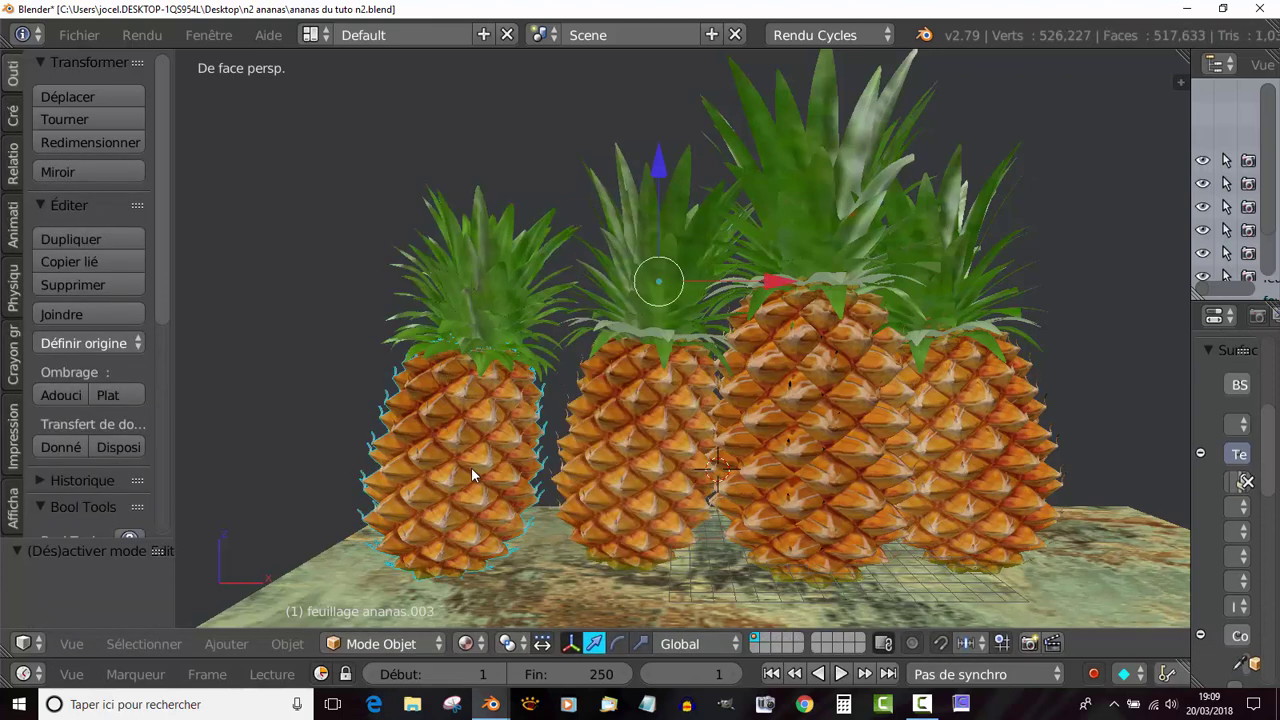
right_click(496, 321)
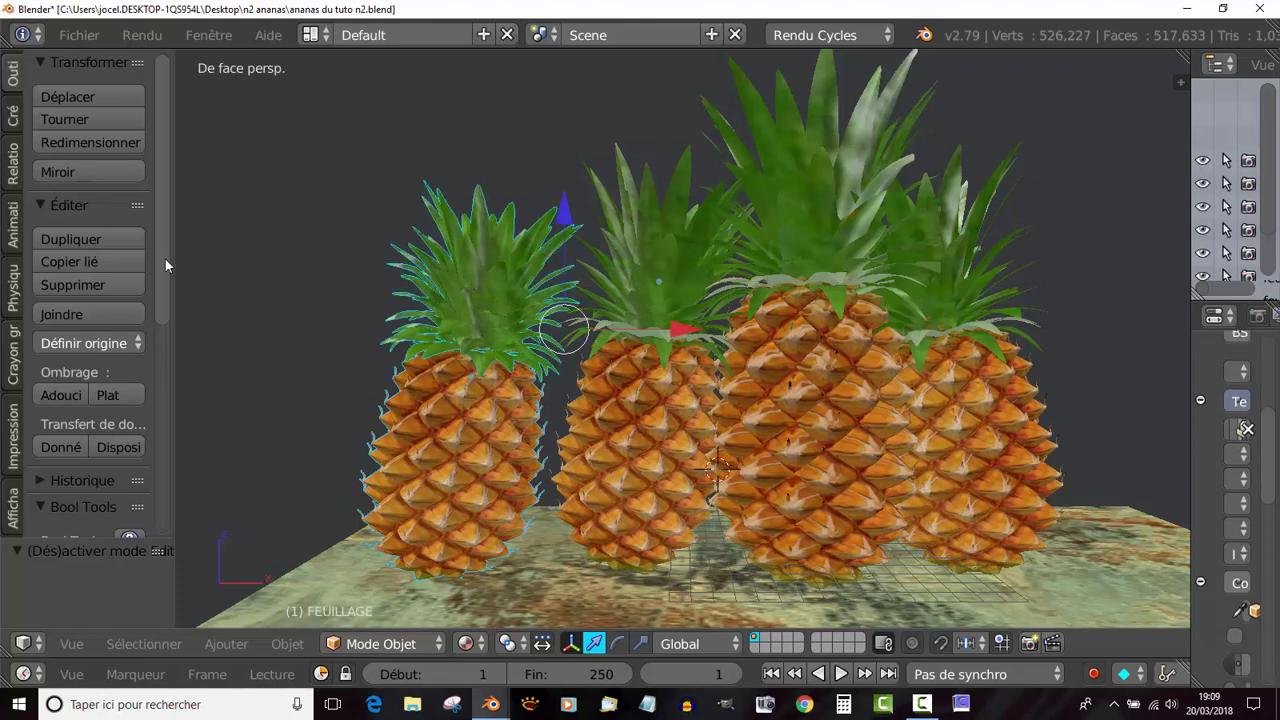
left_click(62, 314)
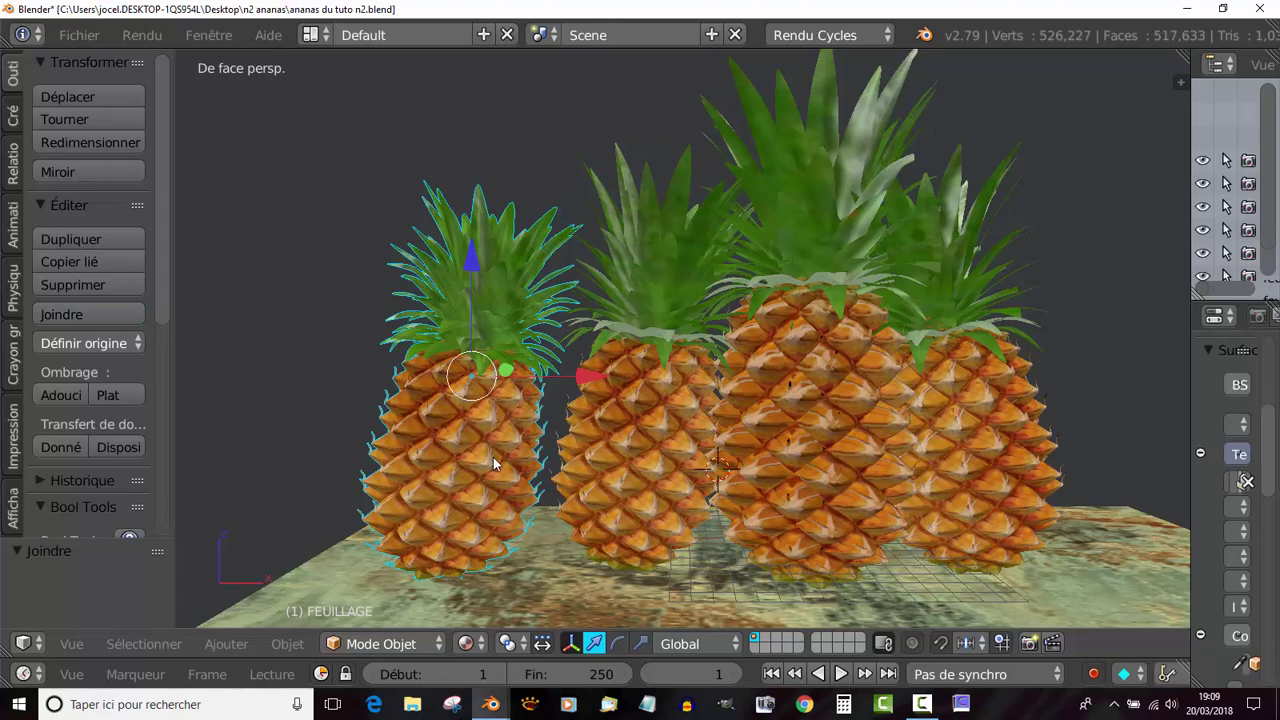
Step: Move the joined pineapple toward the group and place it behind the left small pineapple, near the tabletop's back edge
key("g")
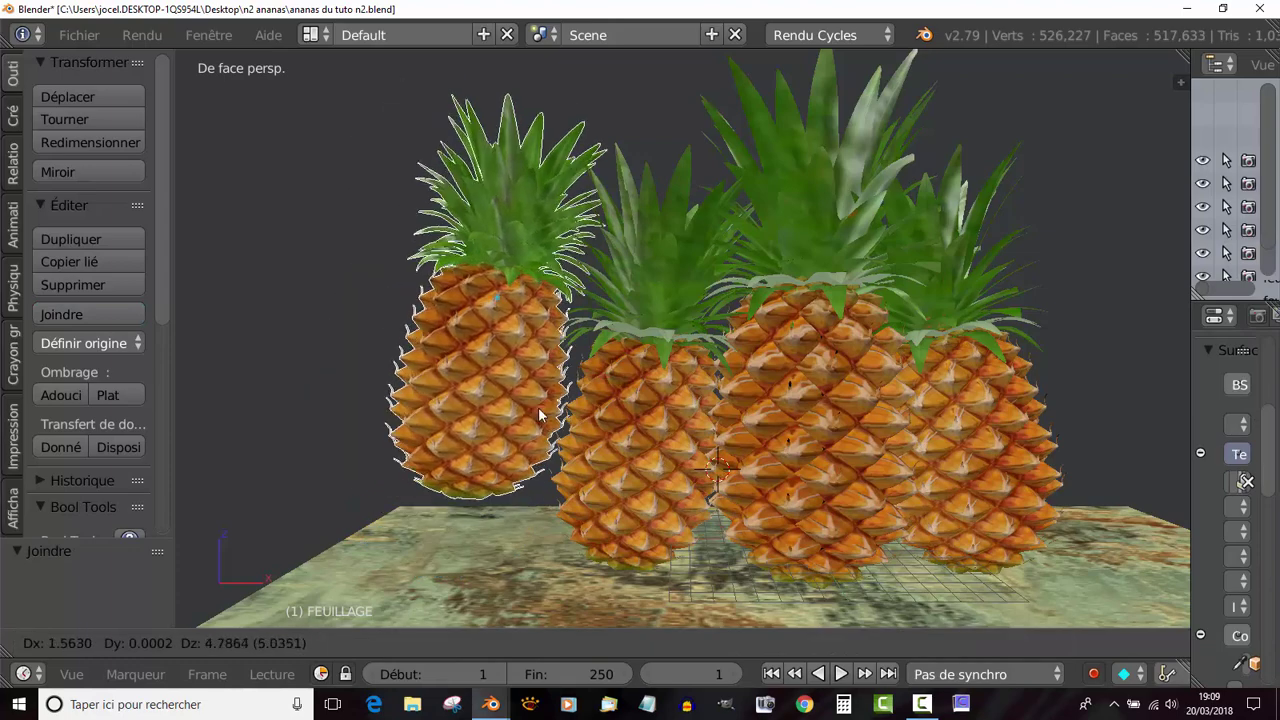
left_click(578, 433)
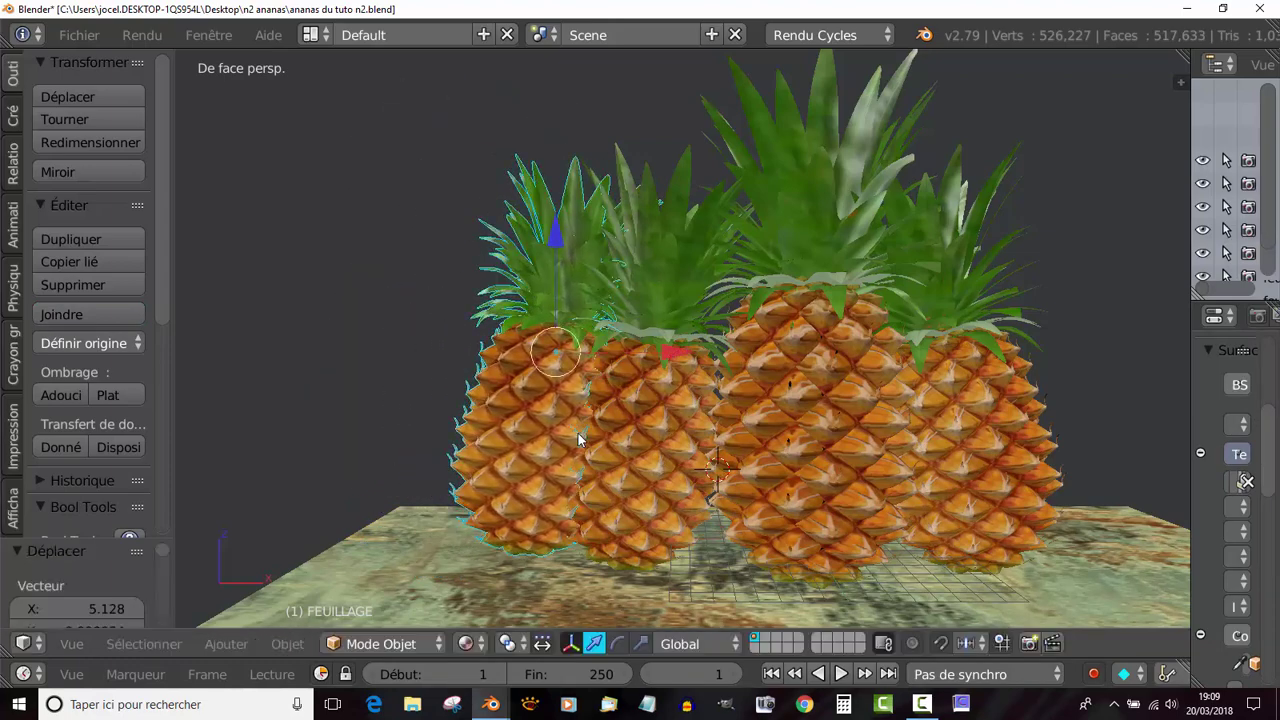
middle_click_drag(578, 433, 649, 525)
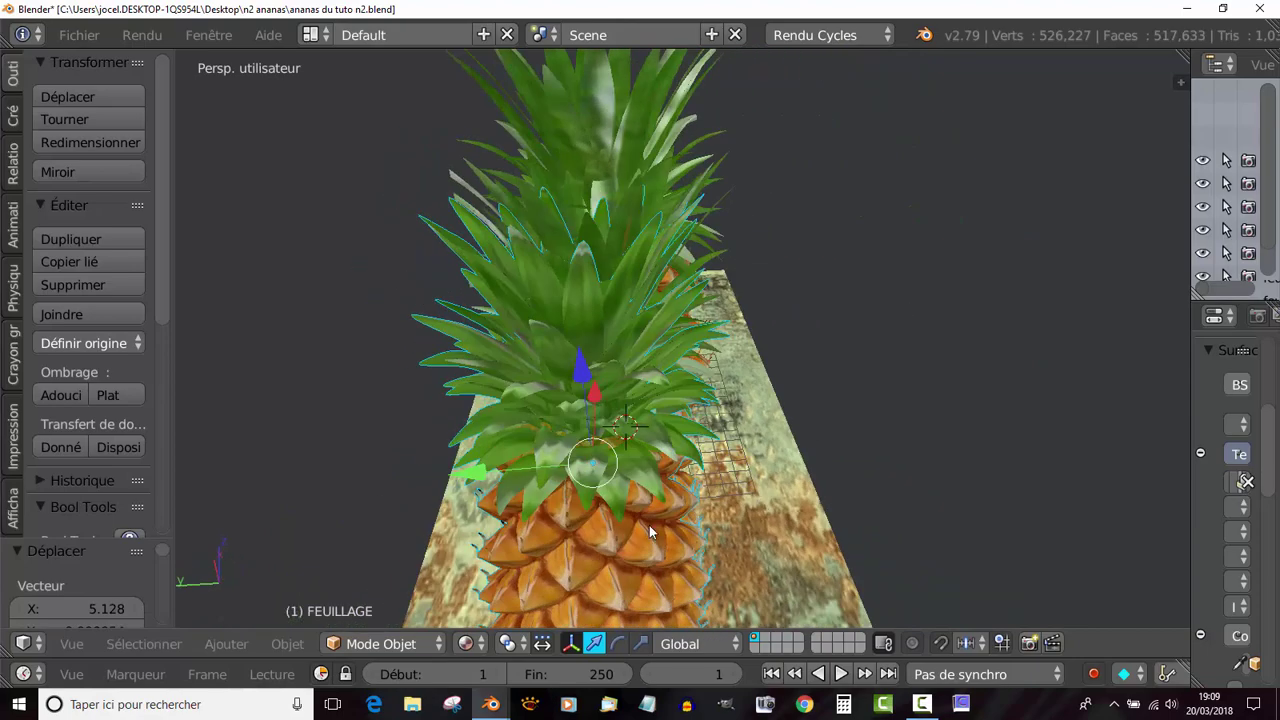
key("KP_7")
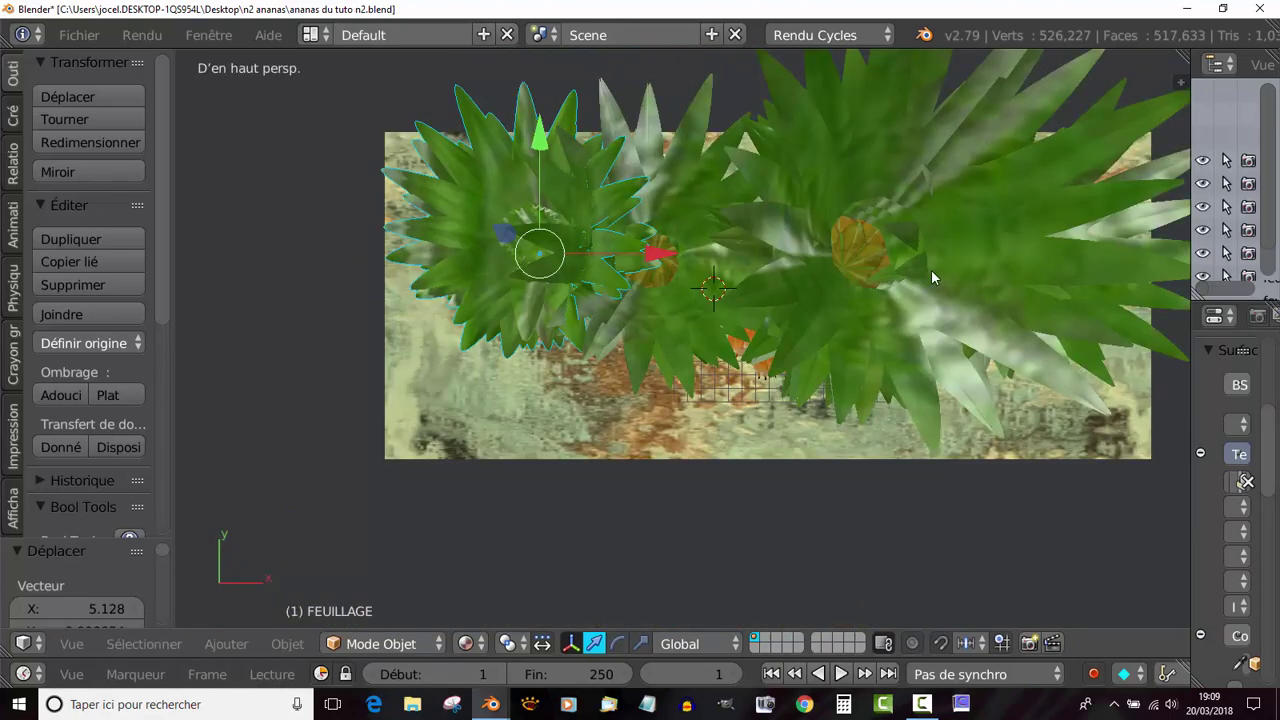
scroll(659, 257, "down", 2)
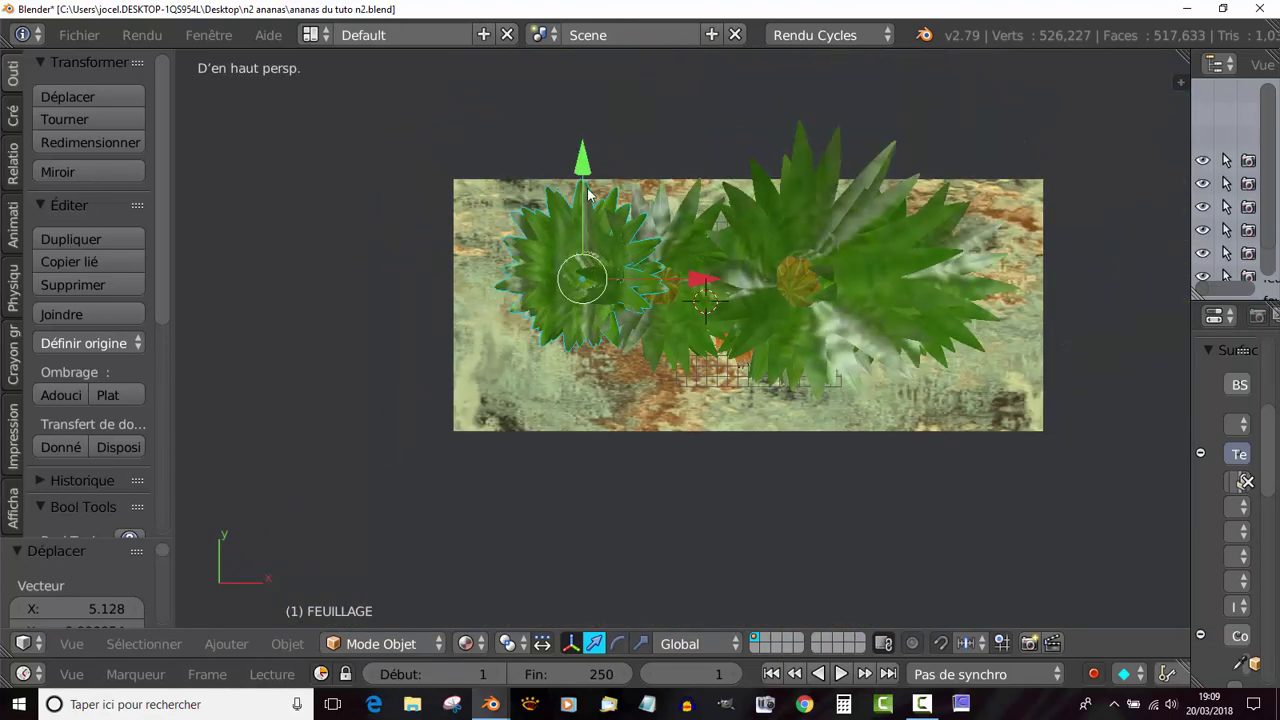
left_click_drag(586, 168, 586, 101)
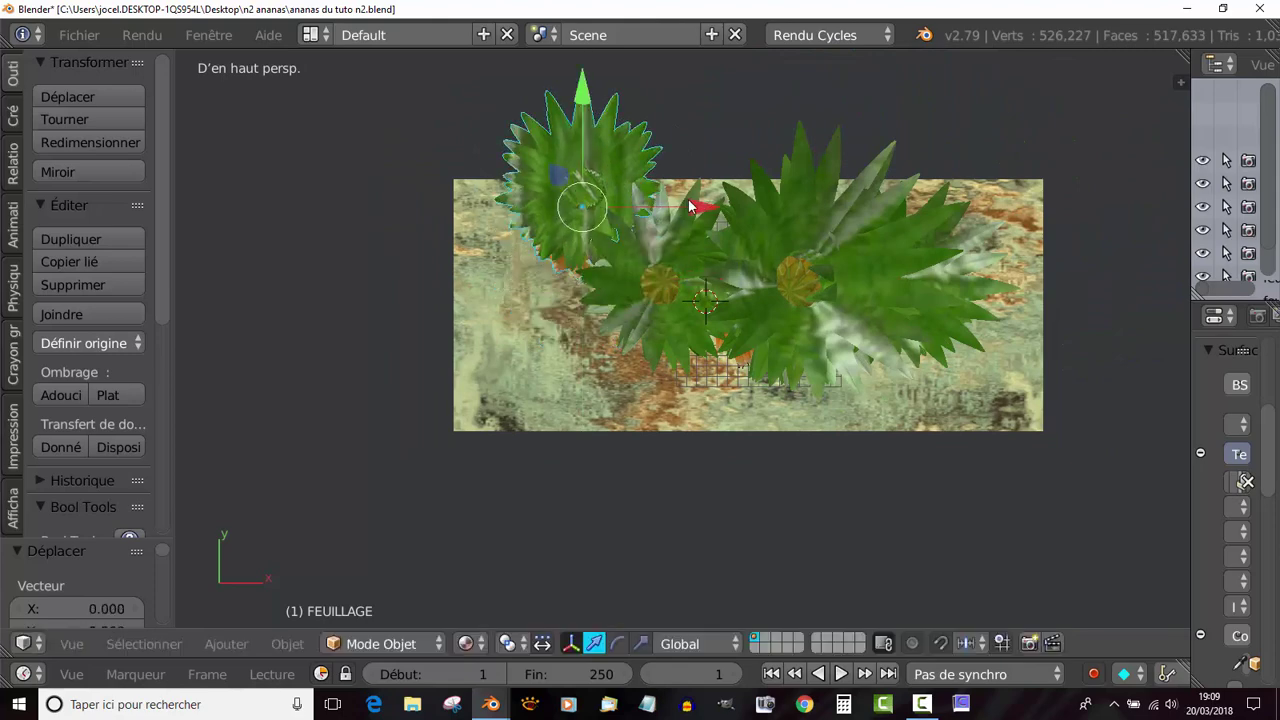
left_click_drag(692, 204, 714, 205)
middle_click_drag(661, 238, 700, 168)
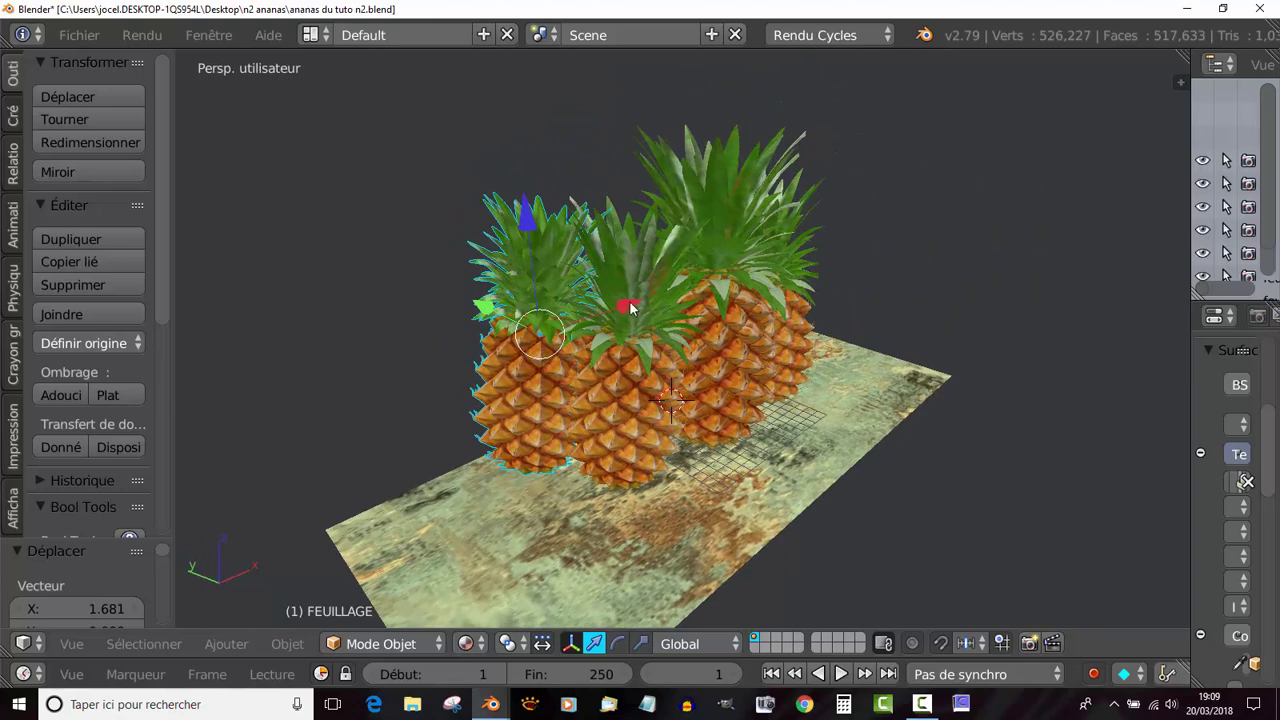
Step: Slide the joined pineapple along X so it shows beside the left small pineapple, and seat it on the tabletop
mouse_move(622, 306)
left_mouse_down()
mouse_move(504, 316)
mouse_move(456, 302)
mouse_move(462, 320)
left_mouse_up()
middle_click_drag(571, 522, 585, 409)
left_click_drag(553, 277, 572, 344)
middle_click_drag(572, 344, 556, 468)
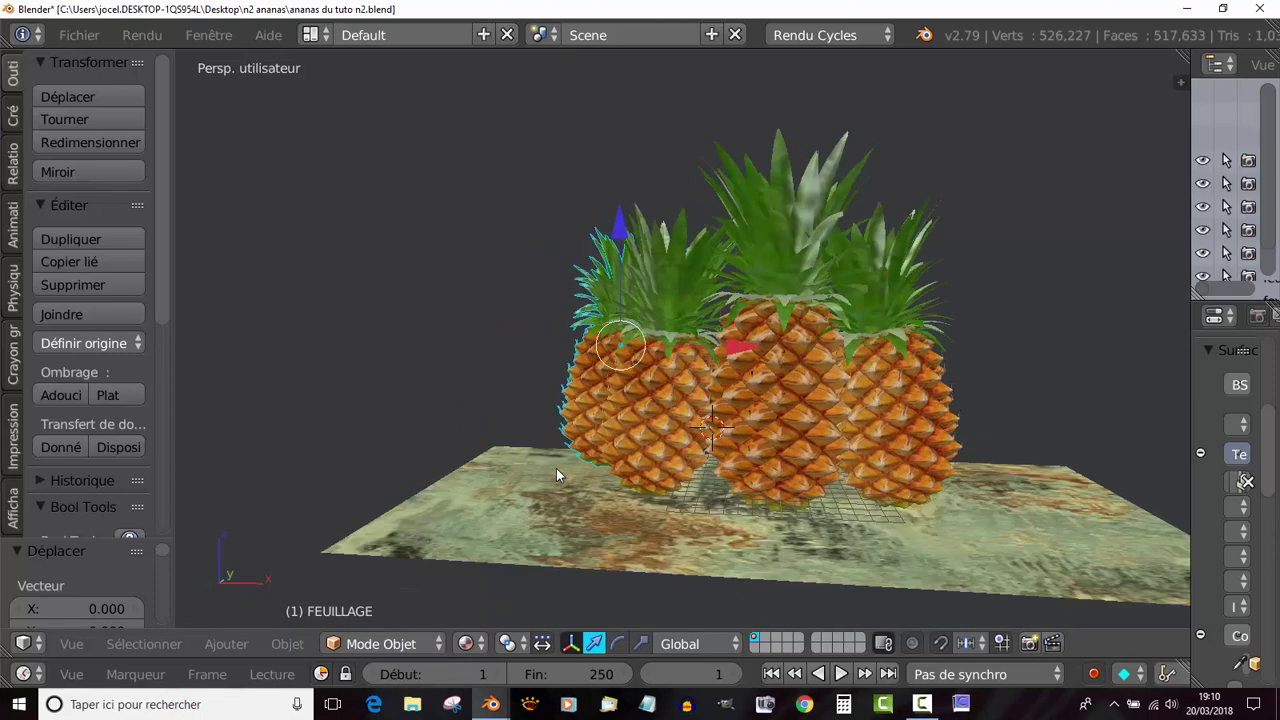
Step: Look at the pineapple group through the camera and switch the viewport shading to Rendu
key("KP_1")
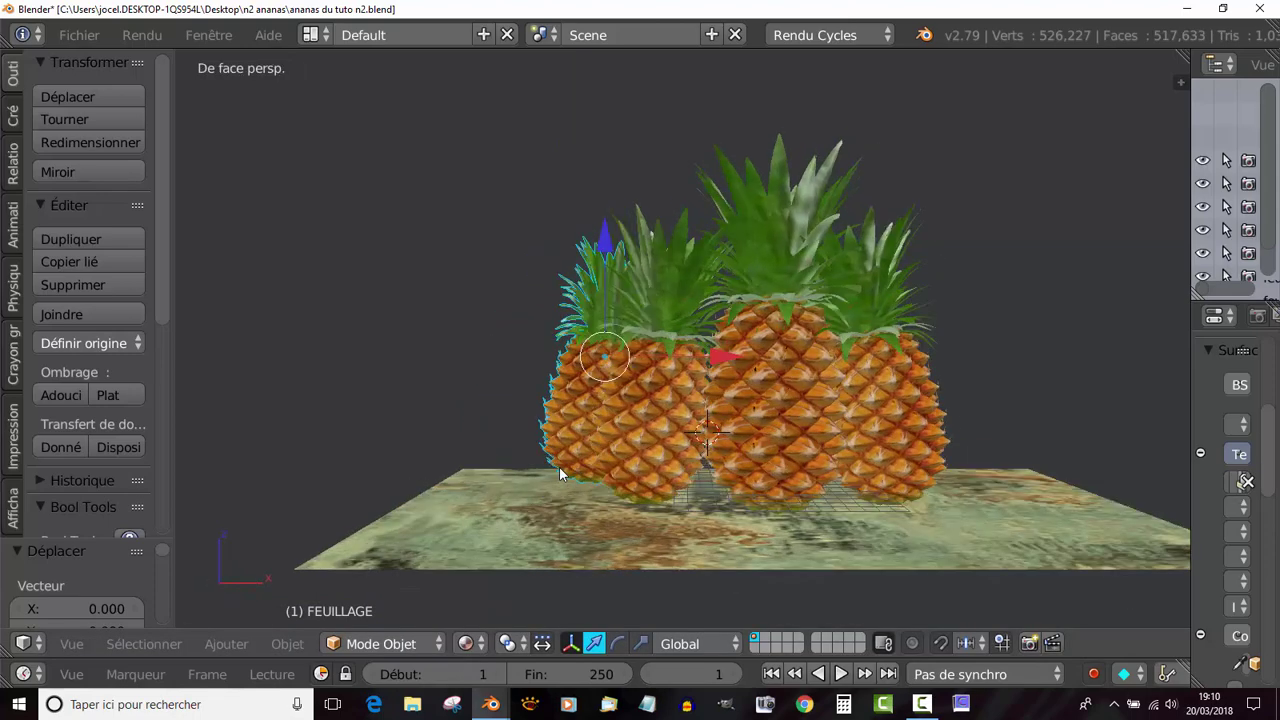
key("KP_0")
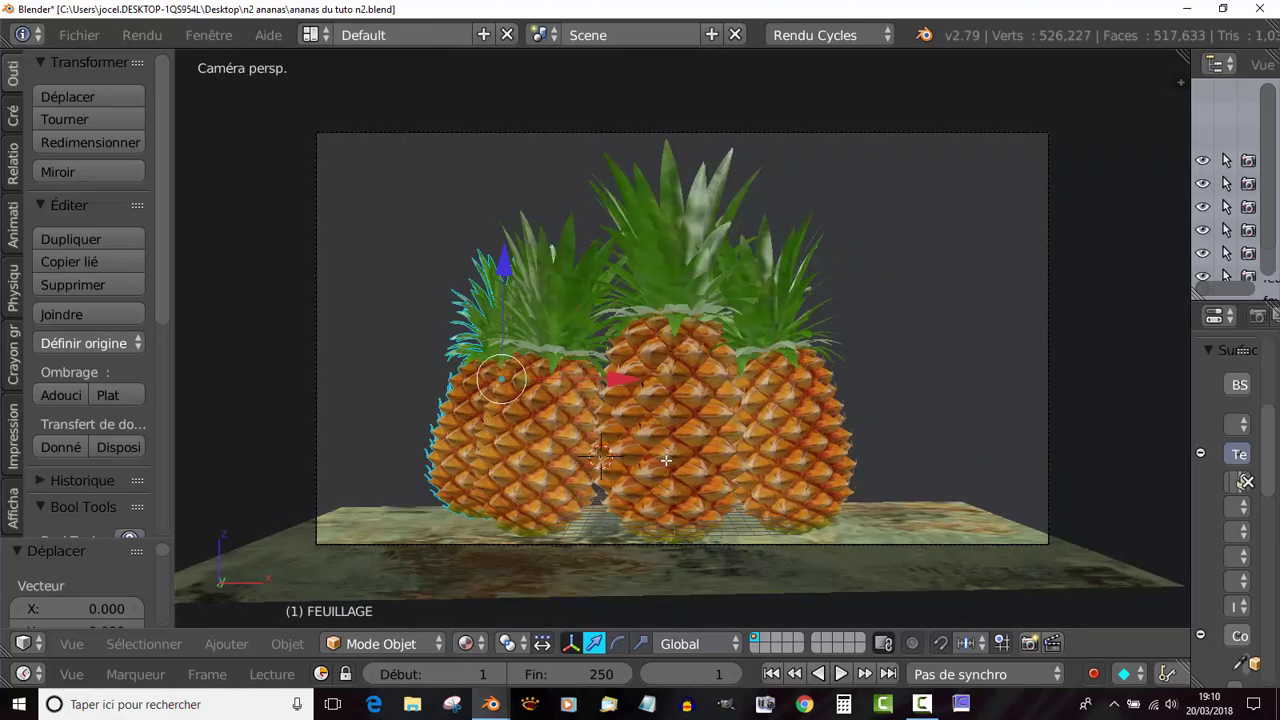
key("Tab")
key("Tab")
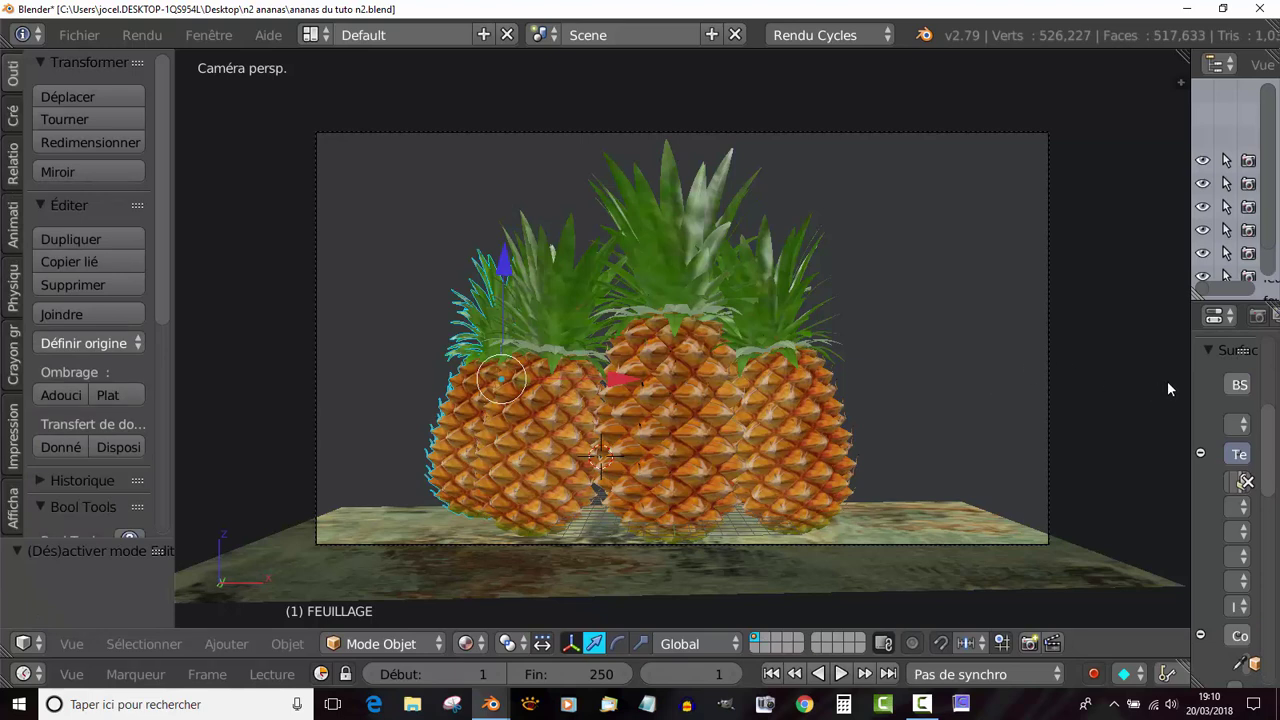
left_click(466, 643)
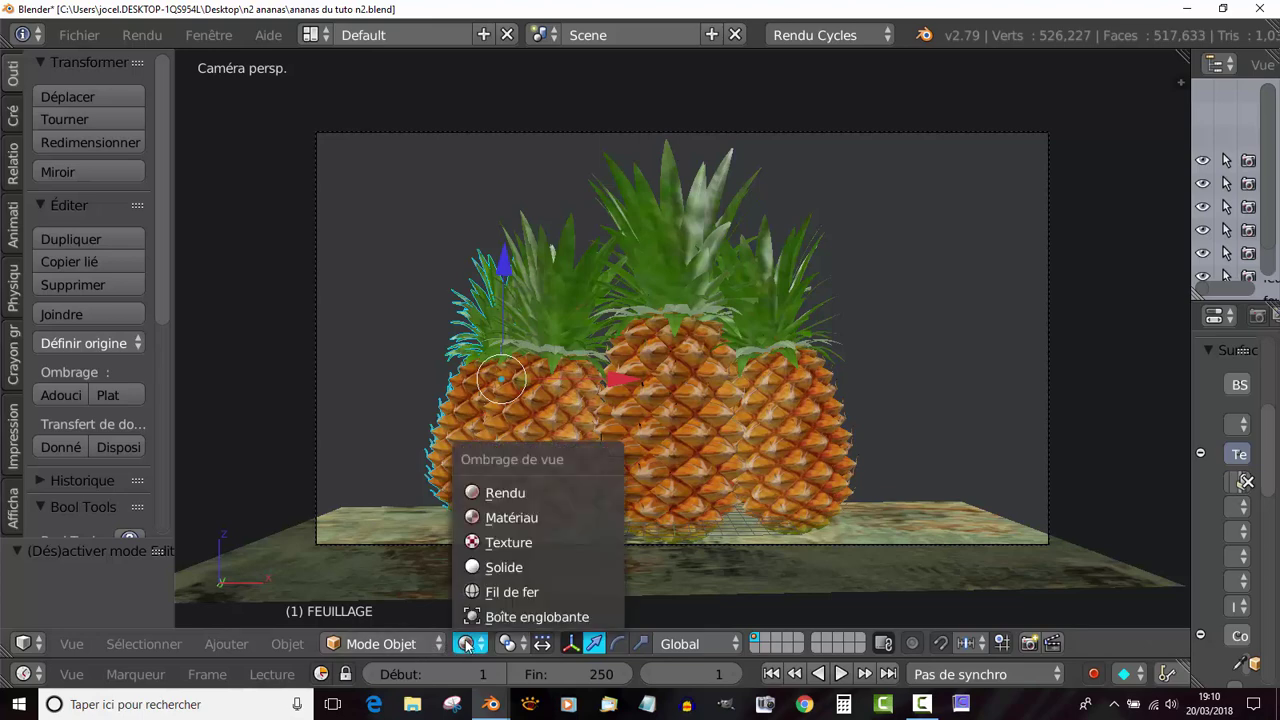
left_click(499, 493)
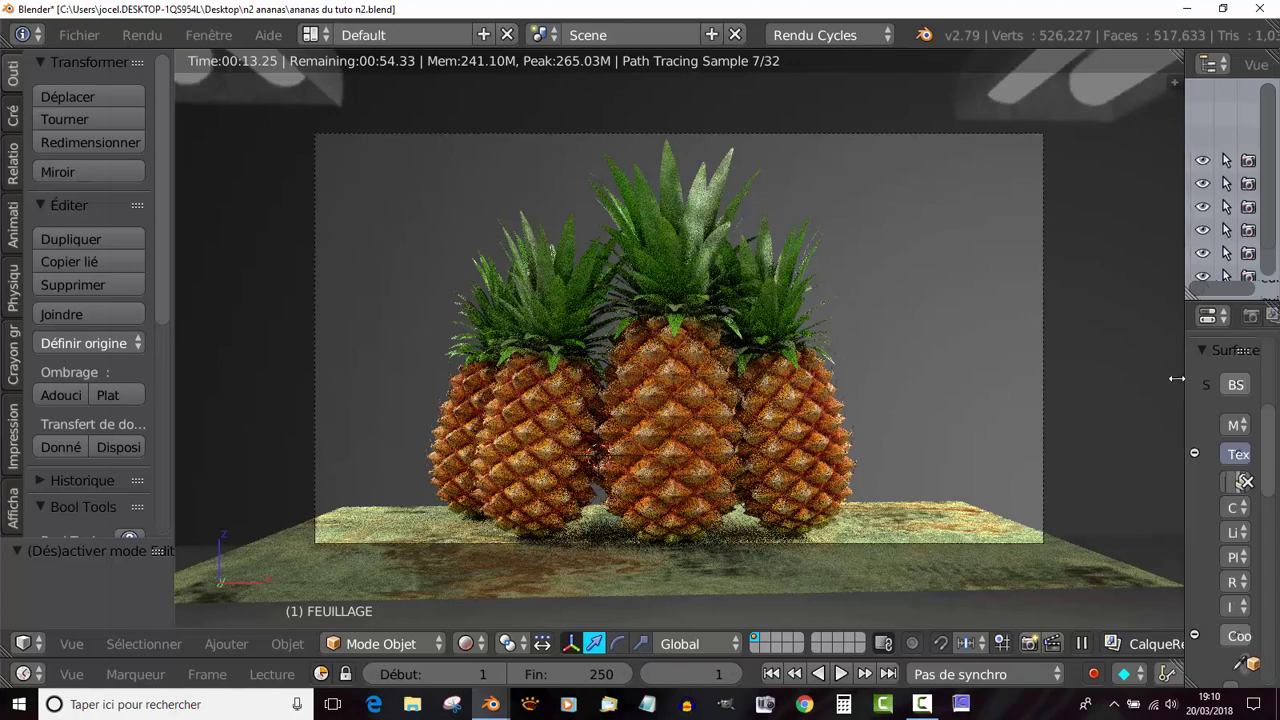
Step: Widen the properties area and enable Débruitage for the RenderLayer
left_click_drag(1189, 376, 1016, 395)
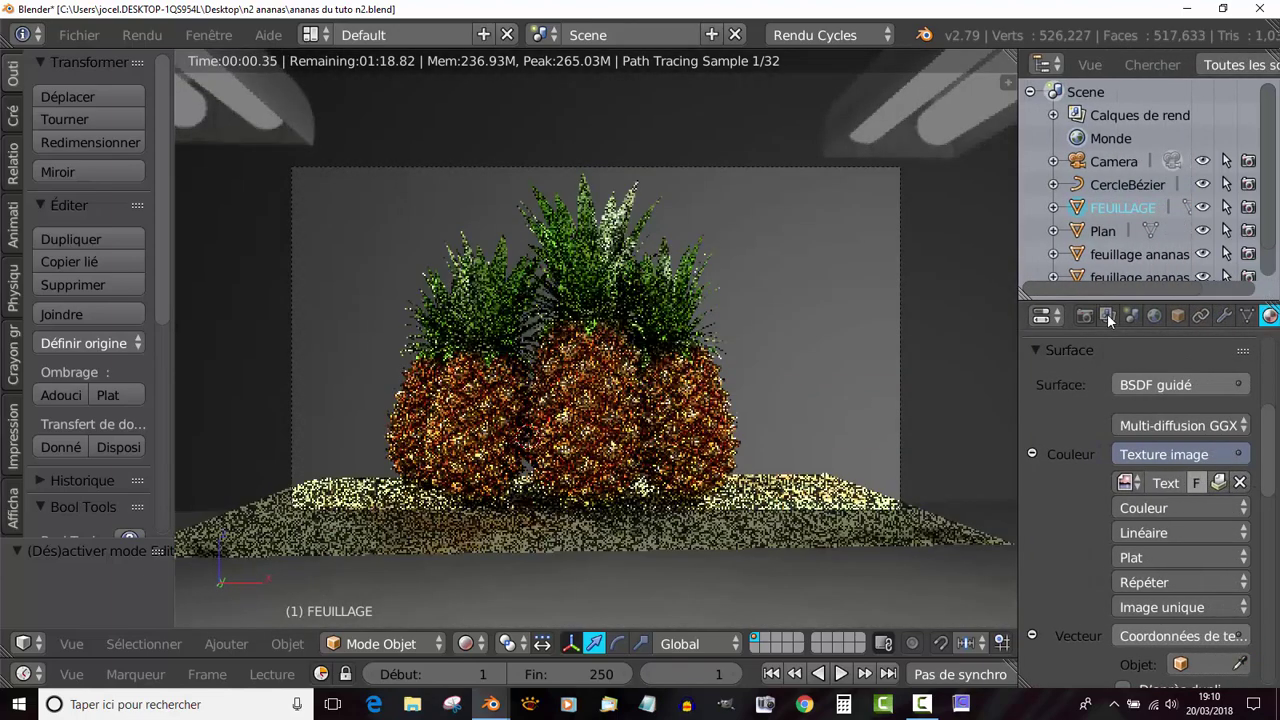
left_click(1108, 315)
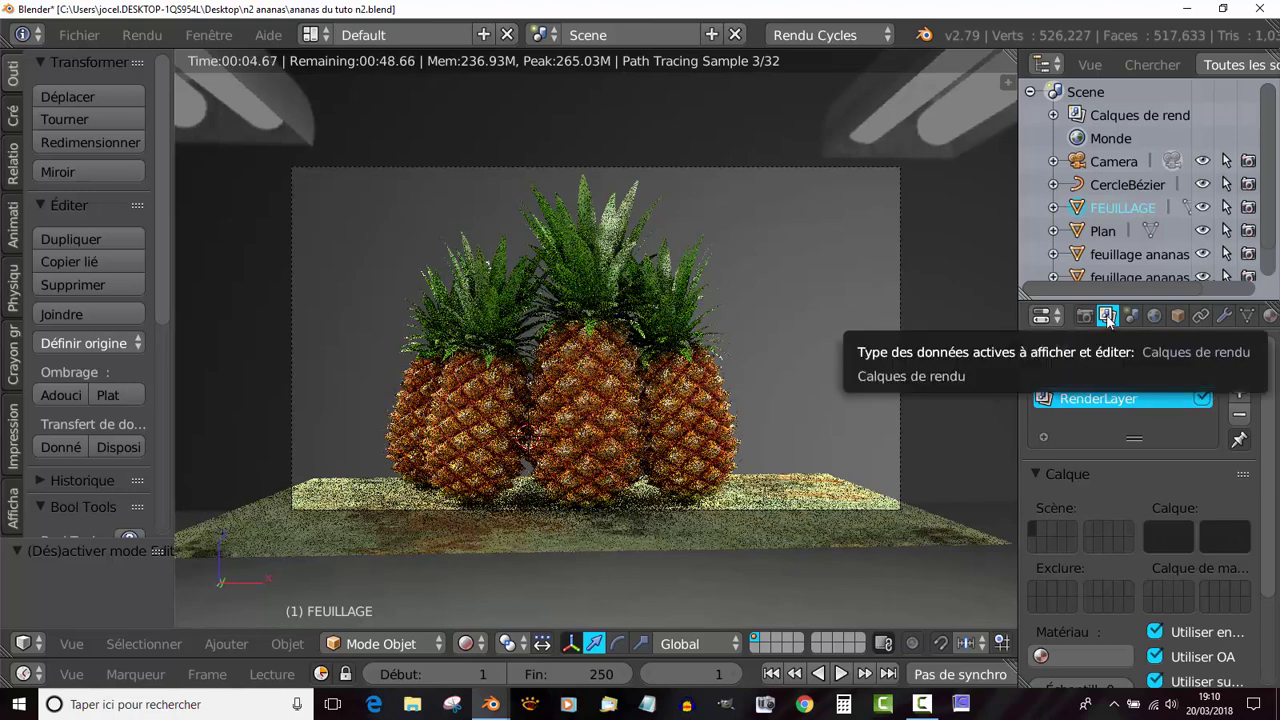
left_click_drag(1275, 428, 1273, 628)
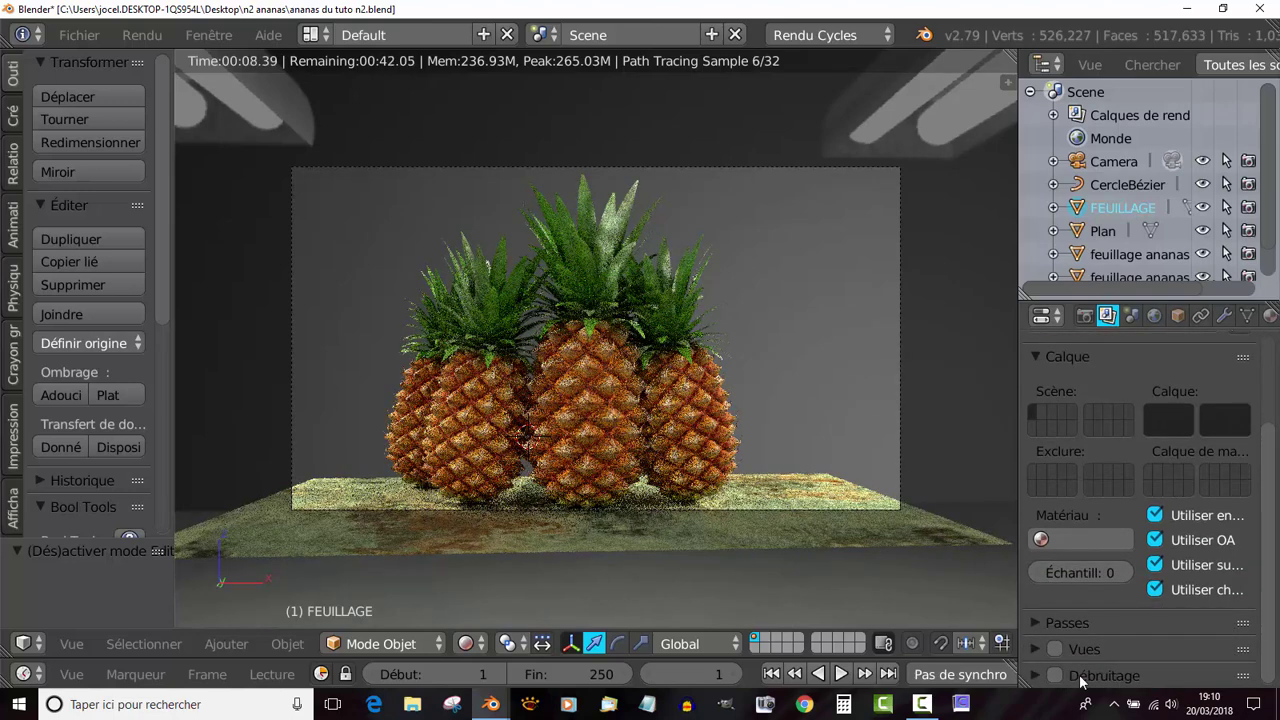
left_click(1036, 674)
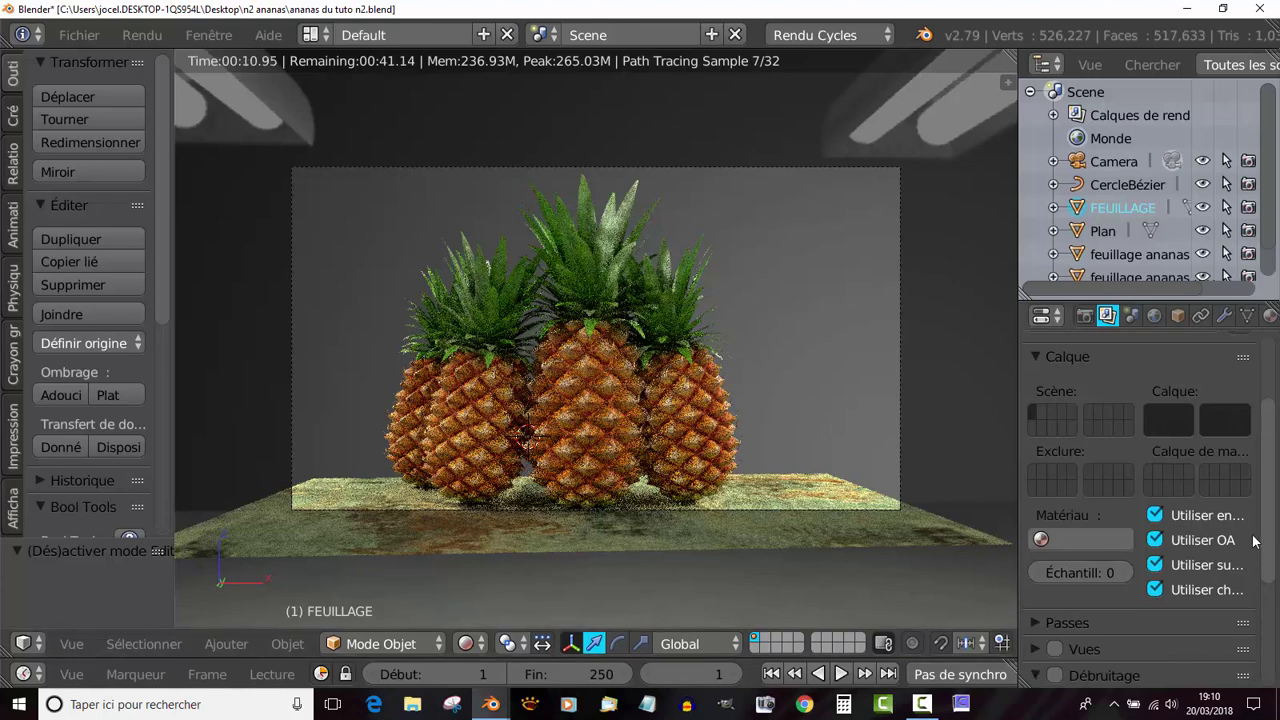
scroll(1157, 614, "down", 5)
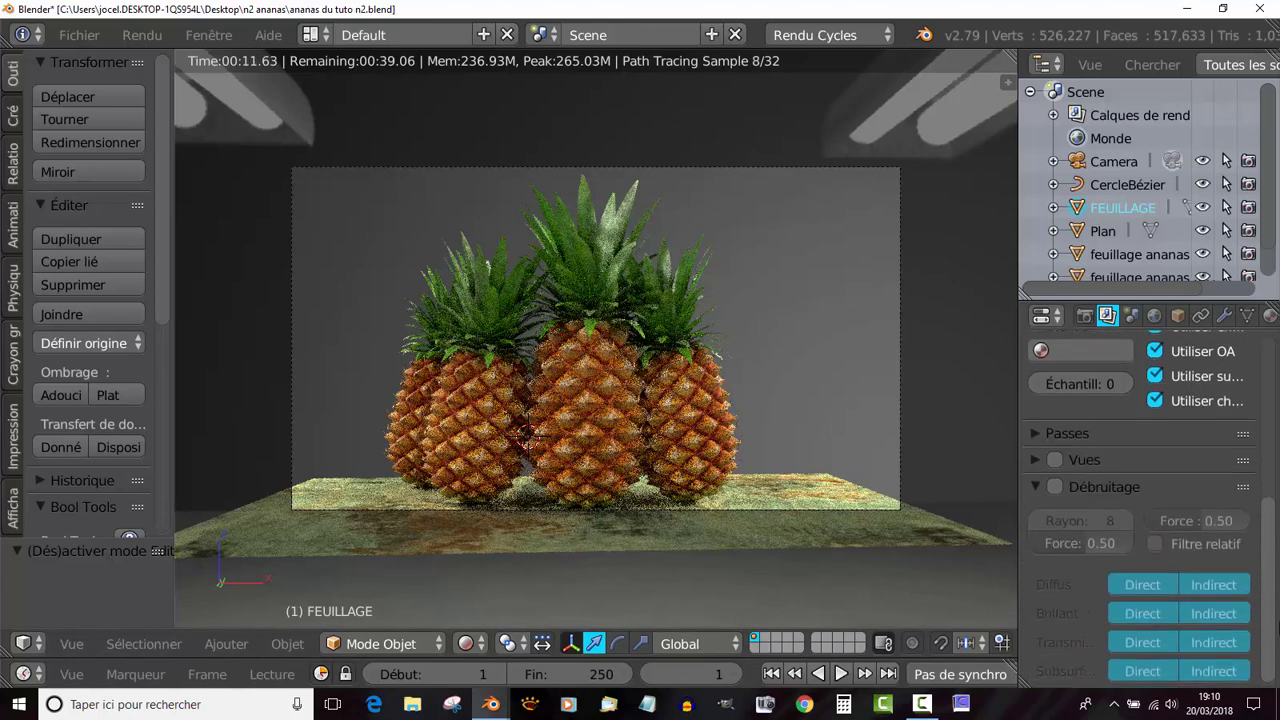
left_click(1054, 485)
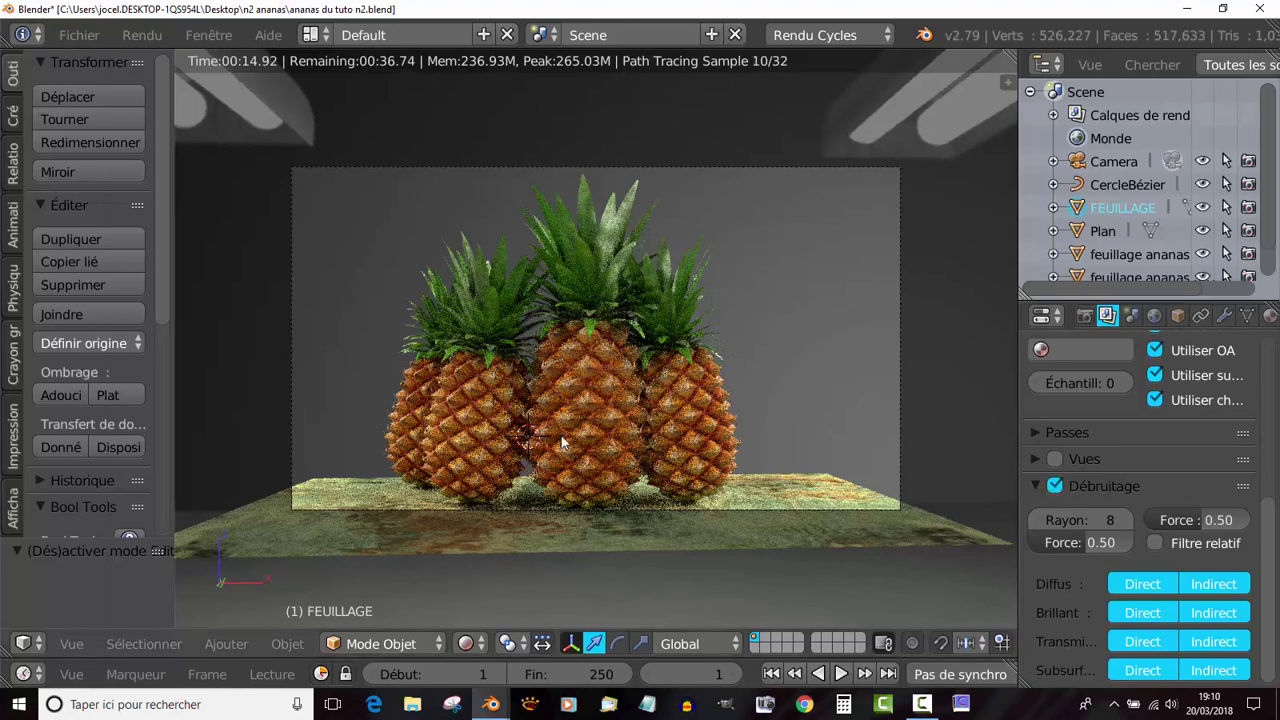
Step: Examine the grain on the pineapples in the rendered preview and review the render layer's denoising settings
scroll(596, 421, "up", 4)
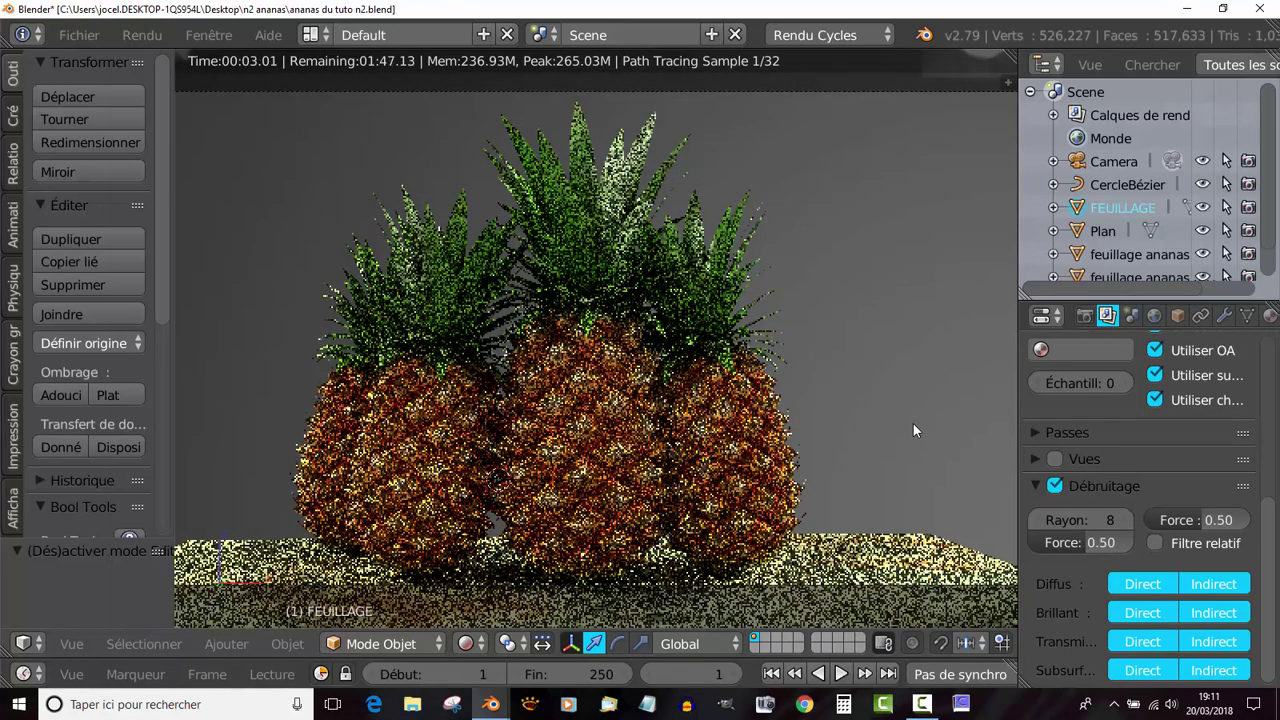
scroll(913, 424, "down", 4)
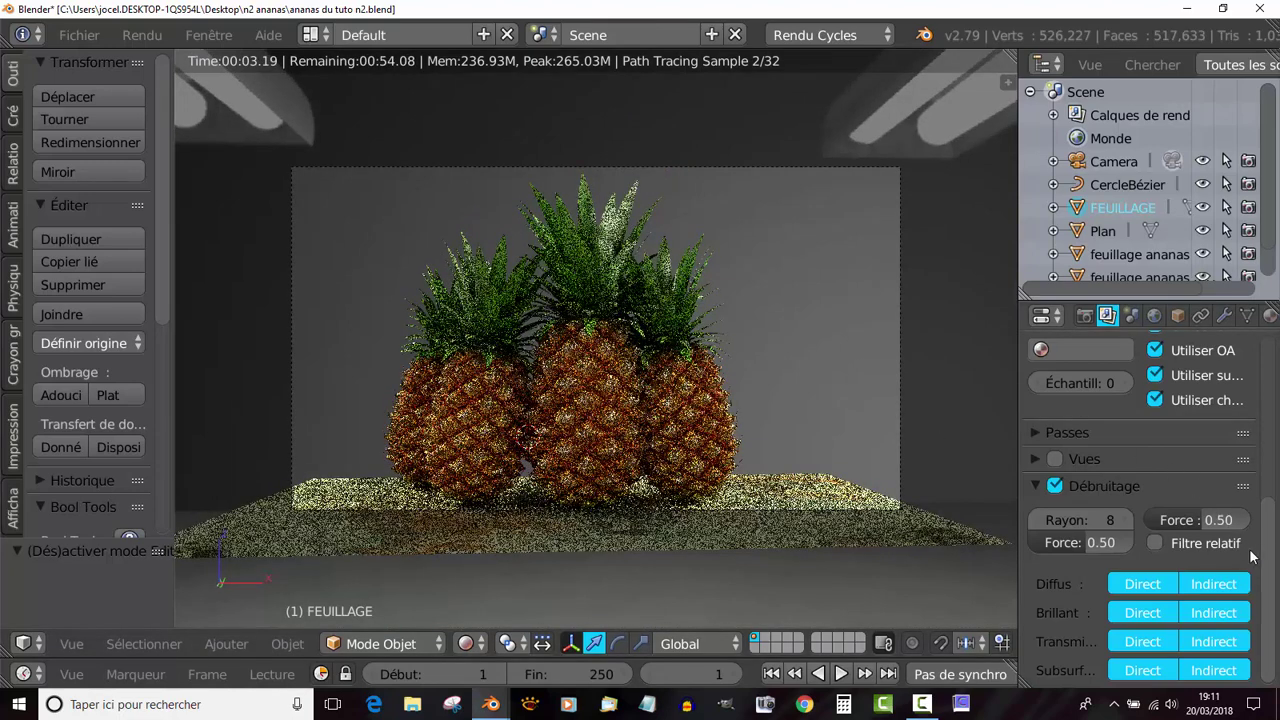
scroll(1268, 560, "up", 2)
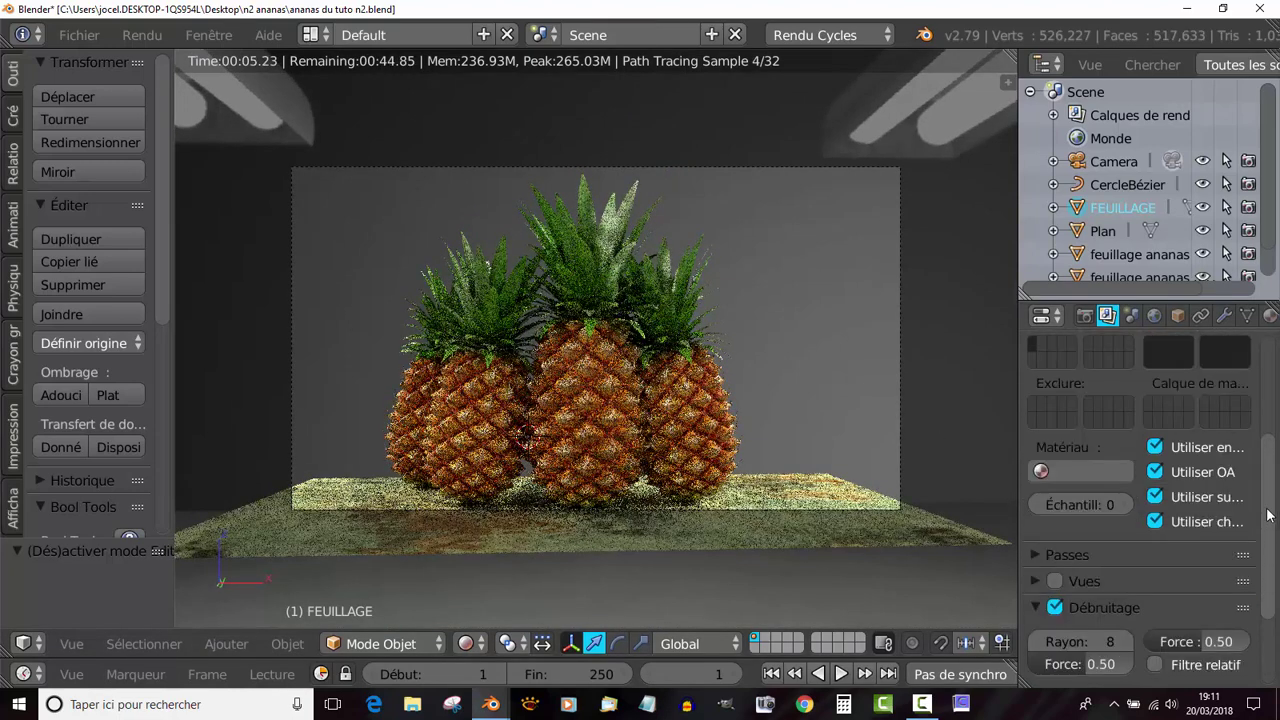
scroll(1268, 560, "down", 2)
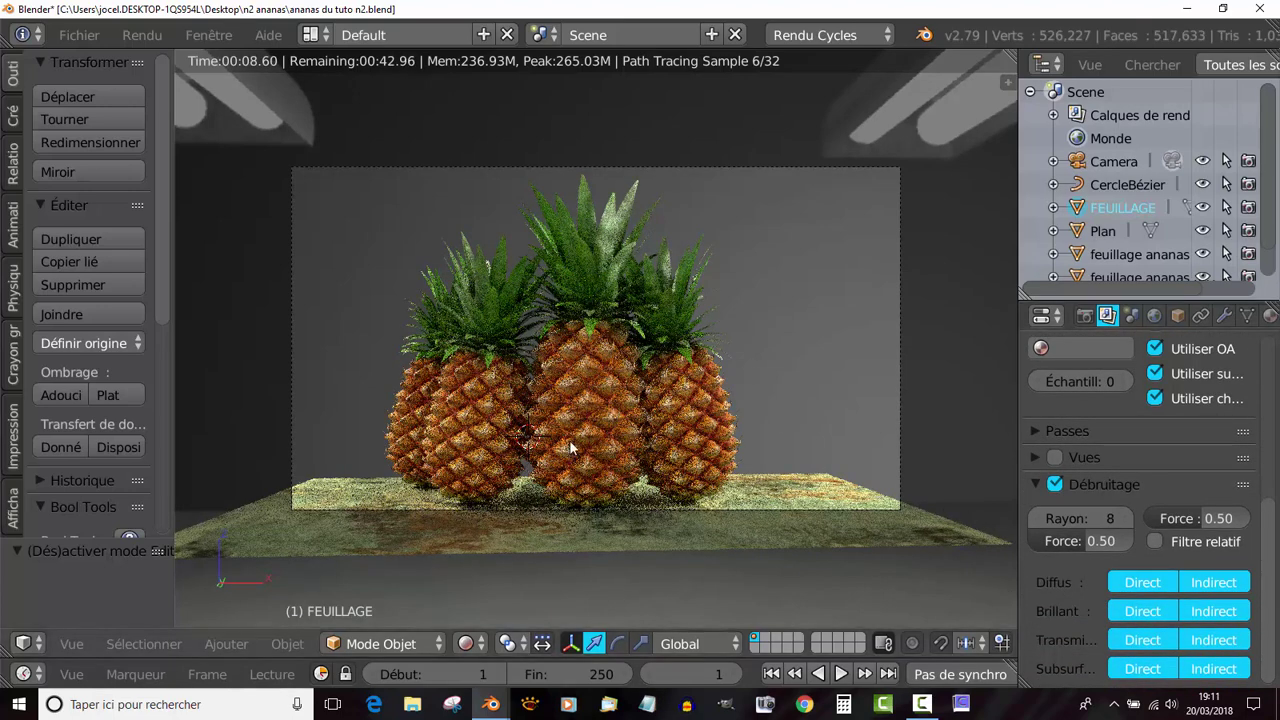
scroll(1266, 530, "up", 3)
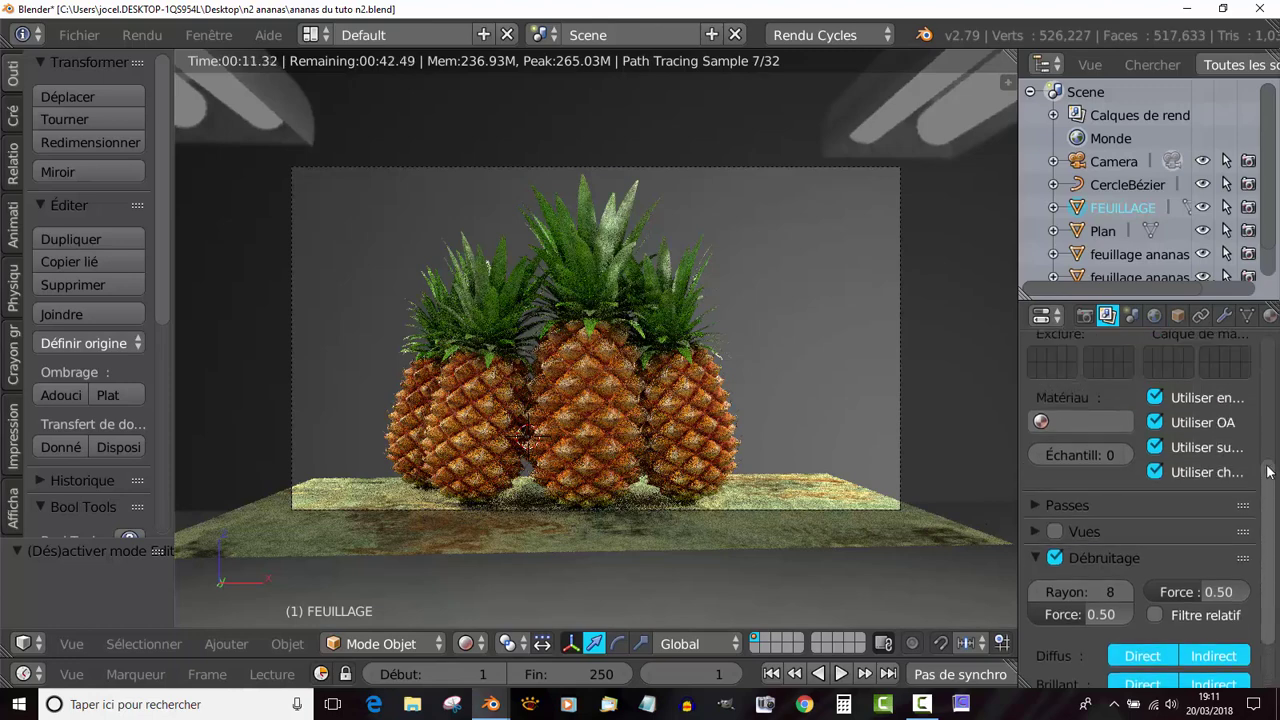
scroll(1270, 540, "down", 3)
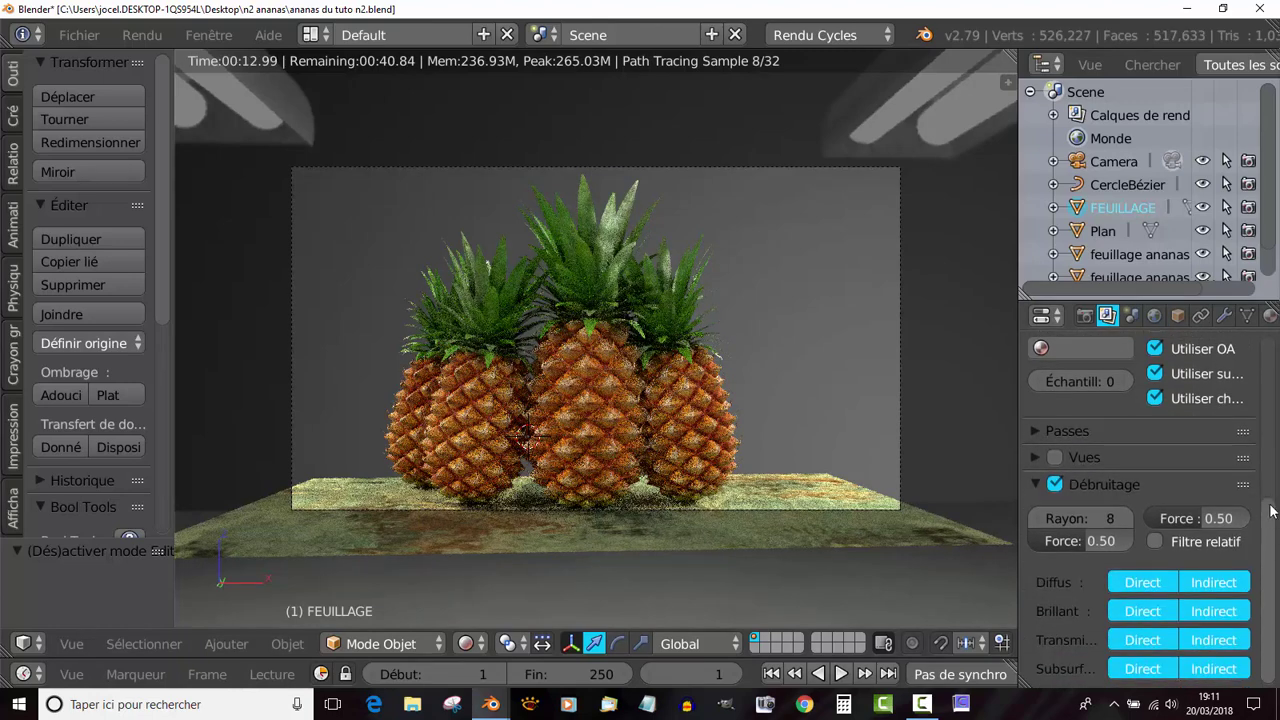
Step: Set the render resolution percentage to 100% and start rendering the image
scroll(1200, 450, "up", 8)
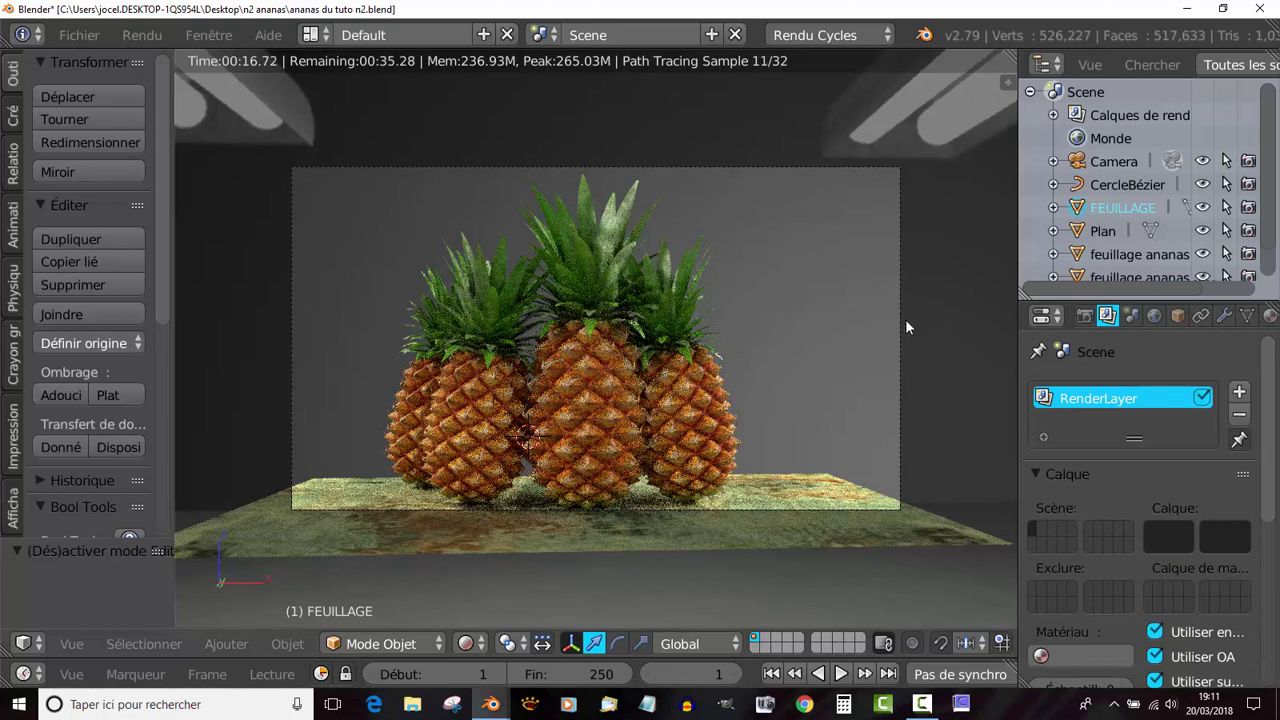
left_click(1081, 316)
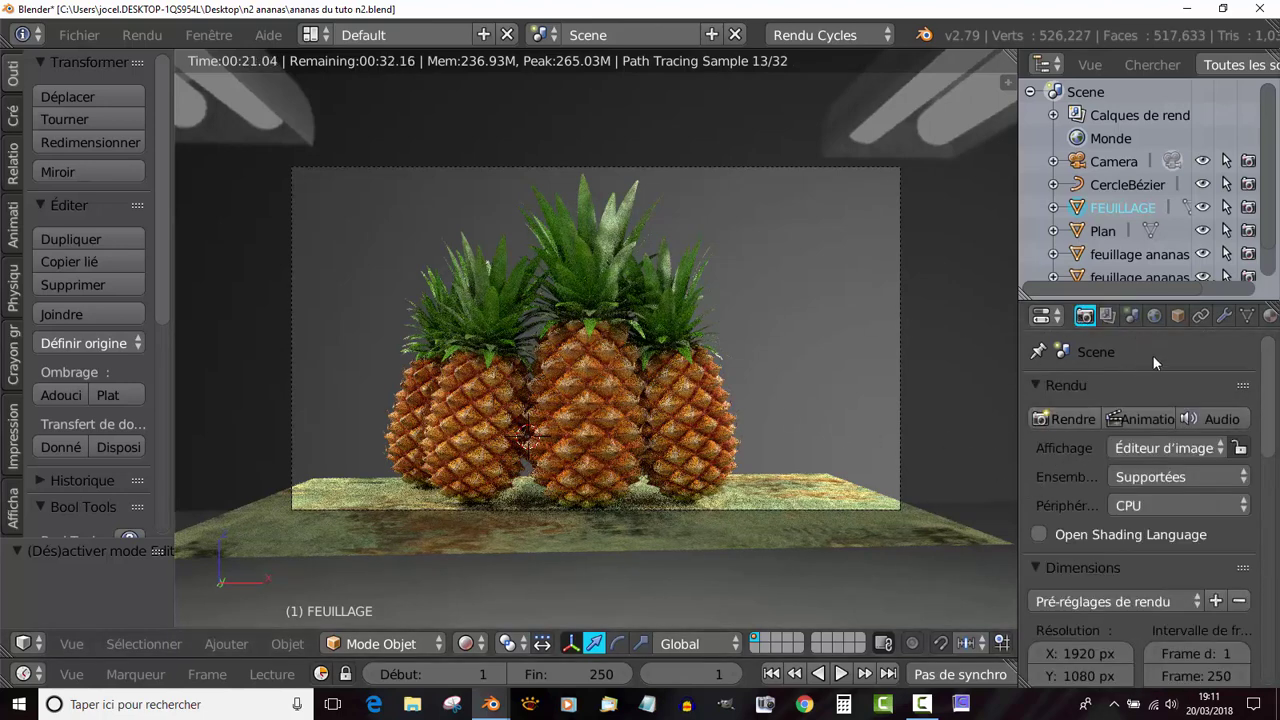
scroll(1050, 484, "down", 4)
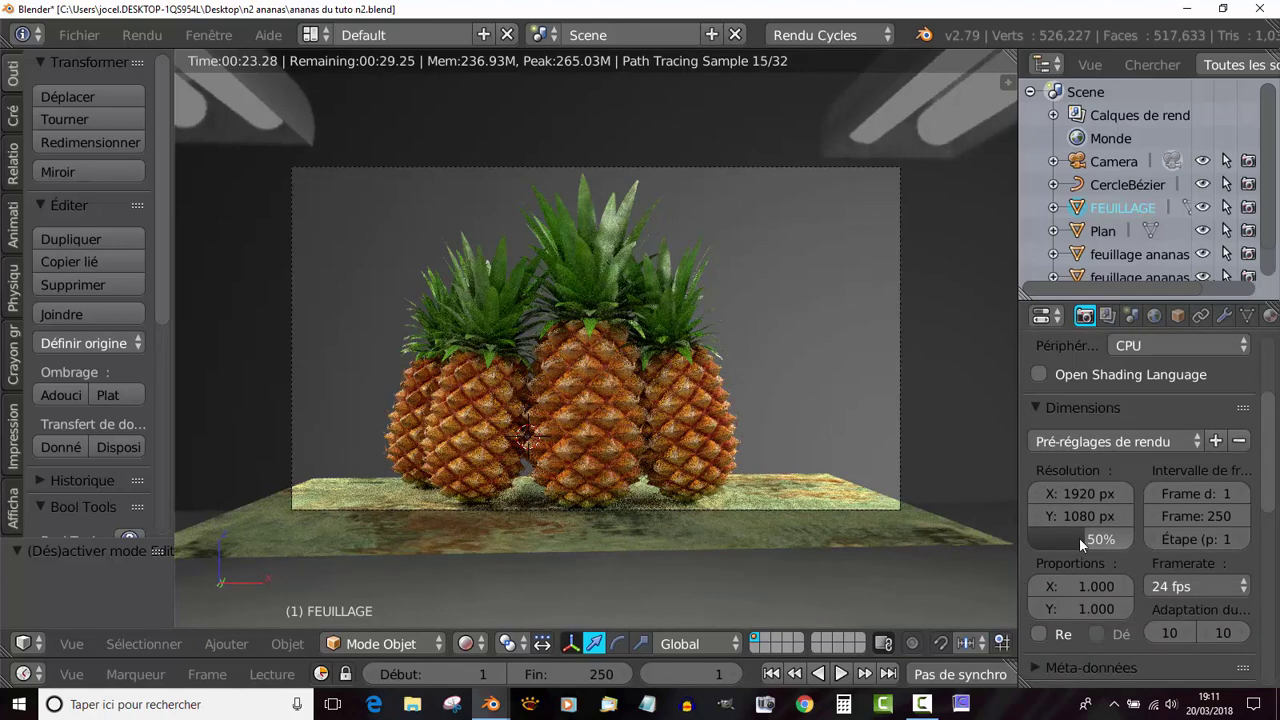
left_click_drag(1079, 538, 1134, 540)
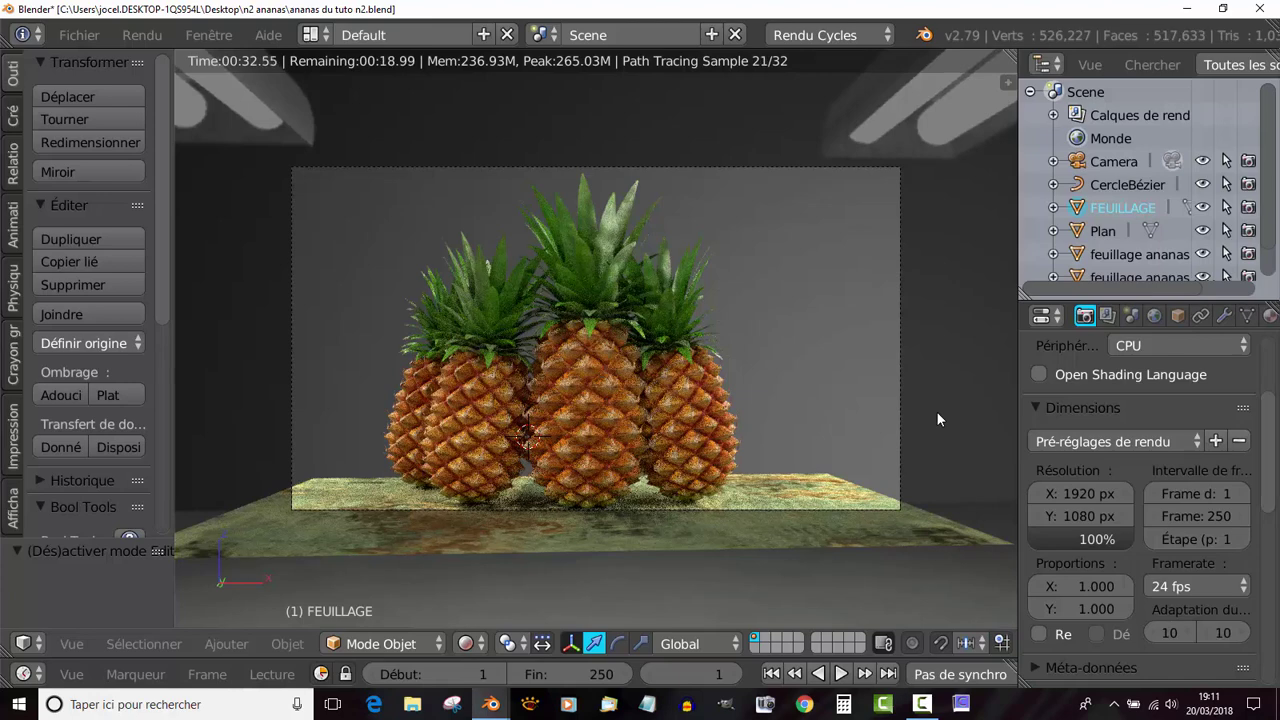
key("F12")
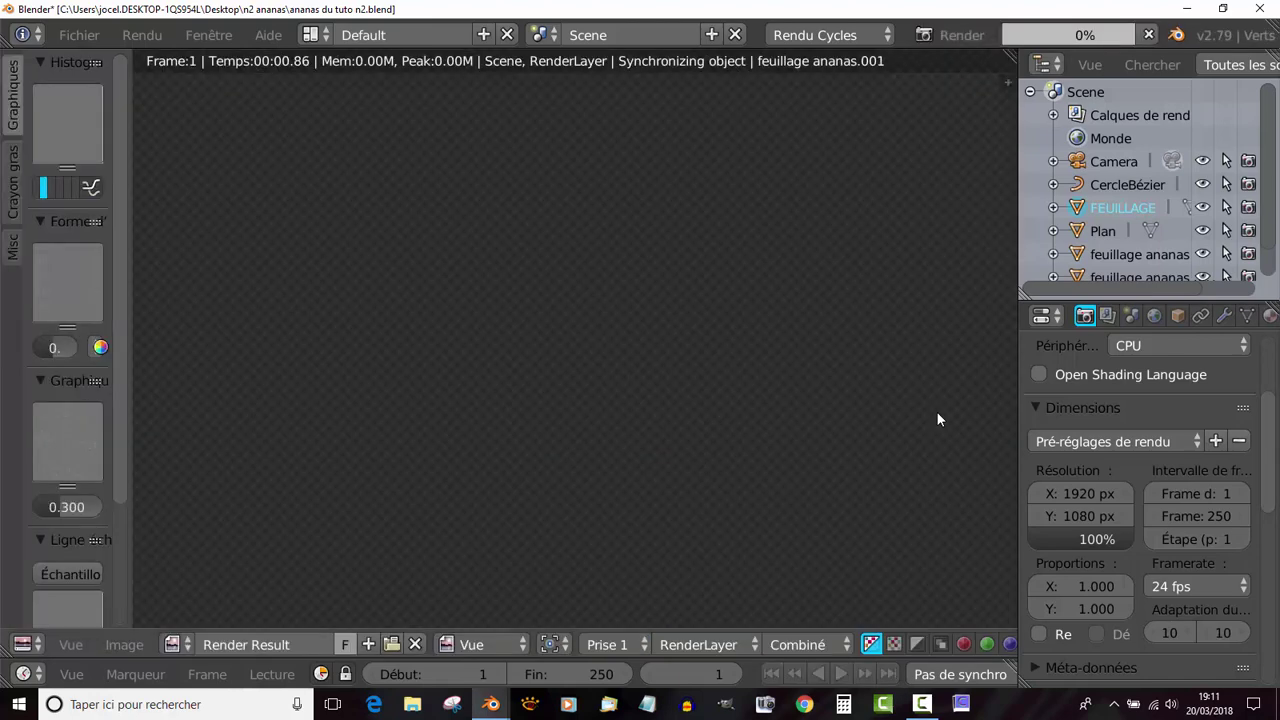